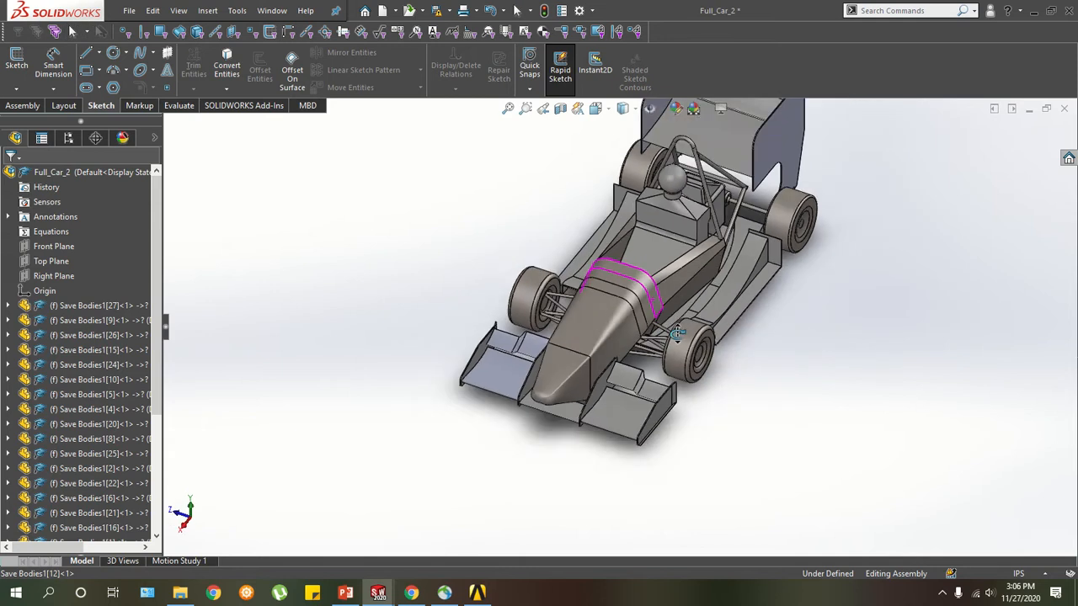
Examine the full race car assembly from the front, above and the side.
scroll(715, 240, "up", 2)
scroll(718, 233, "down", 3)
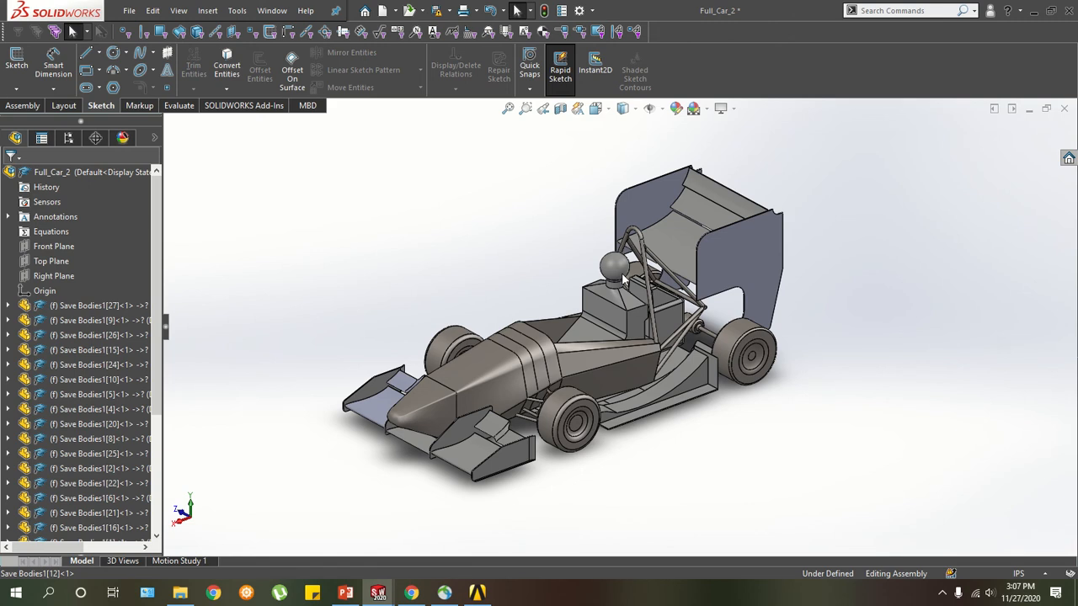
middle_click_drag(549, 322, 579, 418)
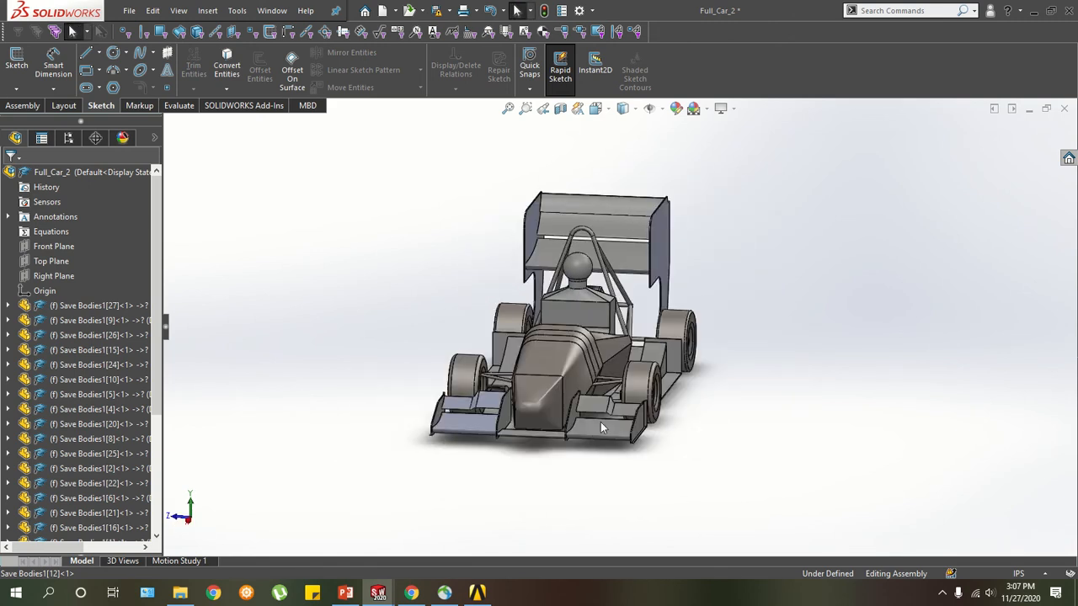
middle_click_drag(646, 291, 627, 322)
scroll(650, 376, "down", 4)
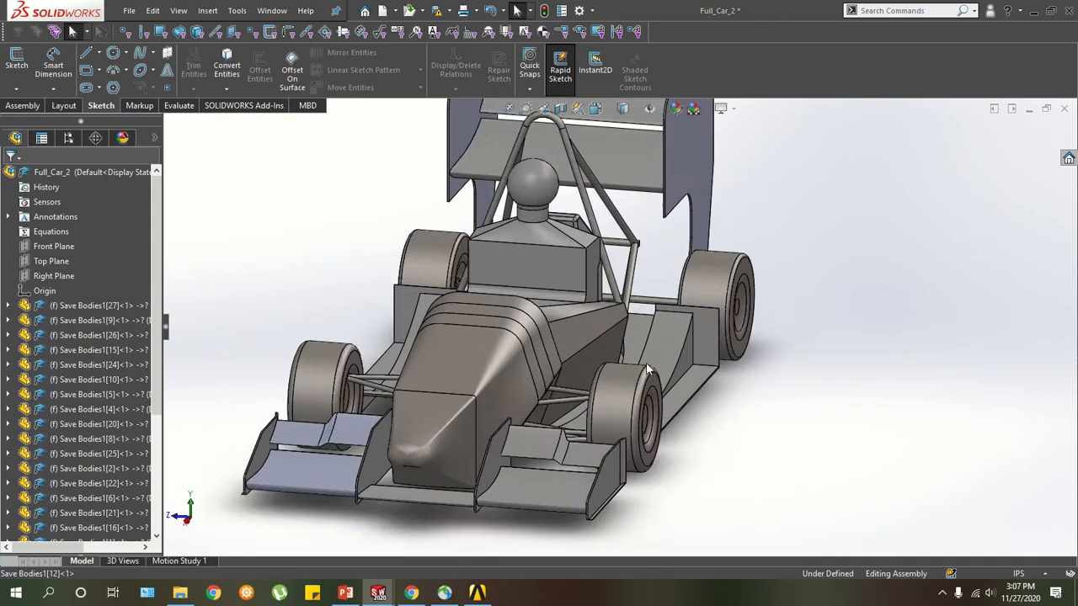
middle_click_drag(647, 368, 578, 348)
scroll(579, 348, "up", 3)
middle_click_drag(529, 303, 377, 212)
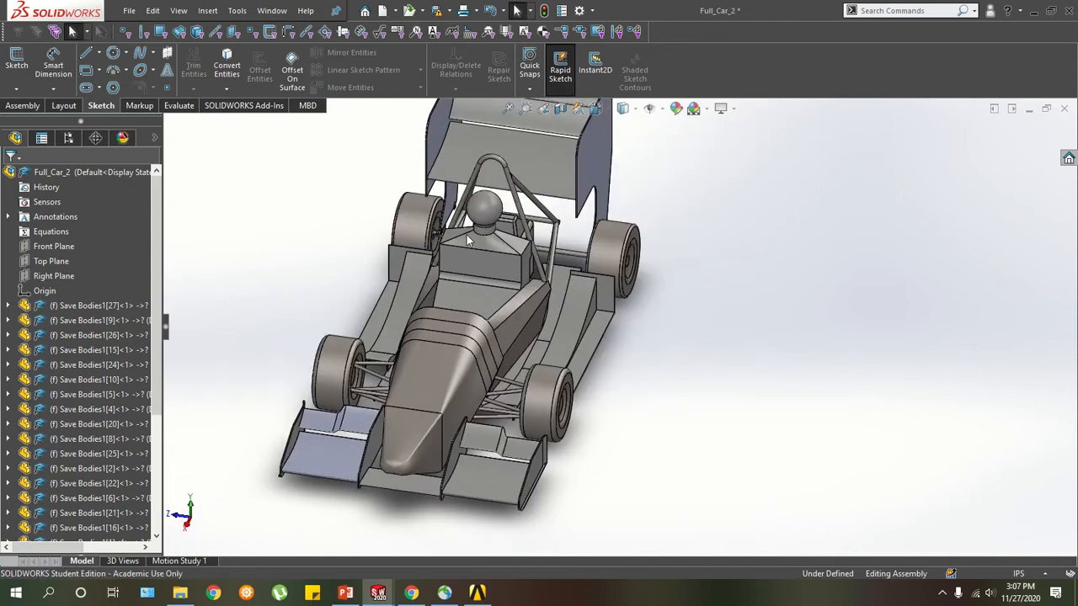
middle_click_drag(388, 308, 363, 308)
scroll(363, 308, "up", 2)
scroll(539, 360, "down", 6)
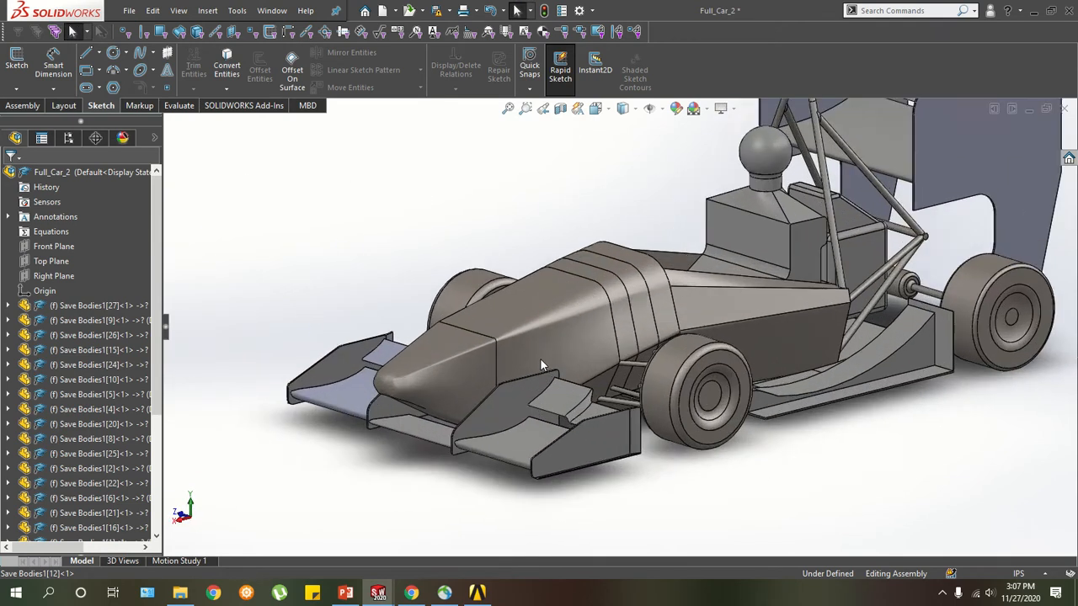
Select the nose cone face to highlight it, inspect the car's side profile, and clear the selection.
left_click(543, 355)
left_click(438, 364)
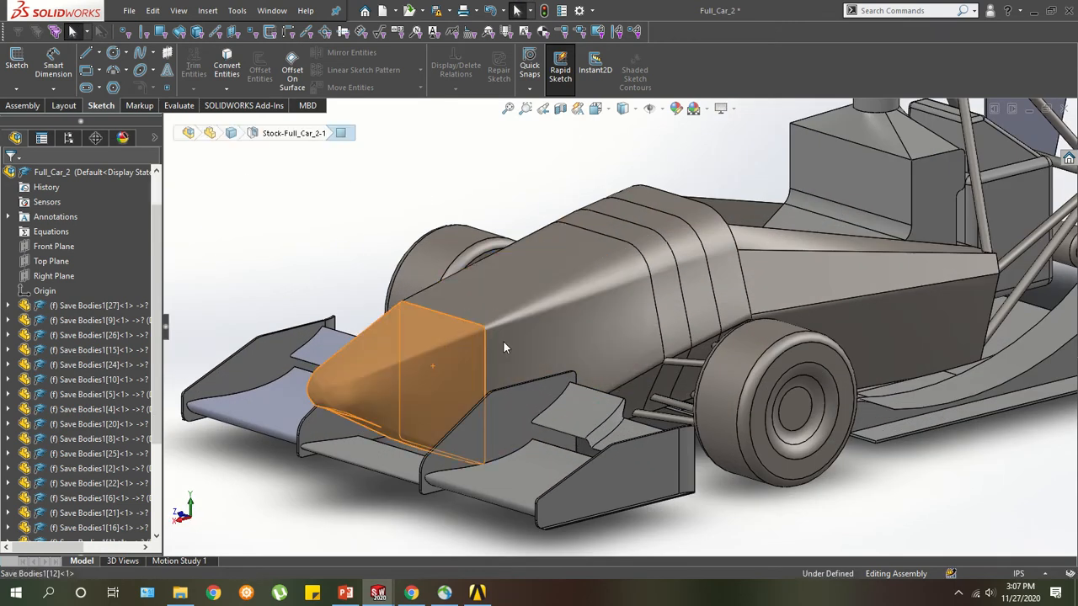
scroll(844, 311, "up", 1)
middle_click_drag(816, 311, 489, 282)
scroll(622, 263, "up", 3)
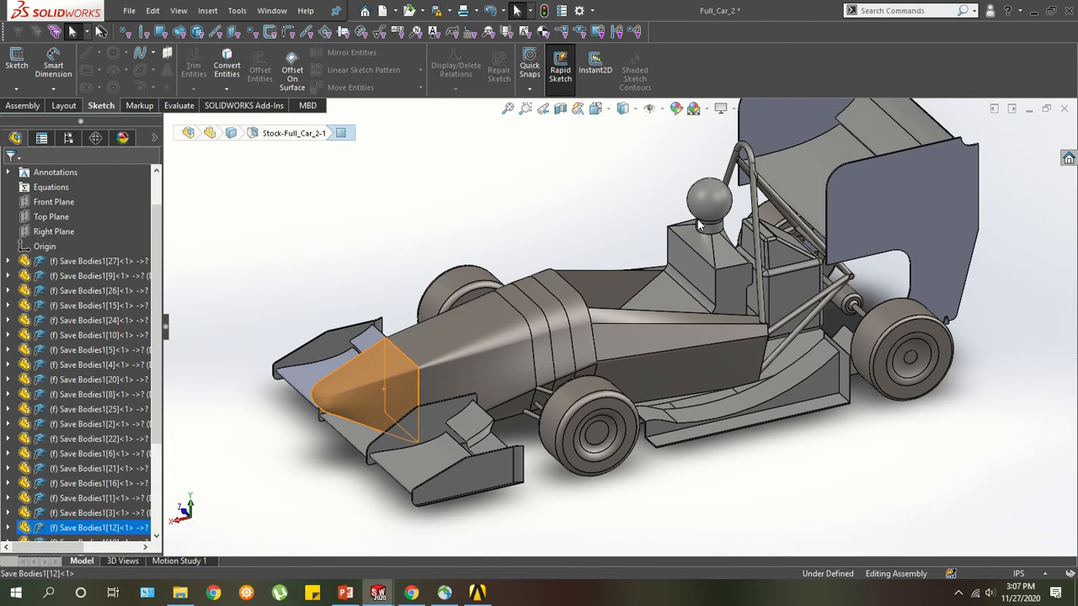
left_click(661, 228)
Inspect the front wing and front wheel, highlight one front suspension arm, and clear the selection.
scroll(877, 299, "down", 3)
middle_click_drag(802, 305, 843, 238)
scroll(671, 436, "up", 3)
scroll(678, 361, "down", 3)
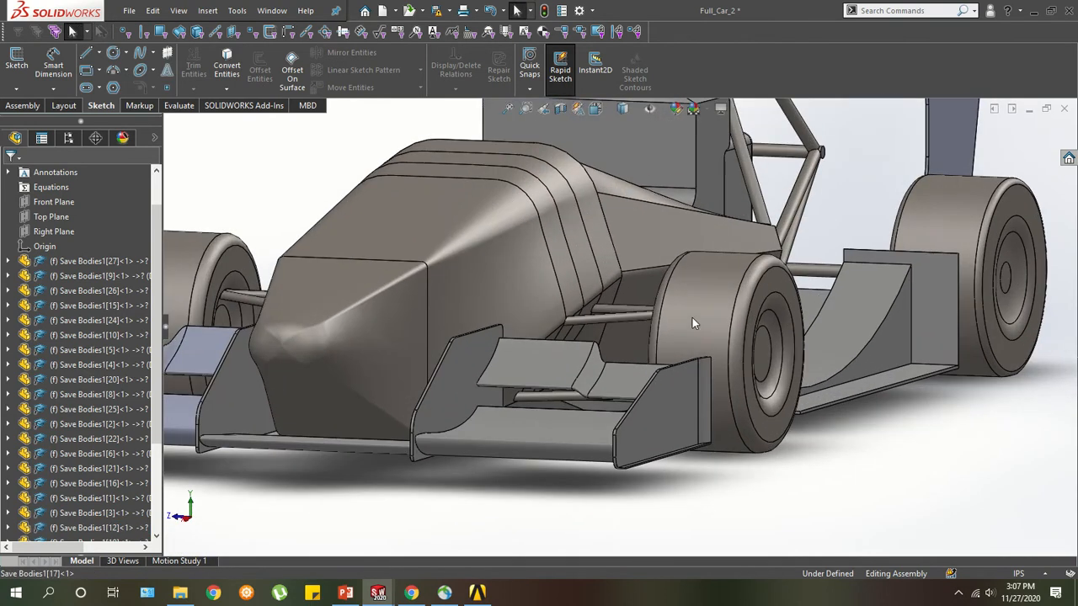
left_click(683, 341)
scroll(640, 333, "down", 2)
left_click(592, 302)
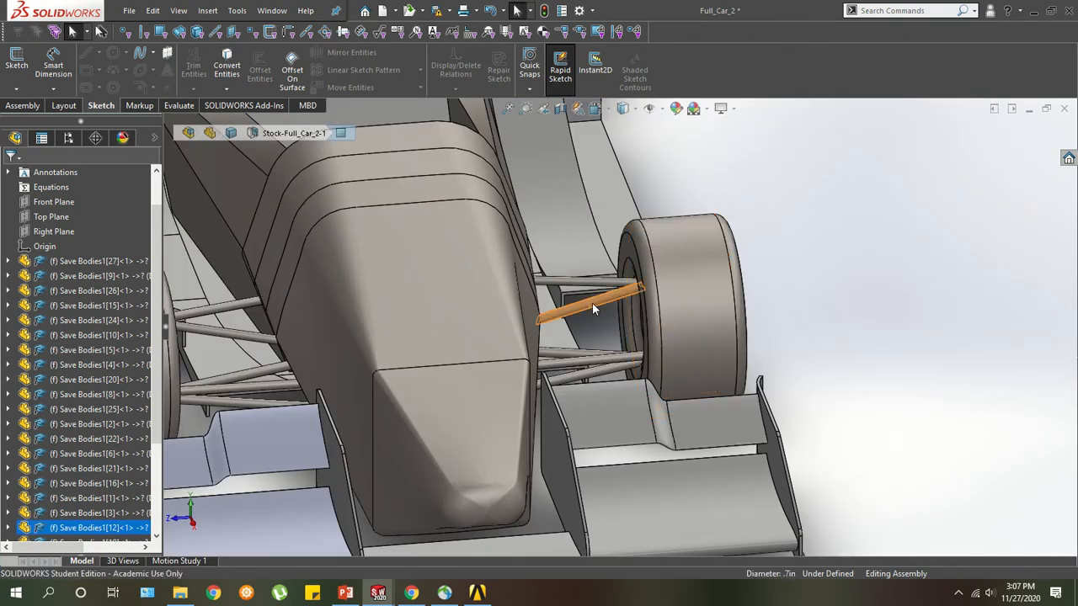
middle_click_drag(592, 302, 541, 312)
scroll(535, 288, "up", 4)
scroll(542, 312, "up", 1)
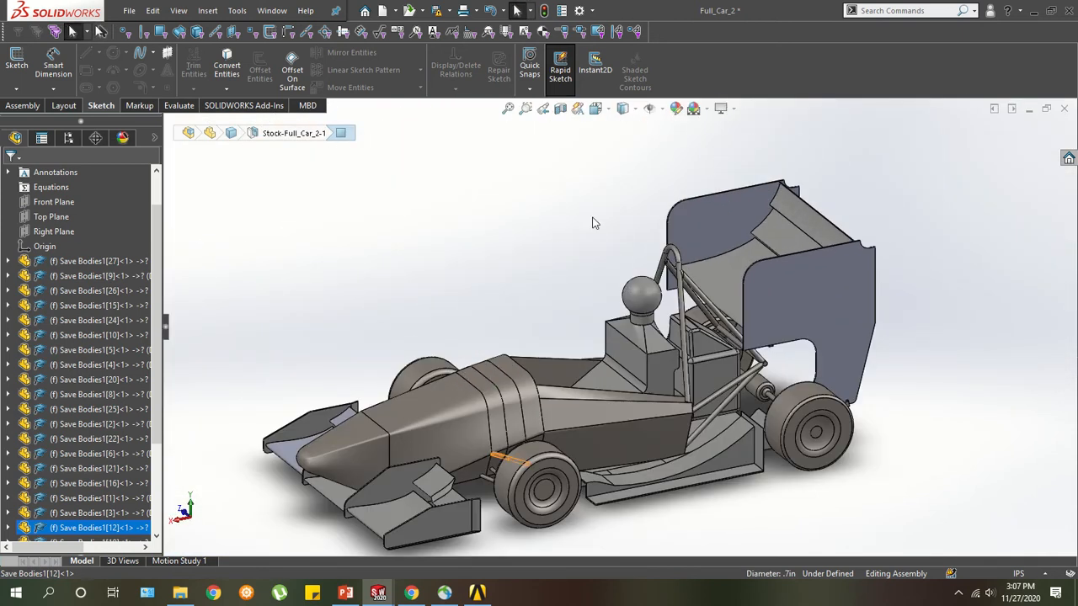
left_click(592, 223)
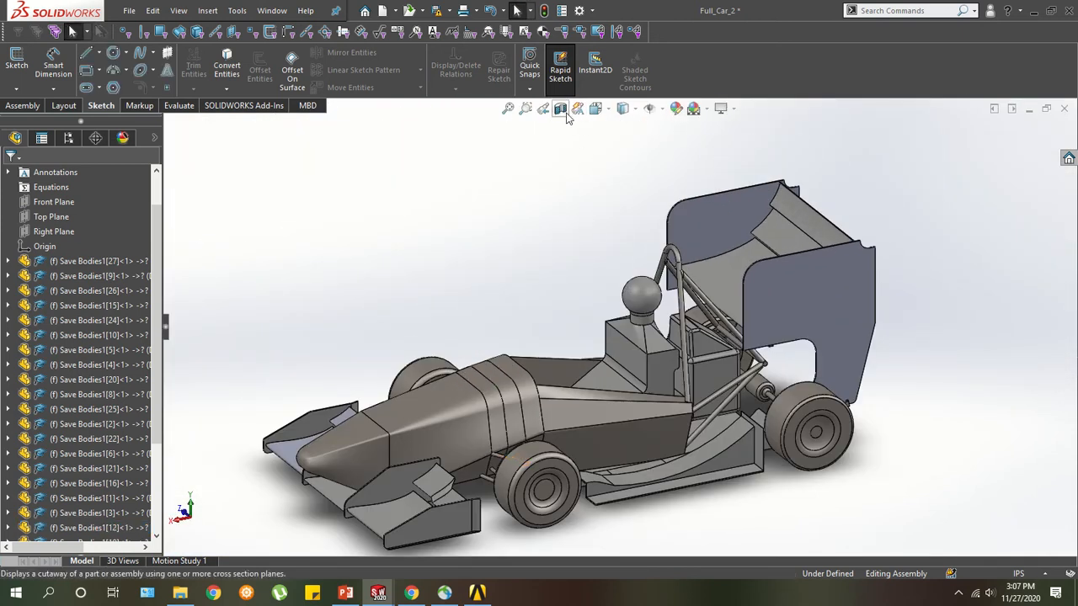
Start a planar section view on the Front Plane and offset the cut to 1.79 in.
left_click(562, 110)
middle_click_drag(541, 247, 568, 194)
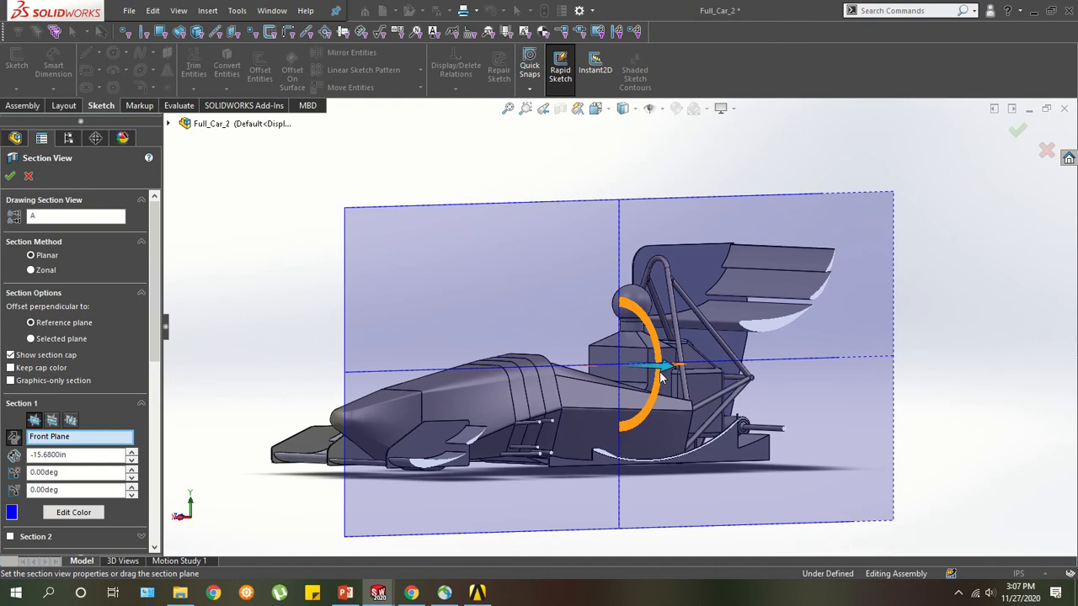
left_click_drag(661, 379, 602, 369)
middle_click_drag(556, 276, 502, 269)
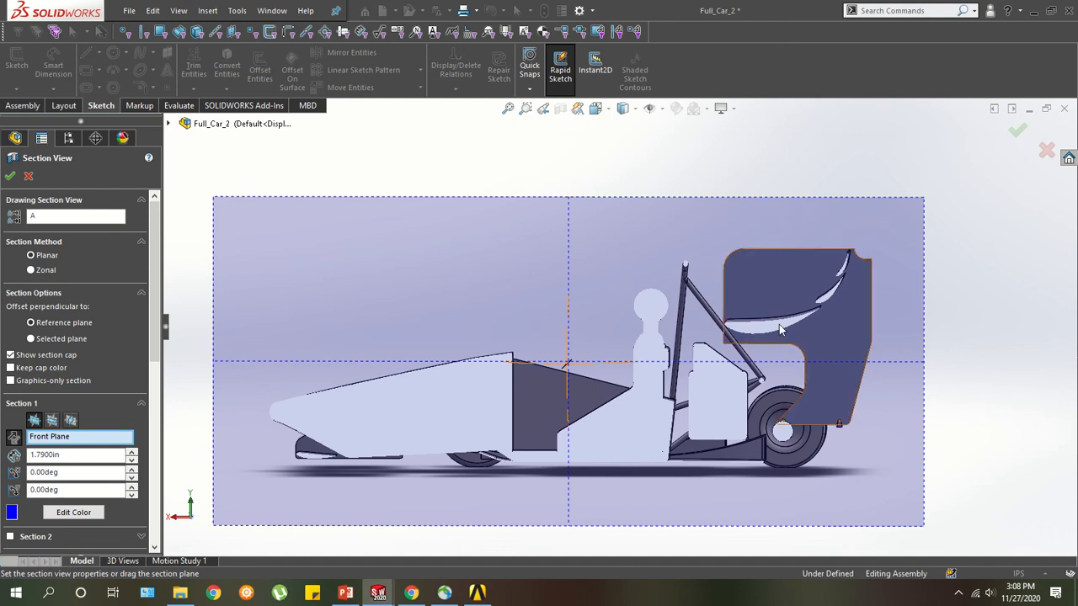
Move the section plane to a -14.36 in offset, cutting through the wings and undertray, and apply the section view.
middle_click_drag(559, 389, 623, 438)
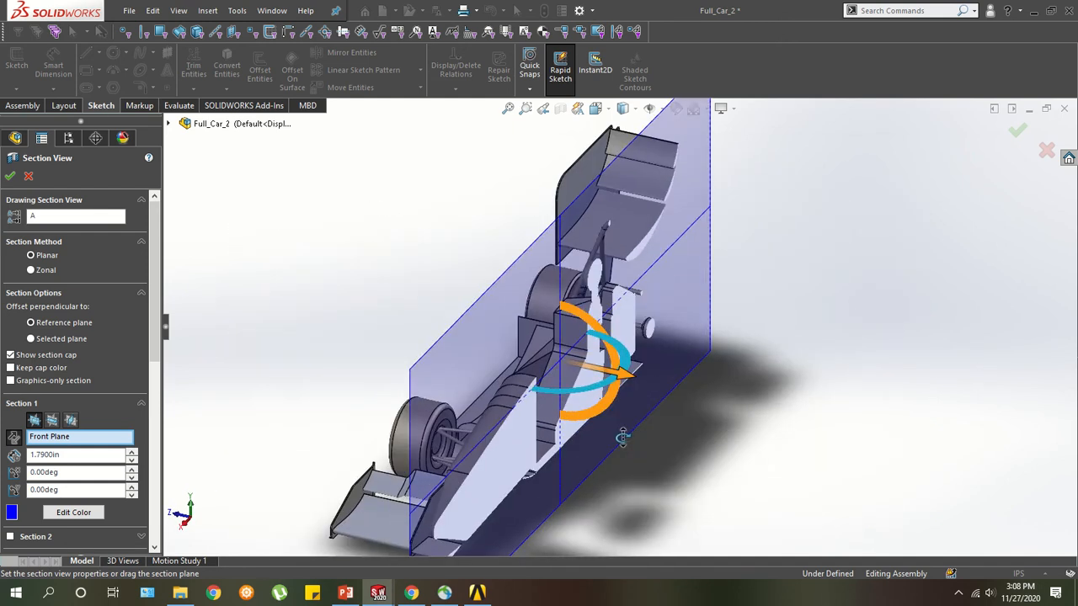
left_click_drag(628, 372, 705, 388)
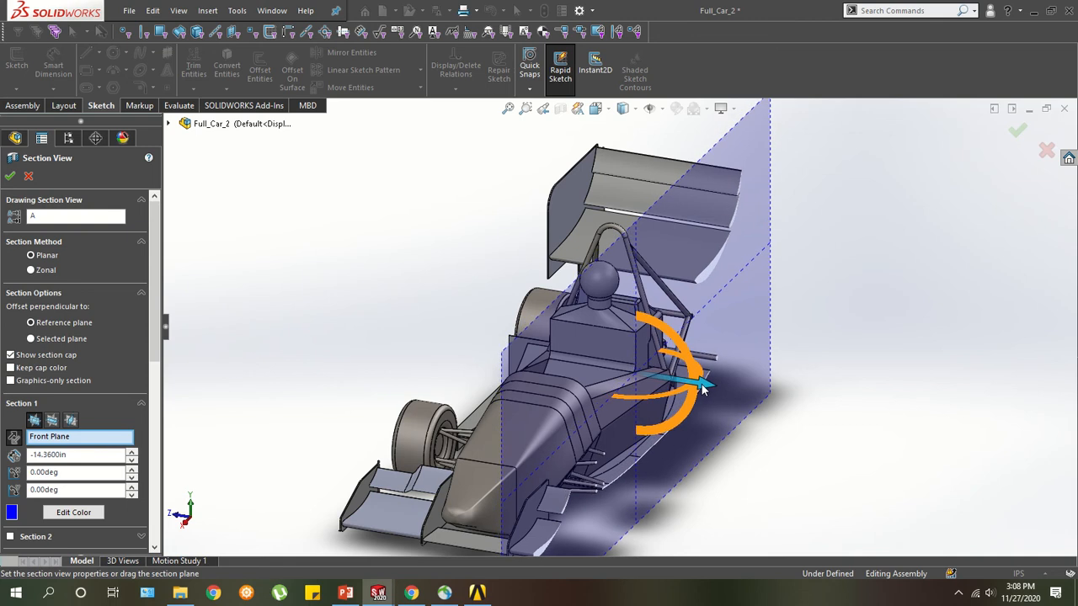
middle_click_drag(647, 370, 564, 308)
scroll(430, 450, "down", 4)
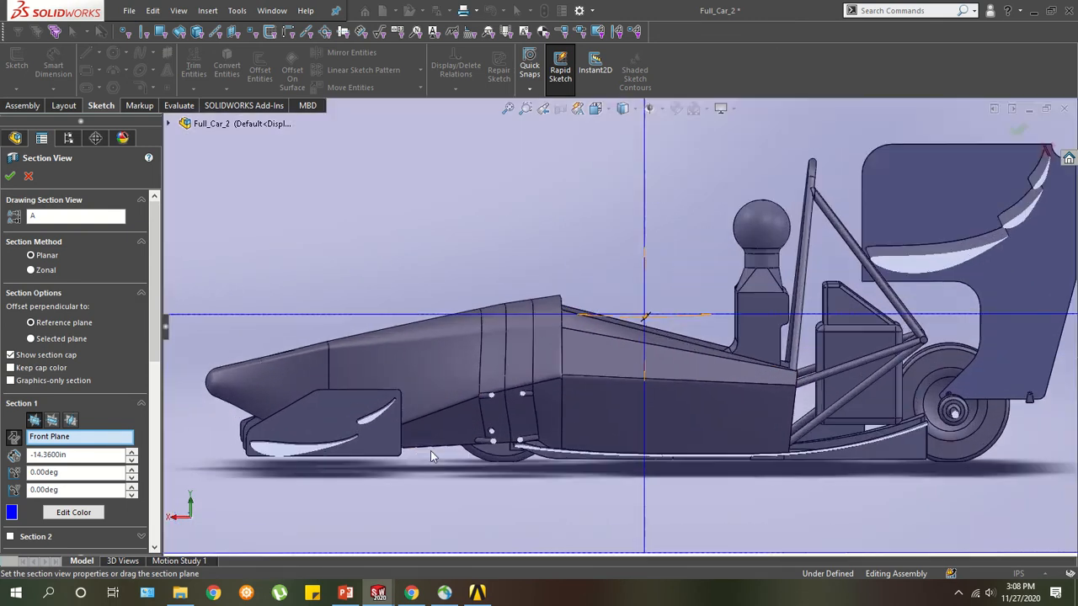
scroll(558, 443, "down", 3)
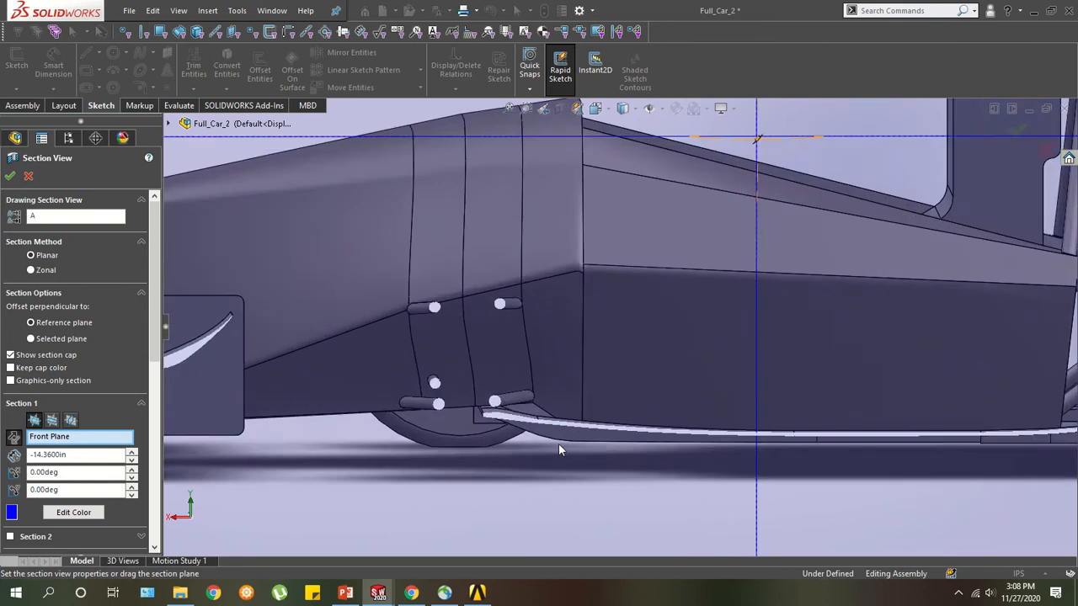
scroll(547, 431, "up", 7)
scroll(825, 244, "down", 5)
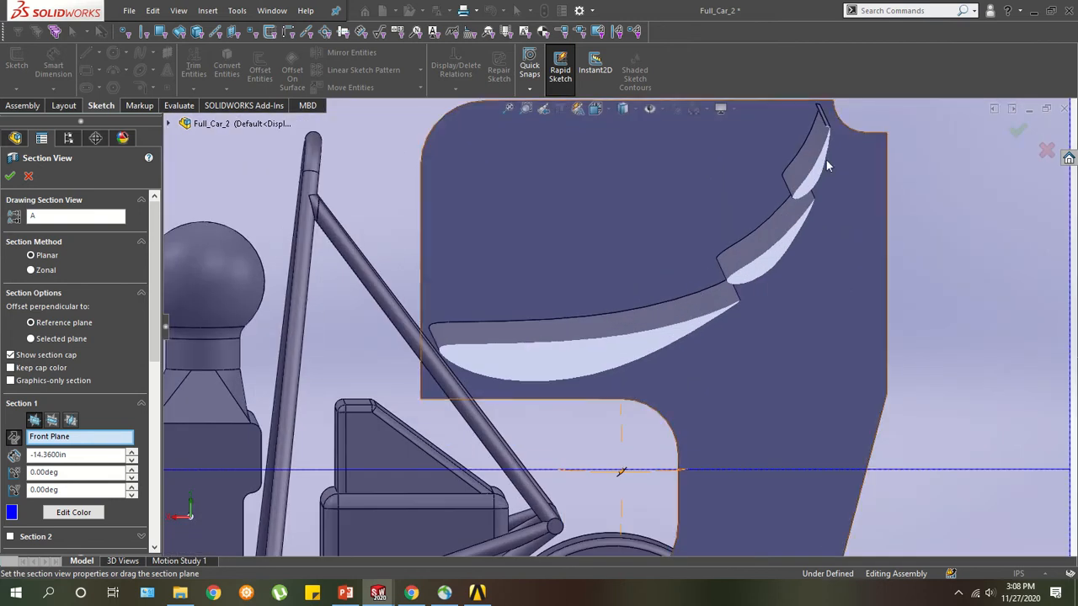
scroll(777, 238, "up", 2)
scroll(777, 241, "up", 5)
middle_click_drag(543, 323, 618, 394)
left_click(9, 177)
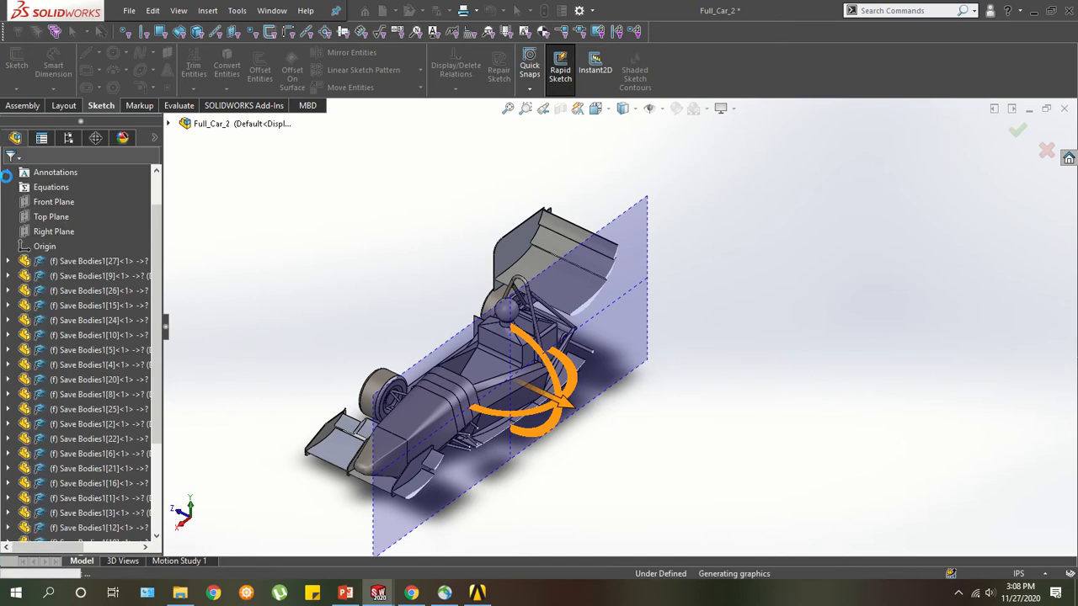
Examine the cut front wing elements and front suspension arms on the sectioned car.
middle_click_drag(511, 330, 544, 343)
scroll(557, 282, "down", 3)
scroll(556, 286, "up", 3)
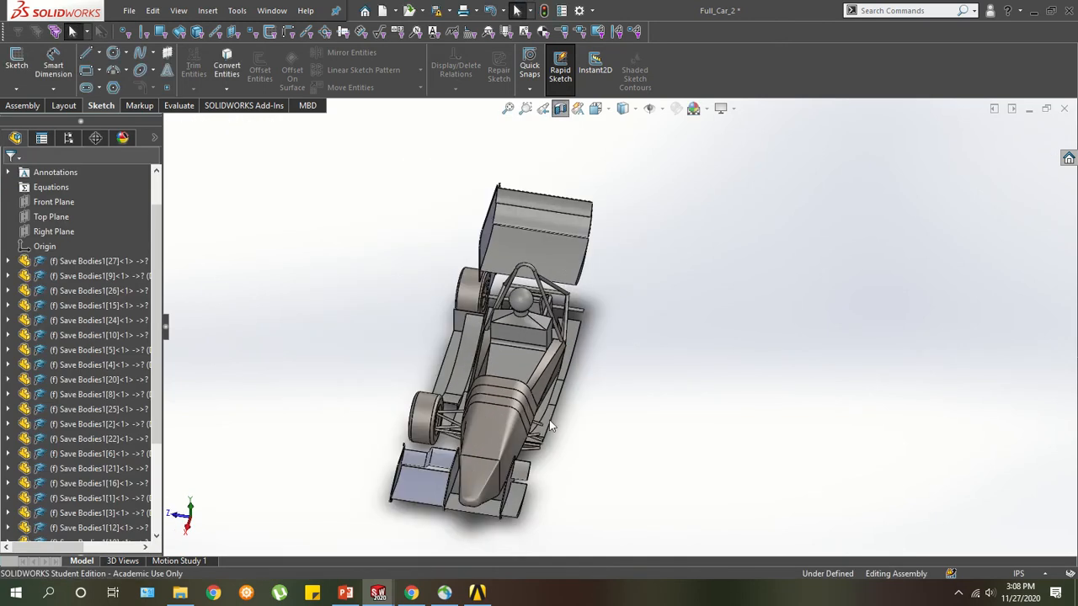
scroll(525, 486, "down", 5)
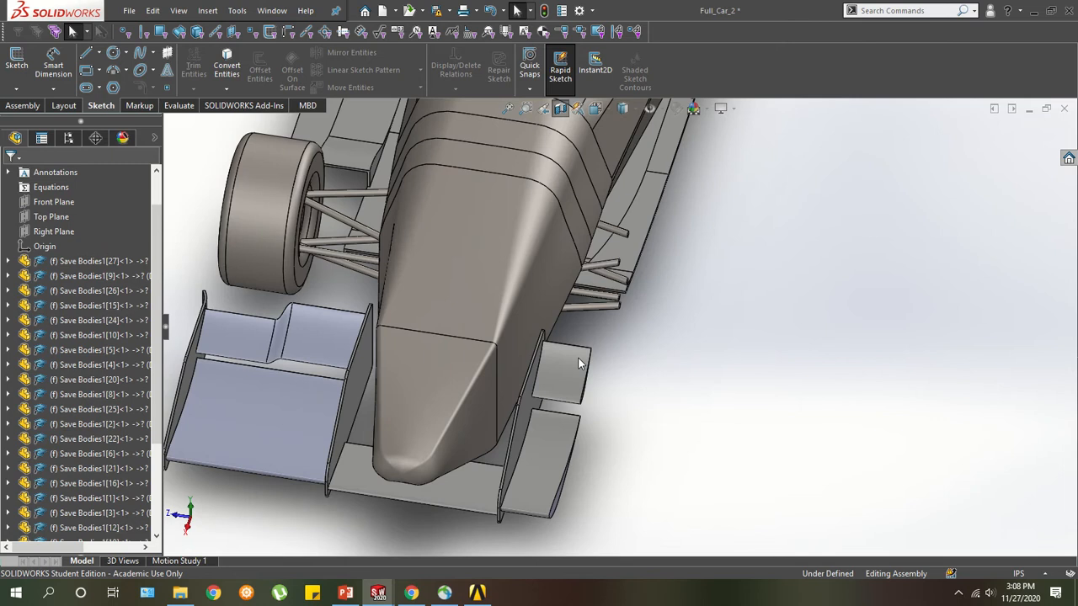
middle_click_drag(578, 364, 495, 482)
middle_click_drag(673, 343, 239, 201)
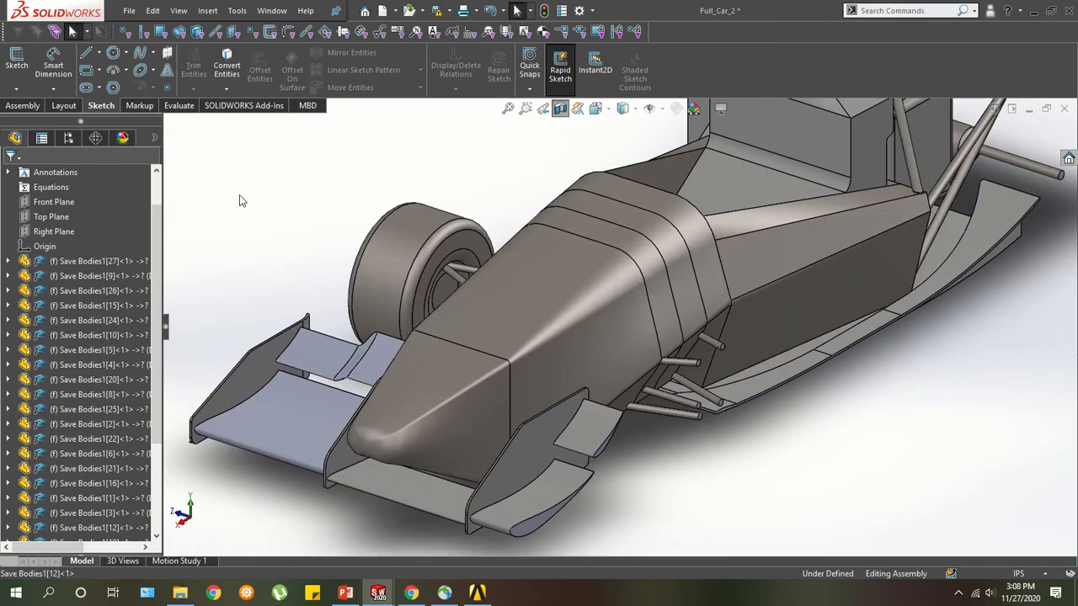
left_click(24, 106)
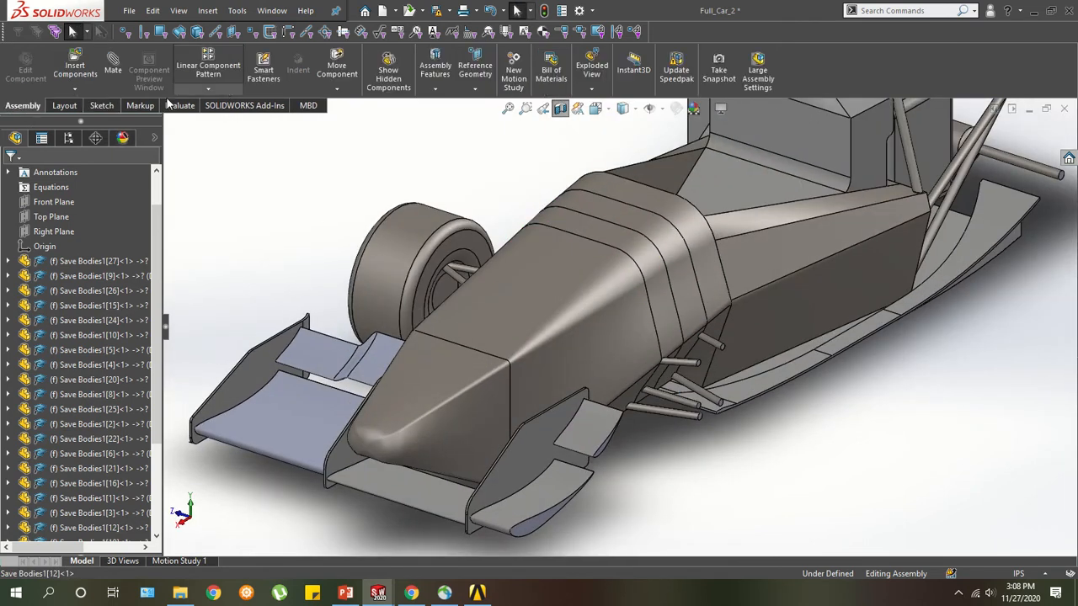
left_click(474, 74)
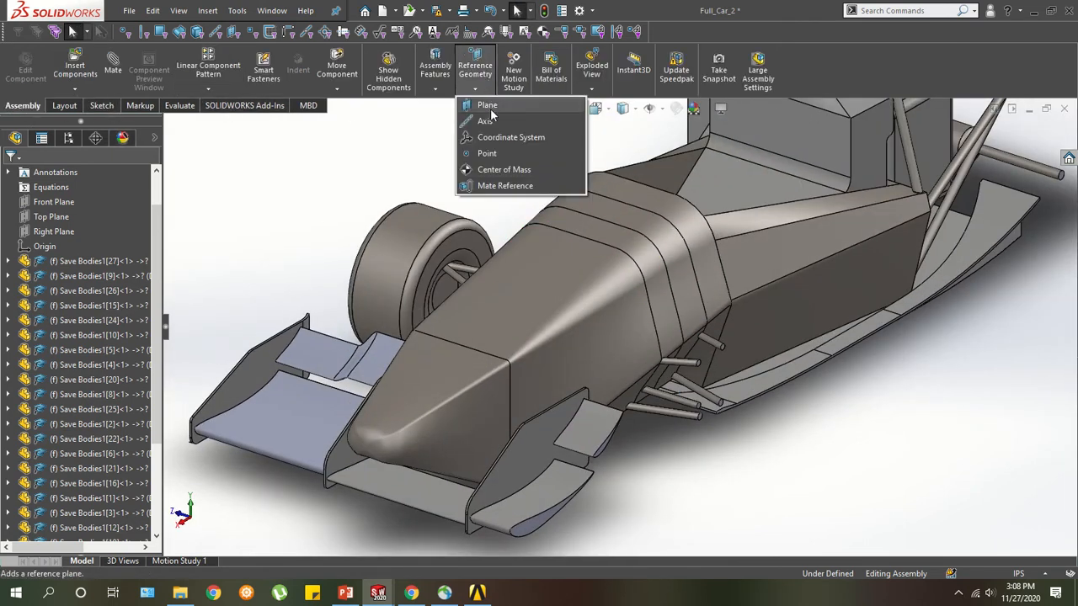
left_click(491, 106)
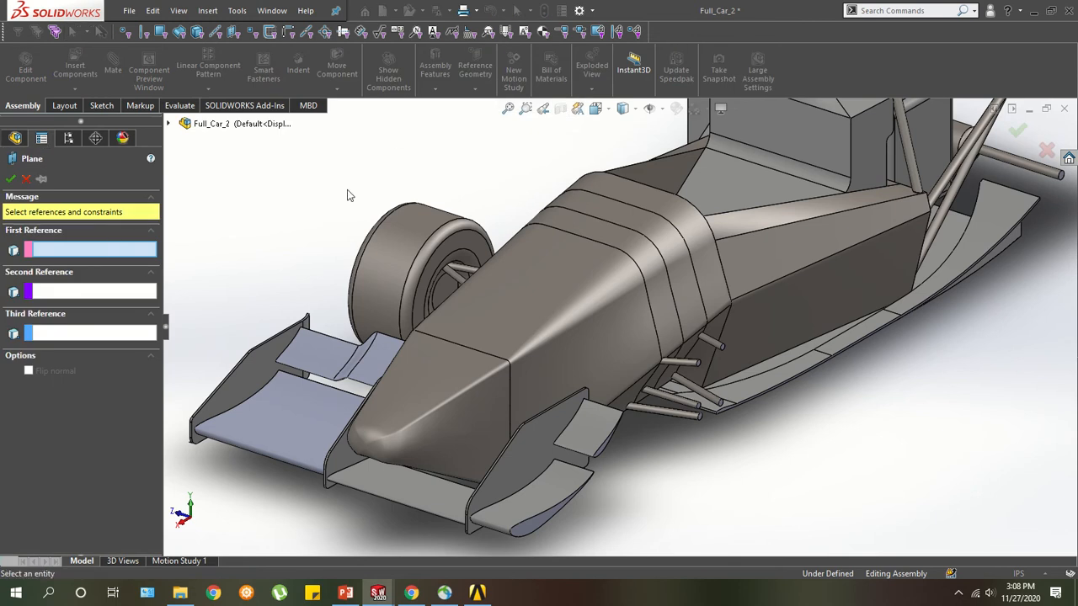
scroll(414, 218, "up", 5)
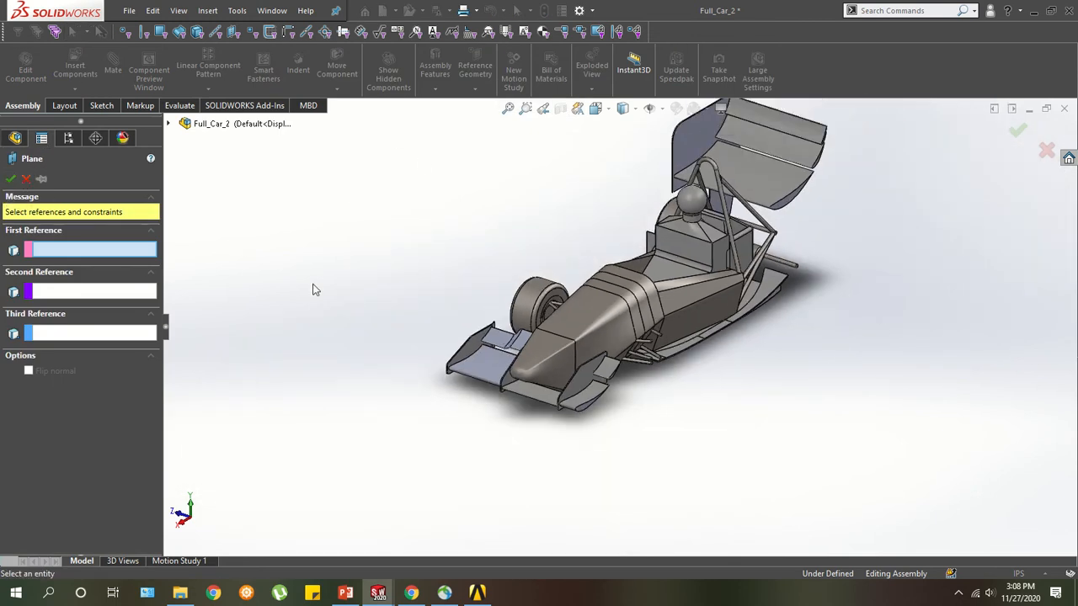
left_click(26, 179)
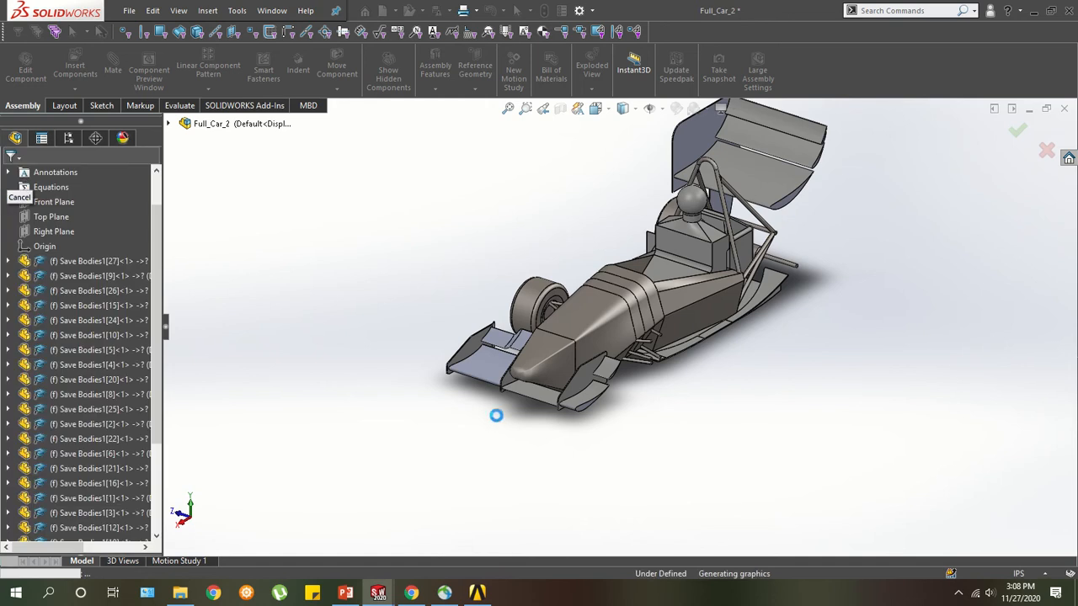
Switch to Chrome and go to the Aero folder in the open Google Drive.
left_click(410, 592)
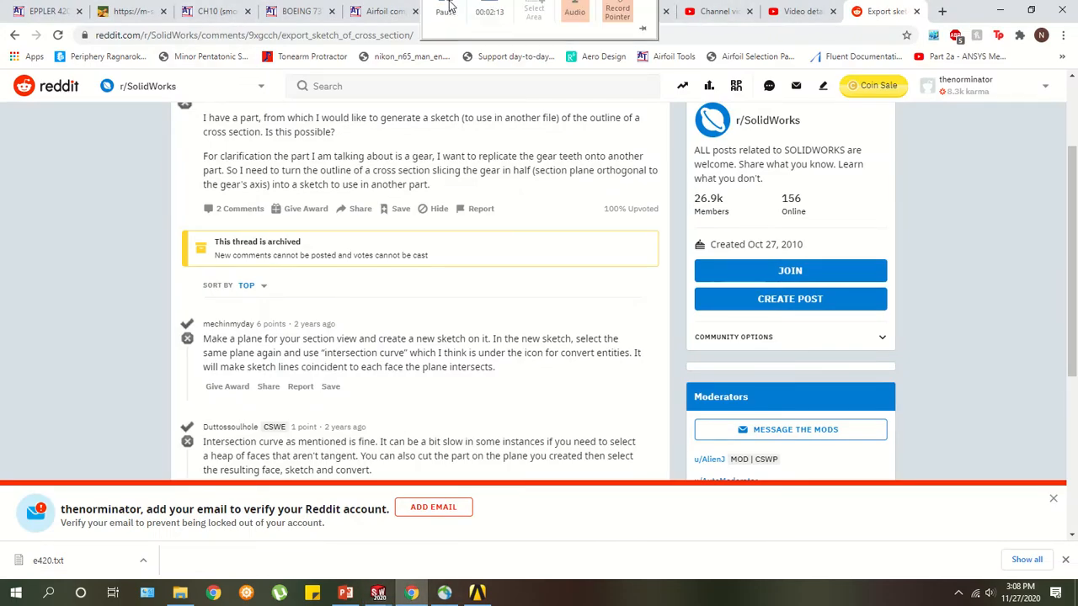
mouse_move(437, 12)
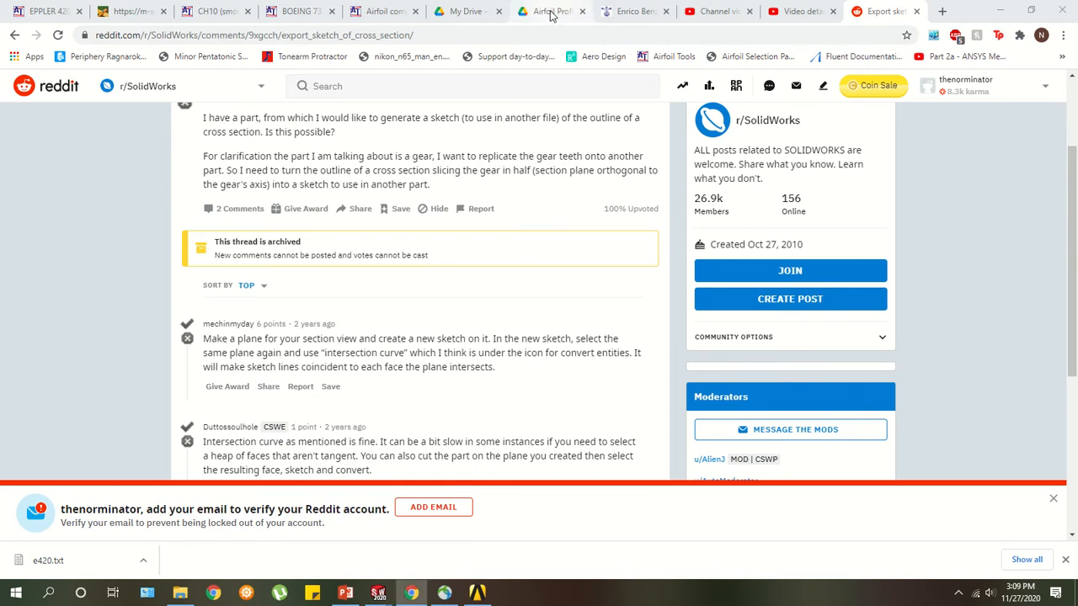
left_click(547, 12)
left_click(371, 132)
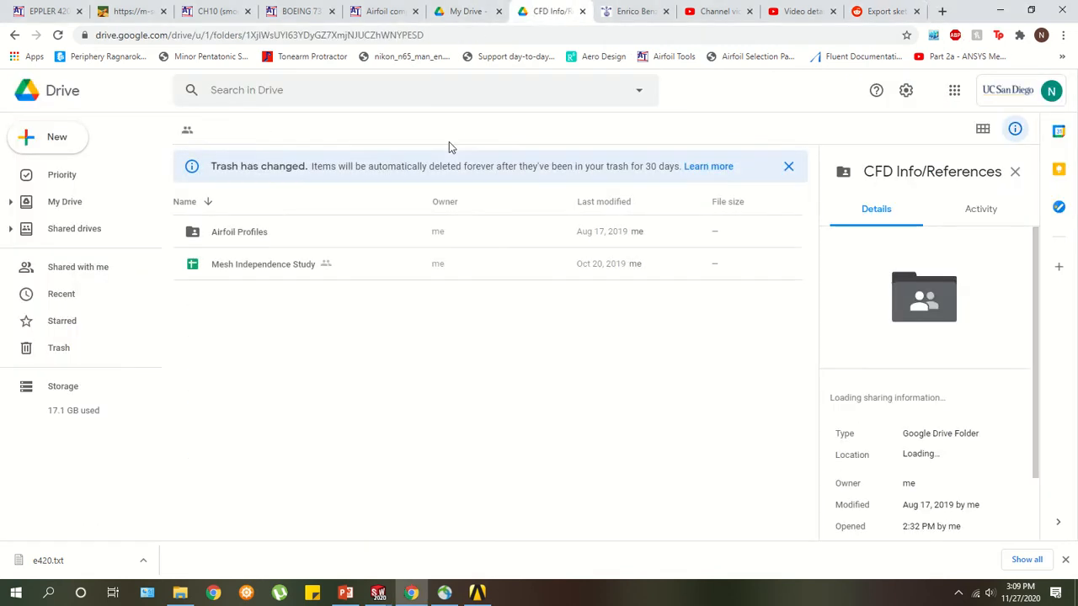
left_click(311, 133)
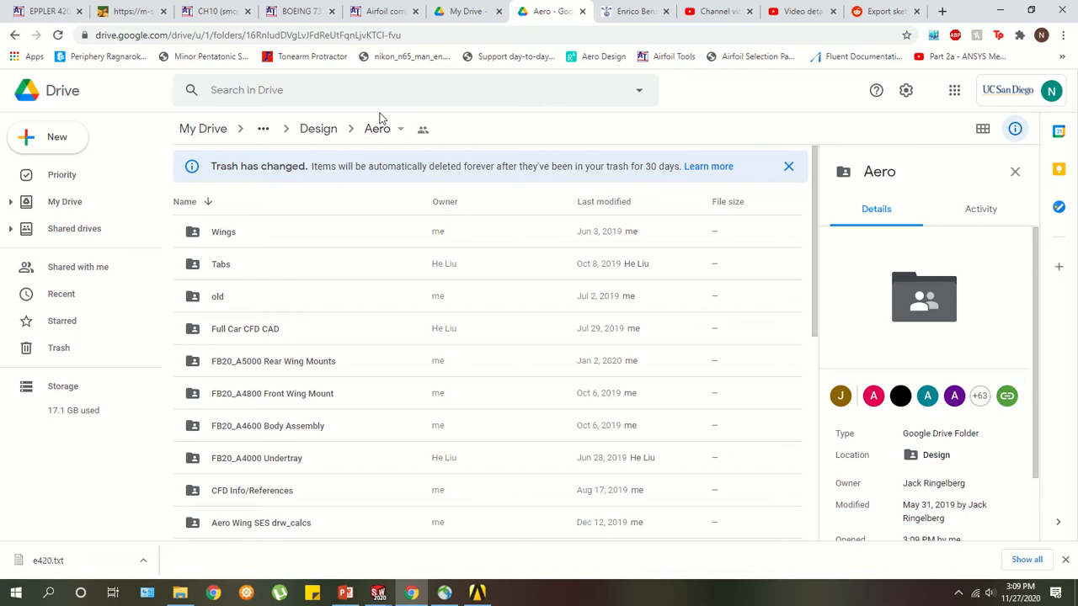
Open the Updated CFD CAD folder inside Full Car CFD CAD and browse its saved body part files.
scroll(240, 337, "down", 2)
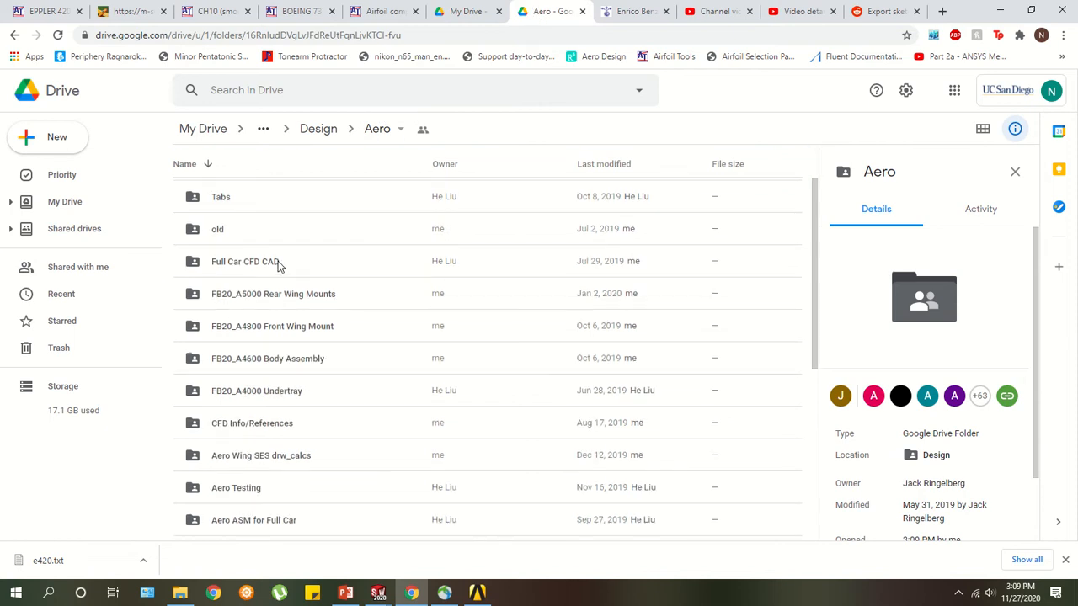
double_click(229, 263)
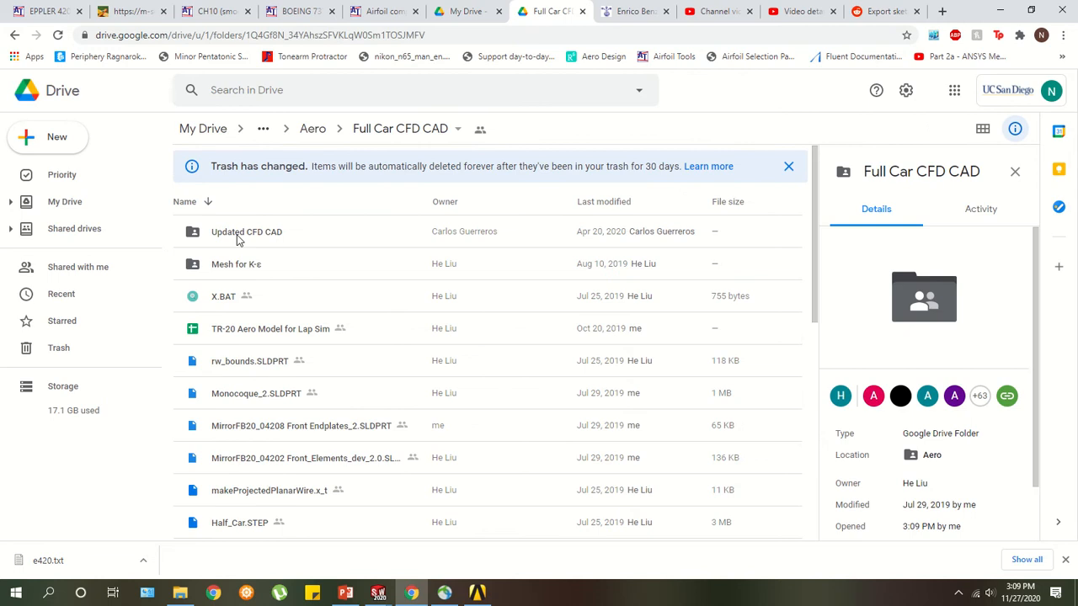
double_click(437, 247)
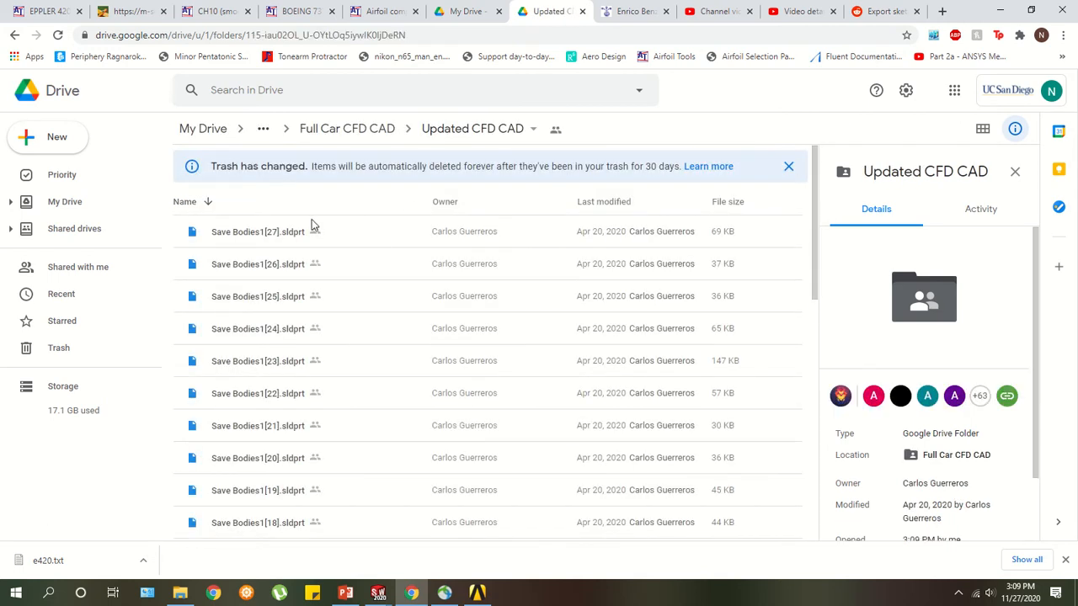
scroll(459, 337, "down", 2)
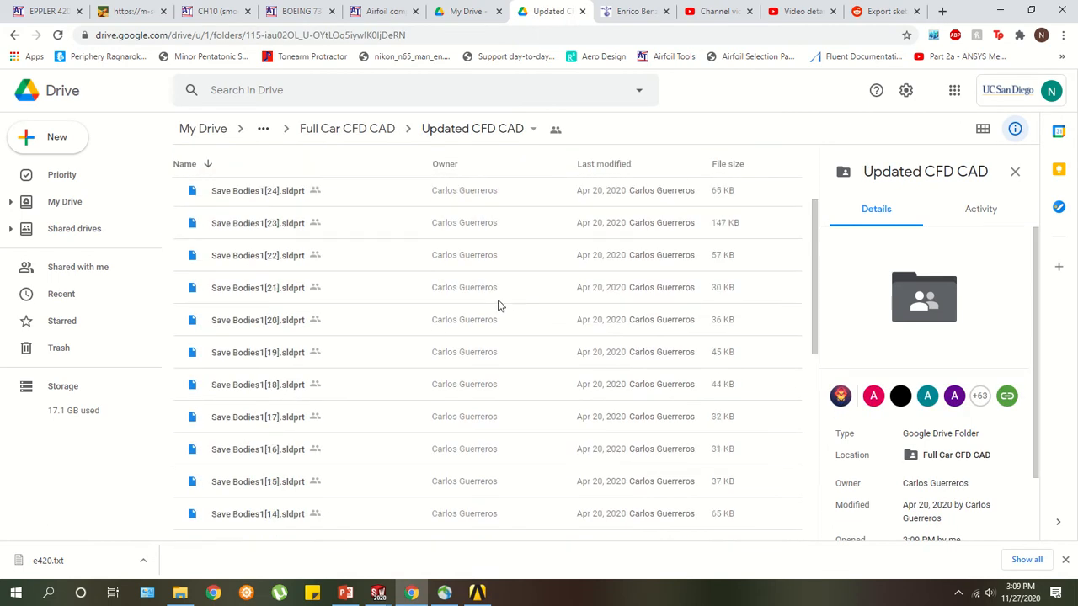
Look through the Updated CFD CAD folder and select the Full_Car_2.sldasm assembly file to view its details.
scroll(493, 319, "down", 4)
scroll(483, 356, "up", 6)
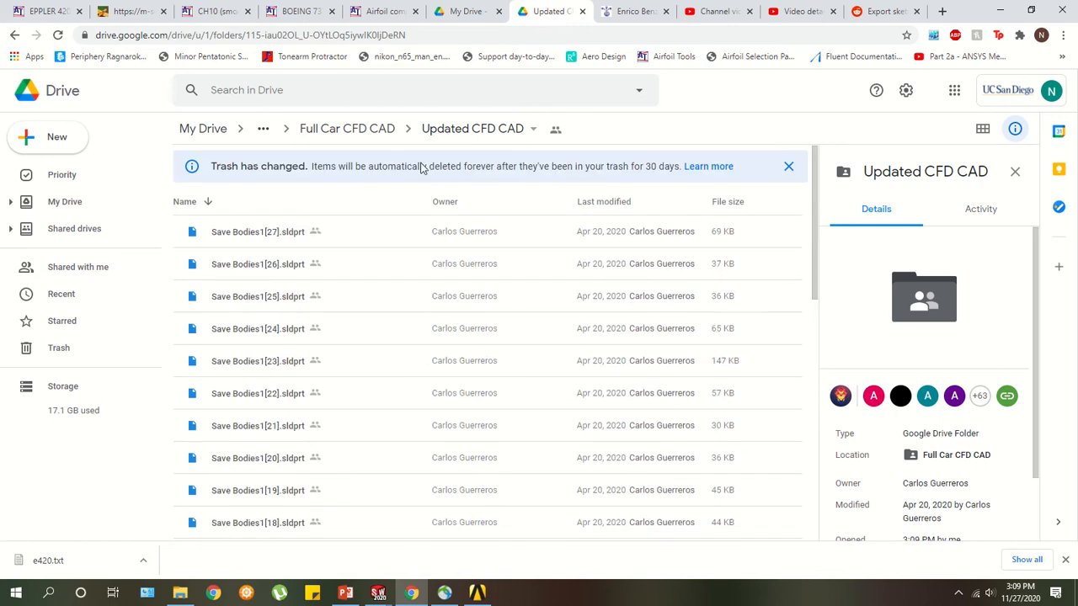
scroll(303, 240, "down", 5)
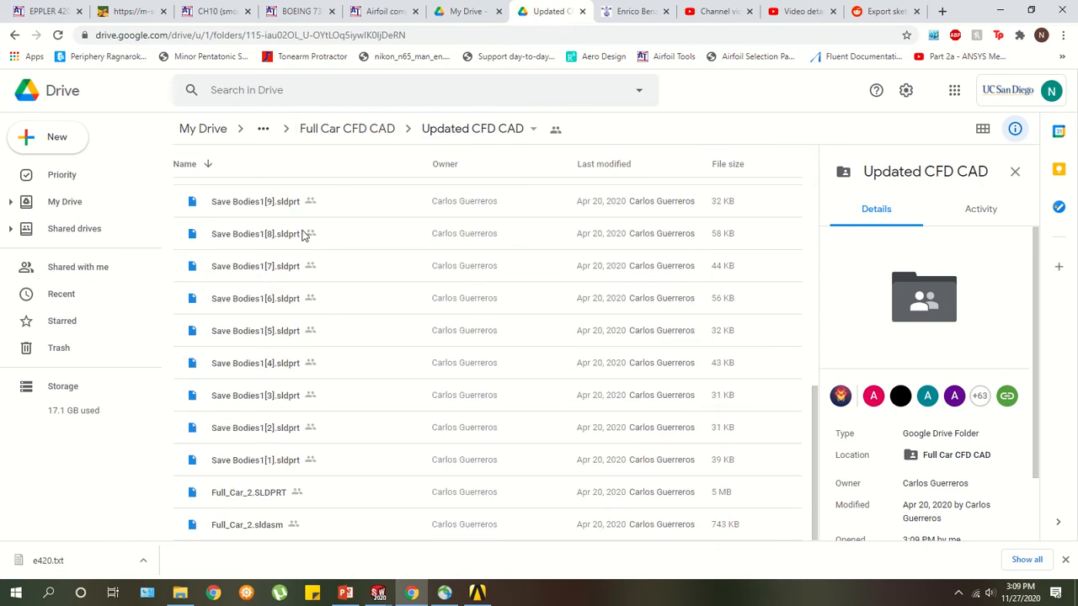
left_click(249, 527)
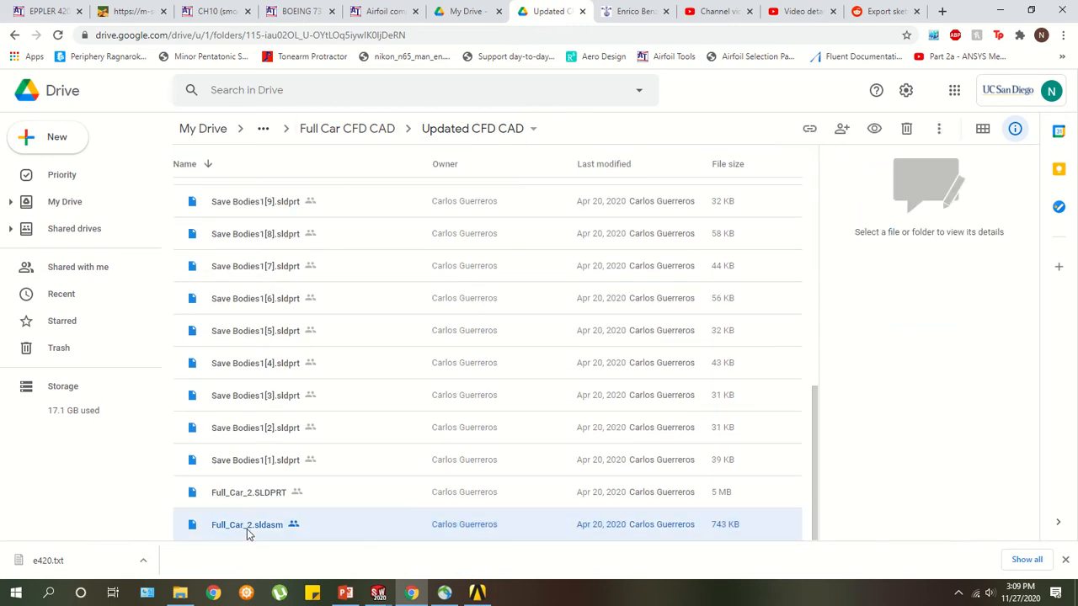
scroll(371, 484, "up", 5)
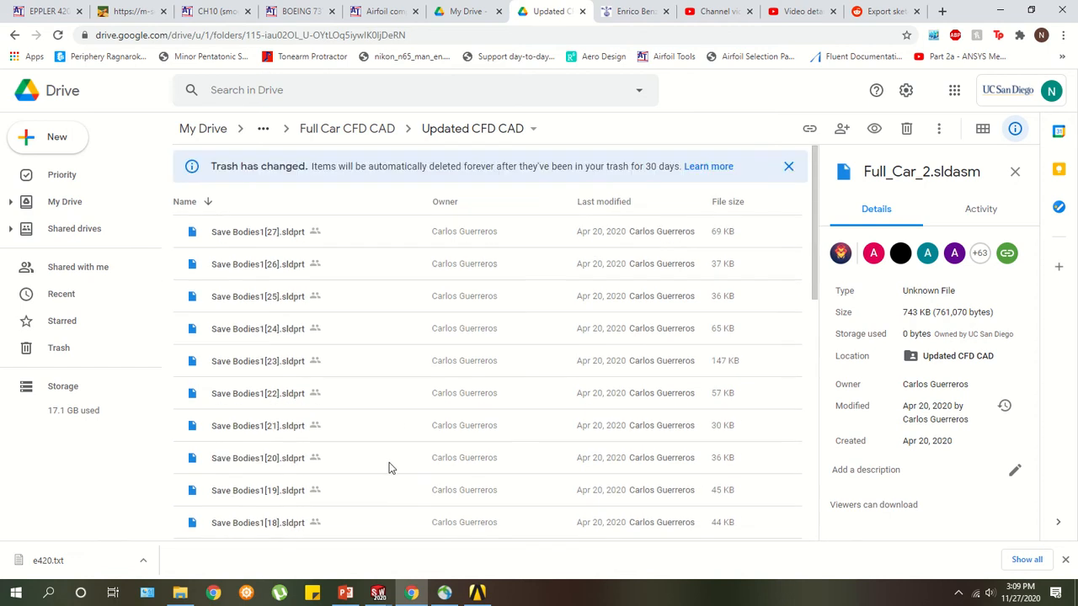
Close the Drive tab, return to SOLIDWORKS and start a reference plane offset from the Front Plane in the flipped direction.
key("ctrl+w")
key("alt+Tab")
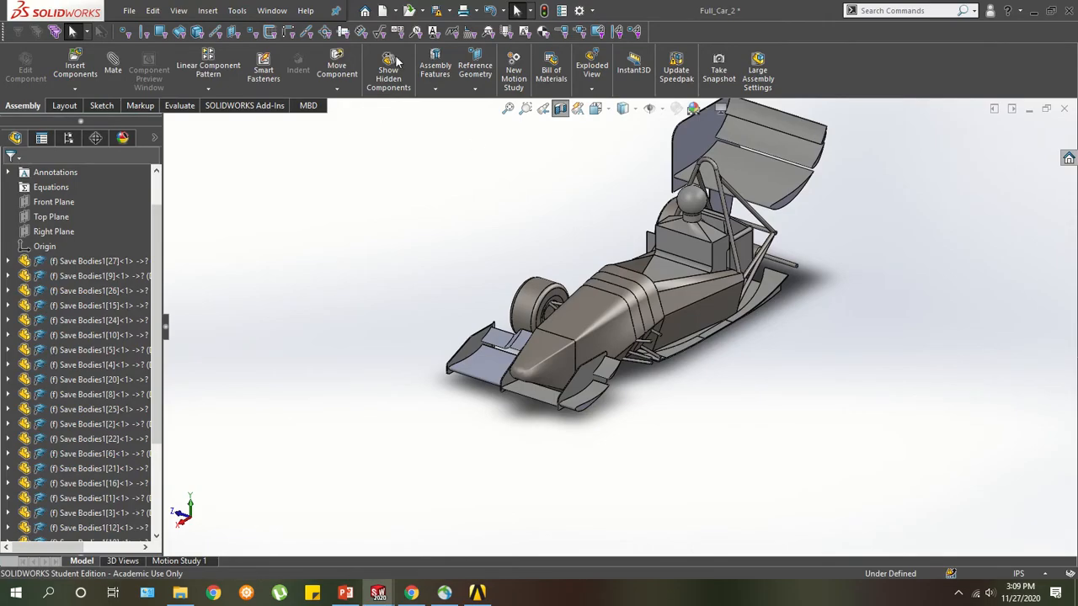
left_click(476, 72)
left_click(500, 104)
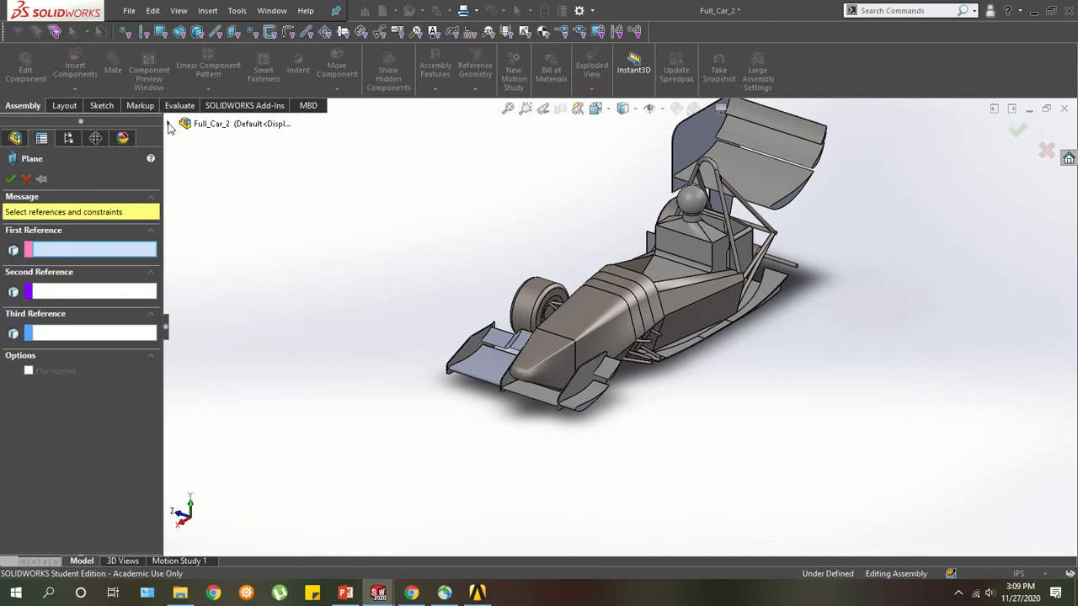
left_click(170, 124)
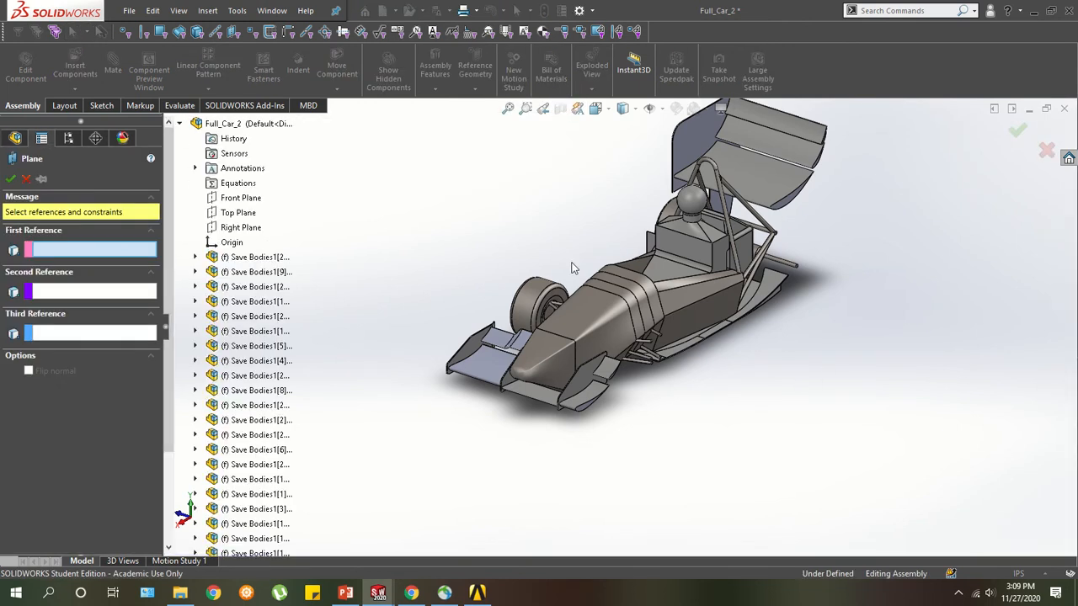
left_click(240, 199)
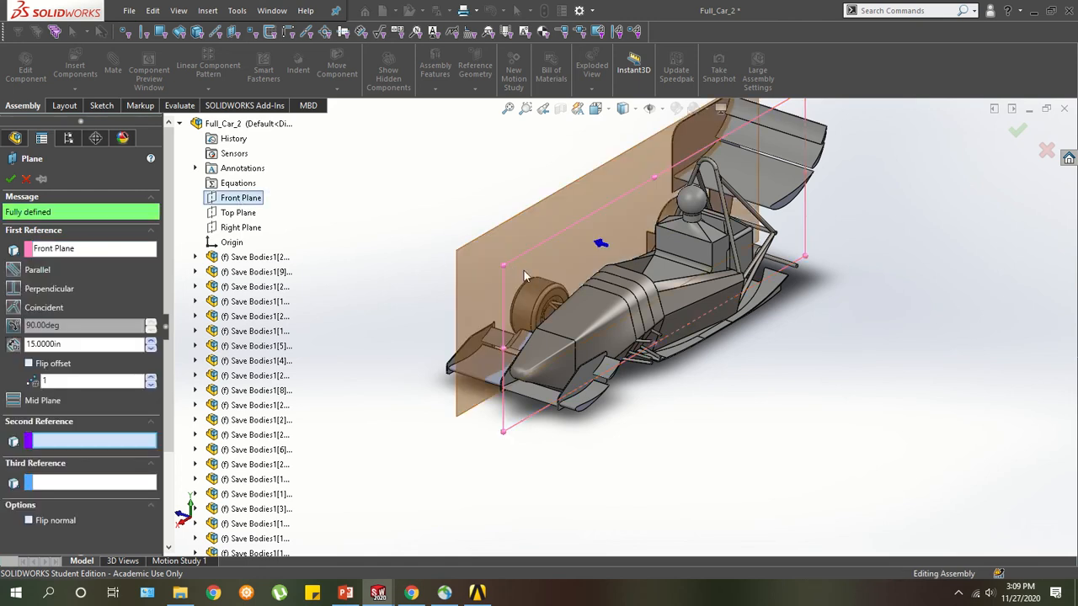
middle_click_drag(520, 270, 553, 268)
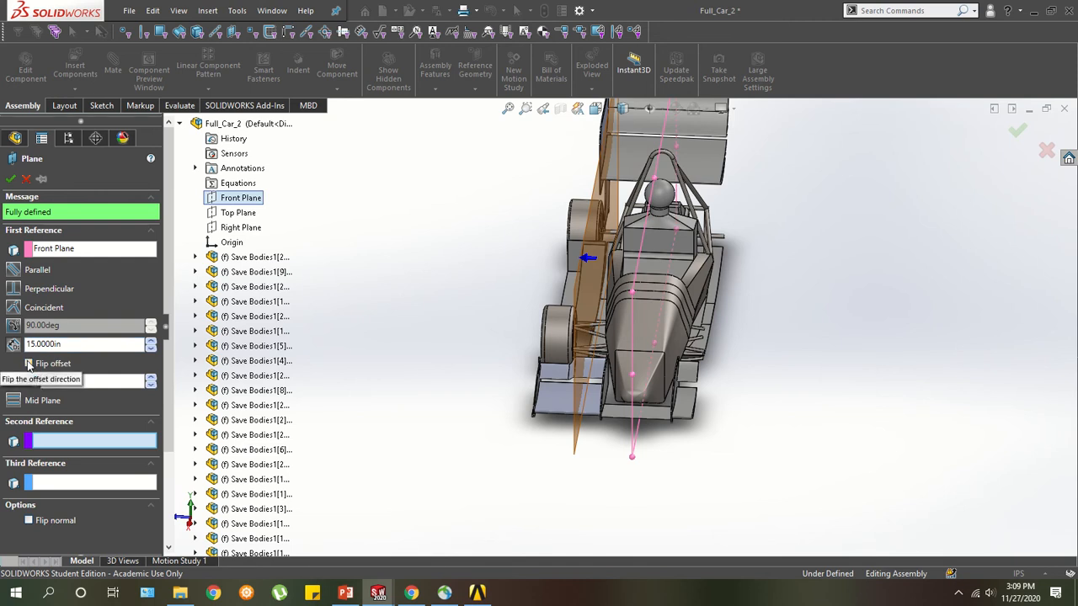
left_click(29, 364)
Set the reference plane's offset distance to 14.35 in and create the plane.
middle_click_drag(731, 238, 647, 229)
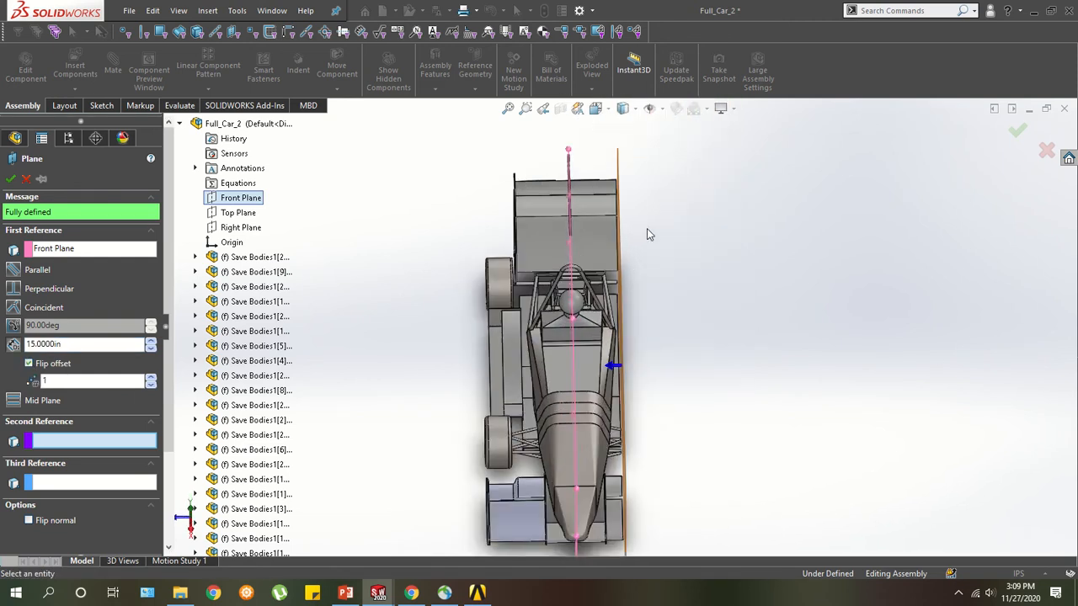
scroll(620, 287, "down", 5)
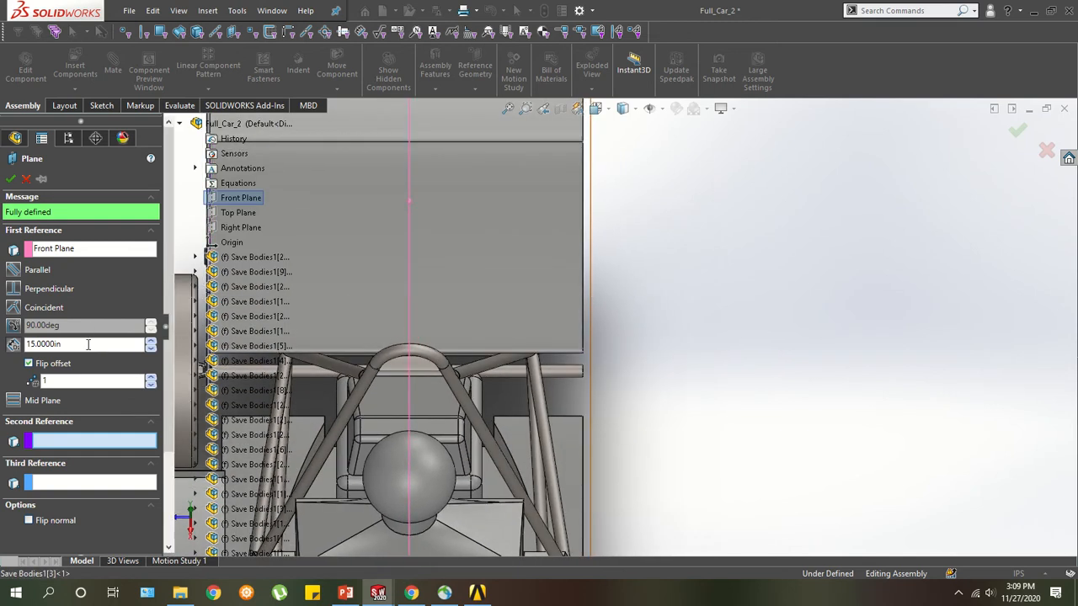
type("14.35")
left_click(47, 380)
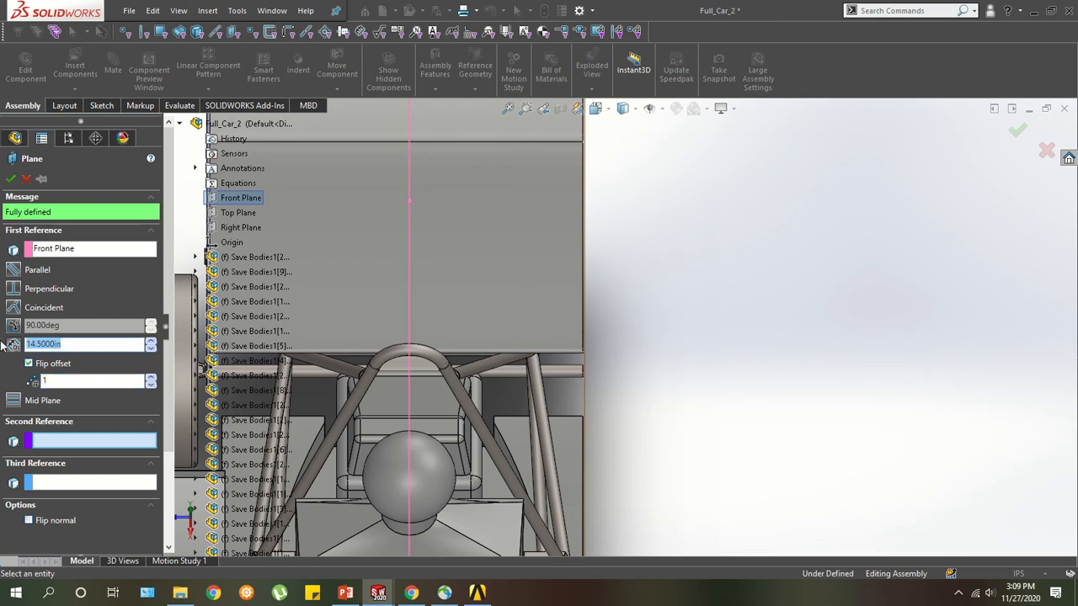
left_click(91, 380)
scroll(625, 283, "up", 5)
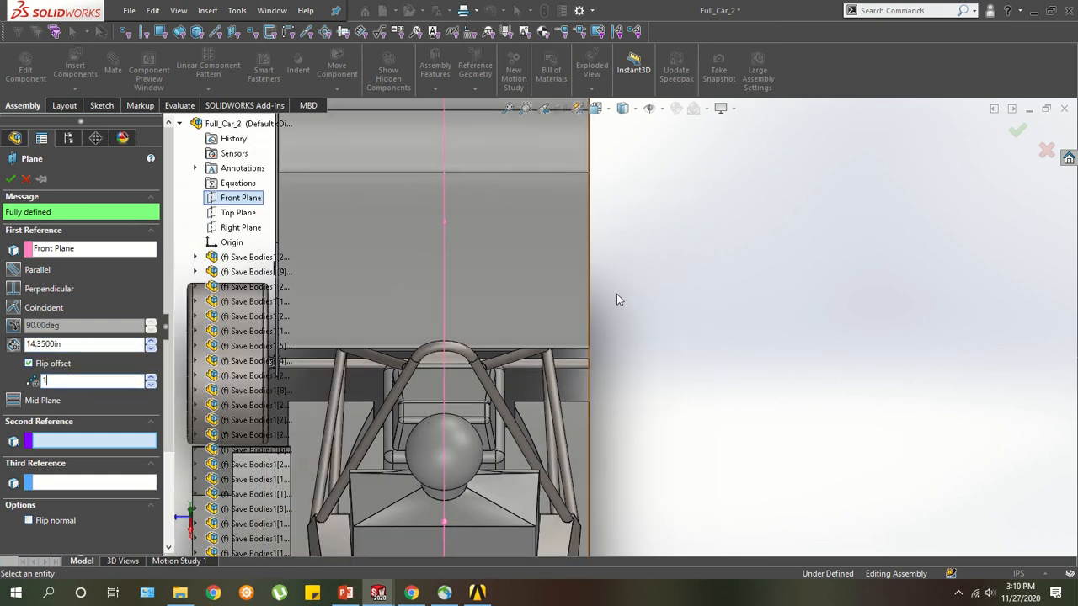
middle_click_drag(577, 322, 311, 208)
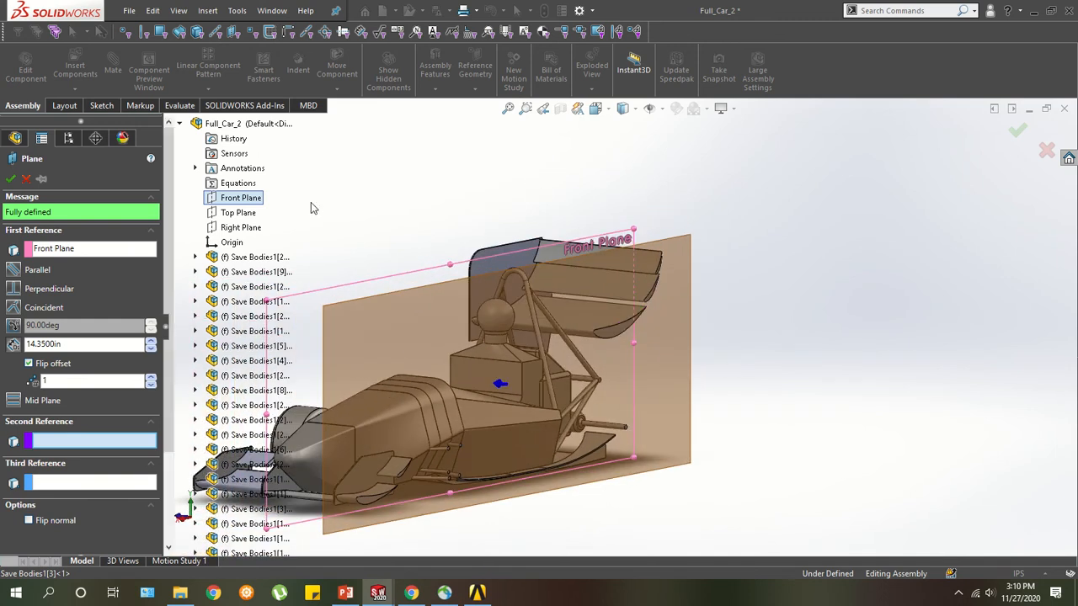
left_click(10, 179)
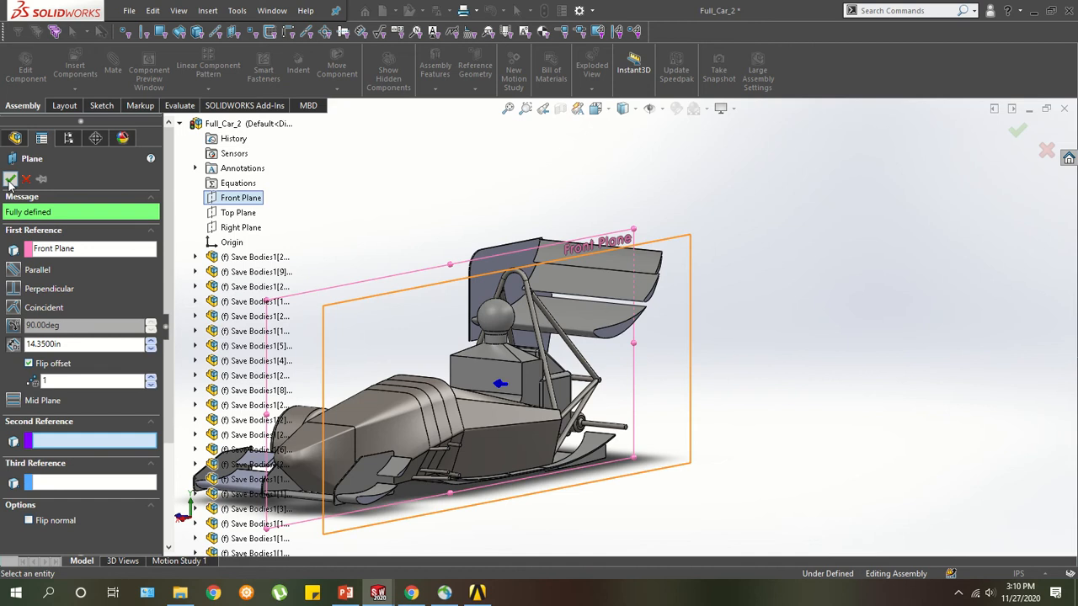
Turn off the section view so the whole car is displayed.
middle_click_drag(445, 202, 510, 259)
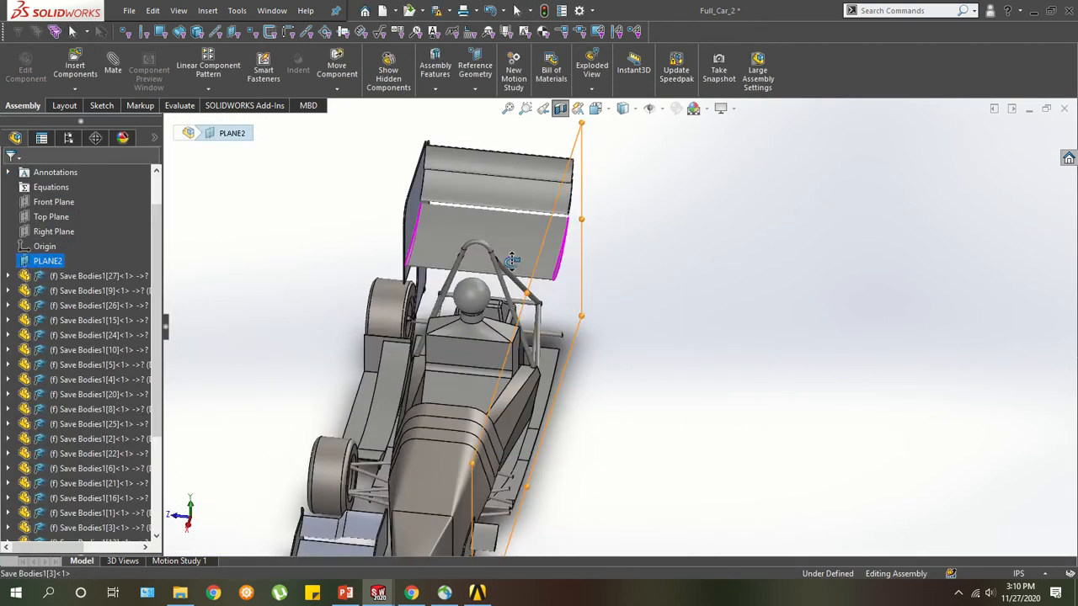
left_click(562, 113)
scroll(573, 371, "up", 4)
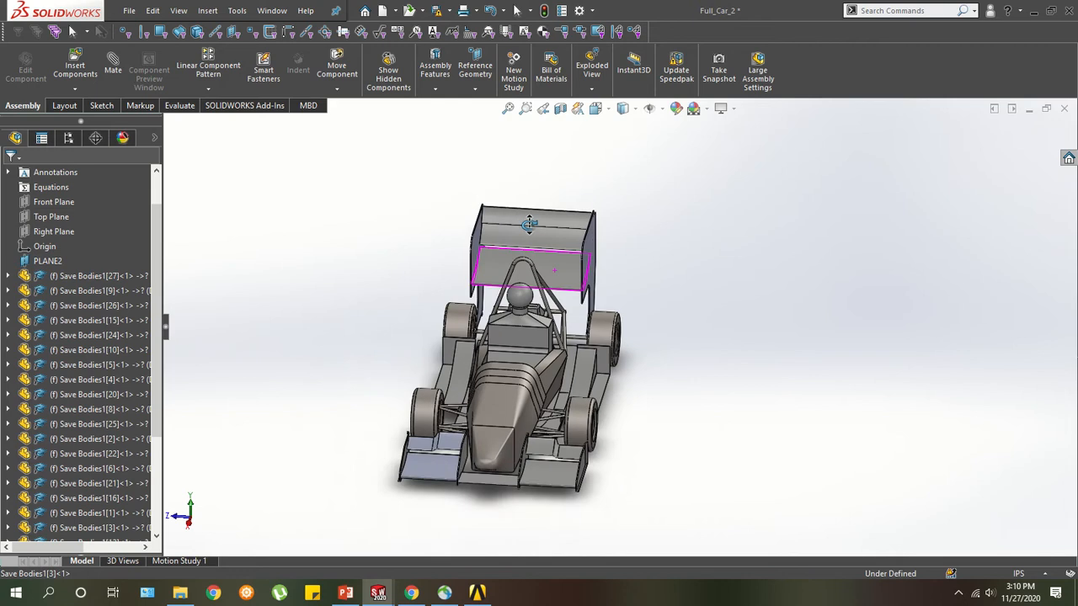
scroll(579, 386, "down", 4)
middle_click_drag(562, 393, 551, 389)
Open a sketch on PLANE2 and start the Intersection Curve tool with the assembly's feature tree expanded.
left_click(40, 262)
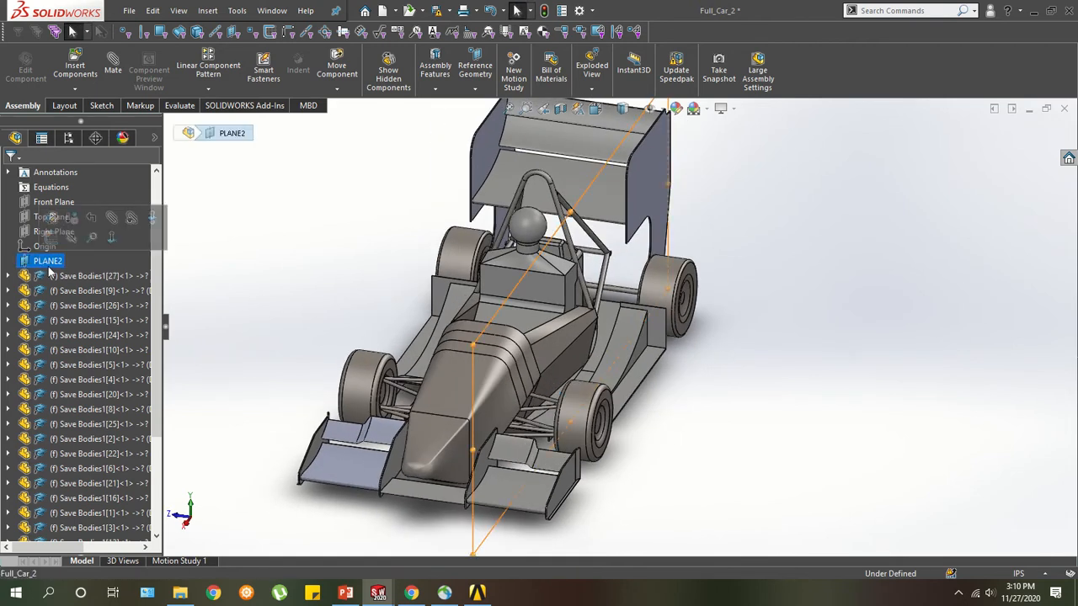
scroll(521, 486, "down", 5)
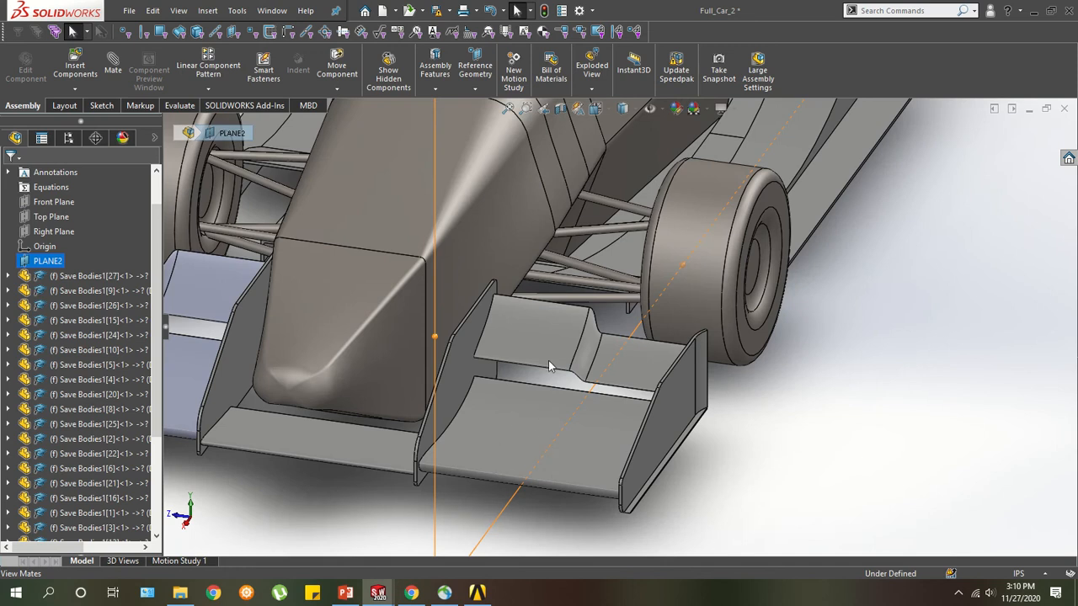
scroll(548, 360, "up", 5)
middle_click_drag(543, 396, 579, 339)
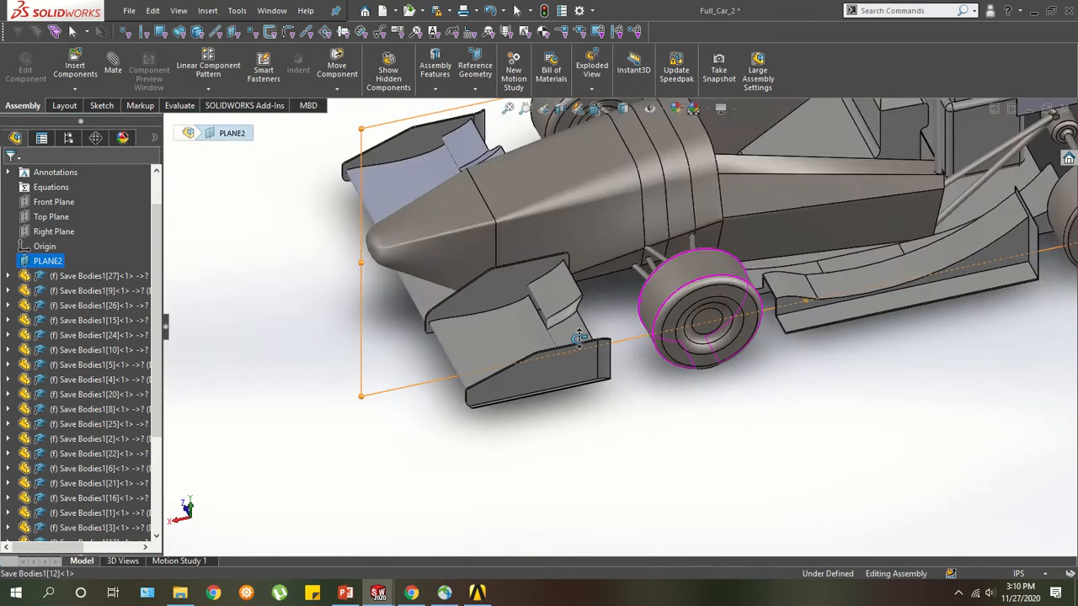
scroll(579, 338, "up", 3)
left_click(100, 107)
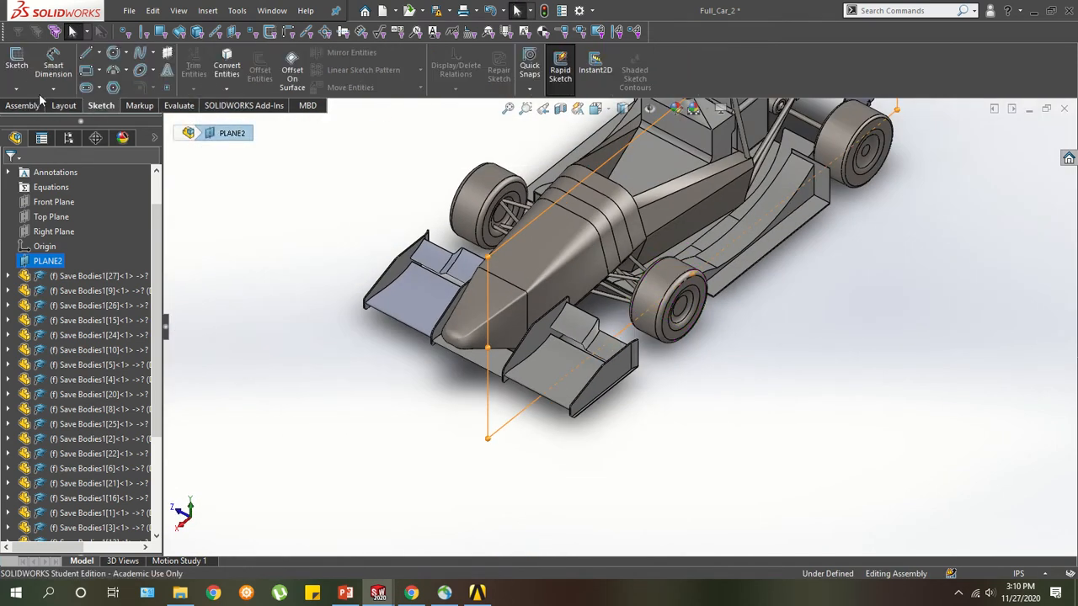
left_click(230, 89)
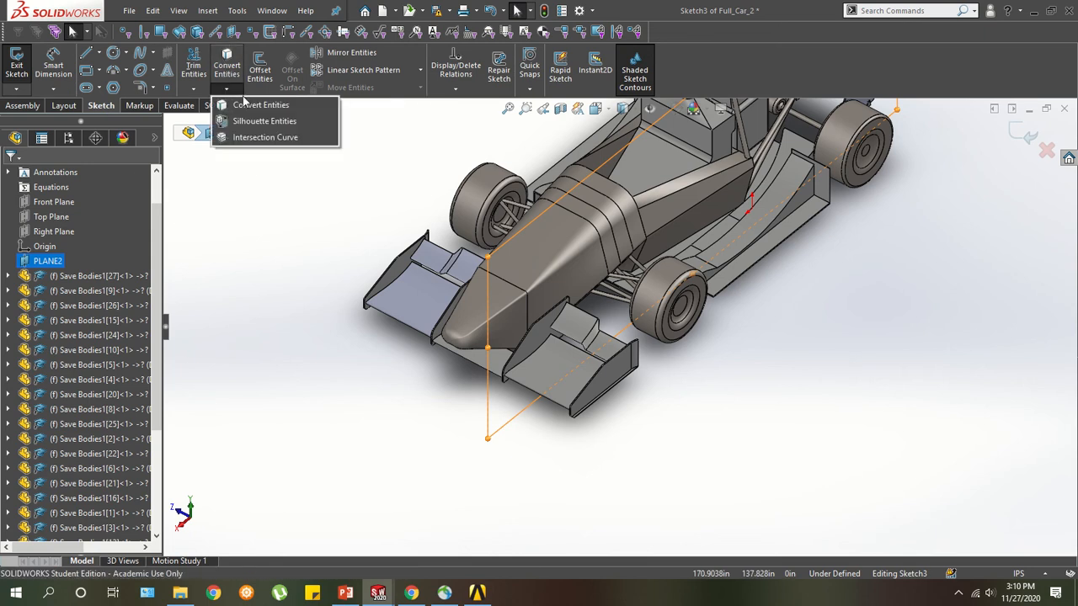
left_click(259, 139)
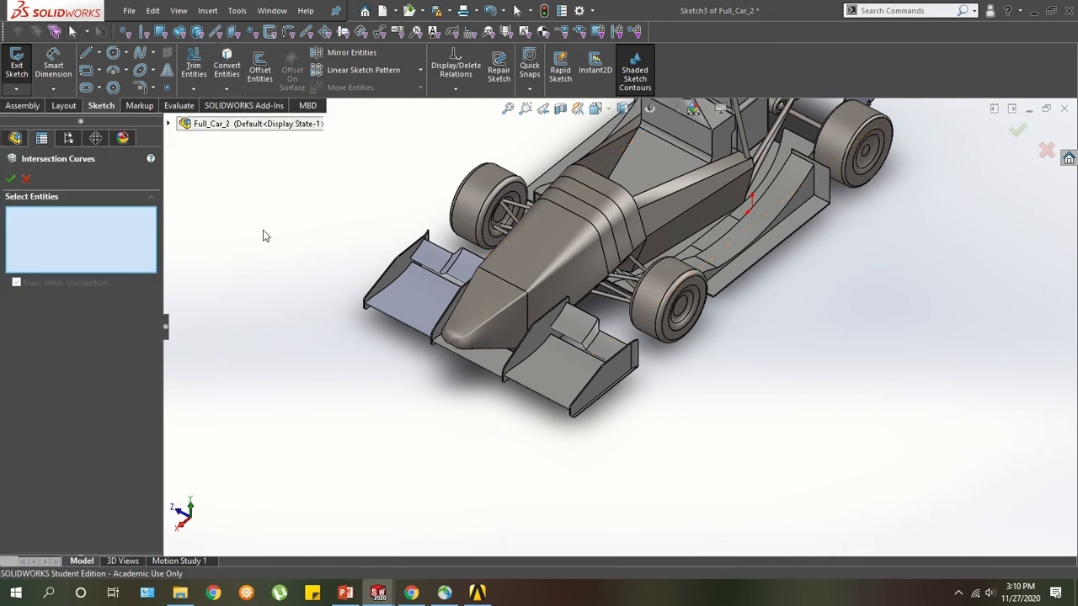
left_click(179, 124)
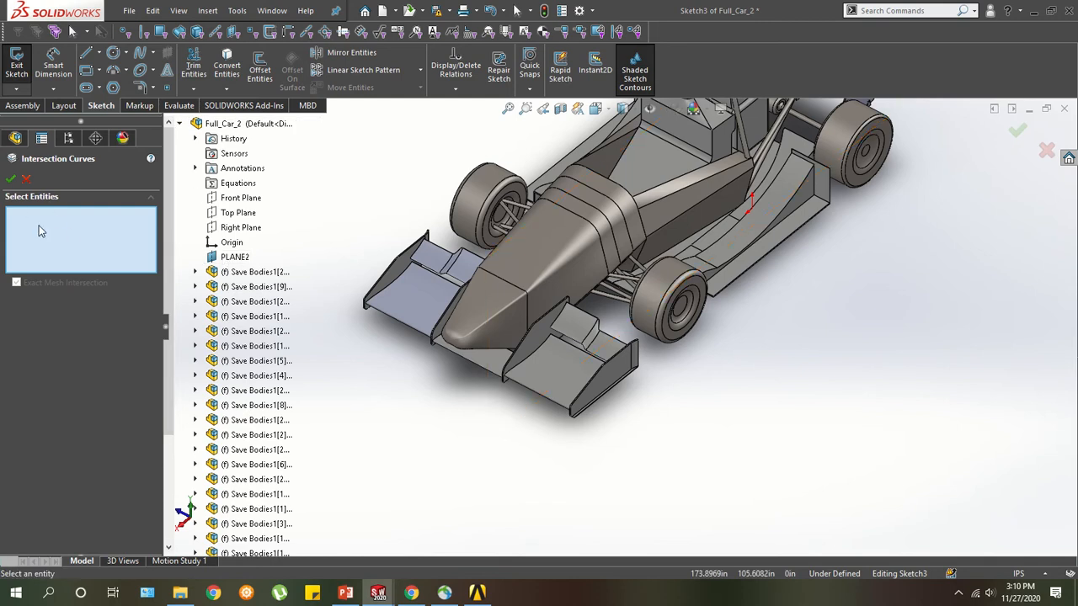
Select the upper faces of the front wing's main element and inner flap for the intersection curves.
left_click(575, 370)
scroll(589, 337, "down", 3)
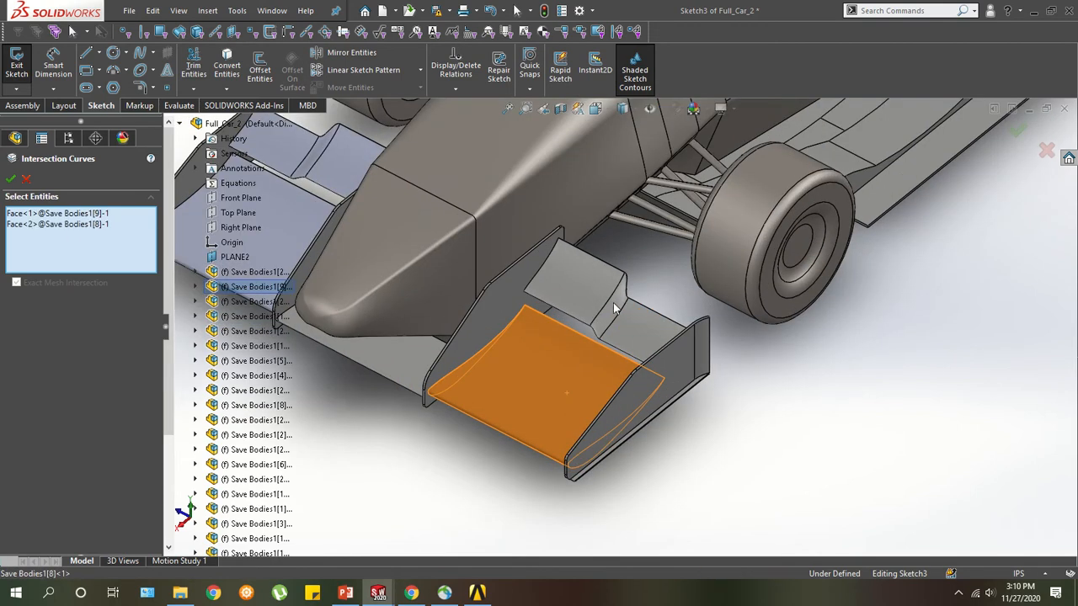
scroll(619, 324, "up", 5)
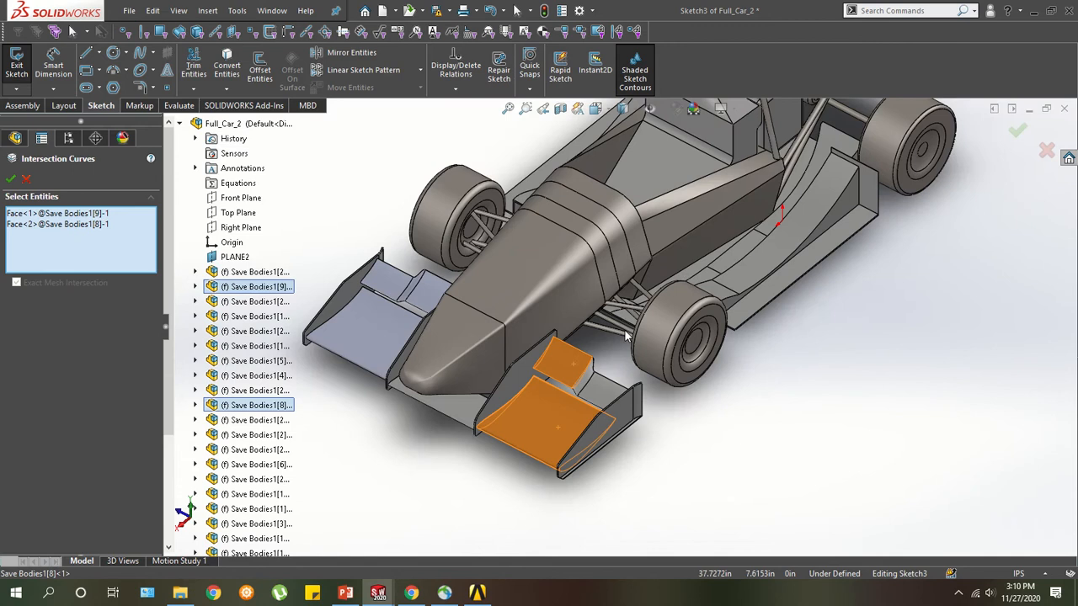
Add the five front suspension arm faces beside the near front wheel and generate the intersection curves.
scroll(626, 336, "down", 5)
left_click(584, 337)
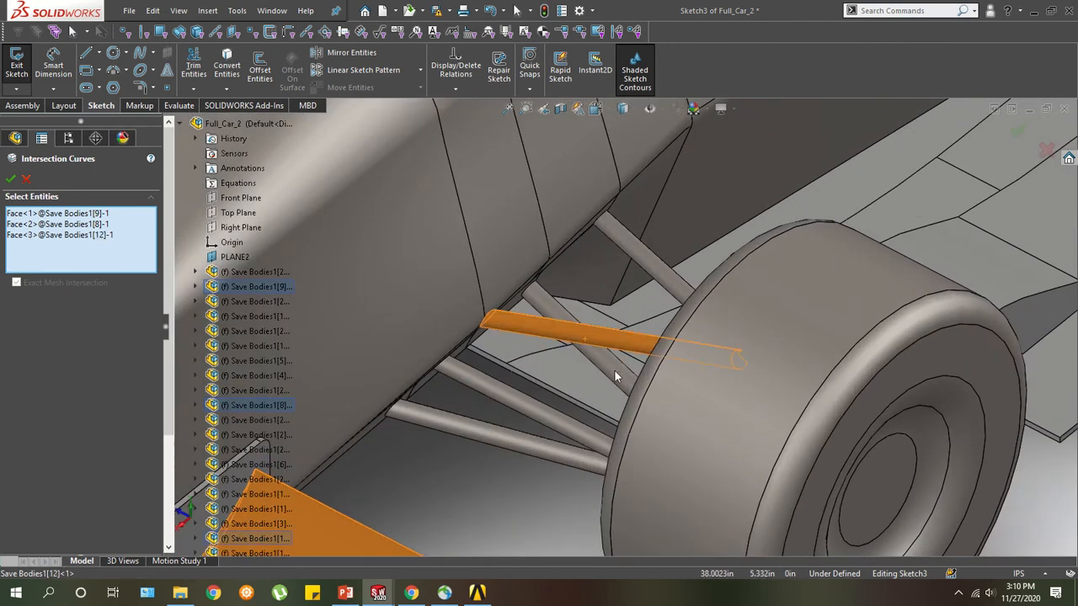
left_click(549, 420)
left_click(537, 454)
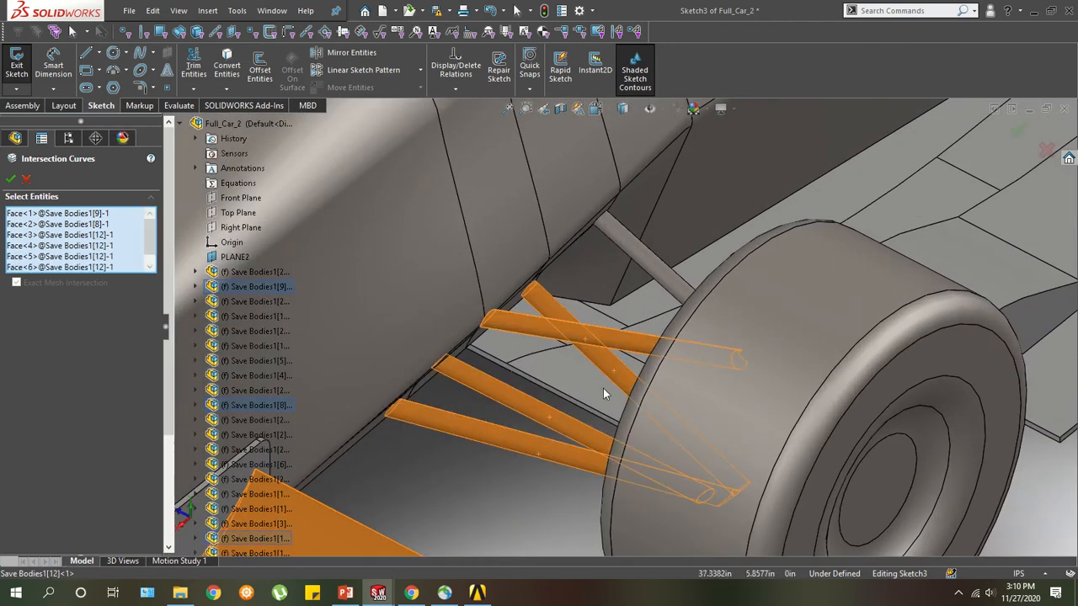
scroll(566, 389, "up", 5)
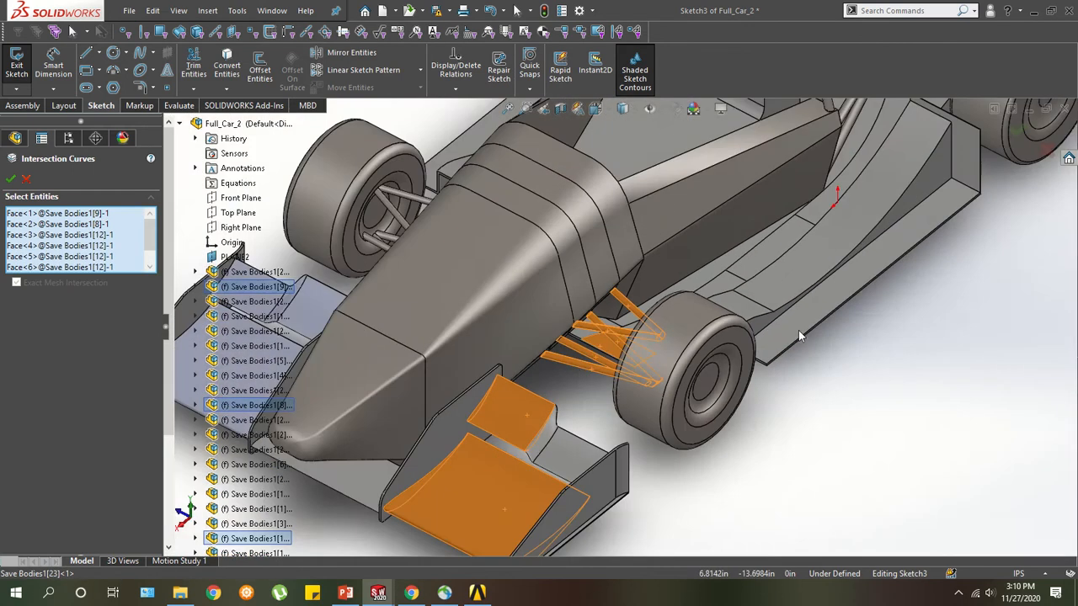
middle_click_drag(798, 330, 834, 370)
scroll(593, 387, "down", 8)
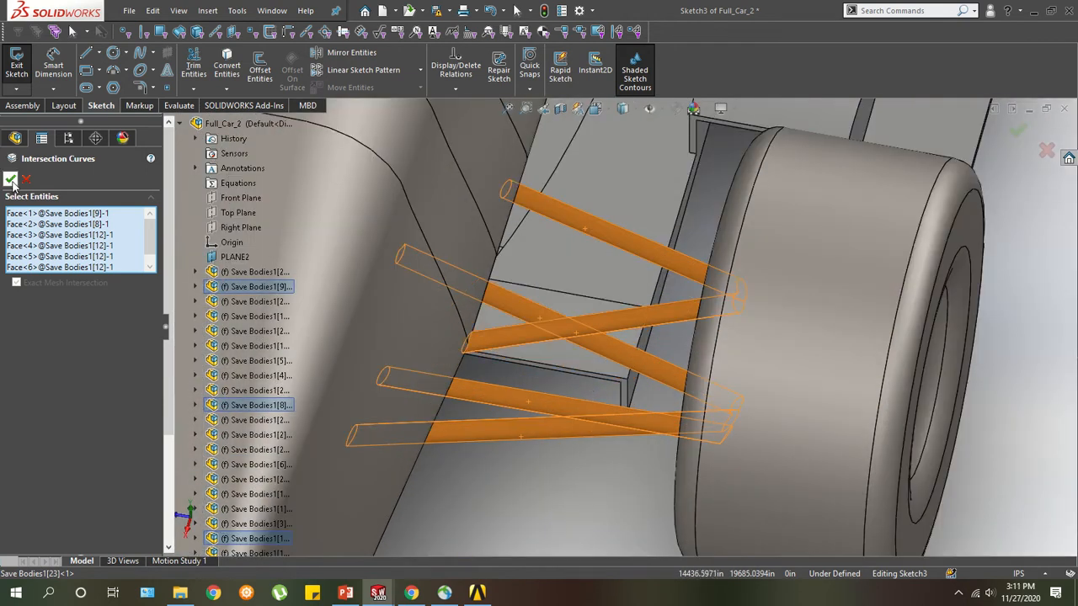
left_click(10, 180)
Inspect the intersection curves on the front wing elements and front suspension arms.
scroll(588, 330, "up", 8)
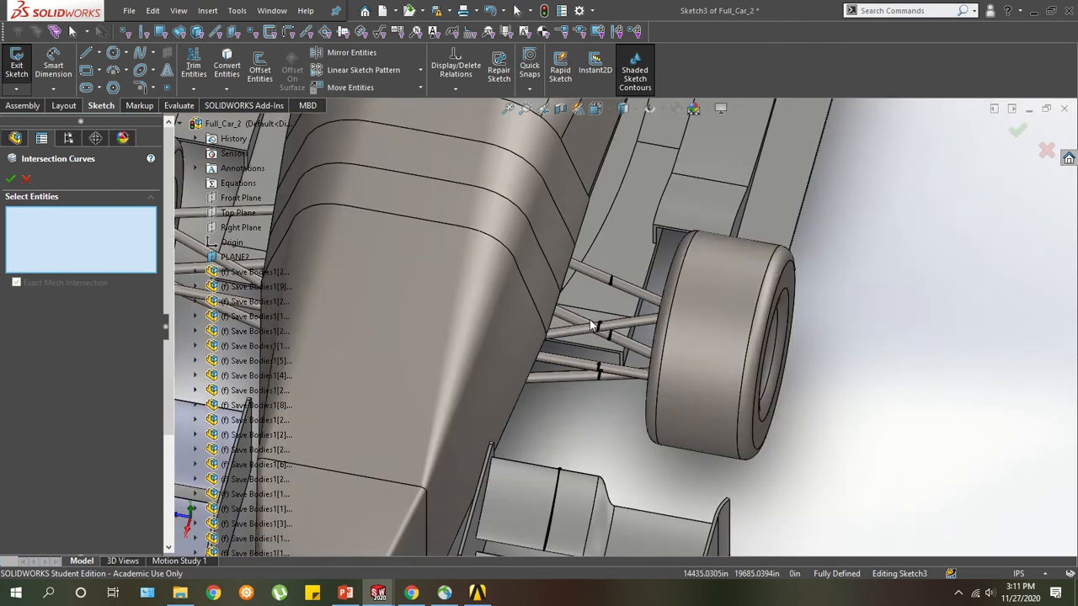
middle_click_drag(563, 299, 591, 362)
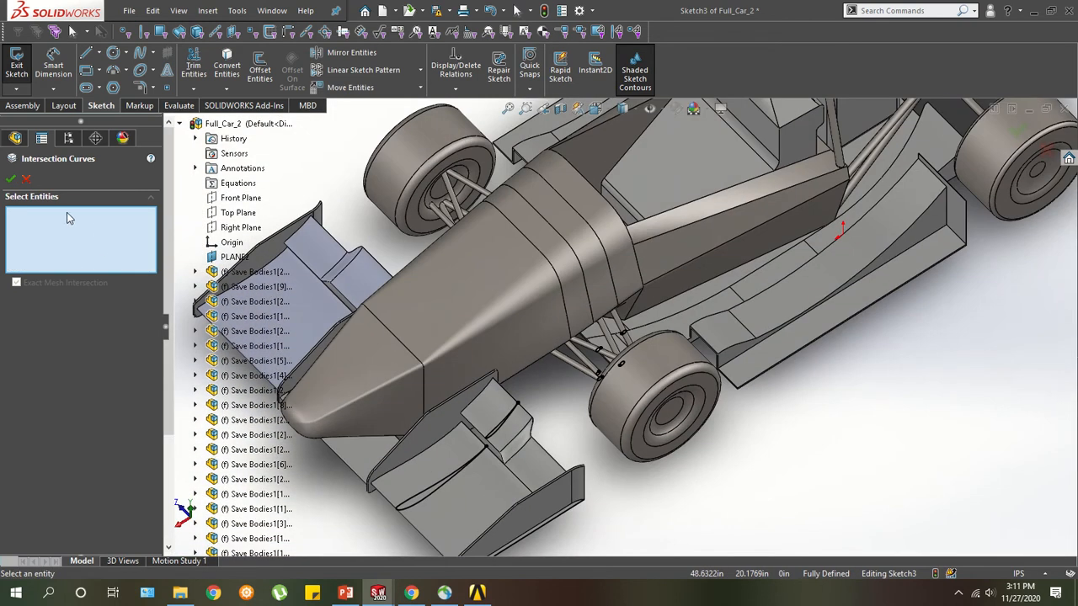
scroll(682, 331, "down", 6)
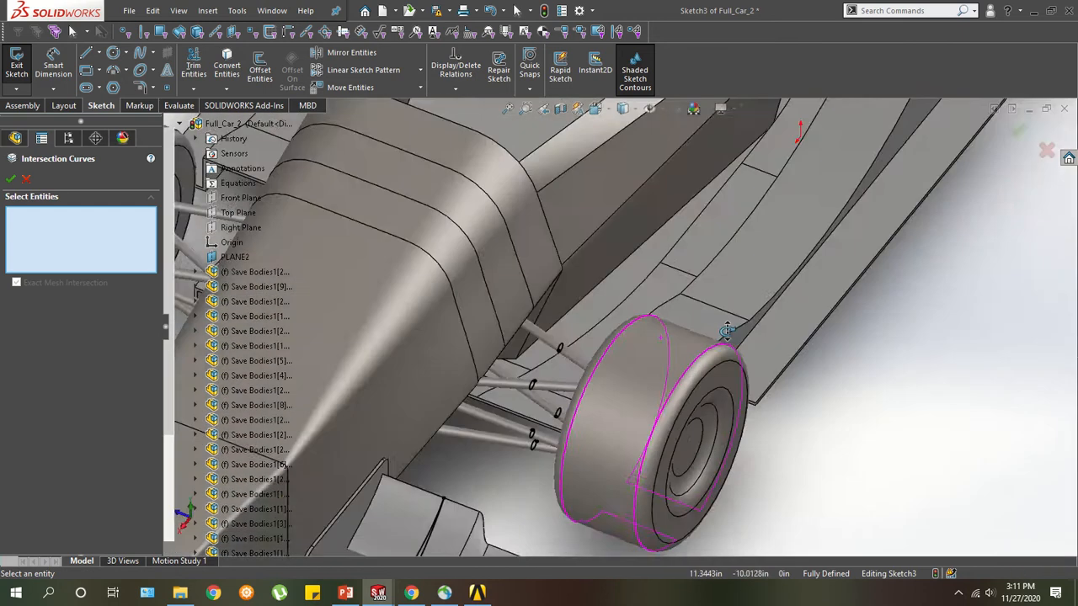
middle_click_drag(726, 331, 696, 336)
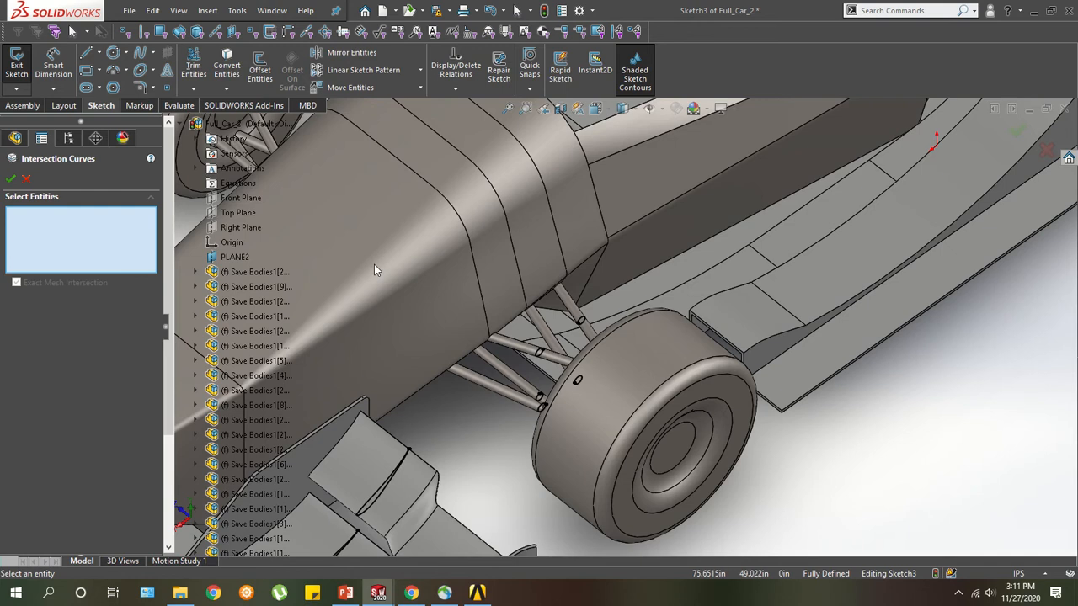
scroll(375, 265, "up", 4)
scroll(638, 300, "up", 5)
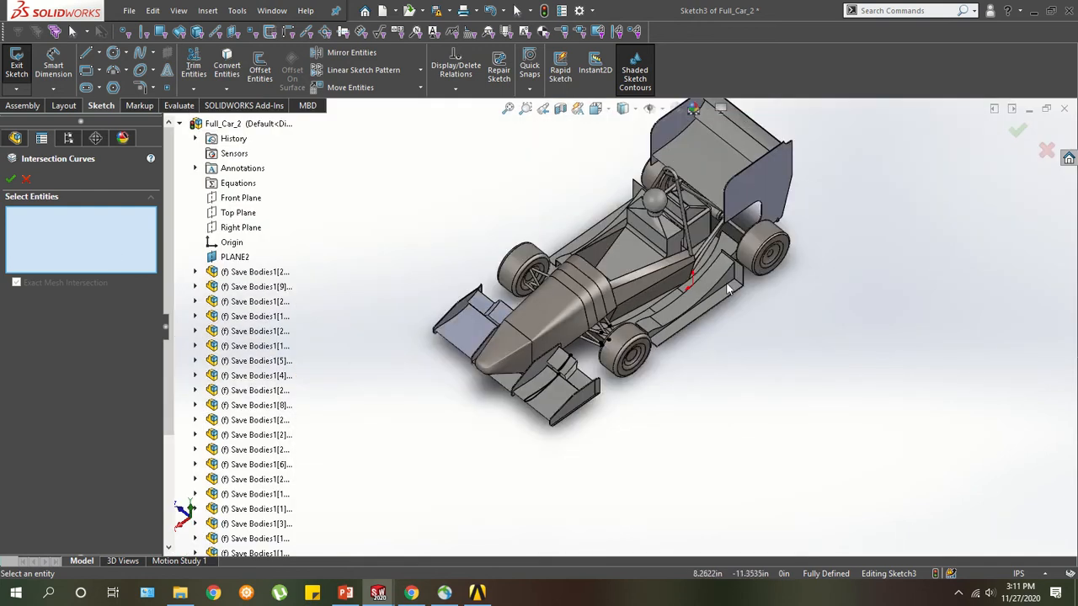
Select the upper faces of the rear wing's main element and its two flaps for the intersection curves.
scroll(697, 250, "down", 6)
scroll(644, 215, "up", 3)
scroll(644, 216, "down", 2)
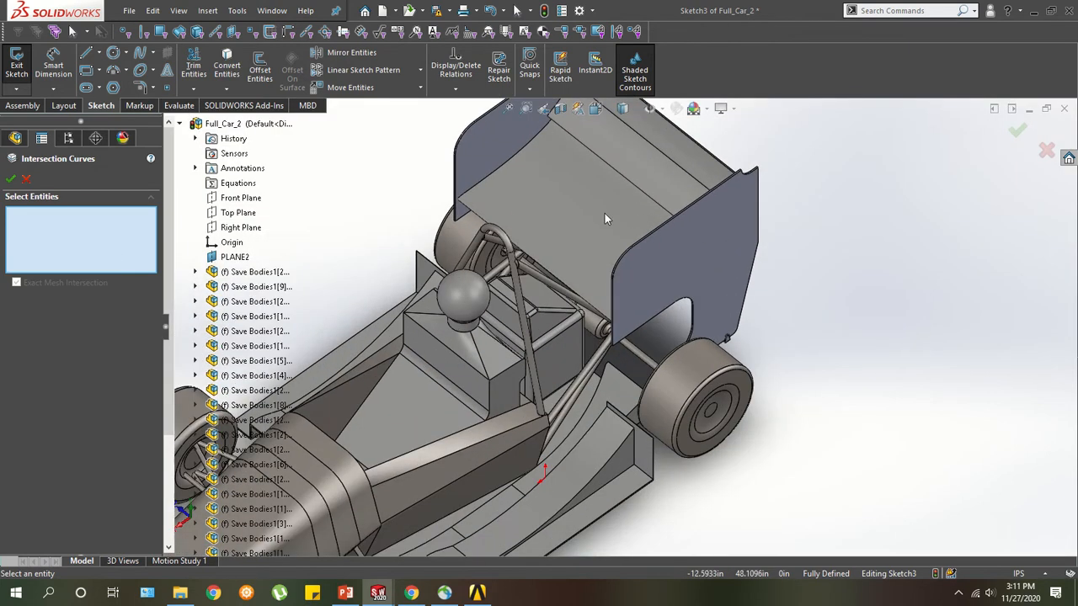
left_click(656, 178)
left_click(679, 151)
scroll(691, 152, "down", 2)
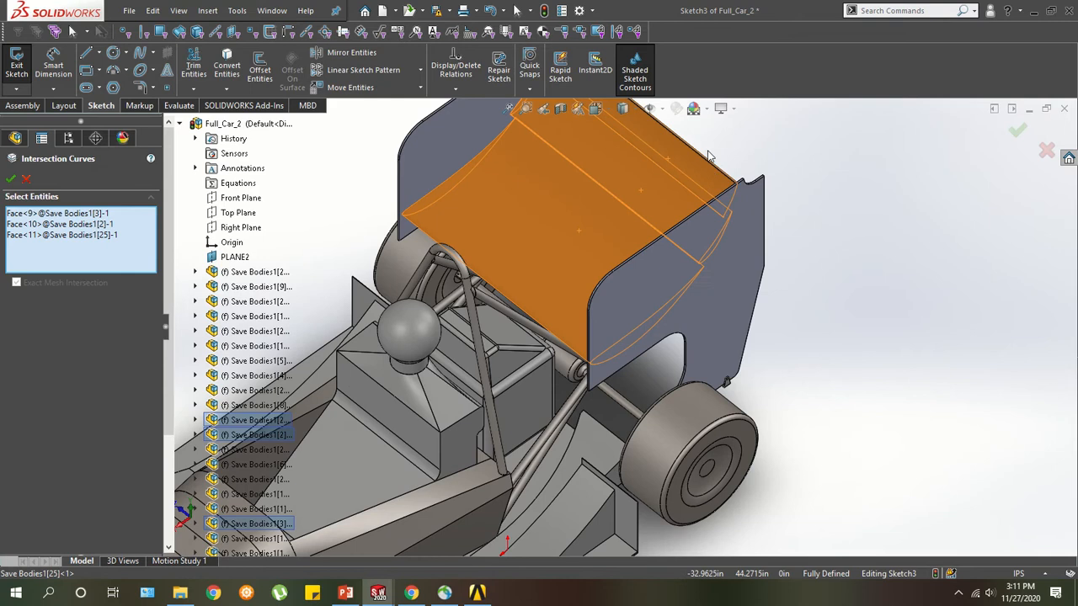
Add the remaining faces along the trailing edge of the rear wing's uppermost flap and generate the intersection curves.
scroll(705, 167, "down", 5)
scroll(632, 306, "down", 2)
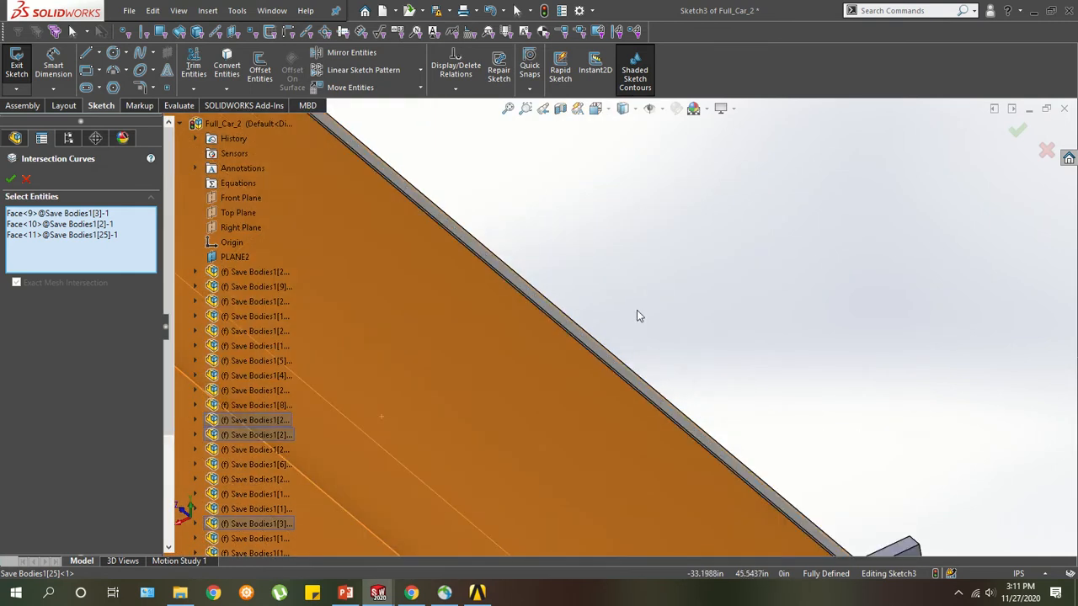
middle_click_drag(637, 310, 570, 301)
scroll(581, 352, "down", 2)
left_click(643, 372)
left_click(567, 324)
middle_click_drag(557, 350, 523, 309)
left_click(542, 299)
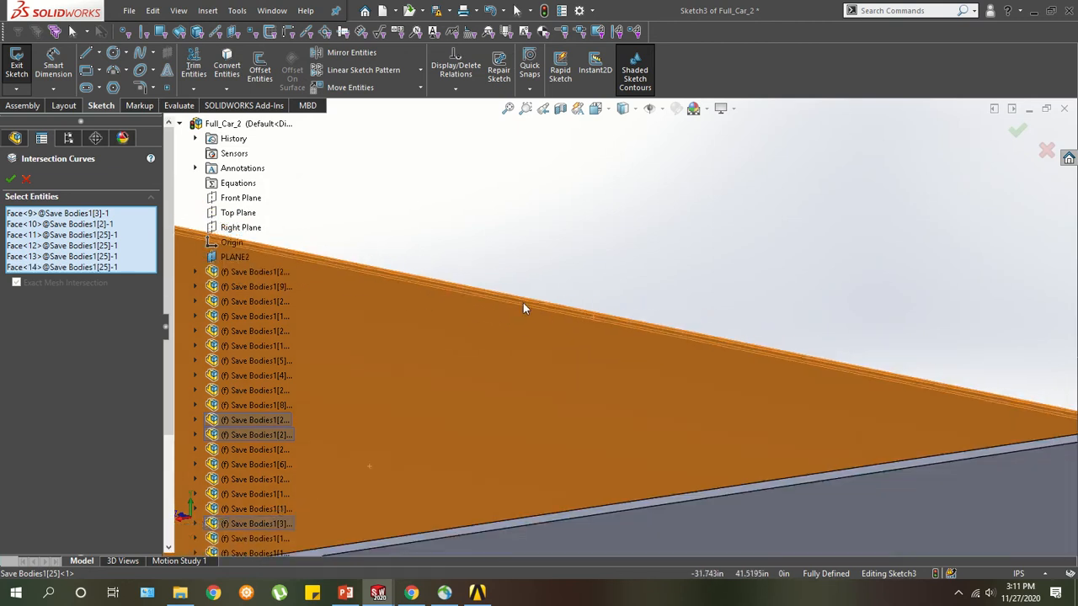
left_click(11, 179)
Close the gap in the uppermost flap's profile by generating an intersection curve from its missed narrow trailing-edge face.
middle_click_drag(620, 315, 802, 354)
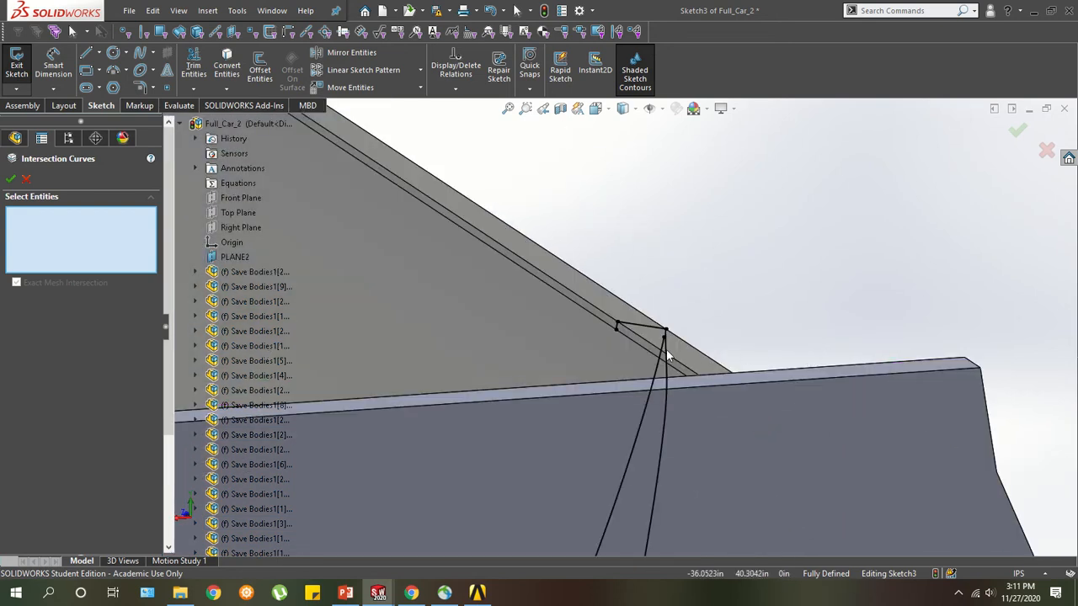
mouse_move(668, 355)
middle_mouse_down()
mouse_move(625, 330)
mouse_move(616, 336)
mouse_move(681, 323)
mouse_move(699, 303)
mouse_move(671, 272)
middle_mouse_up()
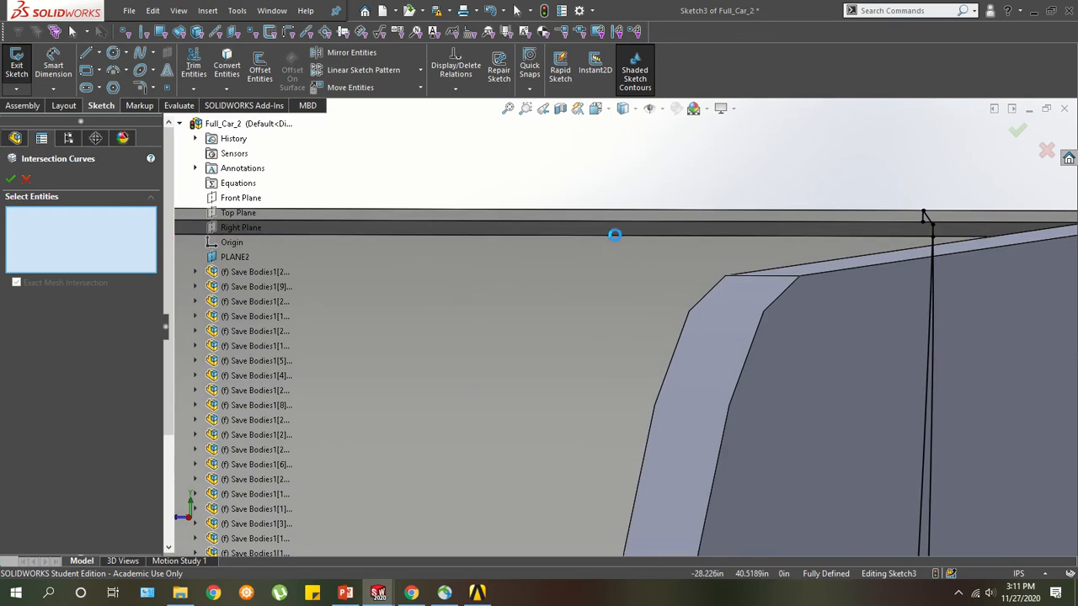
left_click(614, 233)
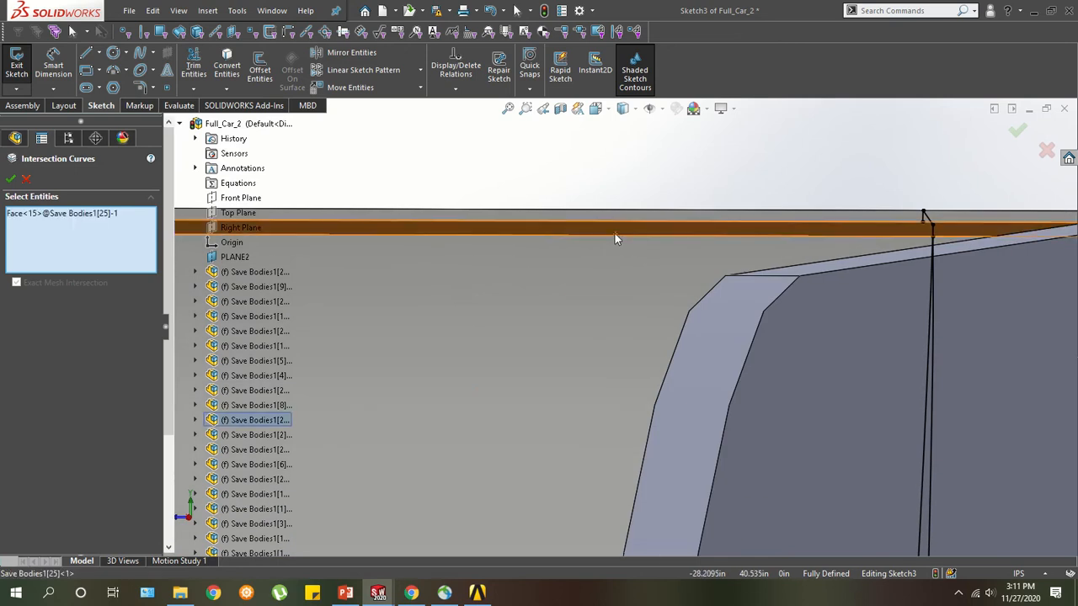
left_click(10, 179)
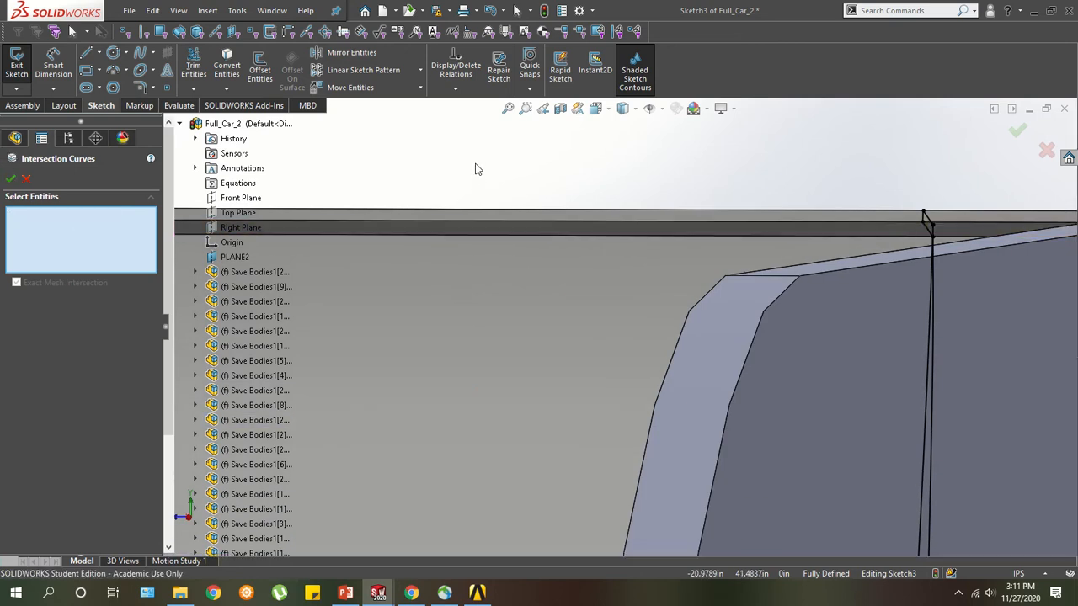
middle_click_drag(475, 169, 518, 292)
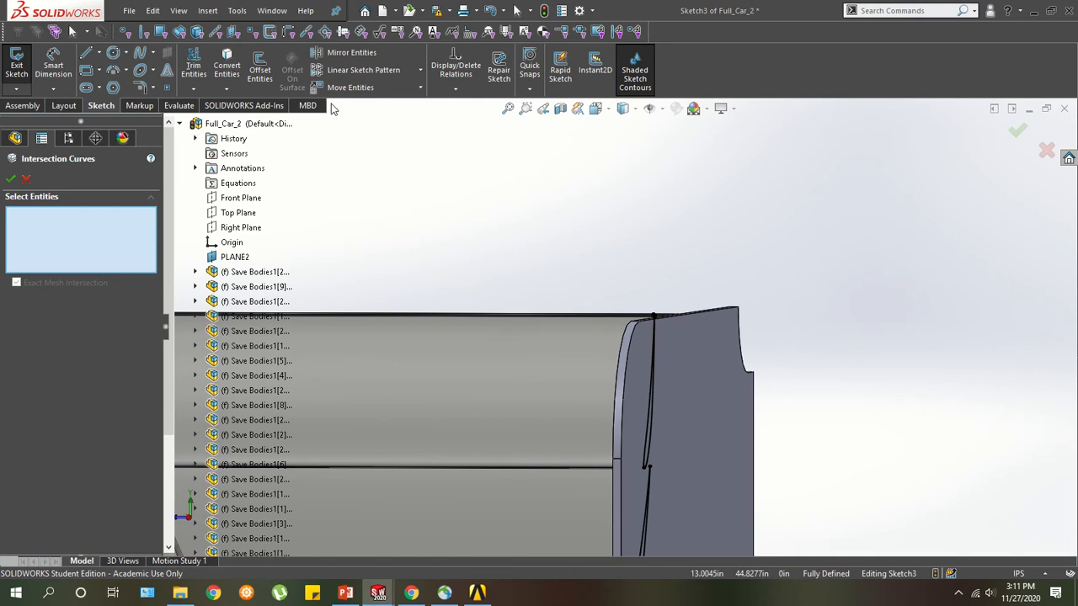
Restrict the selection to solid bodies and generate intersection curves for the whole undertray body.
left_click(198, 32)
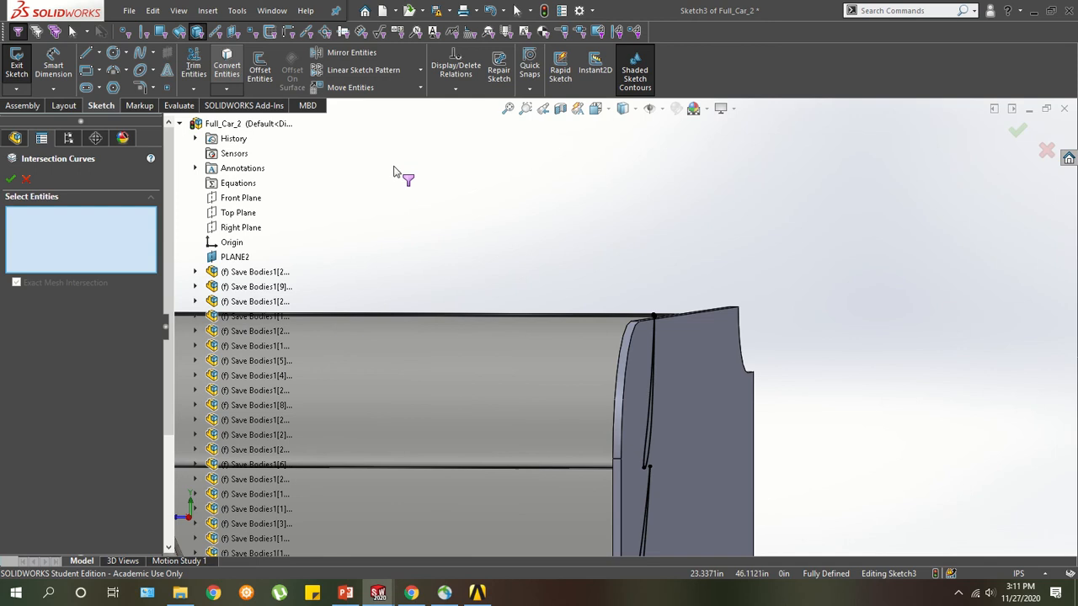
scroll(409, 187, "up", 6)
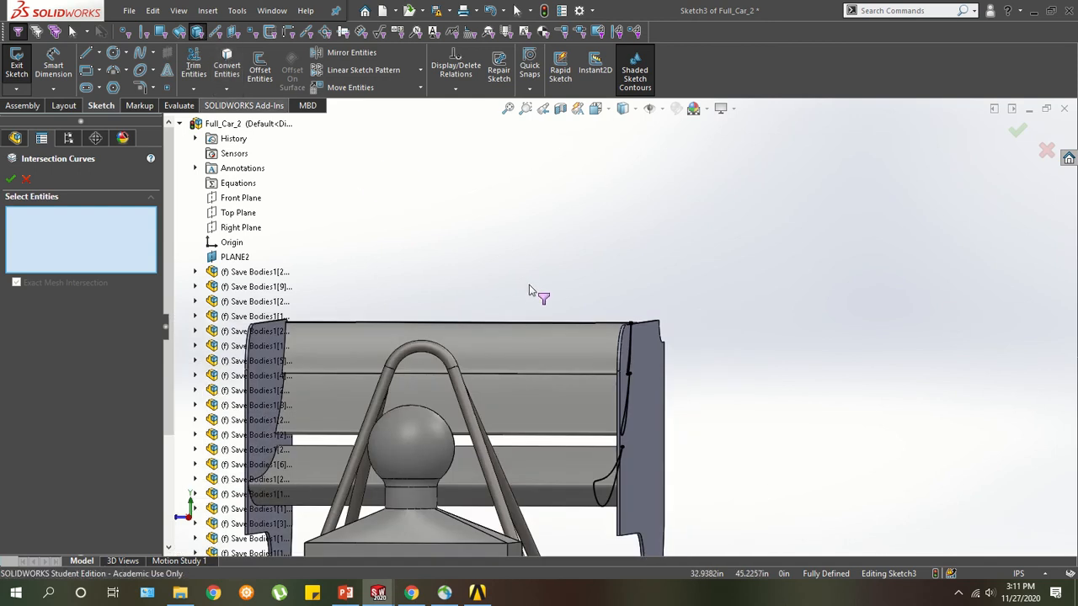
scroll(547, 295, "up", 8)
scroll(625, 418, "down", 5)
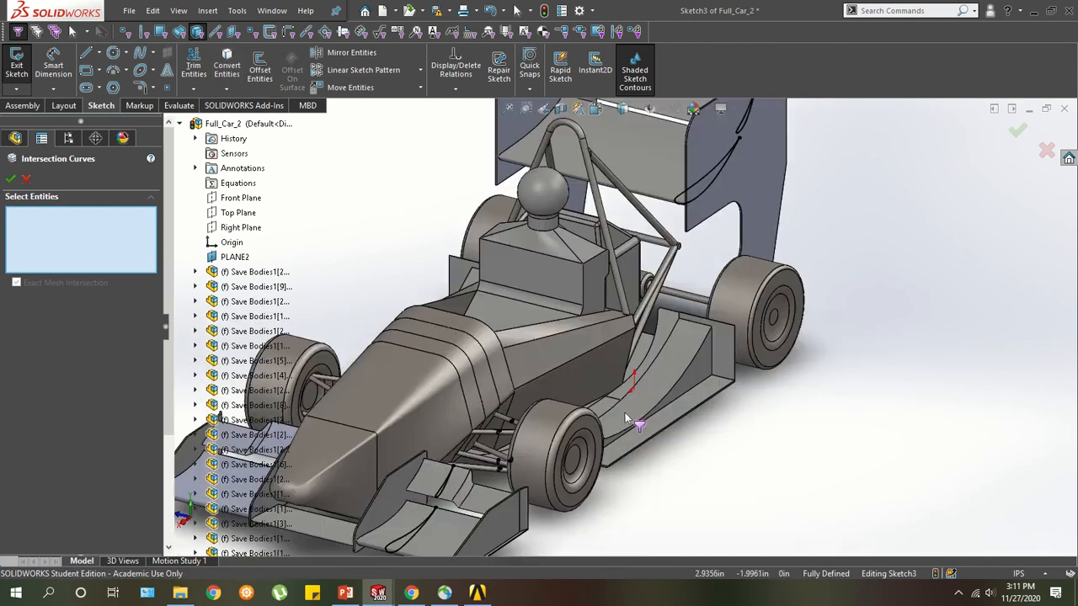
left_click(620, 418)
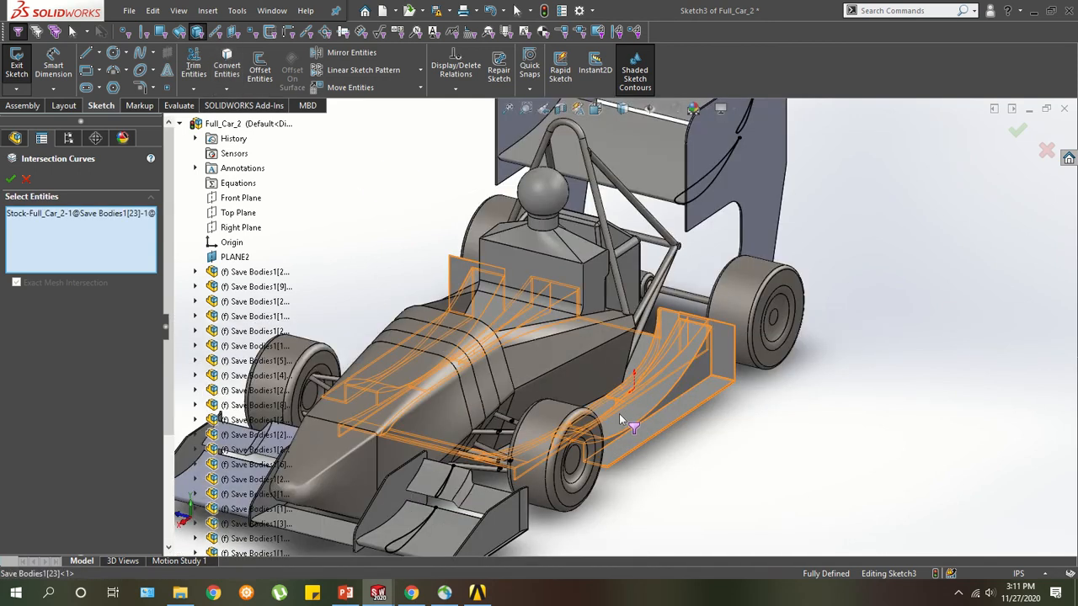
left_click(11, 180)
middle_click_drag(552, 337, 514, 296)
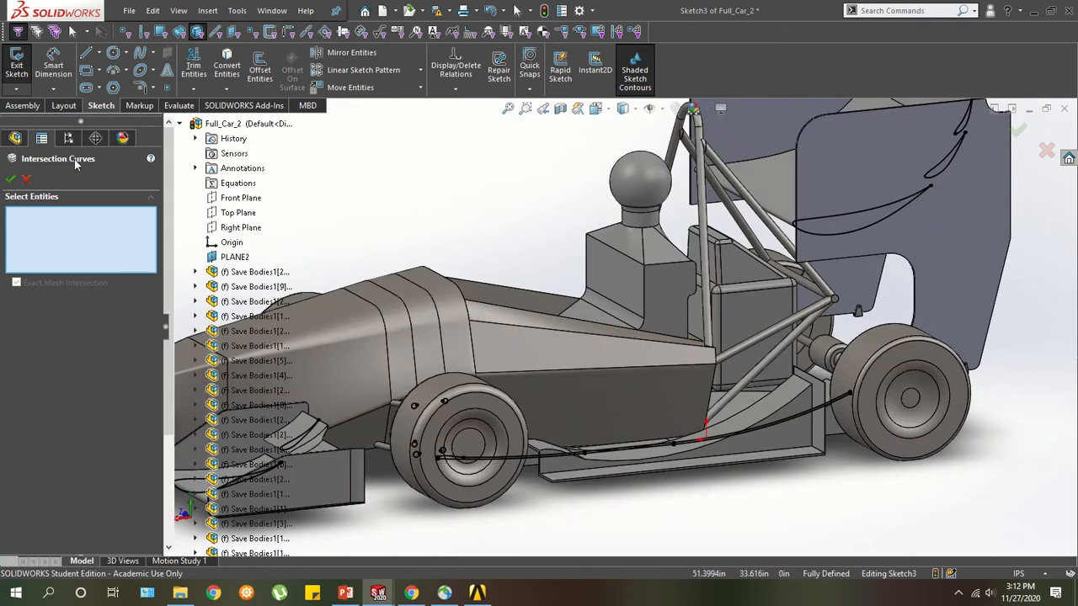
Finish the intersection sketch, copy Sketch3 from the assembly and switch to the 2d_domain_tutorial part.
left_click(9, 180)
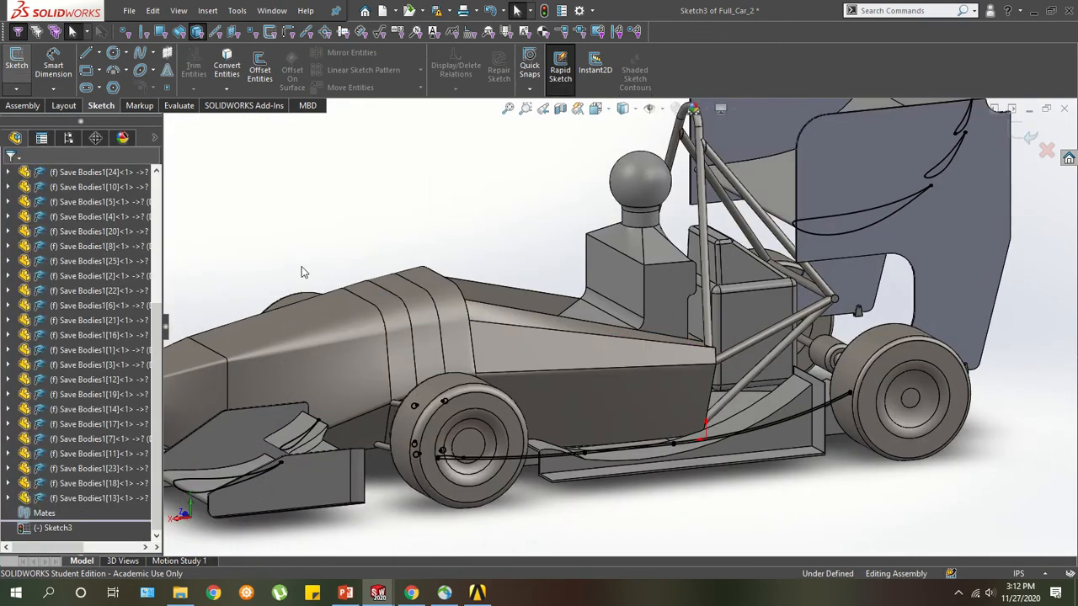
scroll(295, 274, "up", 1)
scroll(187, 383, "down", 2)
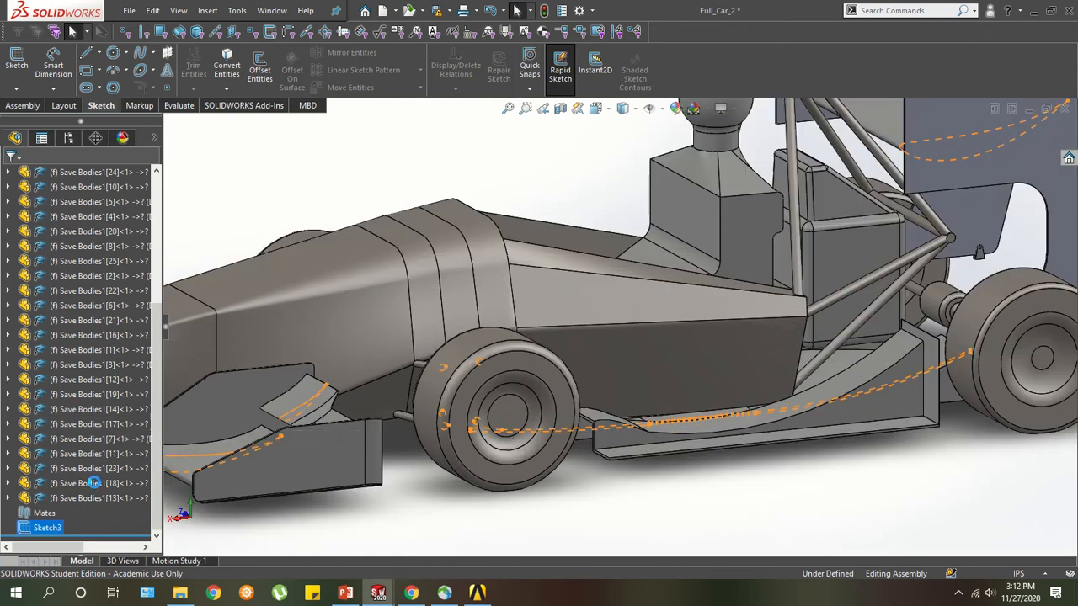
key("ctrl+Tab")
left_click(580, 312)
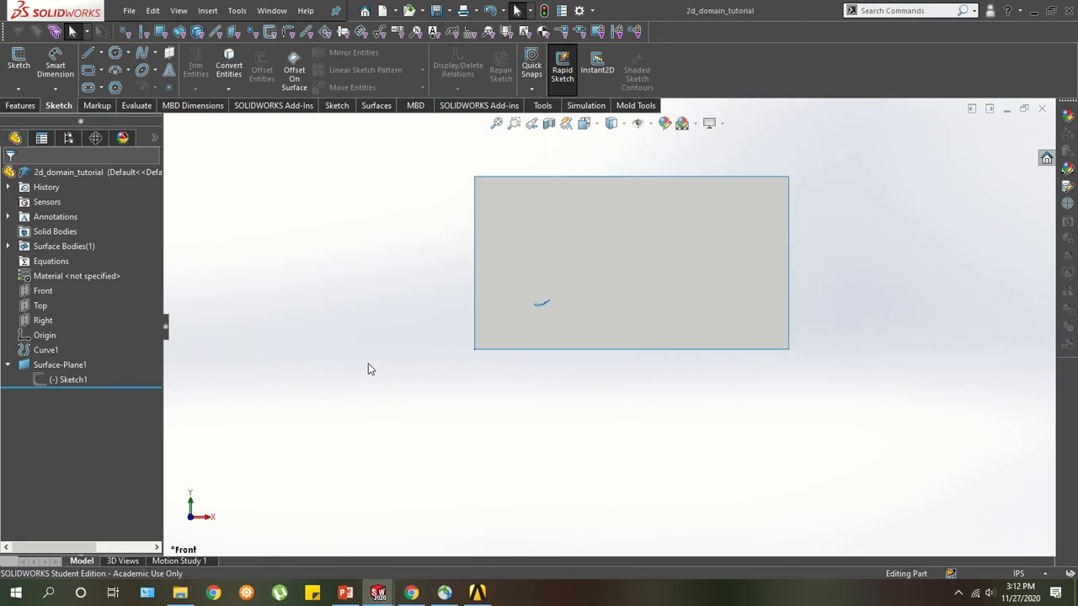
Try pasting the copied sketch near the domain surface's upper edge, check it from behind and undo the paste.
scroll(583, 196, "down", 3)
scroll(539, 223, "down", 3)
left_click(535, 243)
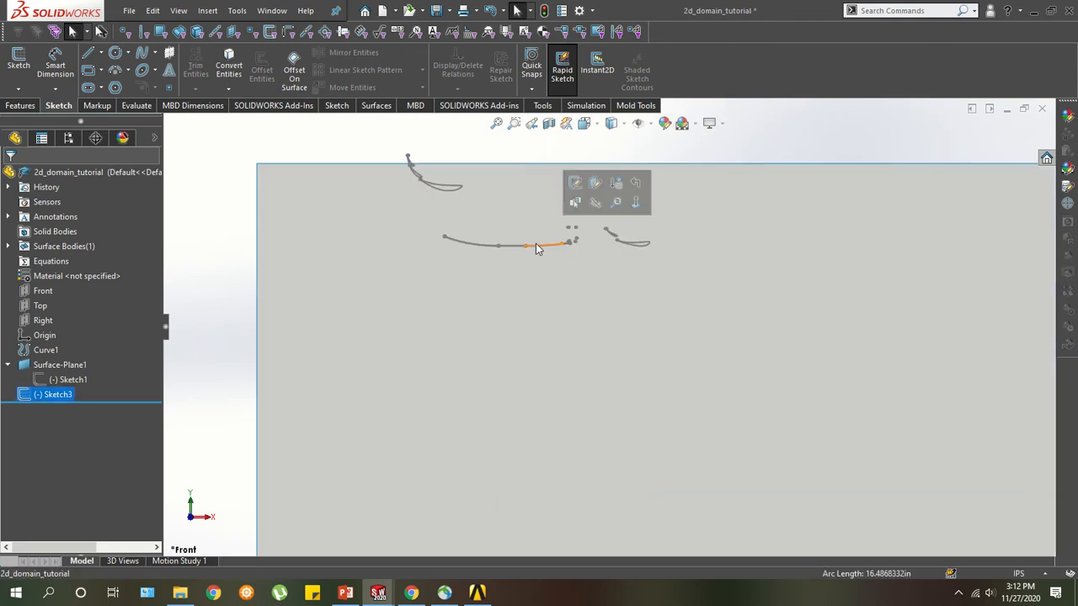
mouse_move(570, 232)
middle_mouse_down()
mouse_move(435, 239)
mouse_move(348, 224)
mouse_move(462, 253)
mouse_move(644, 262)
mouse_move(620, 337)
mouse_move(627, 329)
middle_mouse_up()
key("ctrl+z")
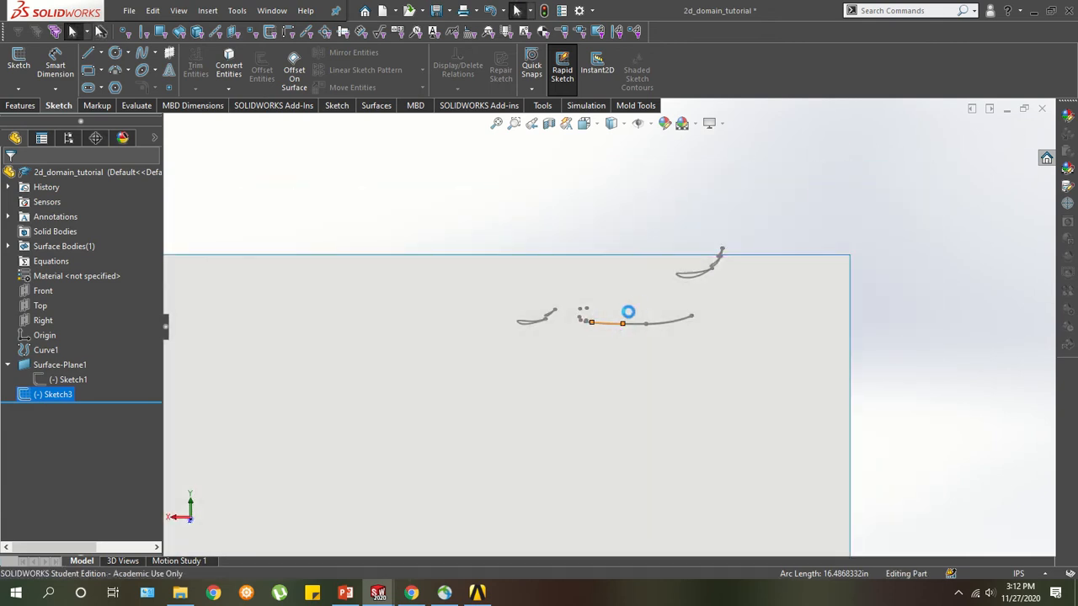
Paste the copied car sketch into the part from the reversed view, then open it for editing and exit it.
mouse_move(452, 378)
middle_mouse_down()
mouse_move(529, 279)
mouse_move(753, 315)
mouse_move(666, 353)
mouse_move(666, 339)
middle_mouse_up()
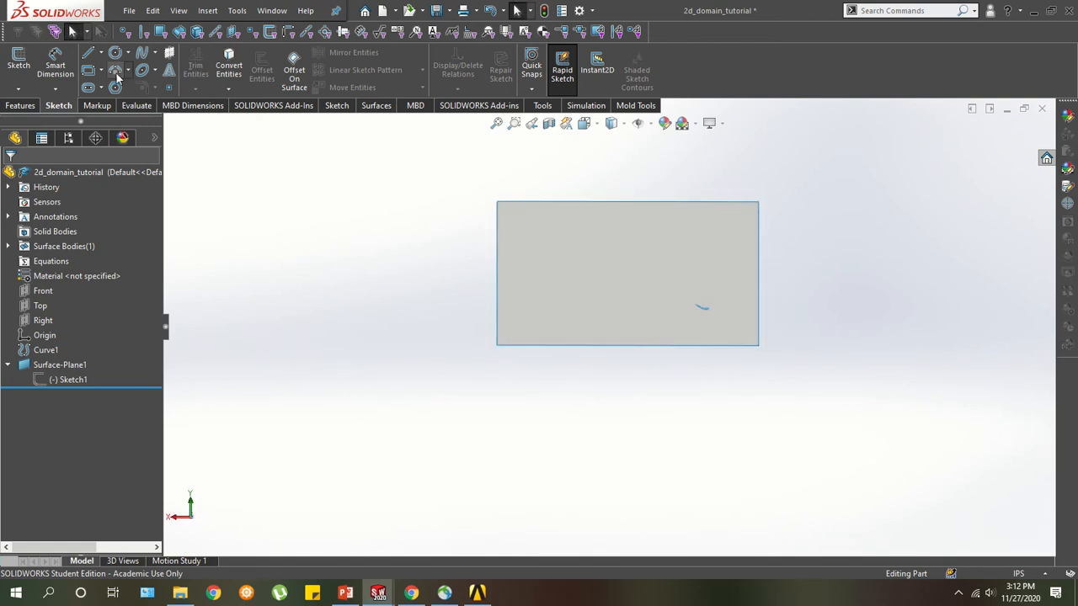
key("ctrl+v")
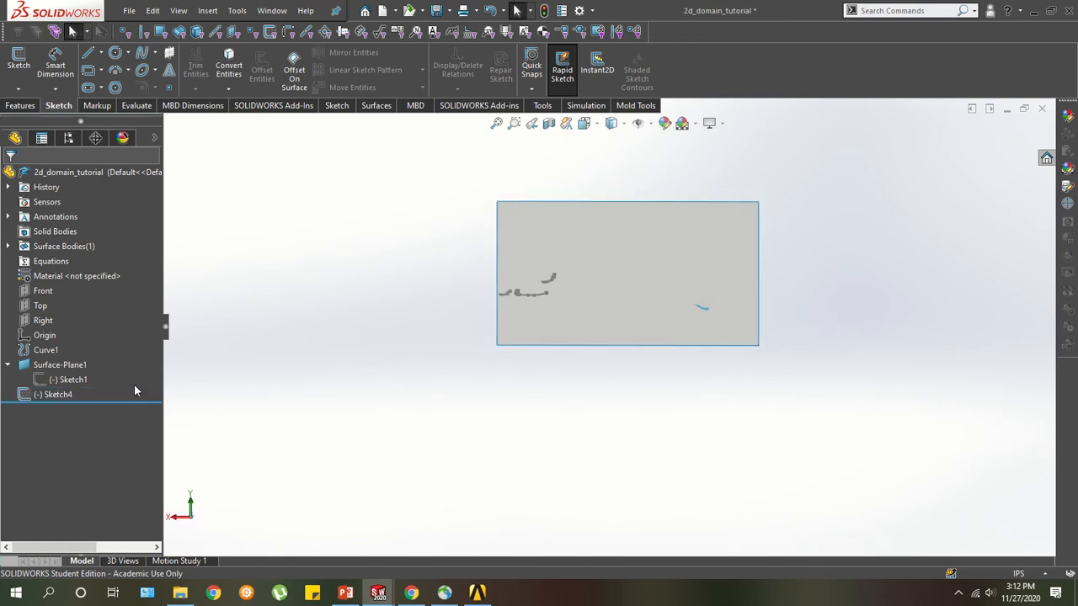
right_click(57, 398)
left_click(82, 283)
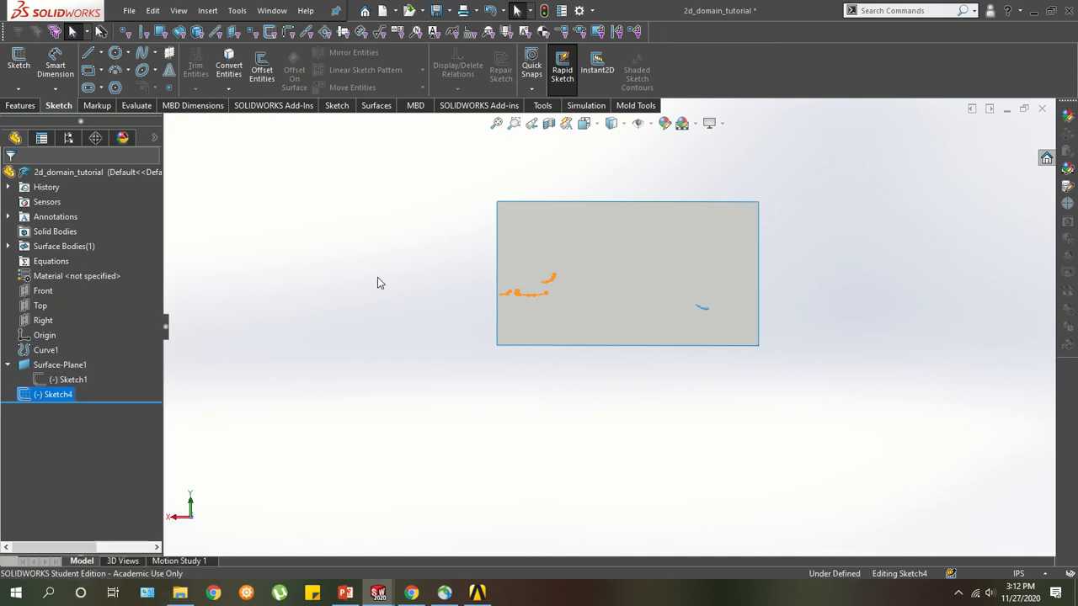
scroll(564, 300, "down", 3)
left_click(21, 67)
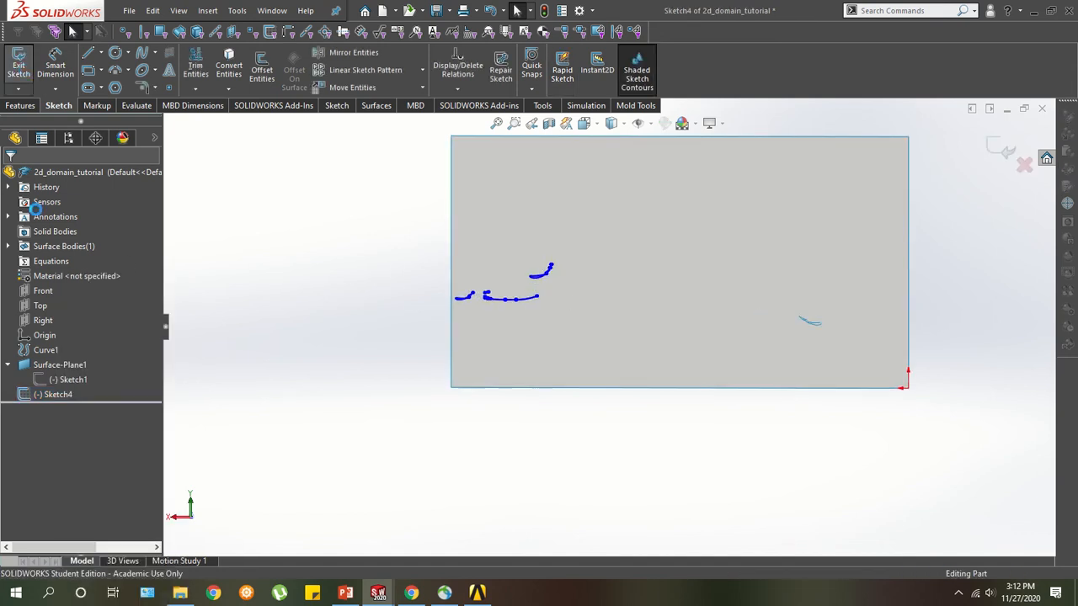
Try suppressing Surface-Plane1 and undo the suppression.
right_click(56, 373)
left_click(44, 366)
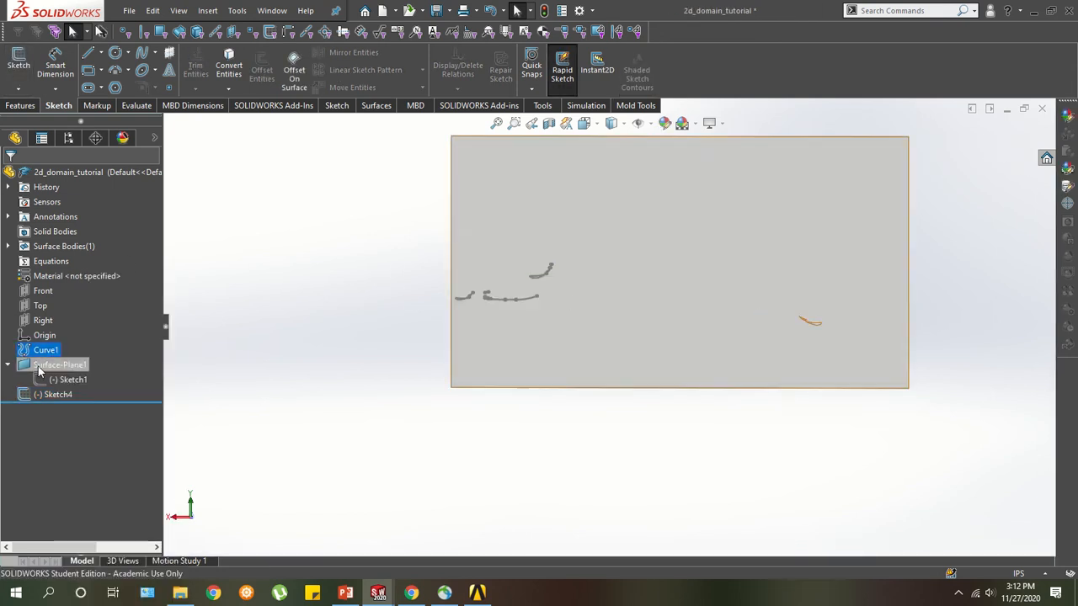
right_click(41, 365)
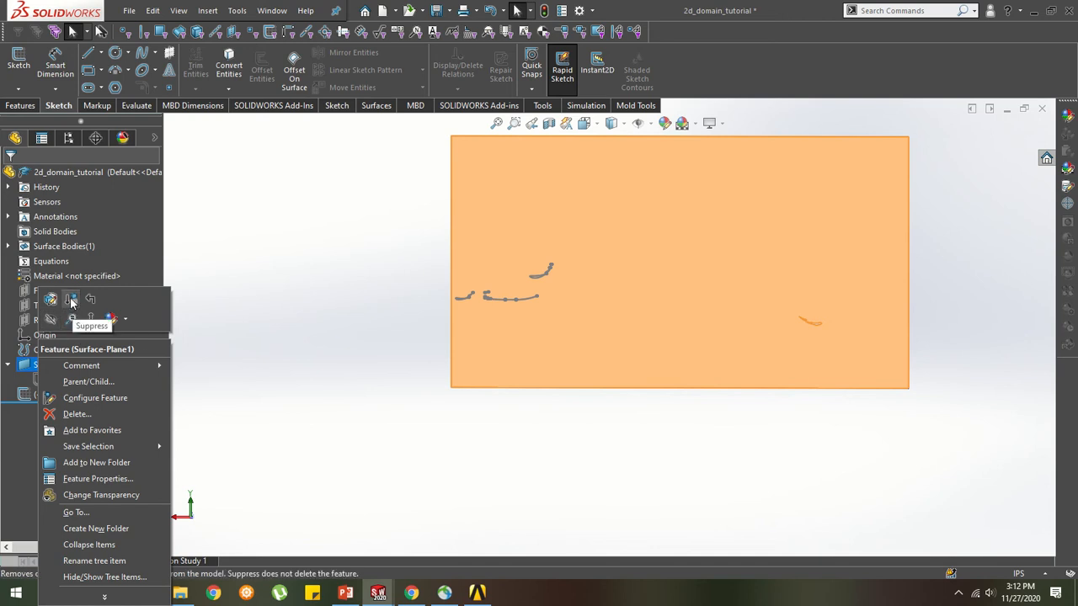
left_click(90, 318)
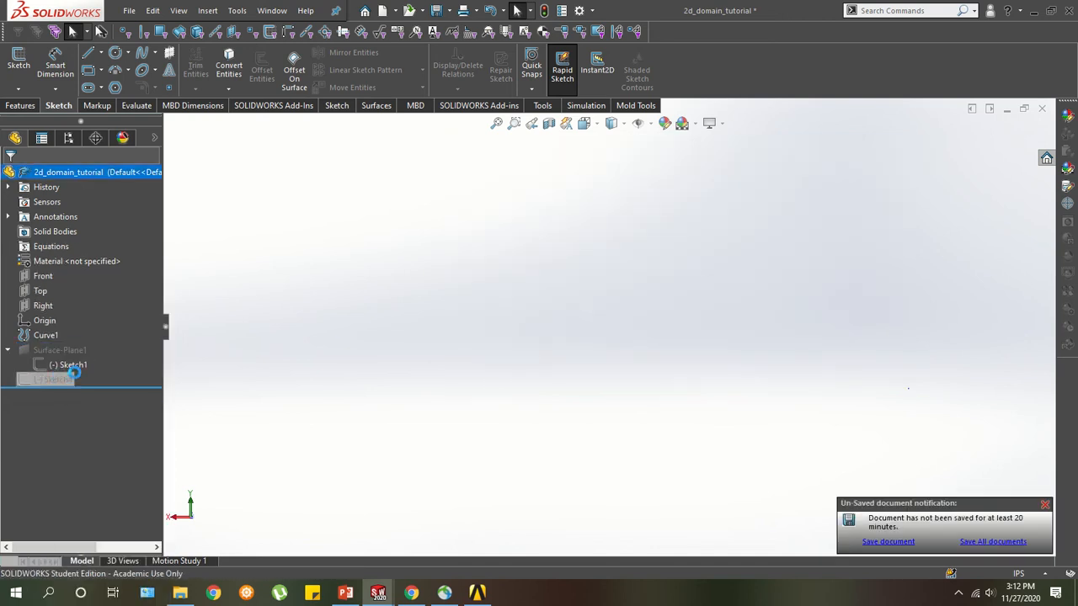
key("ctrl+z")
Hide Surface-Plane1 and open the pasted sketch of the car curves for editing.
left_click(44, 364)
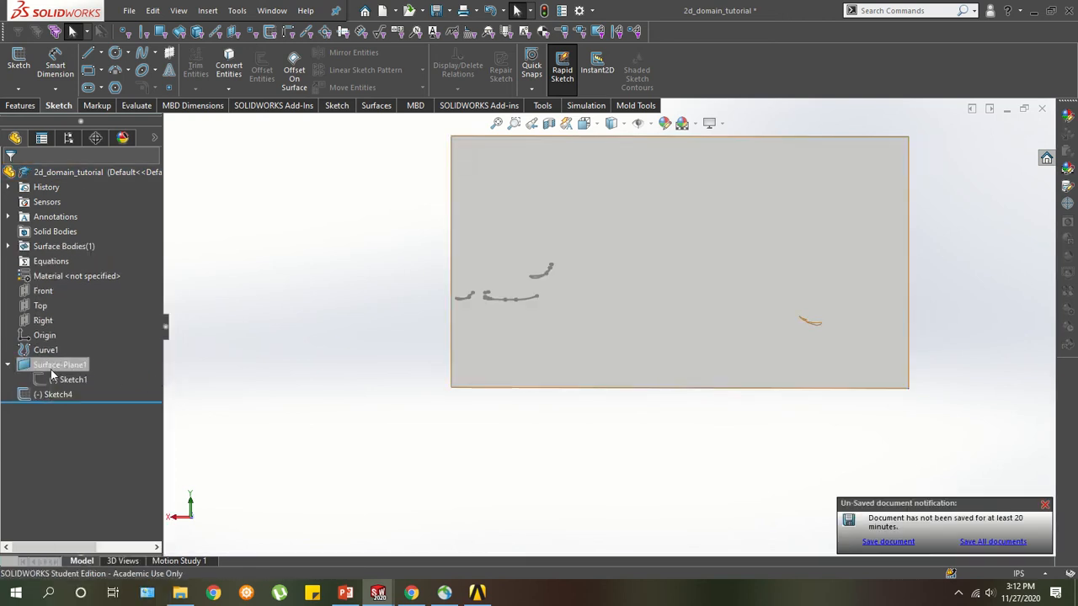
right_click(50, 364)
left_click(64, 321)
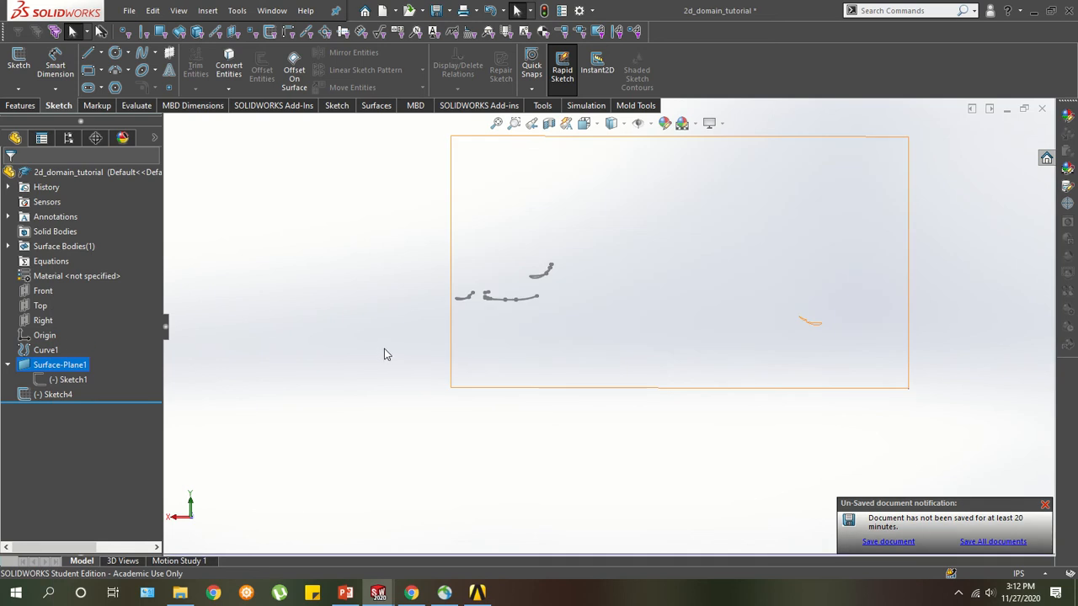
left_click(570, 305)
scroll(488, 304, "down", 2)
right_click(476, 301)
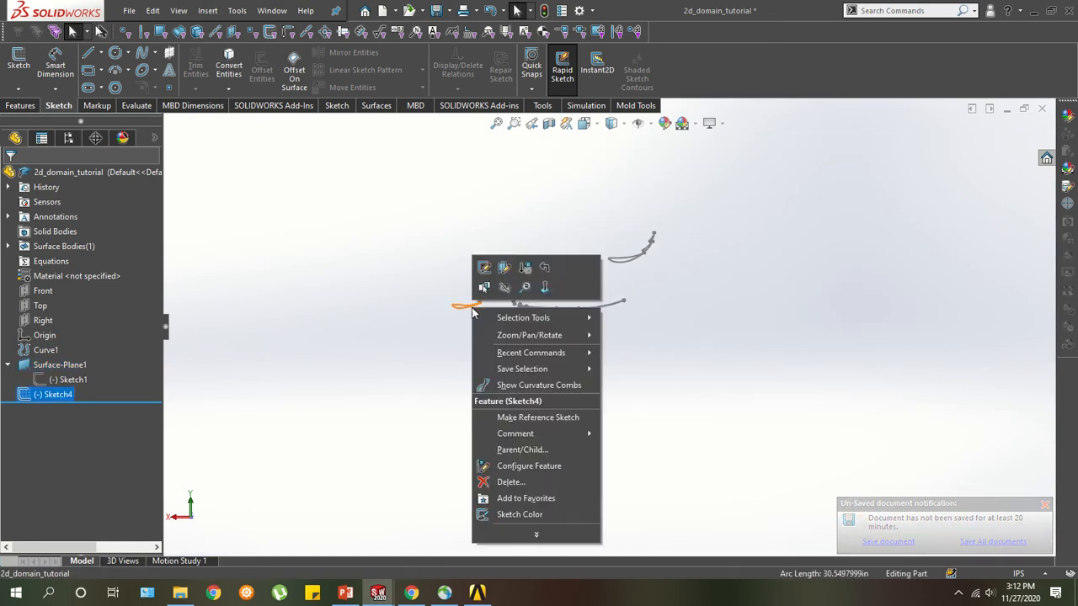
left_click(481, 266)
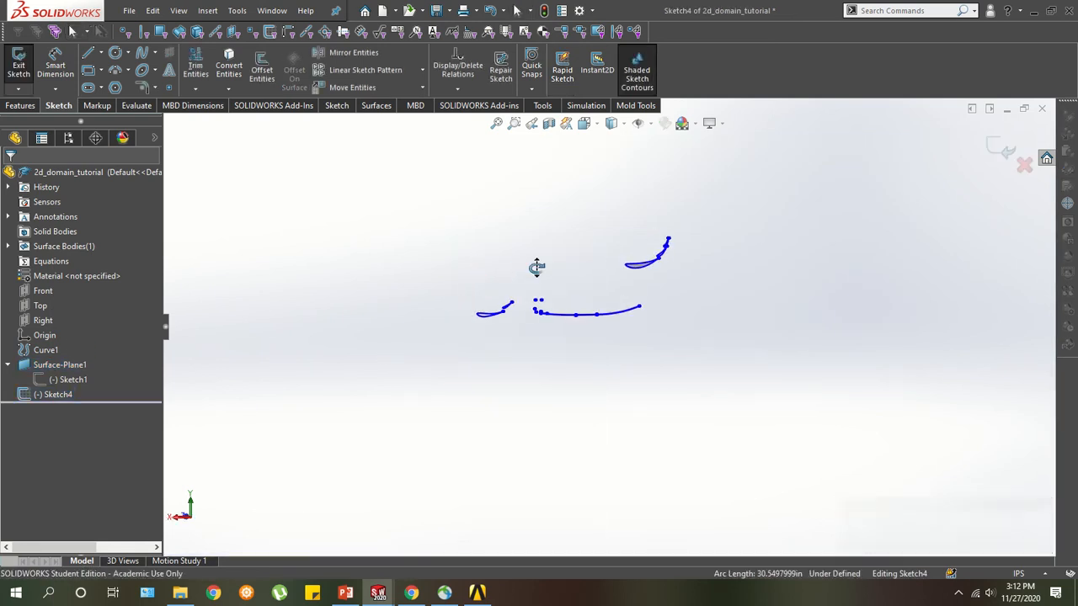
Sketch a corner rectangle with construction diagonals and stretch it to enclose all the pasted wing, suspension and undertray curves.
left_click_drag(391, 230, 412, 230)
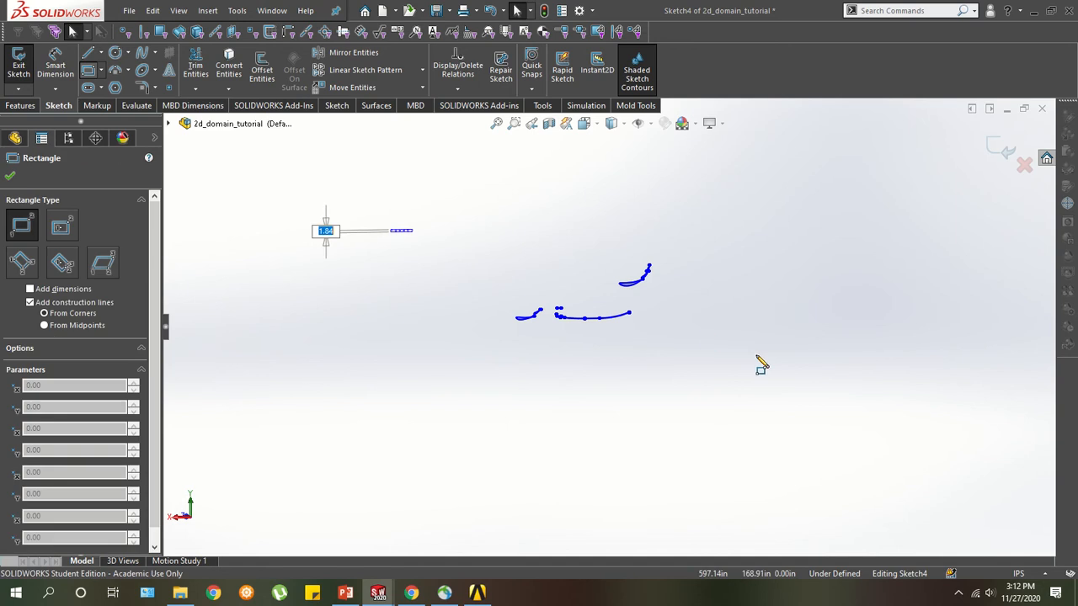
key("Escape")
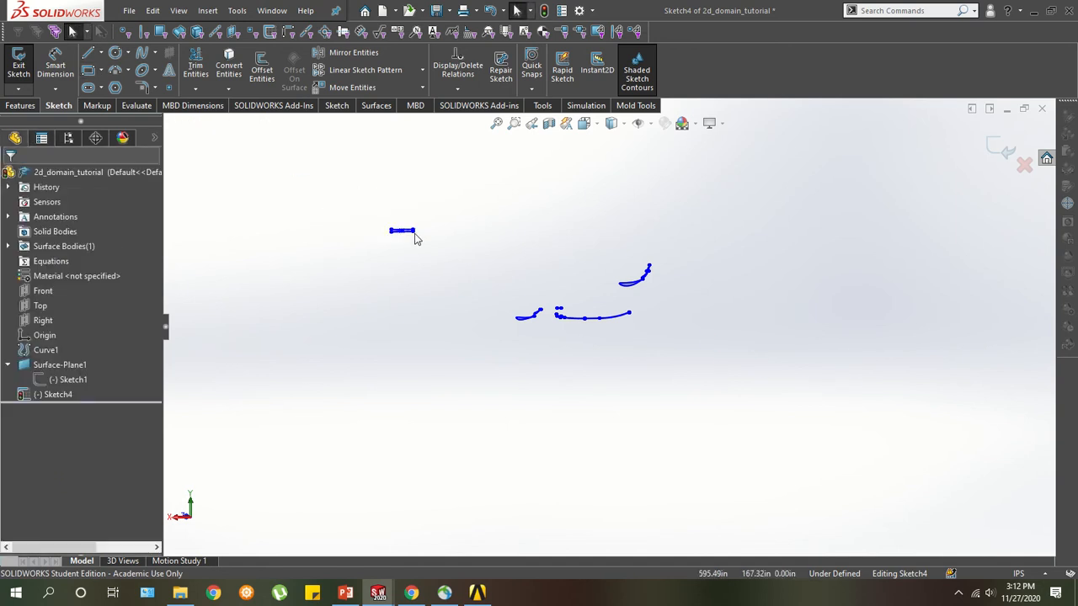
left_click_drag(413, 230, 830, 351)
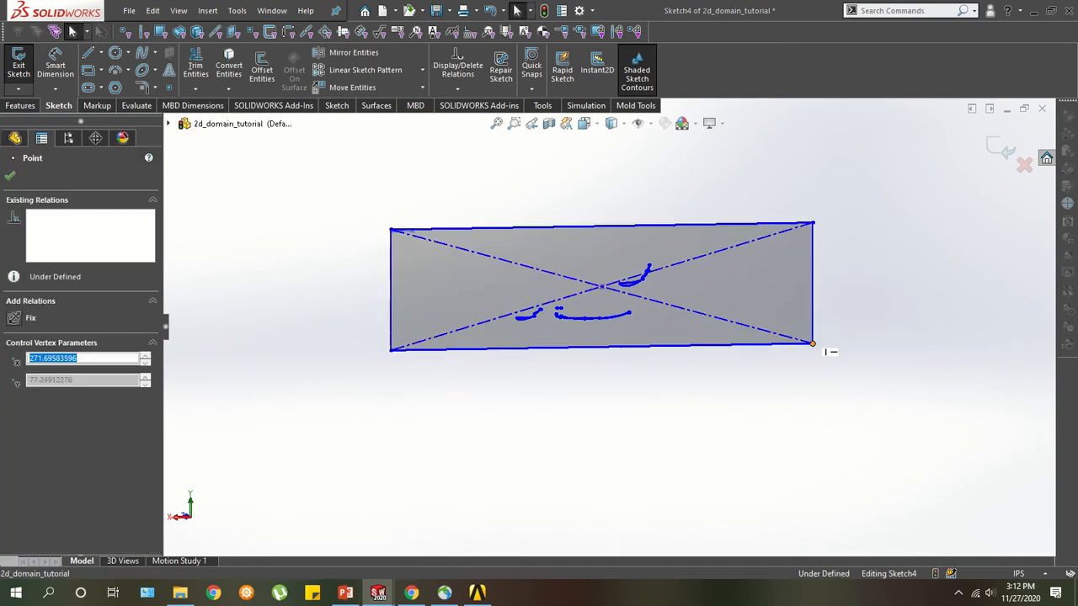
scroll(611, 289, "up", 2)
scroll(612, 291, "up", 3)
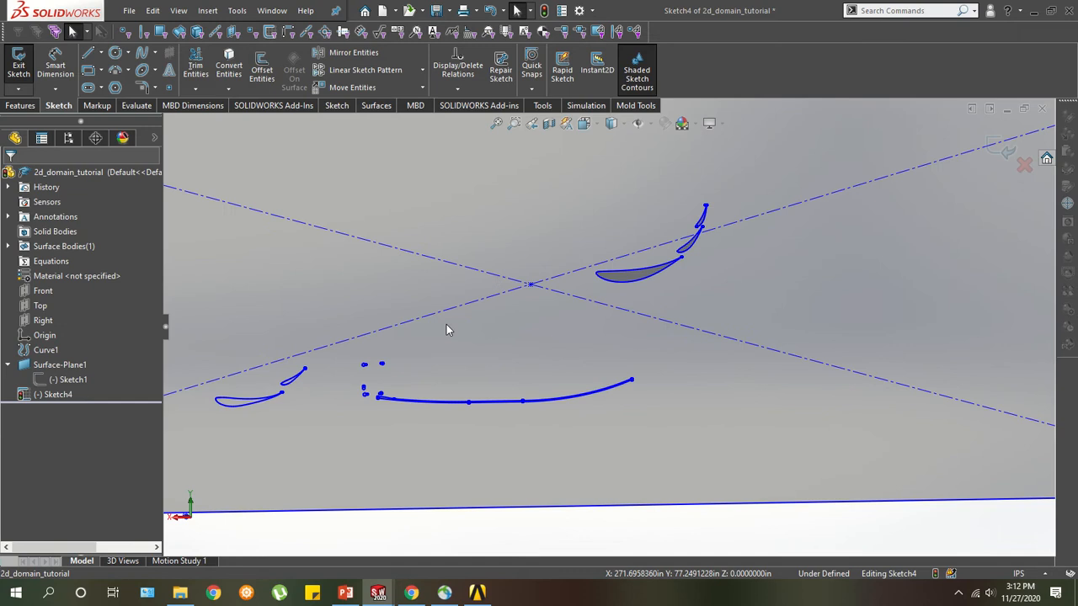
scroll(446, 325, "down", 1)
scroll(416, 372, "down", 1)
scroll(474, 367, "up", 4)
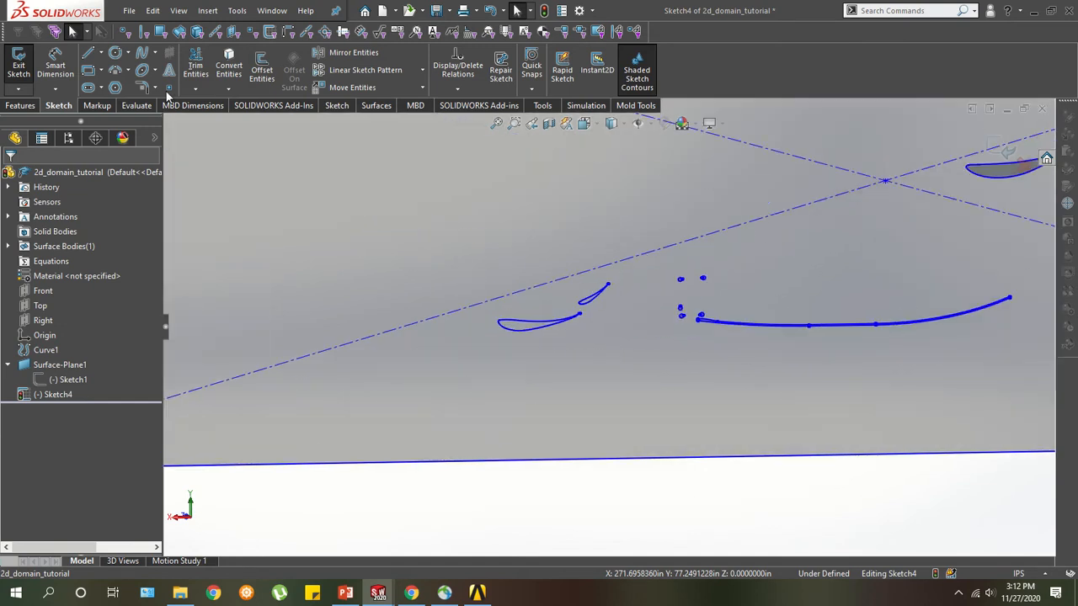
Sketch a short horizontal construction line about 1 in long below and ahead of the front wing's main element.
left_click(100, 52)
left_click(118, 82)
scroll(526, 340, "up", 2)
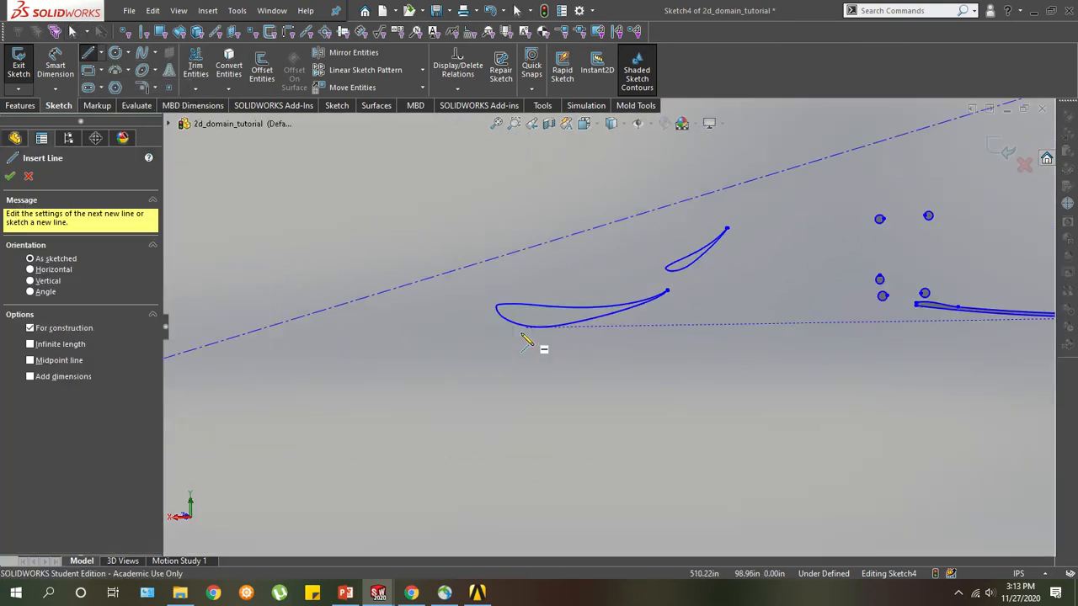
left_click(446, 335)
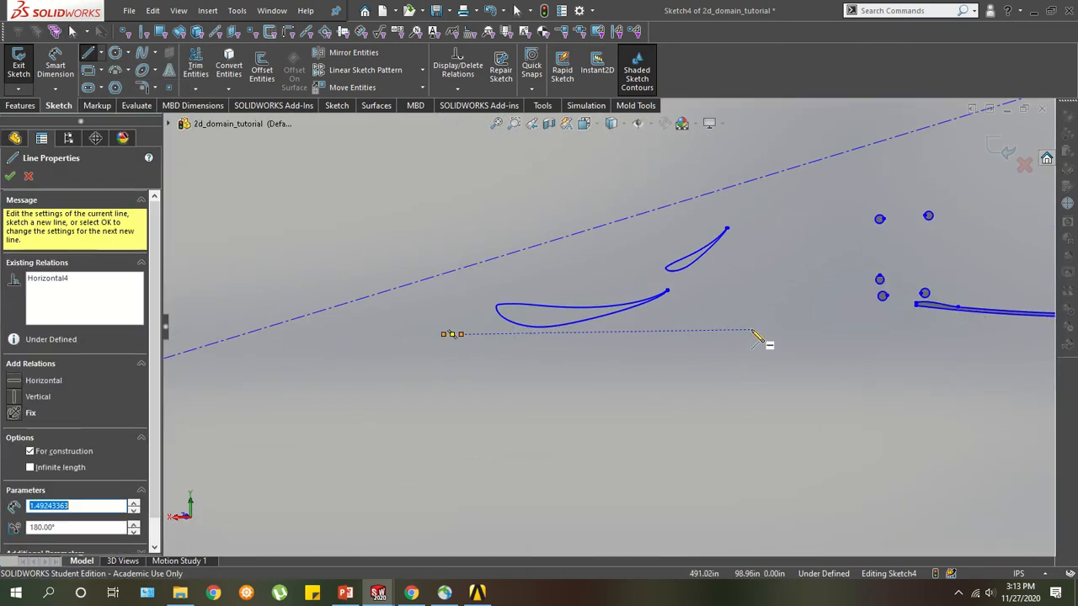
key("Escape")
Sketch a vertical construction line about 3.5 in long downward from the short horizontal line's midpoint.
left_click(100, 52)
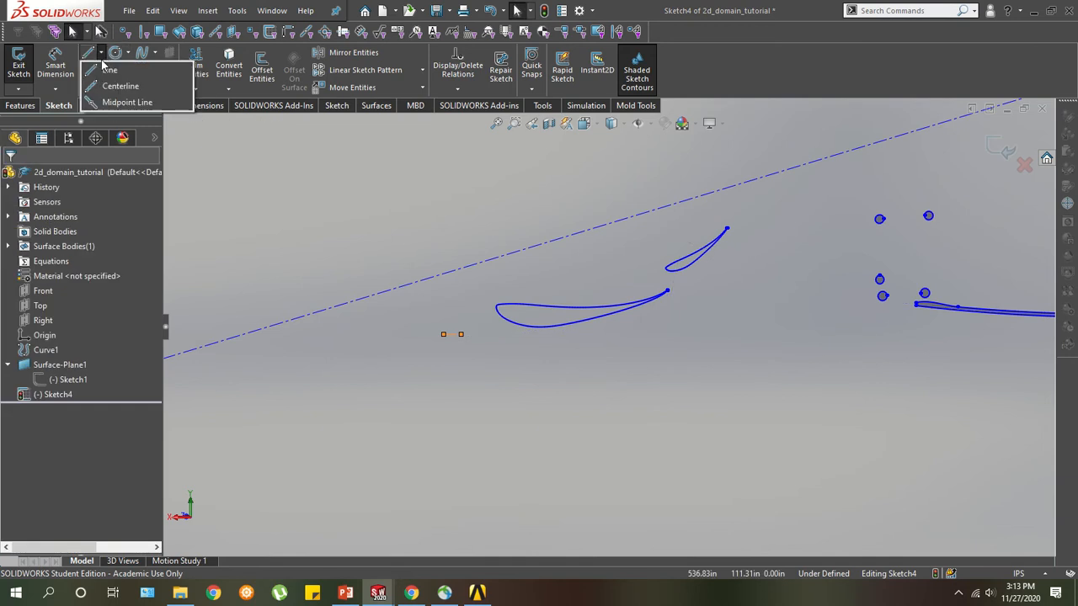
left_click(452, 334)
left_click(453, 378)
key("Escape")
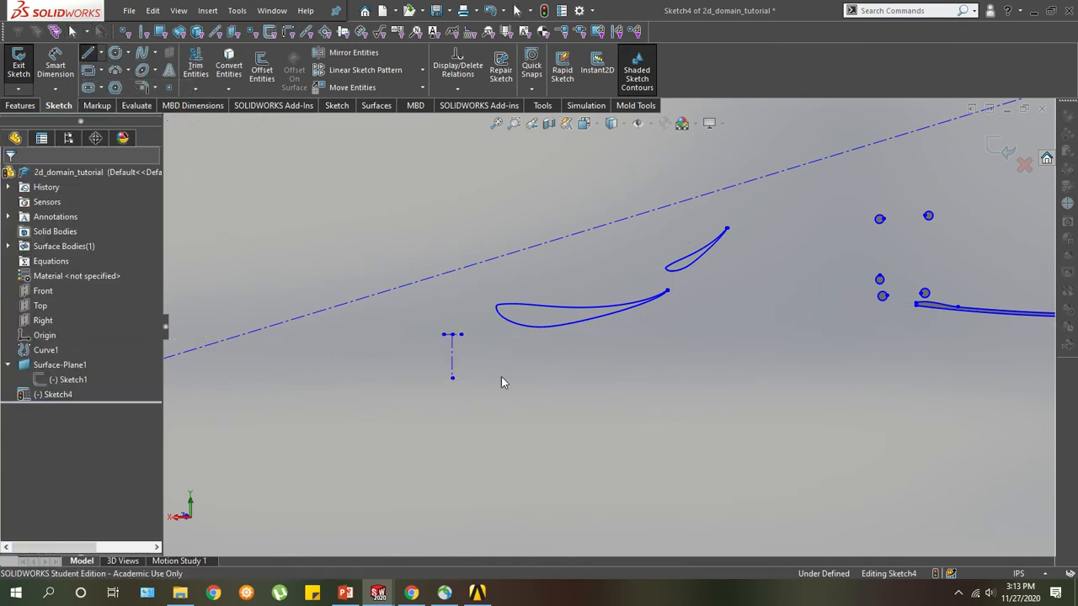
Dimension the vertical construction line's length and set it to 2.35 in.
key("s")
left_click(561, 392)
left_click(452, 368)
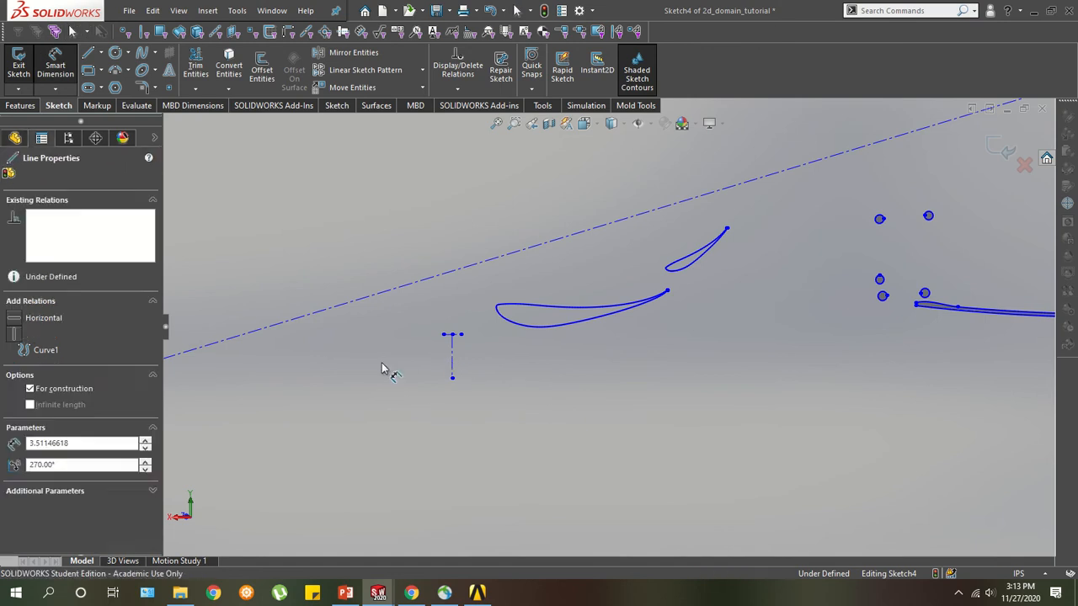
left_click(377, 371)
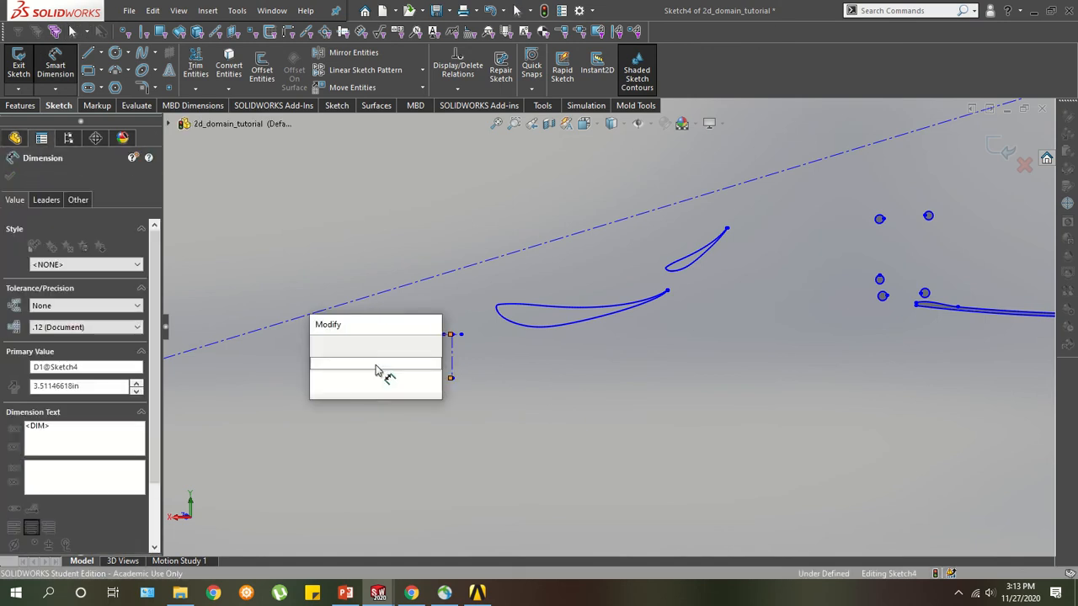
type("2.35")
key("Return")
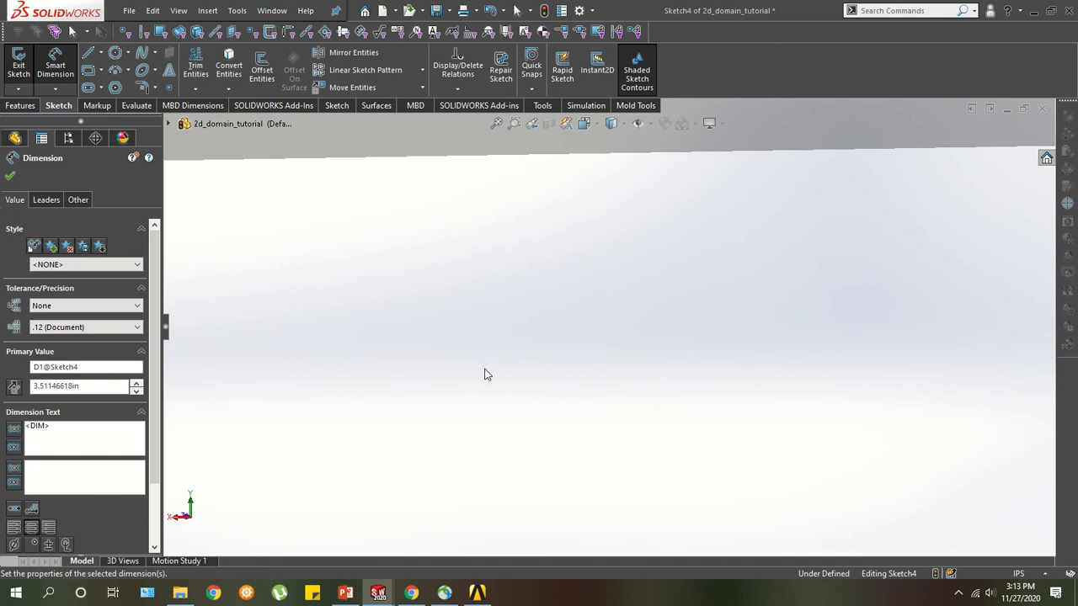
key("Escape")
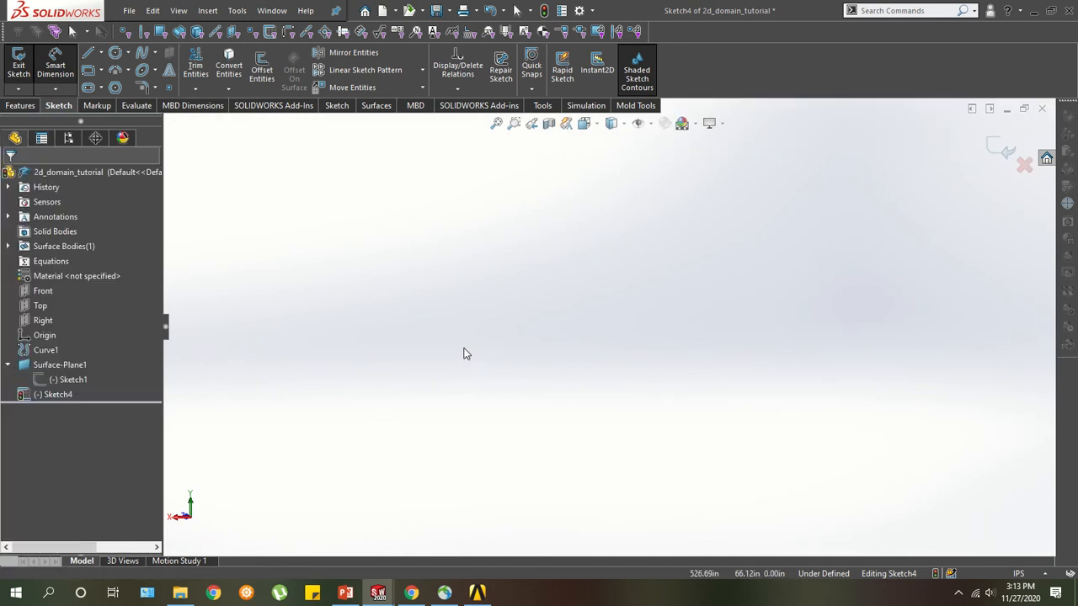
left_click(56, 393)
scroll(755, 357, "up", 5)
scroll(831, 318, "down", 8)
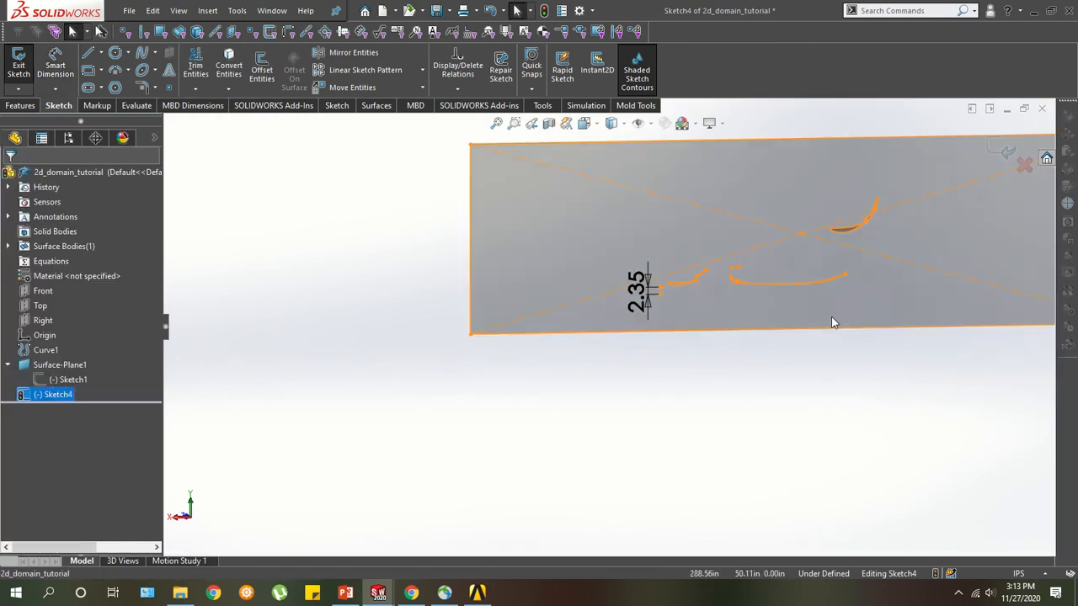
key("Escape")
scroll(581, 301, "down", 6)
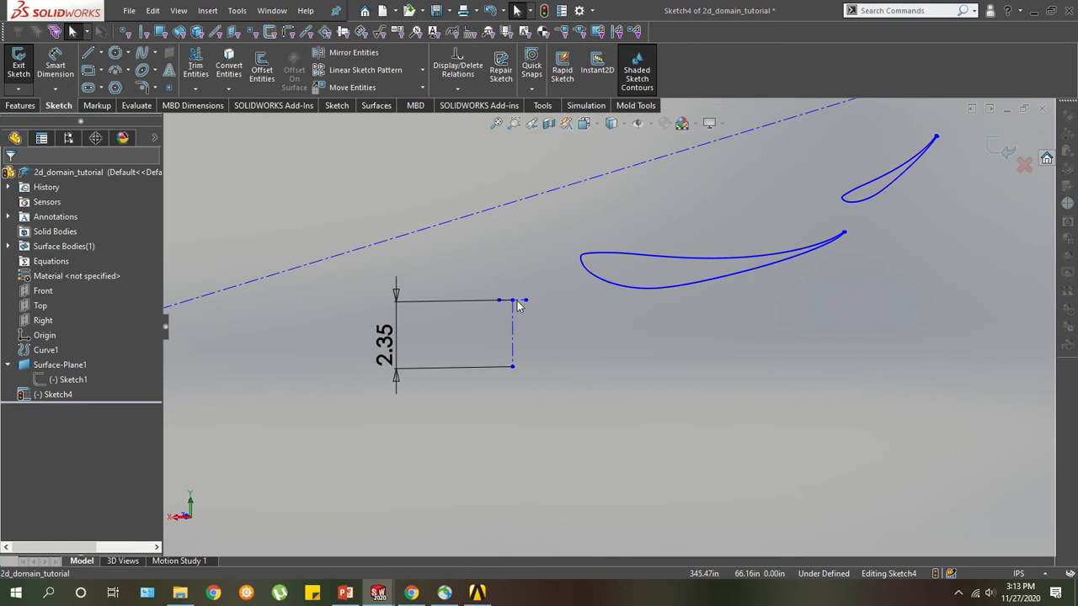
Try to make the short horizontal construction line tangent to the front wing's main element spline.
left_click(518, 300)
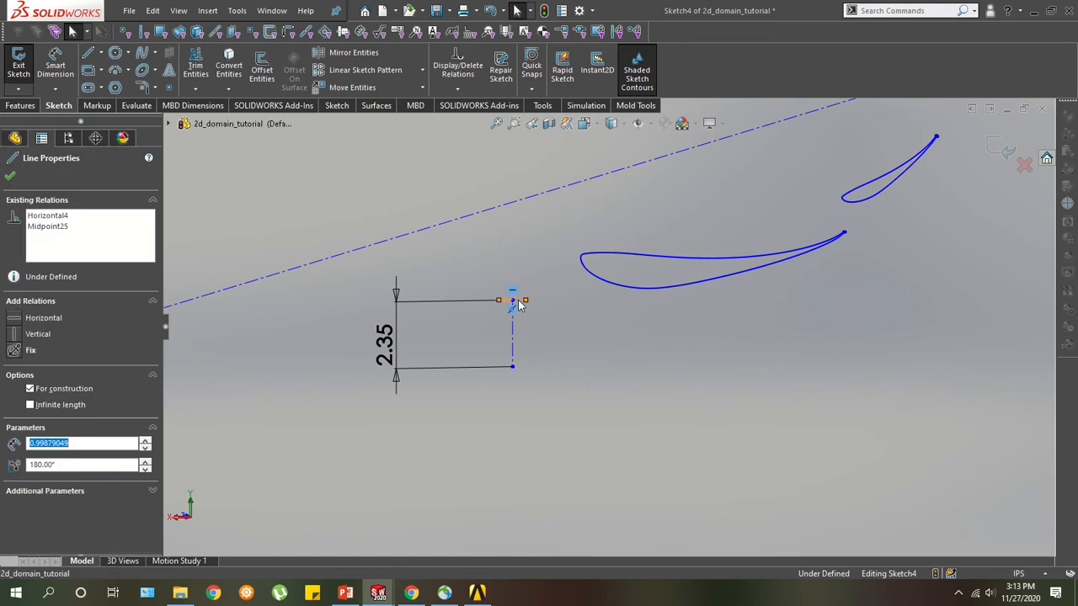
left_click(627, 289, "ctrl")
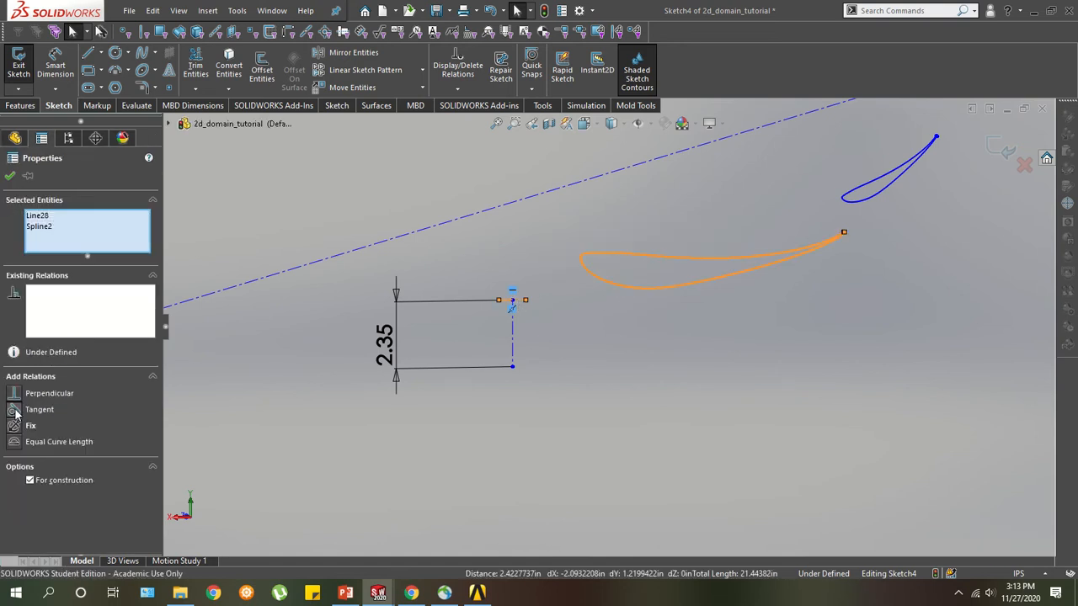
left_click(638, 357)
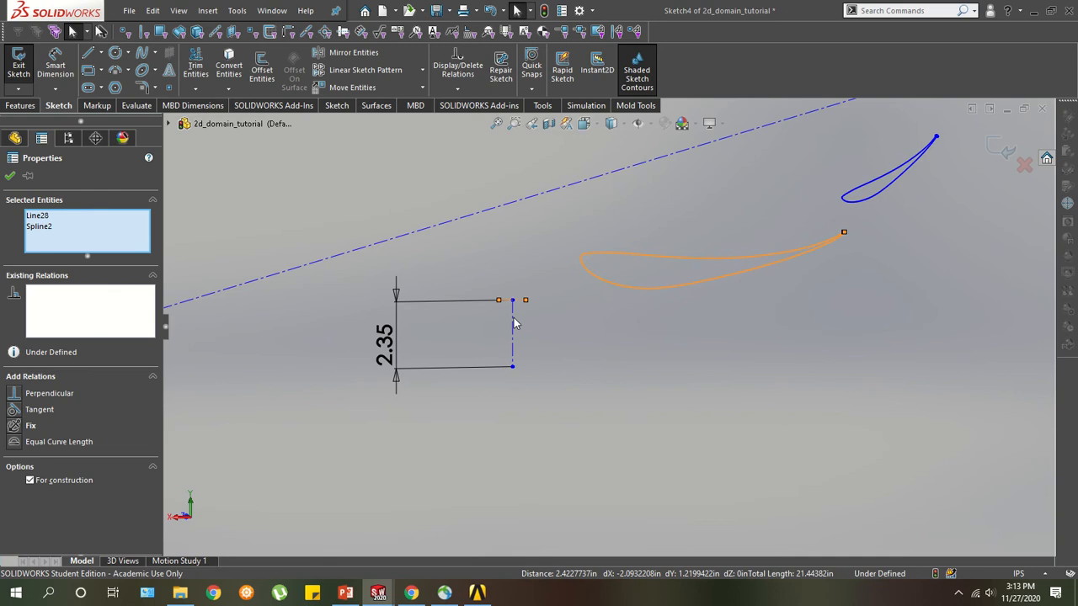
Move the construction lines beneath the front wing's main element and lengthen the horizontal one to about 13 in.
left_click_drag(525, 306, 580, 354)
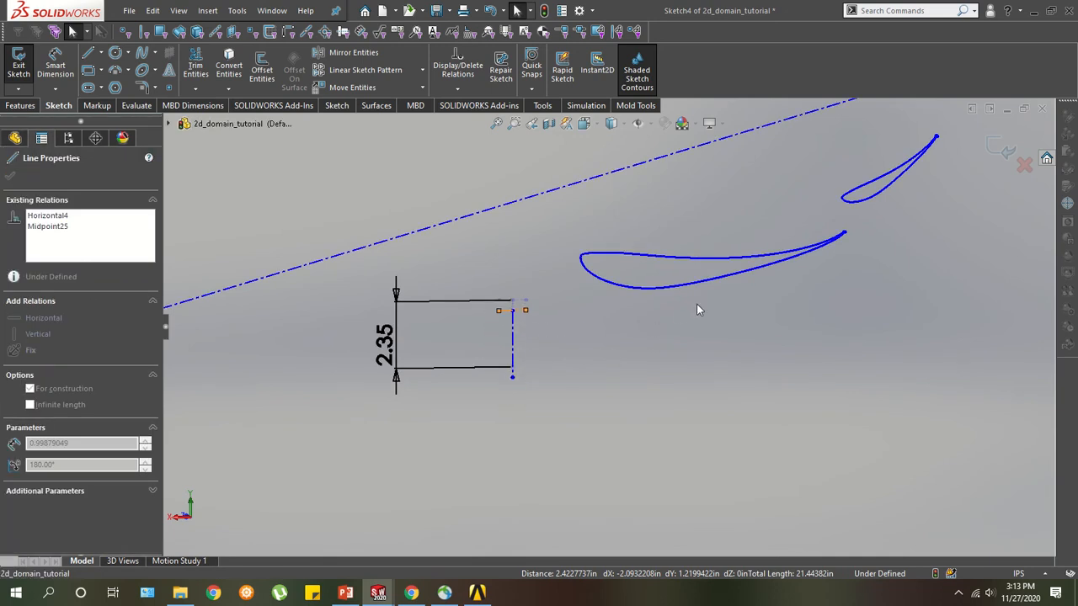
mouse_move(696, 303)
left_mouse_down()
mouse_move(537, 316)
mouse_move(661, 324)
mouse_move(666, 308)
mouse_move(702, 293)
left_mouse_up()
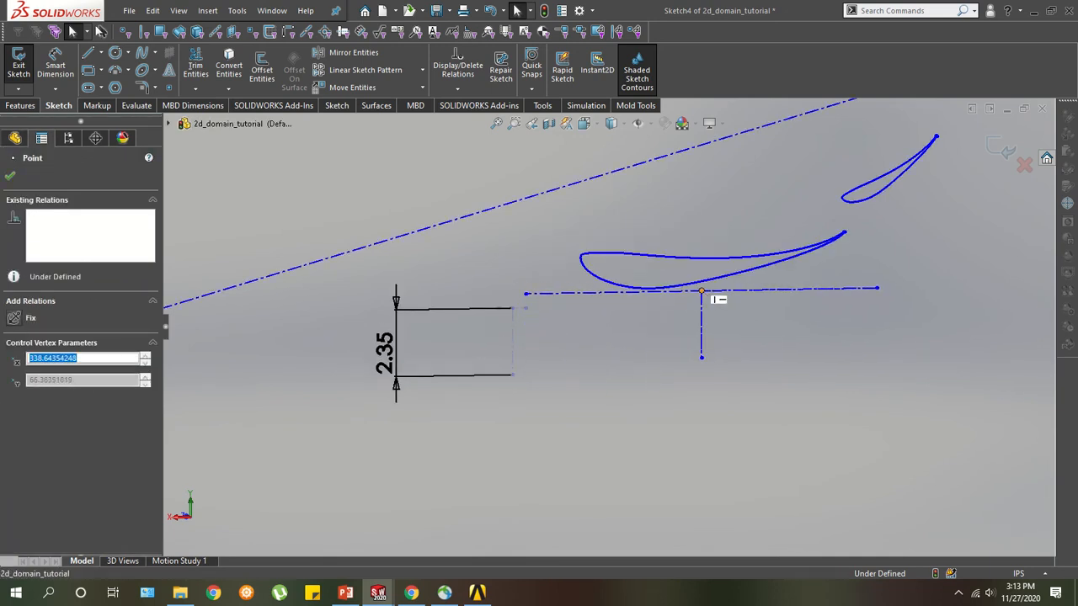
scroll(661, 287, "down", 5)
key("Escape")
Try a tangent relation between the lengthened horizontal line and the unfixed wing spline, and undo it.
left_click(651, 296)
left_click(648, 295, "ctrl")
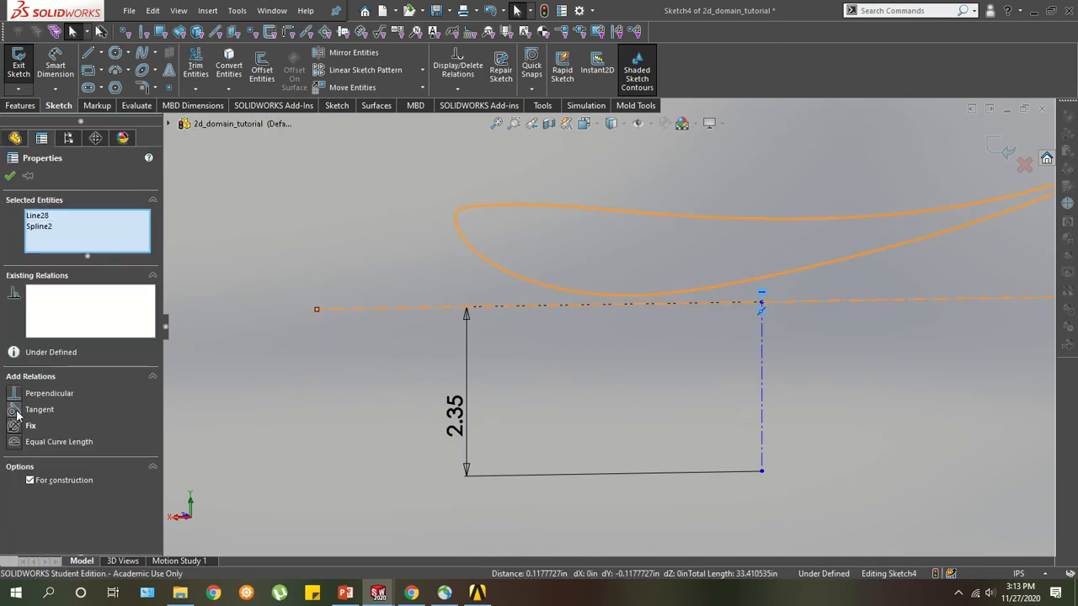
left_click(603, 335)
key("ctrl+z")
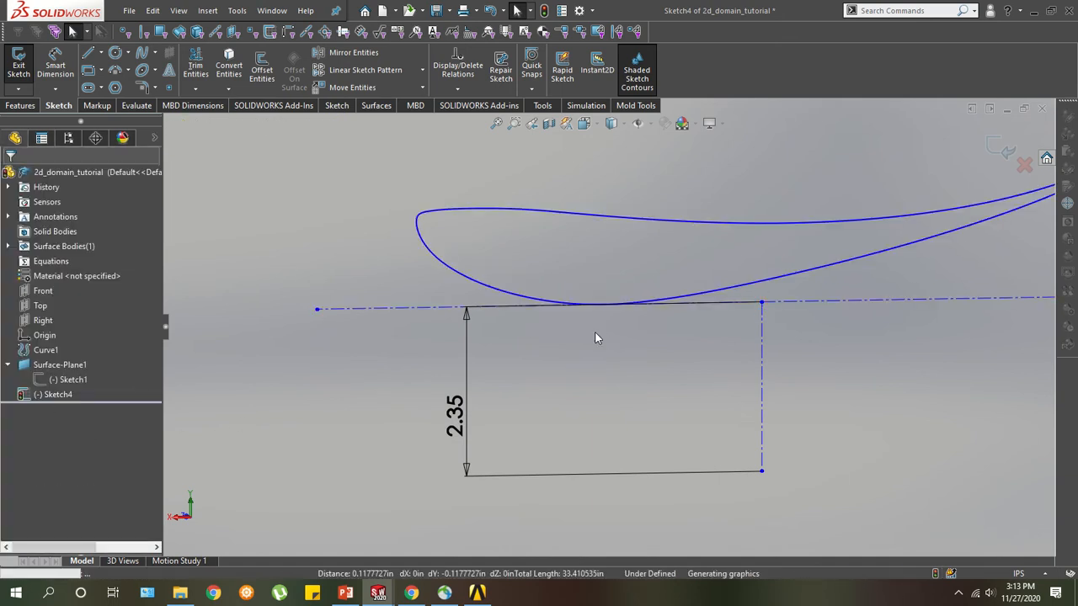
Add a Fix relation to the spline of the front wing's main element.
left_click(551, 287)
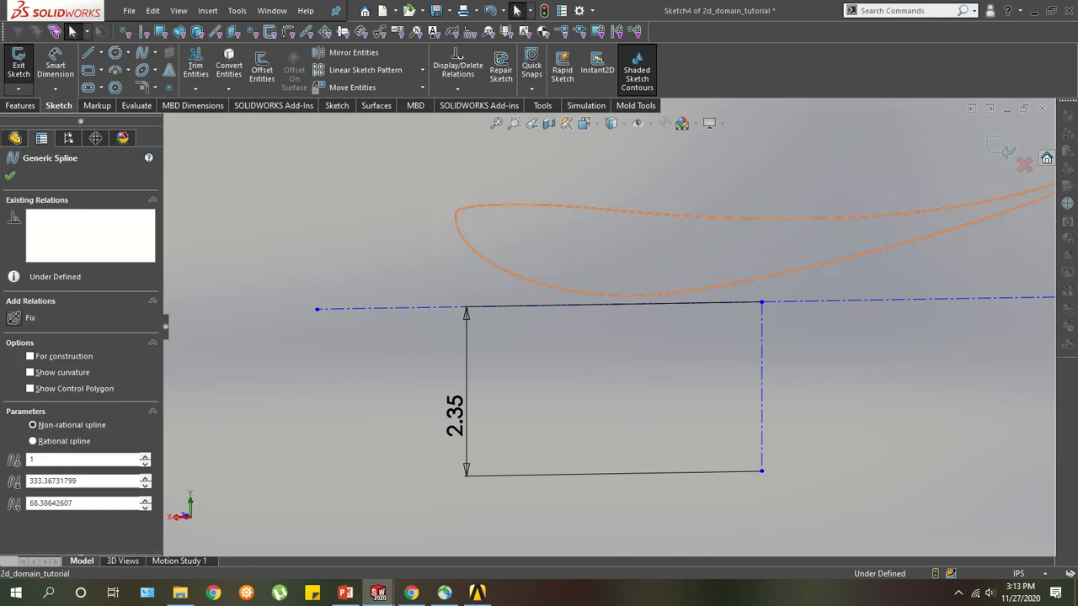
scroll(538, 307, "up", 3)
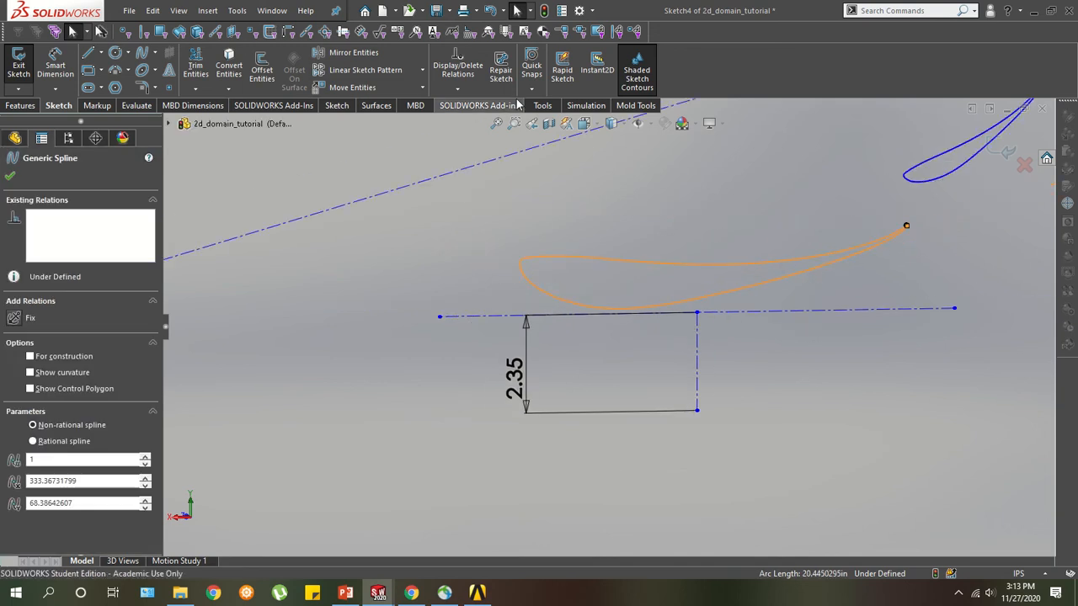
left_click(457, 89)
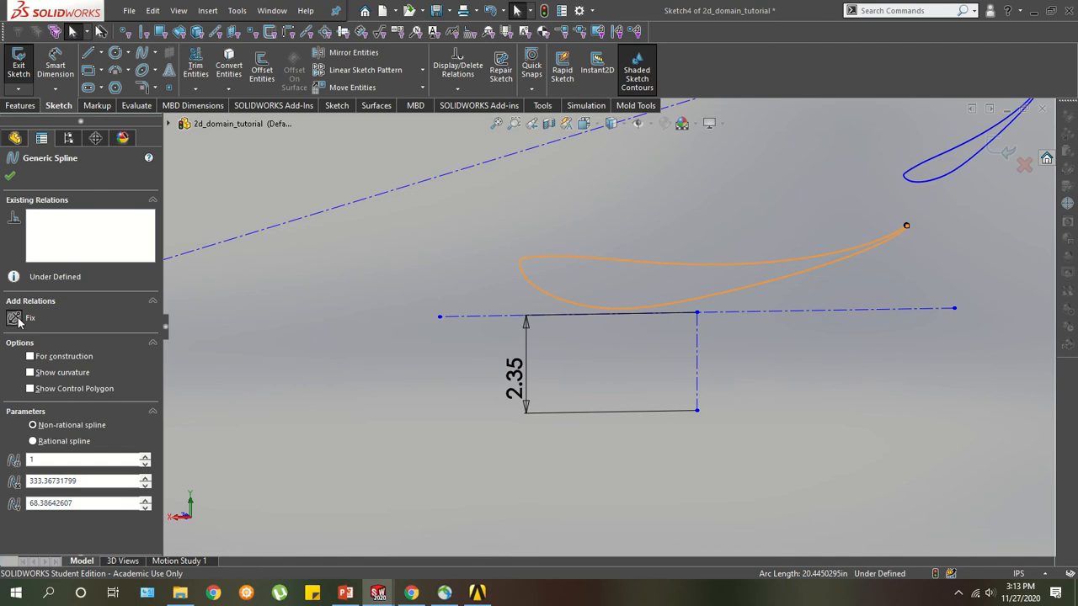
left_click(413, 296)
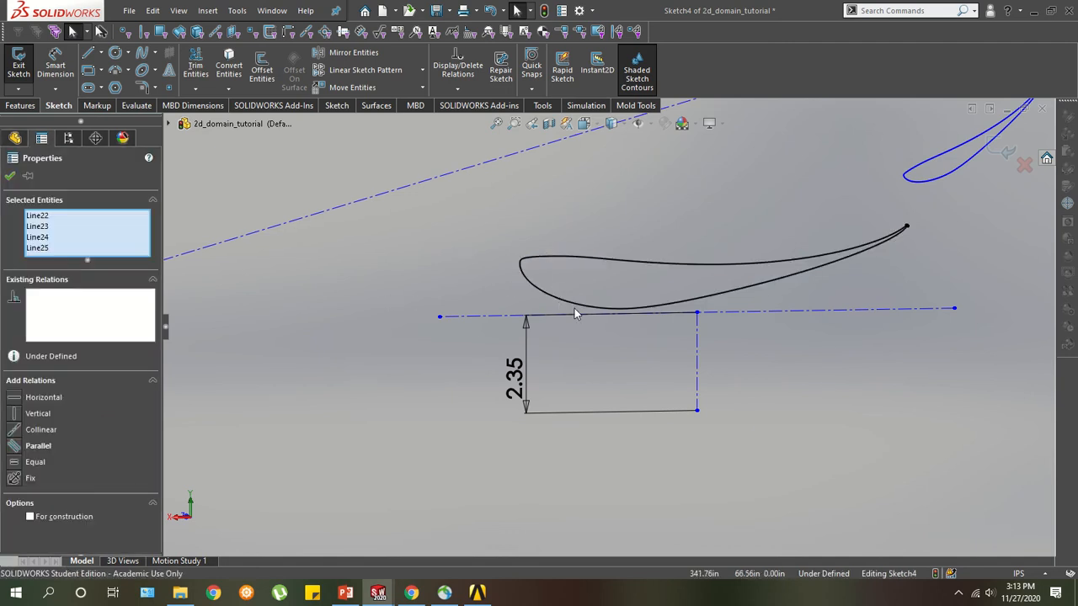
Add a Tangent relation between the horizontal construction line and the fixed front wing spline.
scroll(614, 319, "down", 2)
scroll(614, 319, "down", 1)
left_click(616, 311)
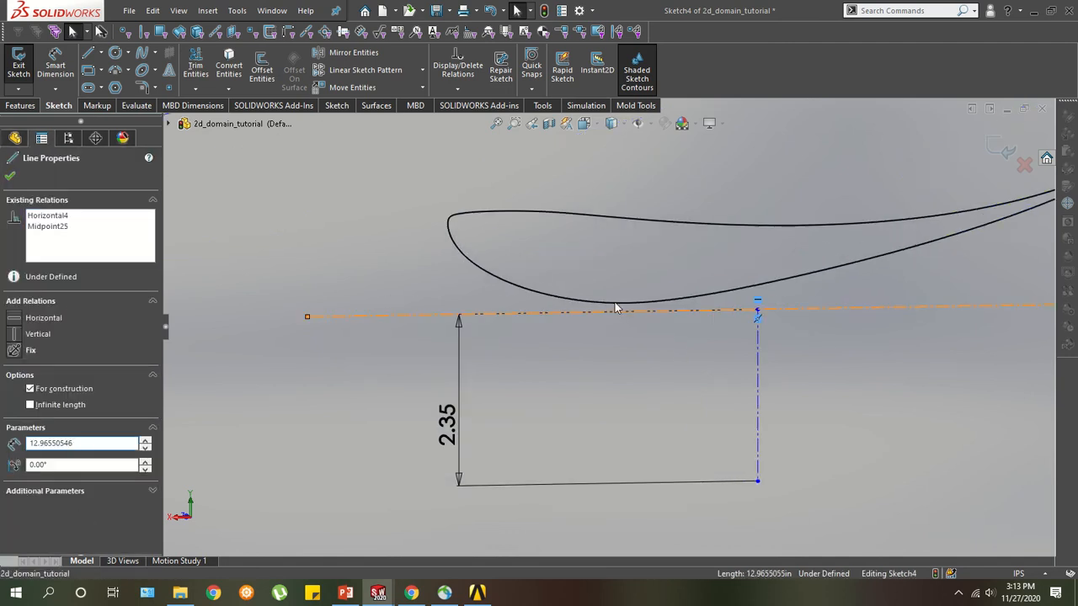
left_click(527, 294, "ctrl")
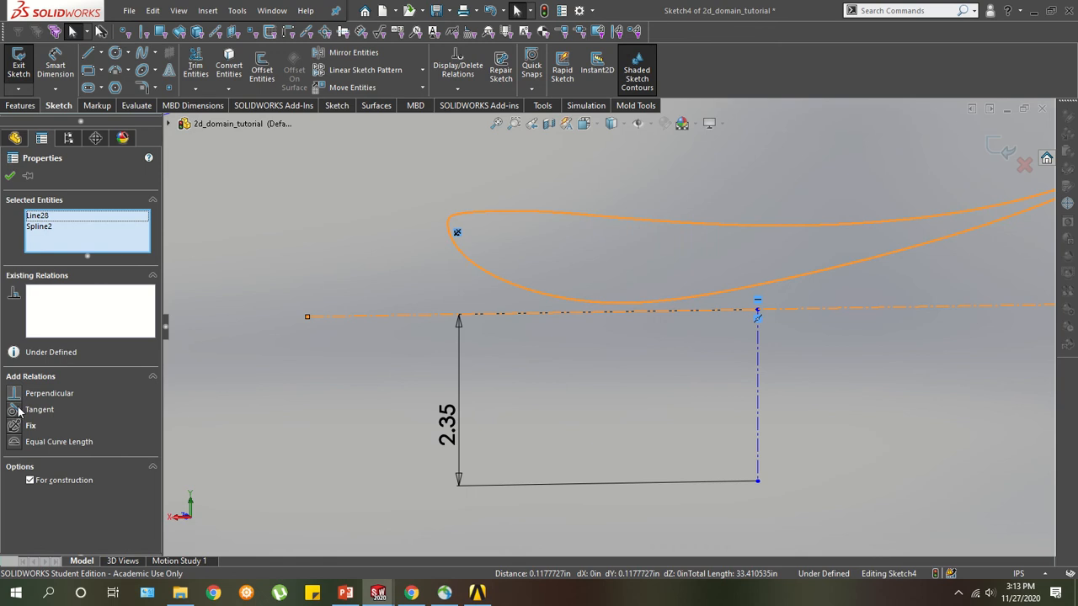
left_click(18, 411)
left_click(298, 370)
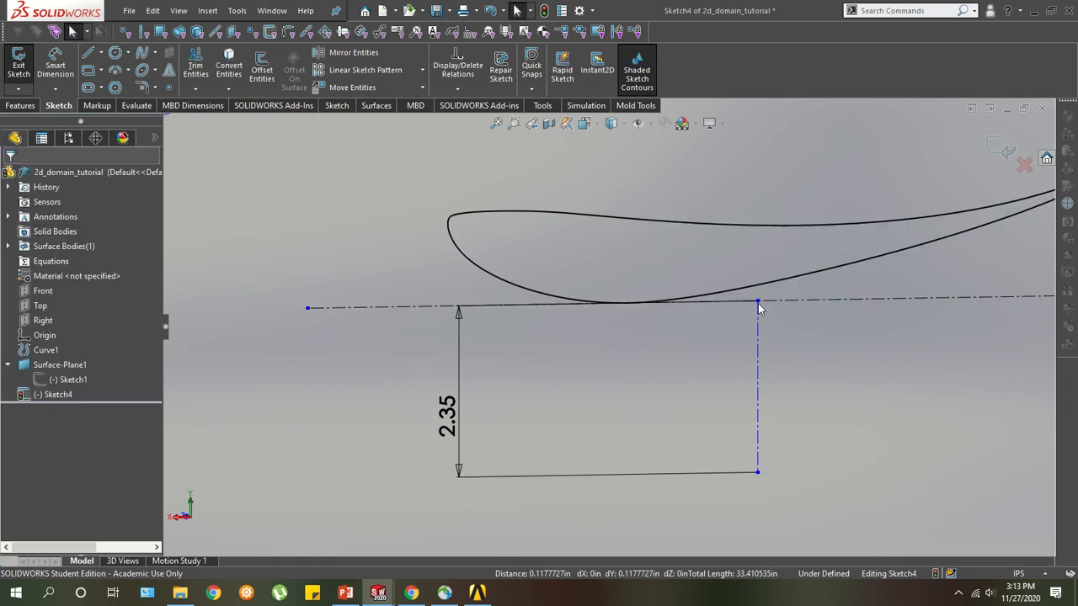
Slide the construction lines' shared midpoint sideways, closer to the front wing's lowest point.
left_click_drag(758, 305, 707, 335)
left_click(715, 352)
scroll(705, 363, "down", 1)
Make the lower endpoint of the 2.35 in construction line coincident with the domain rectangle's lower edge.
scroll(611, 333, "up", 6)
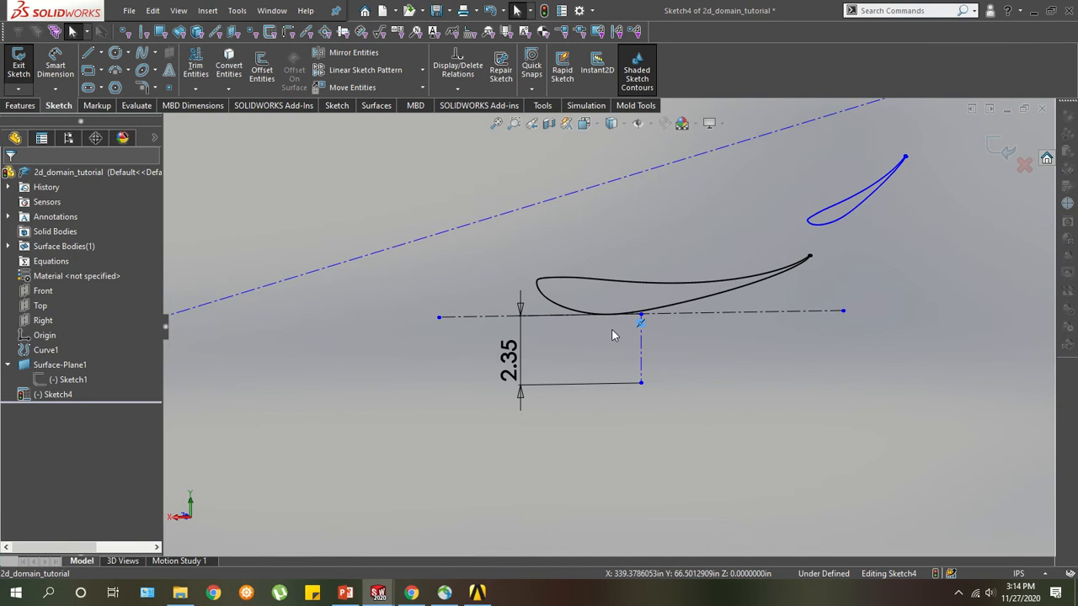
scroll(613, 336, "up", 3)
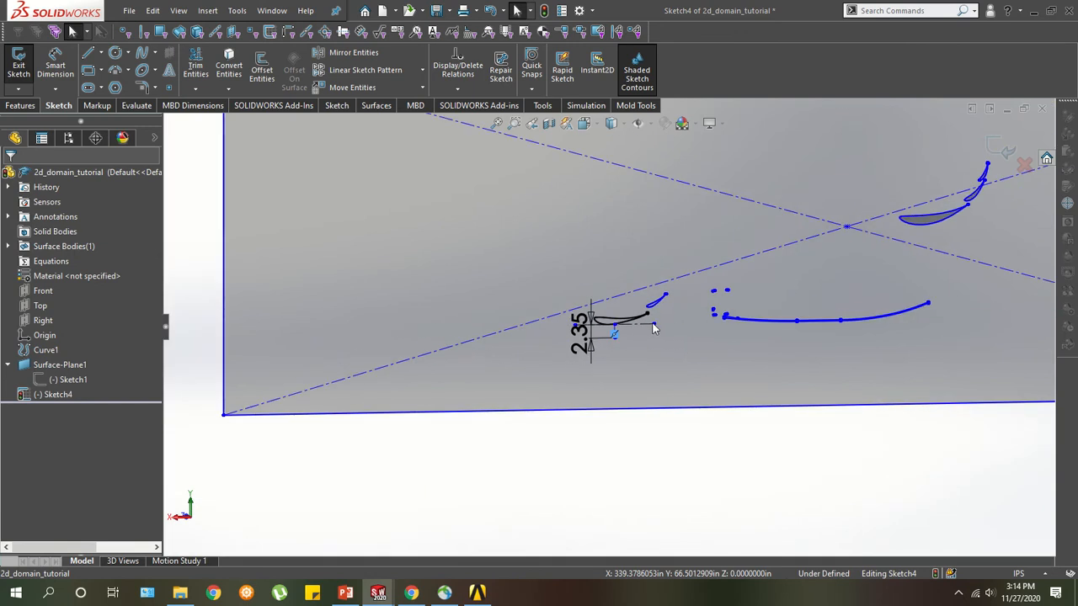
left_click(617, 340)
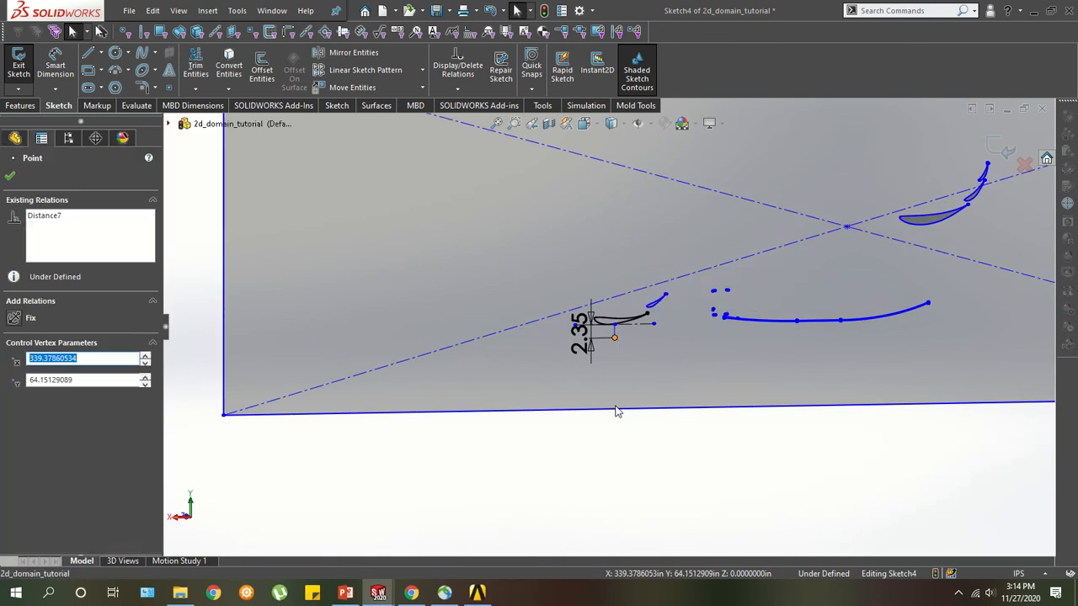
left_click(615, 411, "ctrl")
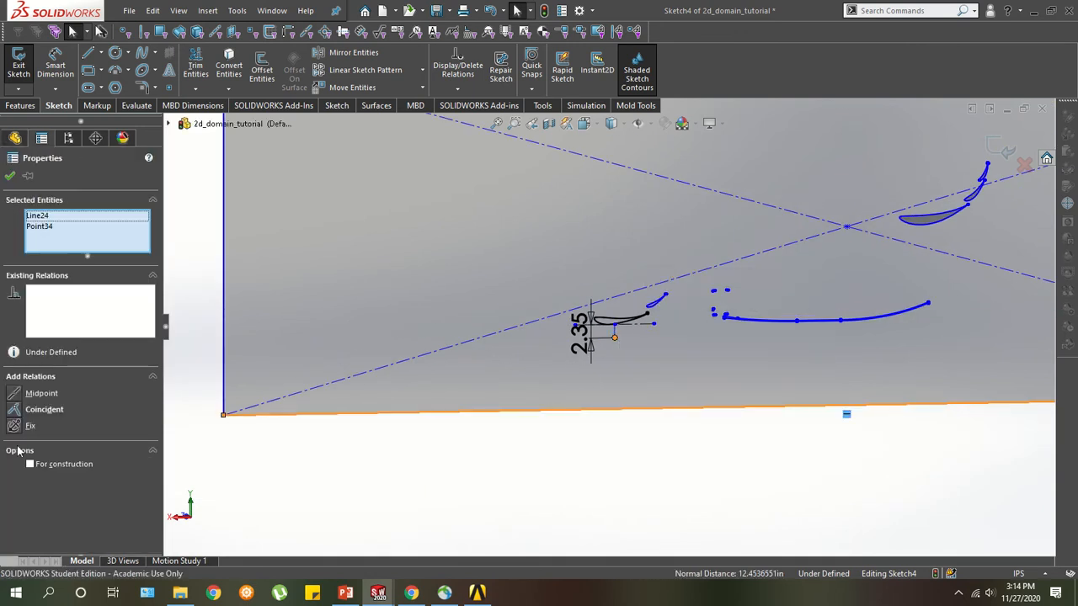
left_click(18, 411)
key("Escape")
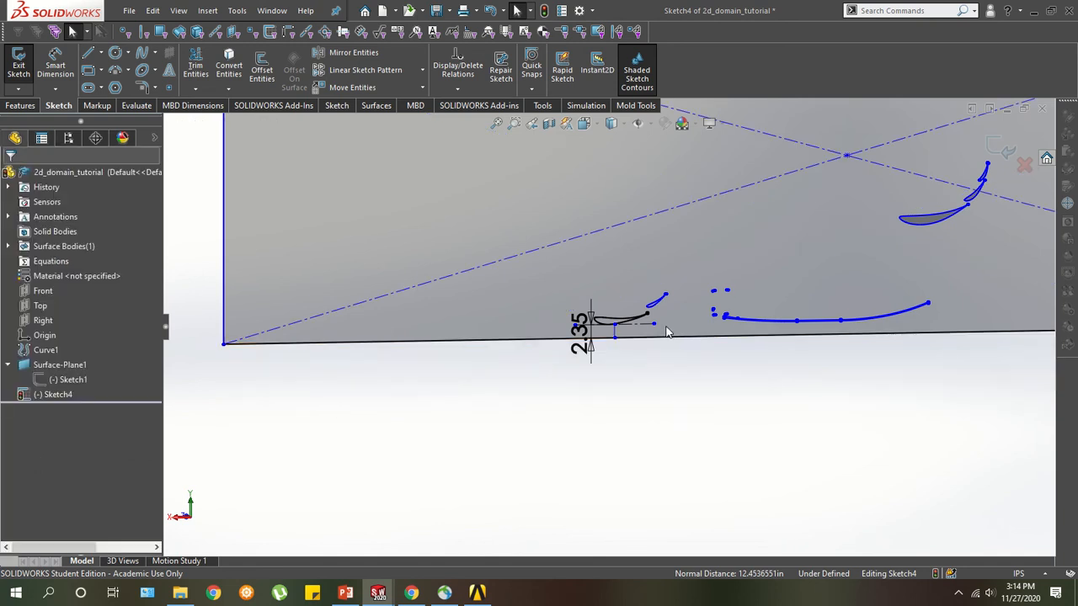
Enlarge the domain rectangle by raising its upper edge and extending it farther behind the rear wing.
scroll(791, 301, "up", 4)
scroll(829, 298, "down", 3)
scroll(536, 352, "up", 3)
scroll(541, 318, "down", 3)
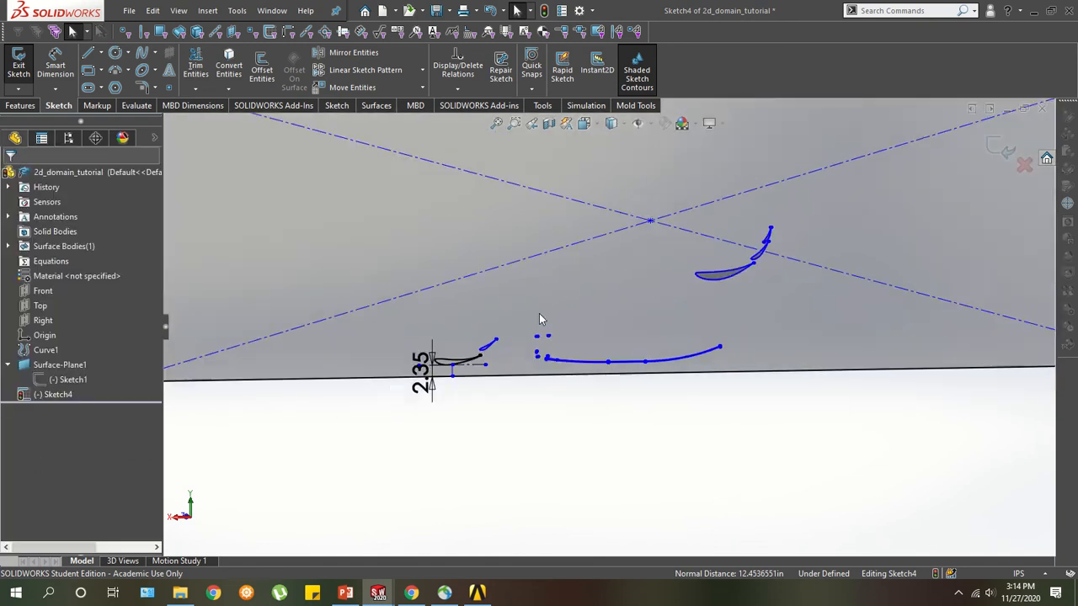
scroll(508, 302, "up", 2)
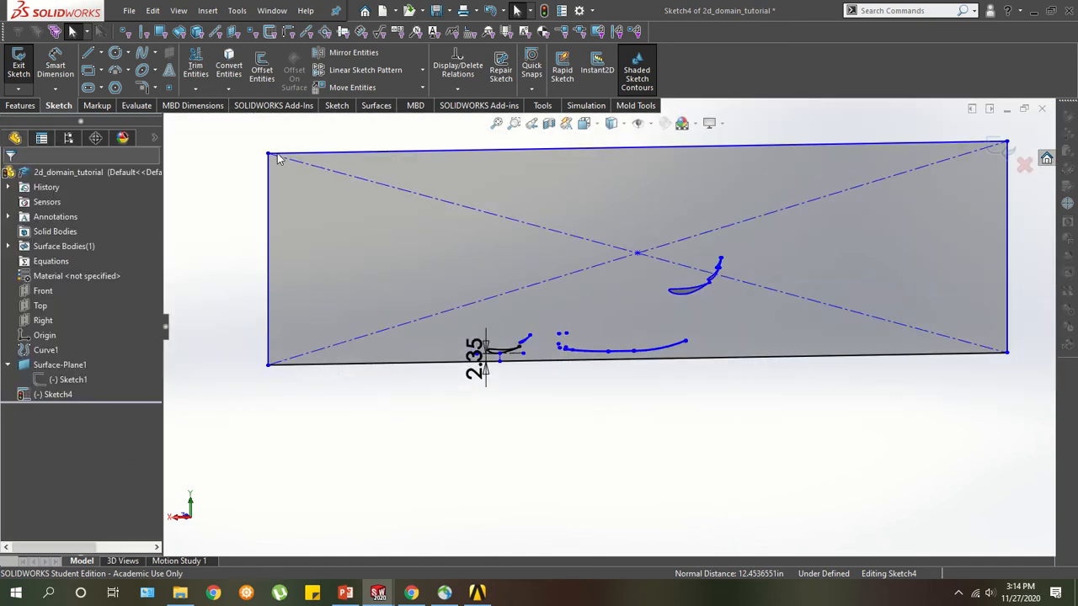
mouse_move(281, 159)
left_mouse_down()
mouse_move(366, 163)
mouse_move(268, 169)
mouse_move(264, 99)
left_mouse_up()
scroll(374, 290, "up", 4)
left_click_drag(800, 216, 972, 125)
Try to create a planar surface from the domain sketch, Sketch4, then cancel the command.
left_click(11, 90)
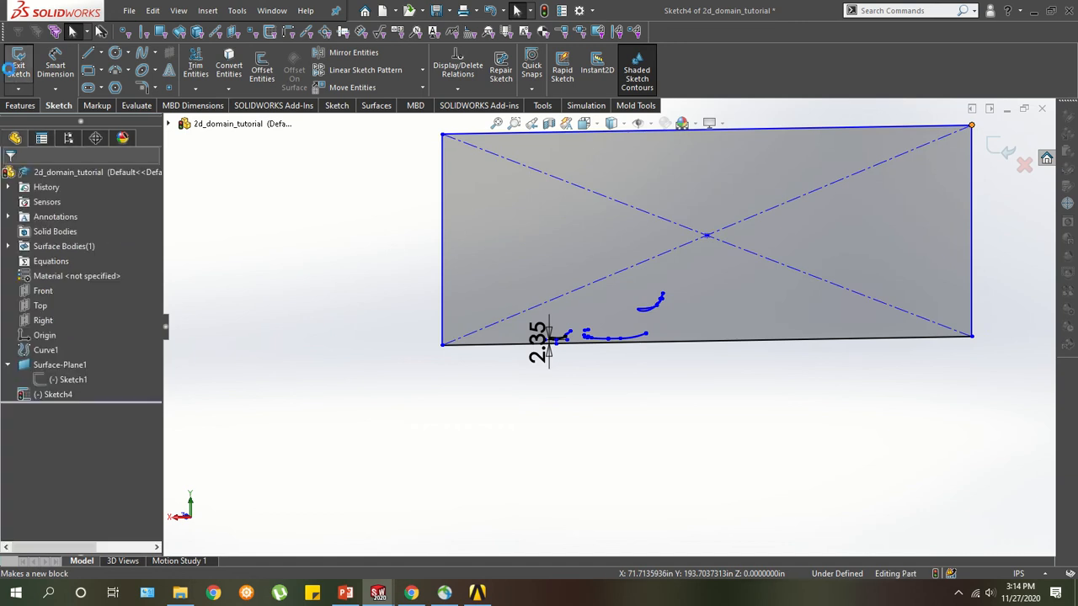
left_click(207, 10)
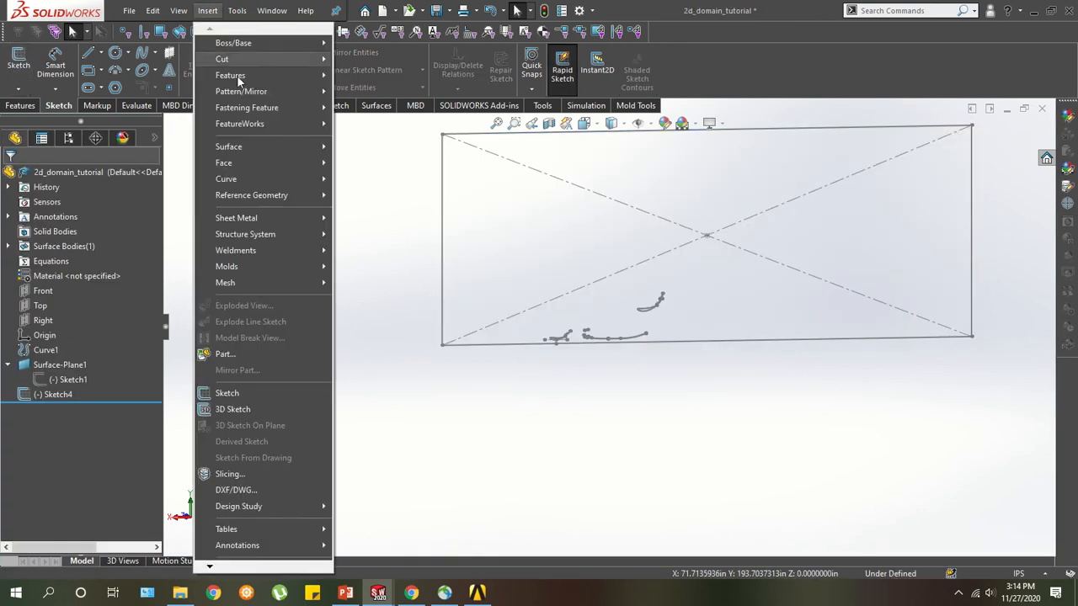
mouse_move(245, 148)
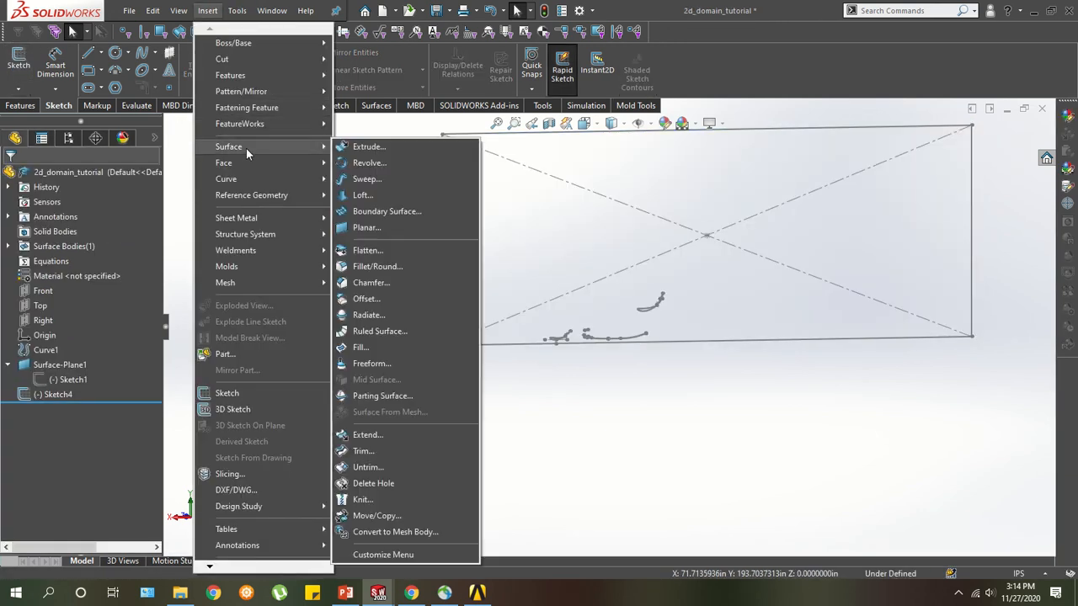
left_click(368, 230)
left_click(442, 271)
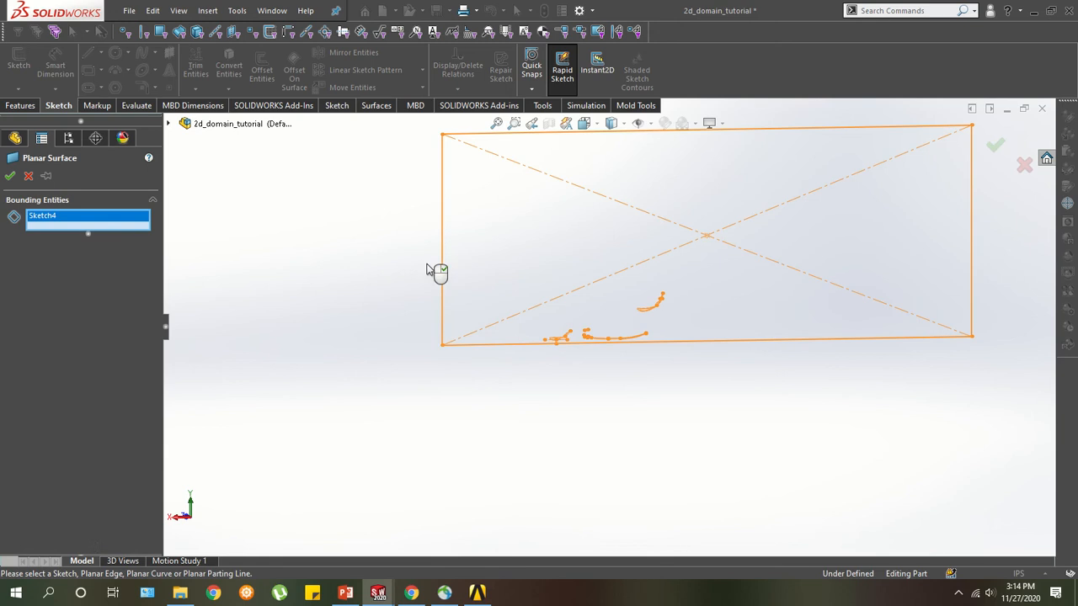
left_click(11, 175)
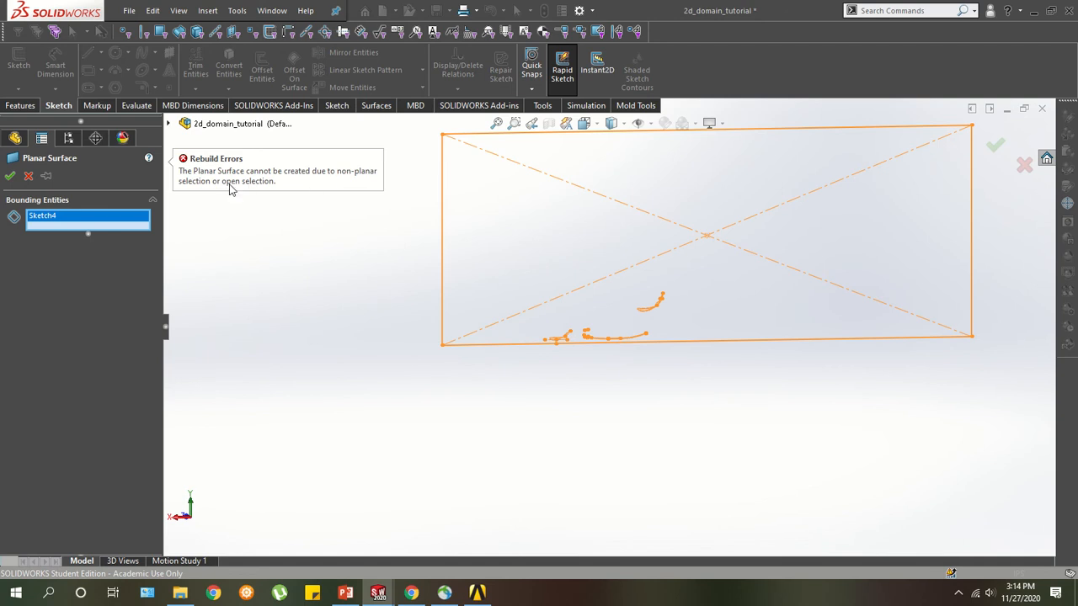
left_click(28, 175)
Reopen the domain sketch for editing and examine each gap reported by Repair Sketch.
right_click(47, 393)
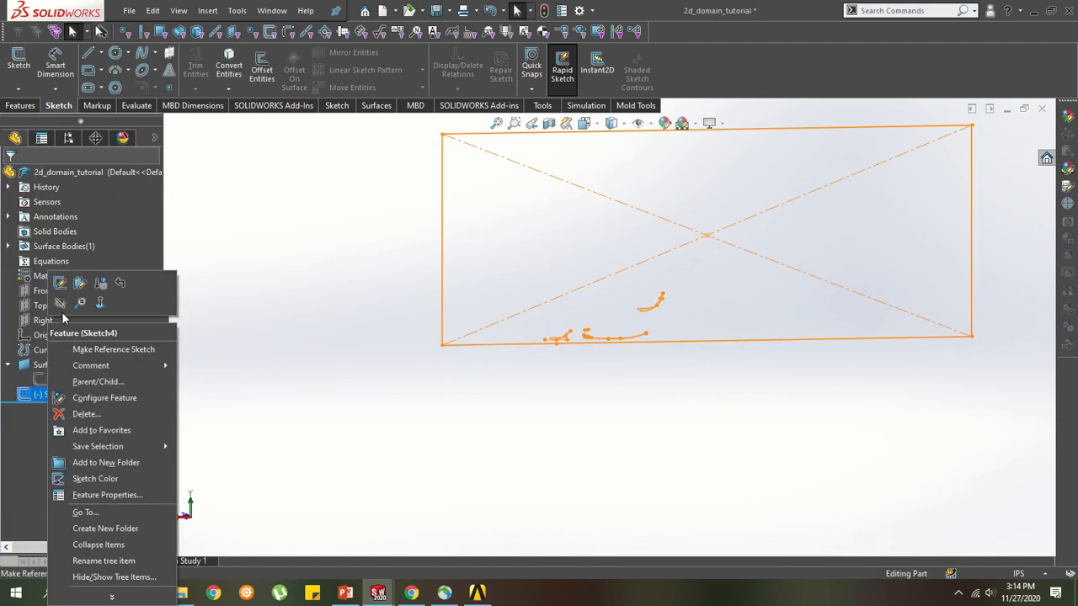
left_click(57, 284)
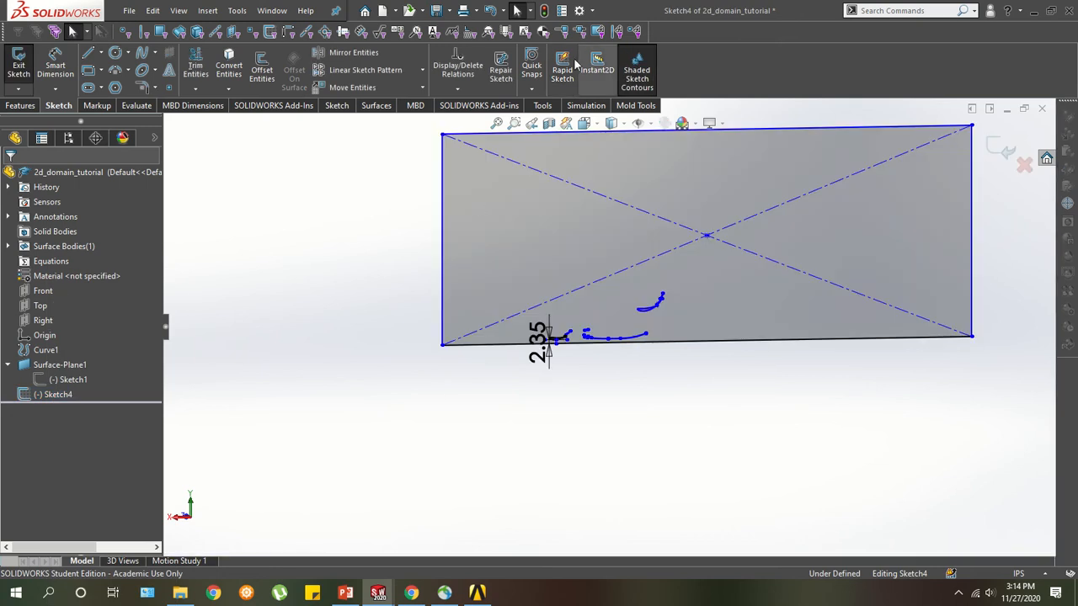
left_click(496, 74)
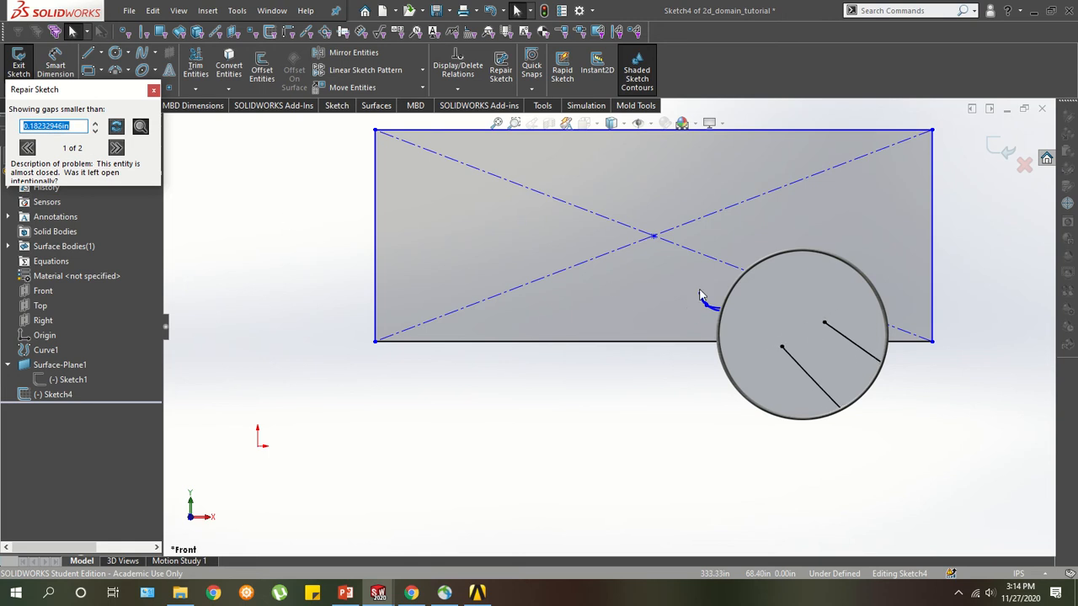
left_click(116, 148)
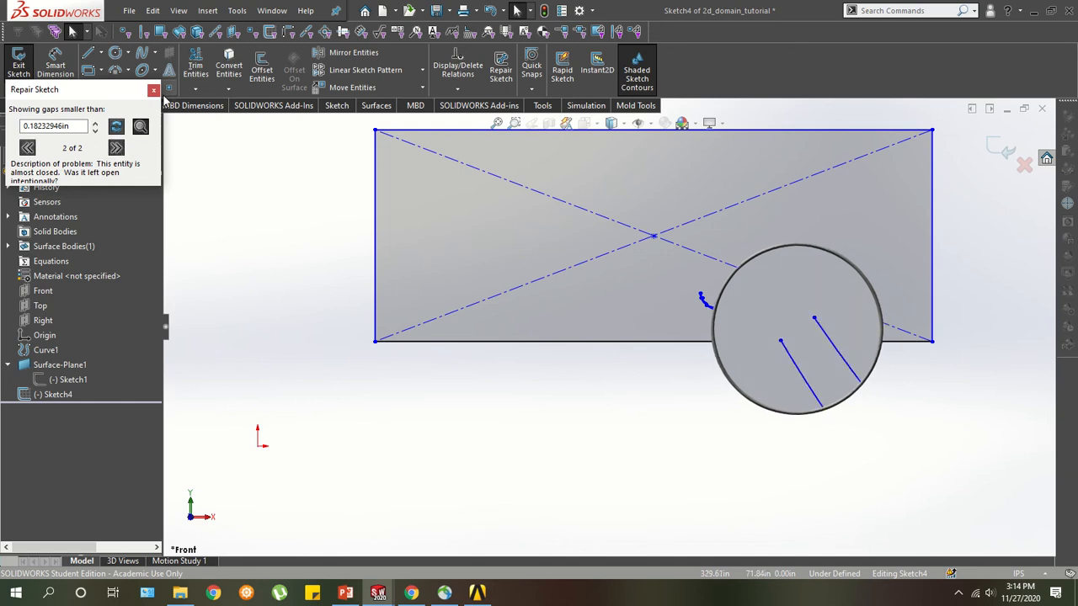
left_click(153, 90)
Close the open trailing edge of the front wing's main element with a line about 0.02 in long between its endpoints.
scroll(815, 332, "down", 5)
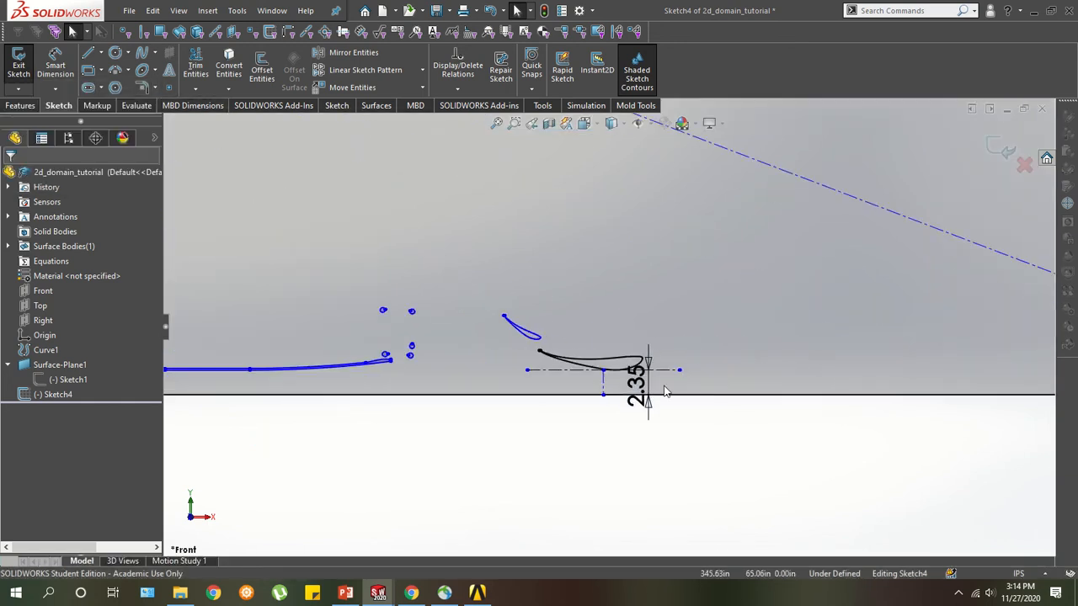
scroll(648, 394, "down", 4)
scroll(389, 272, "down", 6)
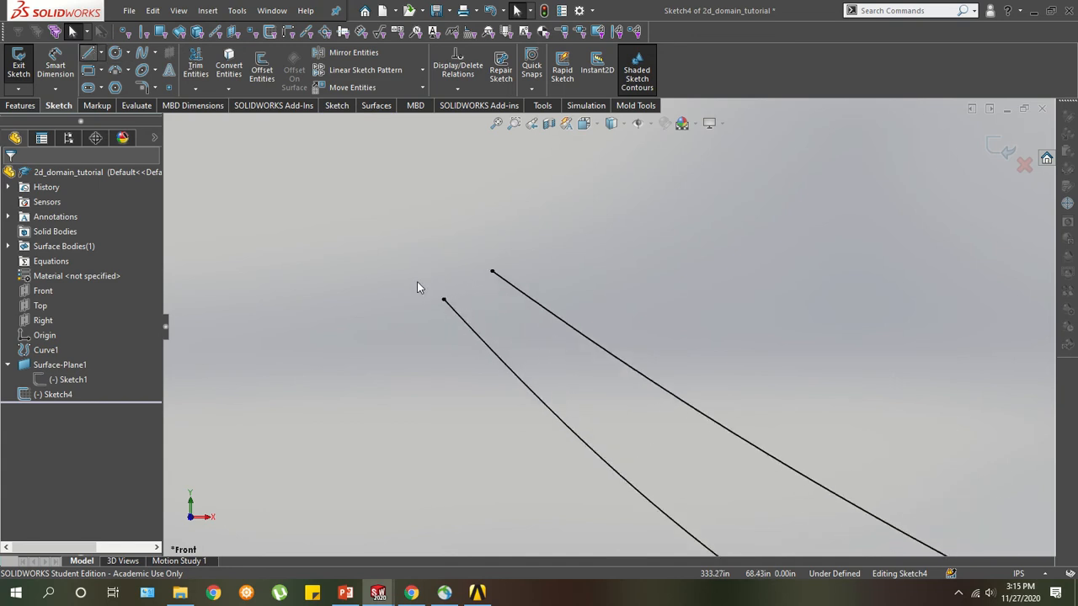
key("l")
left_click(444, 299)
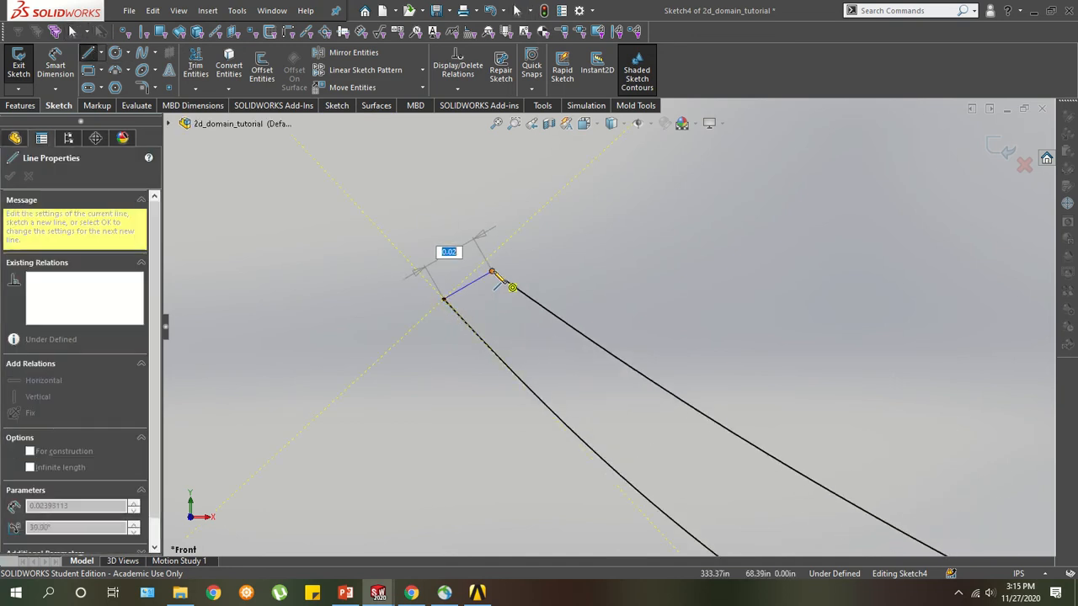
left_click(492, 273)
scroll(519, 345, "up", 5)
key("Escape")
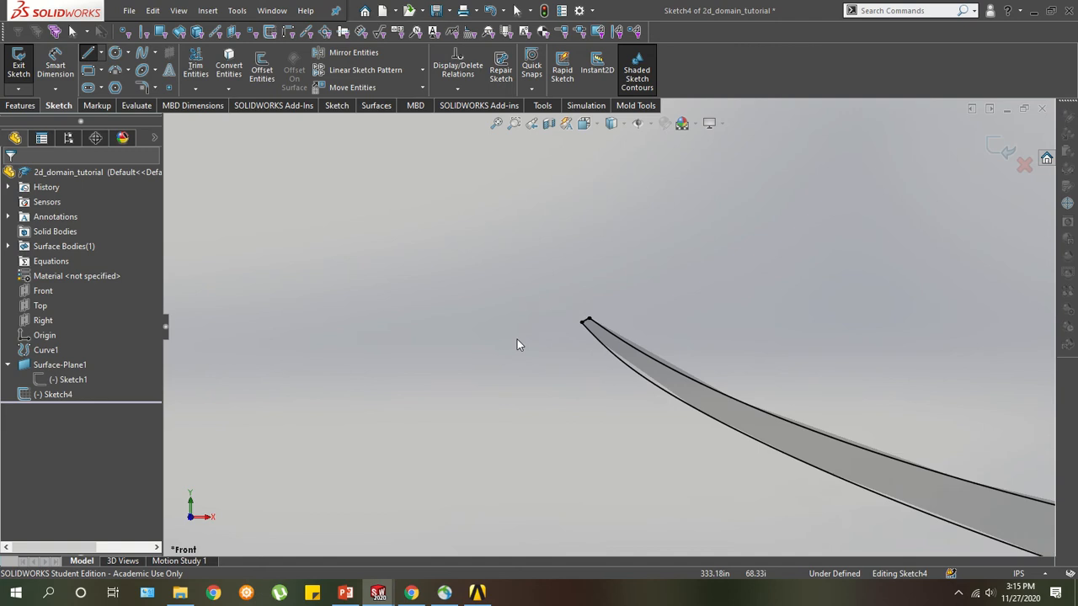
Close the open trailing edge of the front wing's upper flap with a short line between its endpoints and exit the sketch.
scroll(516, 341, "up", 7)
scroll(515, 226, "down", 7)
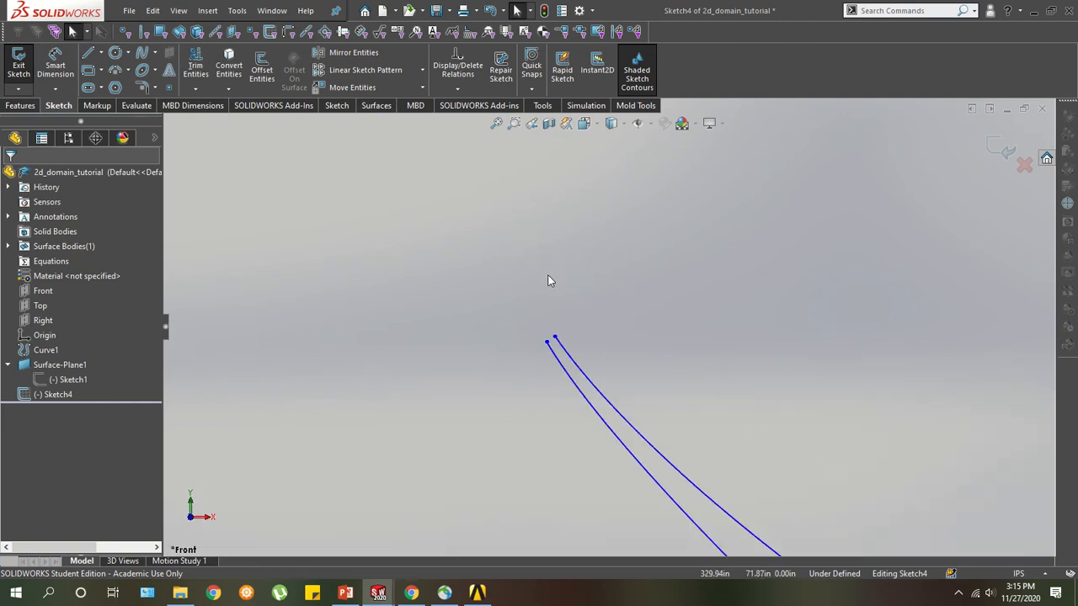
scroll(548, 279, "down", 3)
left_click(88, 53)
left_click(562, 413)
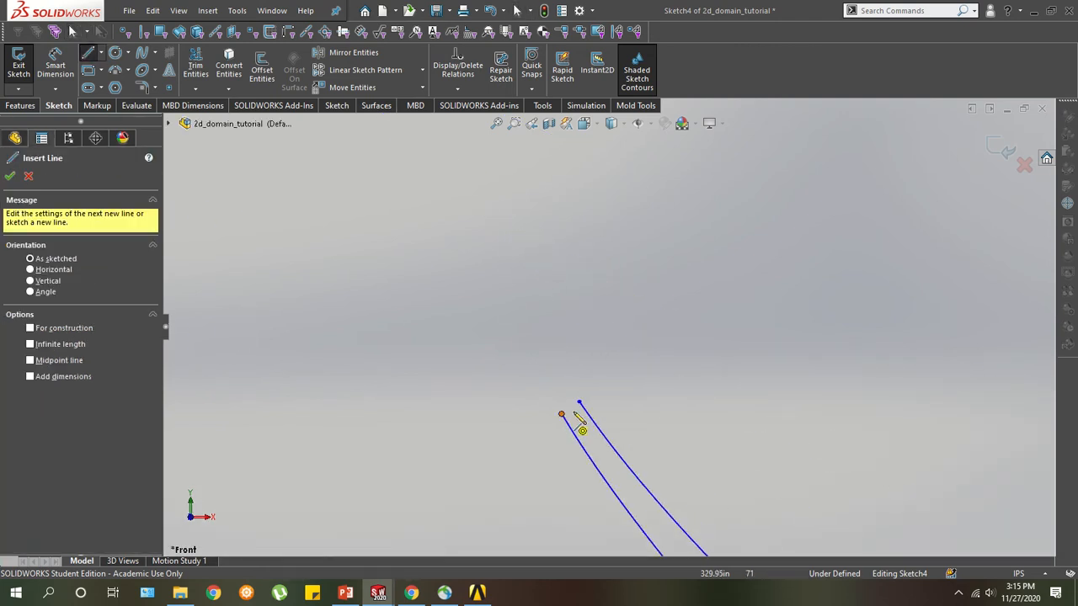
left_click(578, 403)
key("Escape")
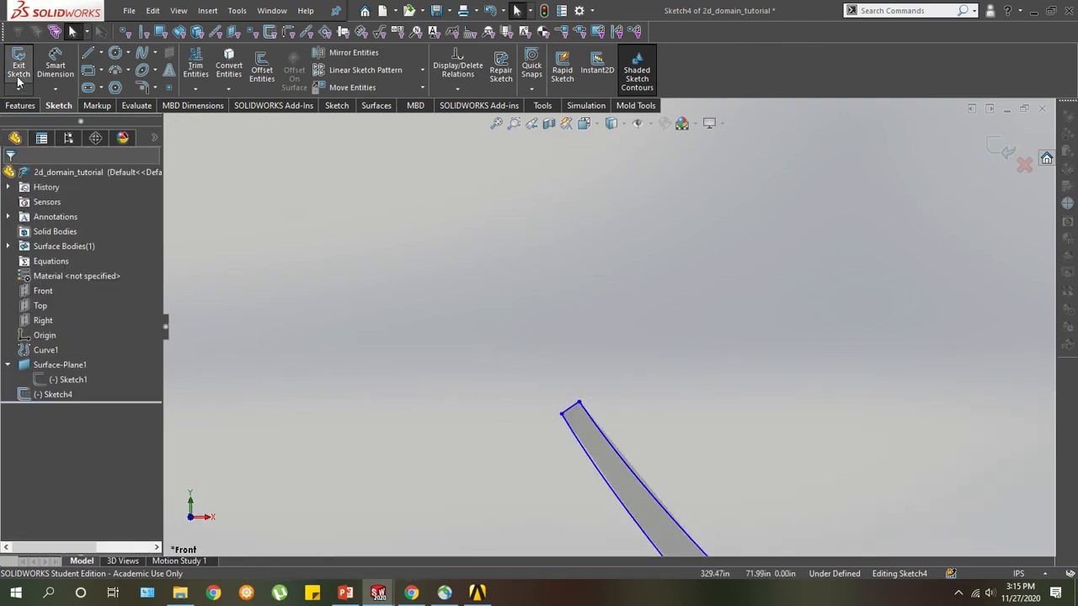
left_click(19, 74)
Create a planar surface bounded by the repaired domain sketch, Sketch4.
scroll(581, 311, "up", 5)
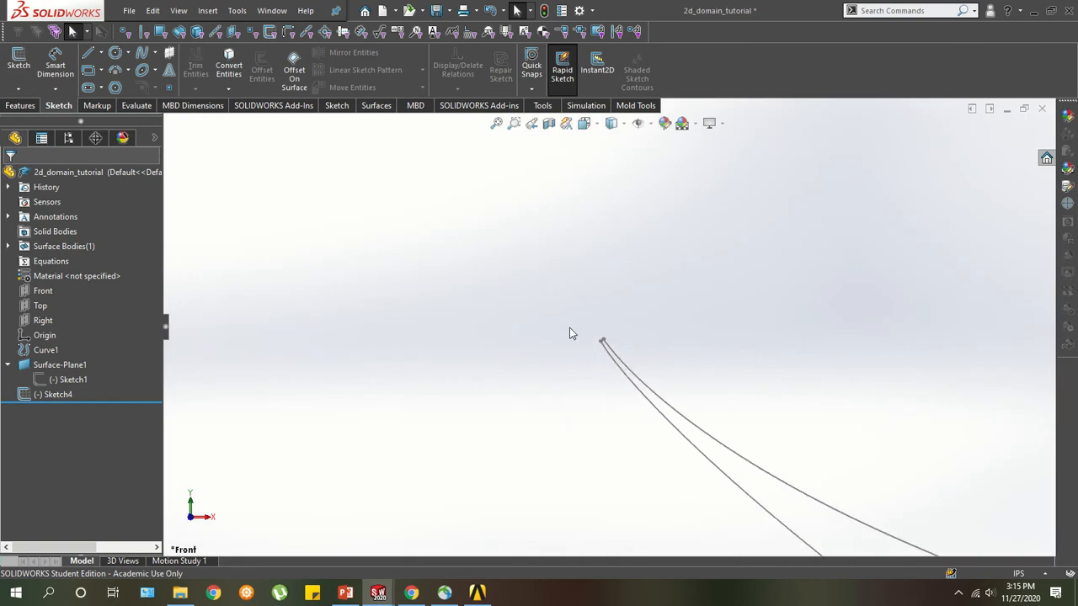
left_click(209, 11)
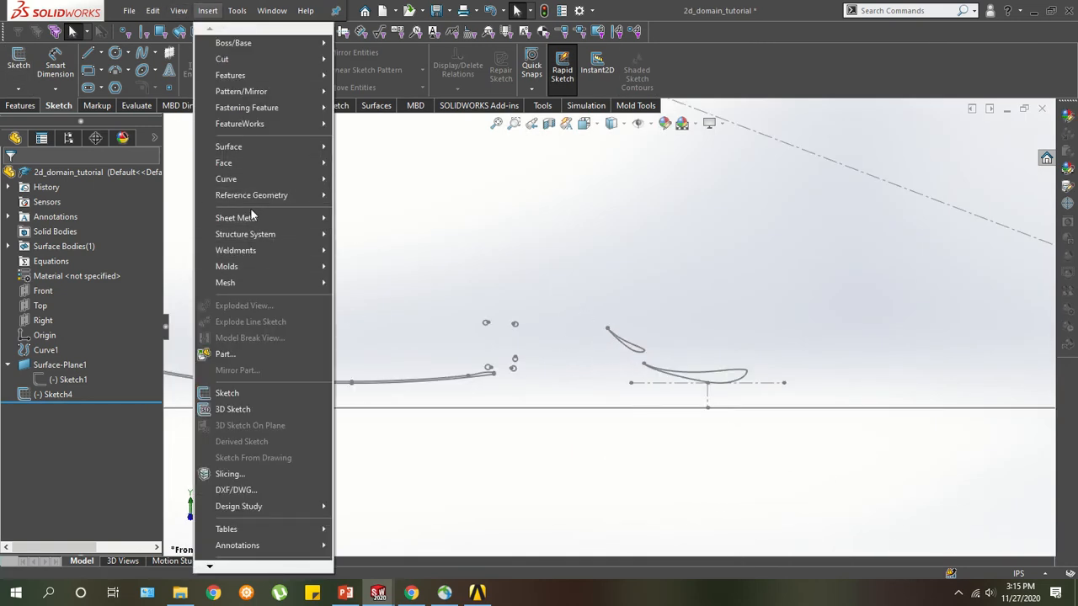
mouse_move(264, 148)
left_click(354, 229)
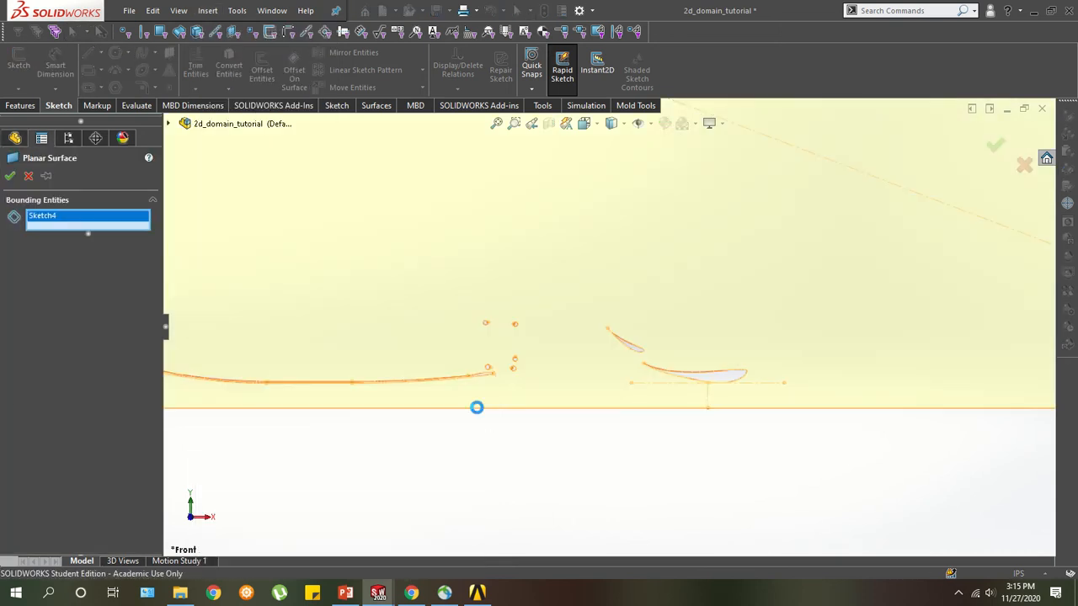
key("Return")
Examine the car cutouts in the new domain surface and the closing edge at the front wing main element's tip.
scroll(553, 424, "up", 7)
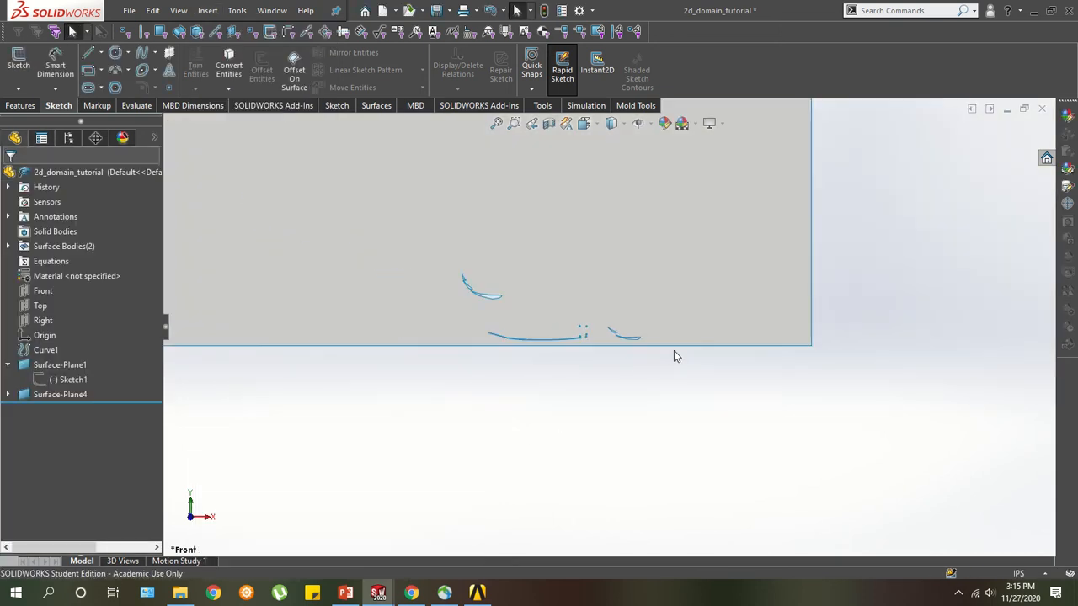
scroll(637, 357, "up", 5)
scroll(573, 335, "down", 9)
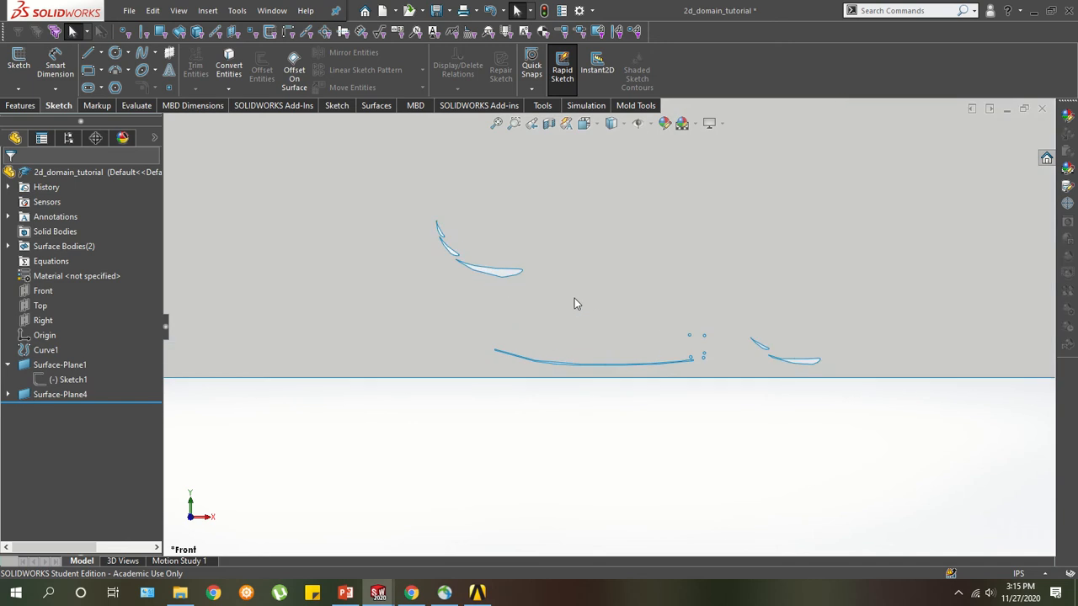
scroll(490, 264, "down", 4)
scroll(510, 274, "up", 5)
scroll(894, 411, "down", 8)
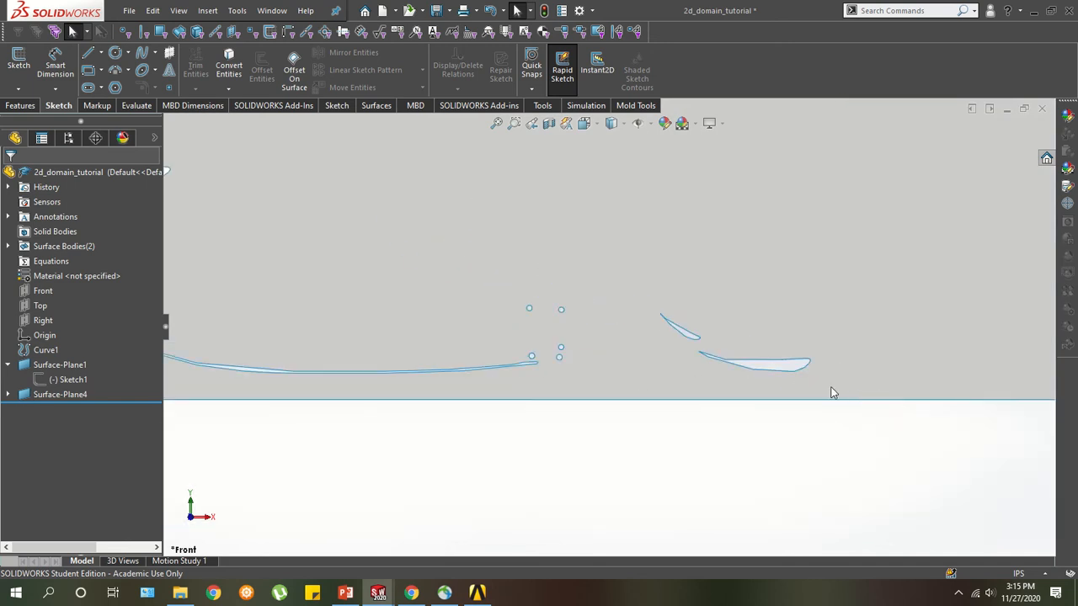
scroll(584, 353, "down", 10)
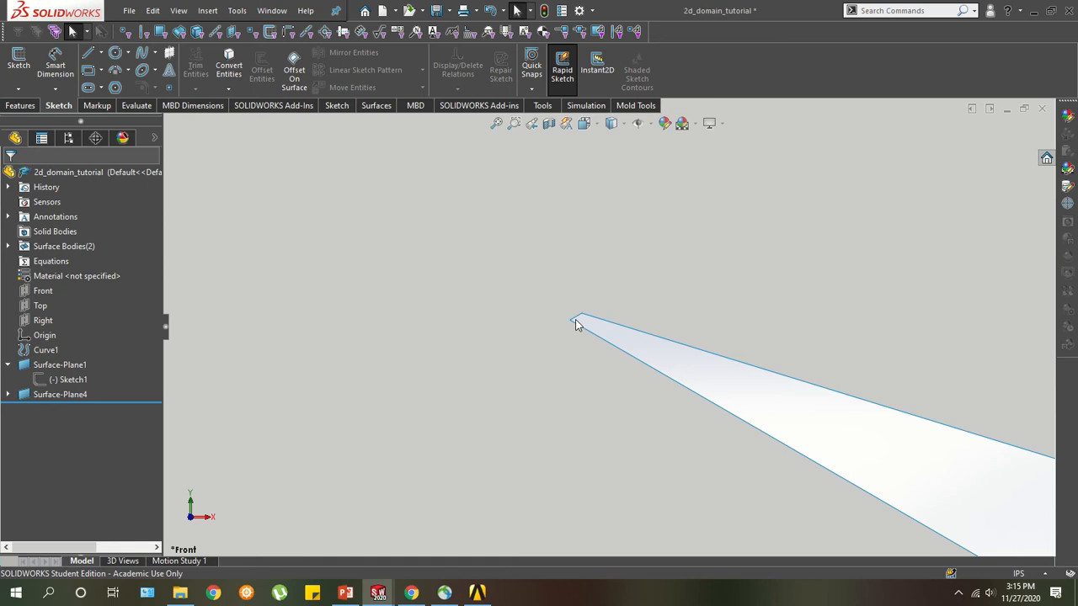
left_click(575, 322)
scroll(575, 322, "up", 10)
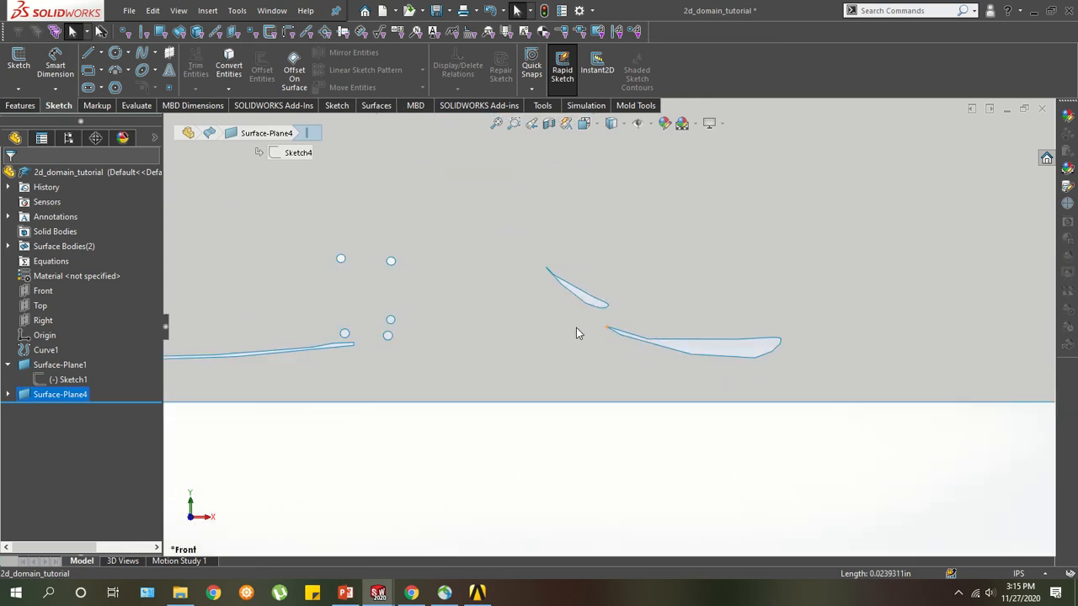
Examine the front wing flap's thin trailing edge and its closing edge, as well as the overall extent of the domain surface.
scroll(589, 305, "down", 3)
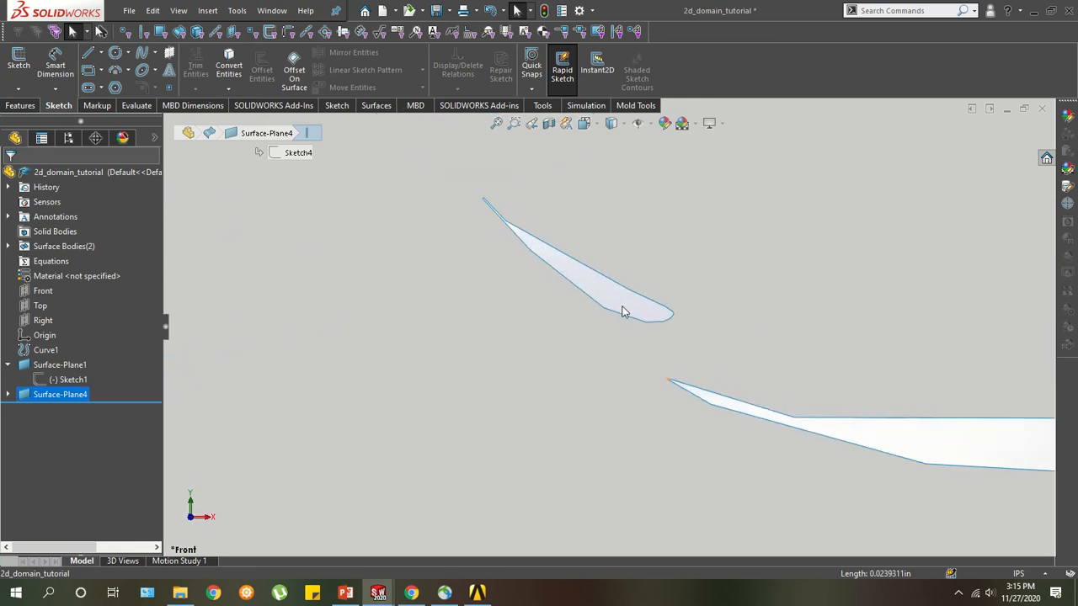
scroll(623, 311, "down", 2)
scroll(608, 308, "up", 1)
scroll(556, 264, "down", 2)
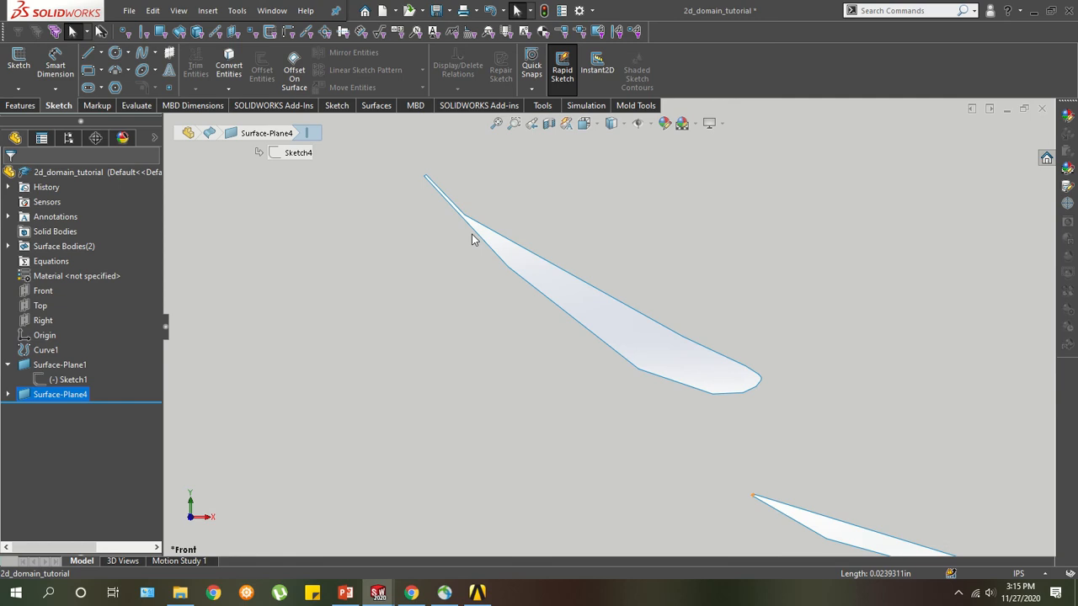
scroll(471, 236, "down", 3)
scroll(482, 229, "down", 2)
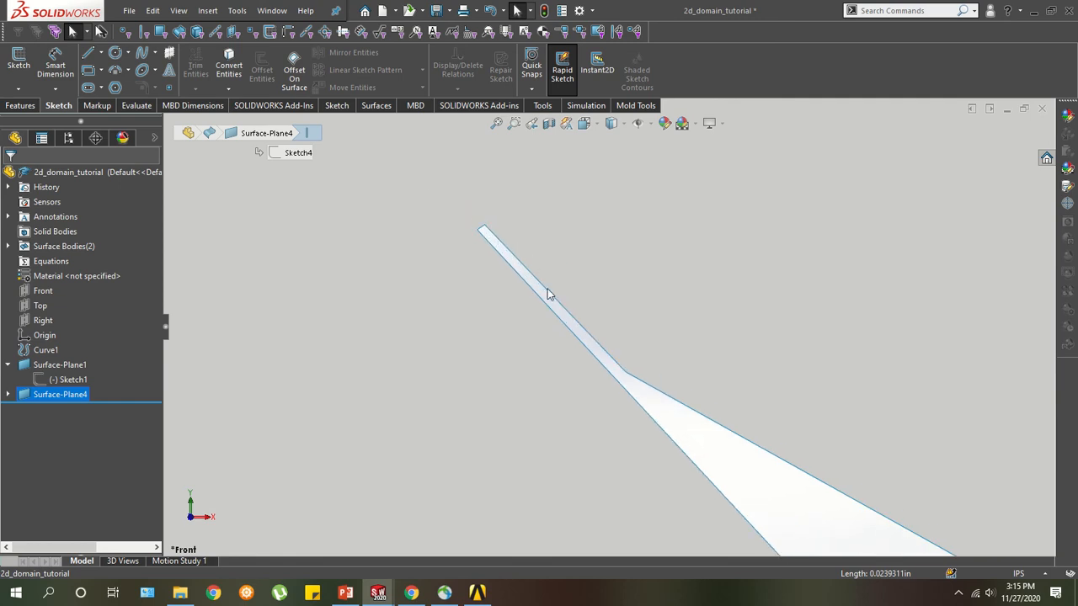
scroll(468, 242, "down", 3)
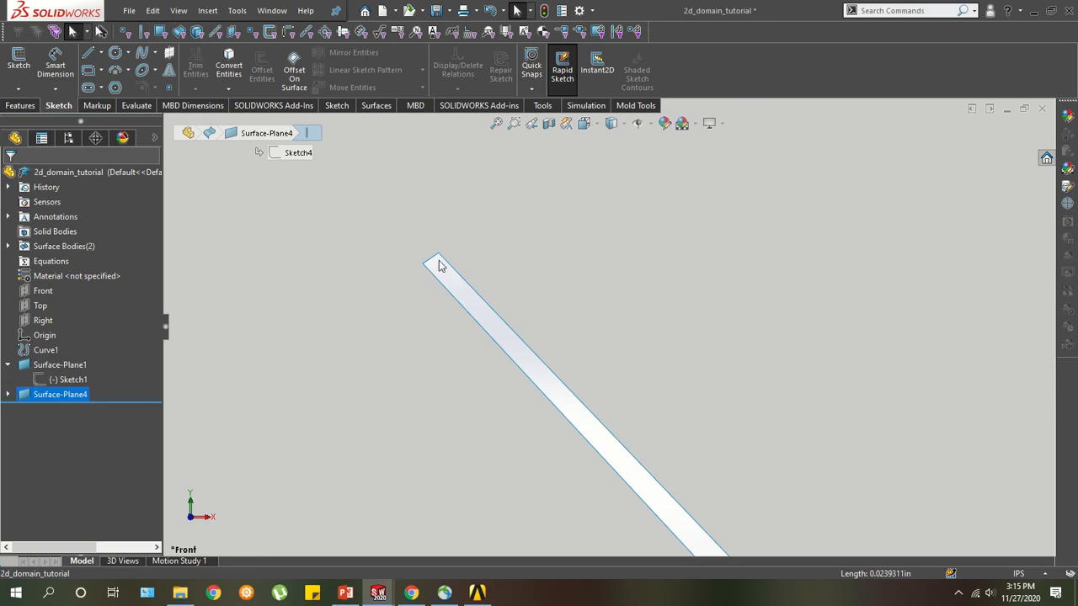
left_click(429, 263)
key("Escape")
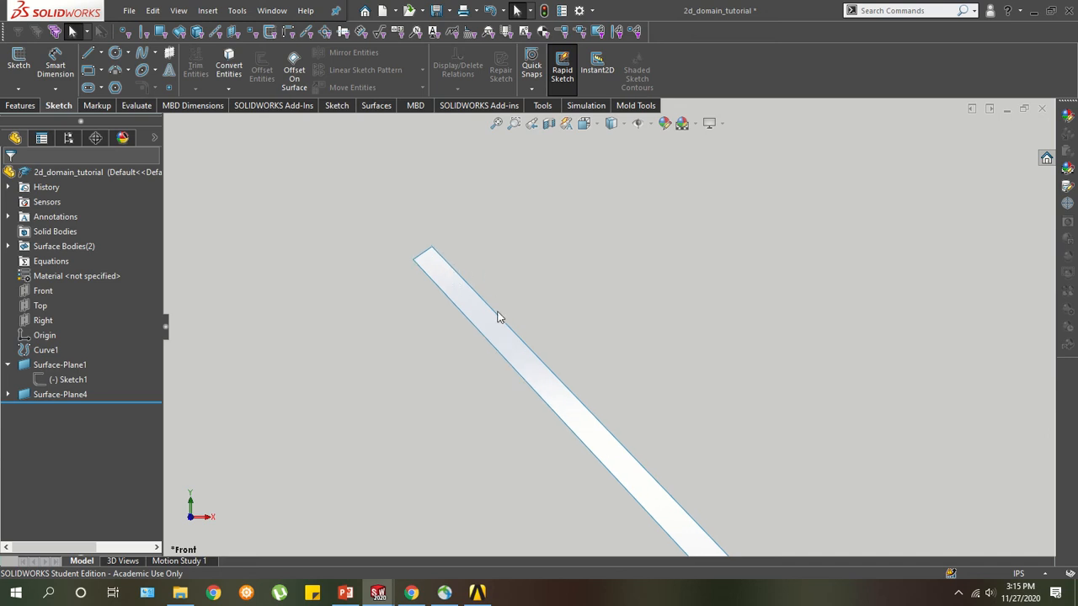
middle_click_drag(497, 315, 704, 425)
scroll(704, 425, "up", 6)
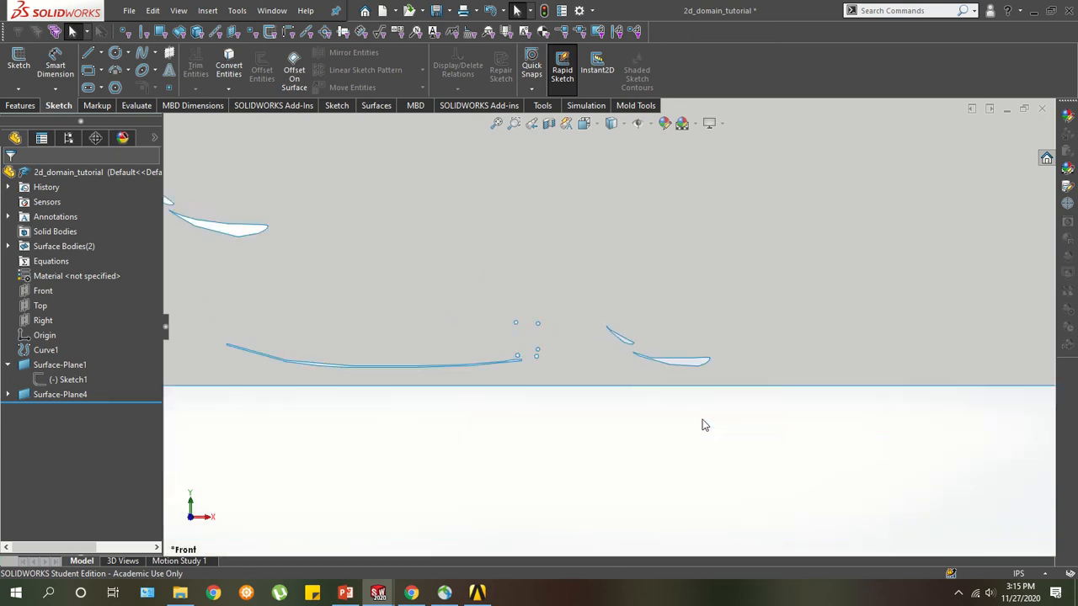
scroll(694, 431, "up", 13)
scroll(562, 250, "down", 3)
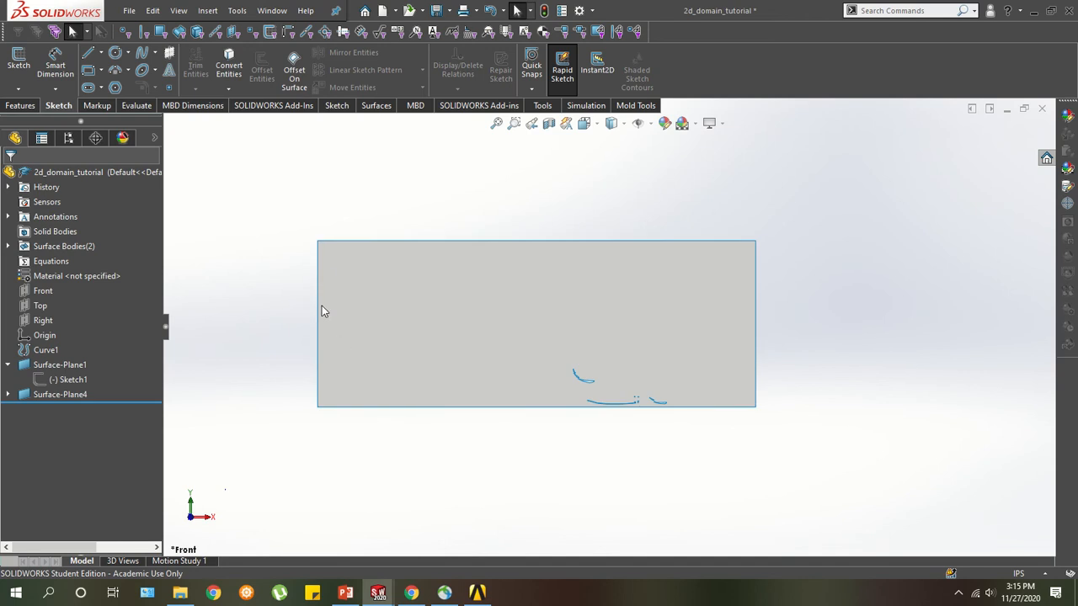
left_click(402, 293)
left_click(271, 318)
Delete the planar surface Surface-Plane4 and its domain sketch, Sketch4.
left_click(65, 390)
key("Delete")
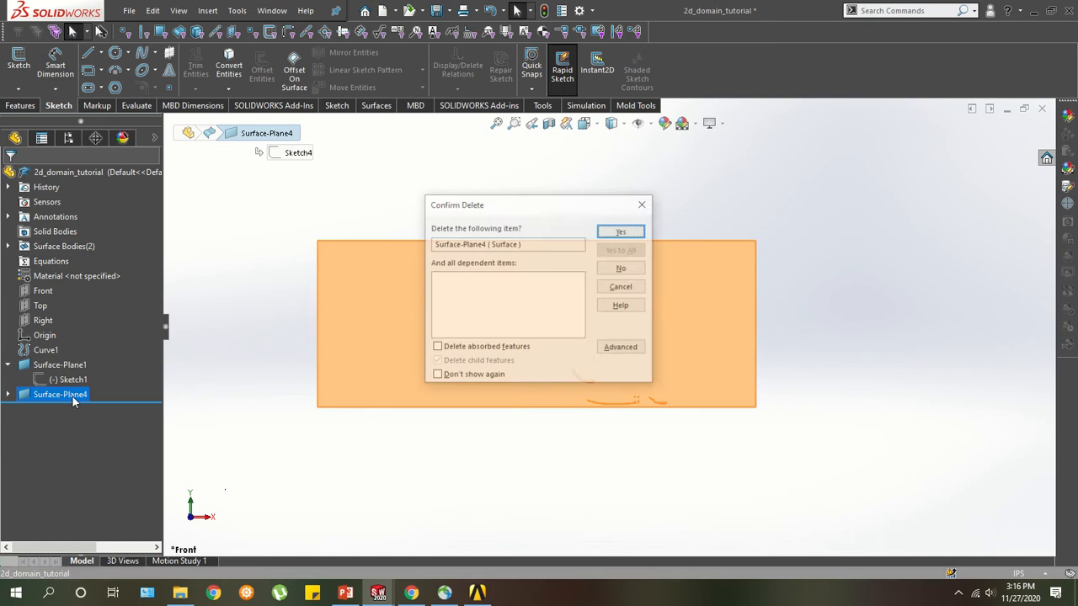
key("Return")
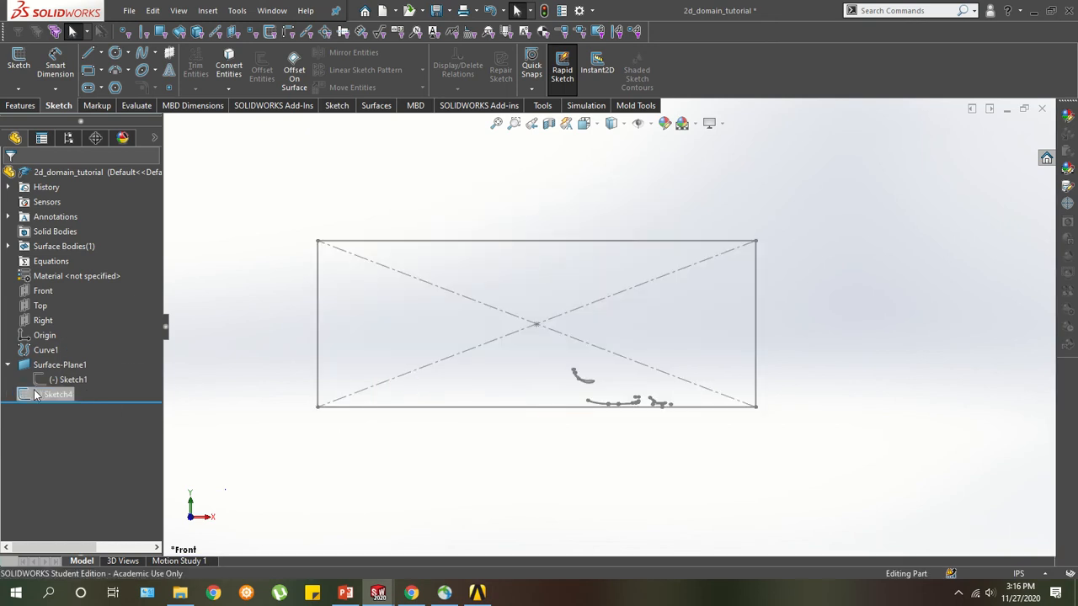
left_click(36, 396)
key("Delete")
key("Return")
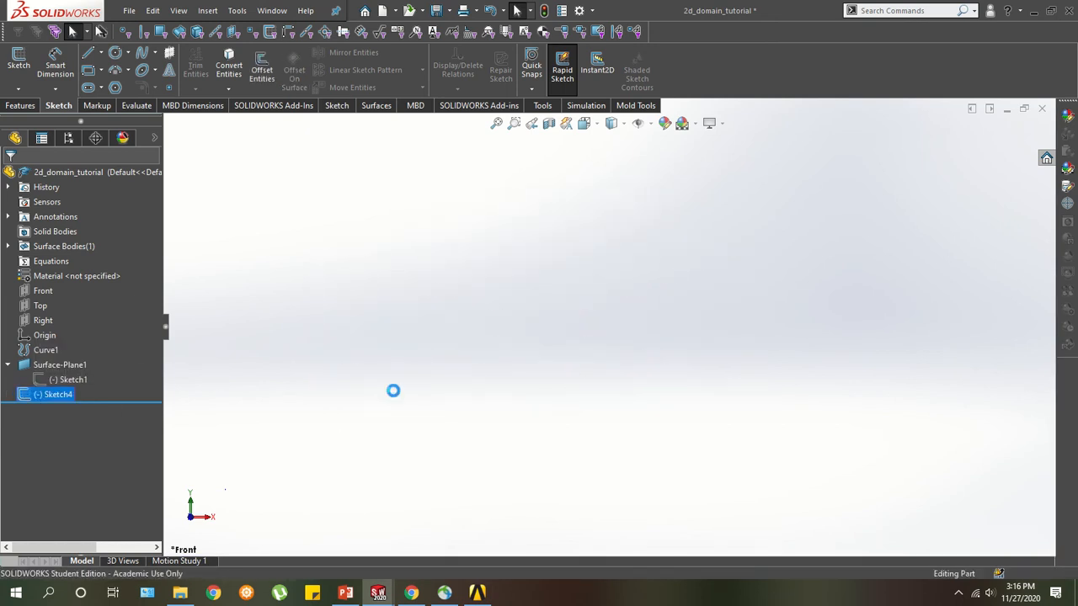
Show the hidden front wing domain surface, Surface-Plane1.
right_click(71, 365)
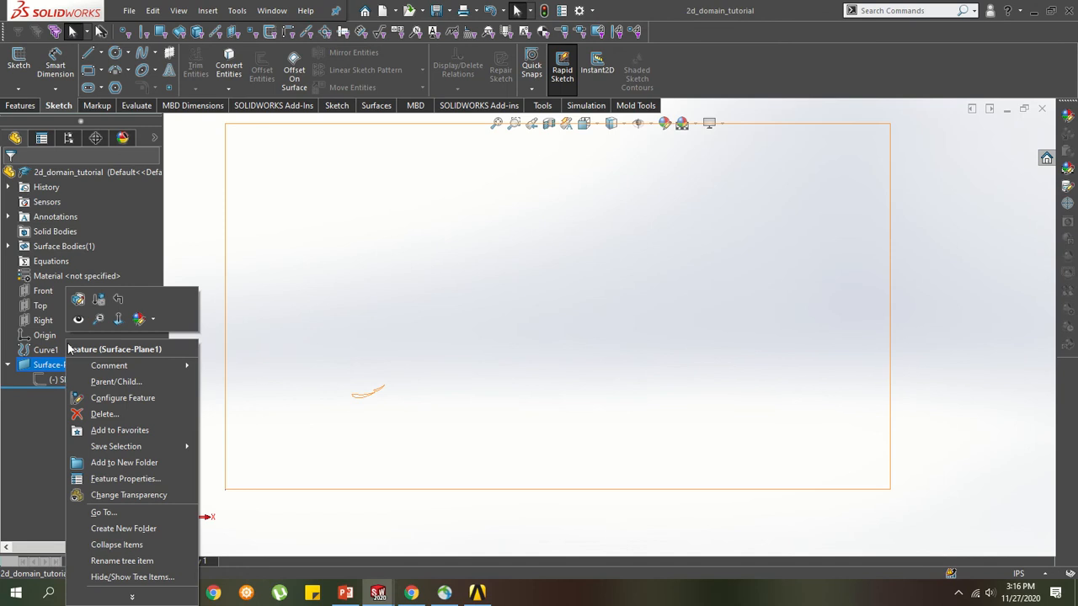
left_click(69, 319)
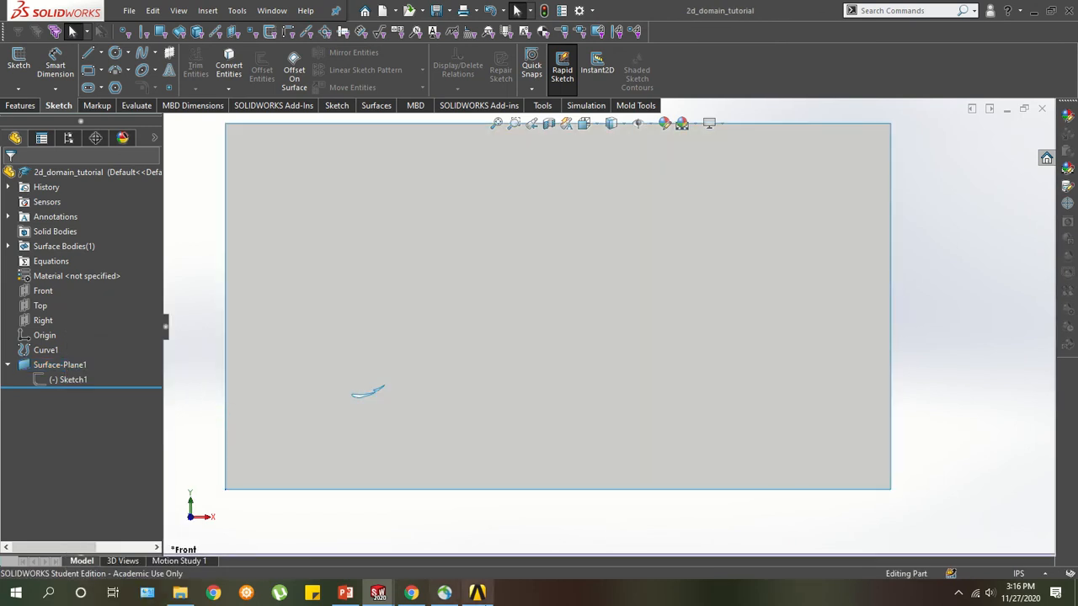
Switch to ANSYS Workbench, check the VPN connection, and delete the existing 2D_Tutorial Fluid Flow (Fluent) system from the project.
left_click(477, 594)
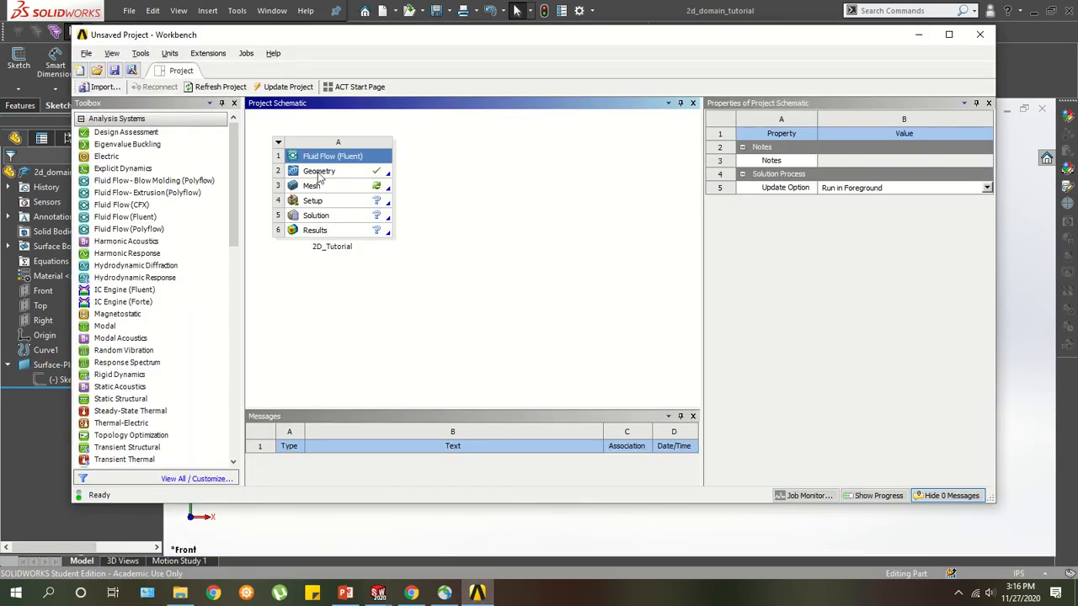
right_click(286, 156)
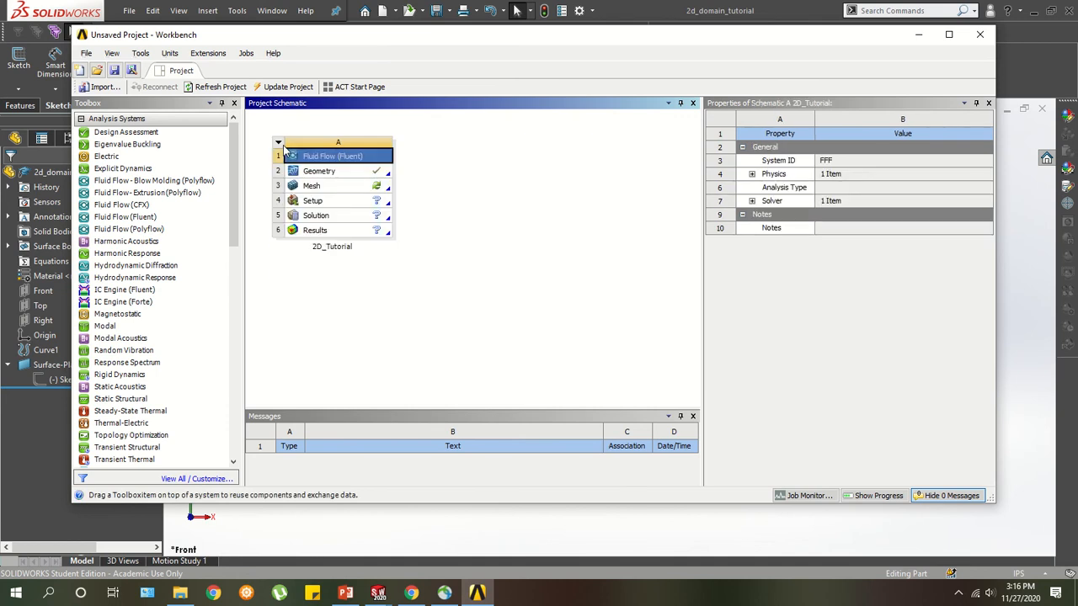
left_click(306, 224)
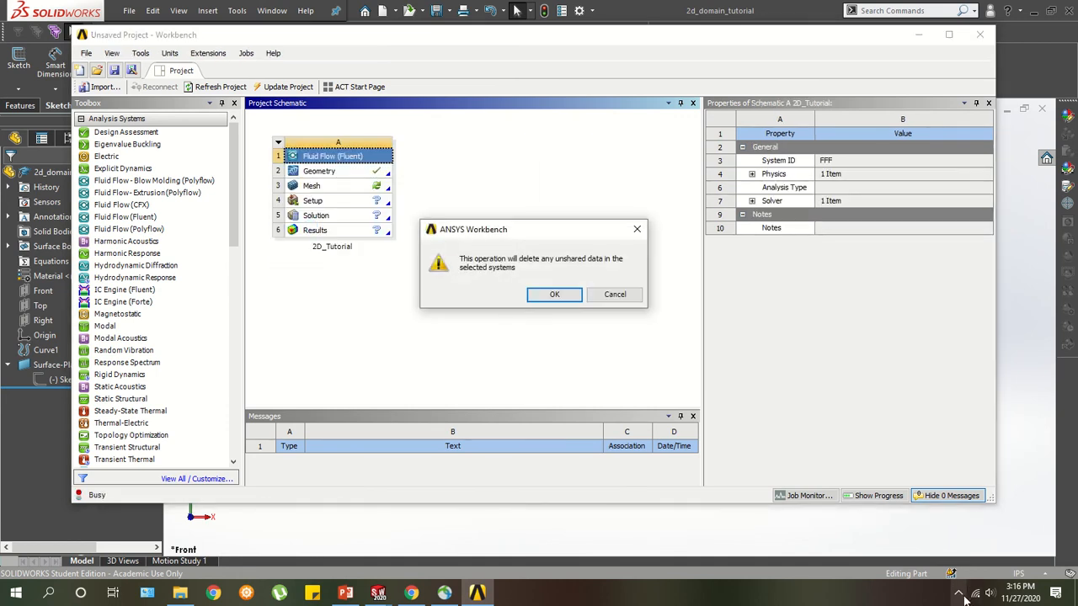
left_click(958, 593)
left_click(972, 512)
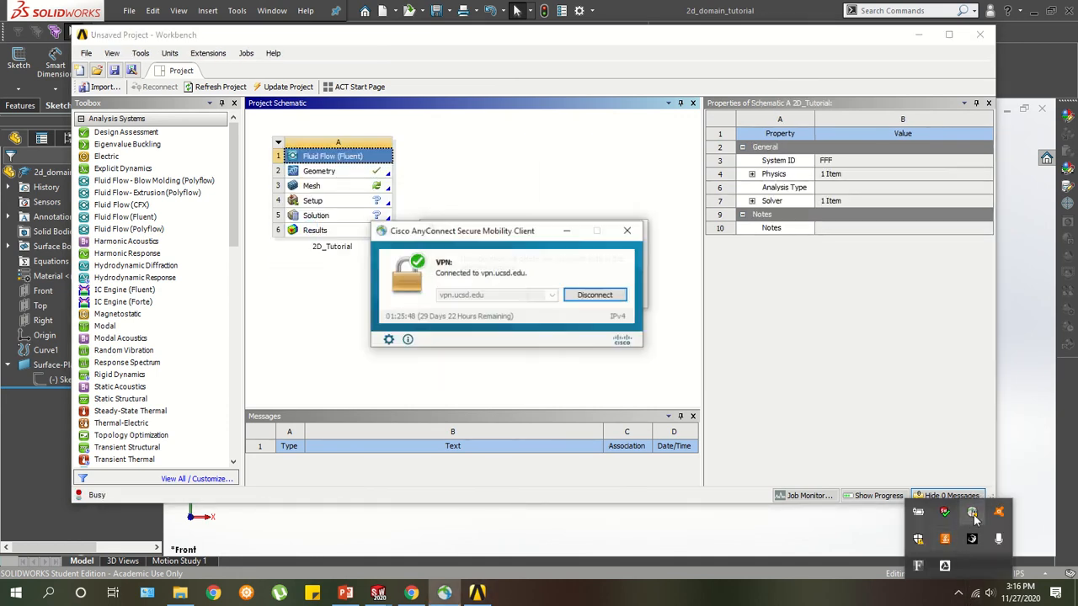
left_click(629, 223)
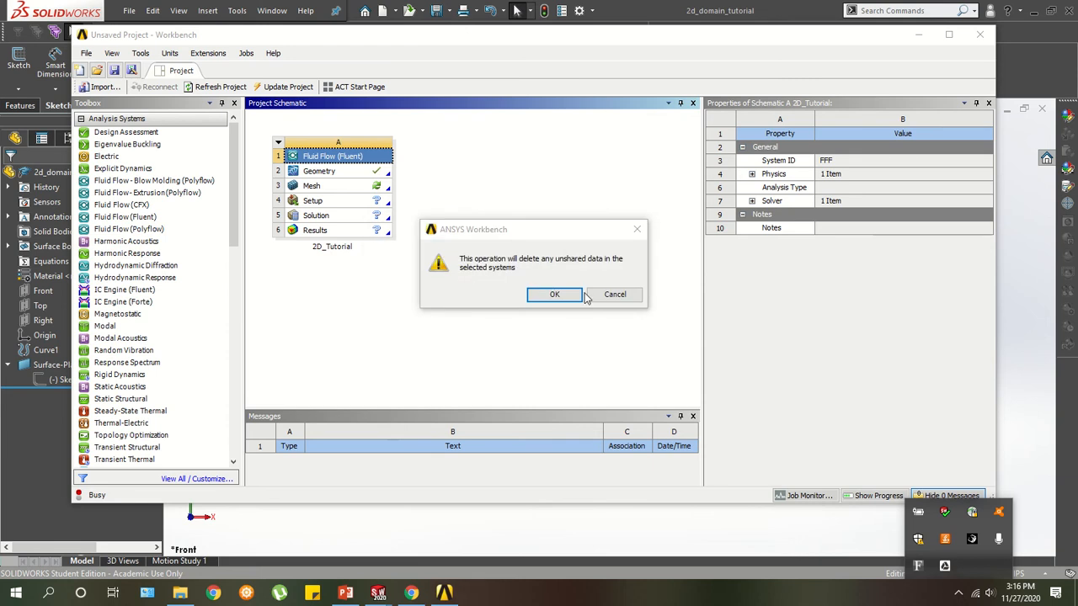
left_click(555, 295)
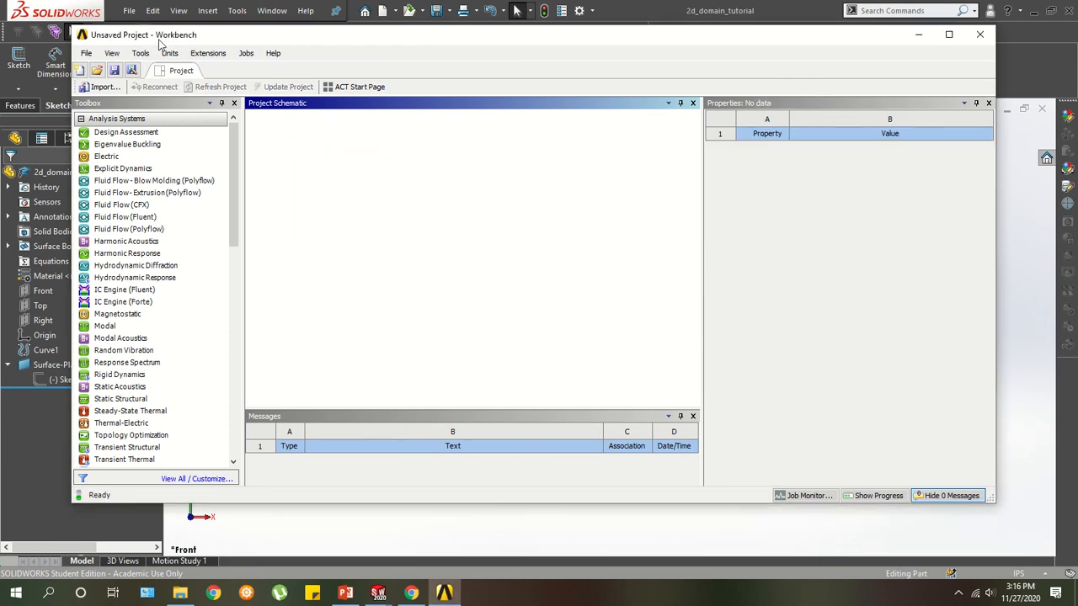
Find Workbench 2019 R1 through the system search and launch it.
key("super")
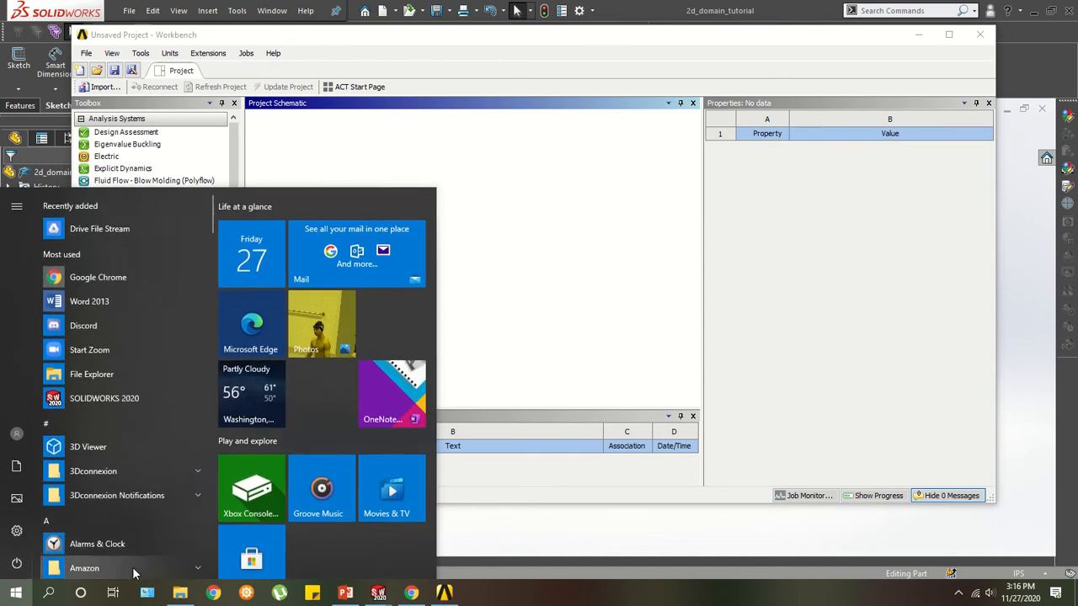
type("fluent")
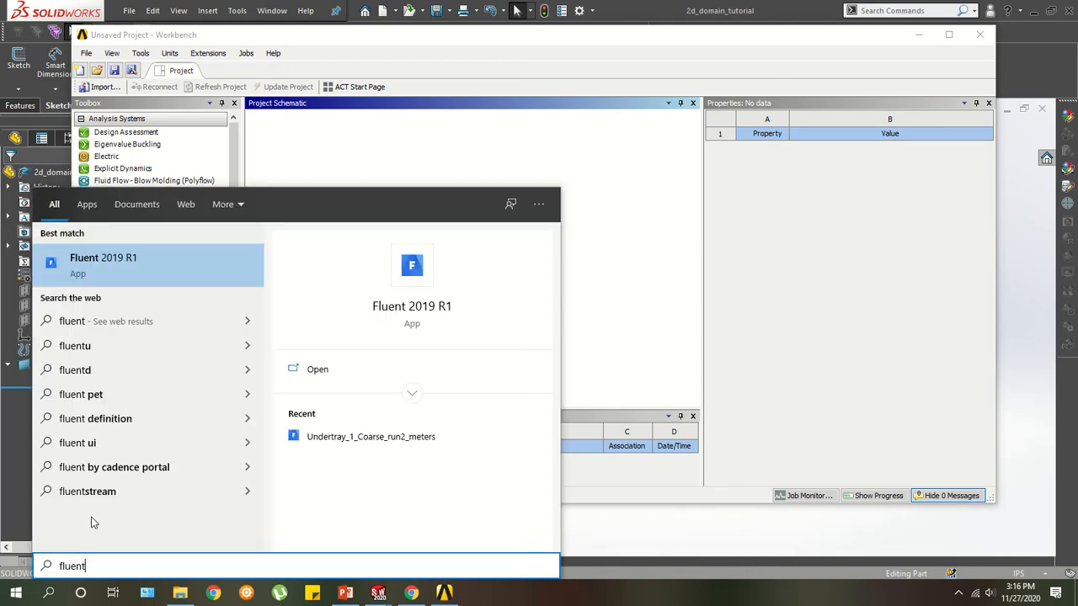
key("BackSpace")
key("BackSpace")
key("BackSpace")
key("BackSpace")
key("BackSpace")
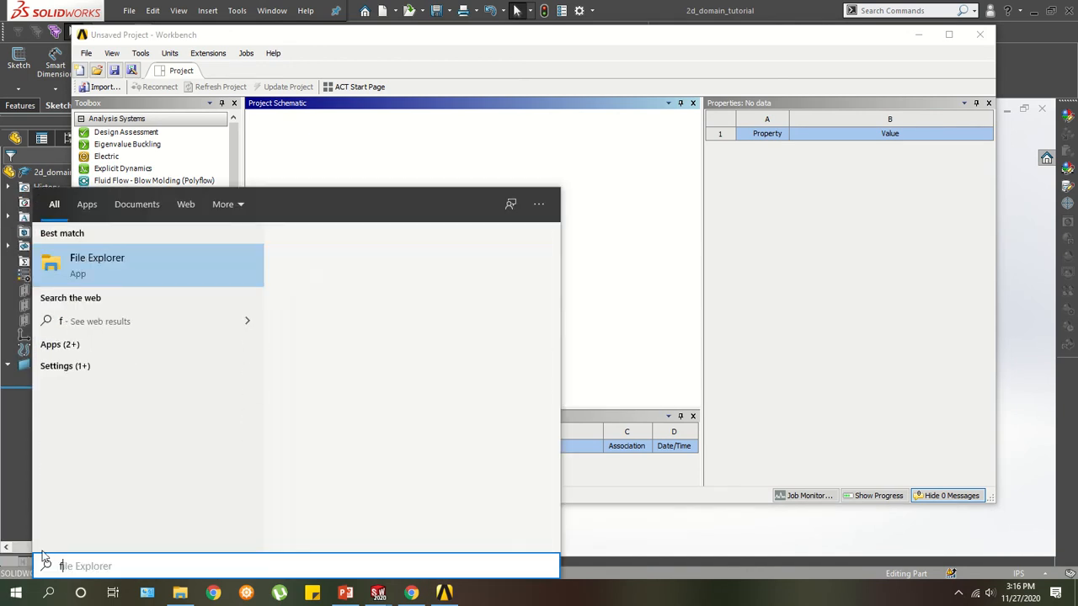
key("BackSpace")
type("work")
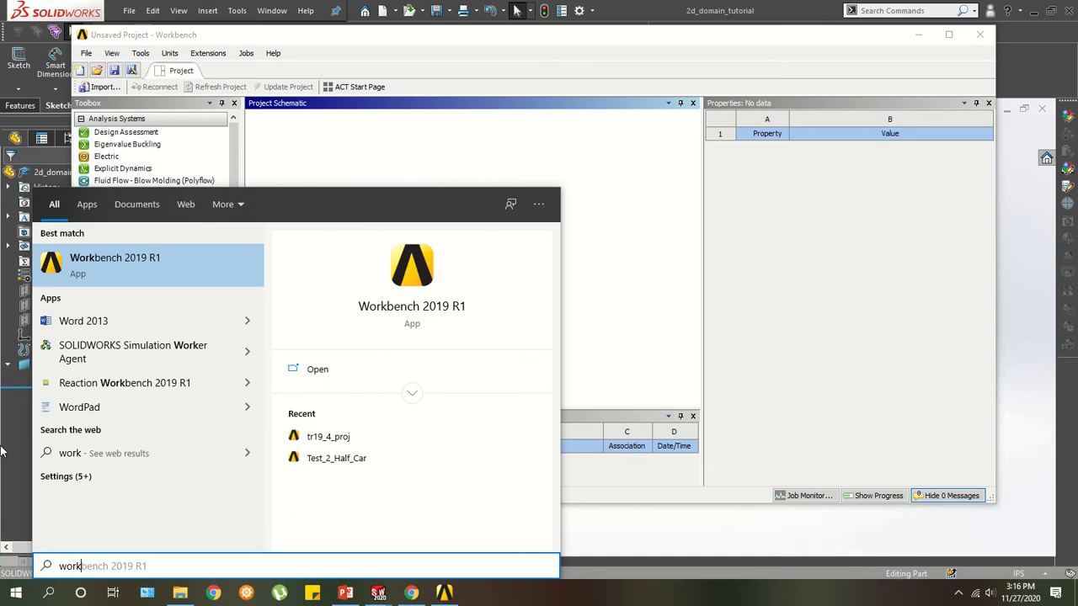
key("Return")
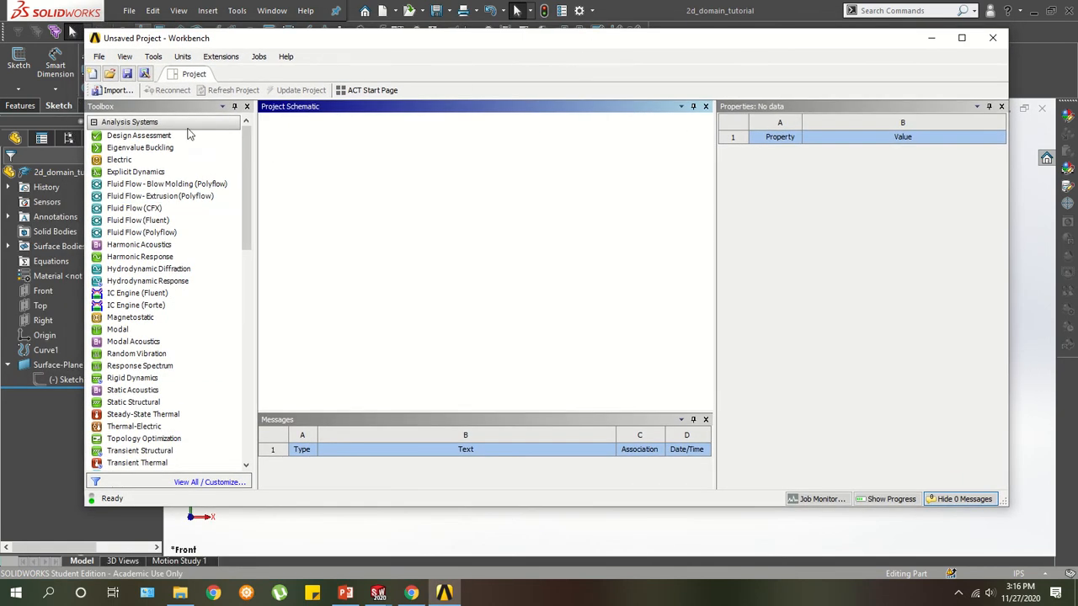
Look through the available component systems, including the standalone Fluent and Mesh components.
scroll(159, 244, "down", 10)
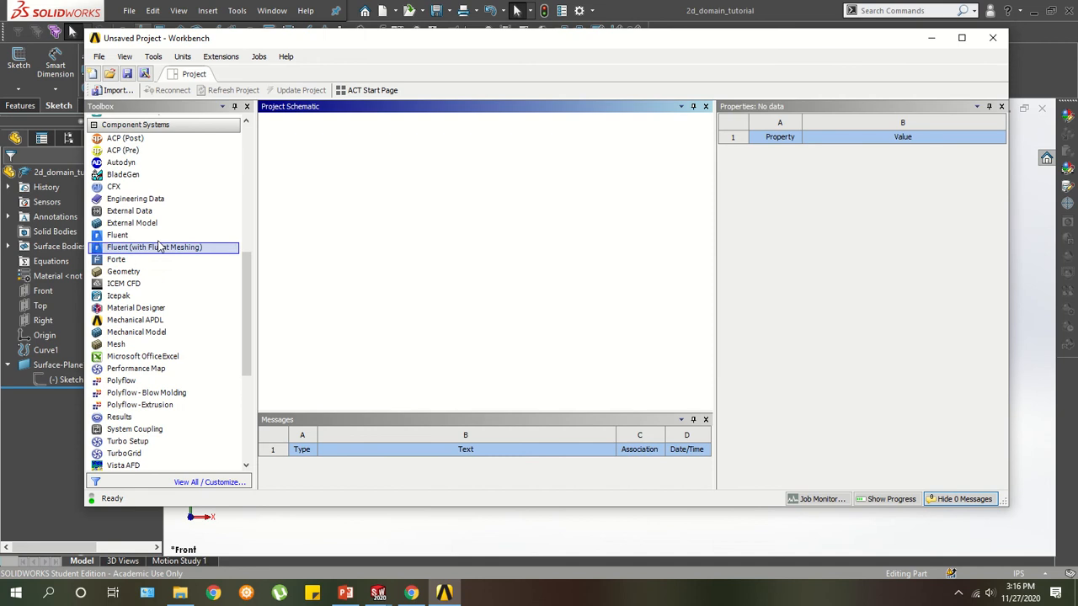
left_click(130, 236)
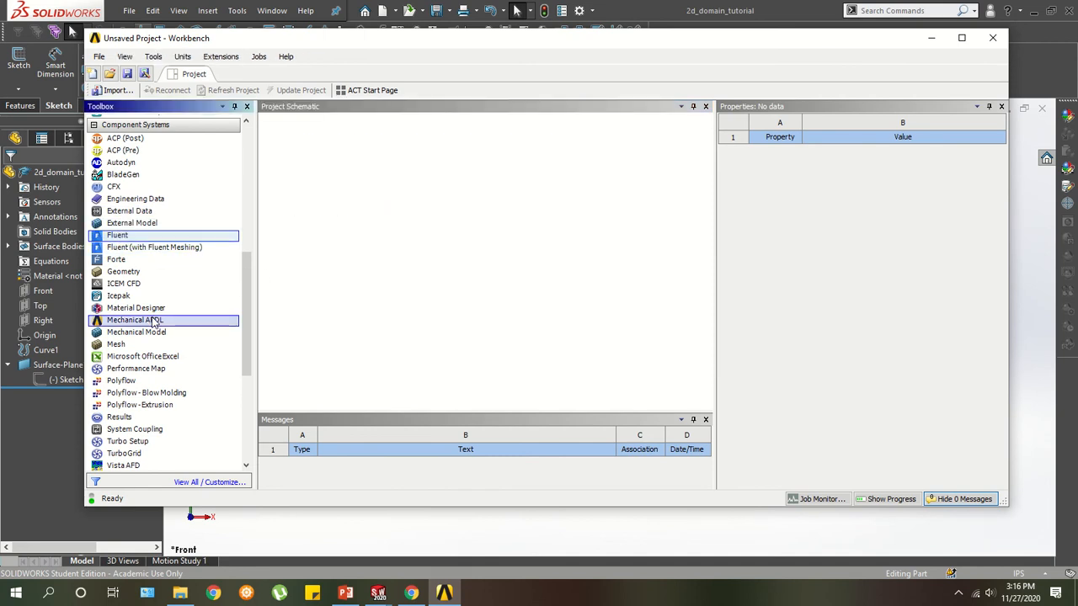
left_click_drag(249, 288, 246, 329)
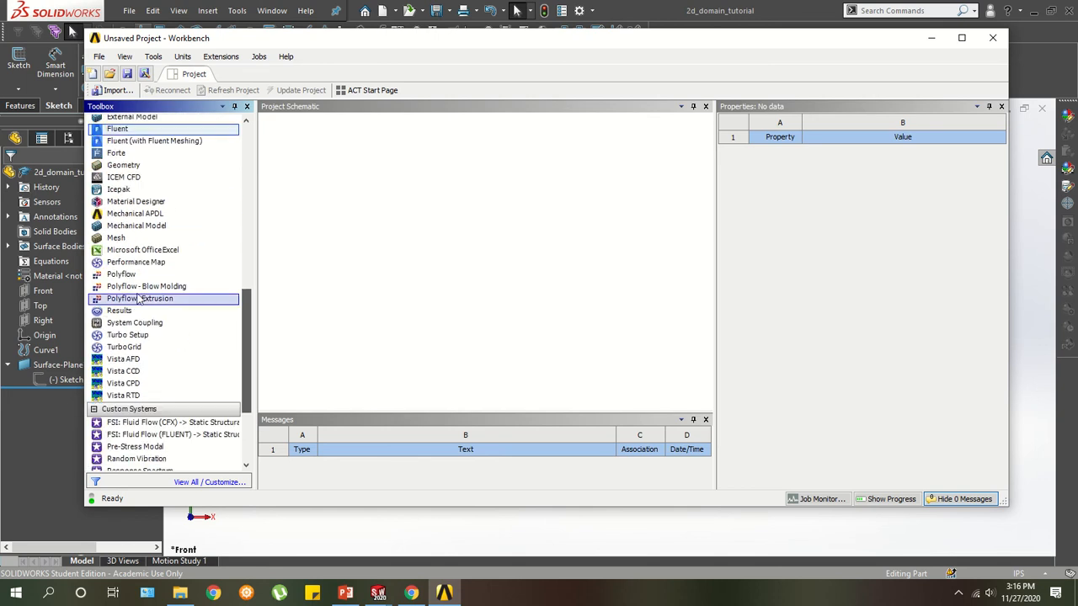
left_click(105, 242)
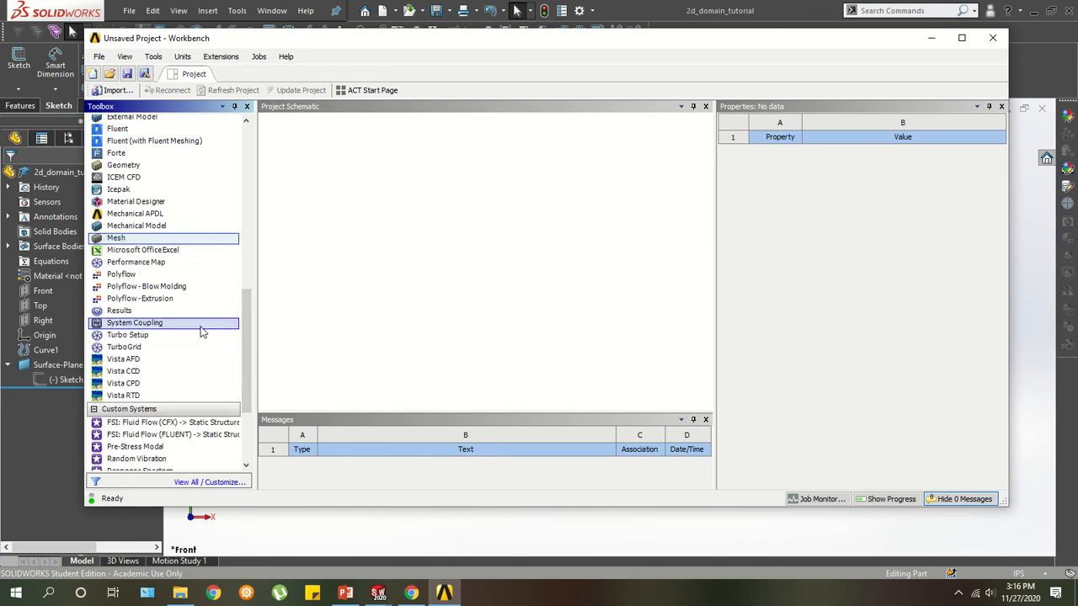
left_click_drag(243, 318, 244, 264)
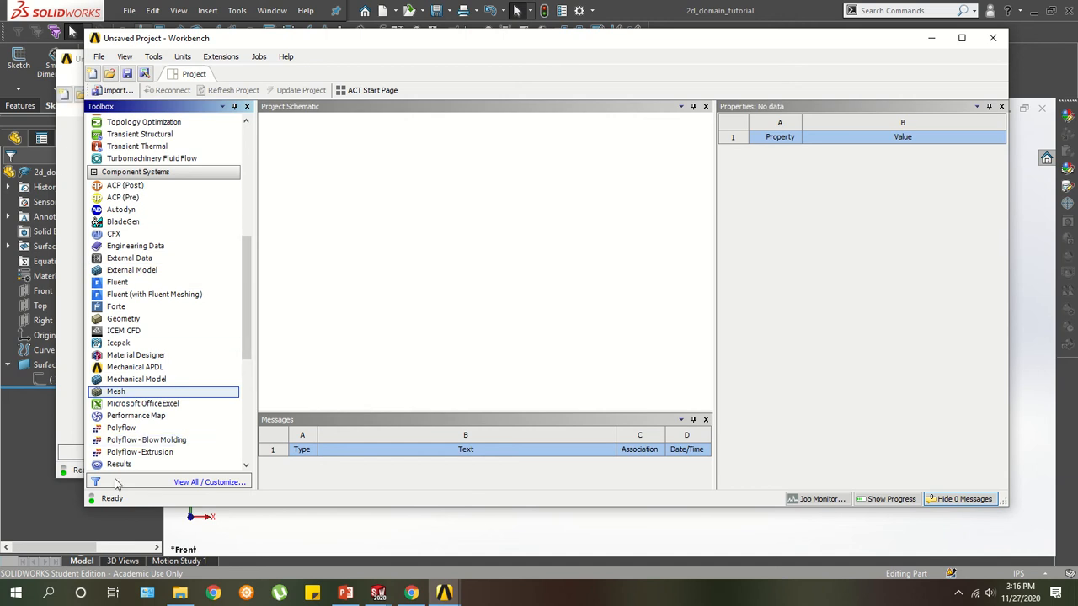
Close the extra Workbench window.
left_click(67, 61)
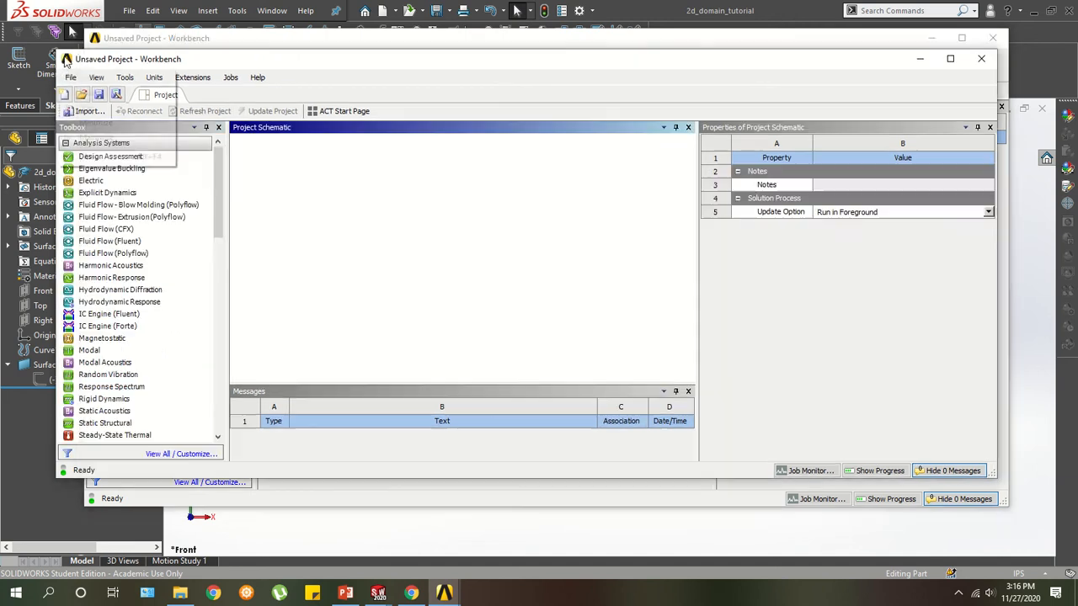
left_click(980, 58)
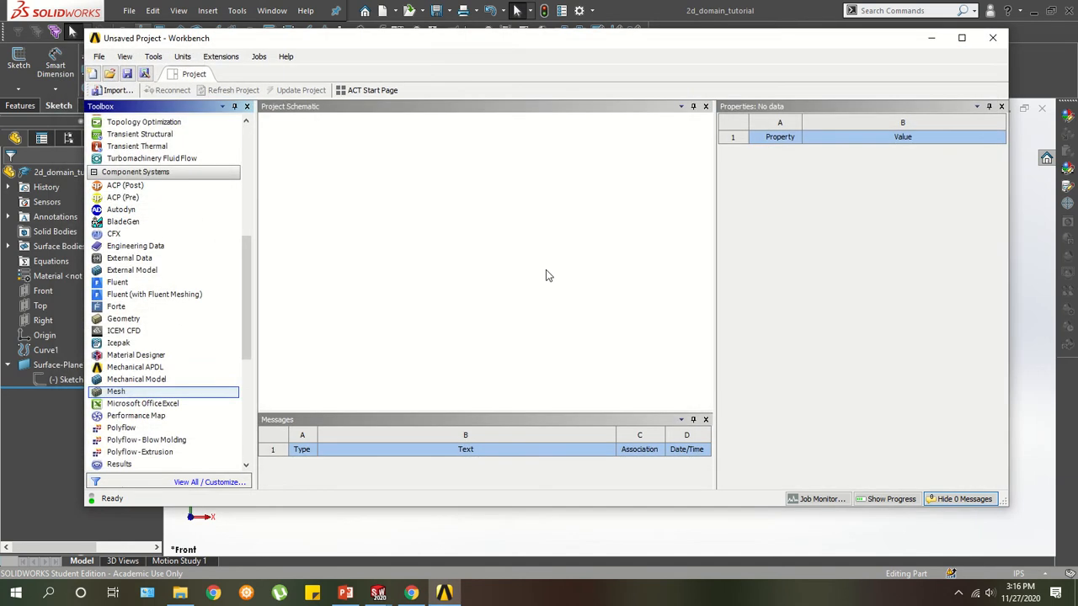
Add a Fluid Flow (Fluent) analysis system to the empty project schematic.
scroll(219, 307, "up", 10)
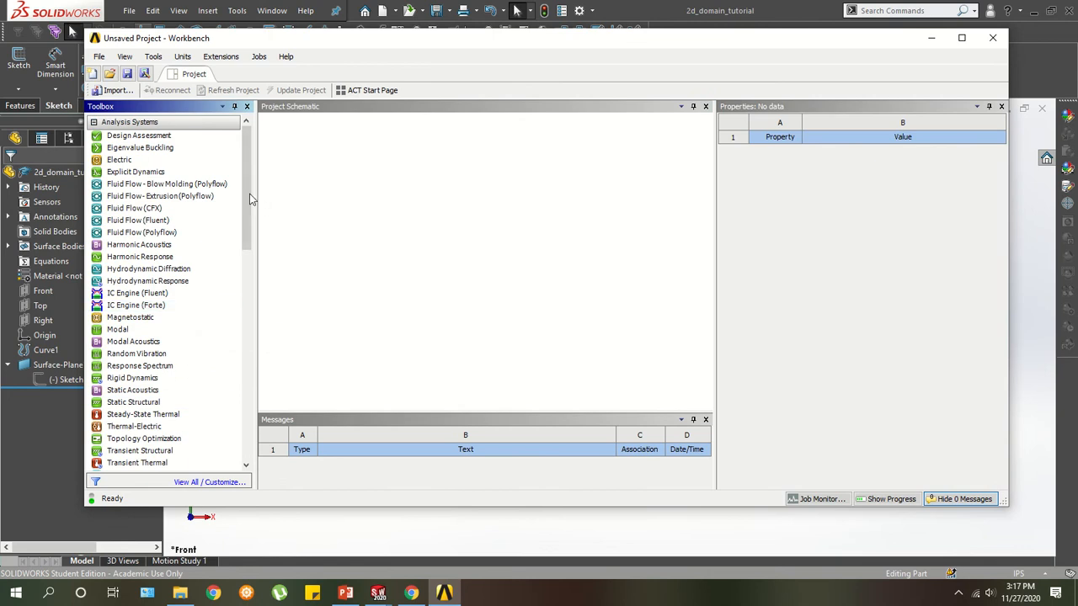
scroll(252, 206, "down", 2)
scroll(253, 206, "up", 2)
scroll(169, 229, "down", 8)
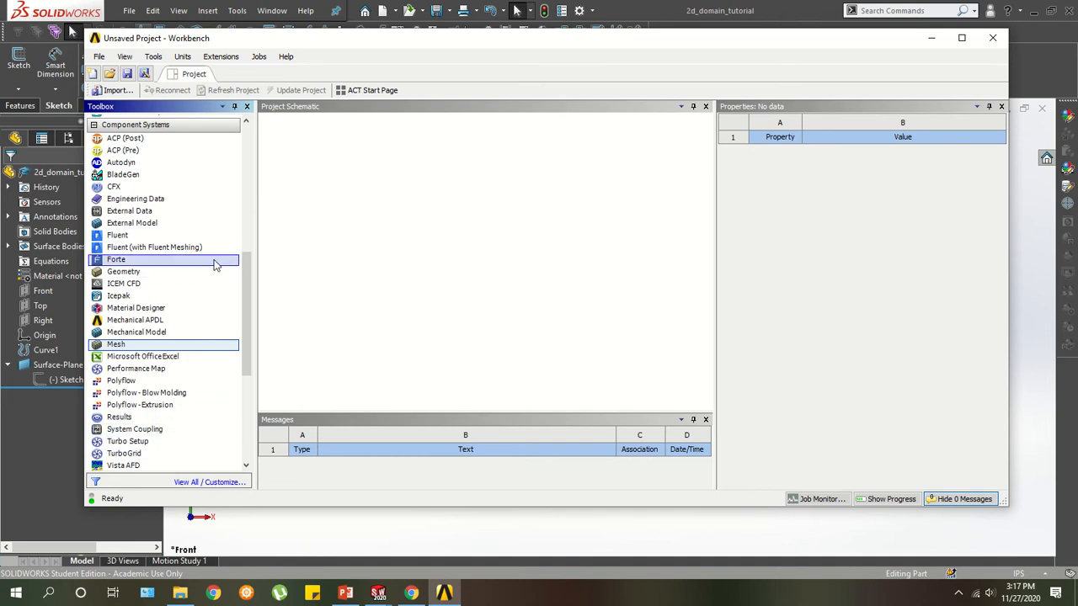
left_click_drag(243, 264, 245, 136)
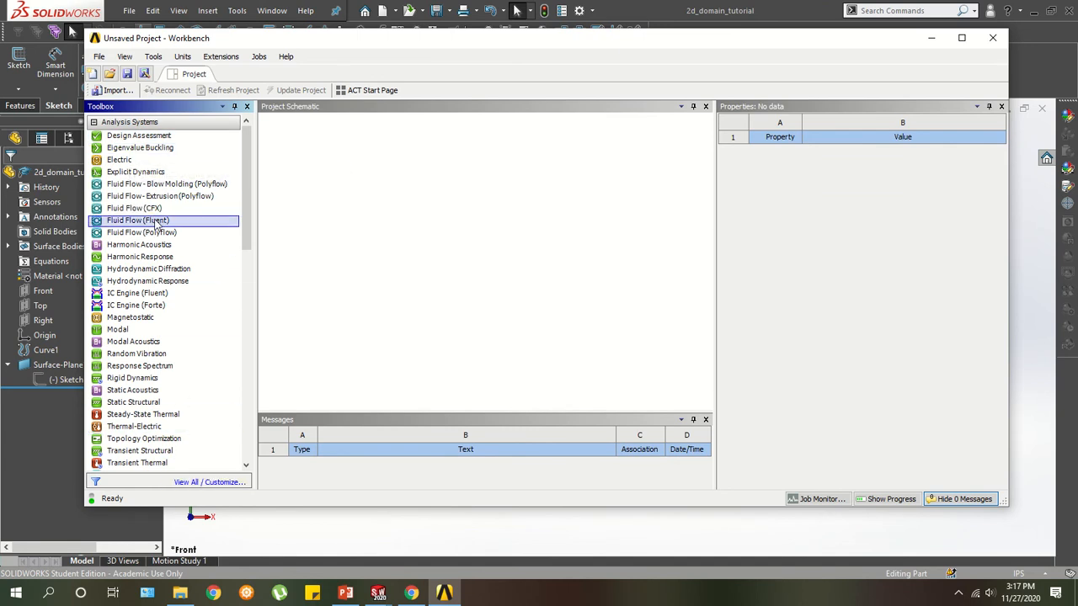
left_click_drag(122, 228, 335, 181)
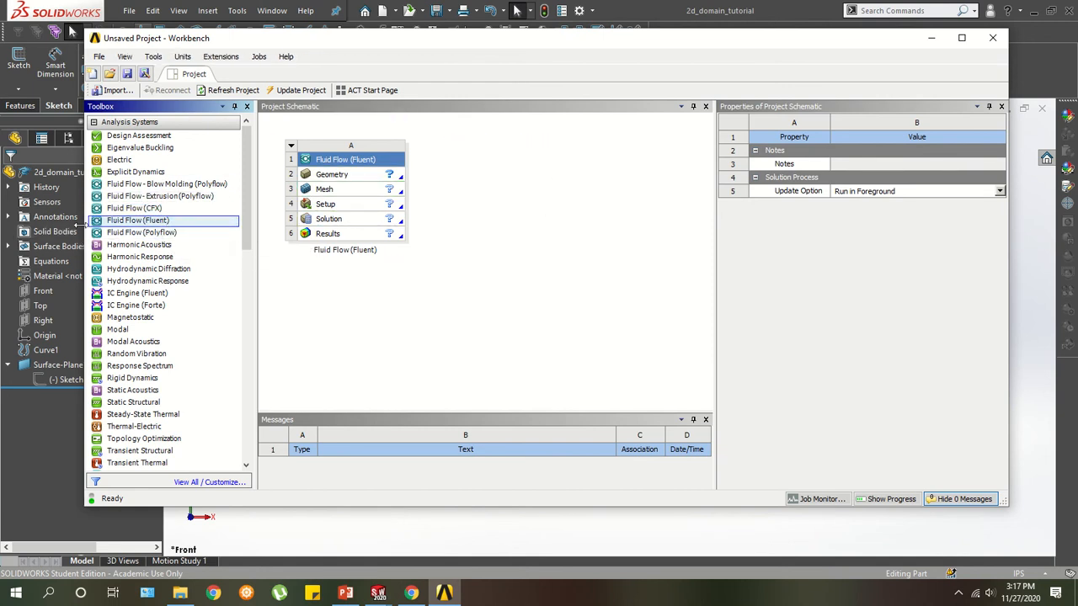
mouse_move(82, 217)
left_mouse_down()
mouse_move(64, 217)
mouse_move(103, 218)
left_mouse_up()
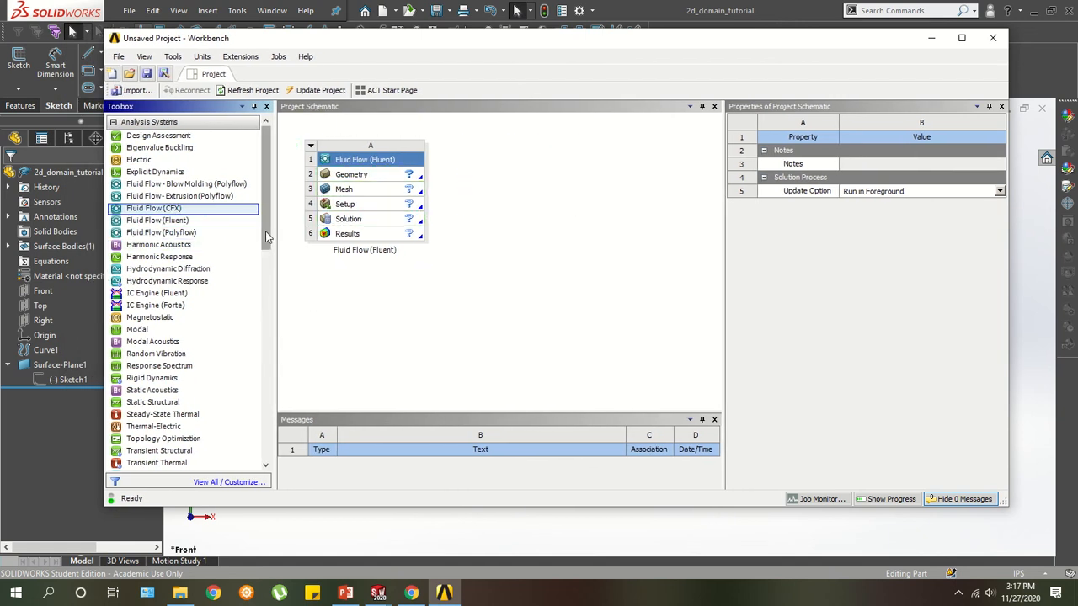
Look through the other available analysis systems, such as Fluid Flow (CFX), Static Structural and Modal.
left_click_drag(266, 233, 284, 188)
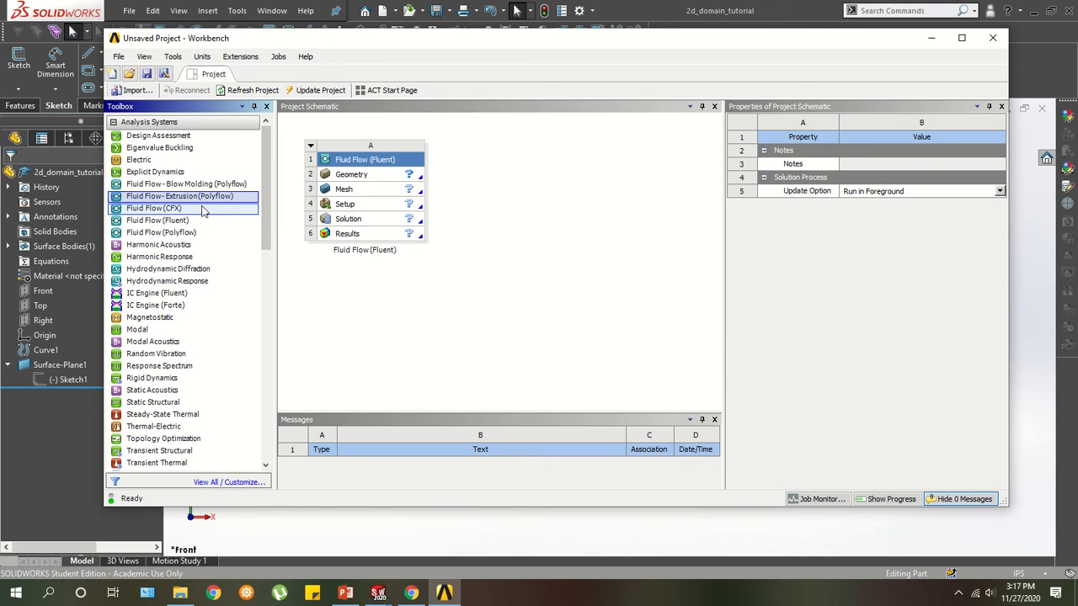
left_click(175, 208)
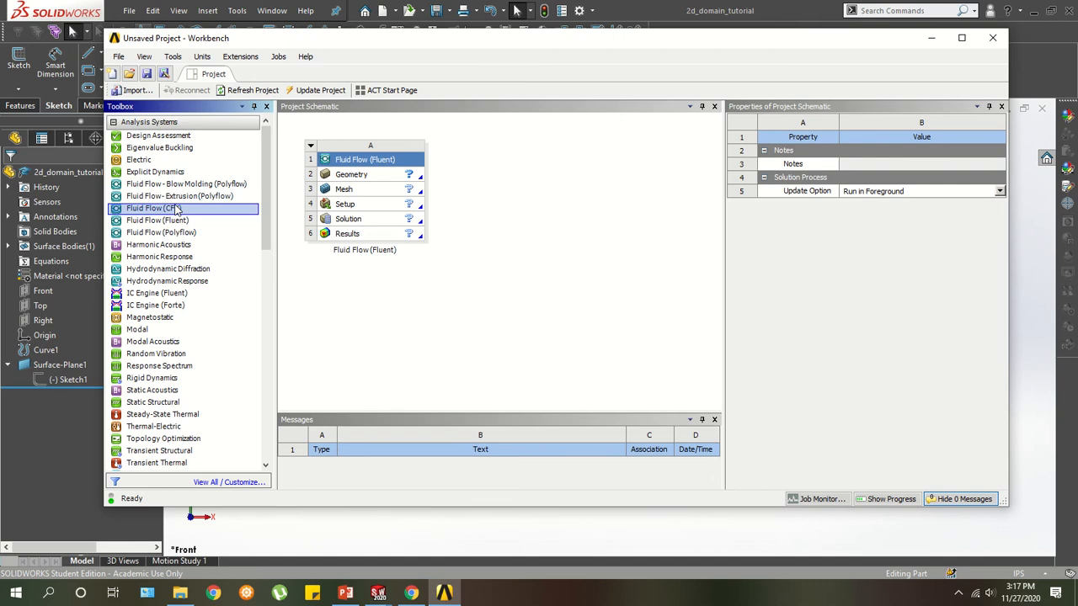
scroll(177, 210, "down", 2)
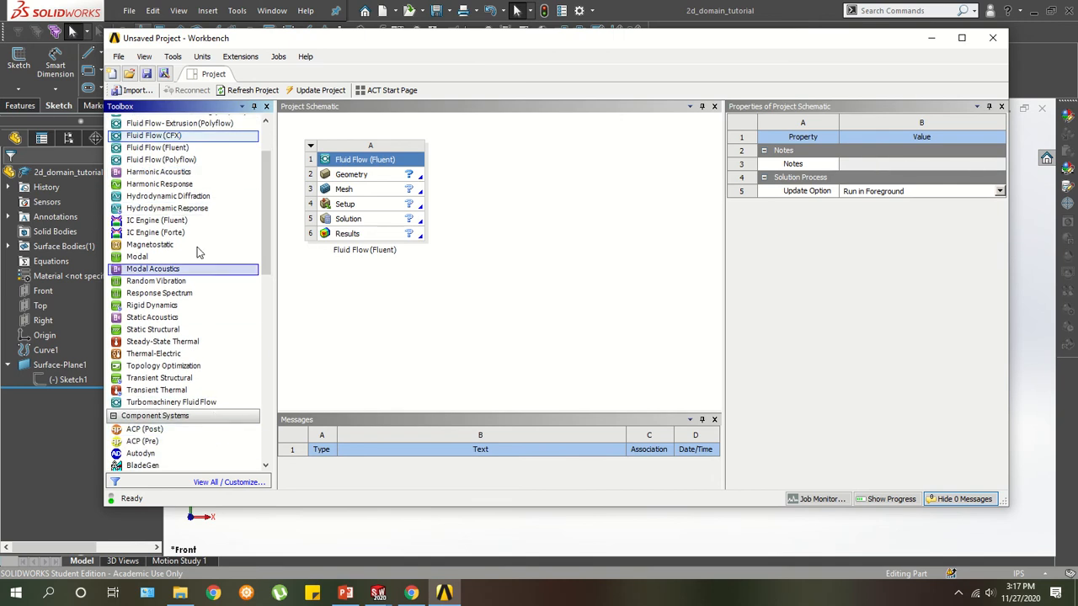
left_click(169, 329)
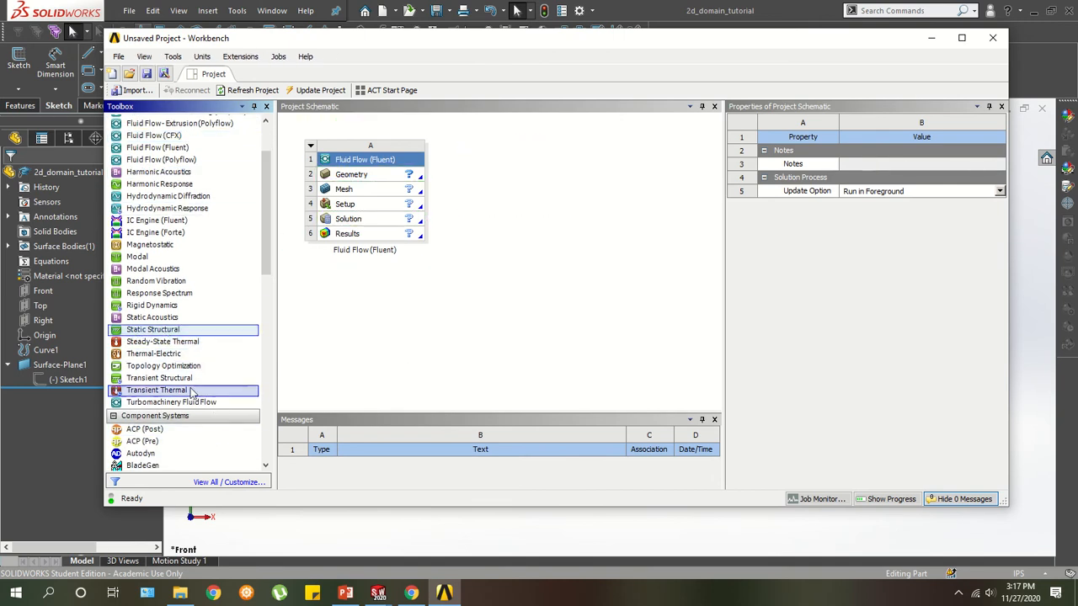
left_click(188, 257)
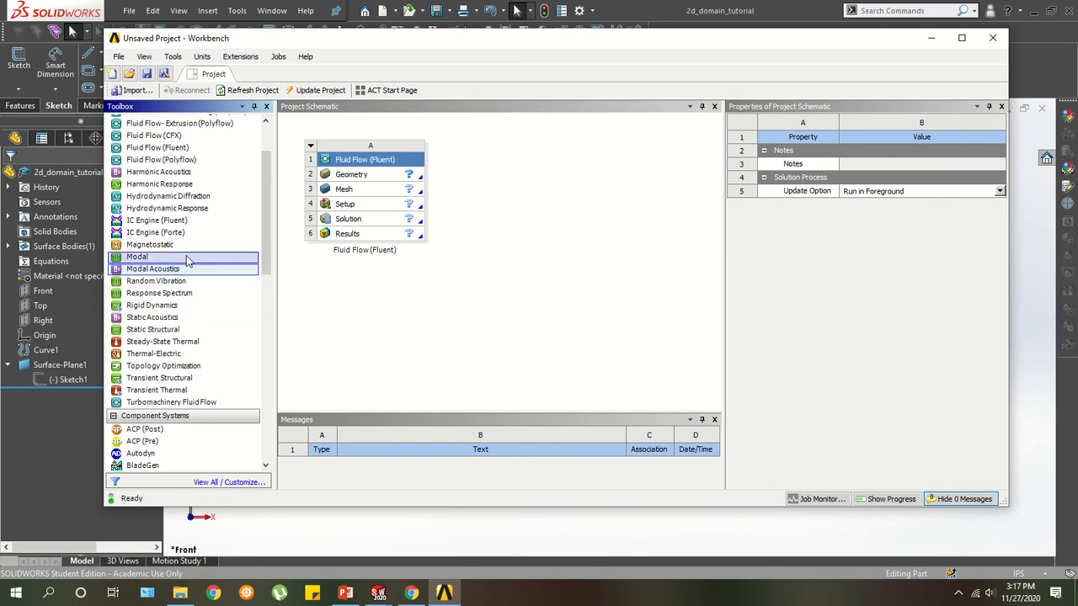
Rename the Fluid Flow (Fluent) system as 2d_Tutorial.
double_click(354, 250)
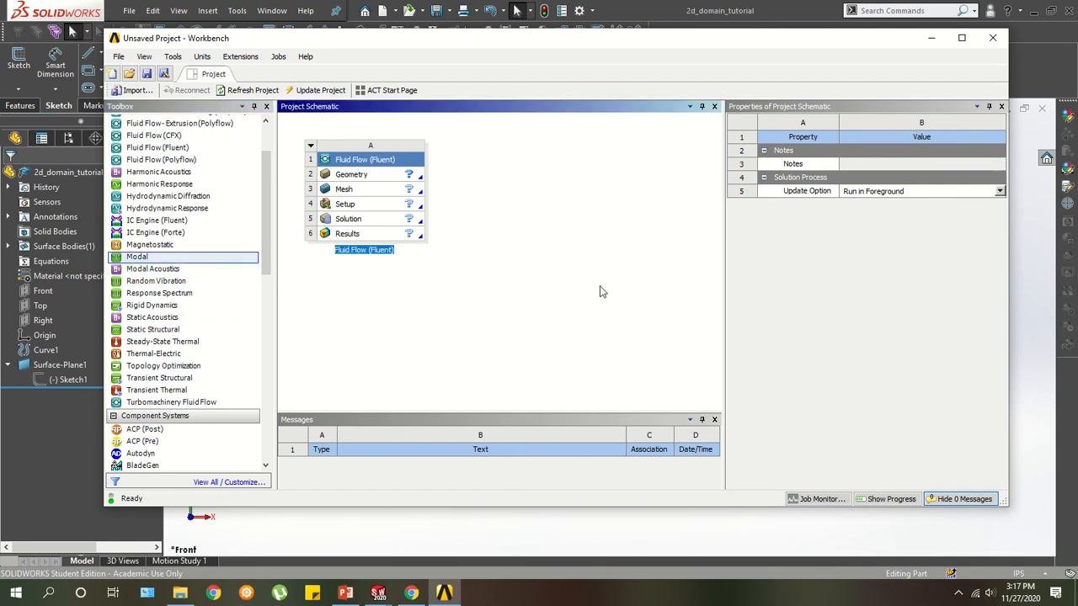
type("2d")
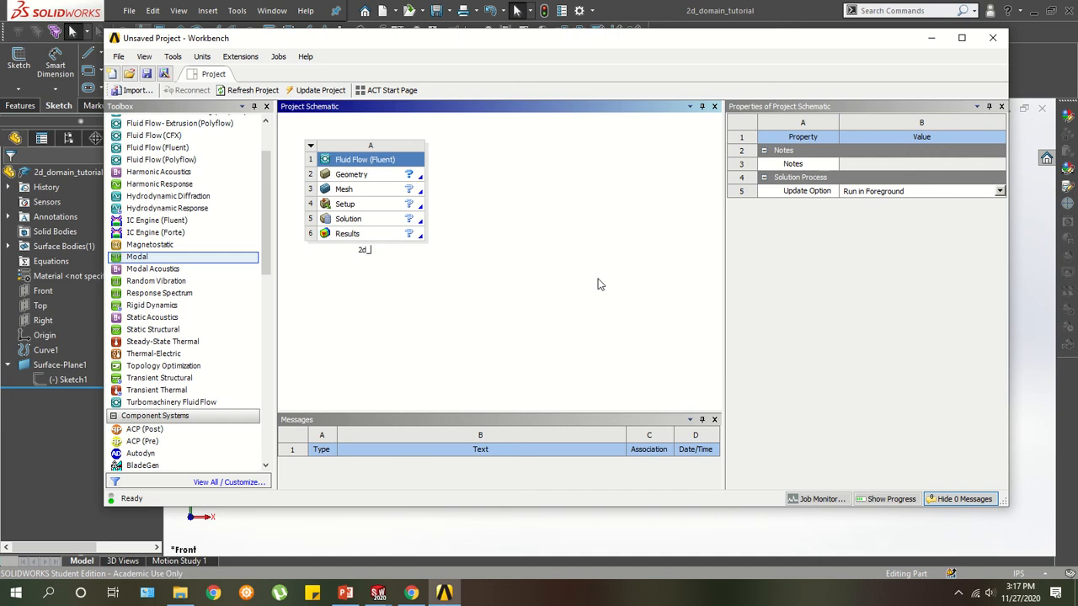
type("_Tutorial")
key("Return")
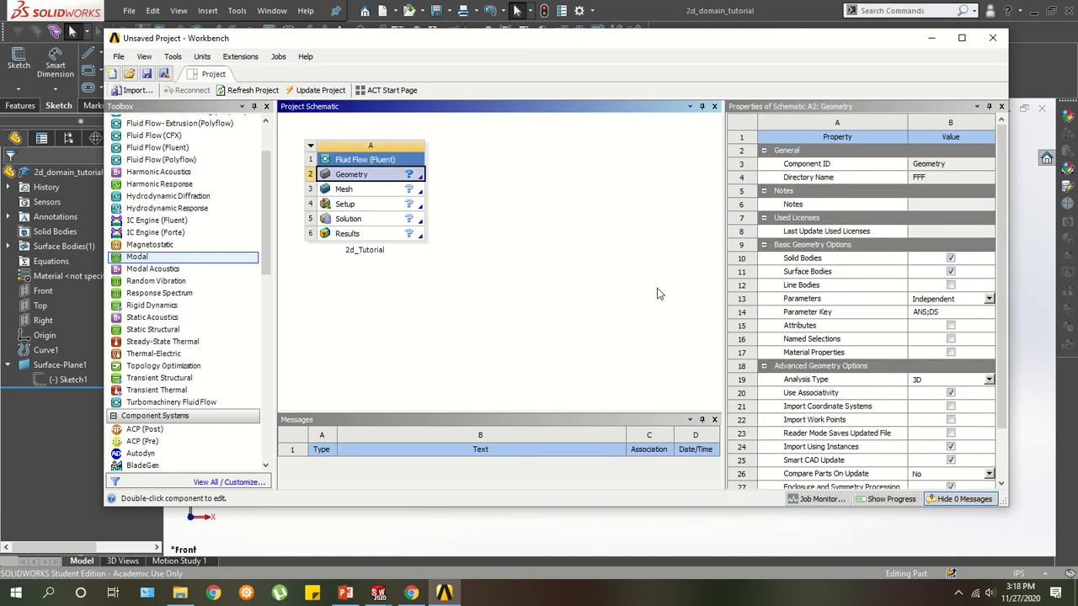
Import the 2d_domain_tutorial SolidWorks part from the Desktop as the geometry of the 2d_Tutorial system.
right_click(394, 179)
mouse_move(503, 225)
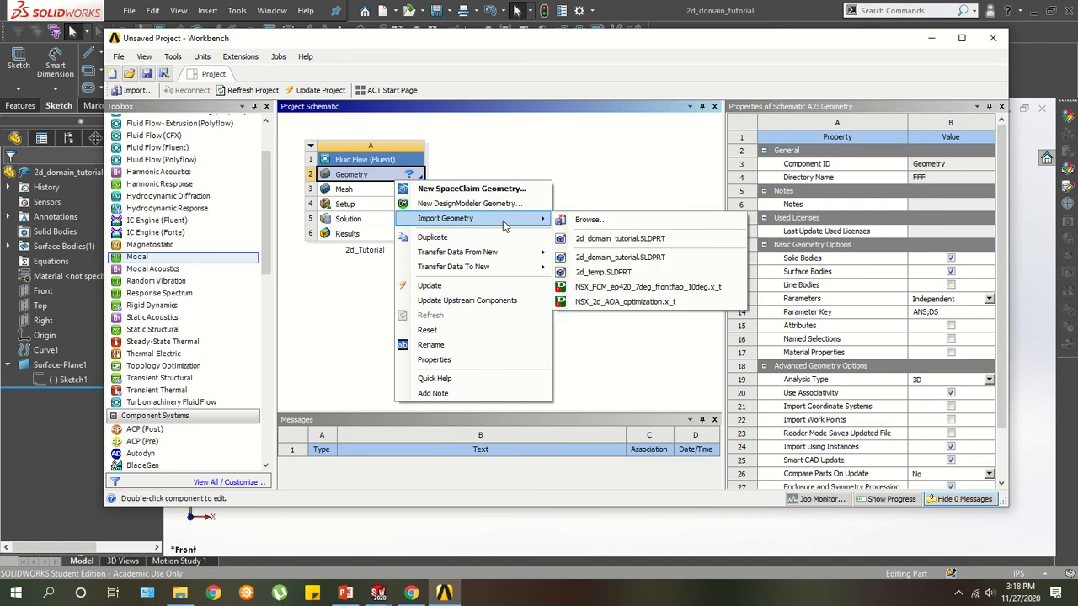
left_click(589, 219)
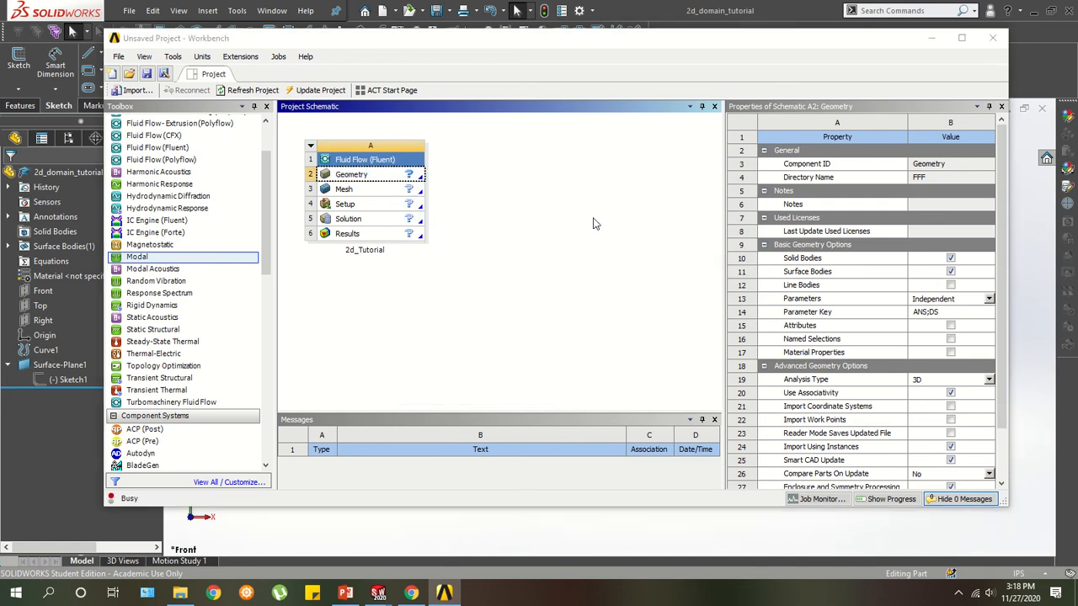
left_click(262, 147)
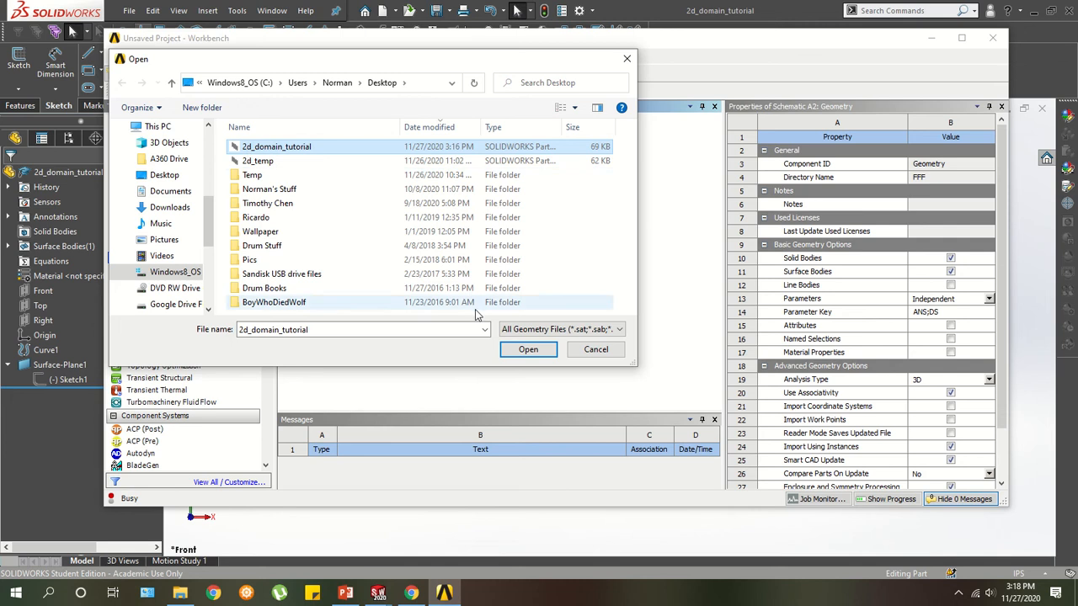
left_click(528, 352)
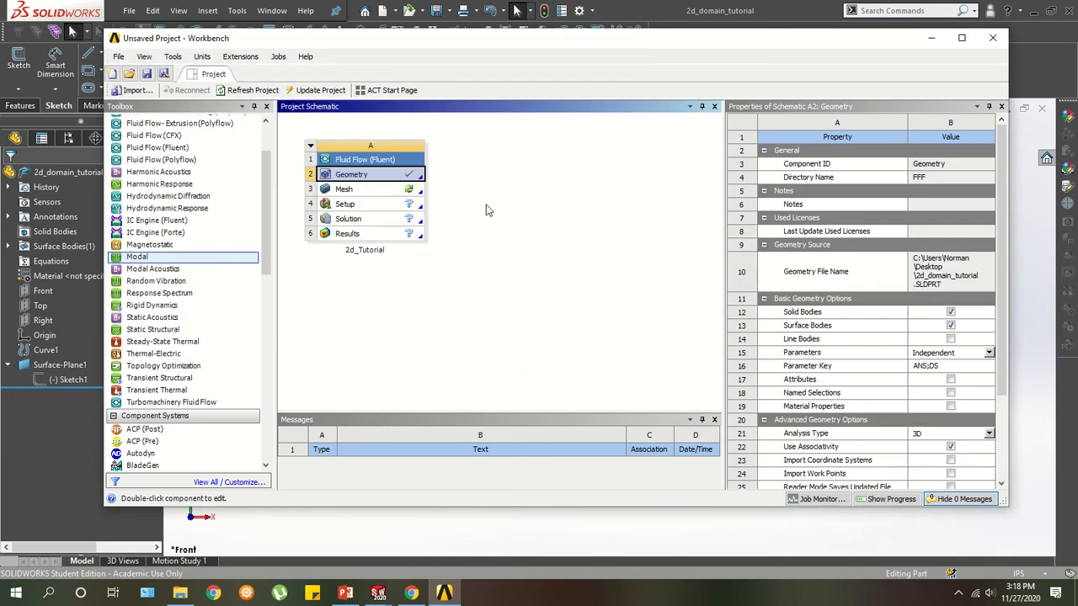
right_click(392, 174)
mouse_move(480, 212)
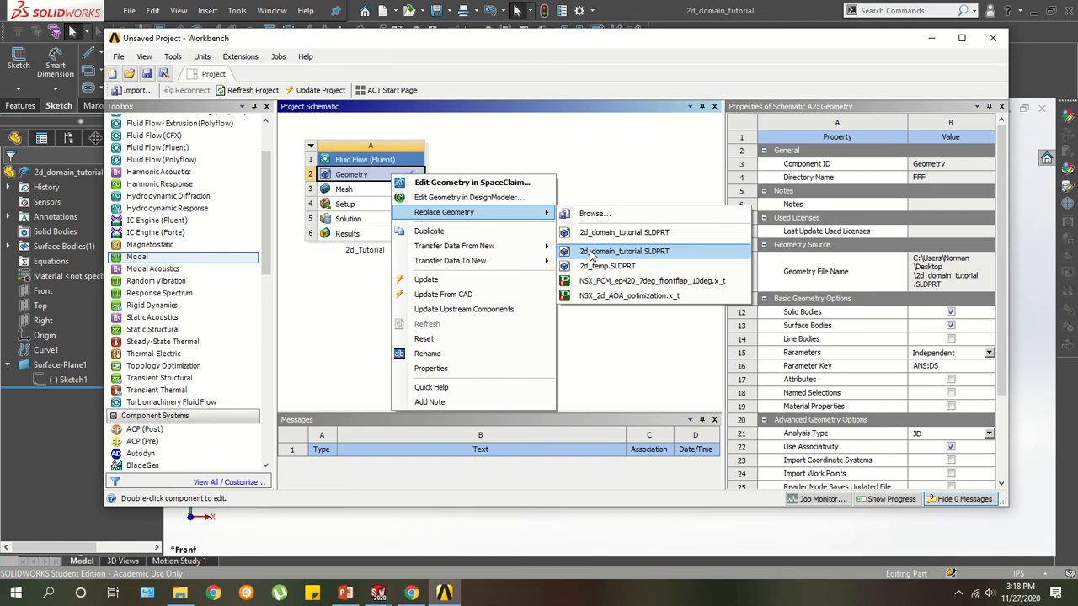
left_click(549, 133)
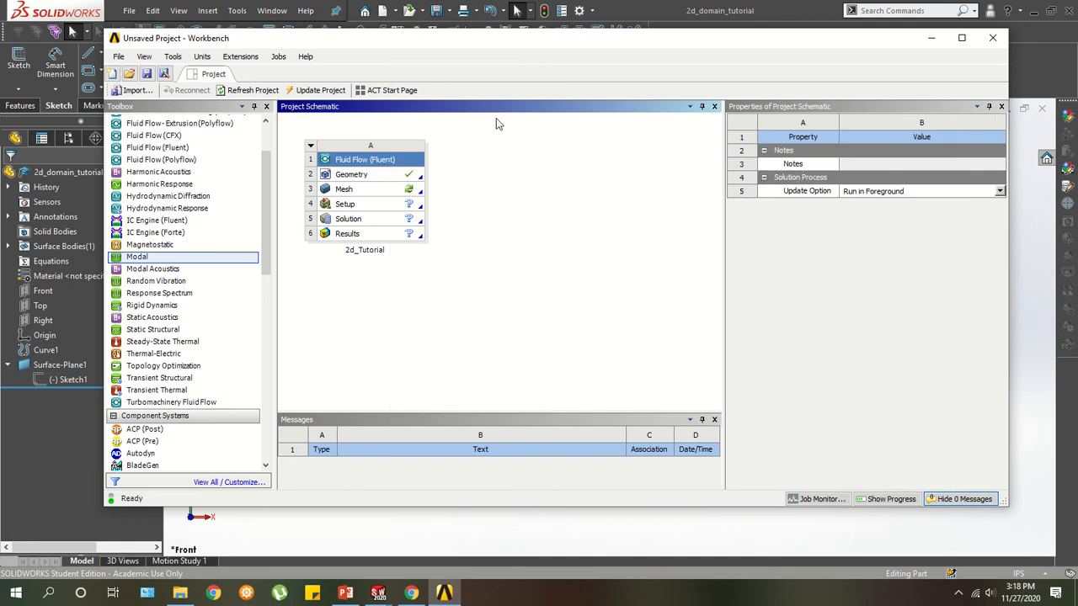
Open the imported geometry in SpaceClaim and restore its window so Workbench stays reachable behind it.
left_click(381, 179)
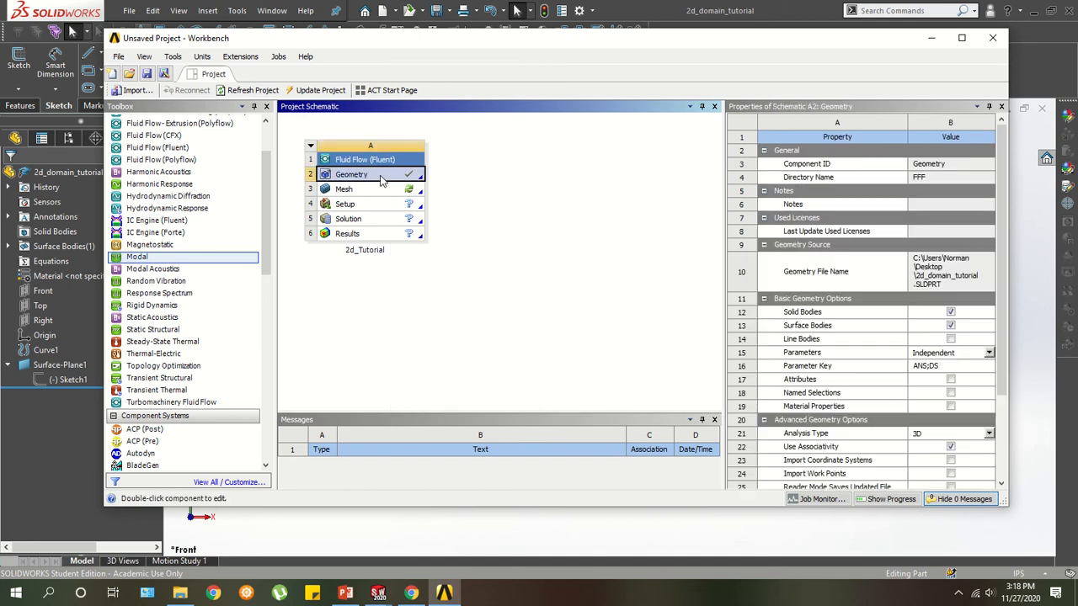
double_click(385, 179)
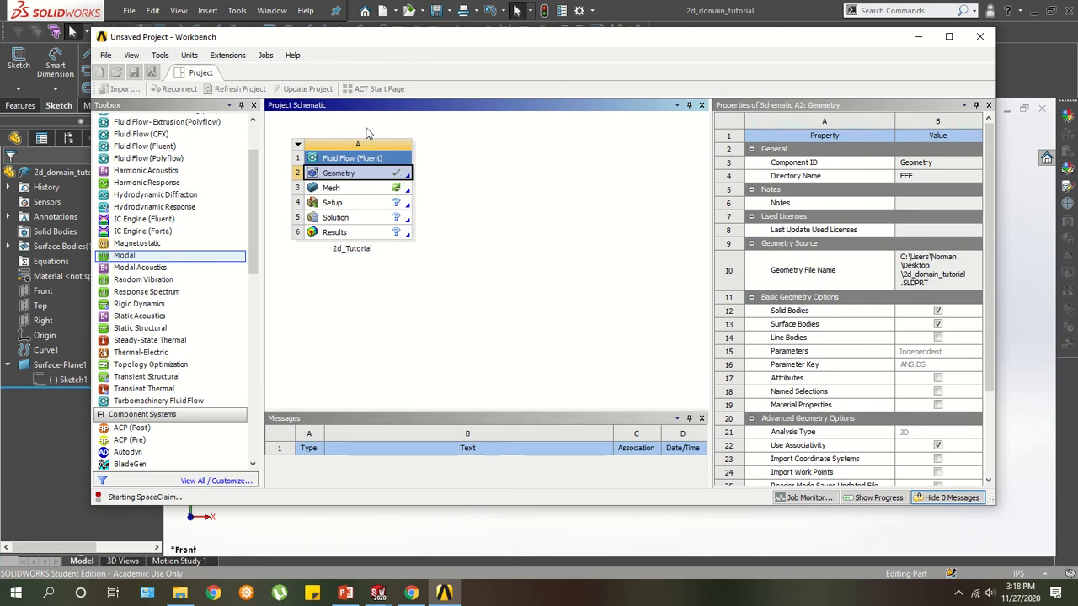
right_click(373, 174)
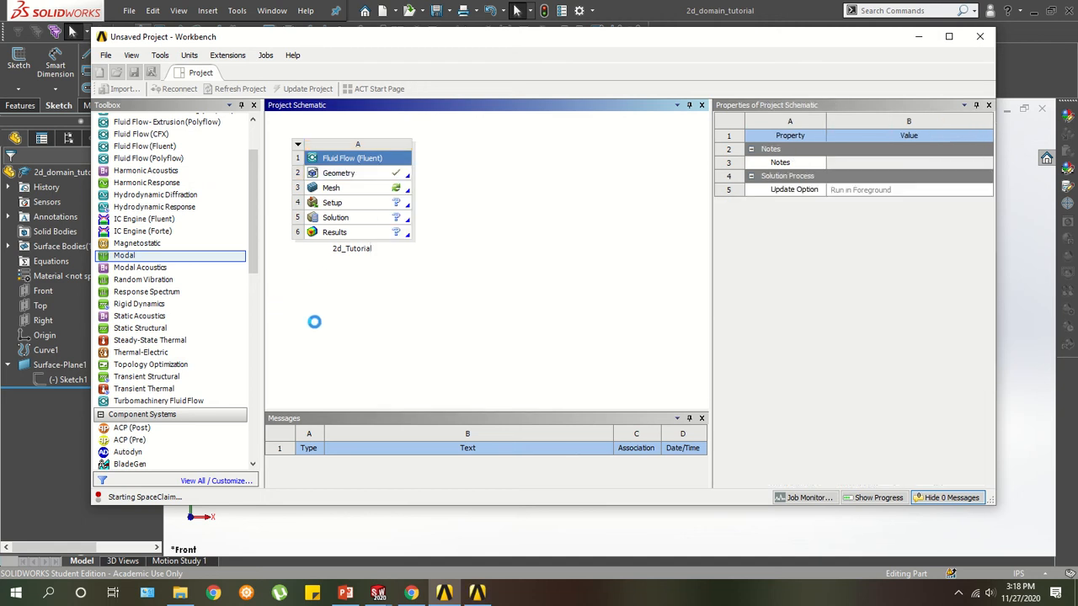
left_click(483, 601)
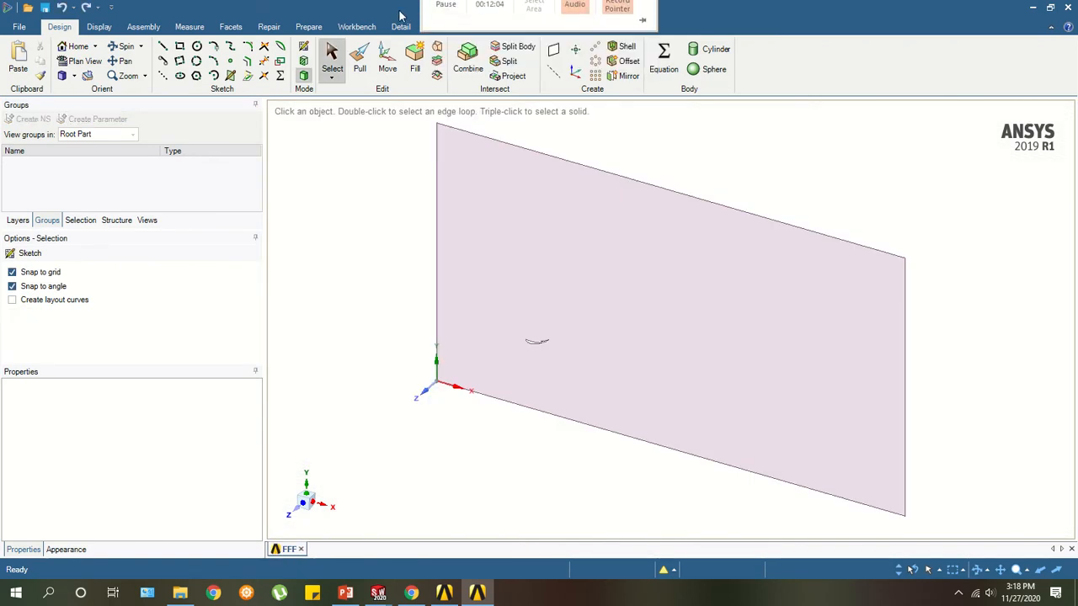
left_click_drag(400, 15, 648, 36)
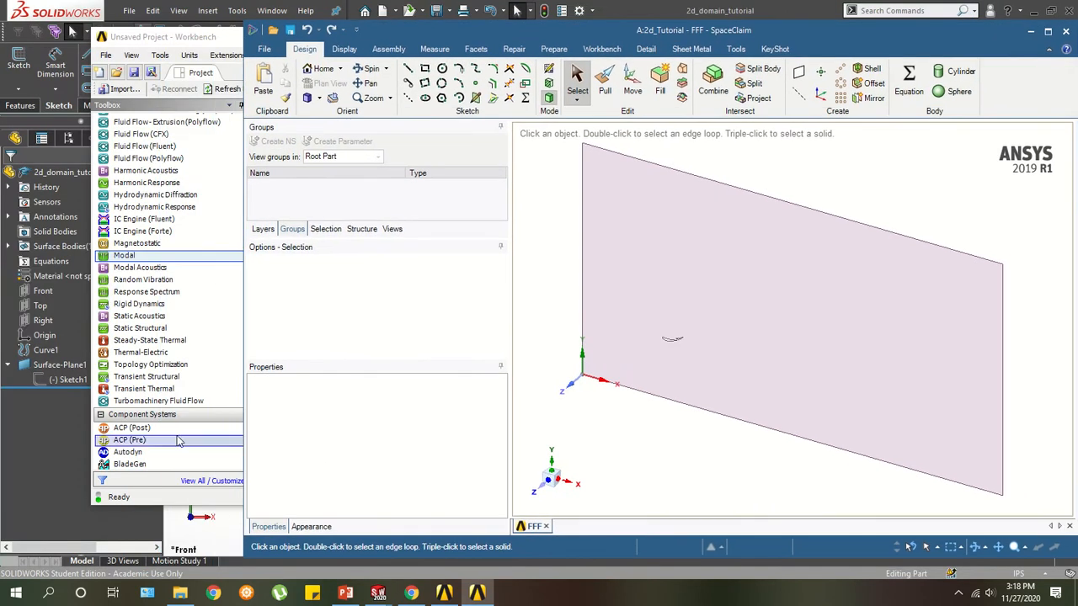
left_click(195, 495)
left_click(371, 176)
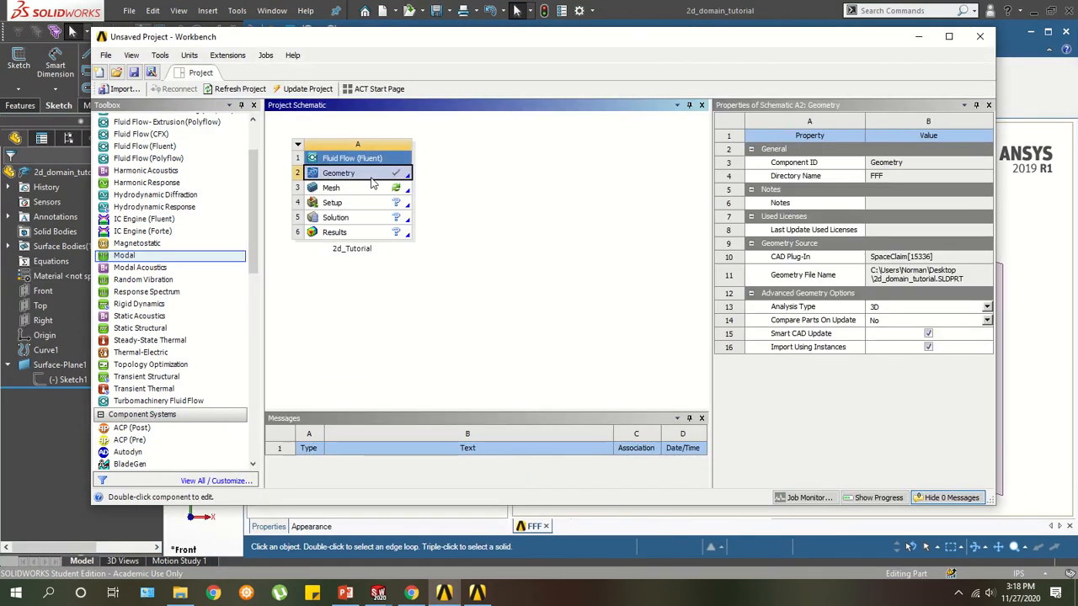
right_click(372, 178)
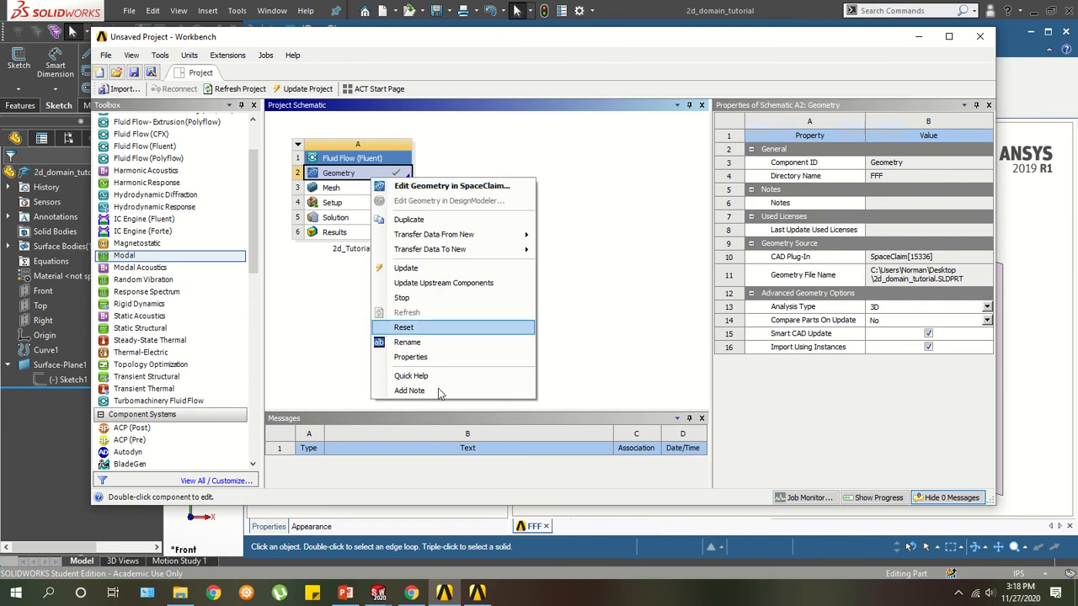
left_click(592, 549)
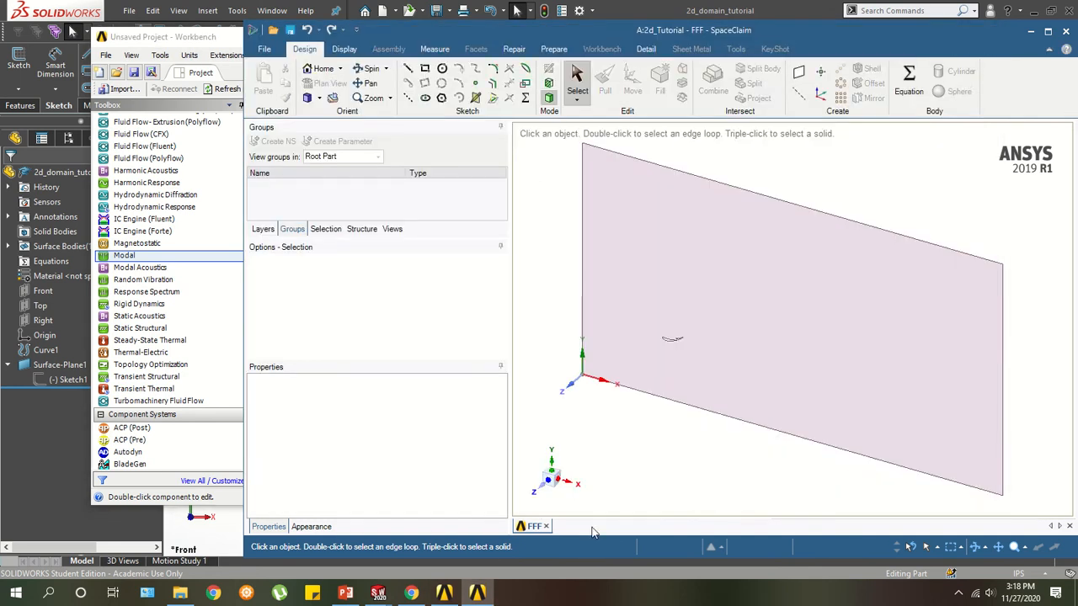
Try rotating the domain's upper edge with the Move tool, and undo the change.
mouse_move(645, 308)
middle_mouse_down()
mouse_move(794, 267)
mouse_move(760, 234)
mouse_move(675, 333)
mouse_move(644, 328)
middle_mouse_up()
scroll(674, 333, "up", 3)
scroll(655, 335, "down", 4)
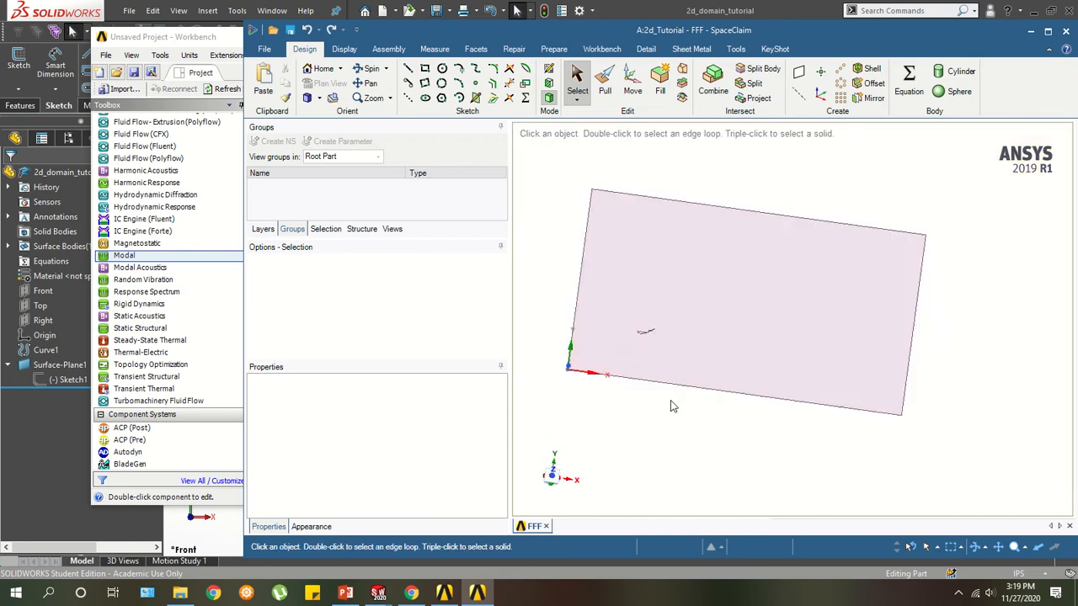
left_click(632, 85)
left_click(707, 207)
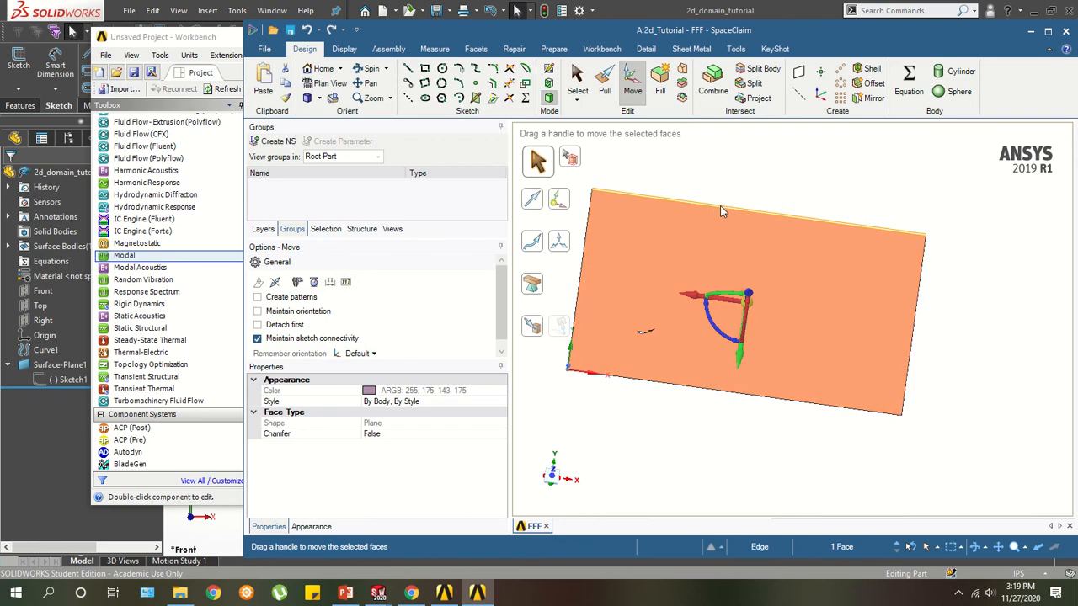
left_click(720, 207)
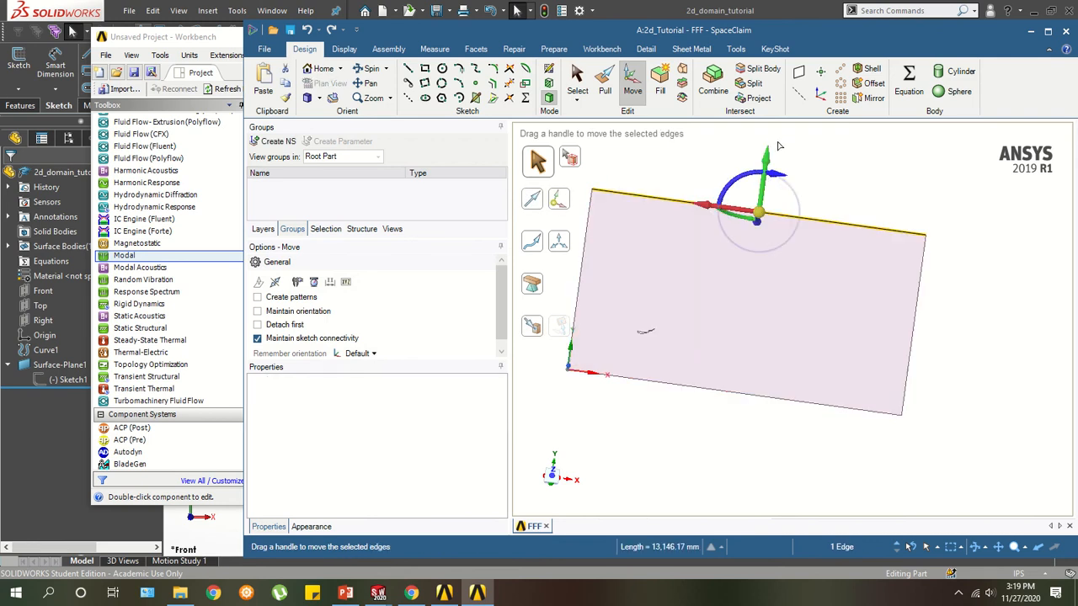
left_click_drag(779, 174, 787, 180)
left_click(734, 179)
scroll(740, 221, "down", 2)
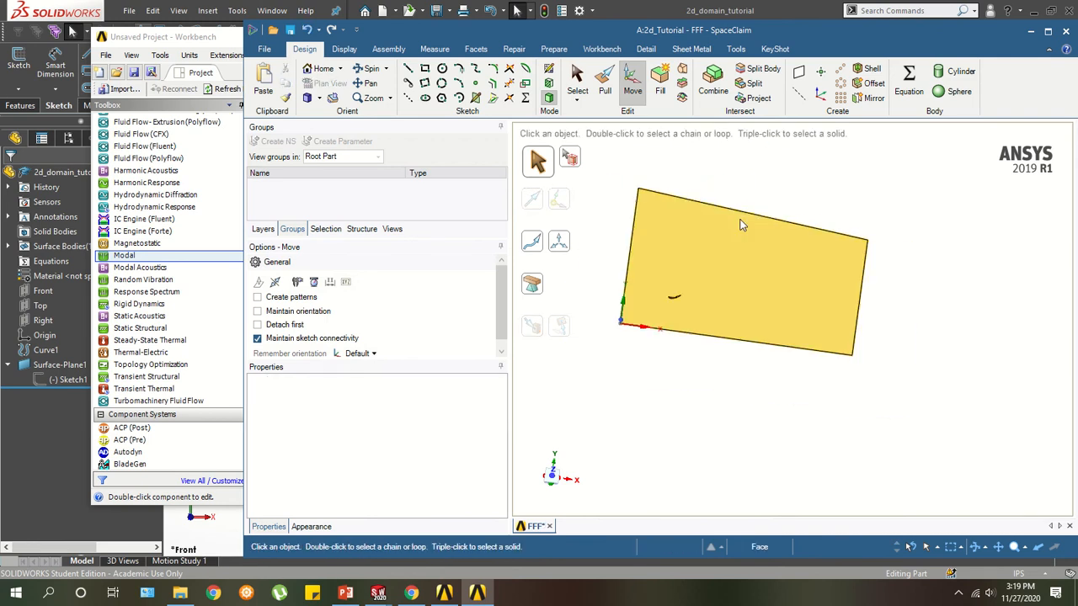
key("ctrl+z")
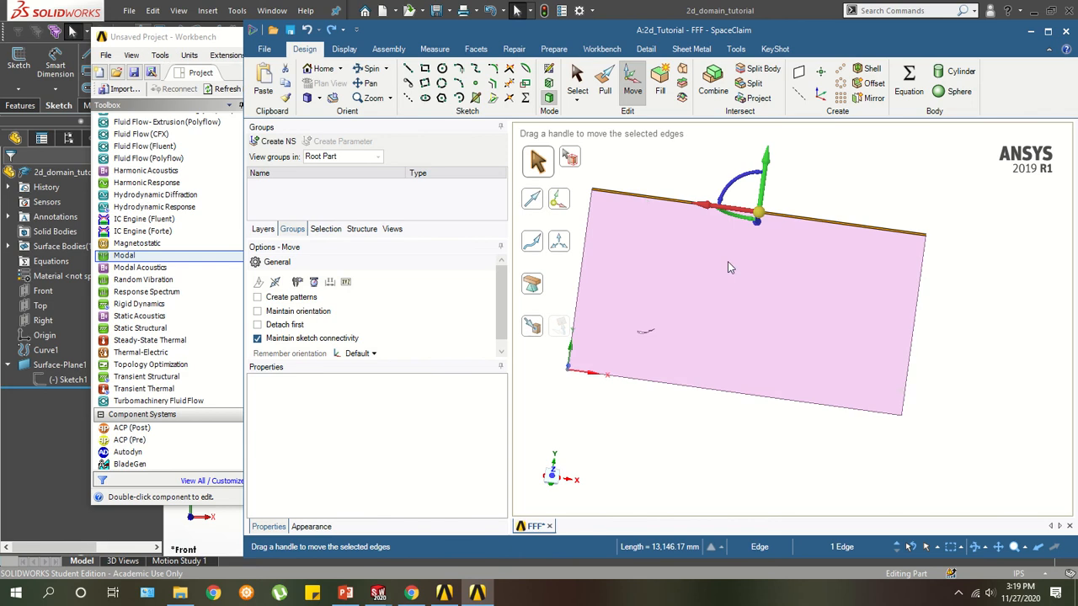
Orient the view to face the domain surface straight along the Z axis and clear the edge selection.
scroll(738, 312, "down", 3)
middle_click_drag(741, 334, 746, 338)
left_click(554, 477)
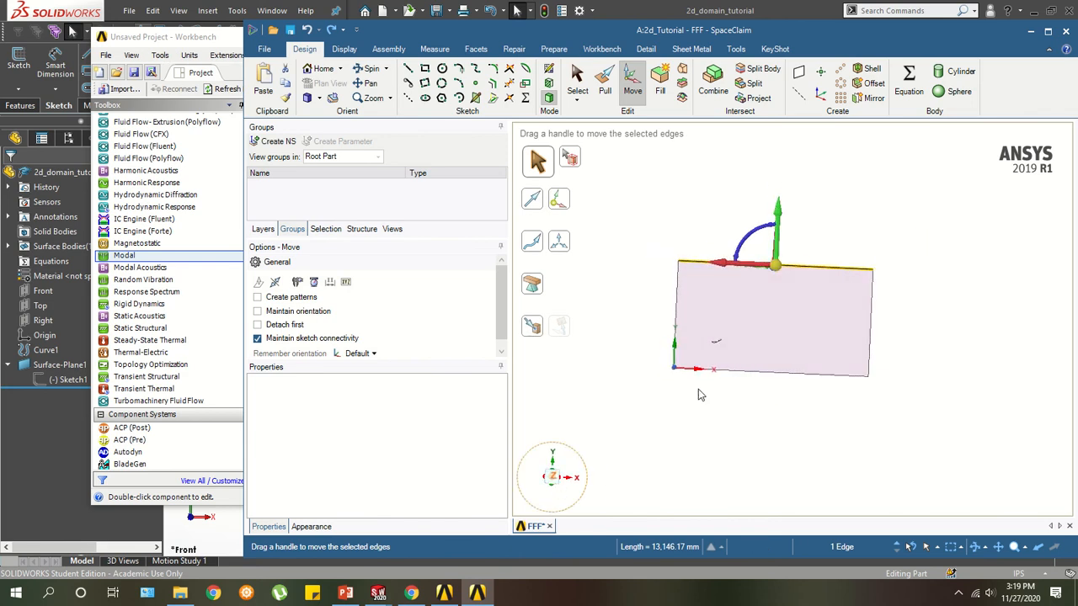
left_click(702, 397)
scroll(739, 389, "up", 3)
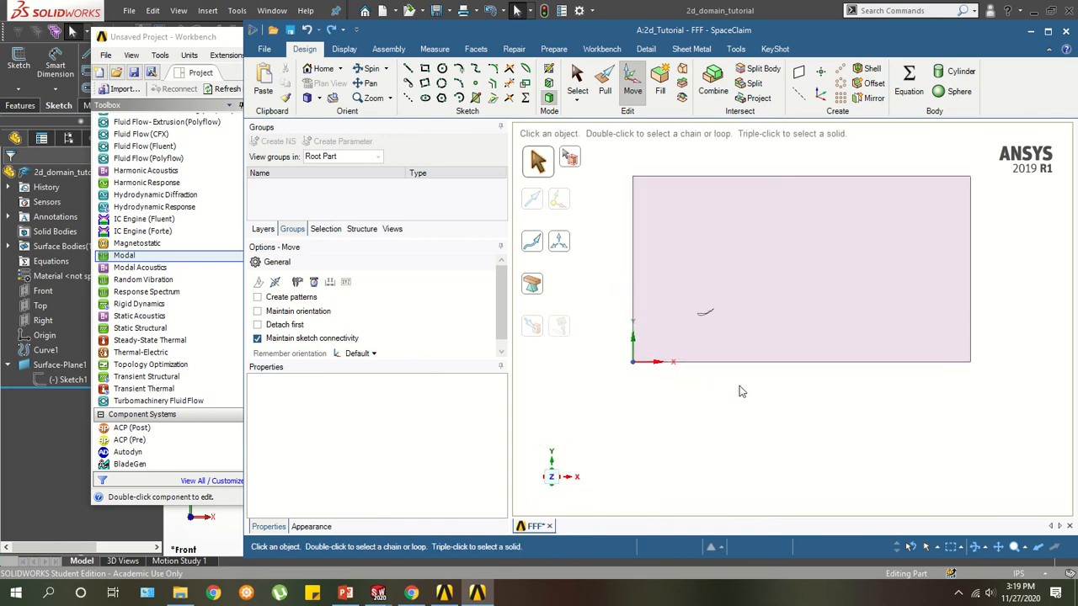
Examine the domain's four outer boundary edges and the two wing profile cutouts inside it.
left_click(636, 305)
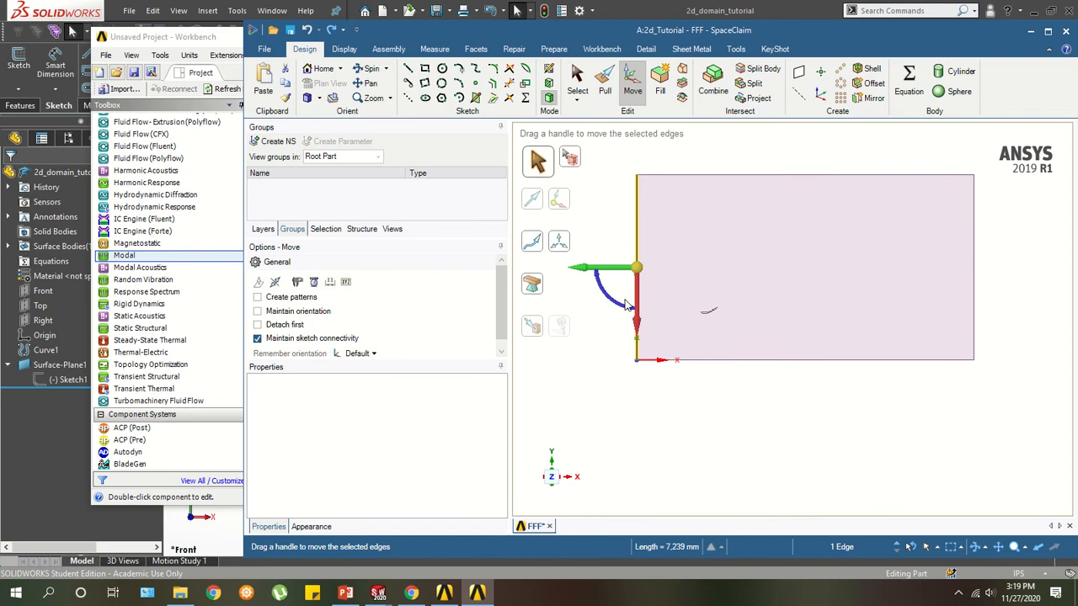
left_click(613, 368)
scroll(709, 313, "up", 8)
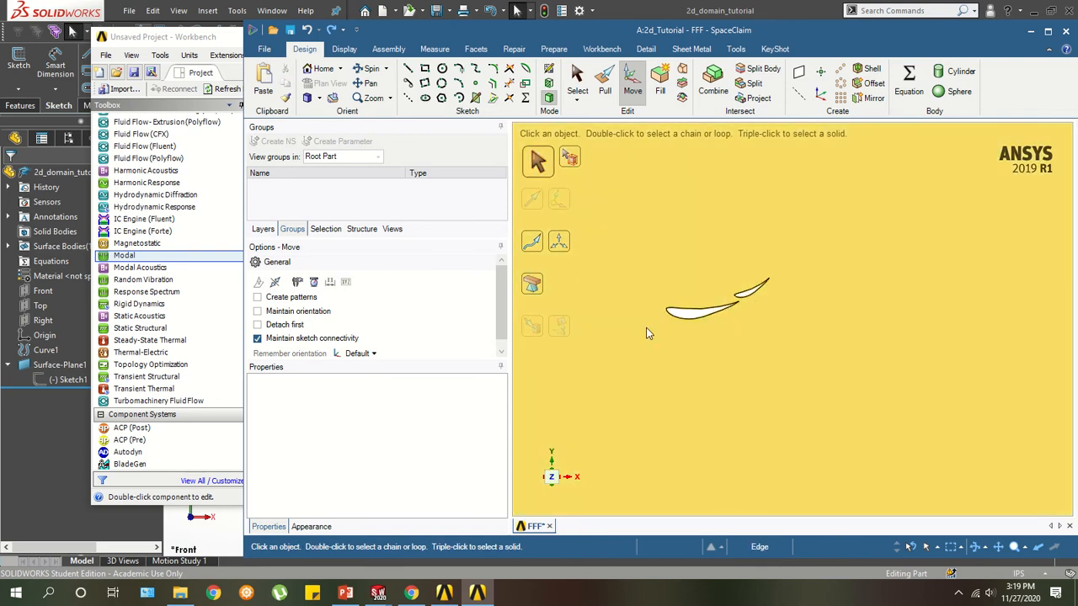
scroll(707, 313, "down", 8)
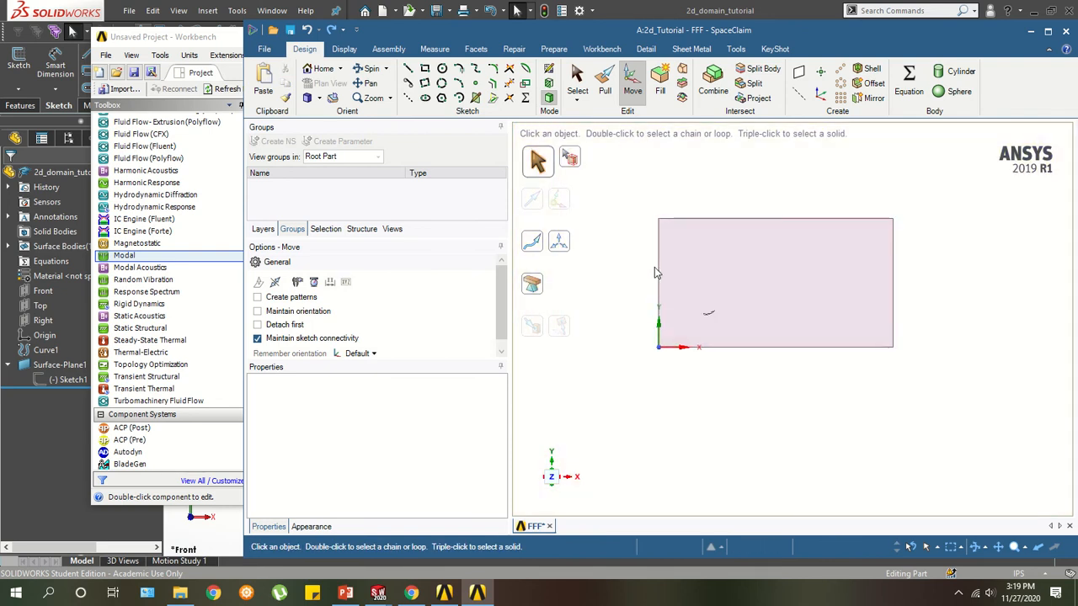
left_click(658, 271)
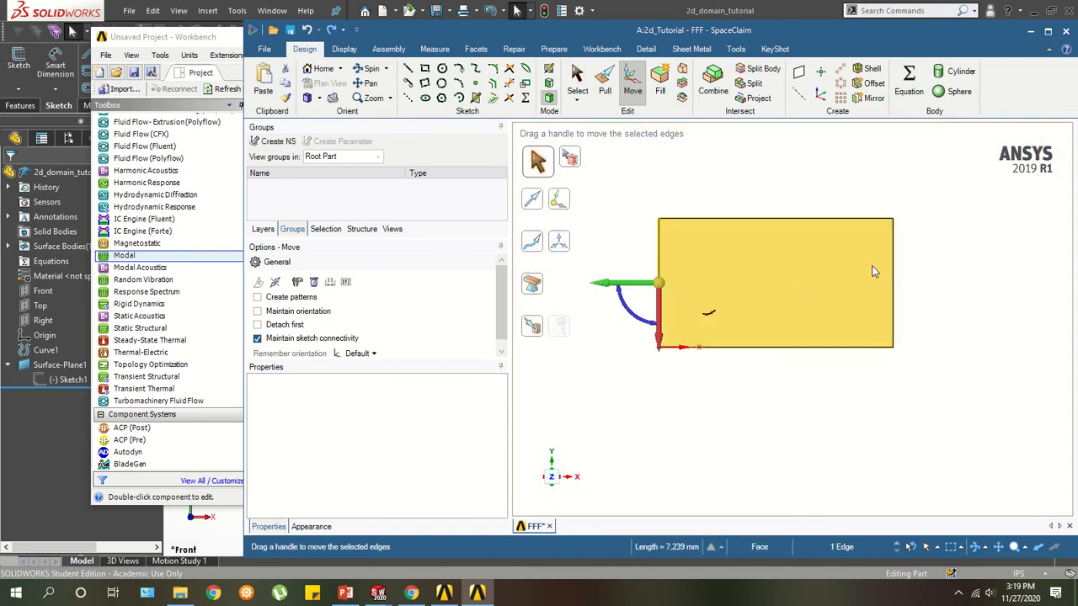
left_click(893, 269)
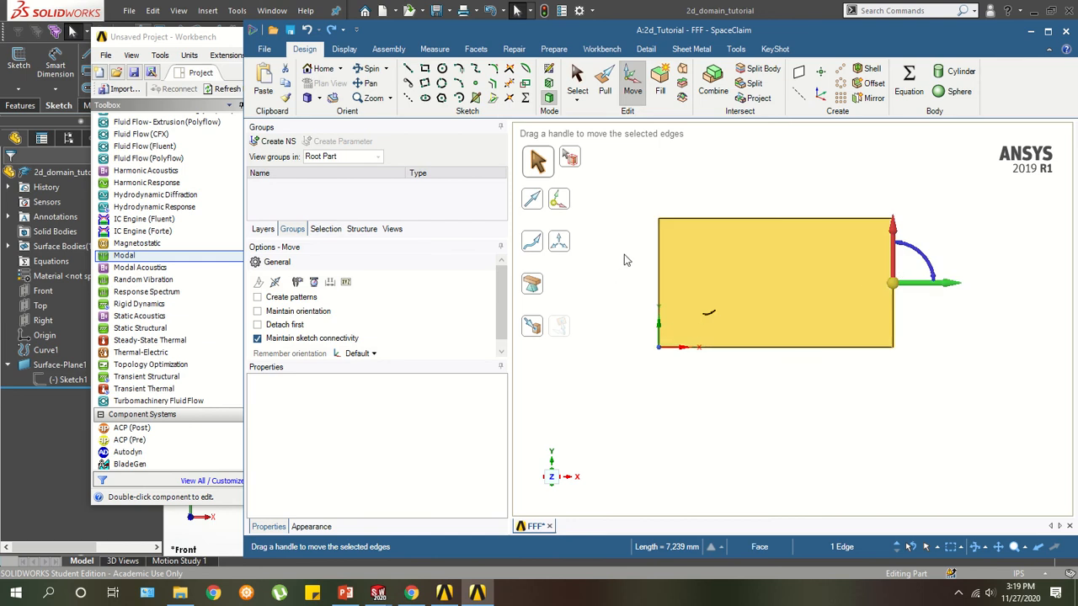
left_click(755, 347)
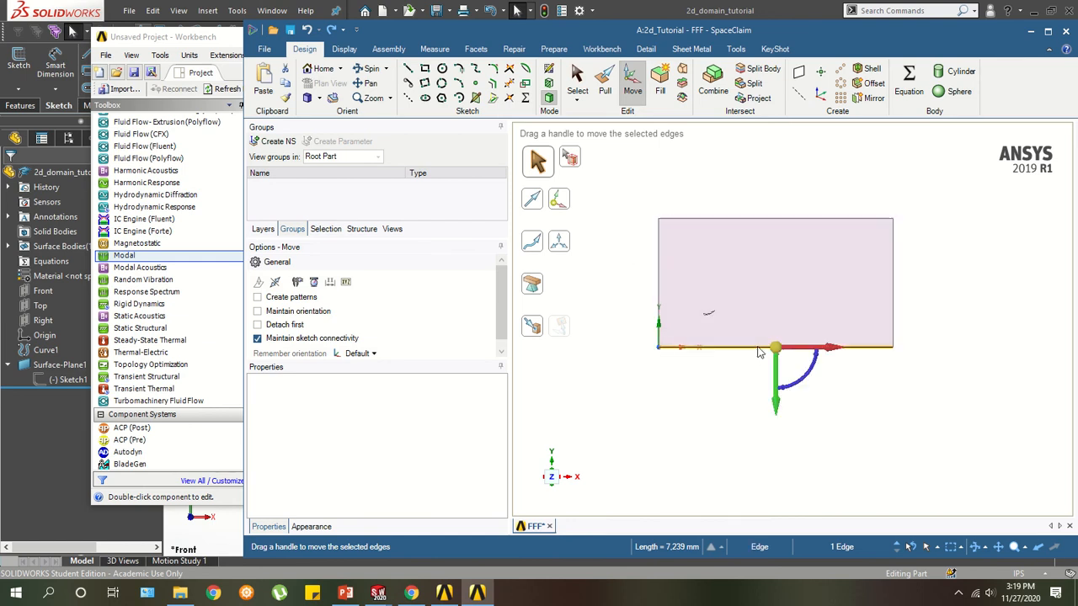
left_click(744, 220)
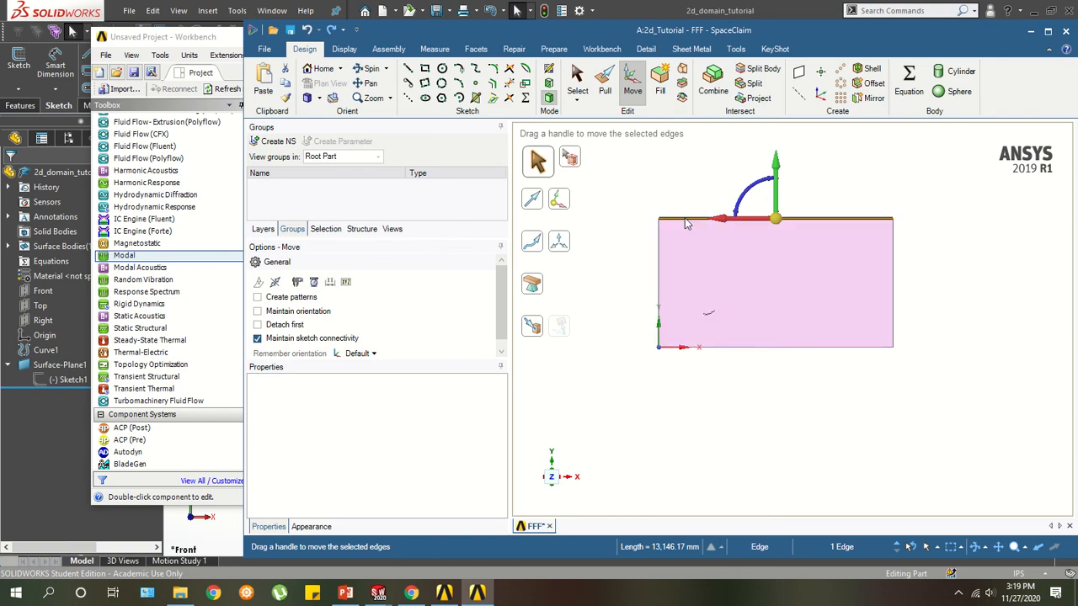
left_click(629, 246)
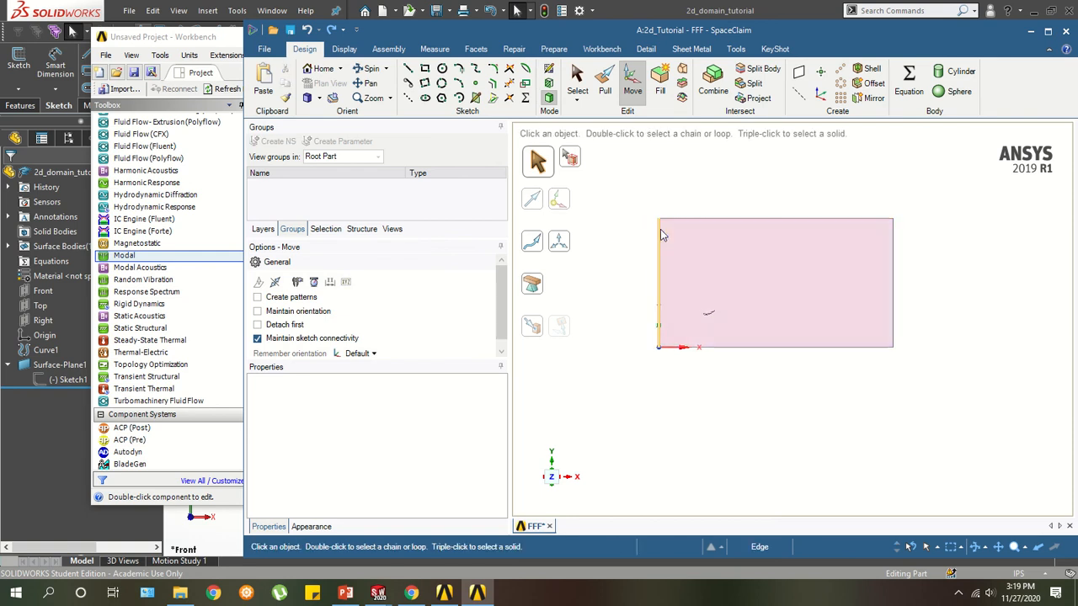
left_click(684, 285)
scroll(716, 312, "up", 8)
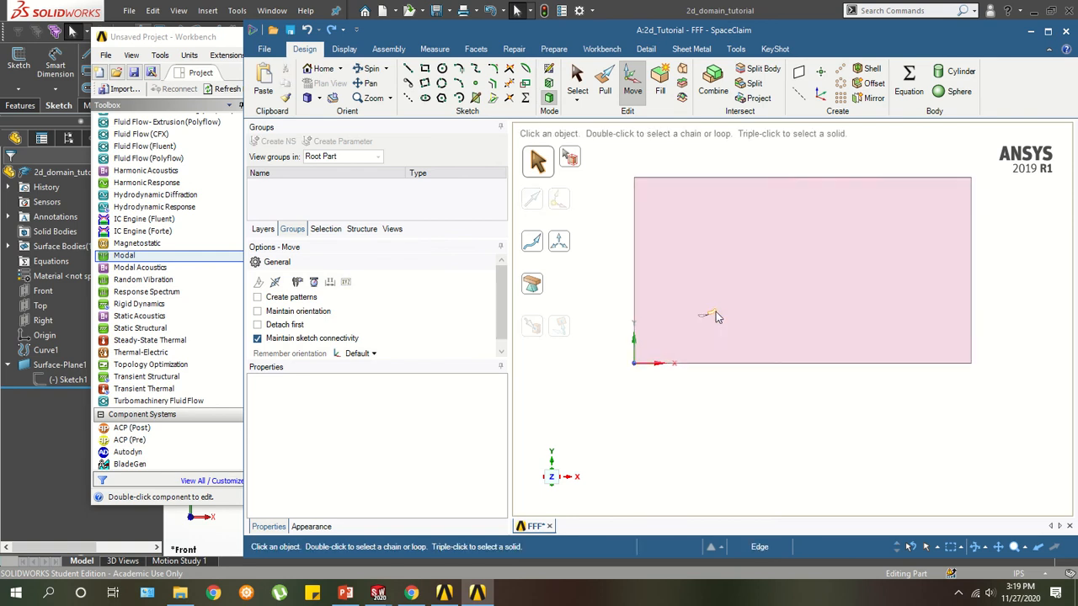
scroll(683, 319, "down", 8)
scroll(683, 318, "down", 2)
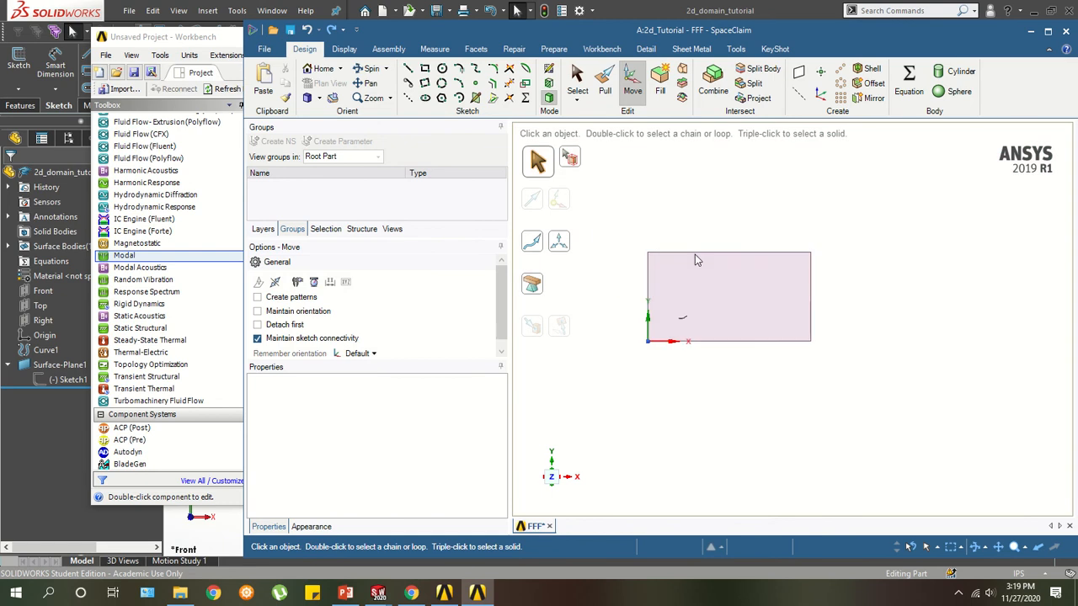
scroll(729, 239, "up", 3)
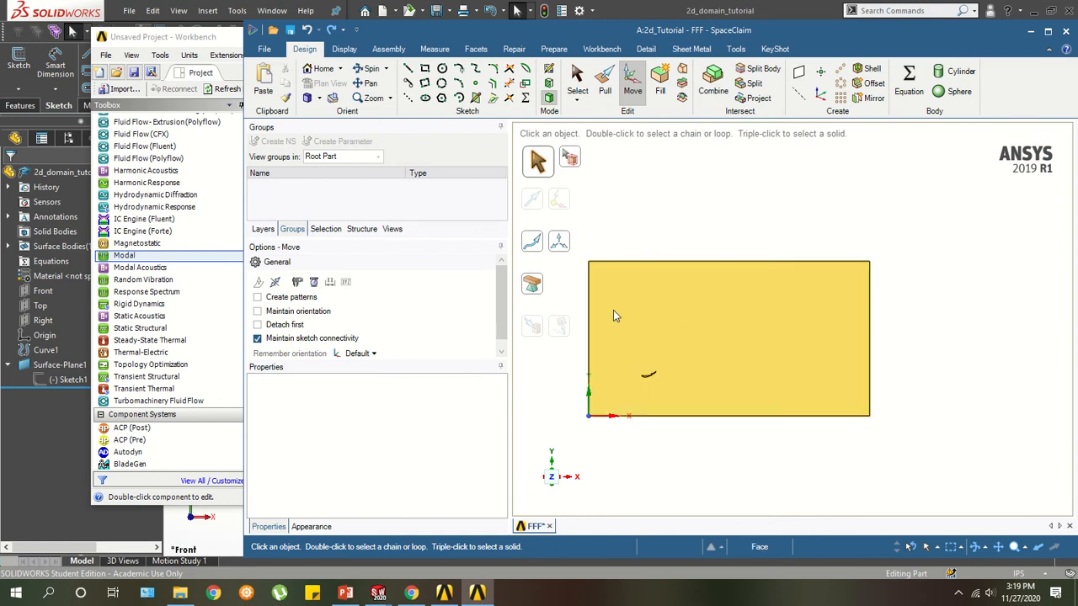
Leave the Move tool and pick the domain's left vertical edge in plain selection mode.
left_click(591, 352)
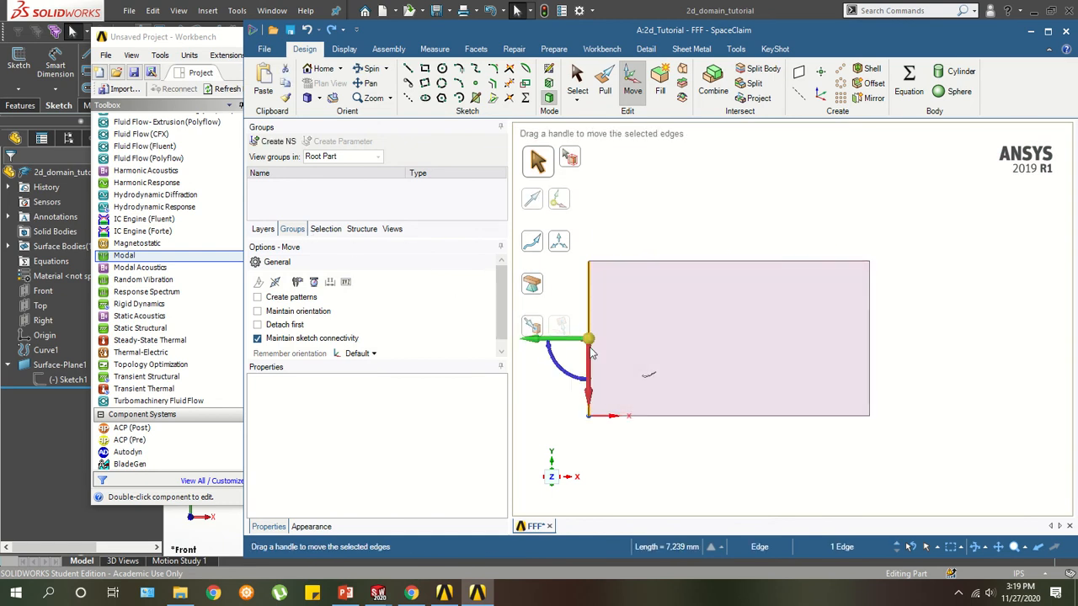
left_click(632, 86)
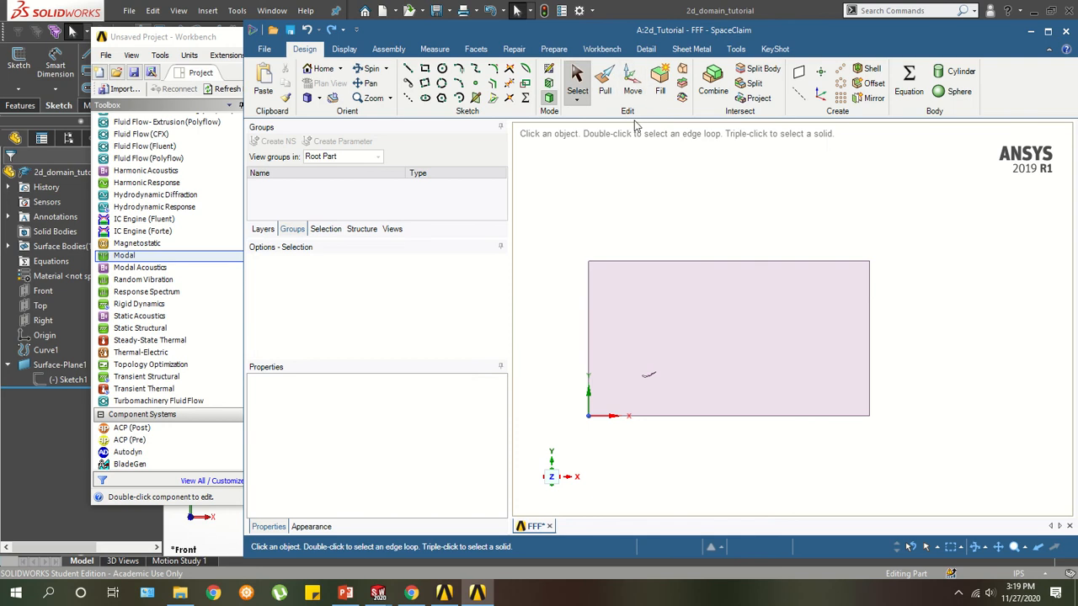
left_click(589, 330)
right_click(590, 334)
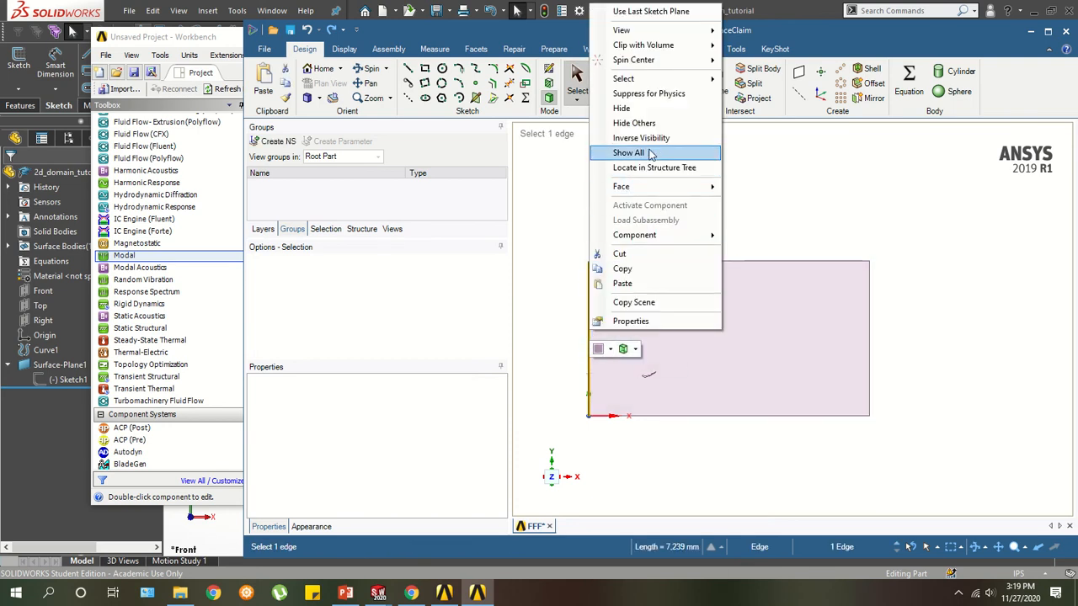
mouse_move(653, 79)
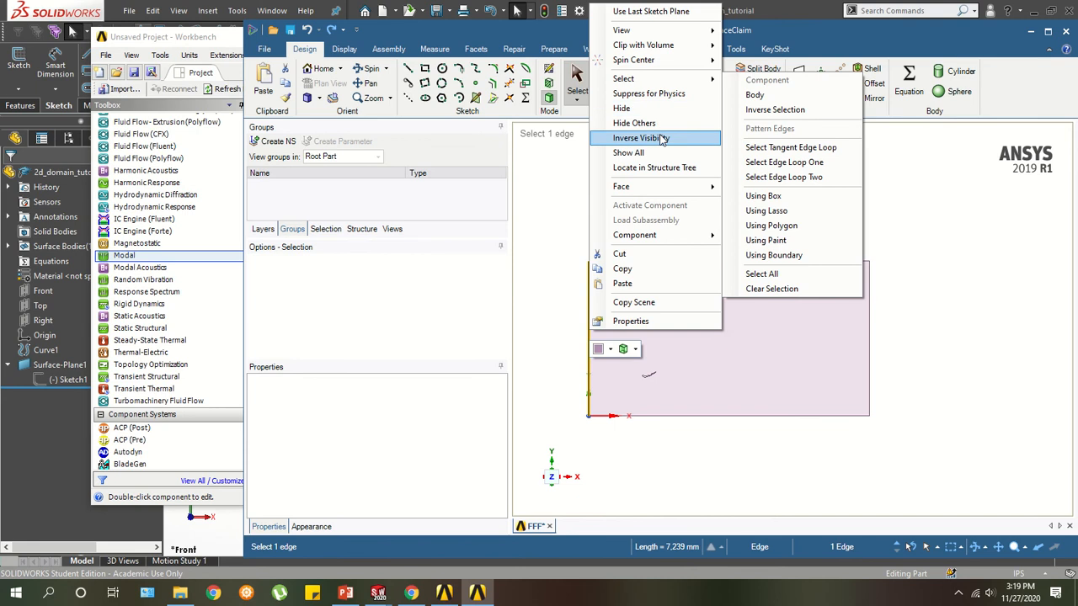
mouse_move(659, 240)
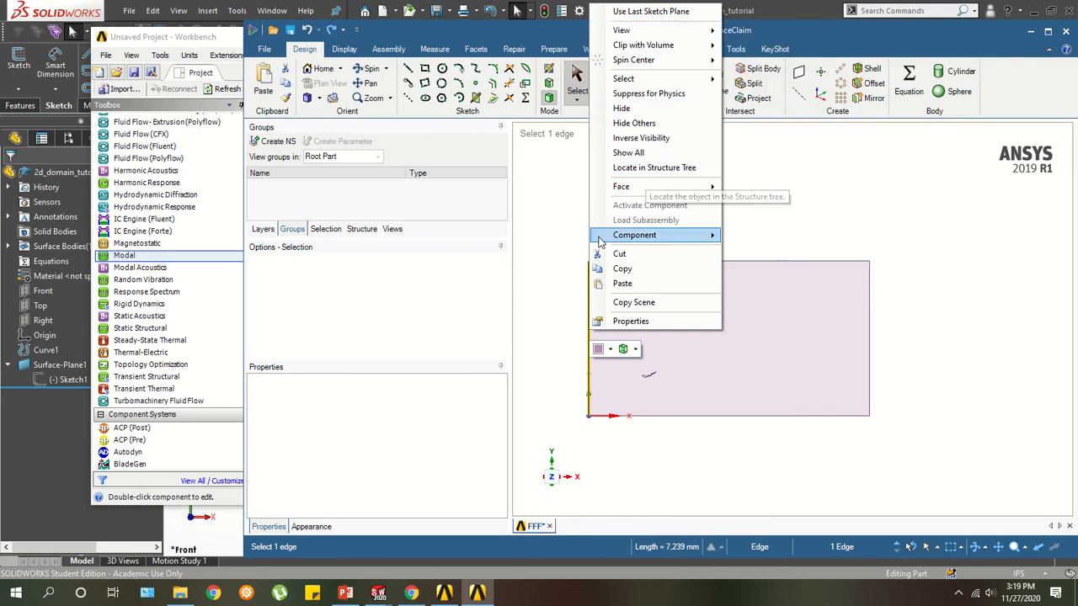
left_click(553, 253)
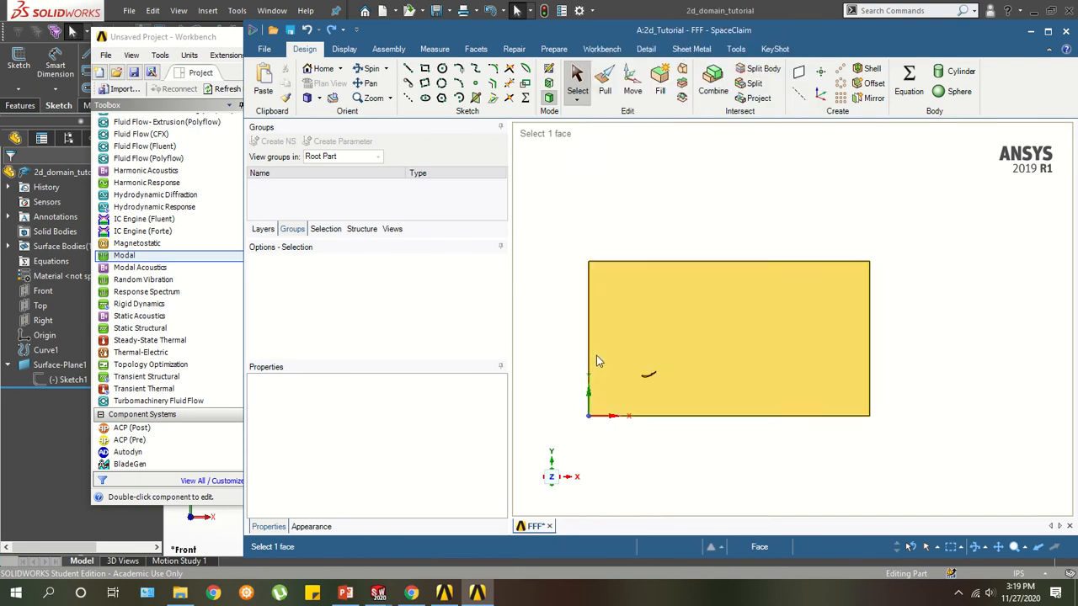
scroll(596, 355, "up", 2)
left_click(325, 229)
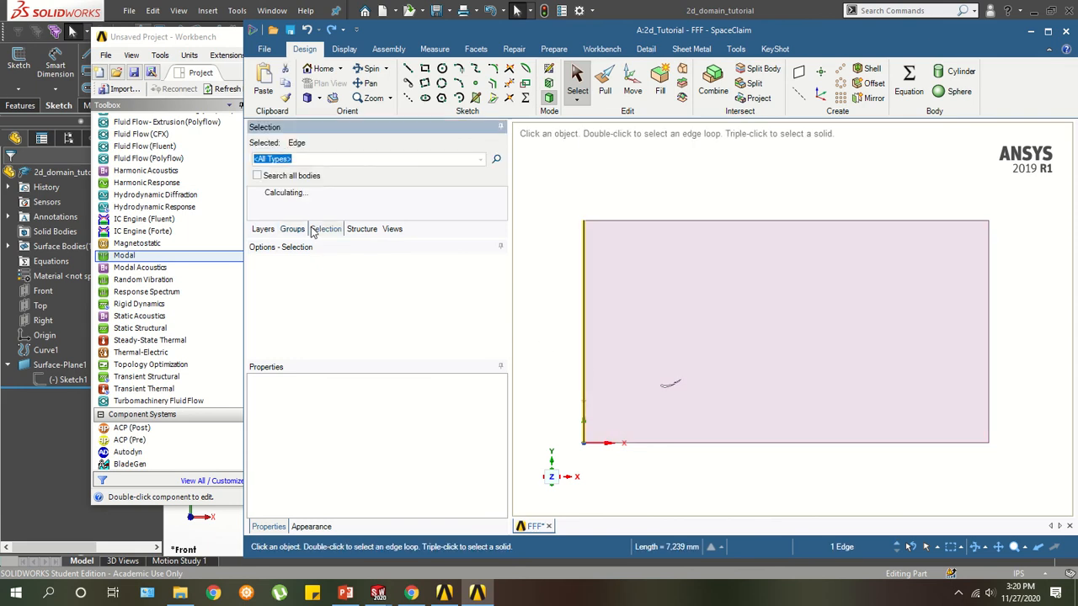
left_click(362, 229)
left_click(392, 229)
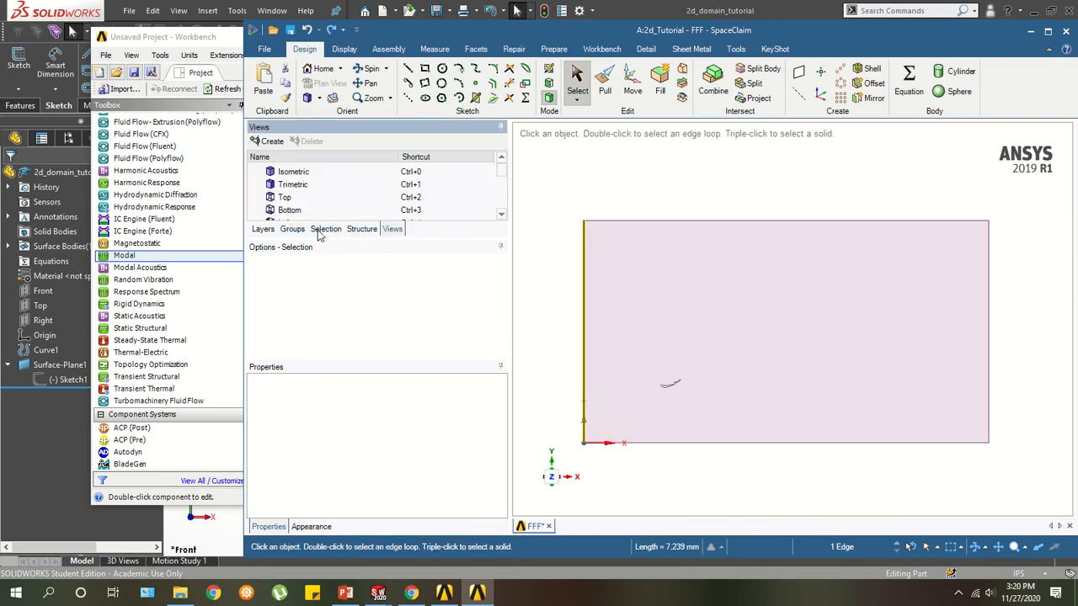
left_click(325, 229)
left_click(292, 229)
left_click(636, 193)
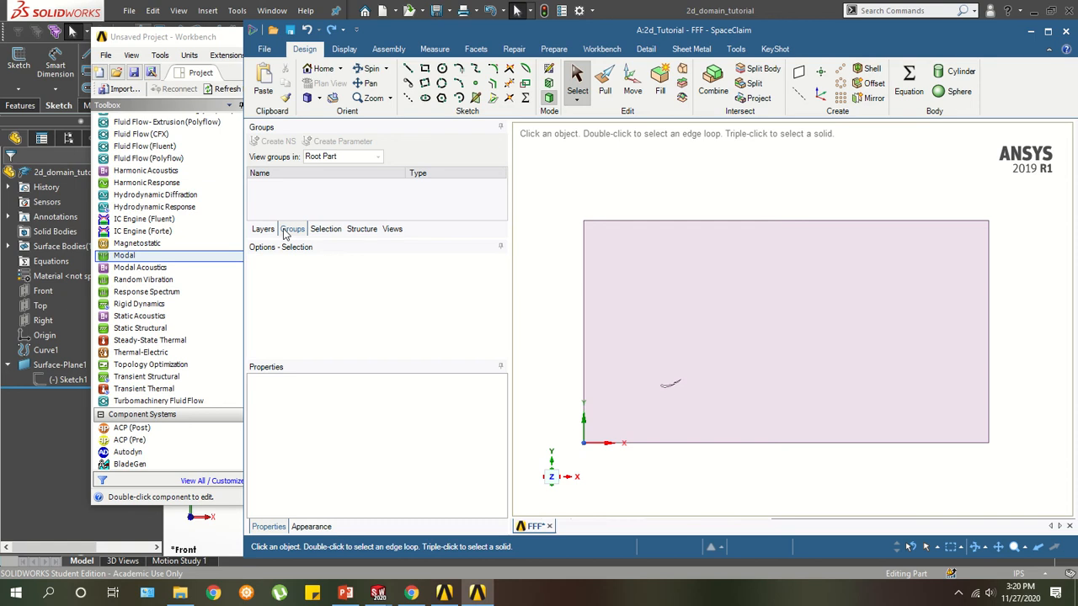
Create a named selection called Inlet from the domain's left vertical edge.
left_click(592, 291)
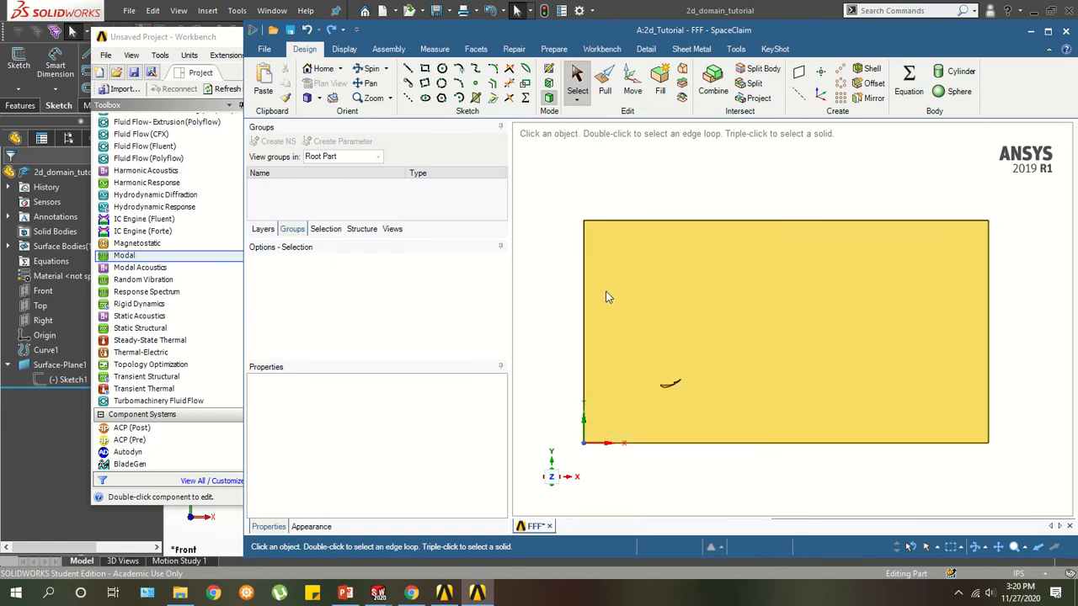
left_click(586, 309)
left_click(587, 308)
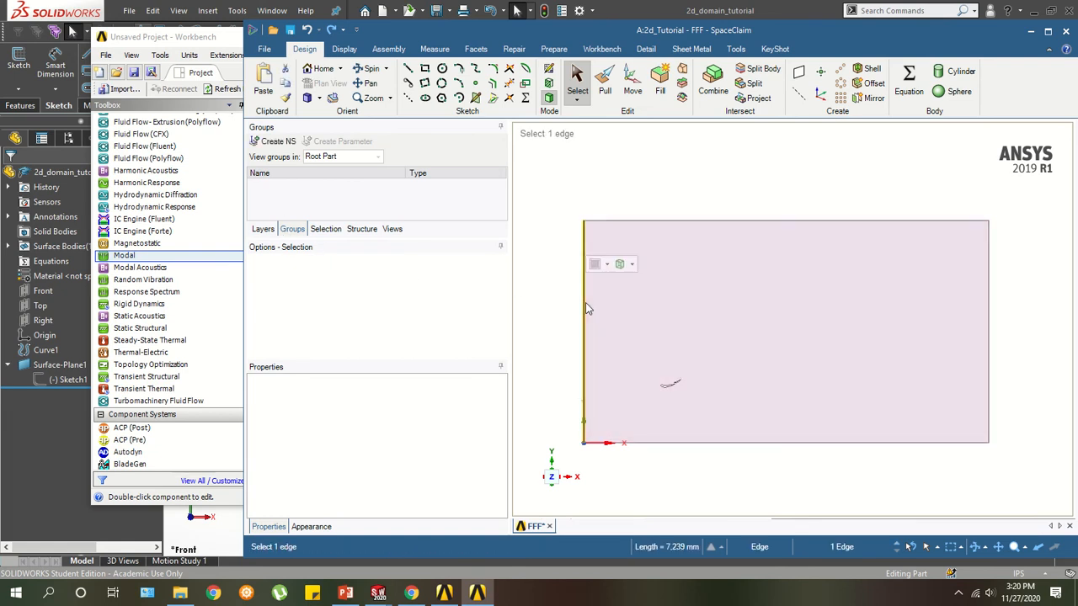
left_click(275, 142)
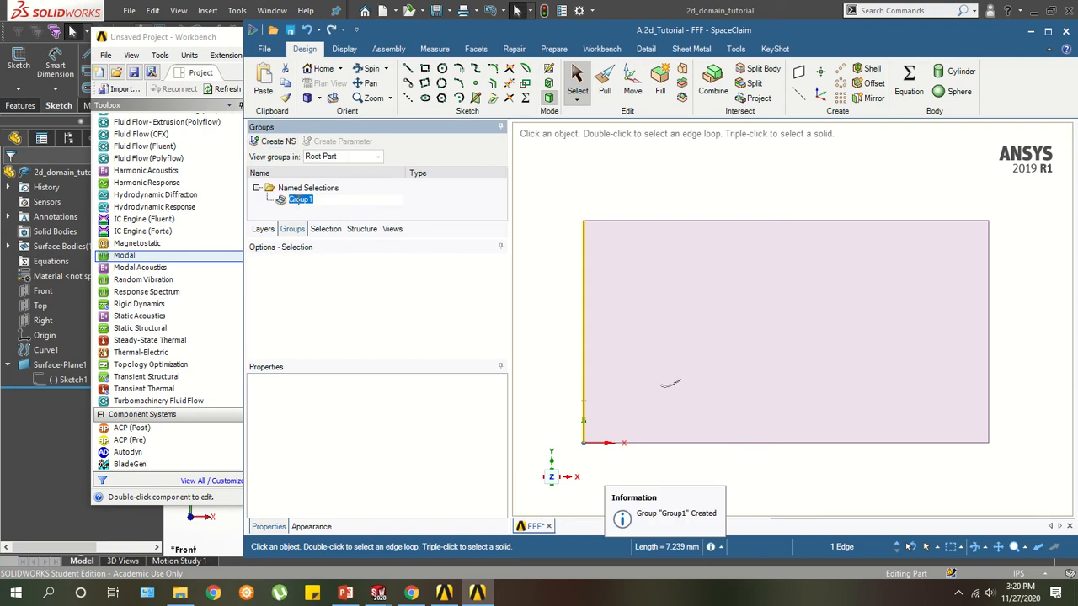
type("Inlet")
key("Return")
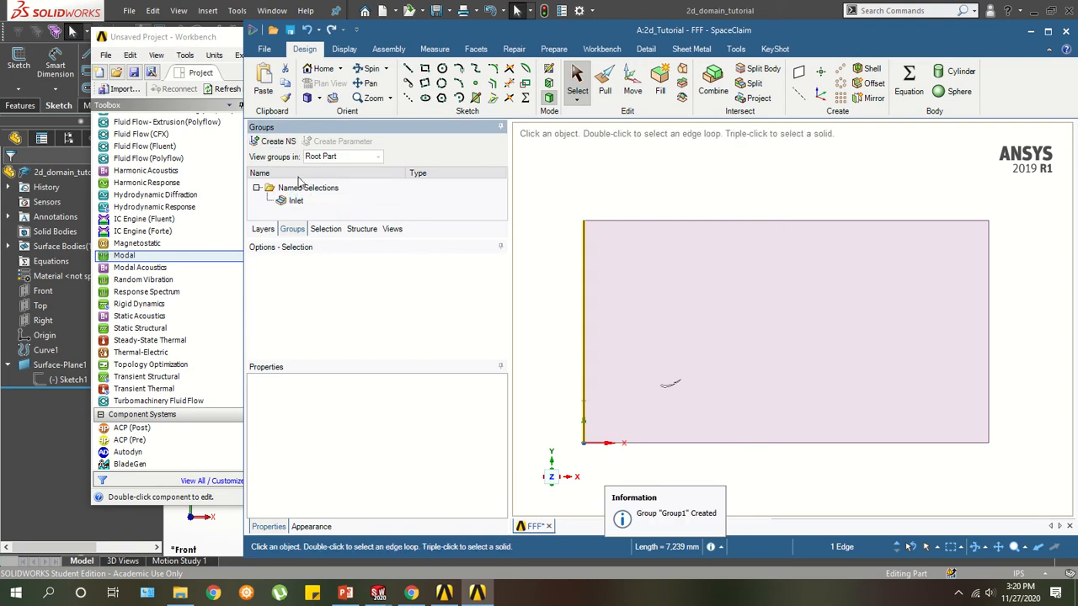
Create a named selection called Outlet from the domain's right vertical edge.
left_click(544, 247)
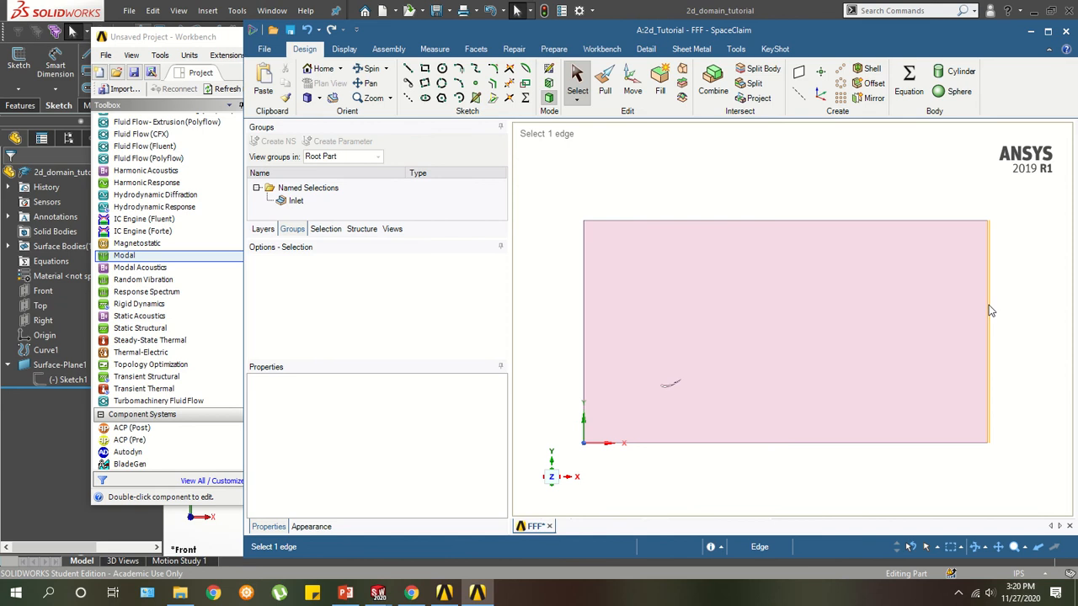
left_click(990, 311)
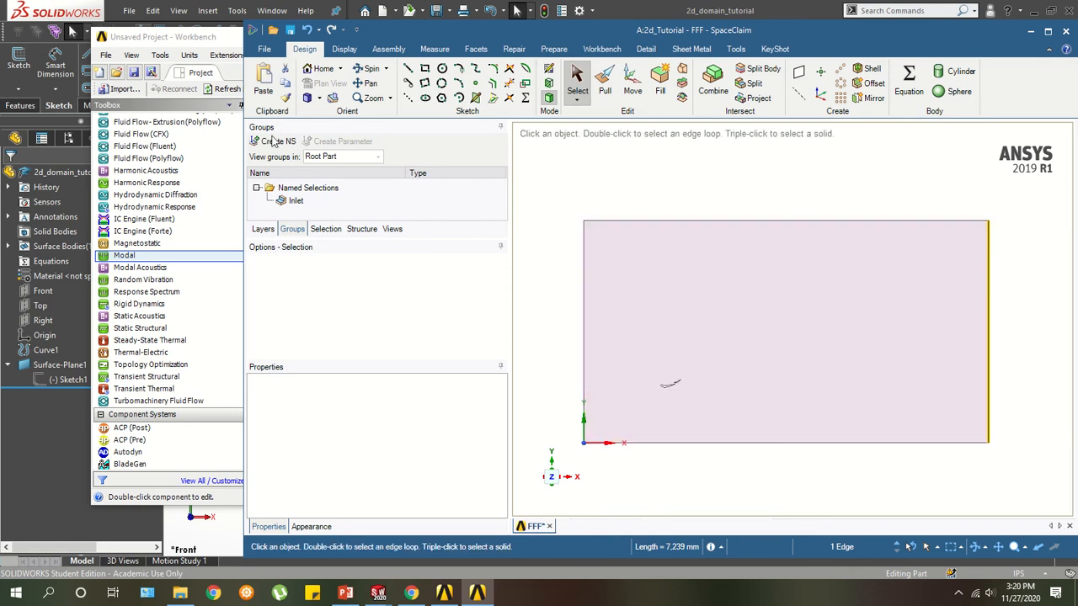
left_click(275, 141)
type("O")
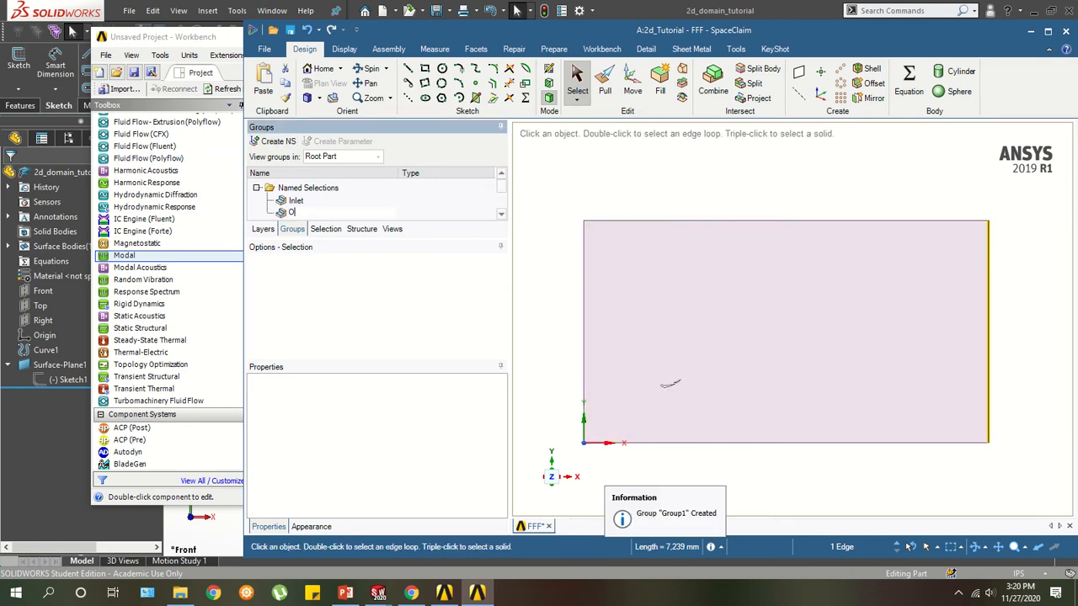
type("utlet")
key("Return")
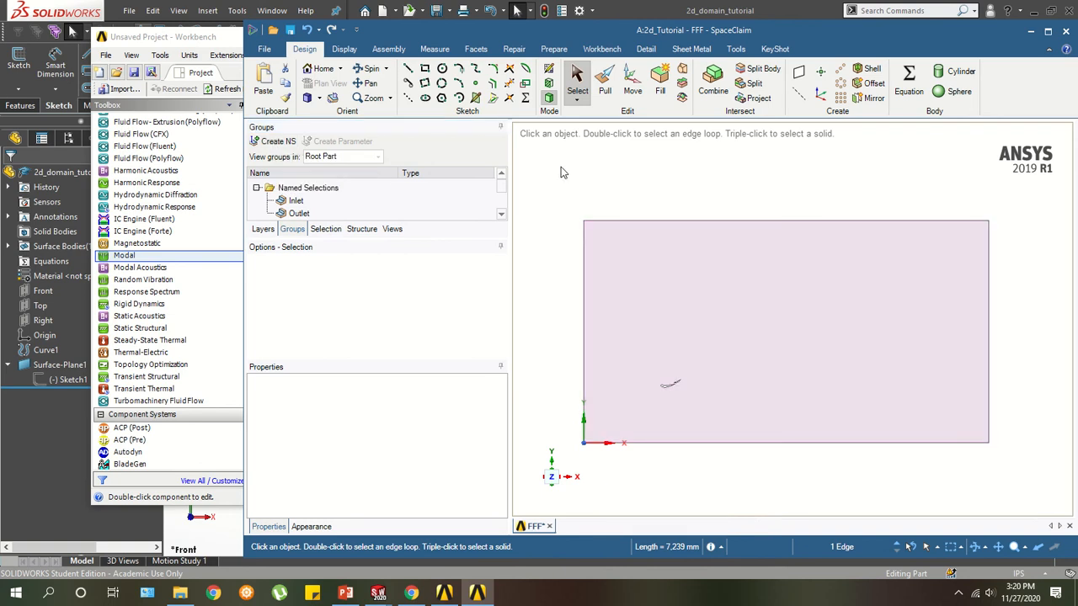
Create a named selection called Symmetry from the domain's upper horizontal edge.
left_click(608, 222)
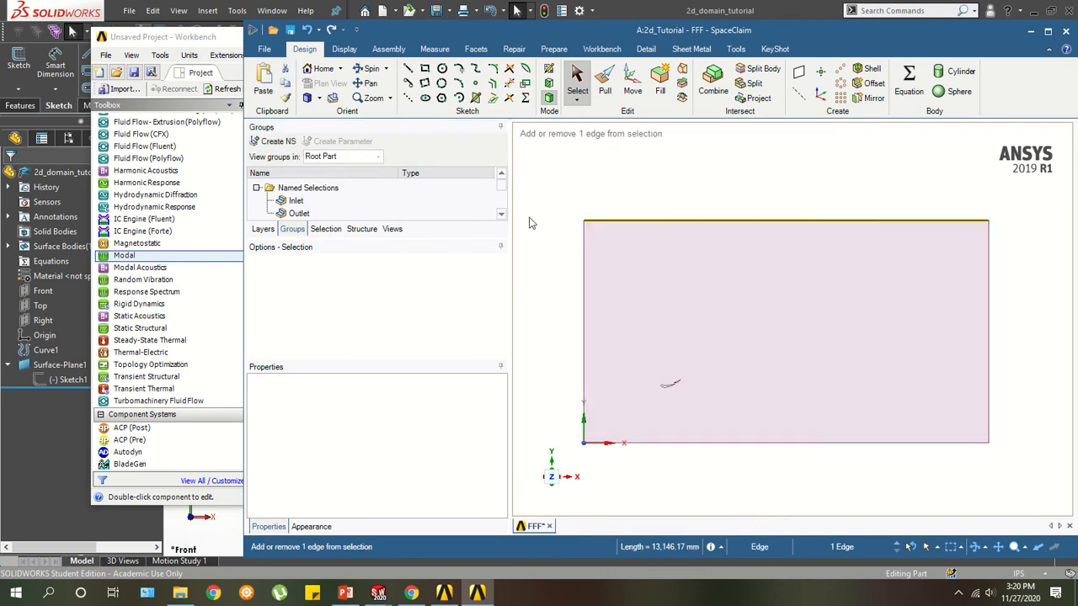
key("ctrl+g")
type("Symmetry")
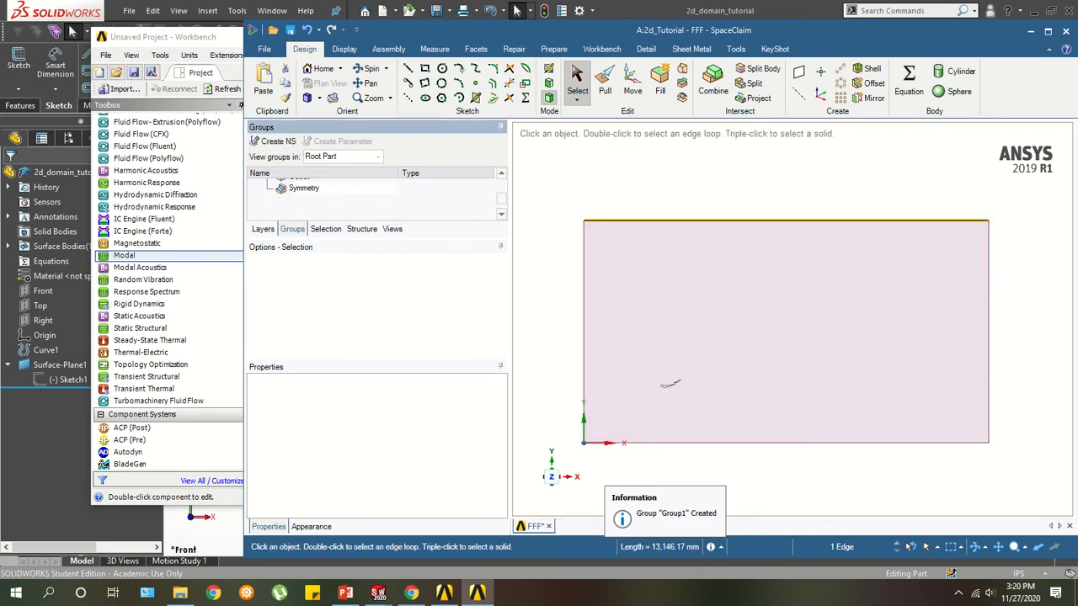
key("Return")
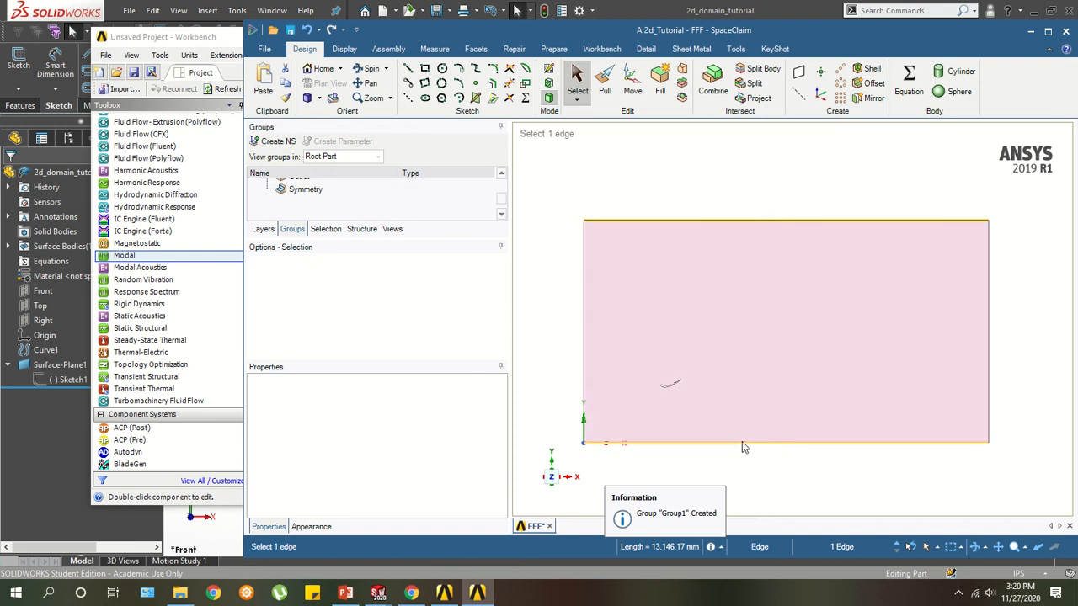
Create a named selection called Ground from the domain's lower horizontal edge.
left_click(742, 441)
key("ctrl+g")
type("Ground")
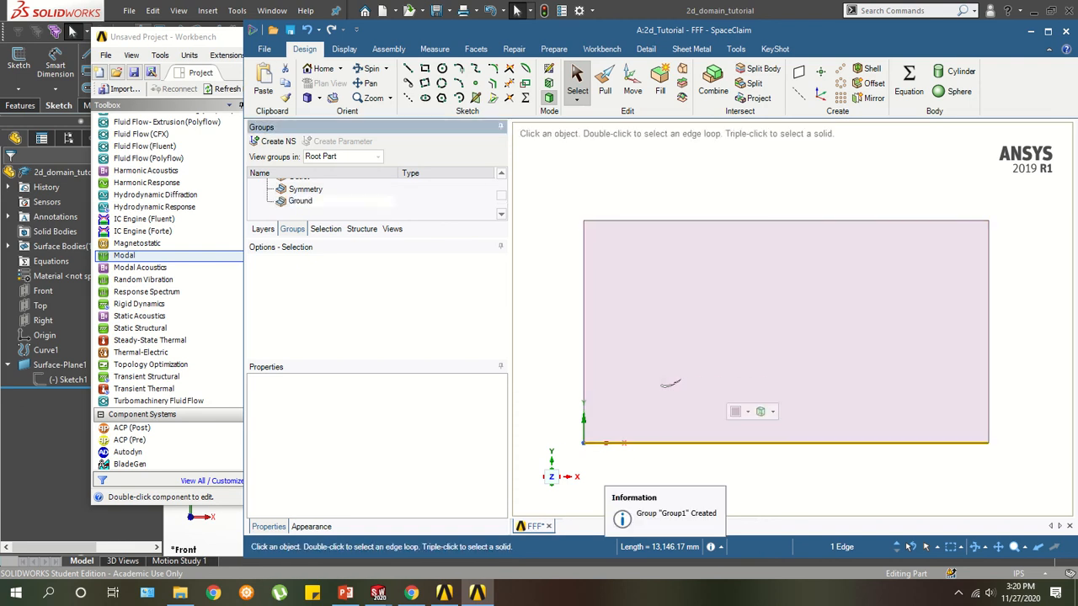
key("Return")
Create a named selection called wing1 from the edge of the larger front wing profile.
scroll(675, 385, "up", 8)
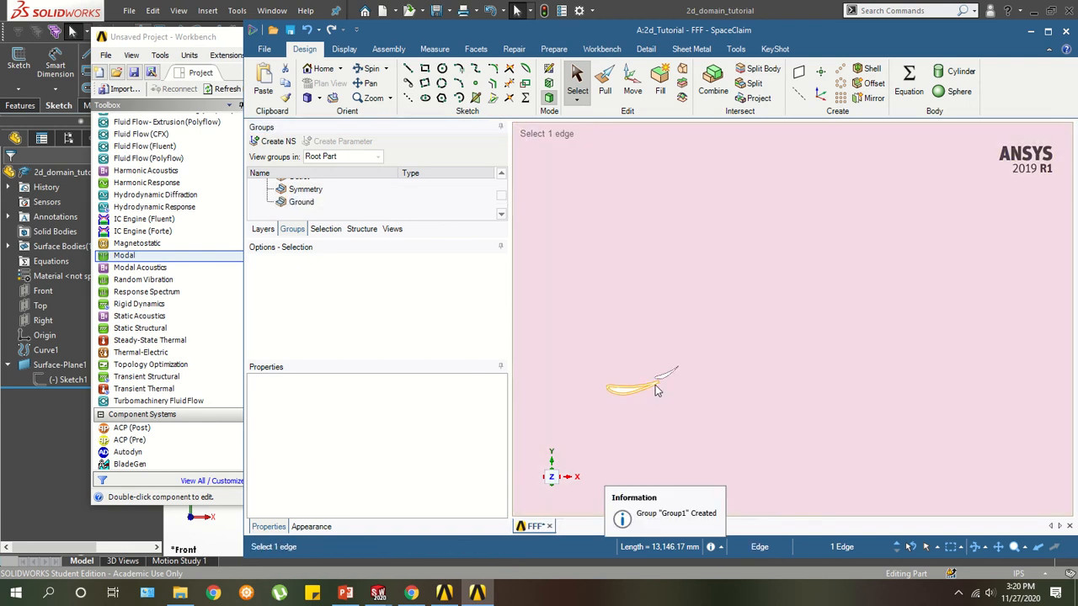
left_click(645, 385)
scroll(604, 377, "down", 4)
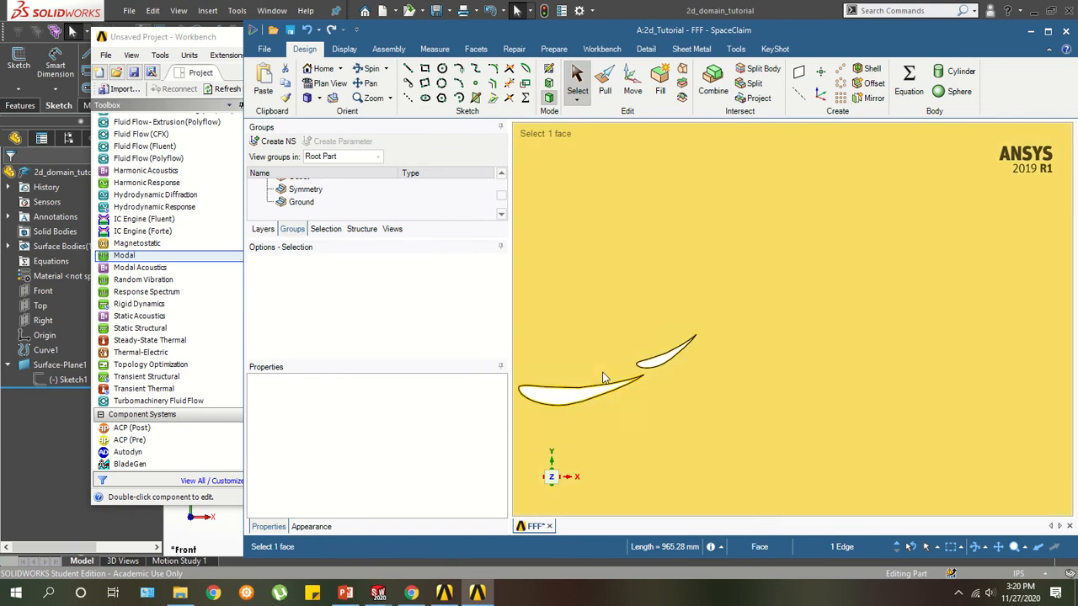
scroll(522, 345, "up", 4)
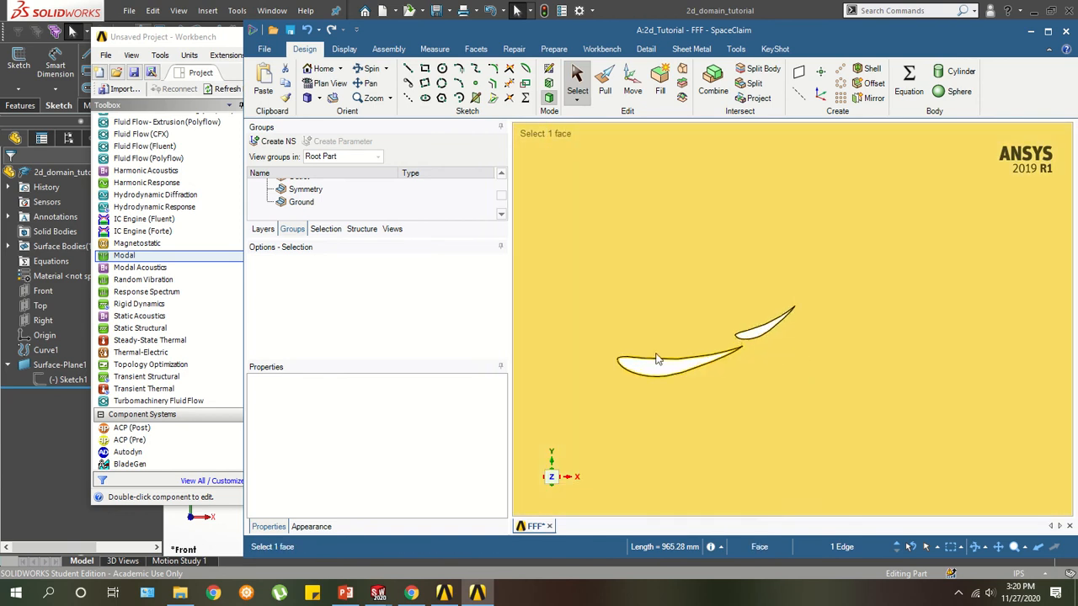
key("ctrl+g")
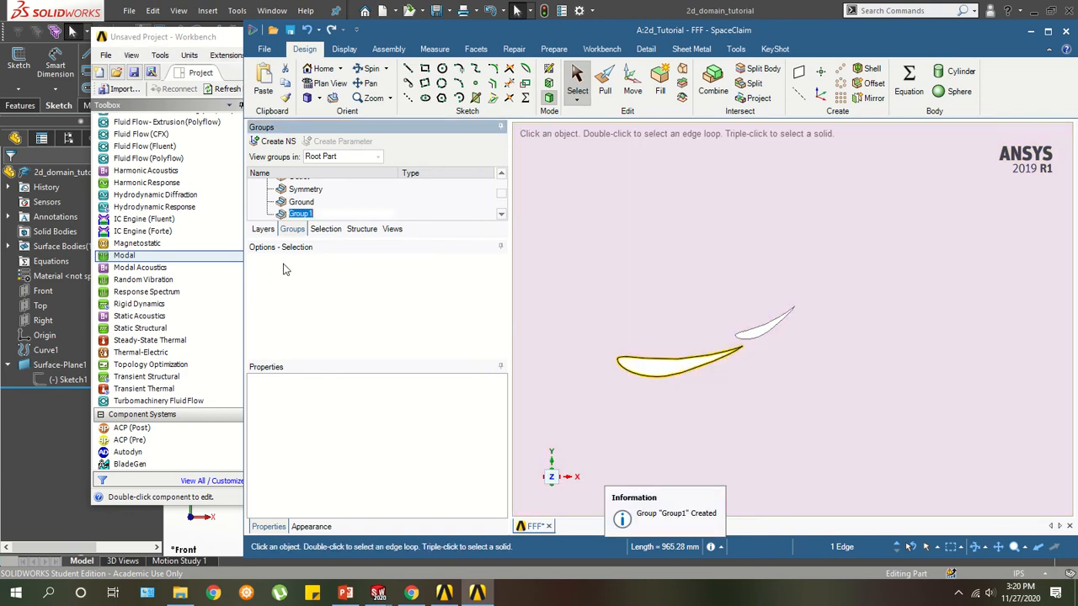
type("wing1")
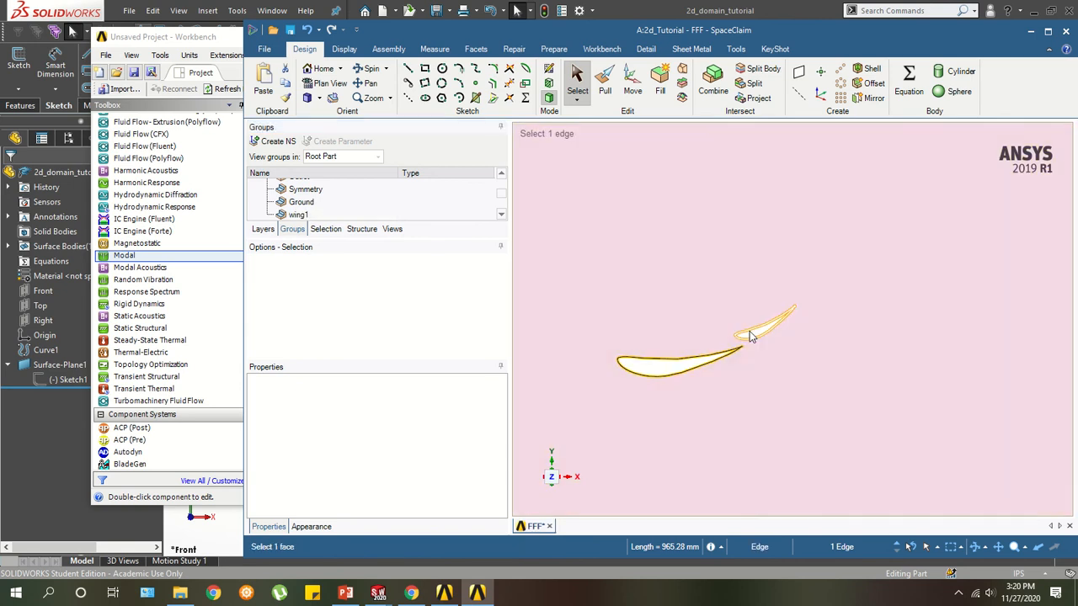
Create a named selection called wing2 from the edge of the smaller rear wing profile.
left_click(749, 333)
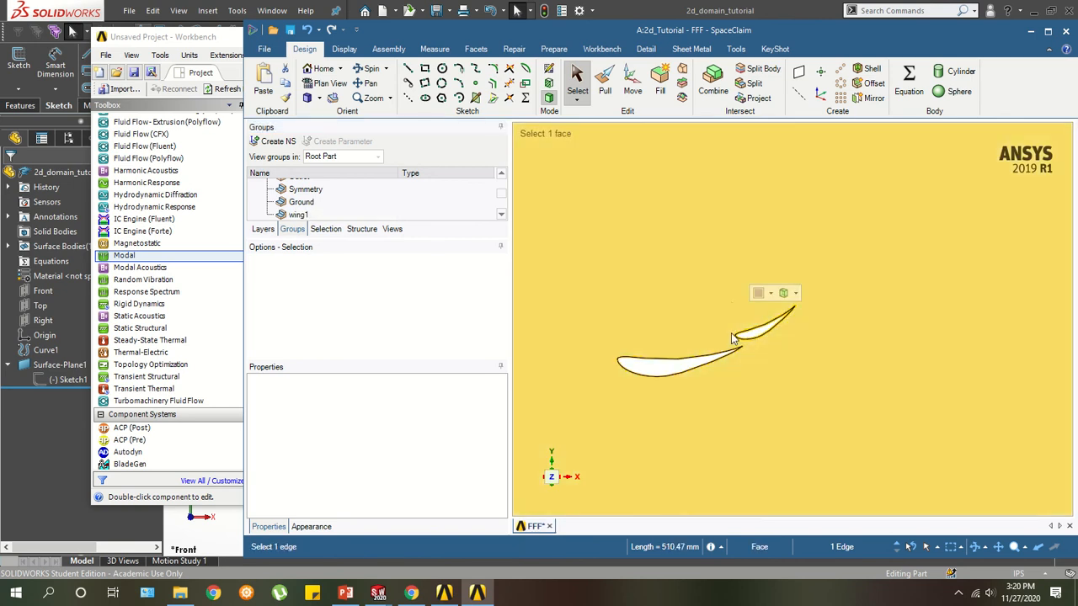
key("ctrl+g")
type("wing2")
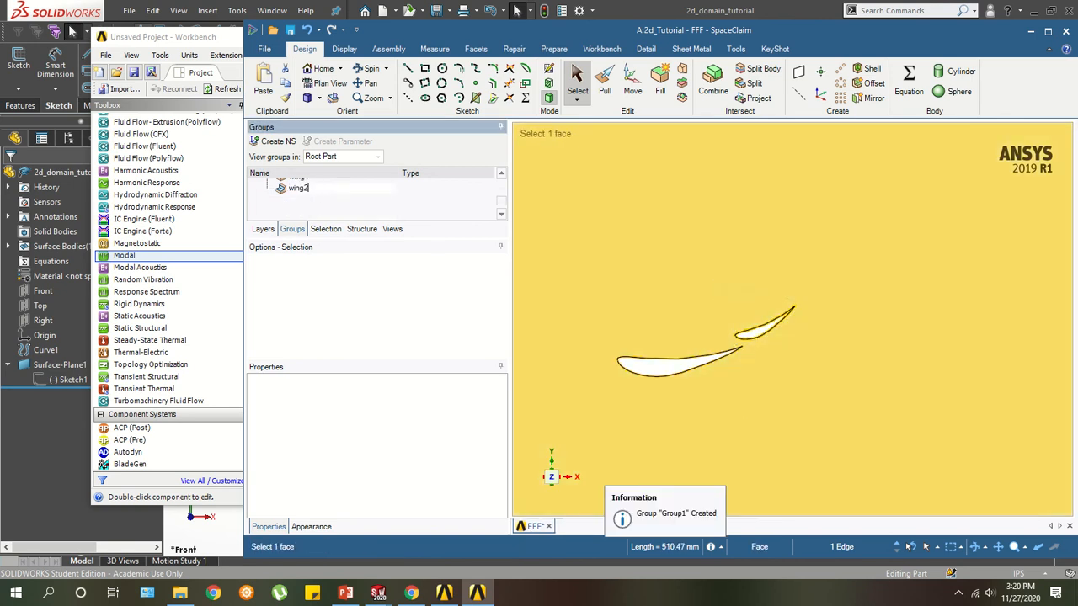
key("Return")
key("Escape")
Check which profile edges belong to the wing1 and wing2 named selections and delete both groups.
scroll(419, 212, "up", 1)
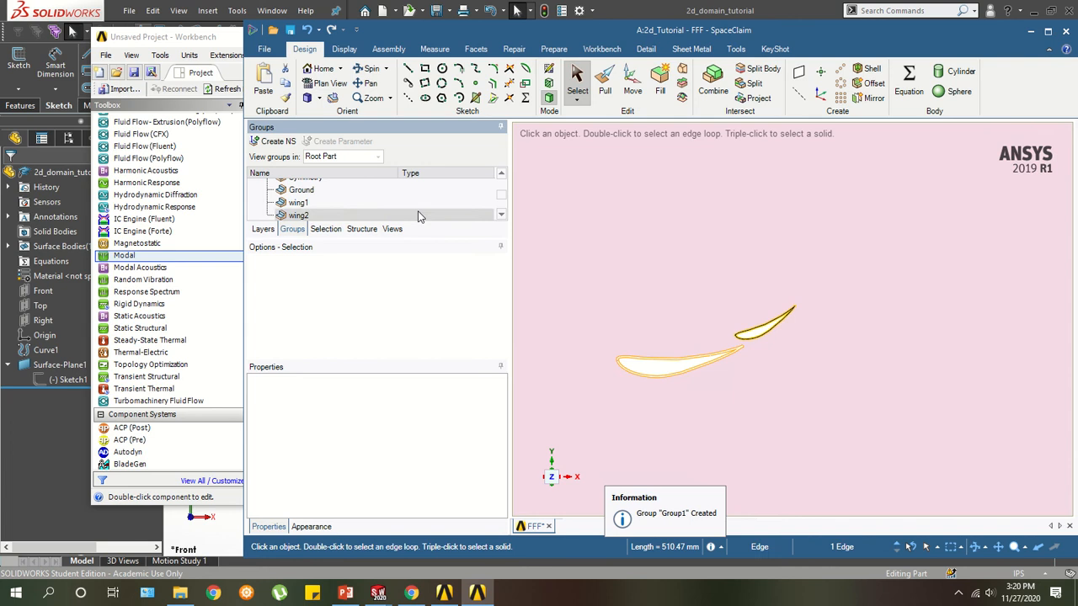
scroll(417, 210, "down", 1)
left_click(343, 193)
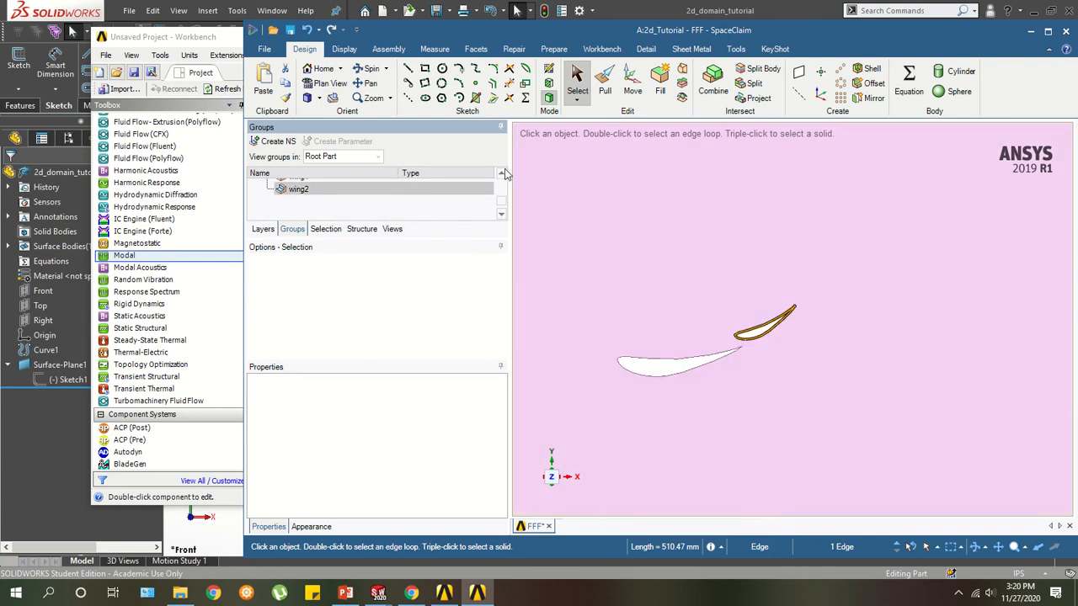
left_click(501, 173)
left_click(501, 173)
left_click(423, 204)
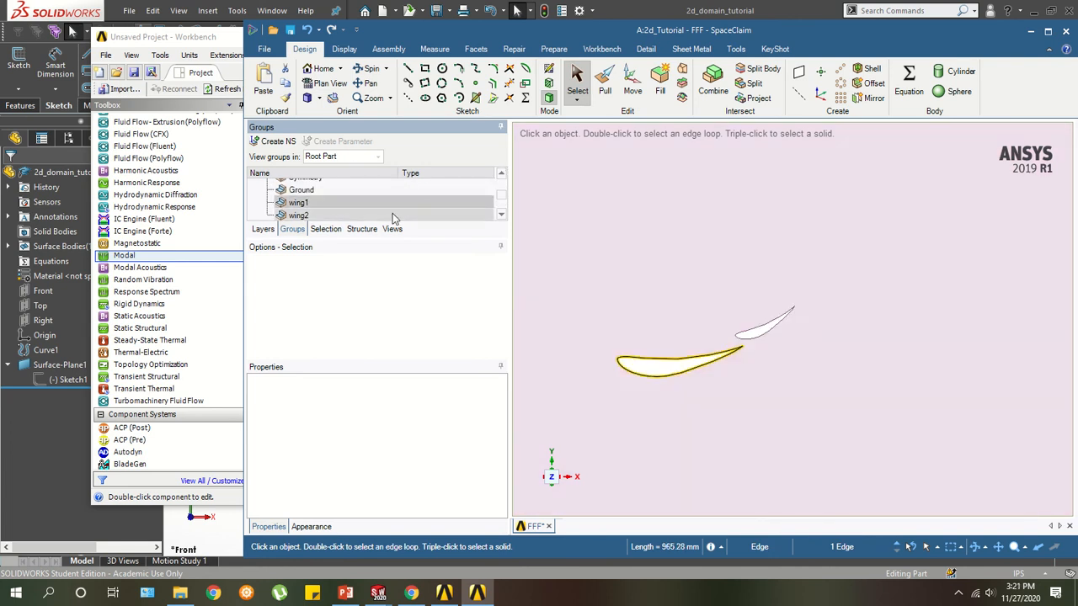
left_click(394, 214)
left_click(396, 204)
left_click(397, 216)
left_click(392, 205)
left_click(357, 215, "ctrl")
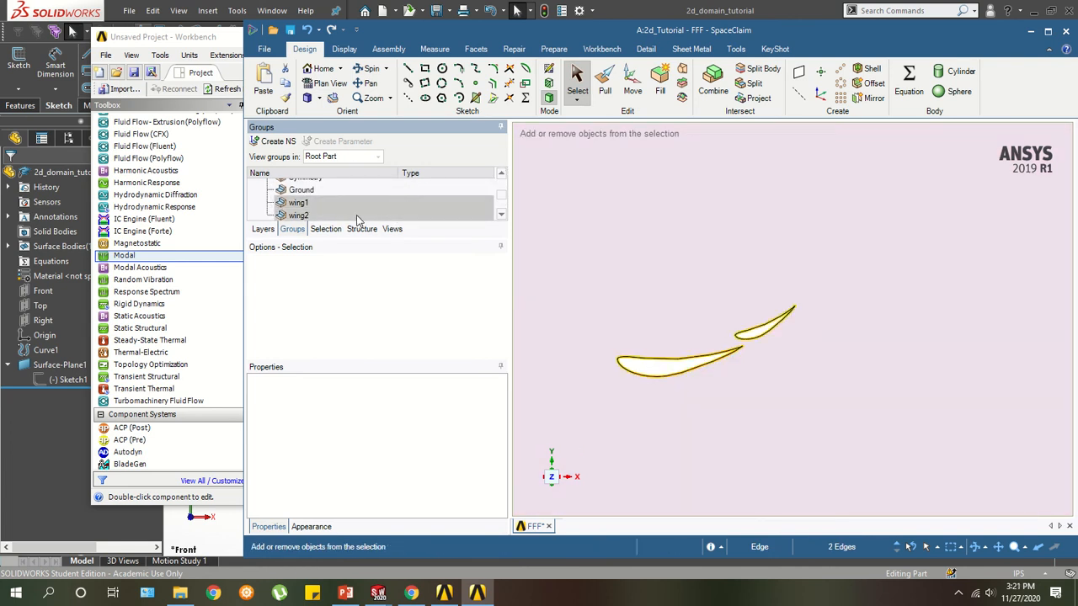
key("Delete")
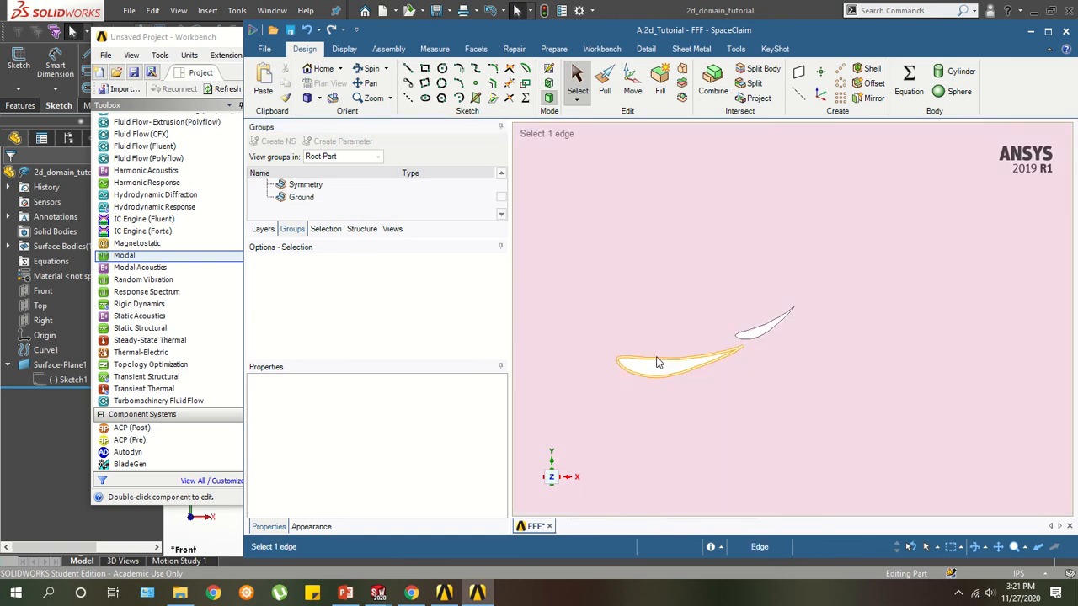
Create a single named selection called wing from the edges of both wing profiles.
left_click(659, 363)
left_click(761, 325, "ctrl")
key("ctrl+g")
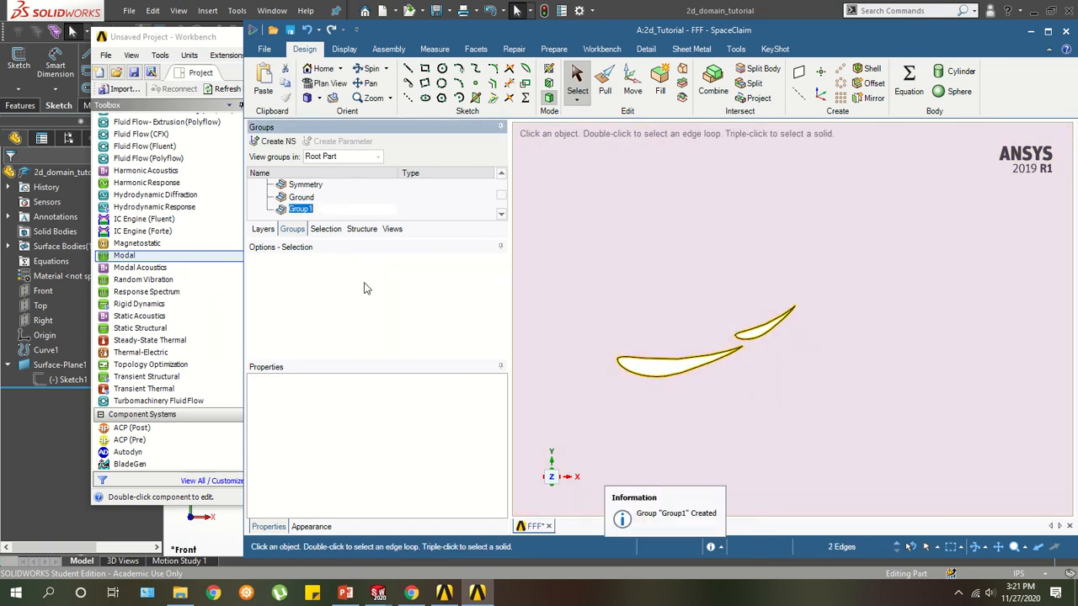
type("wing")
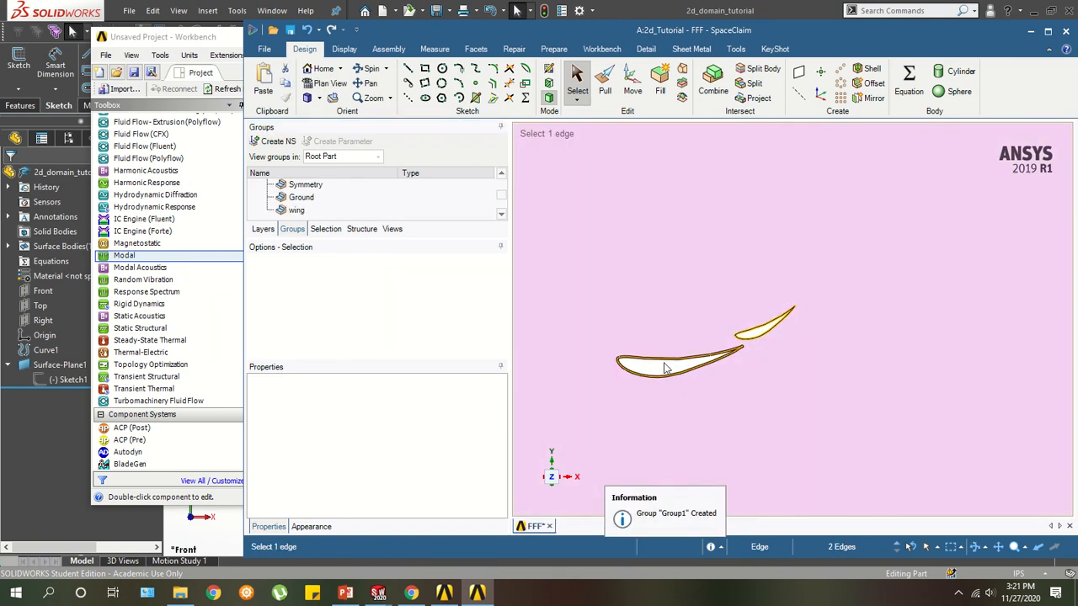
Check which domain and profile edges belong to the wing, Ground, Symmetry and Inlet named selections.
left_click(665, 362)
scroll(669, 352, "down", 1)
scroll(671, 356, "down", 5)
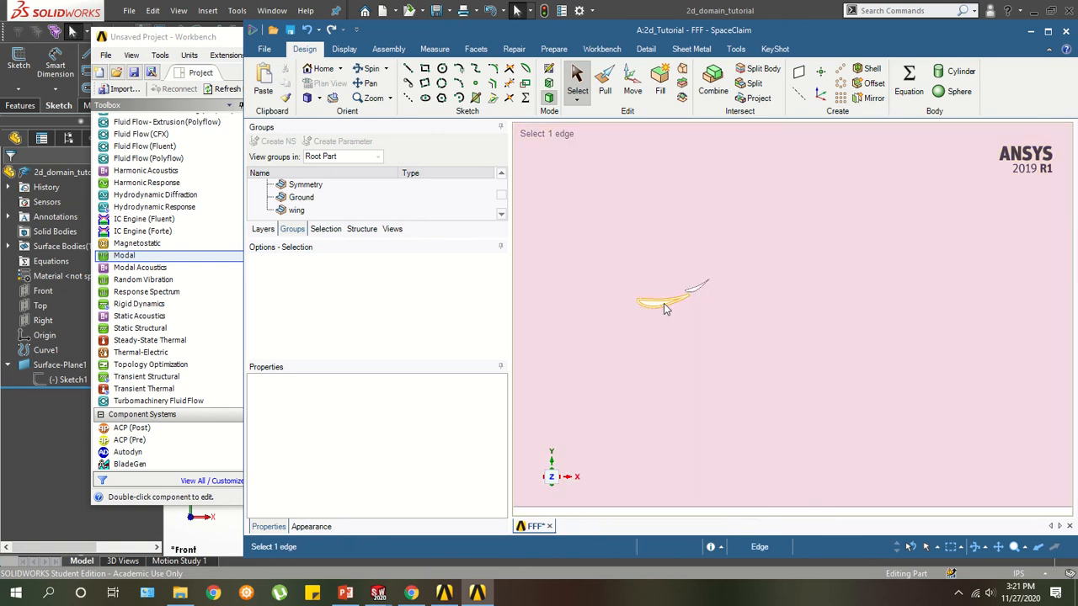
scroll(663, 301, "down", 3)
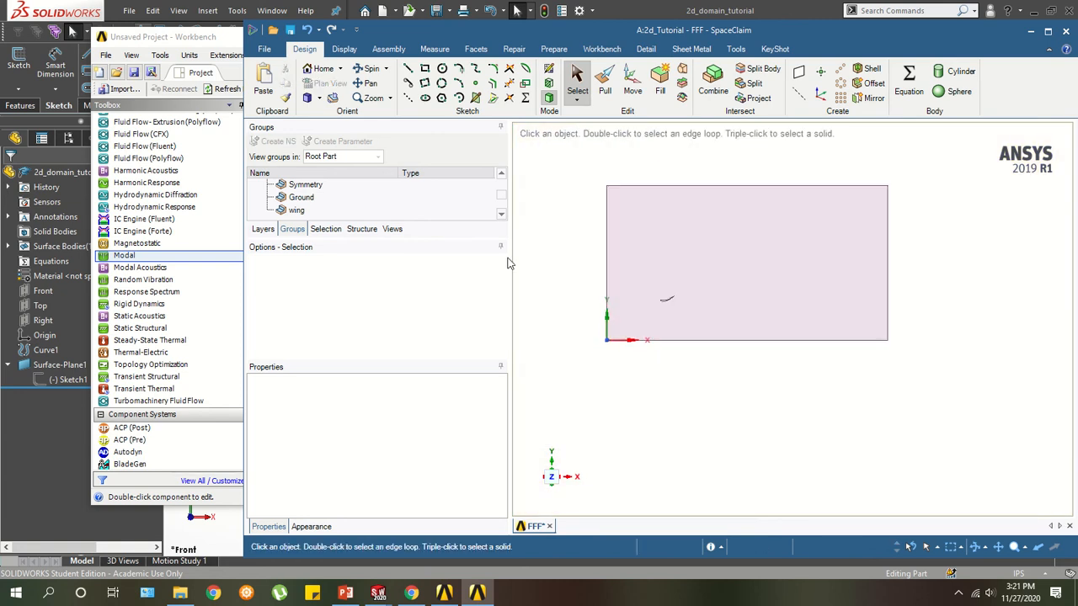
left_click(303, 210)
left_click(308, 198)
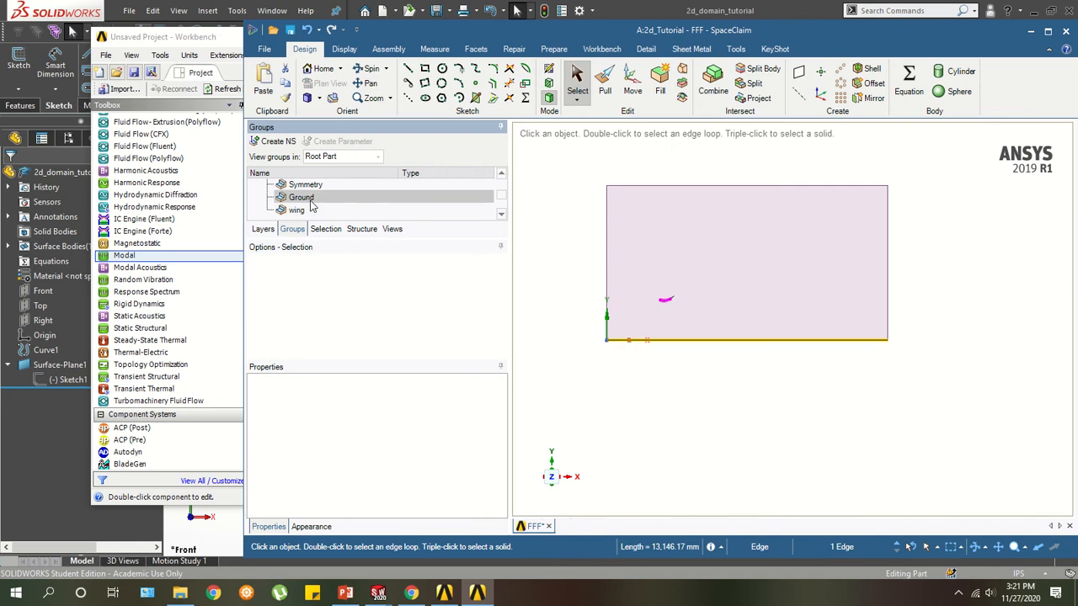
scroll(311, 206, "up", 1)
left_click(312, 202)
scroll(311, 204, "down", 1)
left_click(312, 202)
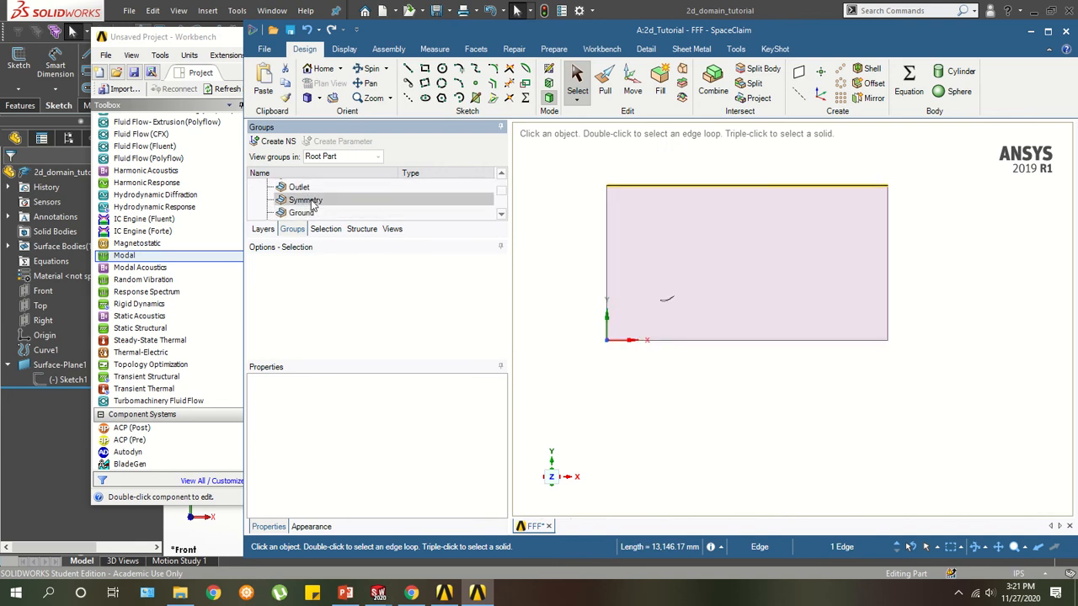
scroll(312, 202, "up", 1)
left_click(308, 200)
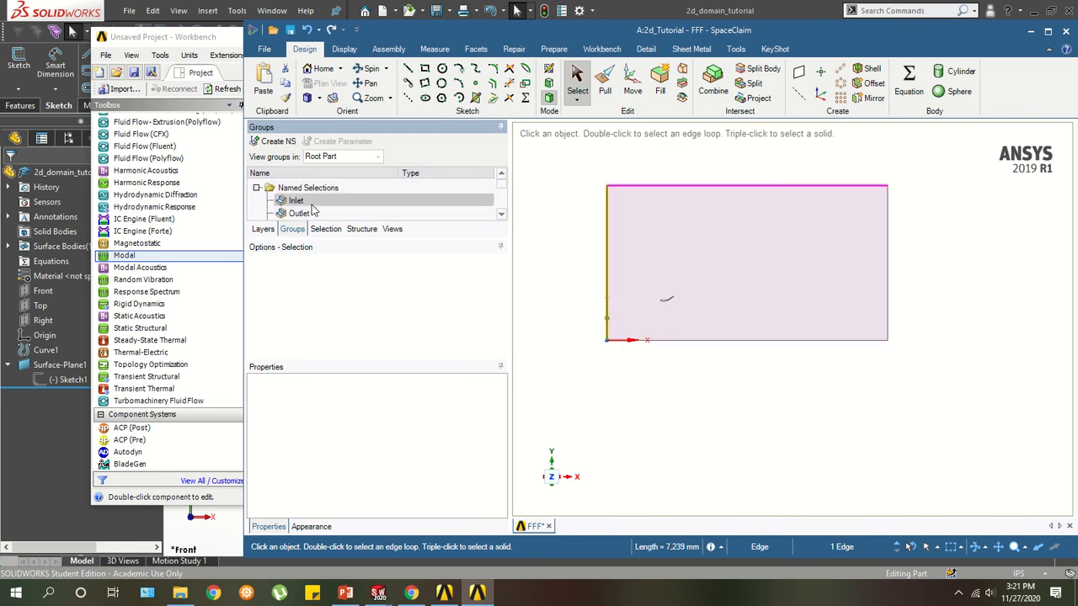
left_click(552, 286)
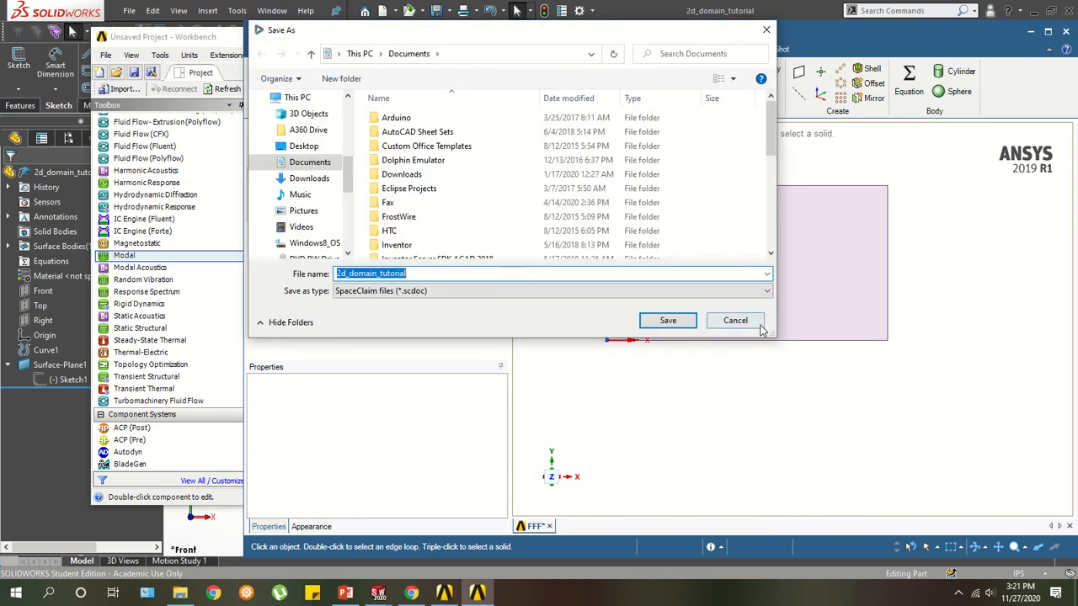
Cancel saving a separate copy of the geometry, close SpaceClaim and return to the Workbench project schematic.
left_click(734, 318)
left_click(1066, 32)
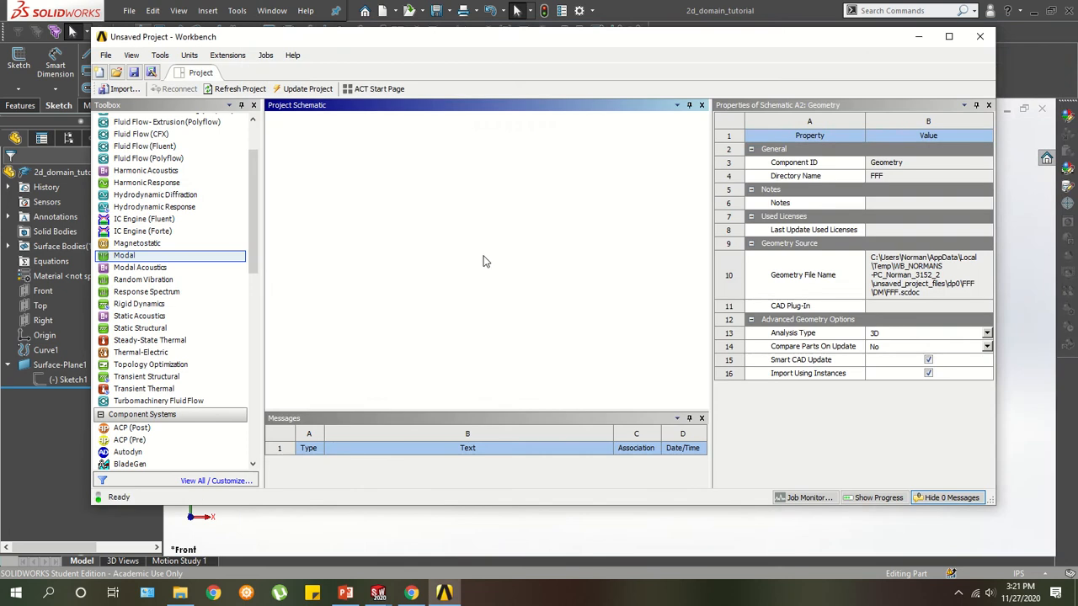
left_click(353, 188)
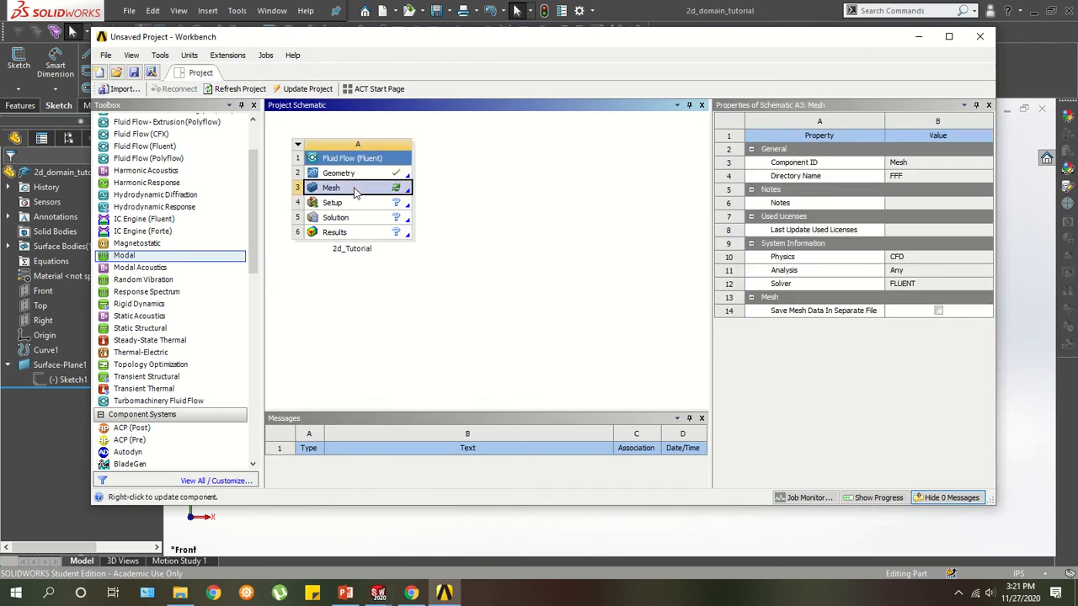
Update the Geometry component of the 2d_Tutorial Fluid Flow (Fluent) system and open its Mesh component for editing.
right_click(338, 174)
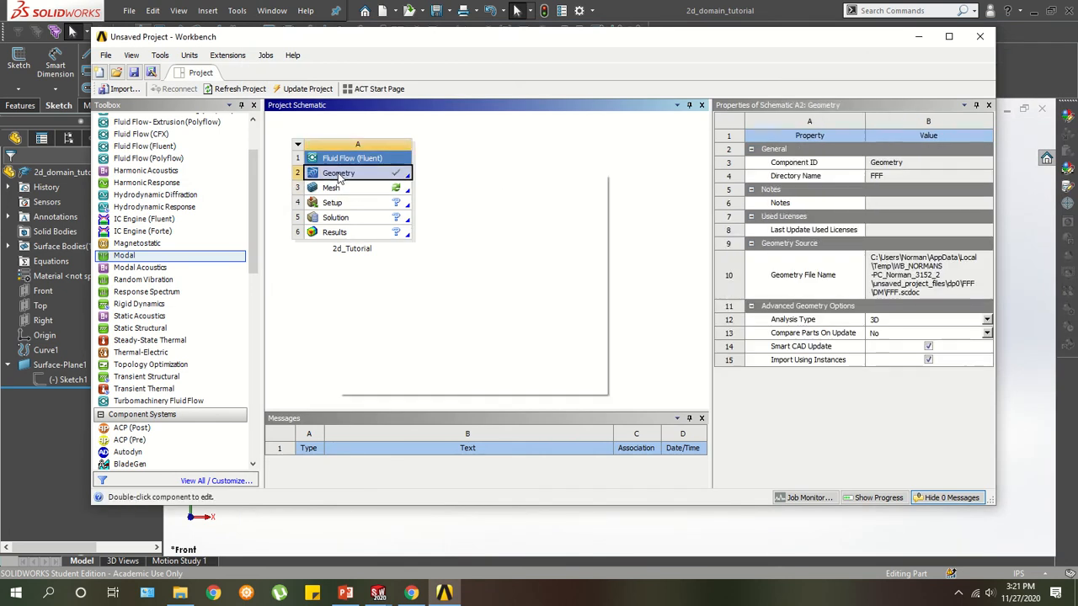
left_click(372, 277)
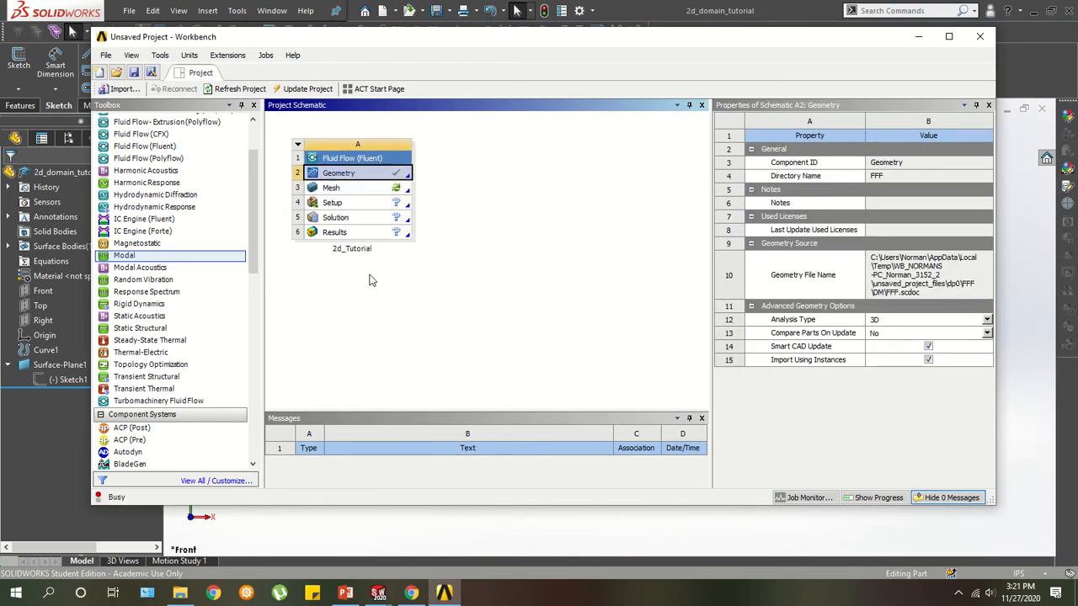
left_click(356, 193)
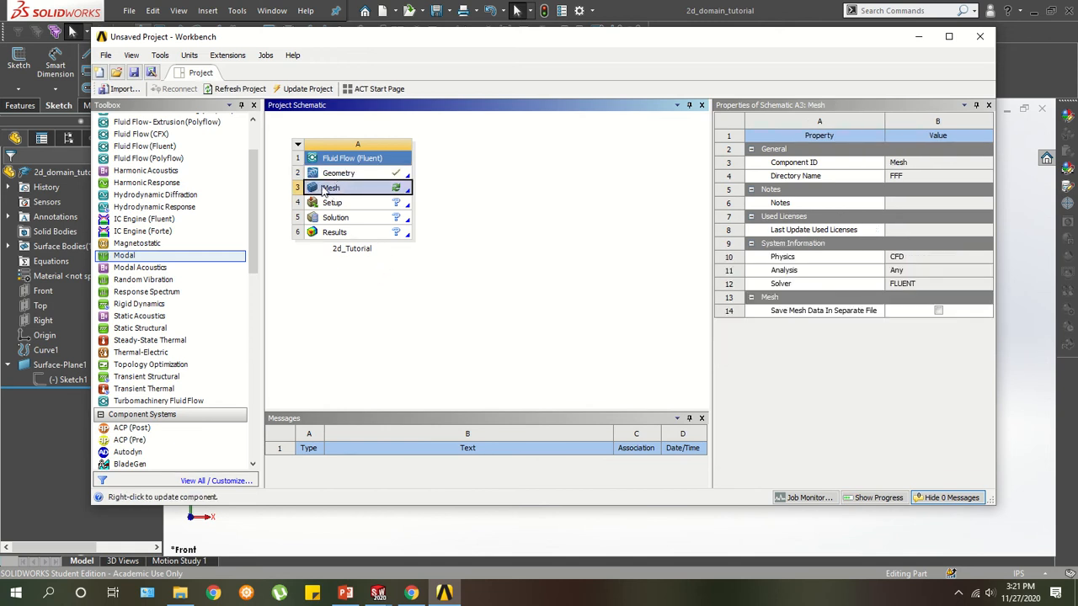
right_click(328, 188)
left_click(366, 197)
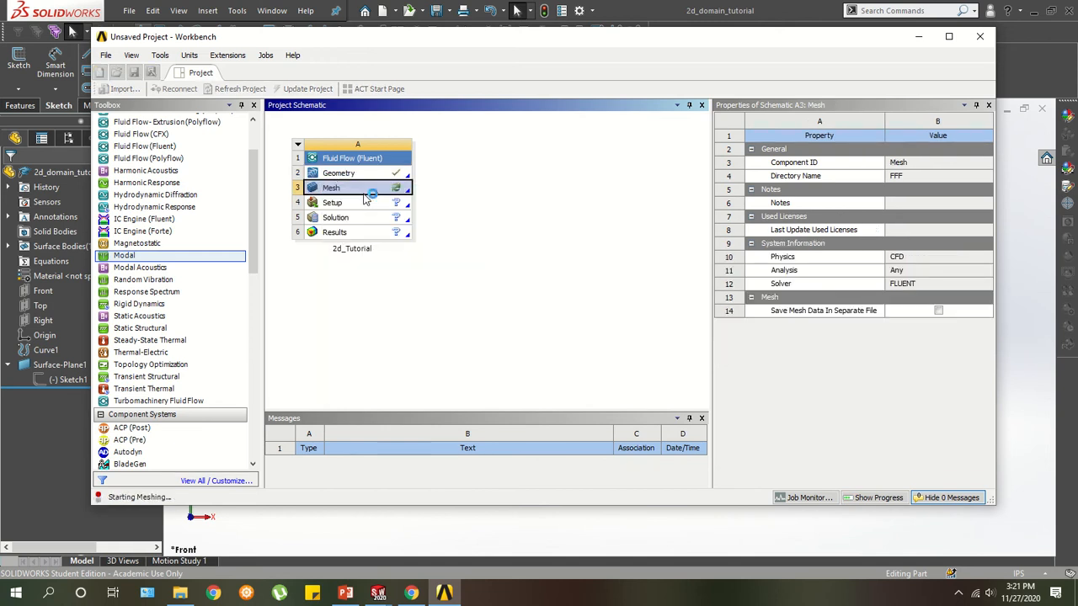
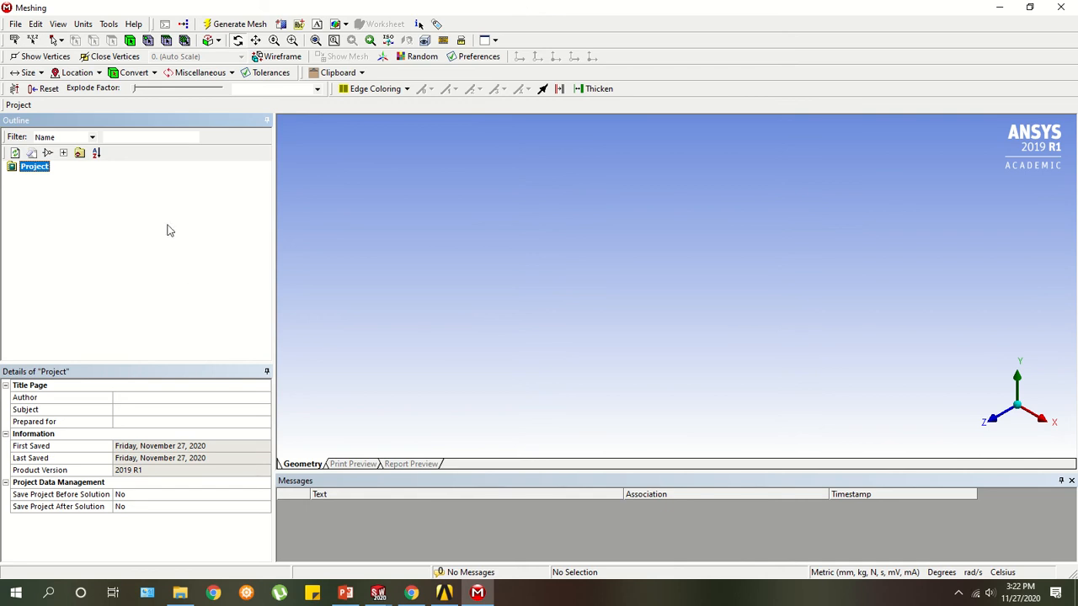
Check on the Meshing launch in Workbench and view the loaded 2D domain squarely along the Z axis.
left_click(443, 593)
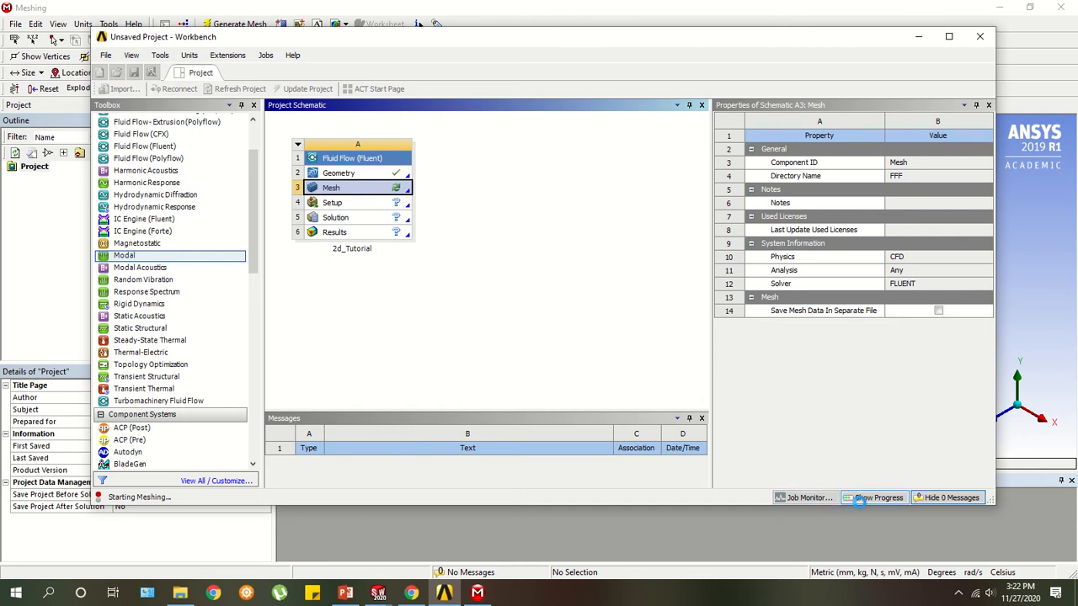
mouse_move(448, 4)
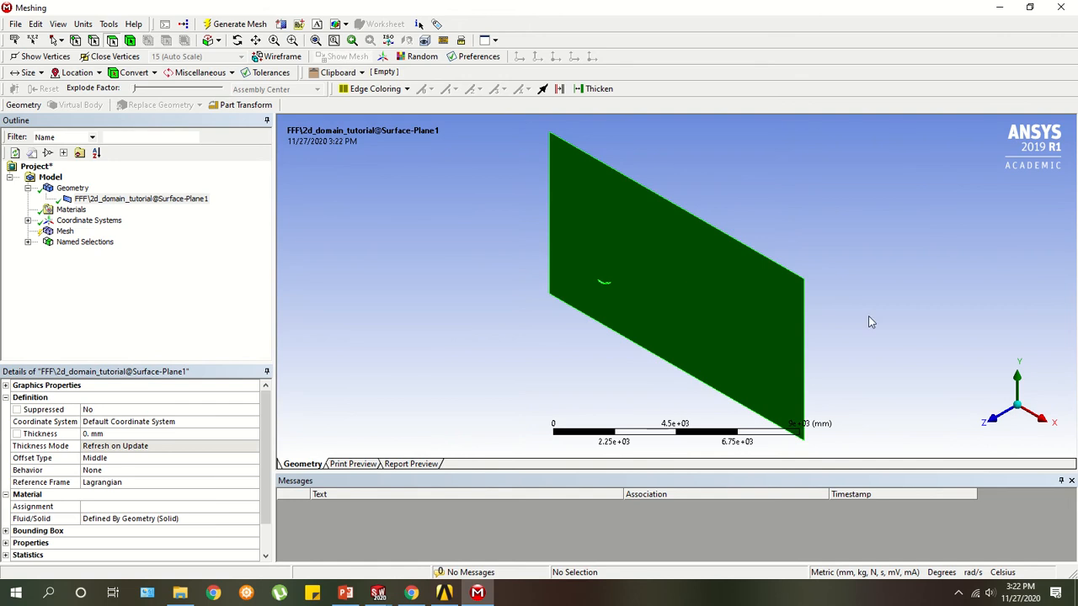
middle_click_drag(815, 224, 742, 273)
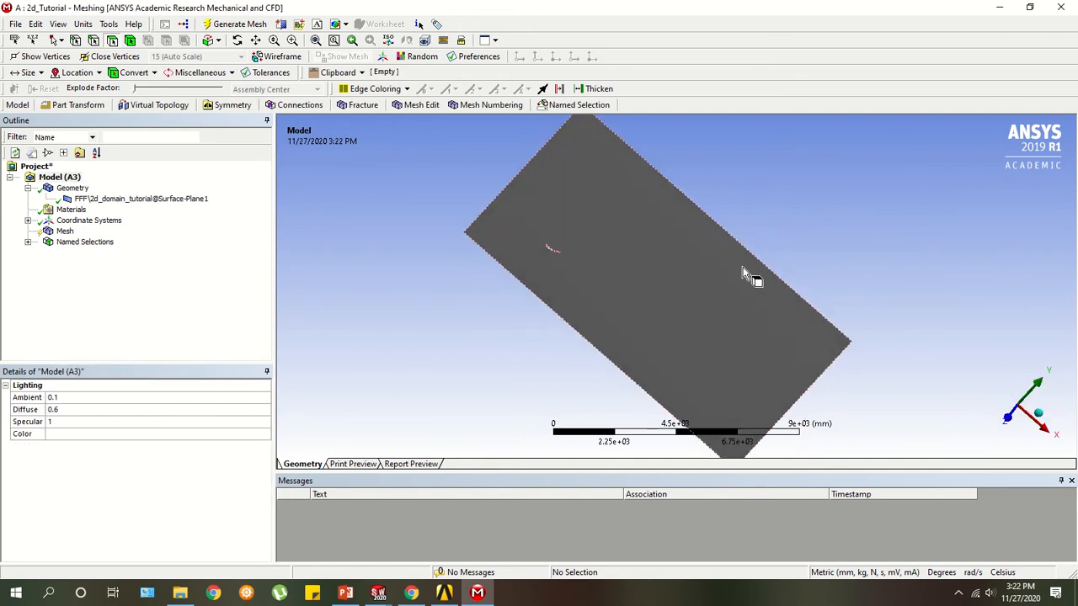
left_click(1007, 416)
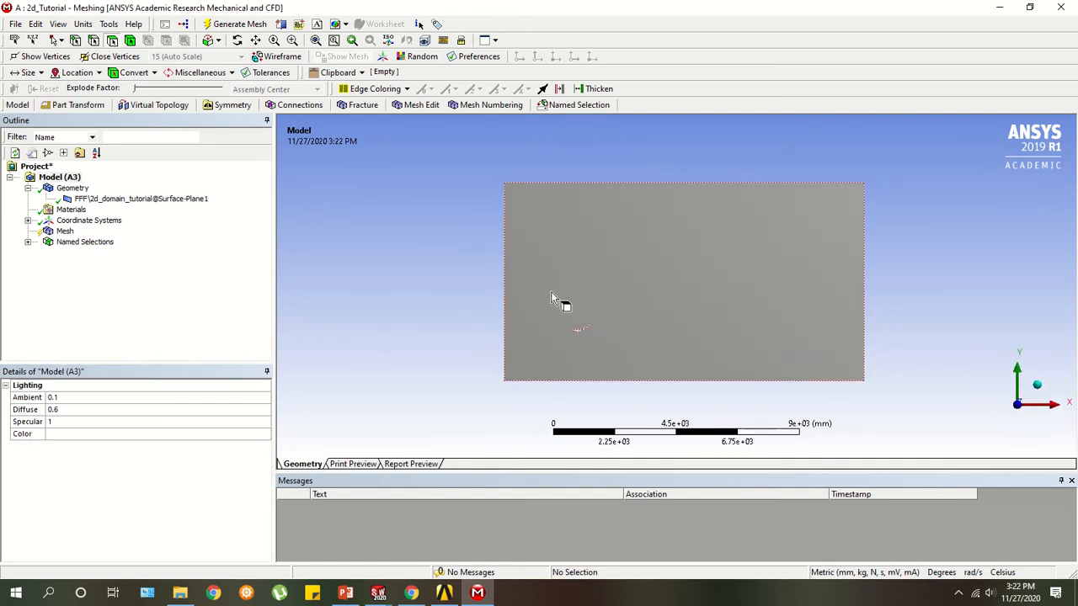
Examine the rectangular fluid domain face, the two airfoil cutouts inside it and their distance to the outer boundaries.
scroll(559, 335, "up", 4)
scroll(559, 324, "down", 1)
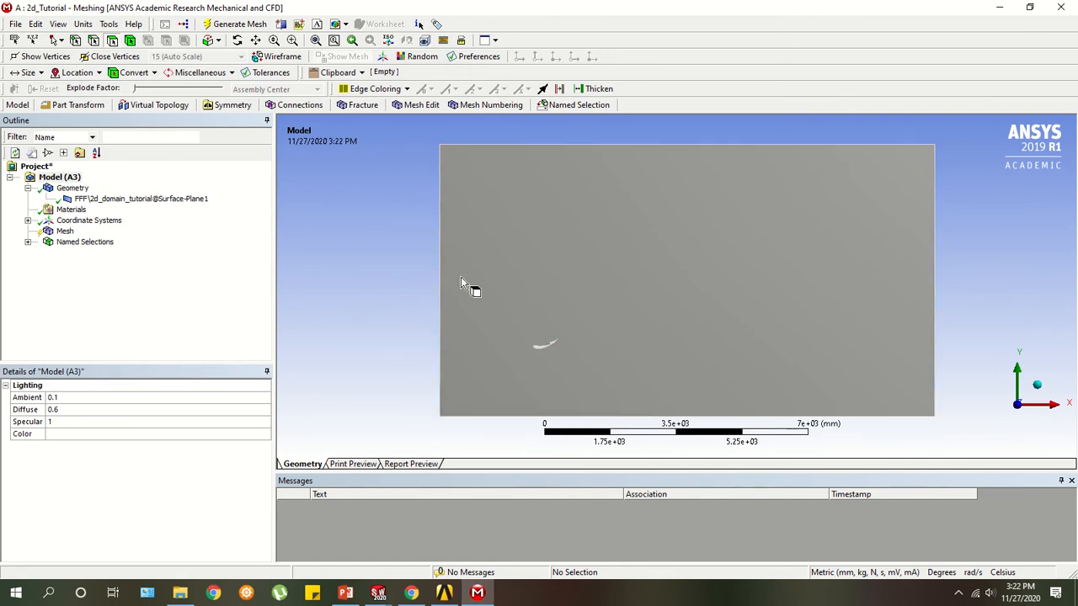
left_click(485, 179)
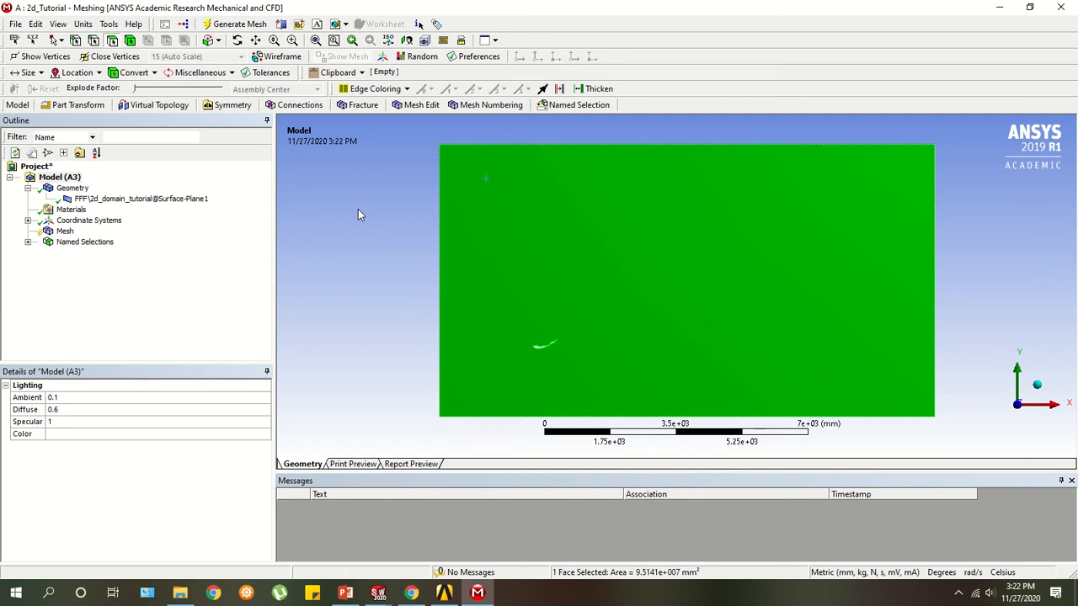
scroll(538, 362, "down", 1)
scroll(543, 354, "up", 5)
scroll(564, 314, "down", 2)
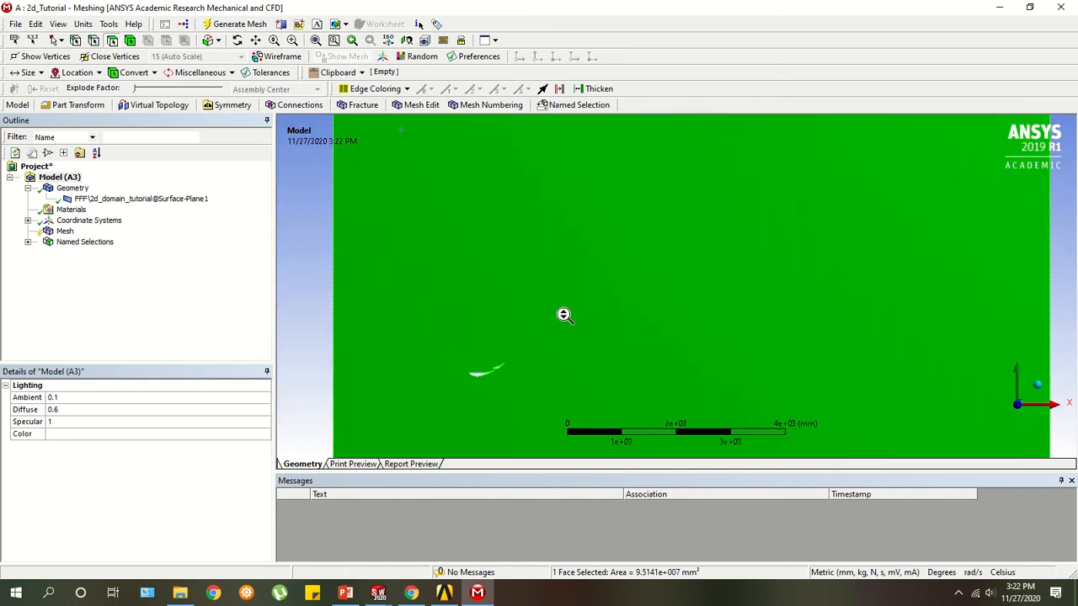
scroll(564, 315, "down", 1)
middle_click_drag(566, 294, 672, 206, "ctrl")
scroll(583, 288, "up", 9)
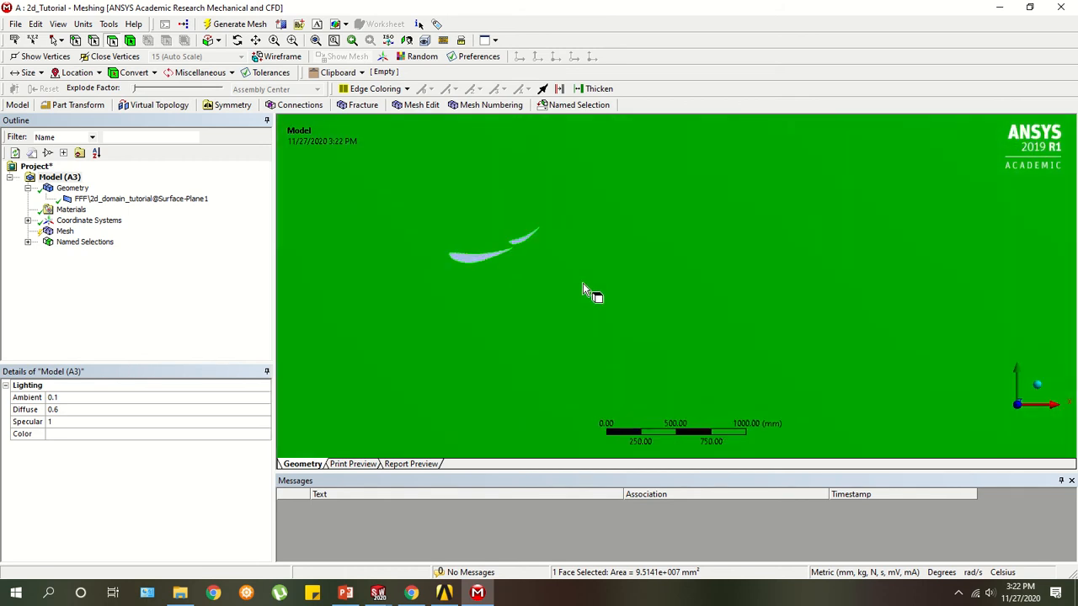
middle_click_drag(550, 241, 770, 242, "ctrl")
scroll(517, 263, "up", 1)
scroll(424, 286, "down", 3)
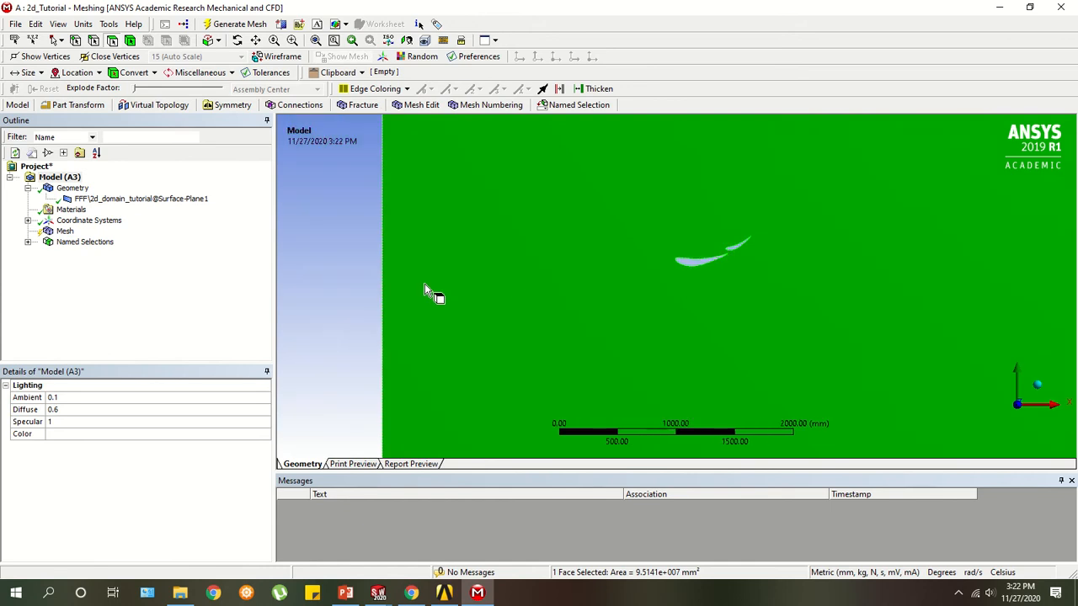
left_click(340, 297)
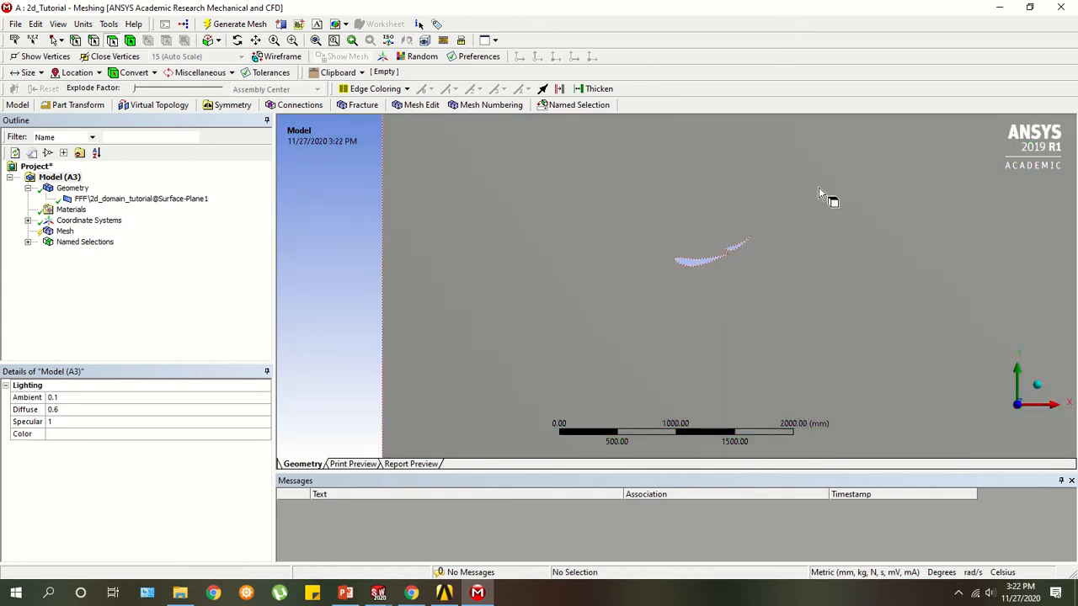
scroll(524, 310, "down", 5)
middle_click_drag(701, 254, 577, 238, "ctrl")
scroll(503, 283, "down", 2)
scroll(525, 296, "up", 6)
middle_click_drag(475, 288, 617, 338, "ctrl")
scroll(573, 310, "up", 5)
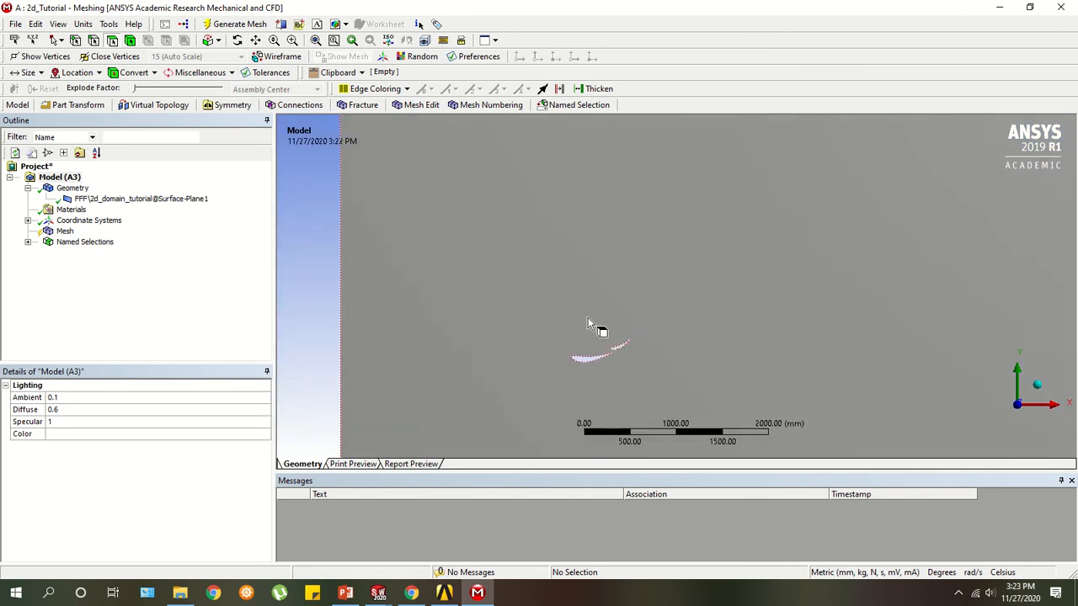
scroll(588, 318, "down", 5)
scroll(596, 314, "up", 2)
scroll(616, 284, "down", 1)
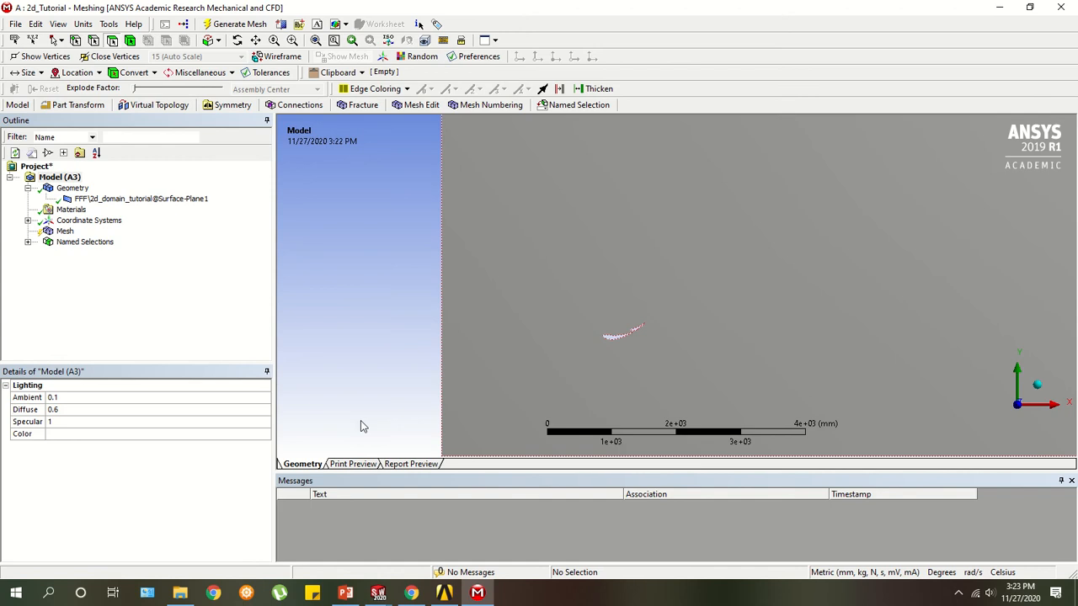
middle_click_drag(712, 338, 642, 353, "ctrl")
middle_click_drag(698, 298, 610, 323, "ctrl")
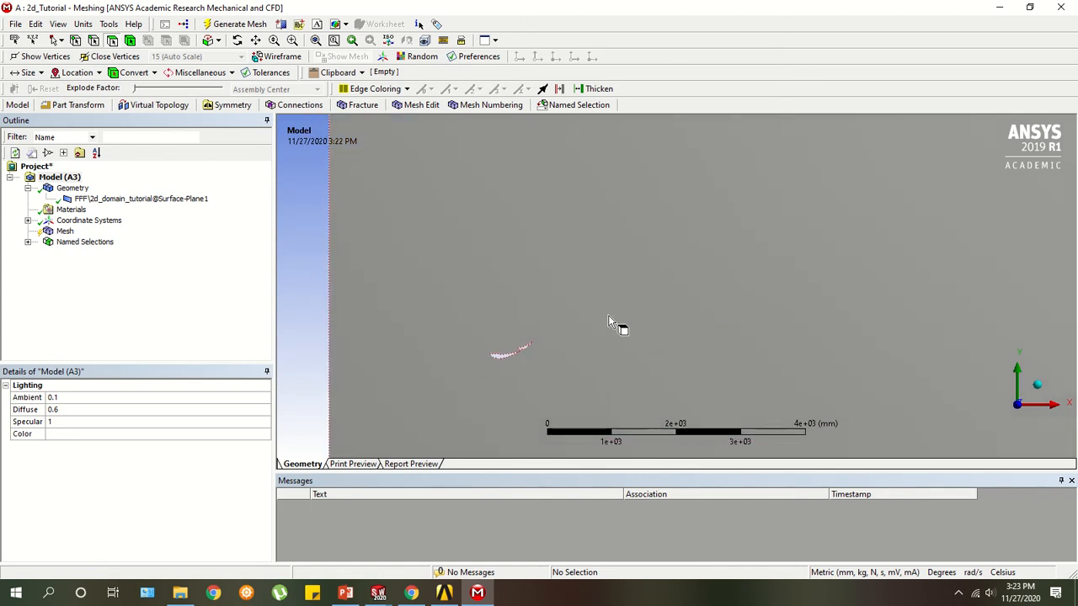
scroll(612, 324, "down", 3)
middle_click_drag(654, 284, 548, 303, "ctrl")
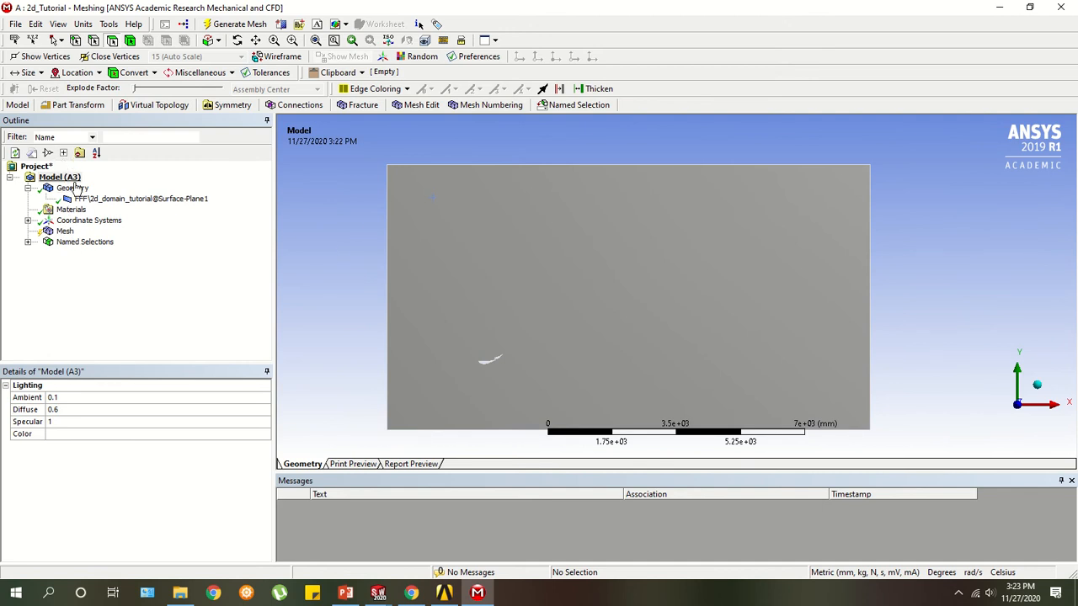
Generate the mesh for the 2D domain with the default mesh settings.
left_click(74, 237)
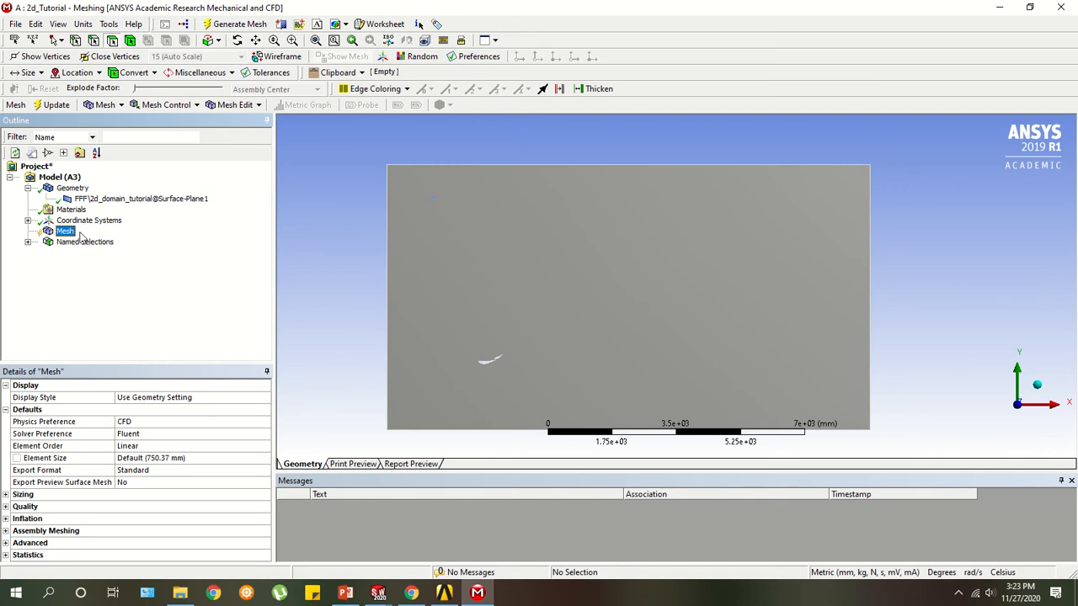
right_click(70, 232)
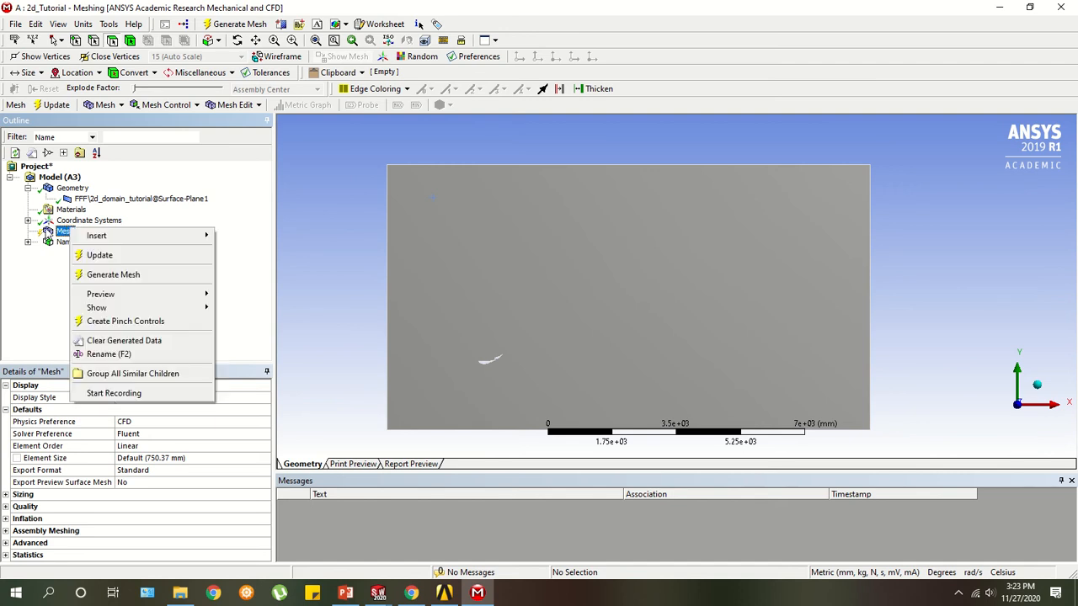
left_click(86, 276)
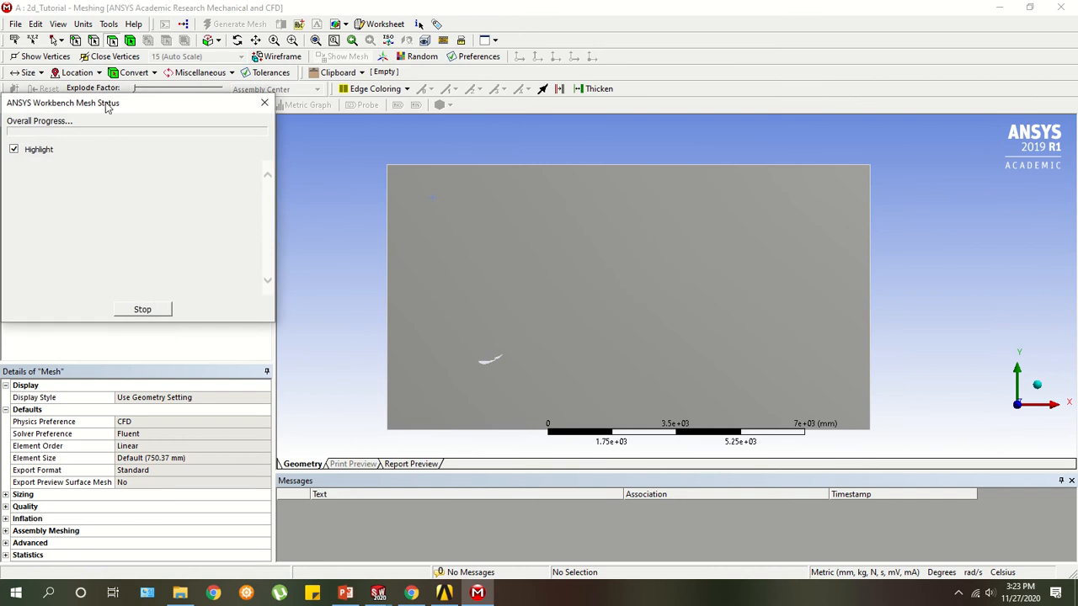
left_click_drag(107, 107, 192, 53)
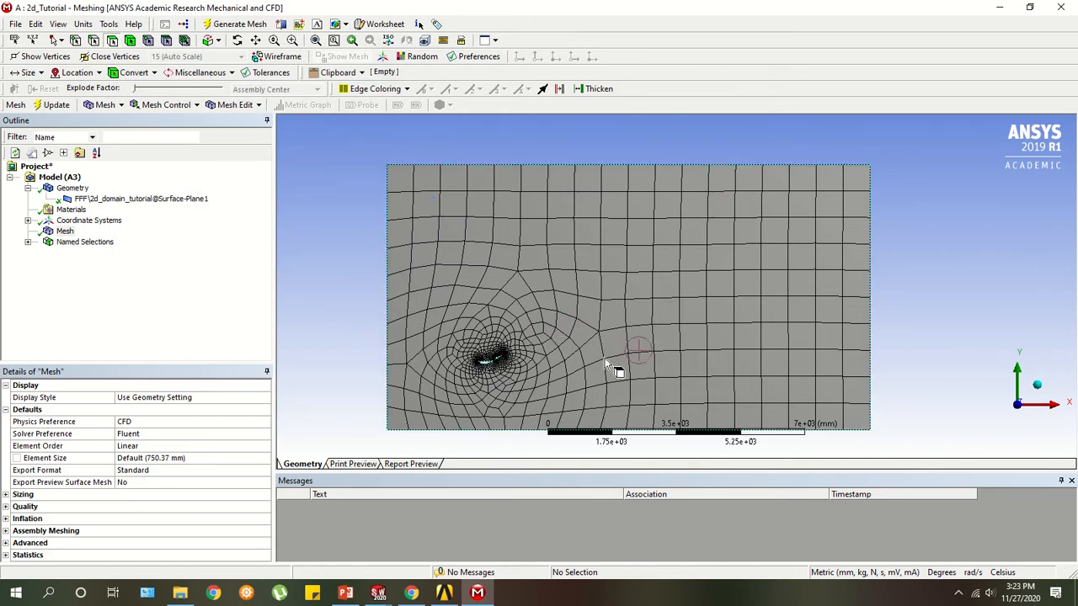
Examine the generated mesh close to the two airfoils and across the surrounding domain for element density and shape.
scroll(481, 383, "up", 4)
scroll(486, 372, "down", 3)
middle_click_drag(488, 373, 659, 267, "ctrl")
scroll(602, 343, "up", 6)
scroll(638, 269, "up", 5)
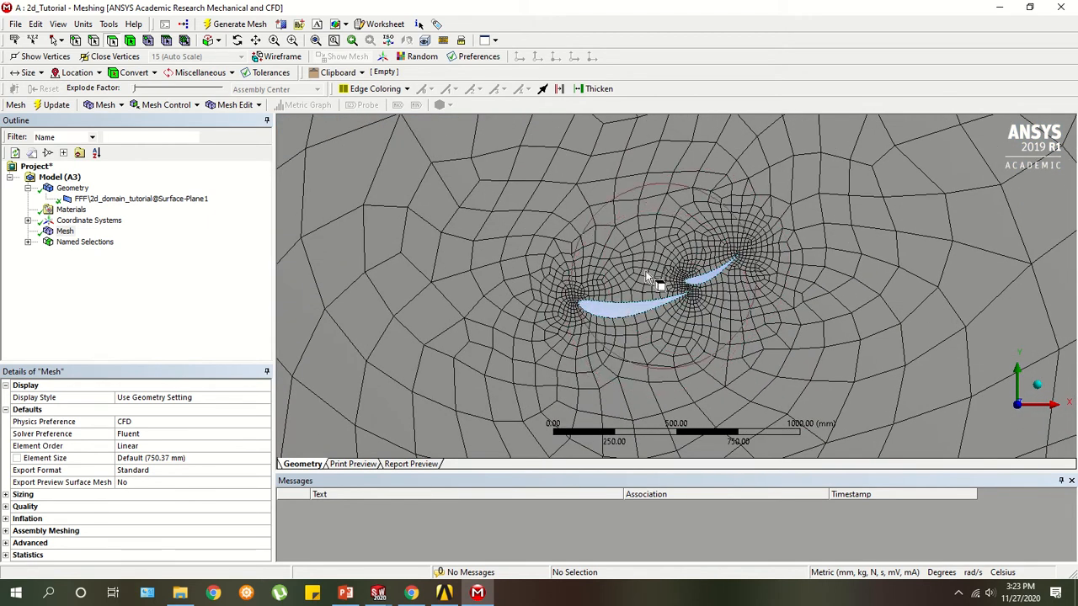
scroll(590, 312, "up", 3)
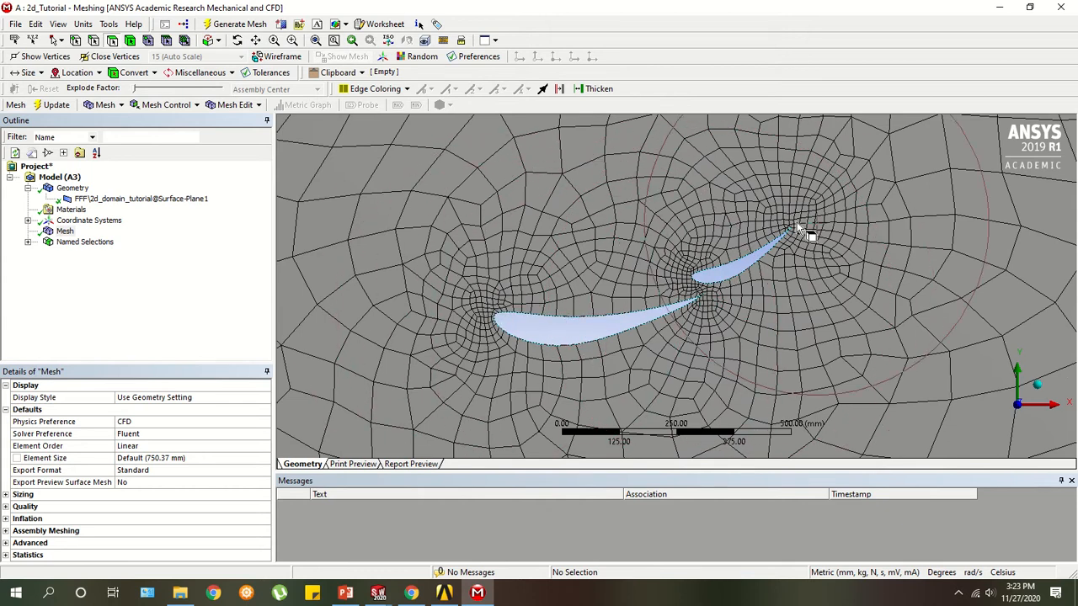
scroll(592, 324, "down", 1)
scroll(593, 323, "down", 5)
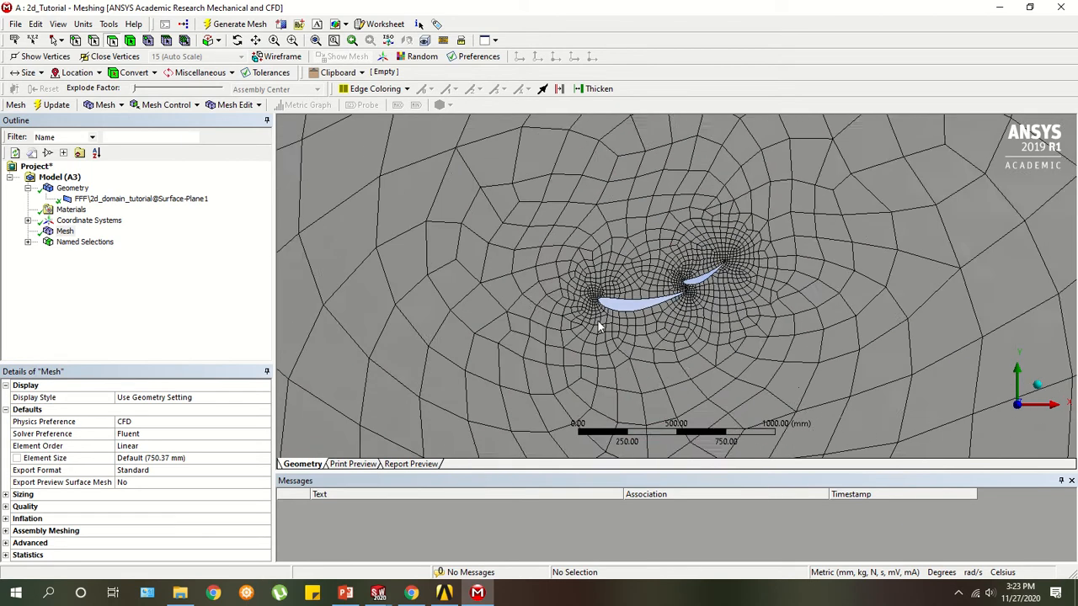
scroll(609, 286, "down", 3)
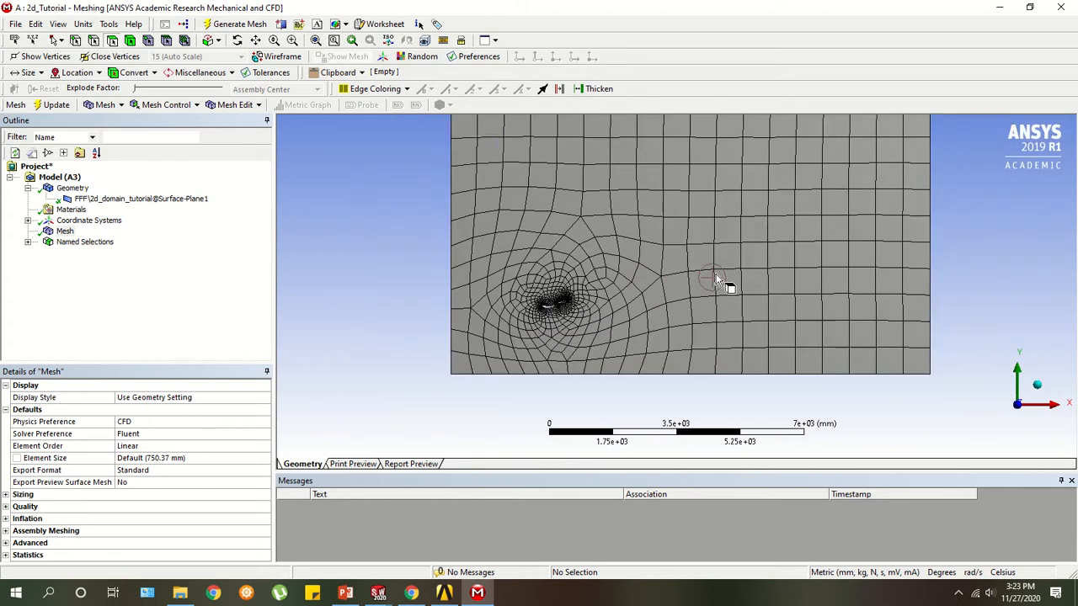
middle_click_drag(678, 230, 618, 245, "ctrl")
scroll(543, 324, "up", 2)
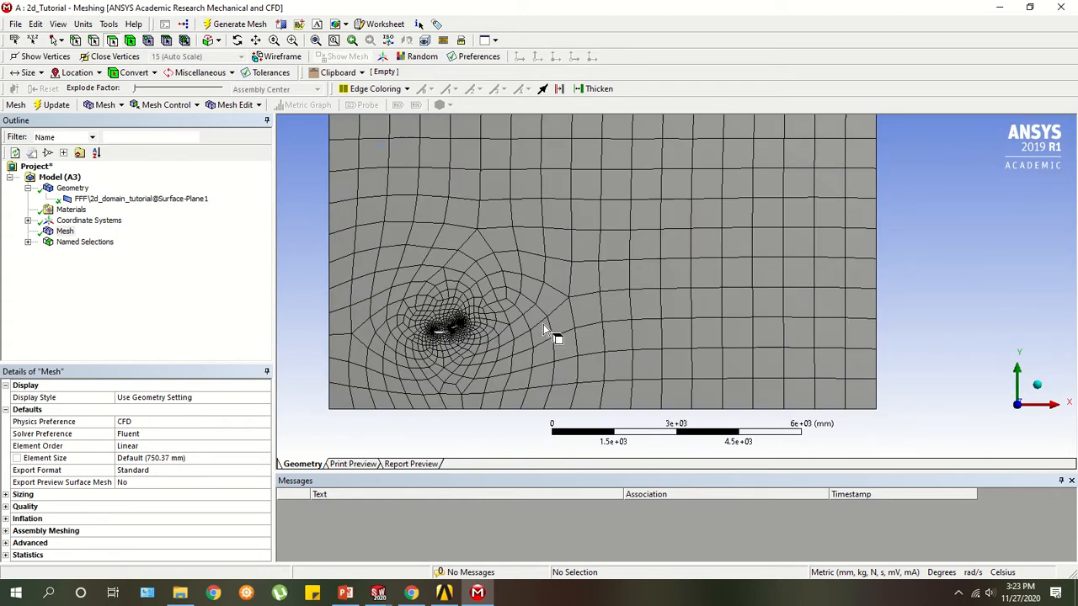
middle_click_drag(508, 299, 661, 312, "ctrl")
scroll(621, 383, "up", 6)
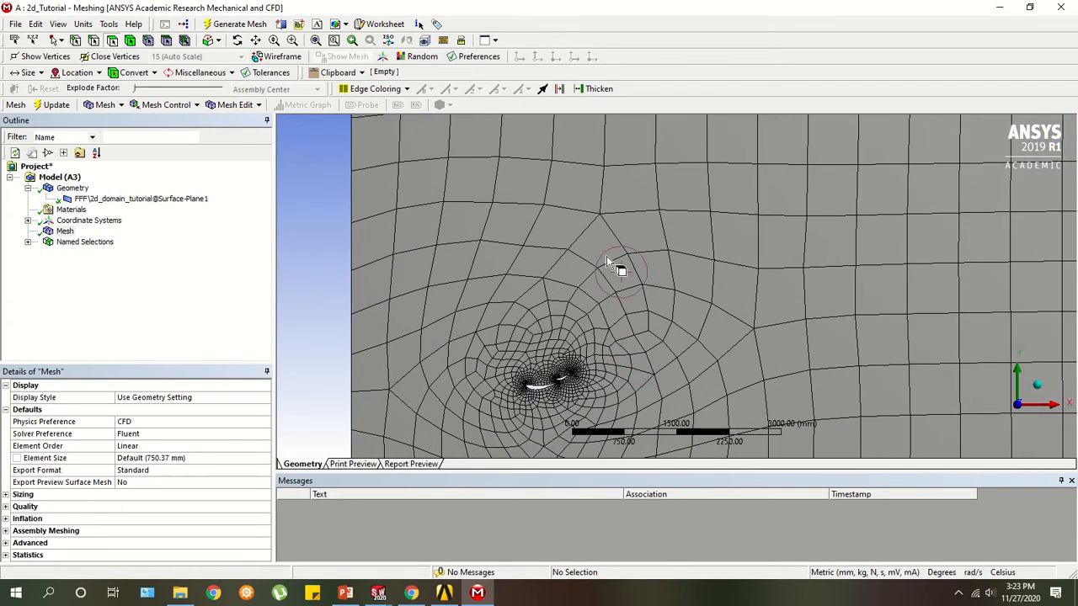
scroll(609, 244, "down", 1)
scroll(642, 215, "down", 3)
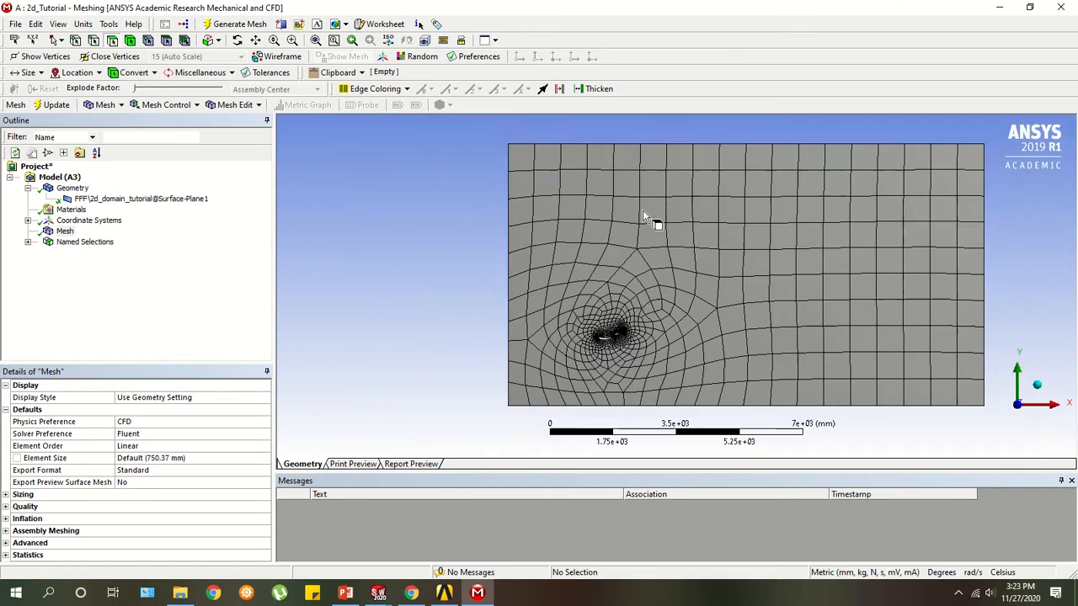
middle_click_drag(707, 261, 534, 258, "ctrl")
left_click(64, 233)
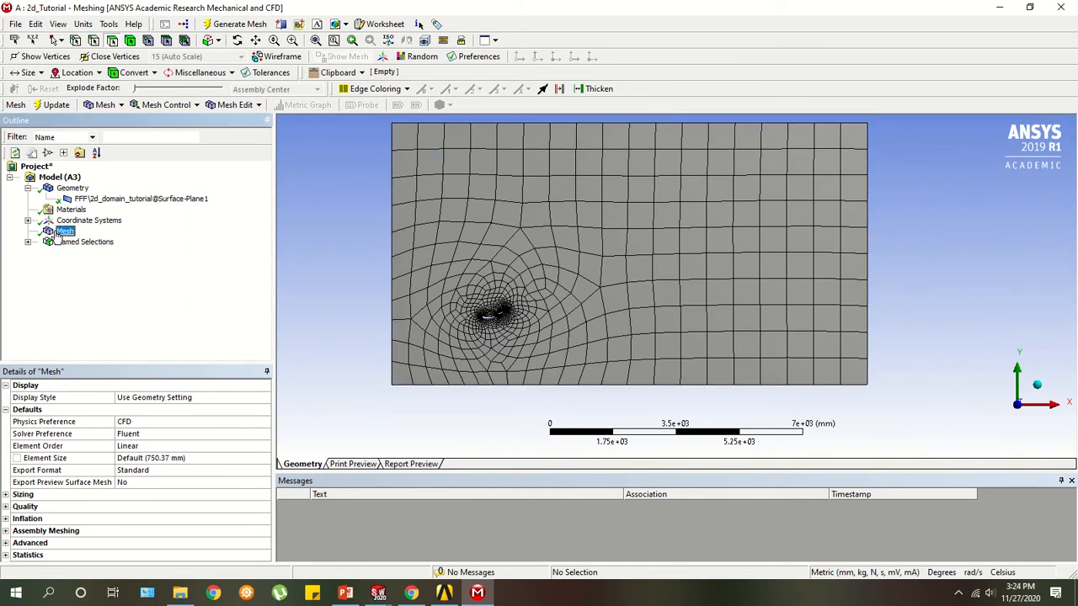
left_click(165, 105)
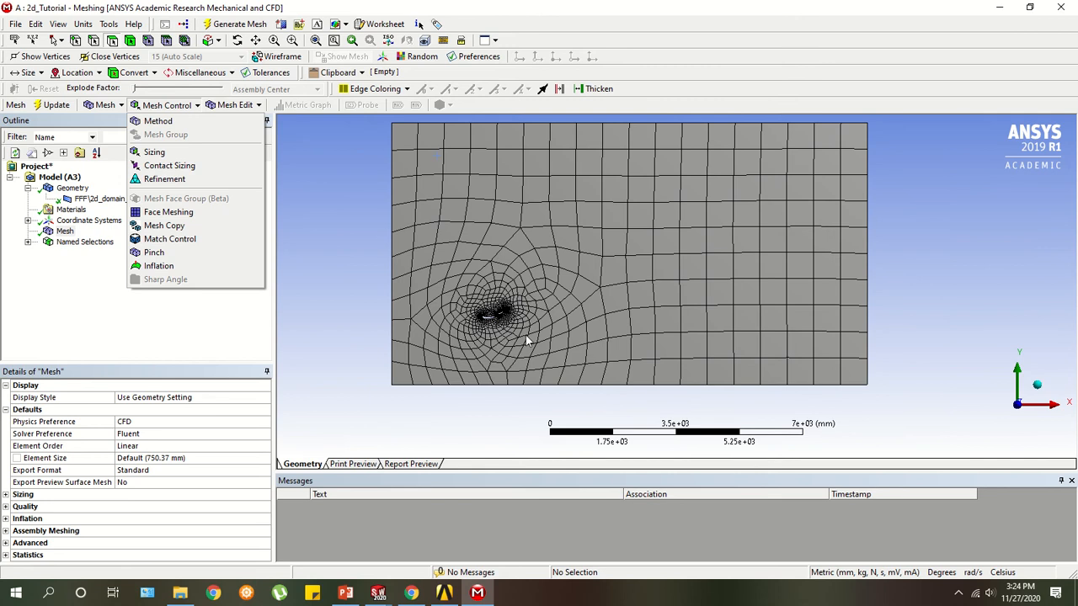
left_click(317, 340)
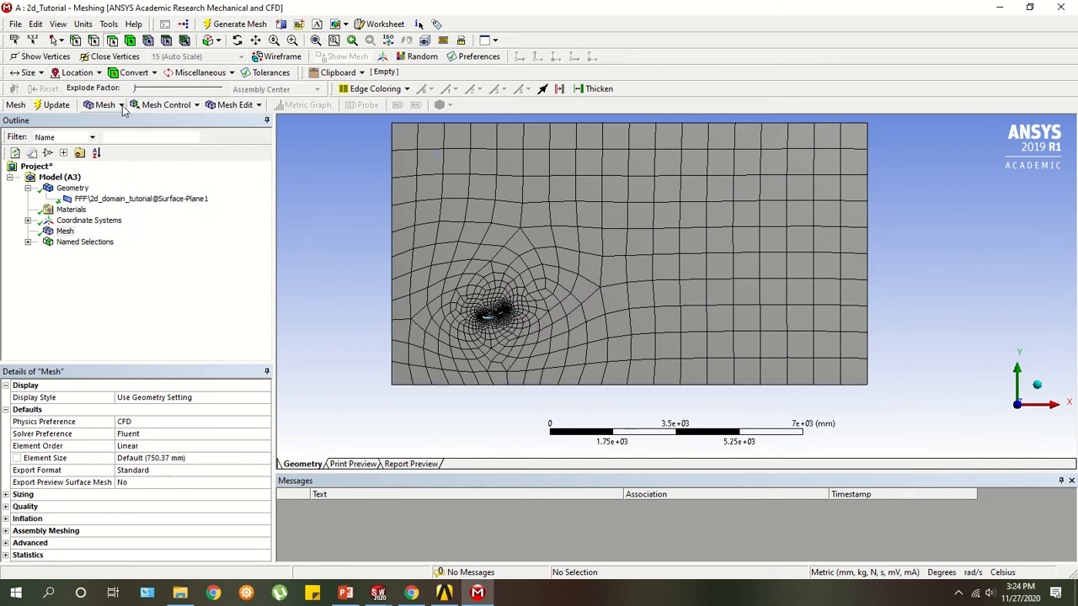
Insert a Method control under the mesh, scoped to the rectangular domain body, with Quadrilateral Dominant as the method.
left_click(64, 232)
left_click(169, 105)
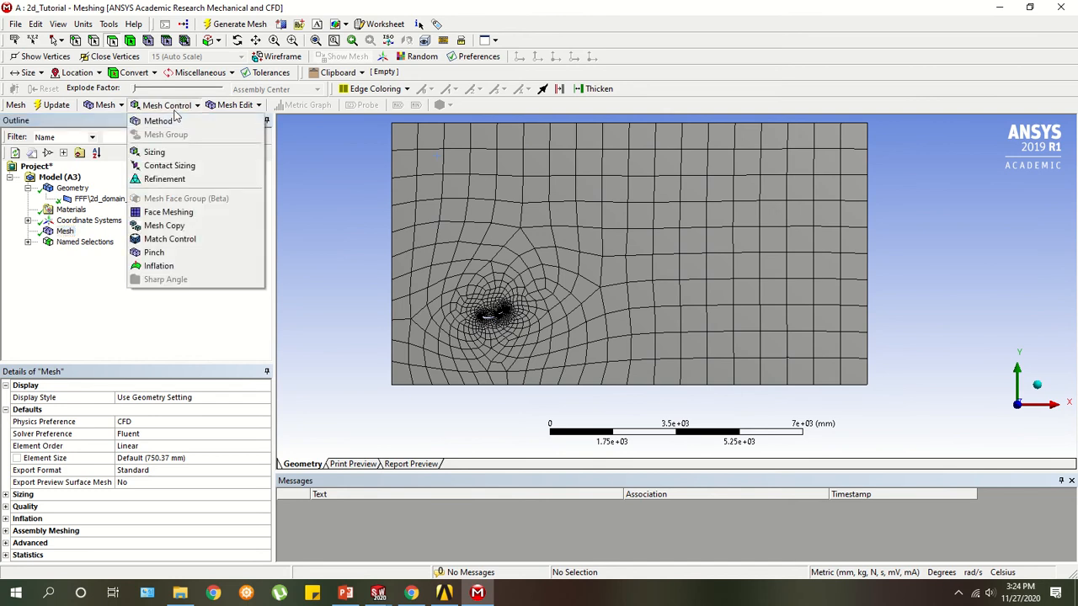
left_click(185, 123)
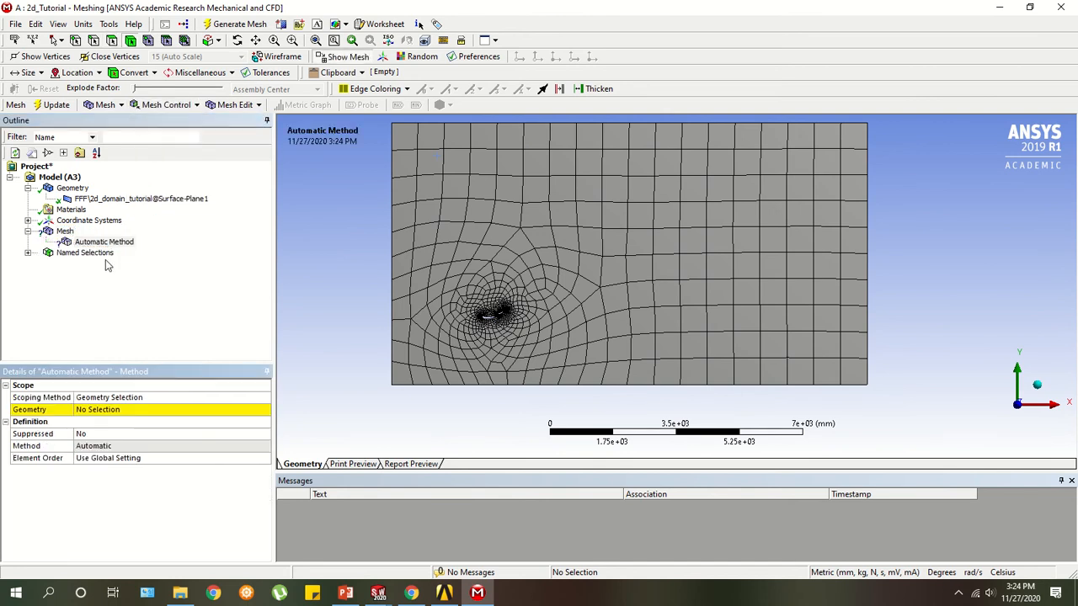
left_click(99, 410)
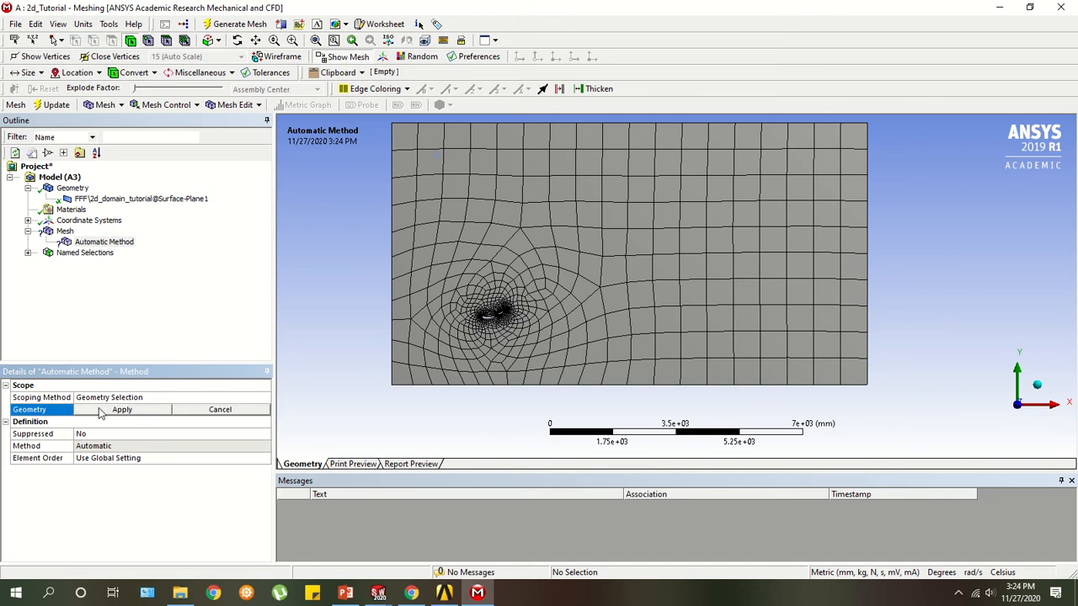
left_click(459, 224)
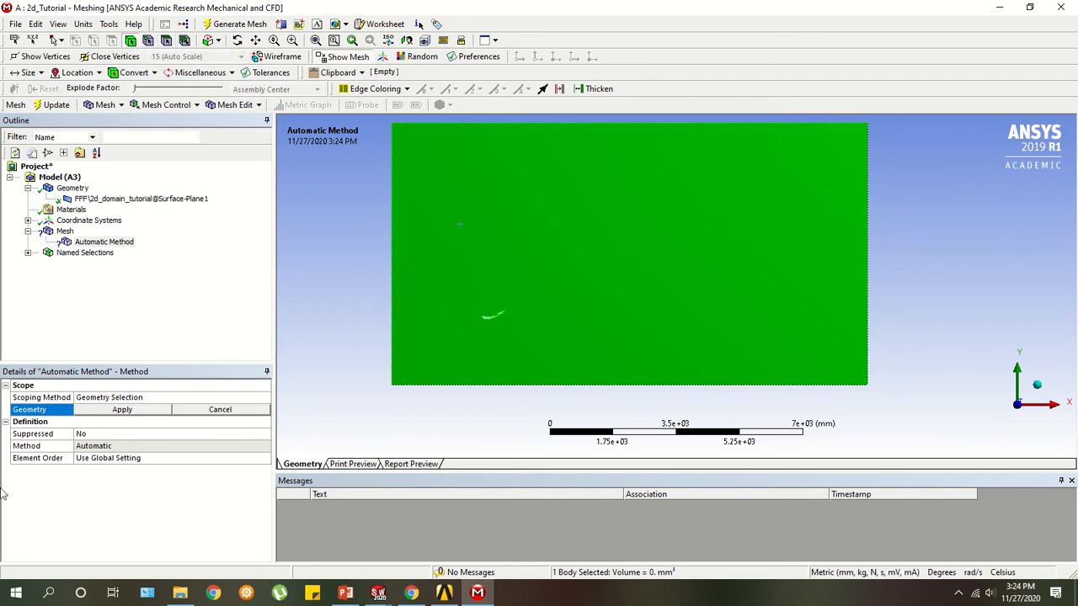
left_click(116, 407)
left_click(114, 447)
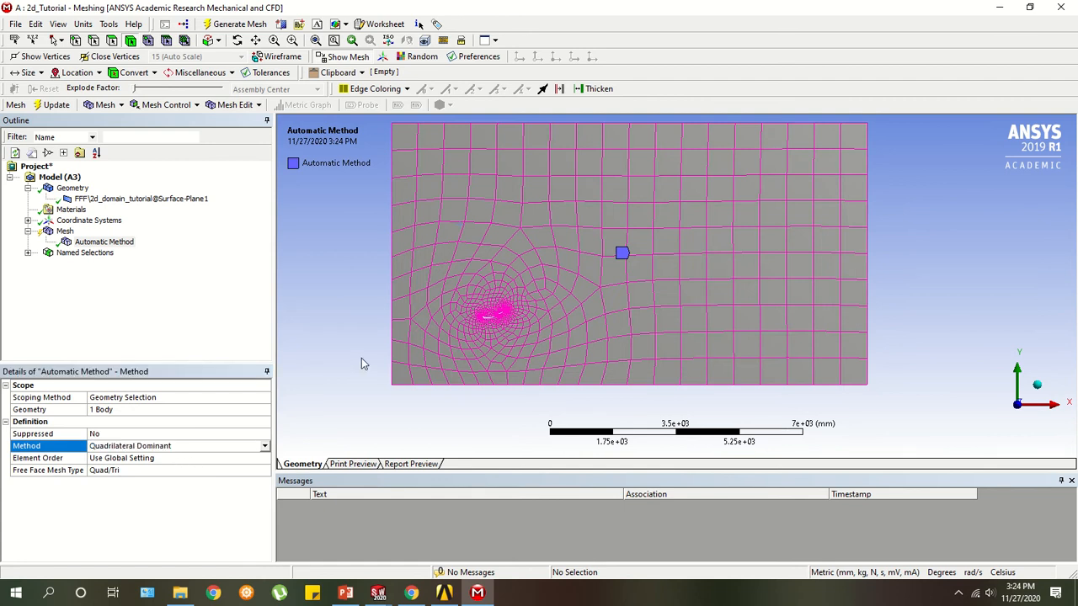
scroll(509, 327, "up", 3)
middle_click_drag(433, 323, 625, 287, "ctrl")
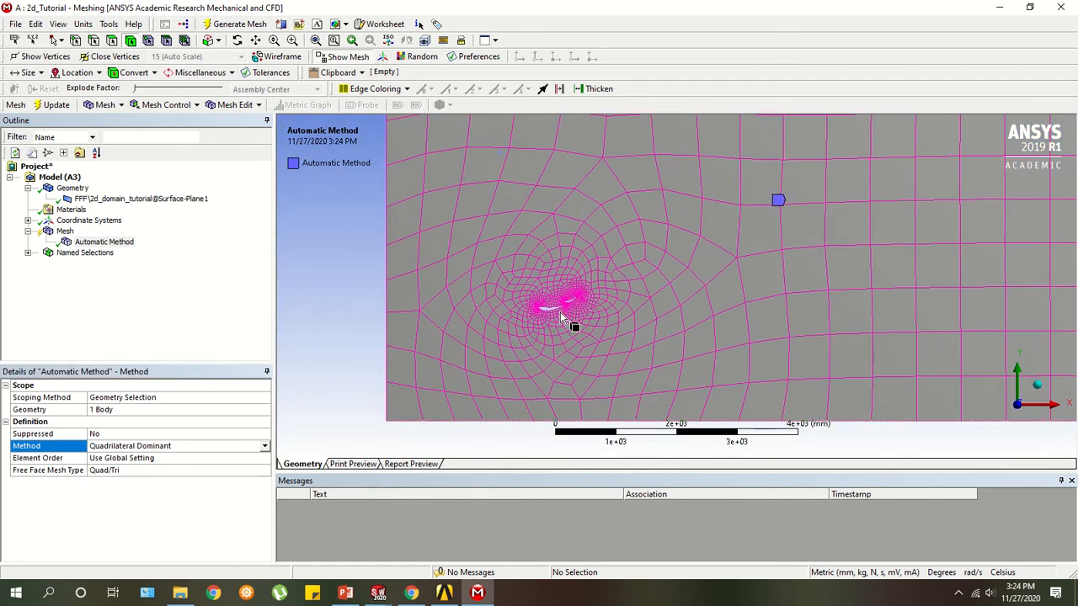
Examine the existing mesh around both airfoils, especially at the trailing edge of the larger one and the gap between them.
scroll(560, 314, "up", 5)
middle_click_drag(503, 323, 705, 295, "ctrl")
scroll(703, 294, "up", 5)
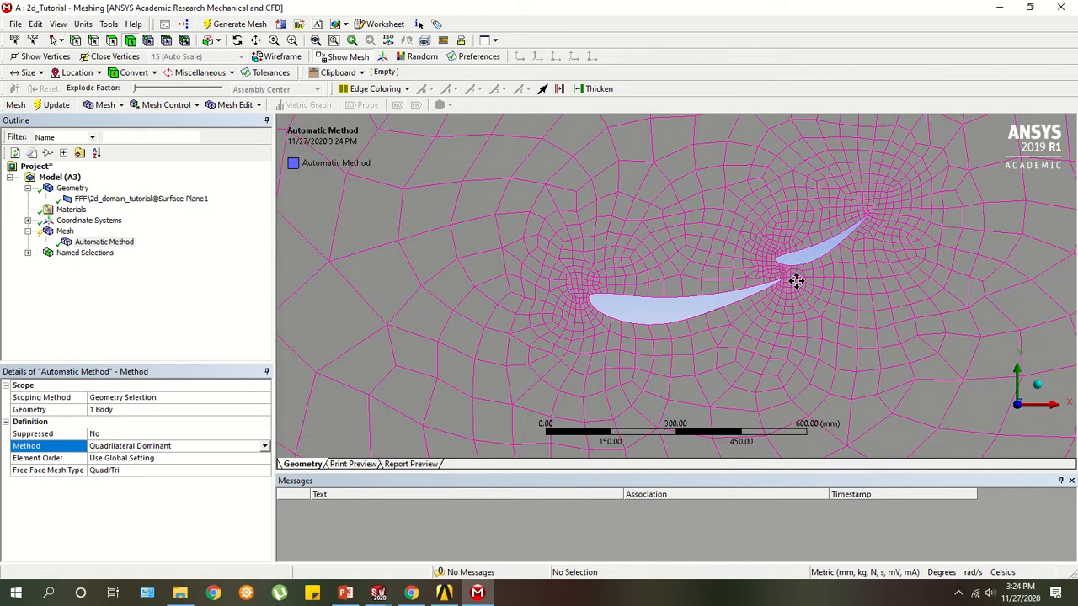
middle_click_drag(797, 281, 707, 283, "ctrl")
scroll(692, 294, "up", 5)
scroll(693, 299, "up", 3)
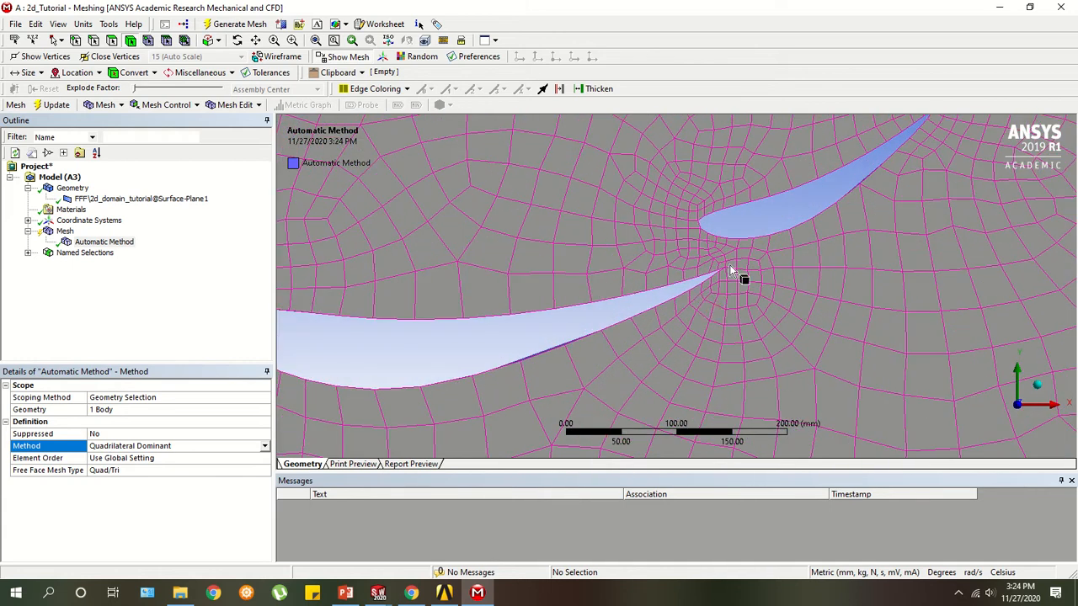
scroll(739, 274, "up", 4)
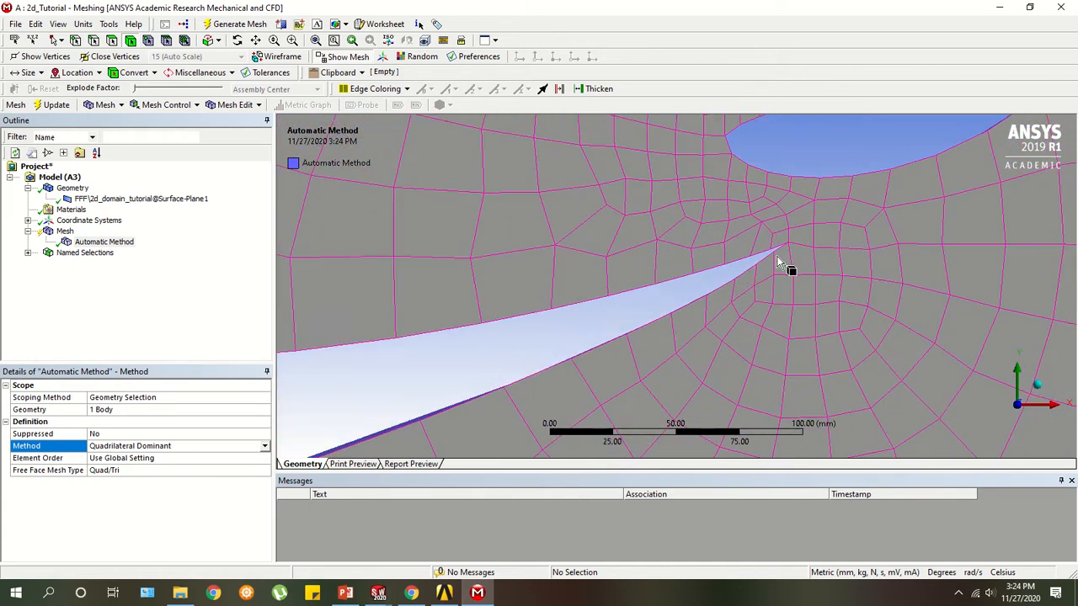
middle_click_drag(808, 239, 780, 250, "ctrl")
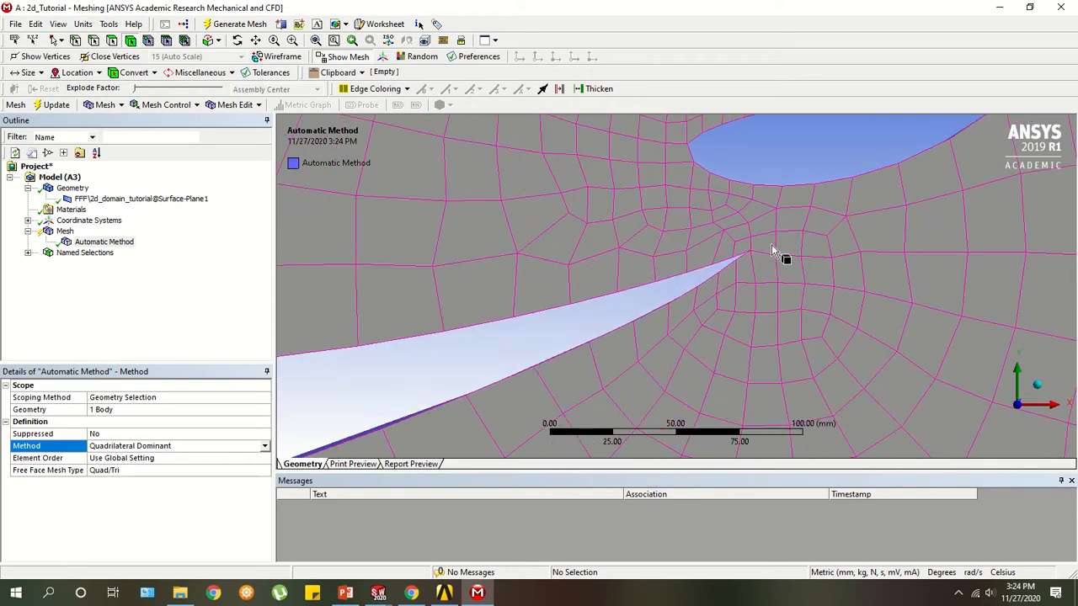
scroll(737, 231, "down", 3)
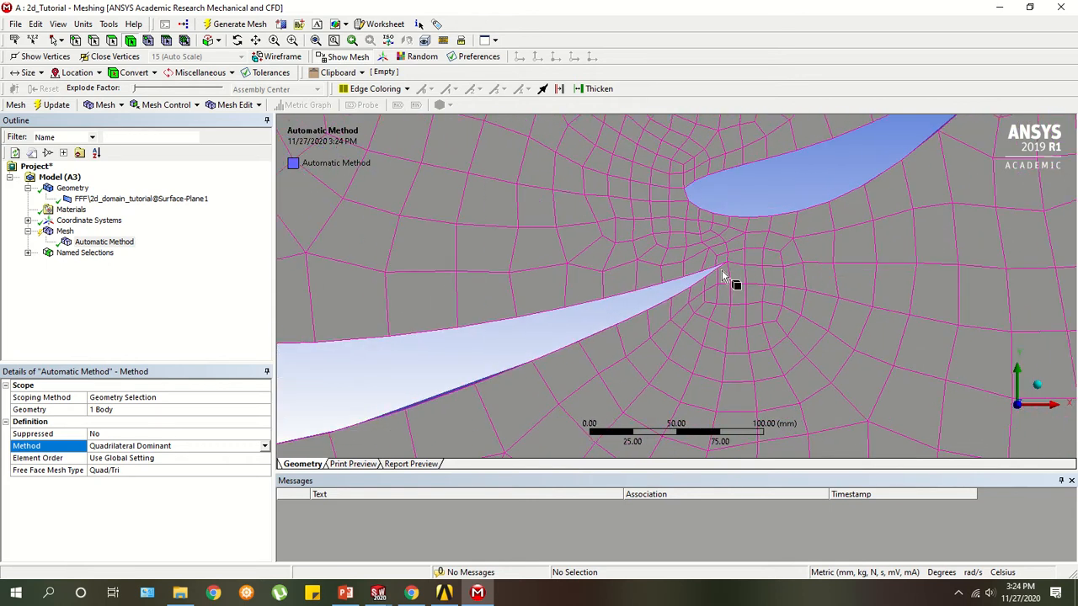
scroll(720, 290, "down", 5)
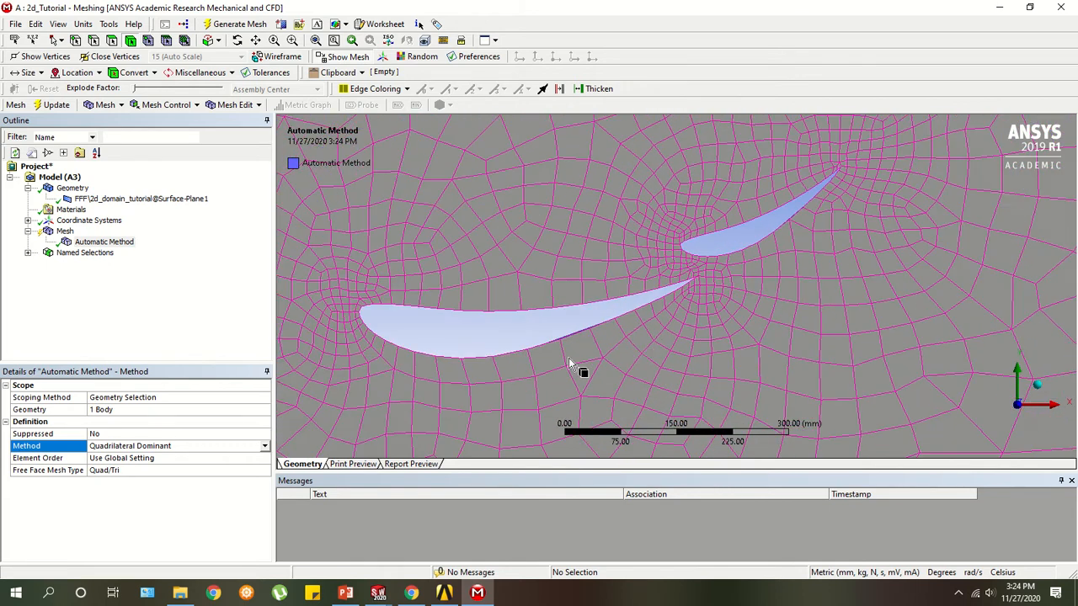
Change the meshing method of the domain body's method control to Triangles.
left_click(132, 444)
left_click(265, 445)
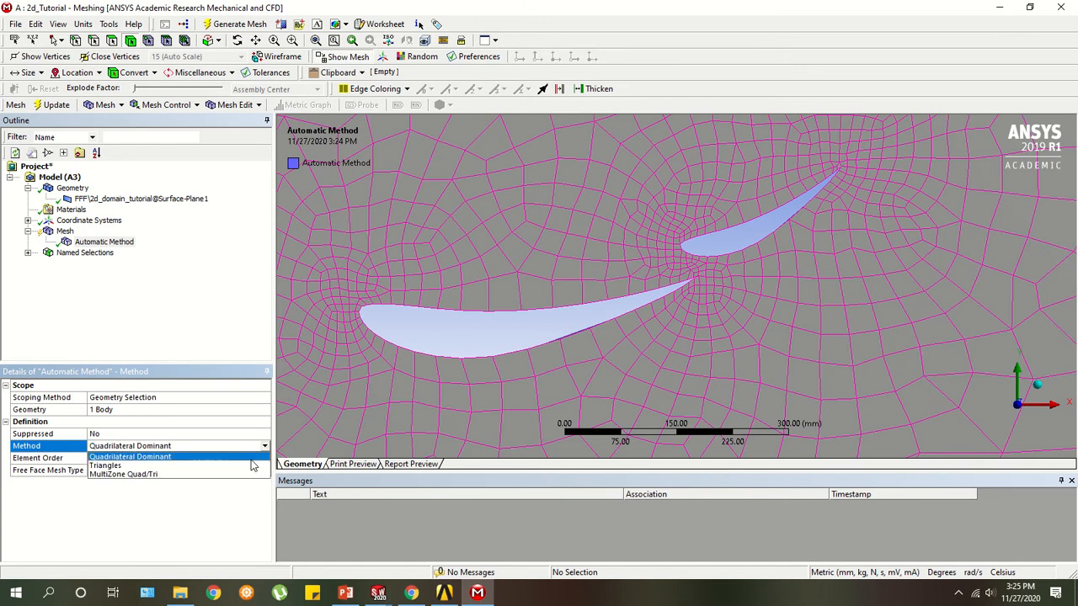
left_click(114, 470)
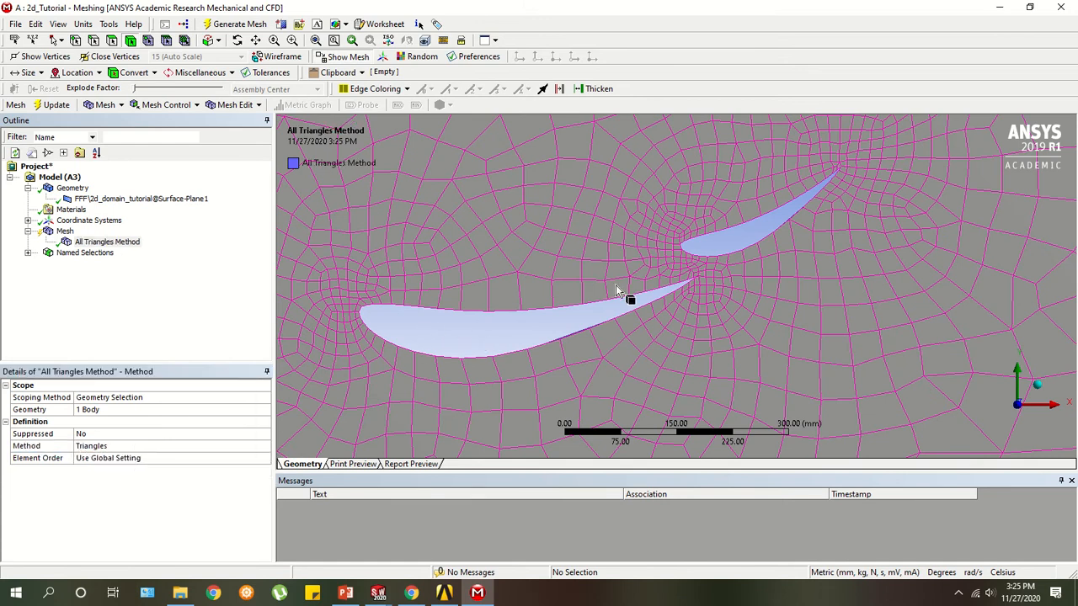
scroll(619, 290, "up", 2)
scroll(623, 293, "down", 6)
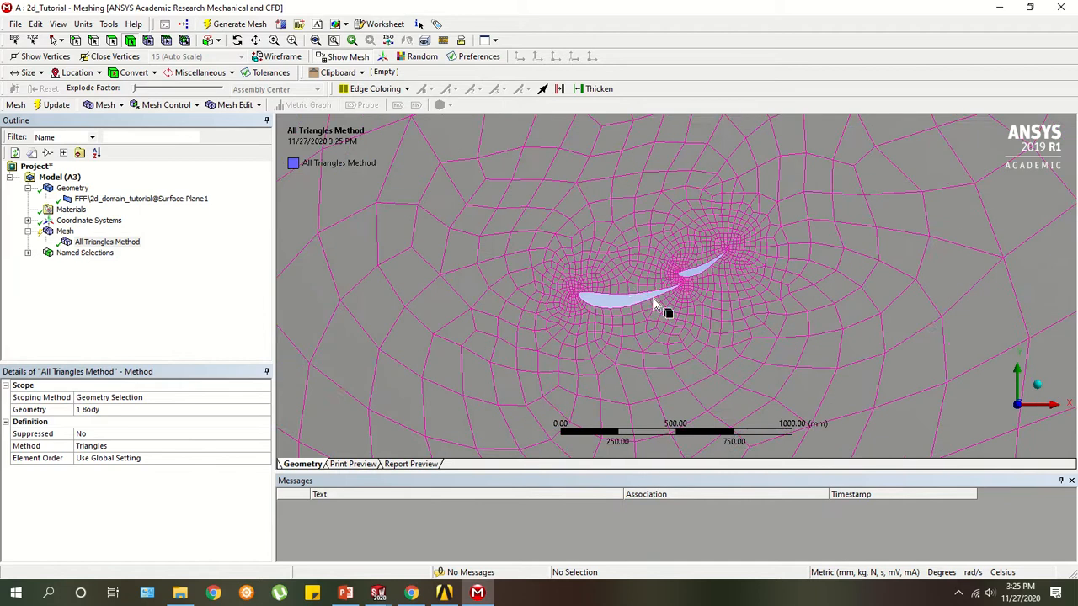
scroll(653, 299, "down", 5)
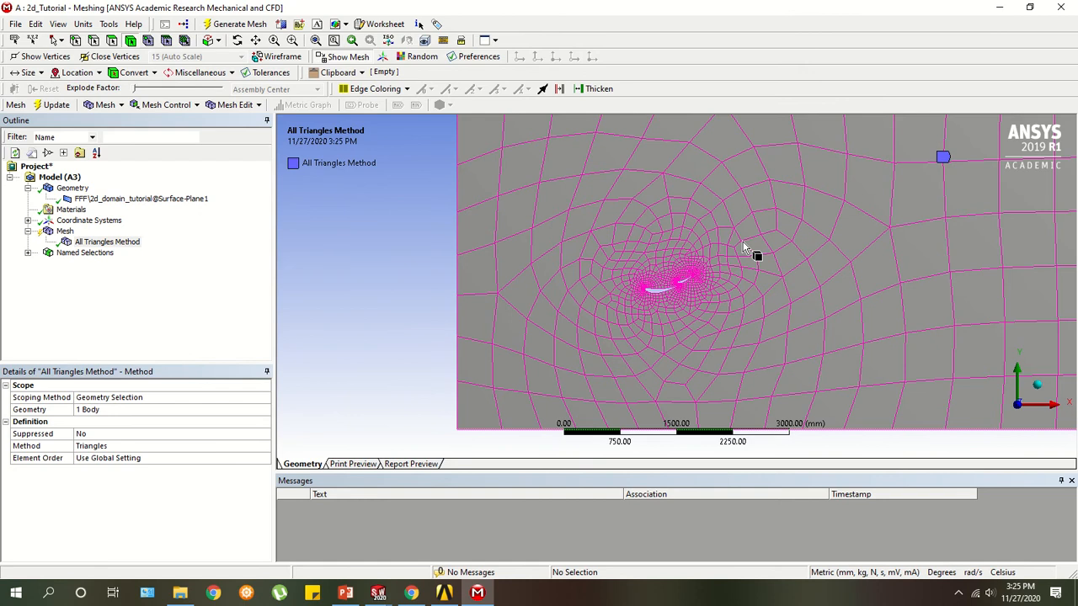
middle_click_drag(729, 235, 579, 258, "ctrl")
scroll(579, 258, "down", 3)
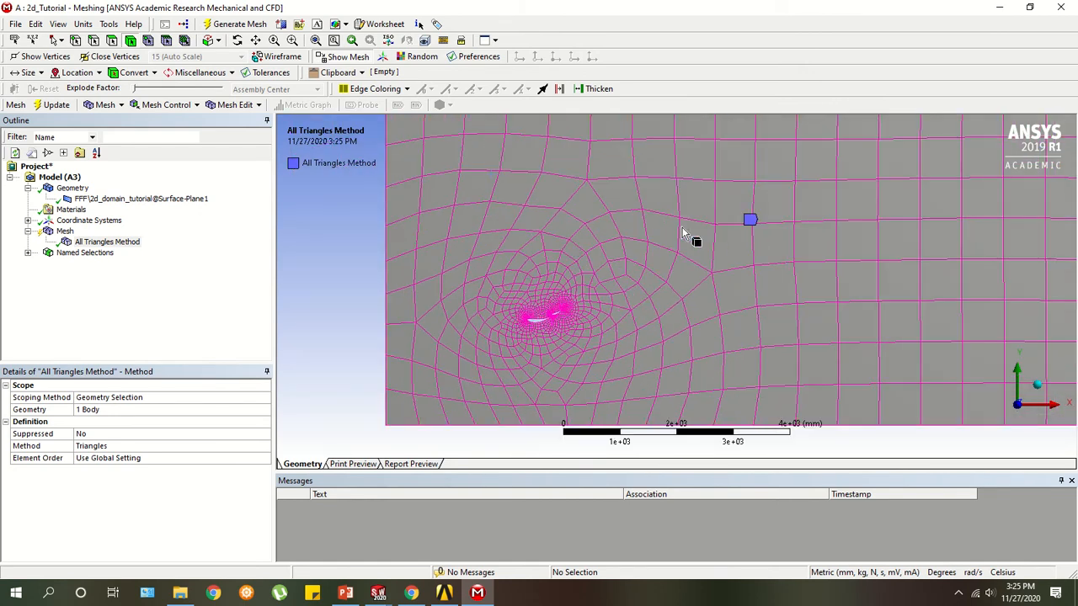
middle_click_drag(683, 234, 483, 286, "ctrl")
Insert a Sizing control under the mesh.
left_click(107, 242)
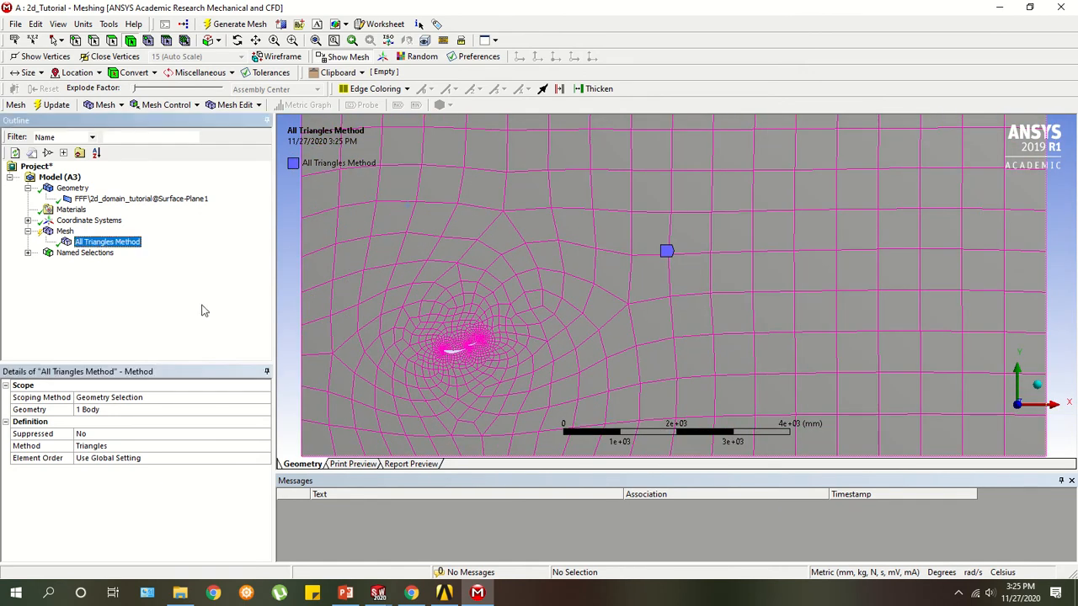
left_click(166, 104)
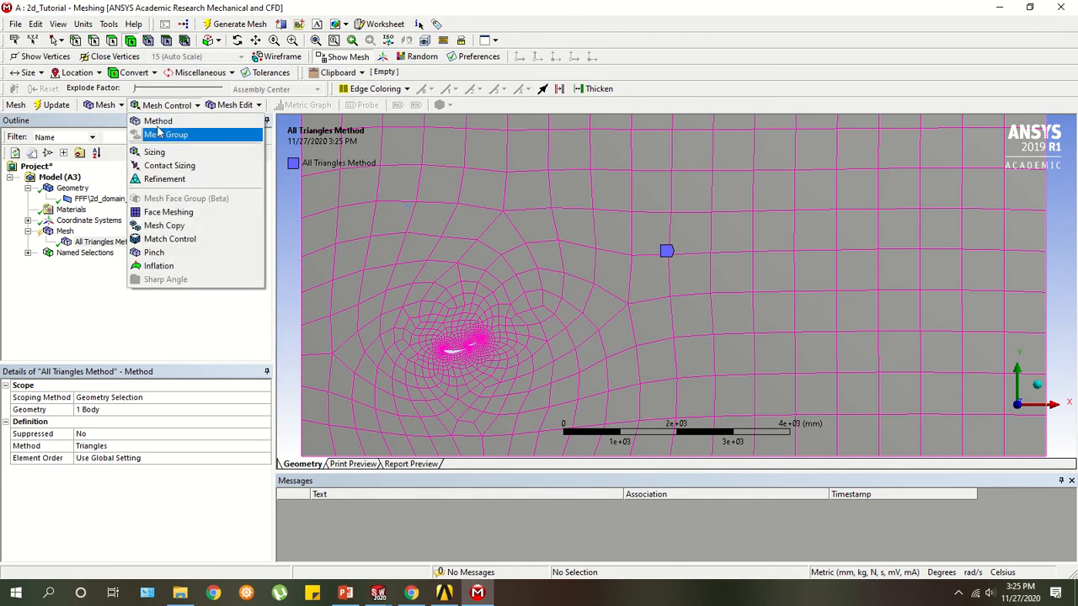
left_click(155, 153)
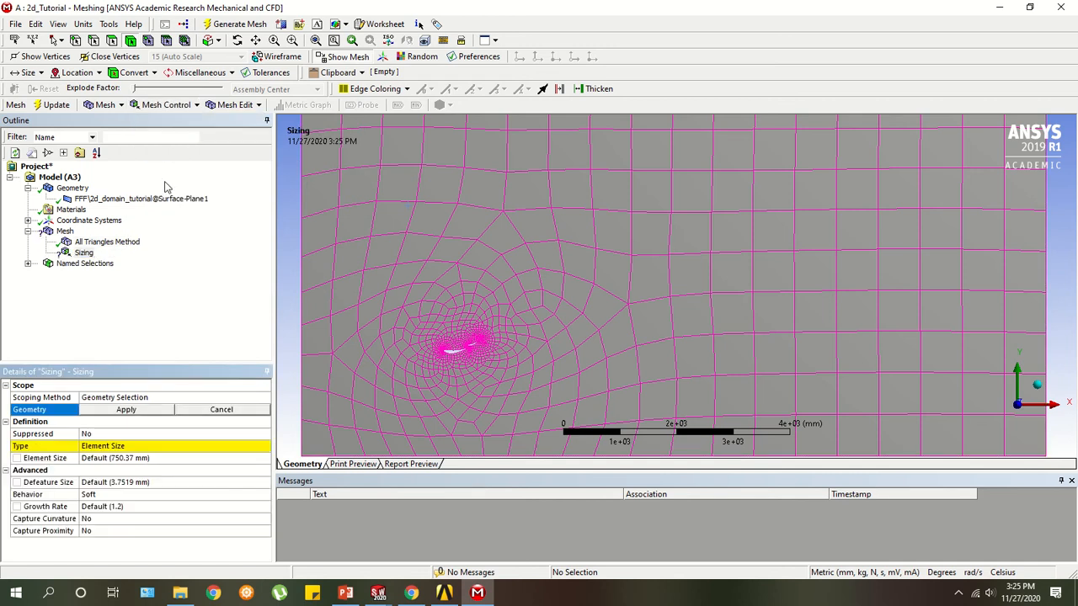
scroll(447, 362, "up", 4)
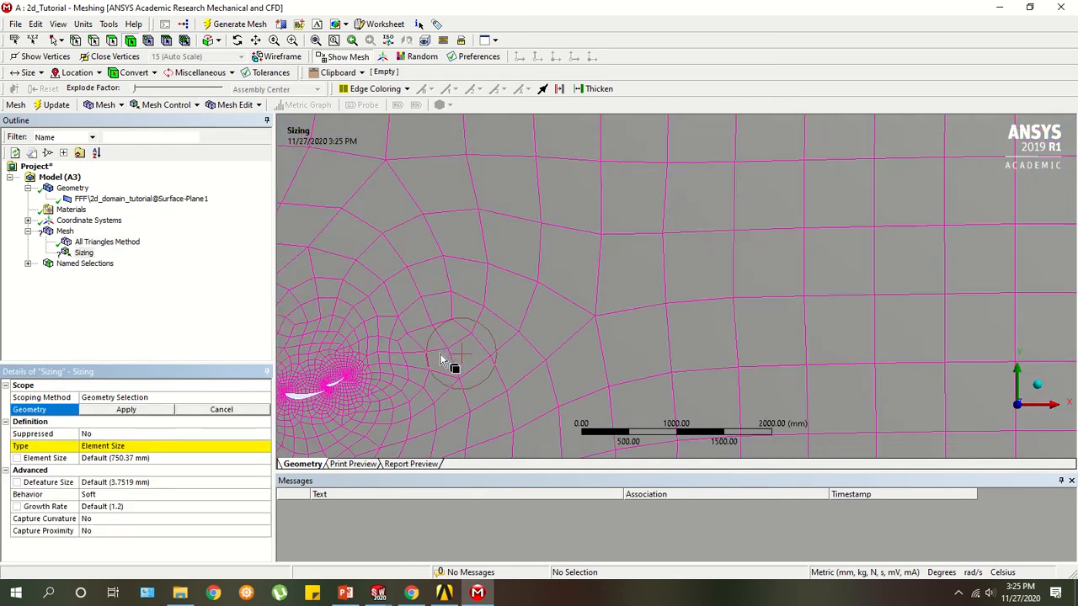
middle_click_drag(442, 355, 659, 285, "ctrl")
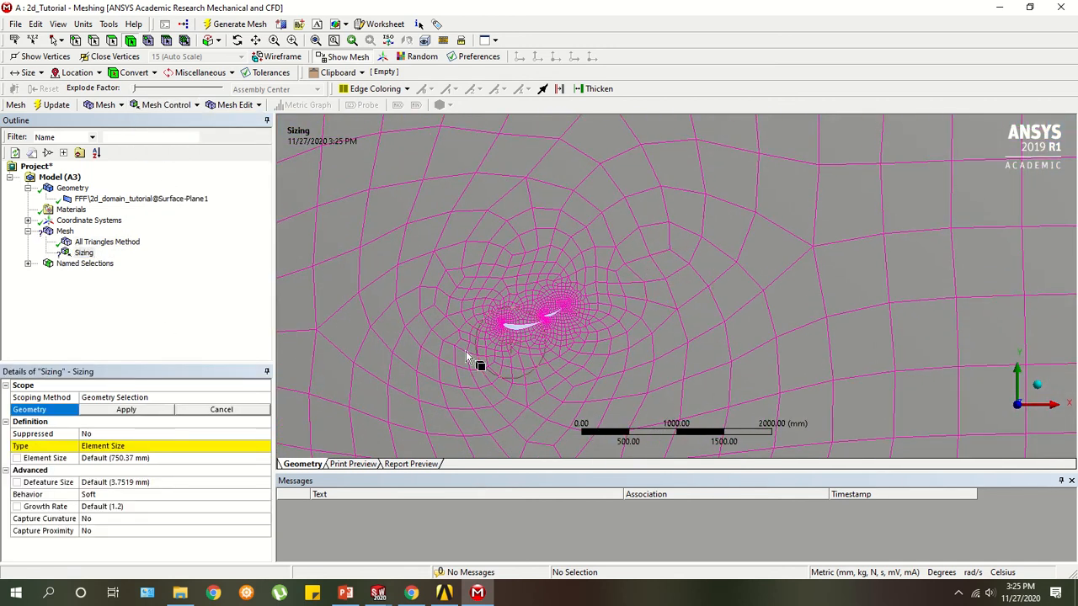
Scope the sizing control by geometry selection to the outline edge of the larger airfoil.
left_click(82, 396)
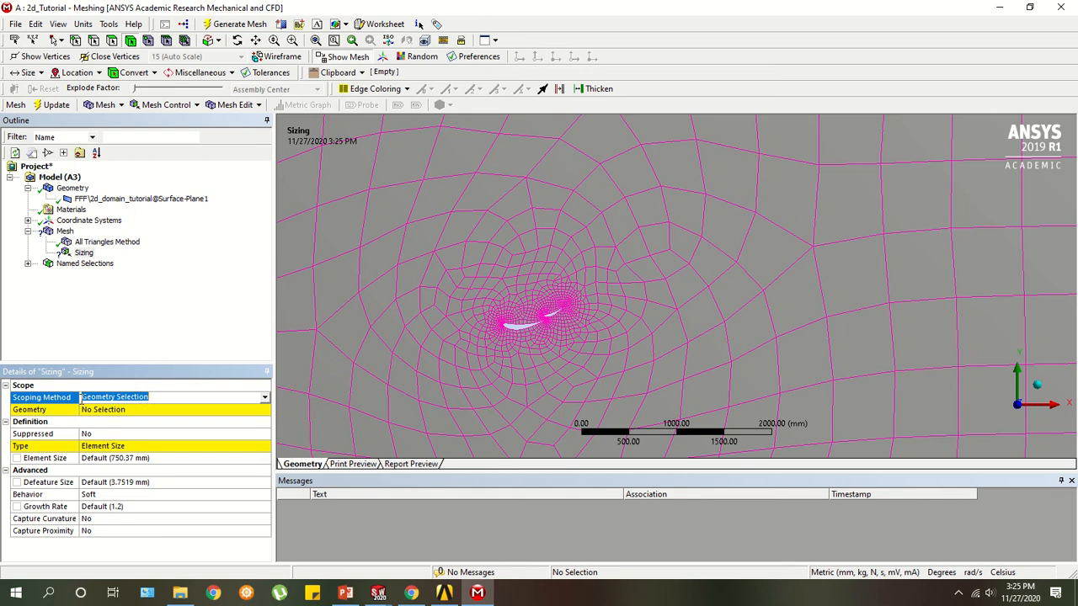
left_click(144, 398)
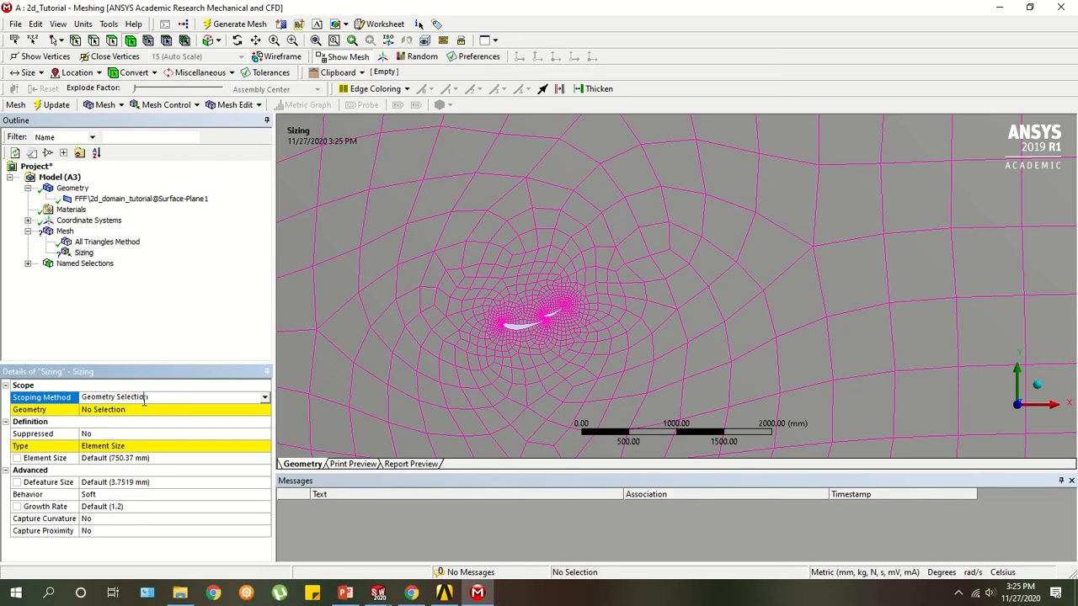
left_click(95, 42)
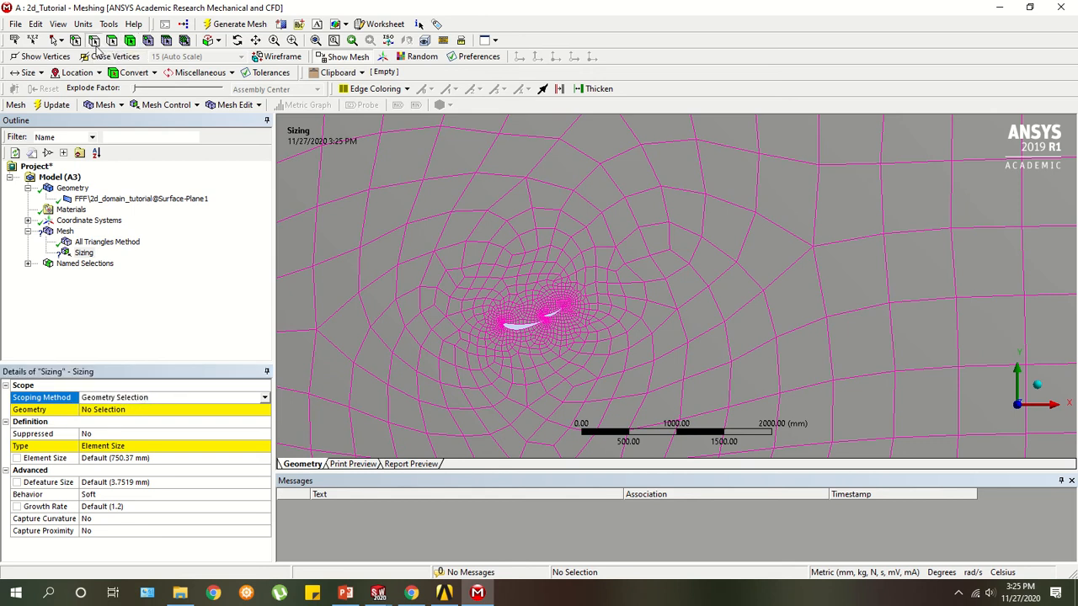
scroll(520, 321, "up", 3)
middle_click_drag(478, 333, 609, 312, "ctrl")
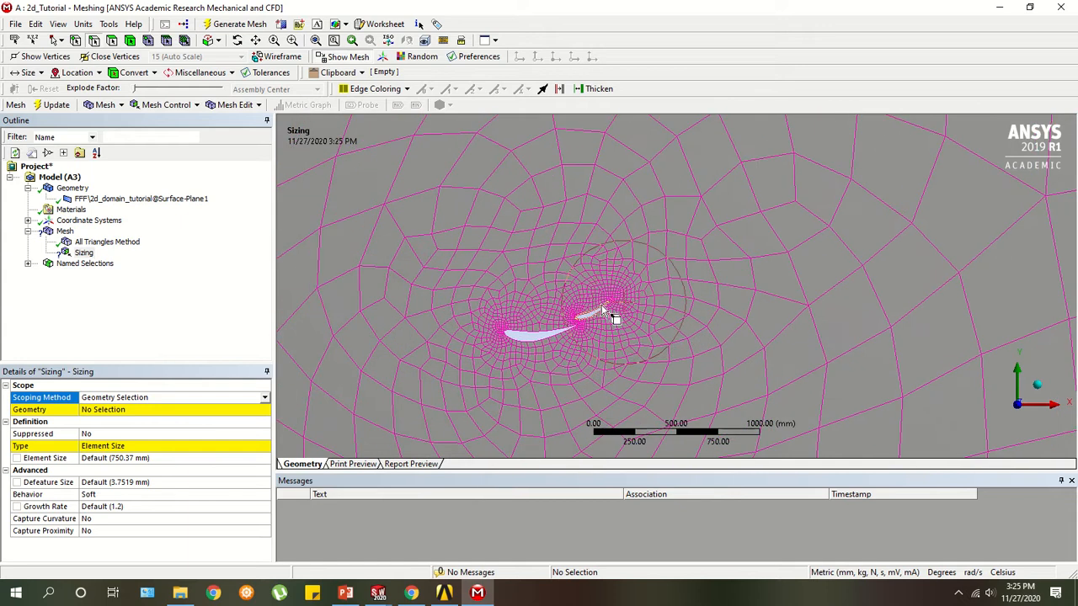
scroll(608, 314, "up", 3)
middle_click_drag(399, 374, 572, 311, "ctrl")
left_click(528, 330)
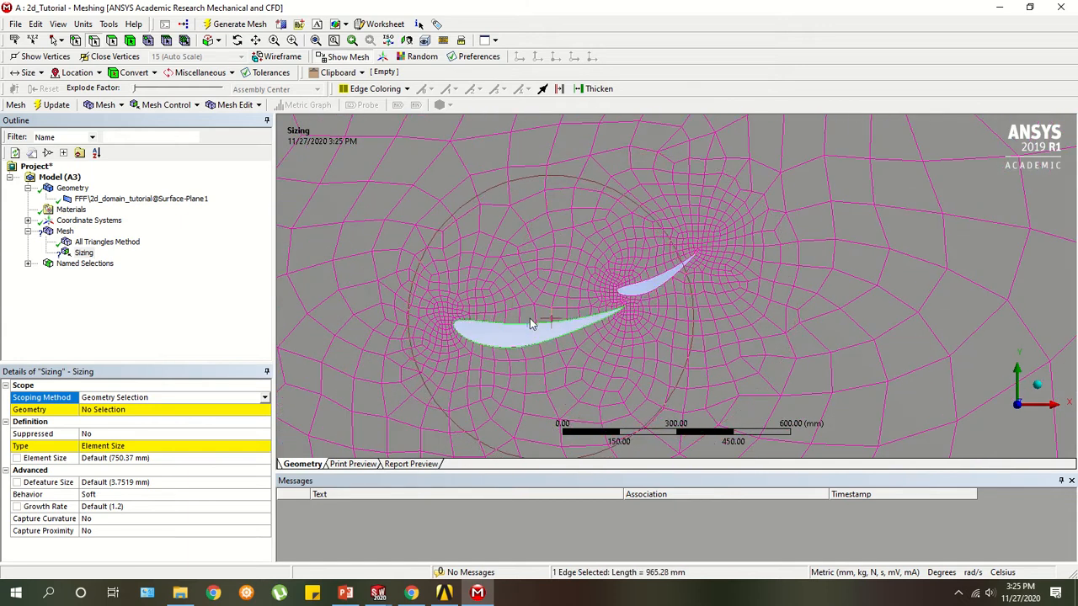
left_click(181, 409)
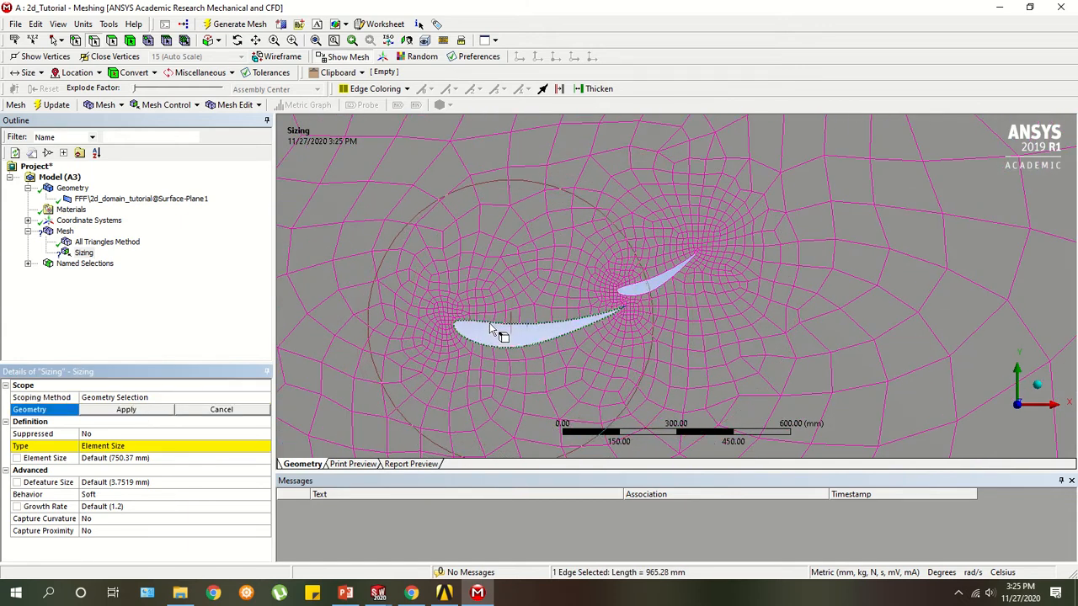
left_click(156, 411)
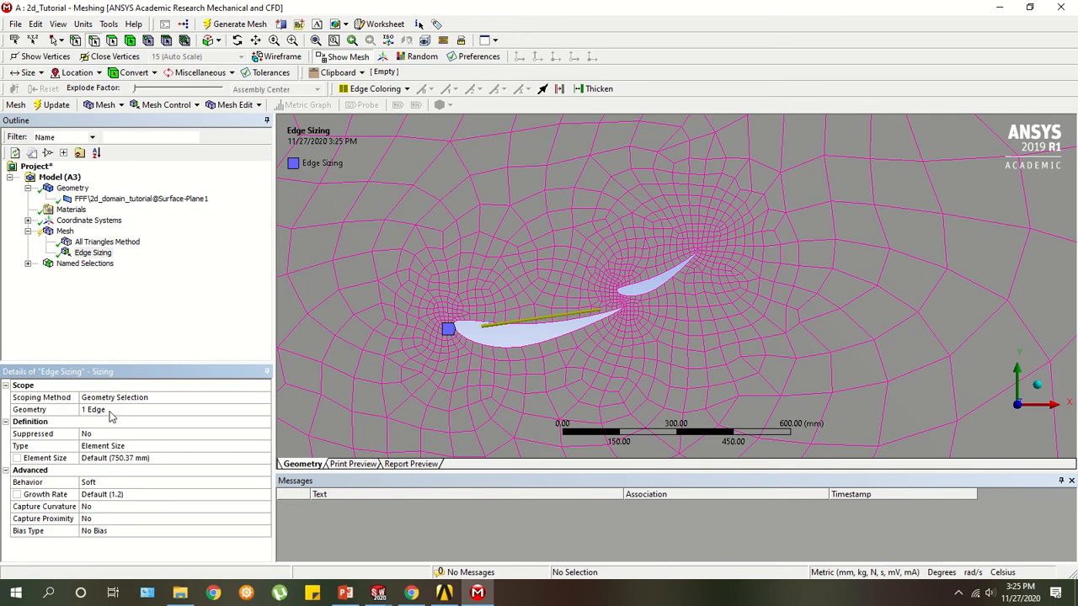
Set the element size of the larger airfoil's edge sizing to 10 mm and check the divisions along the outline.
left_click(120, 459)
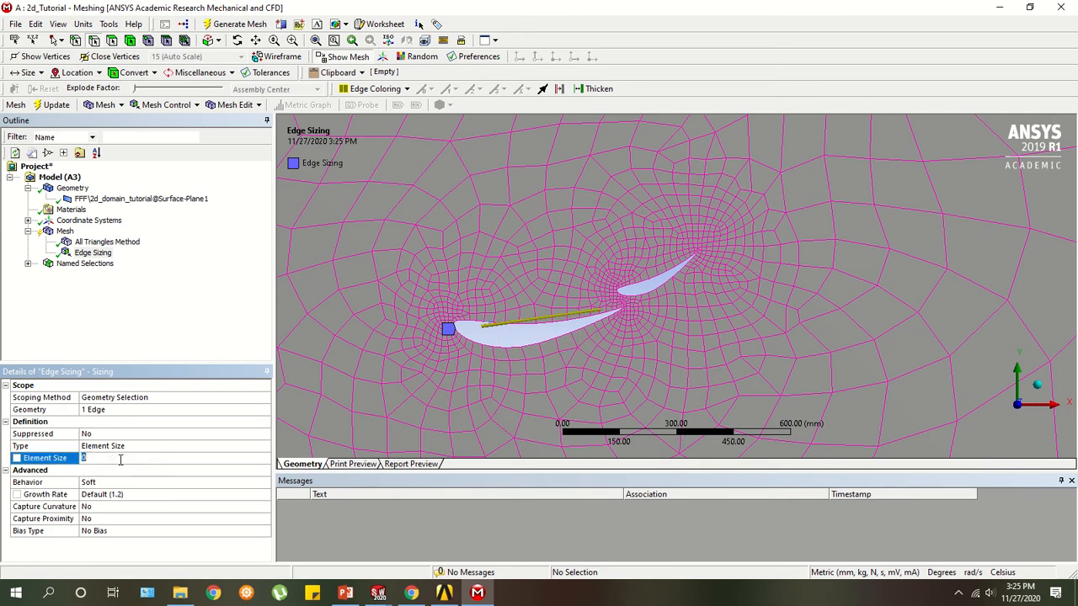
left_click(168, 338)
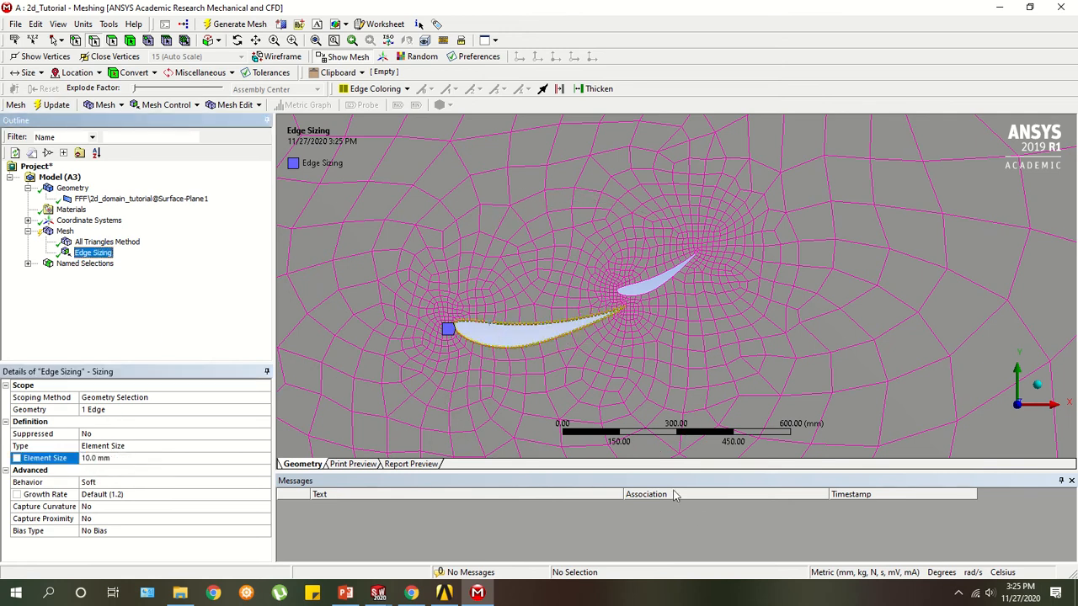
scroll(561, 354, "up", 6)
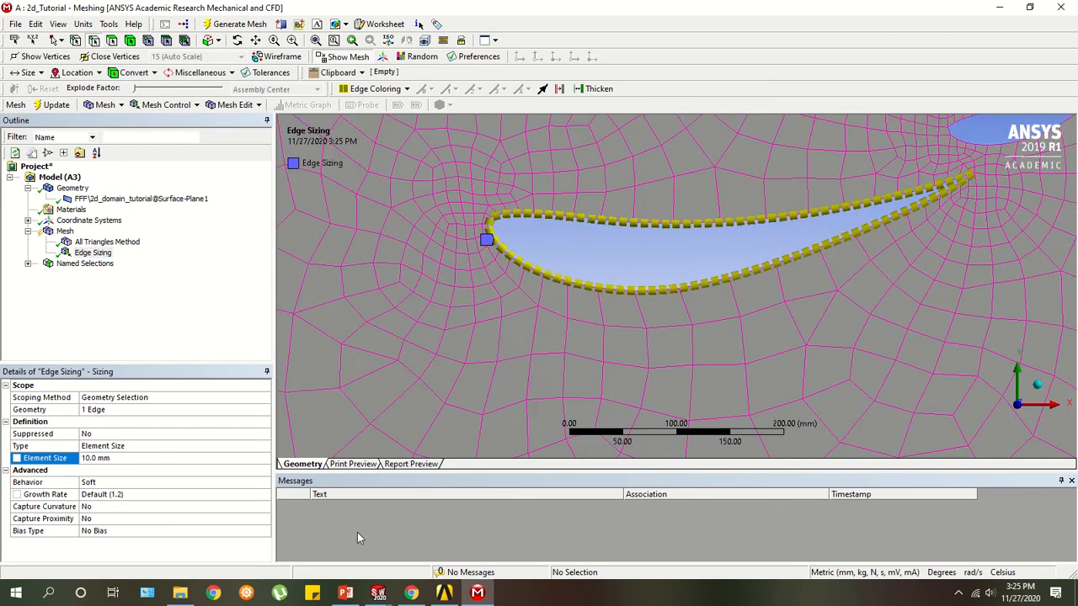
Set the edge sizing's element size to 20 mm and check the coarser divisions along the larger airfoil.
left_click(86, 457)
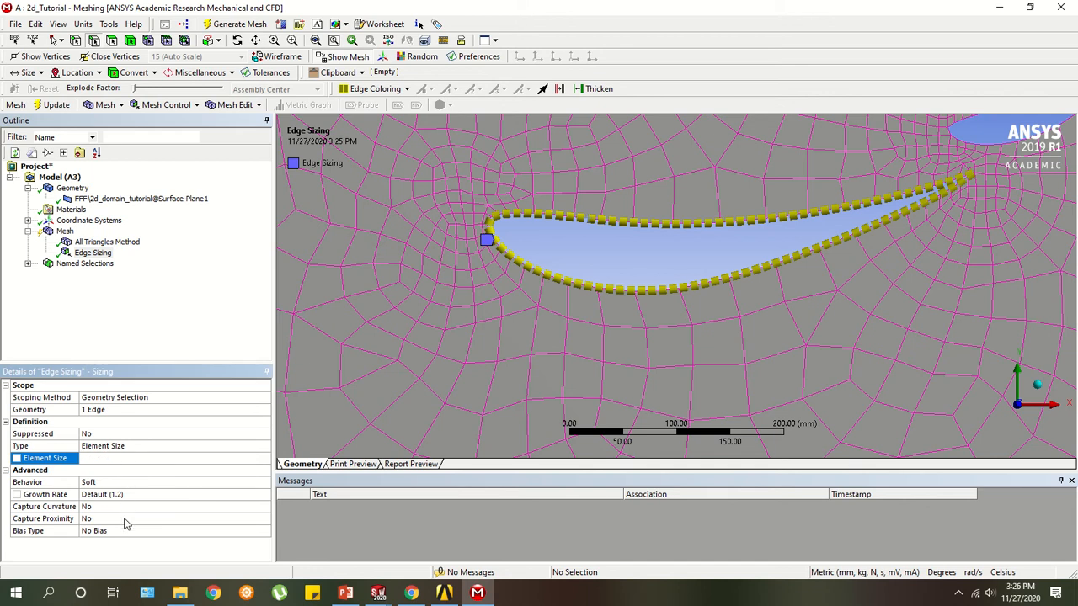
left_click(124, 522)
scroll(592, 276, "up", 2)
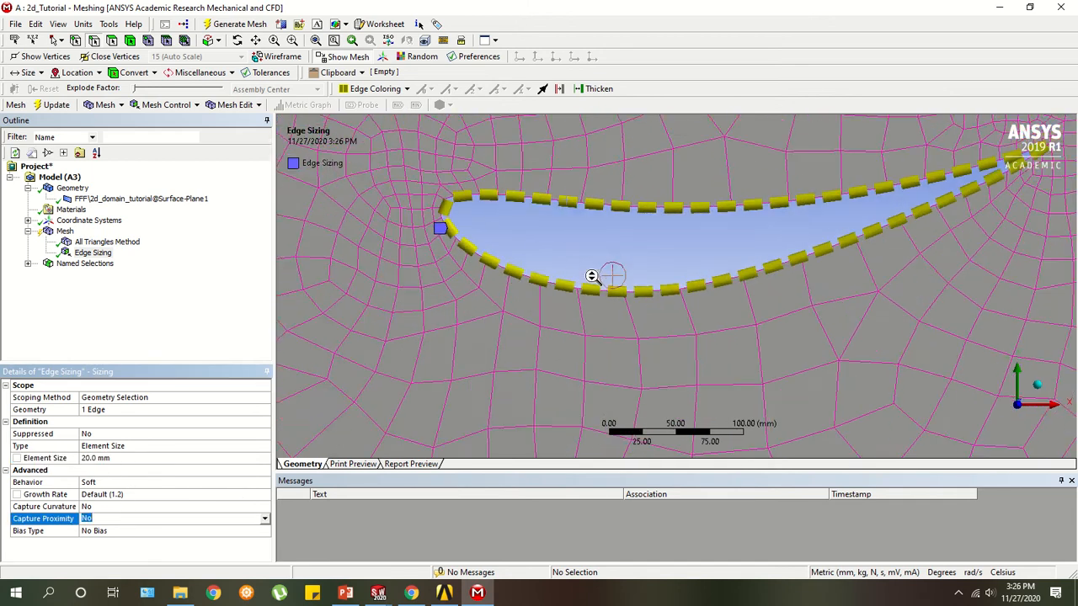
scroll(592, 276, "down", 5)
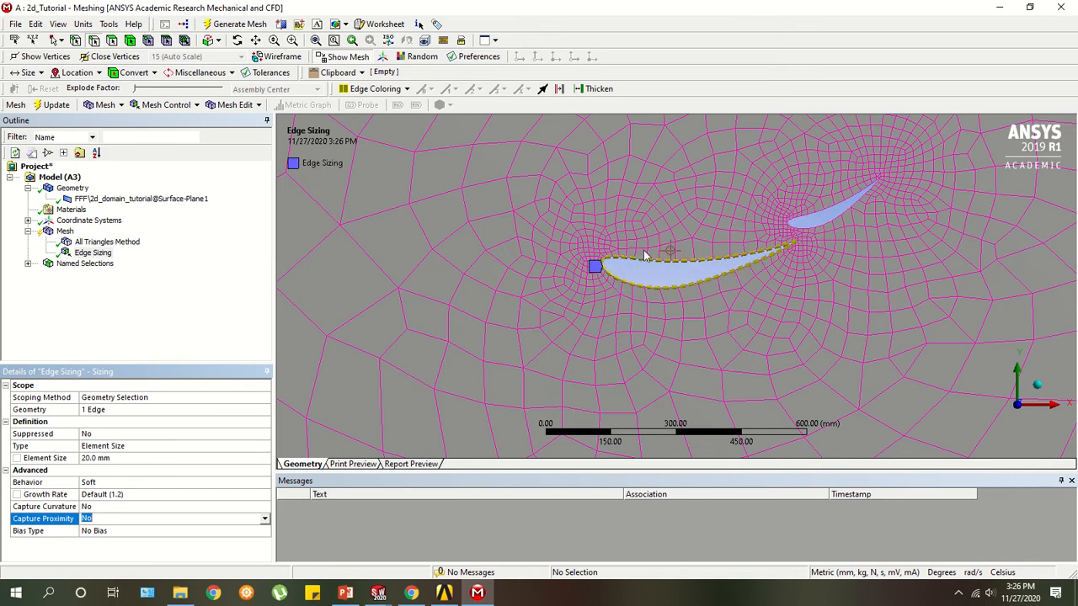
Change the edge sizing's scoping method to Named Selection and assign the wing selection.
left_click(117, 394)
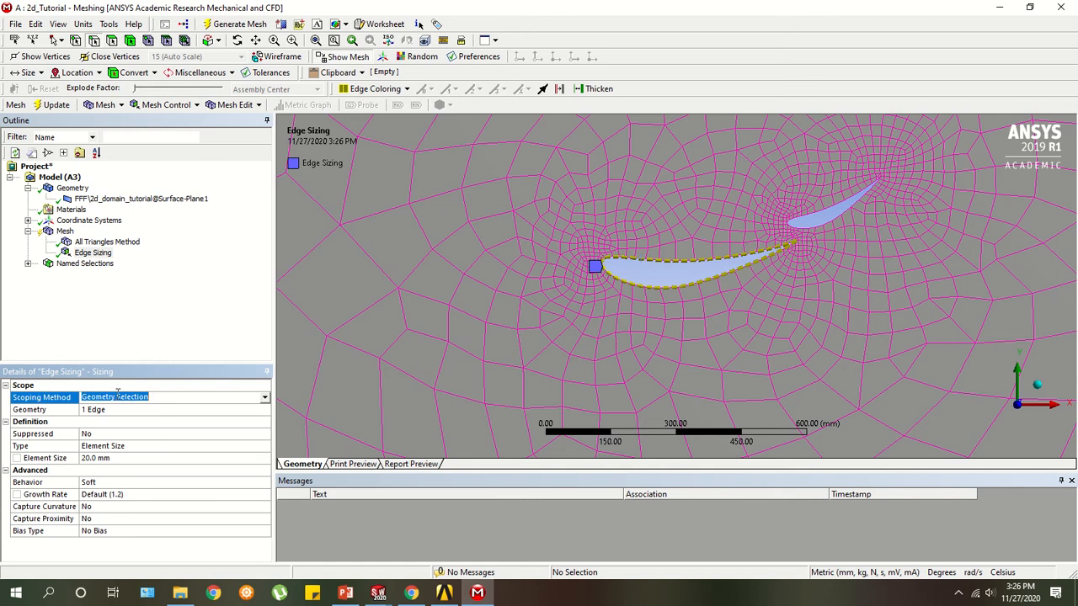
left_click(249, 401)
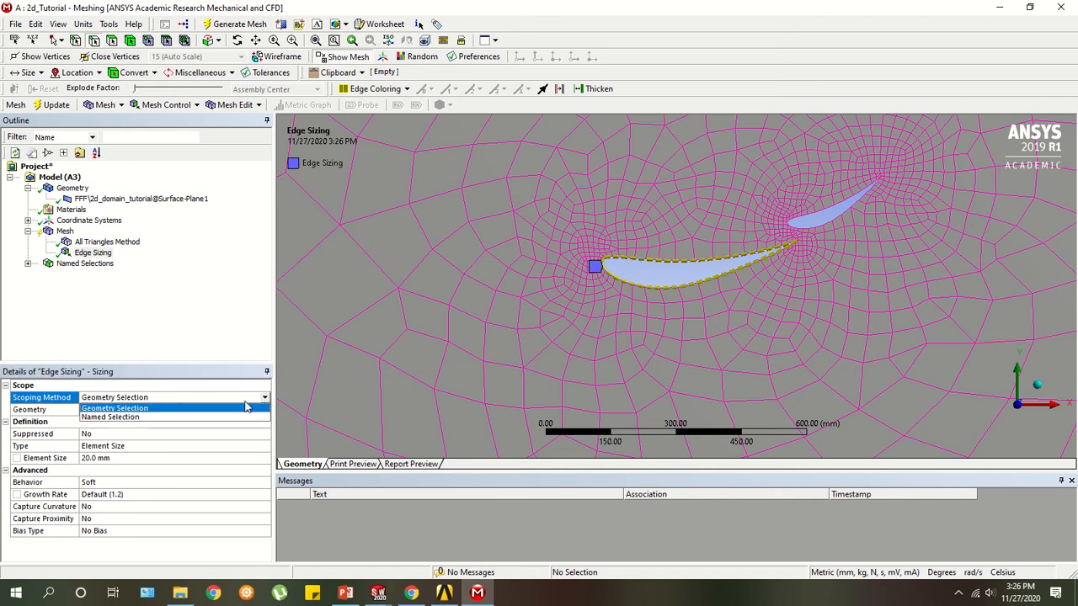
left_click(156, 421)
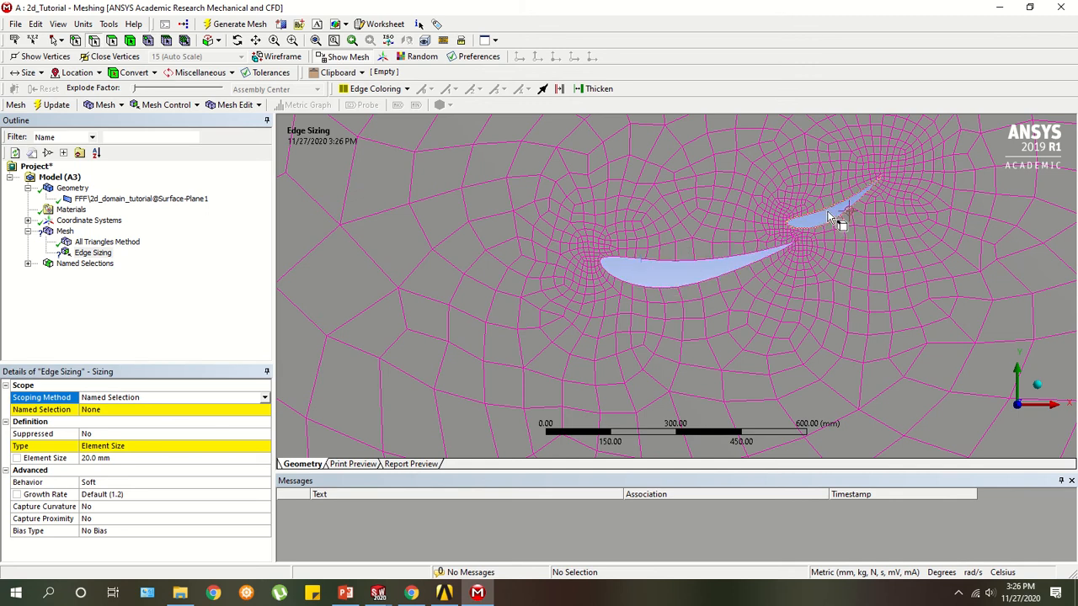
scroll(706, 282, "up", 3)
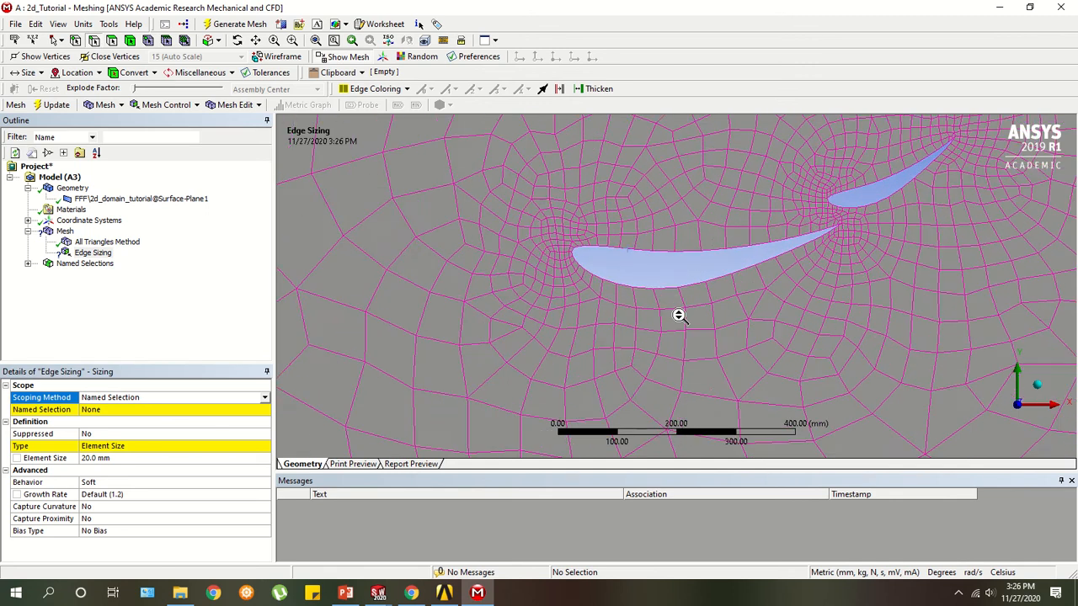
scroll(682, 309, "down", 5)
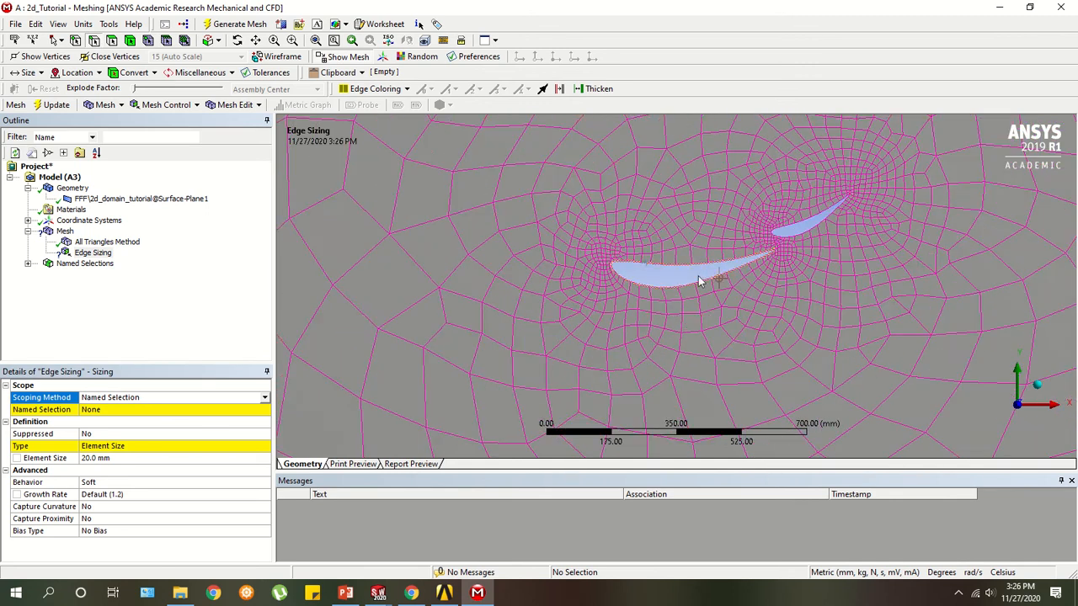
left_click(115, 409)
left_click(263, 410)
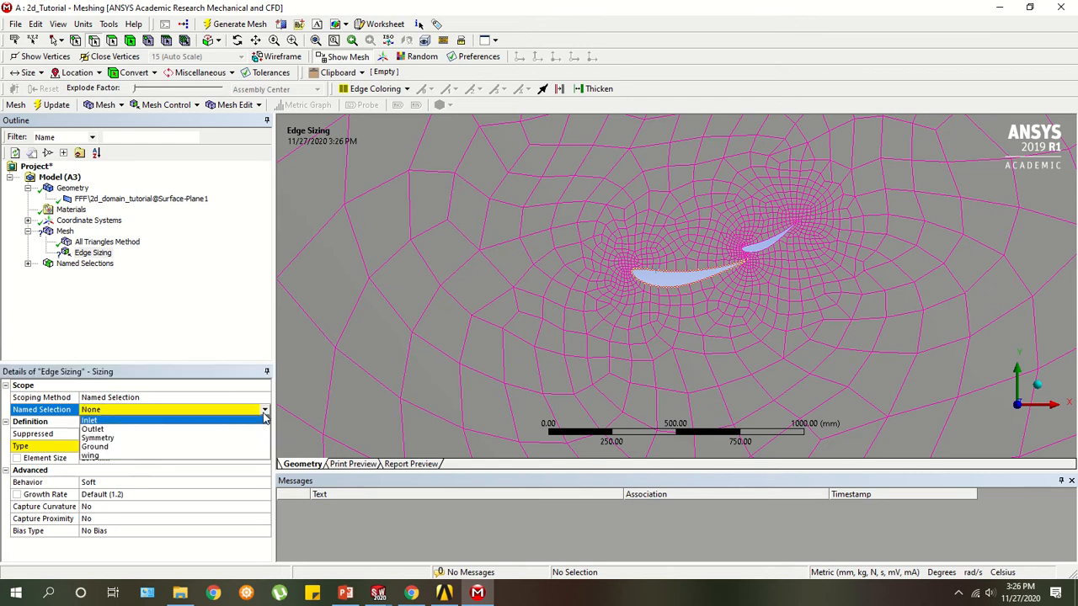
left_click(110, 456)
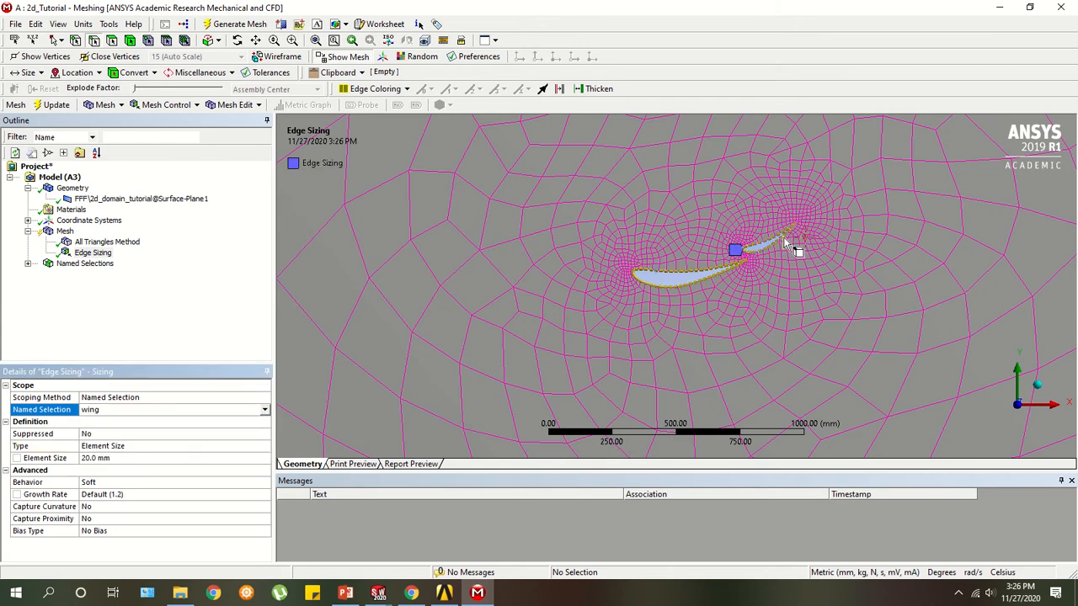
Set the element size of the wing edge sizing to 12 mm.
left_click(96, 457)
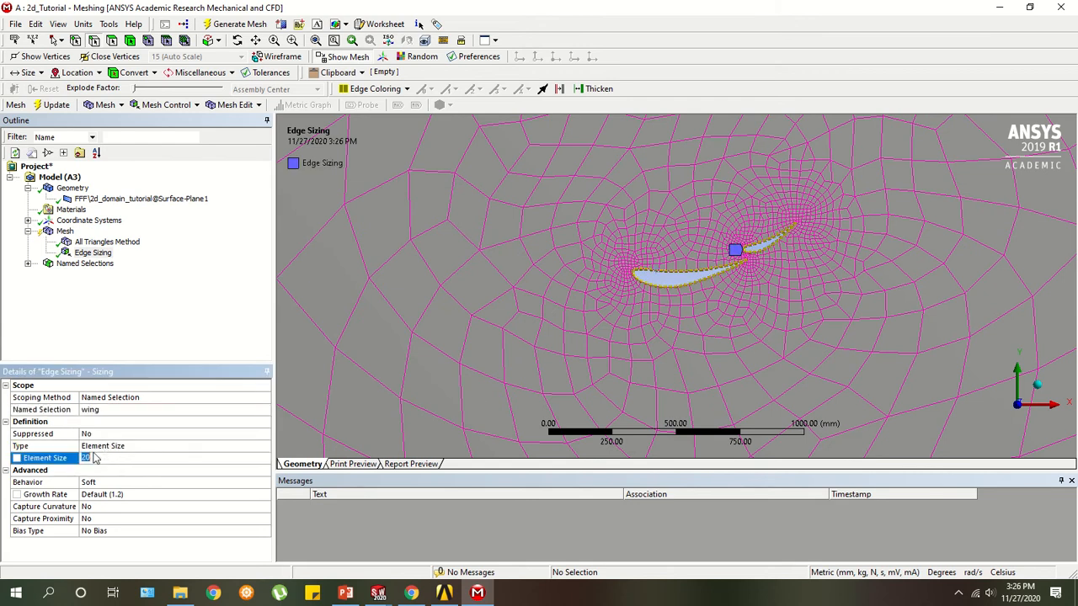
scroll(777, 308, "up", 5)
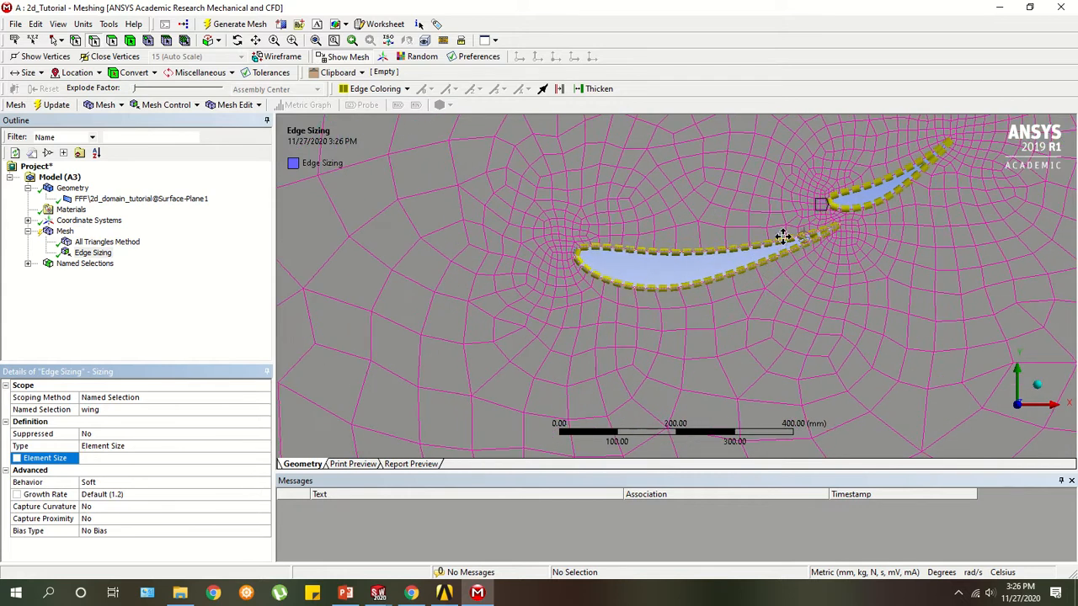
middle_click_drag(782, 236, 602, 290, "ctrl")
left_click(111, 460)
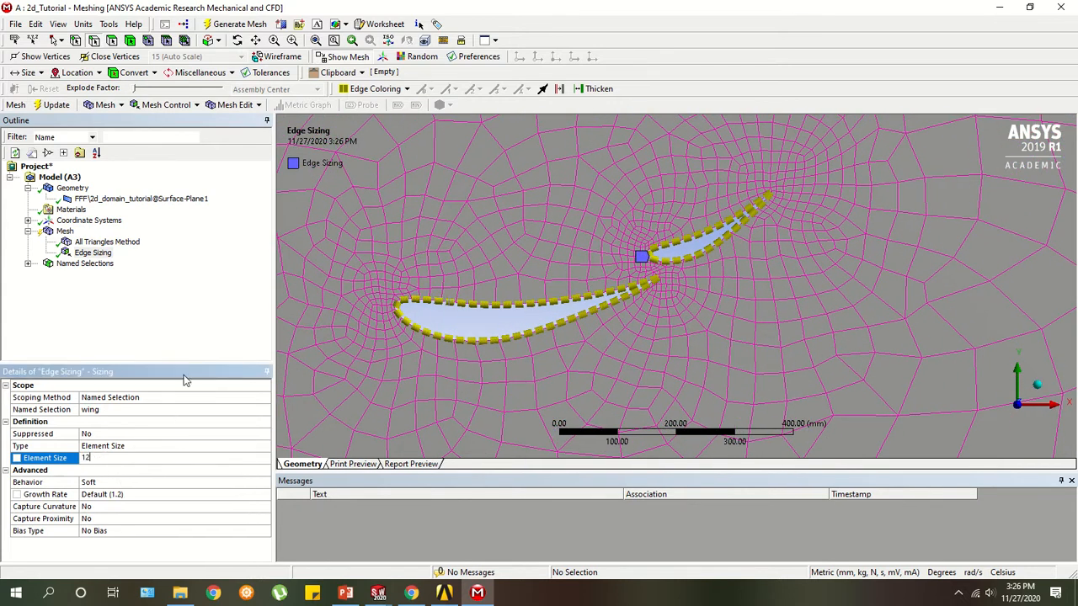
left_click(166, 299)
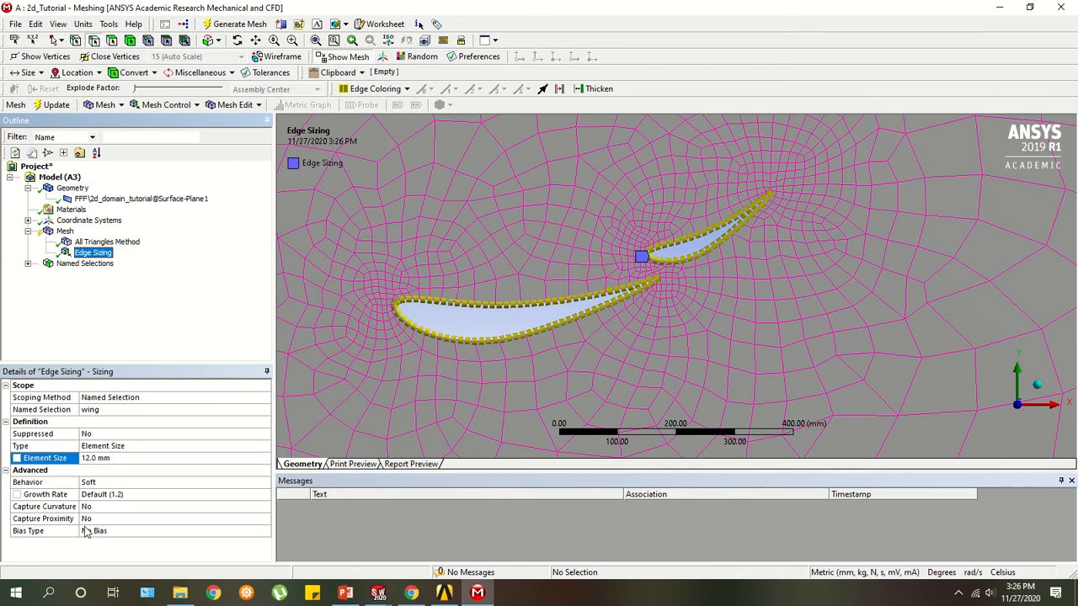
Examine the mesh growth from the wing to the domain boundary and the edge sizing's behavior, curvature, proximity and bias options.
left_click(74, 483)
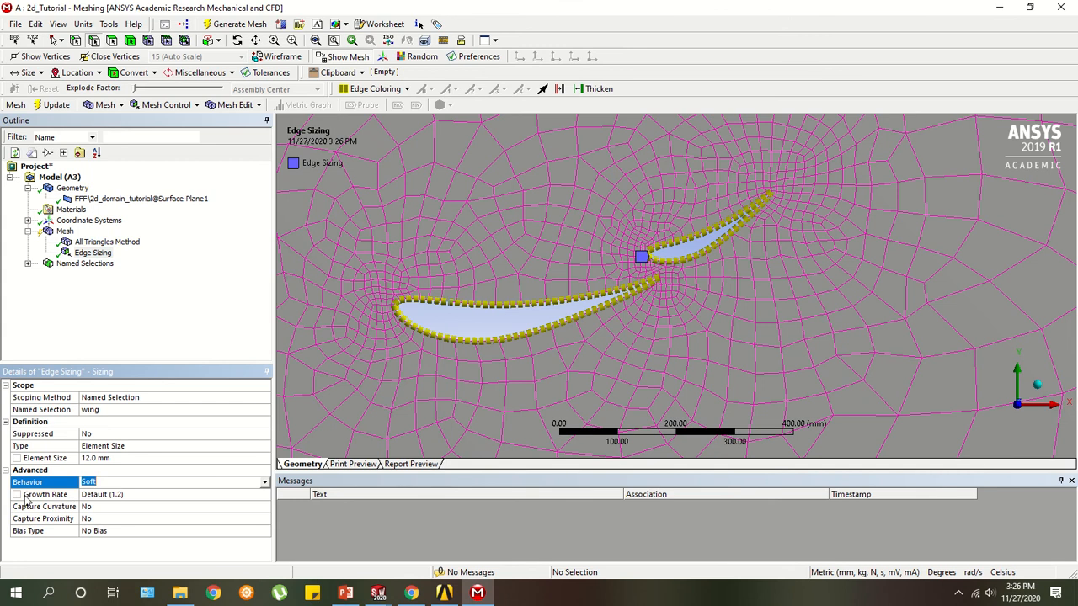
scroll(397, 318, "down", 3)
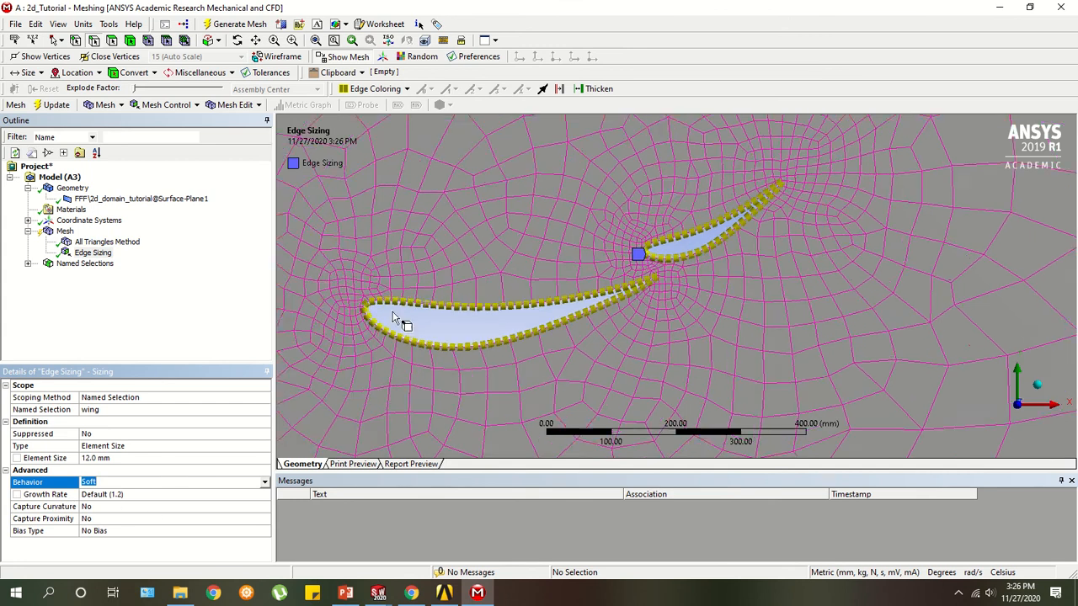
scroll(428, 315, "down", 1)
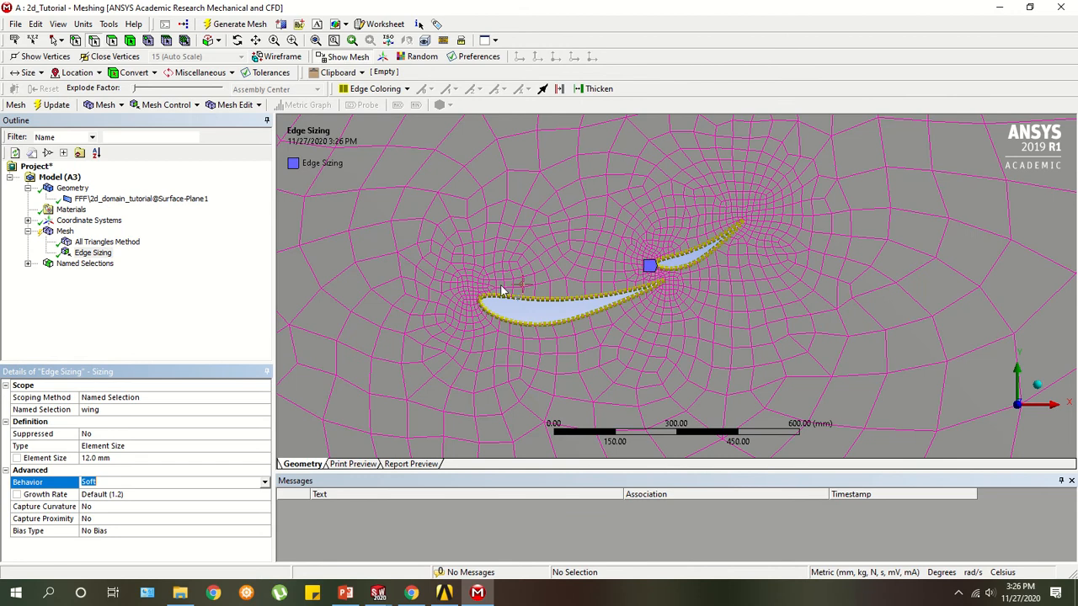
scroll(472, 301, "down", 3)
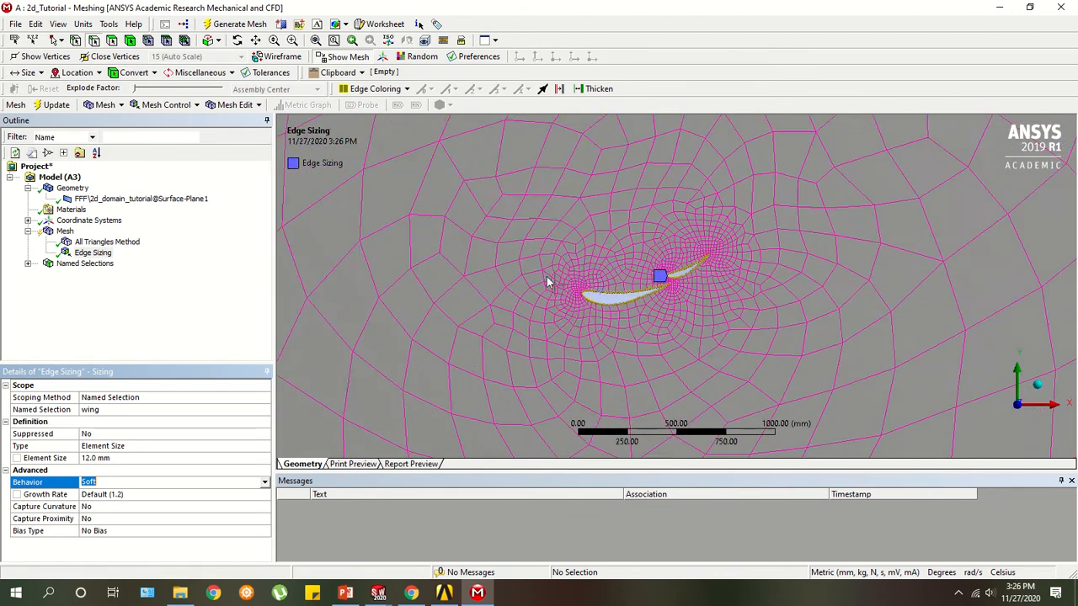
scroll(546, 282, "down", 5)
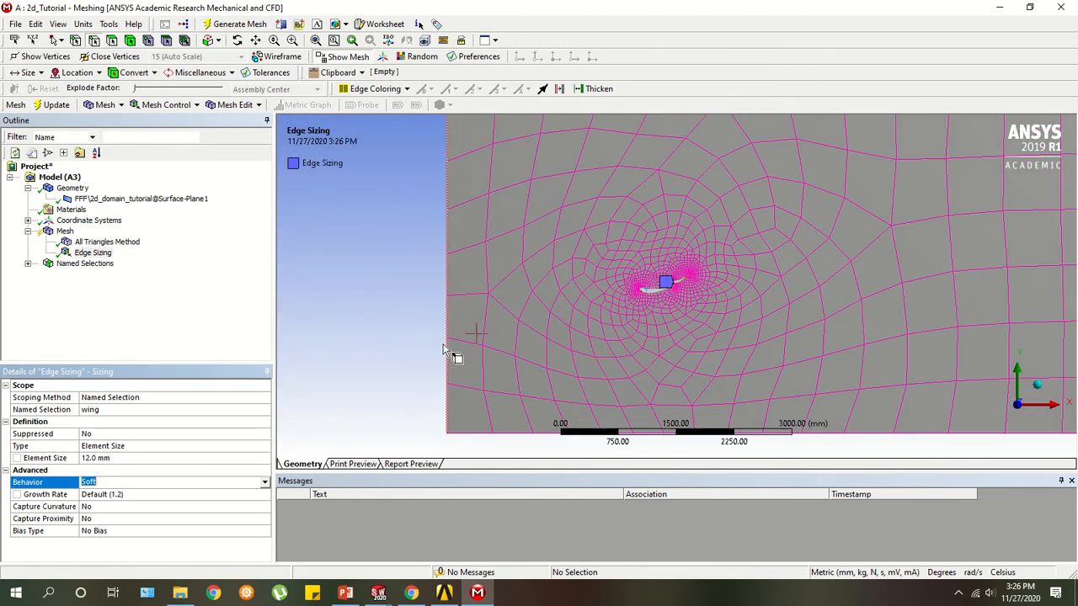
scroll(661, 306, "up", 5)
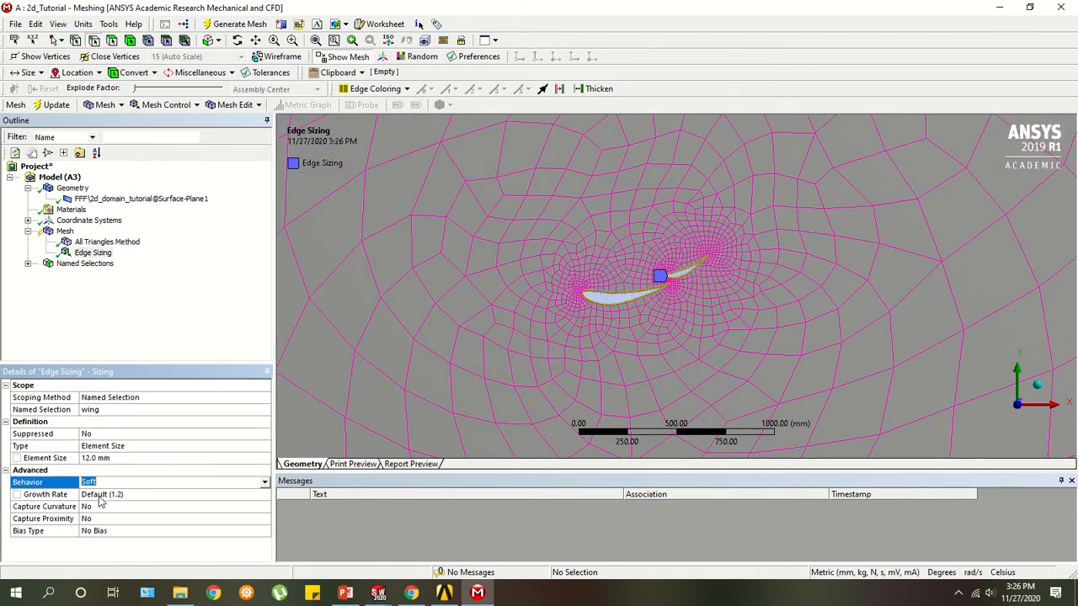
left_click(64, 518)
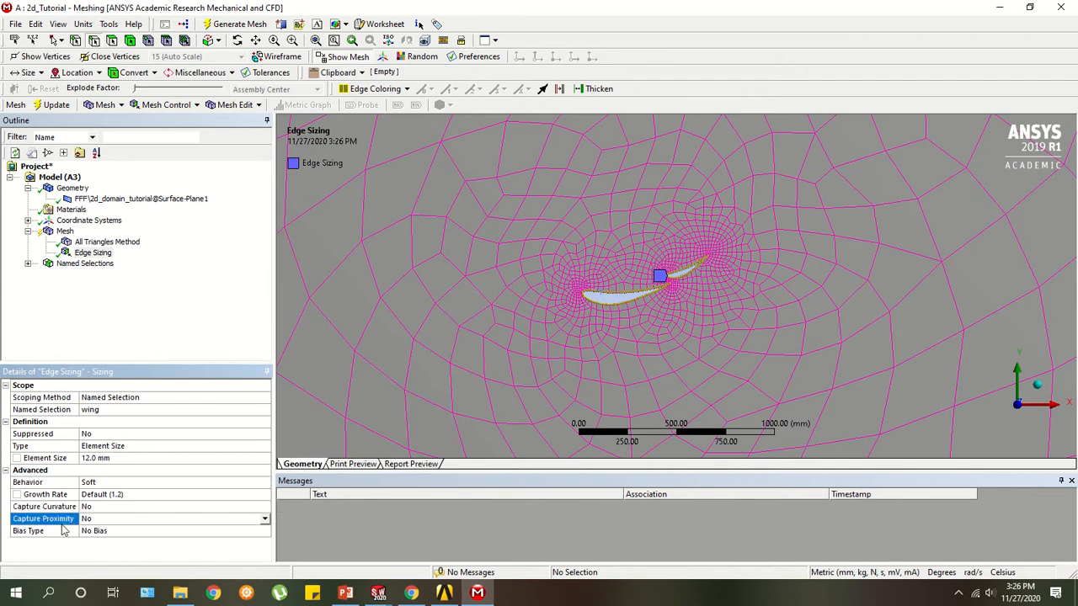
left_click(68, 532)
left_click(96, 506)
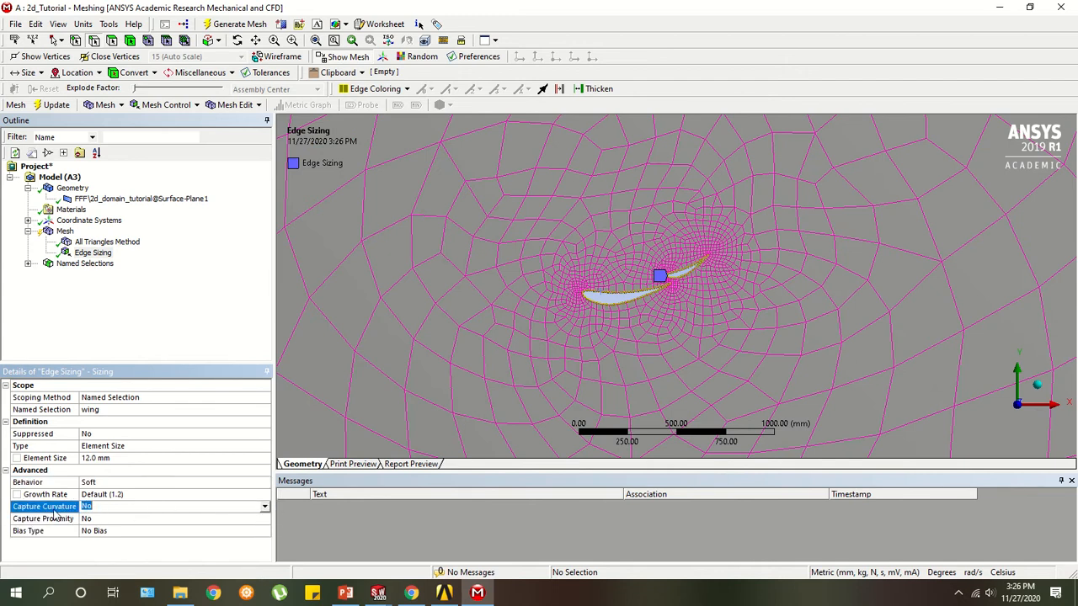
left_click(63, 520)
Enable Capture Curvature and Capture Proximity for the wing edge sizing.
left_click(190, 507)
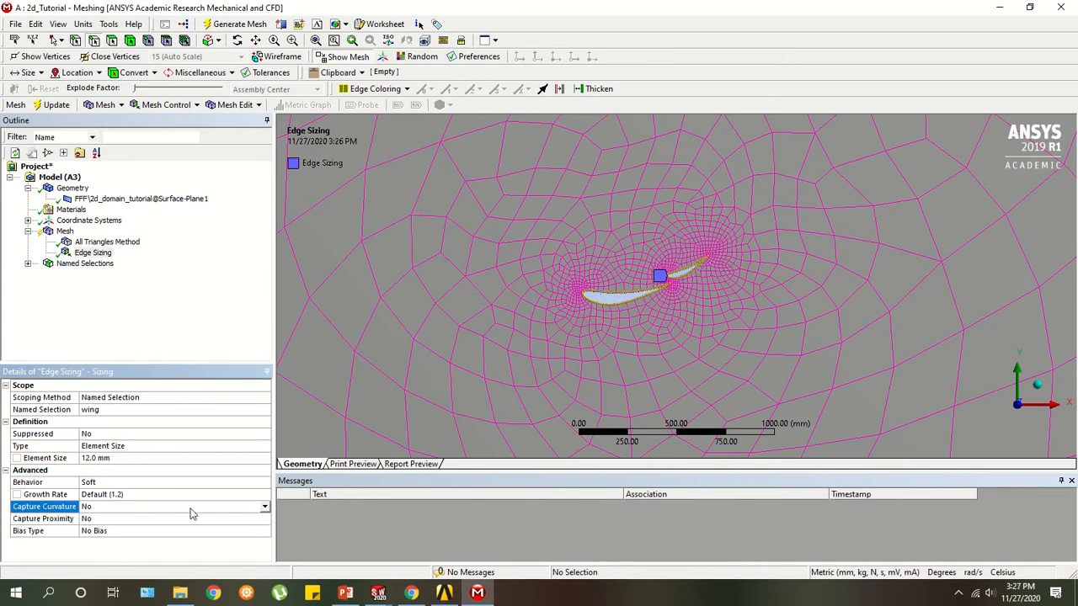
left_click(262, 509)
left_click(202, 527)
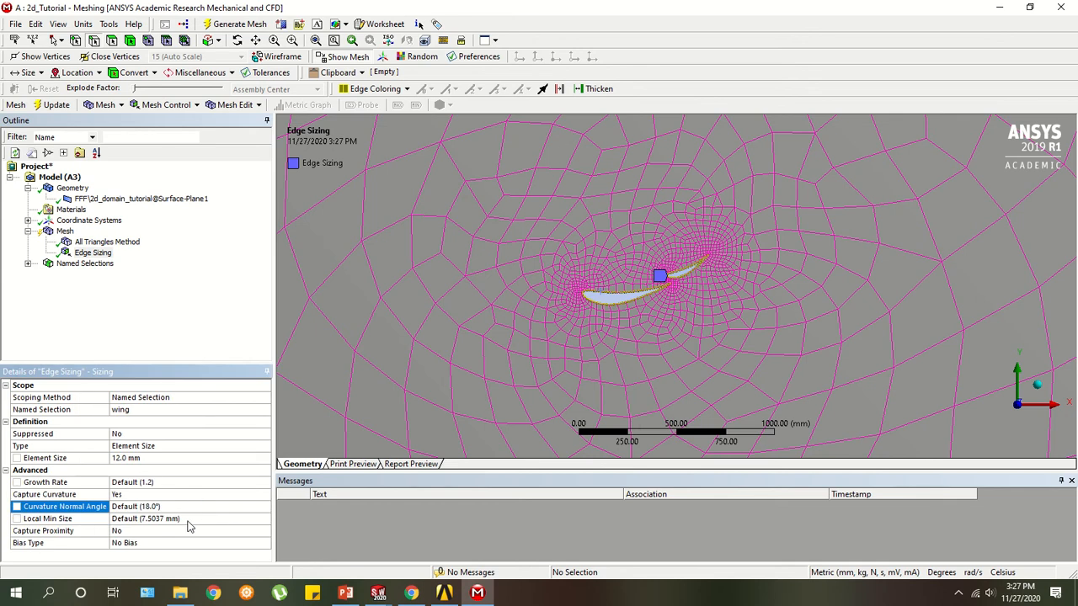
left_click(160, 532)
left_click(264, 532)
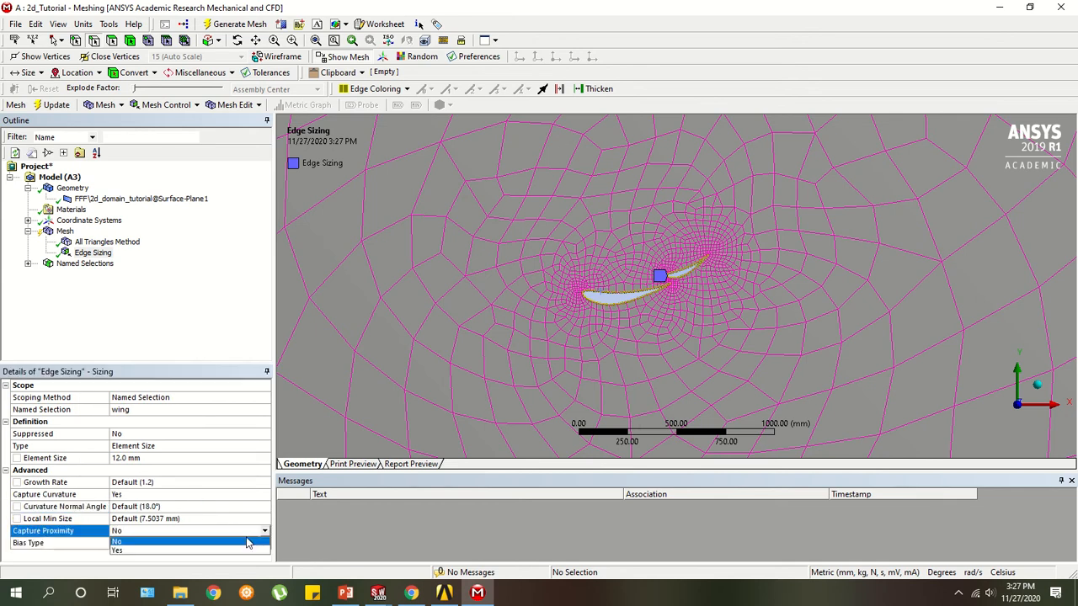
left_click(204, 551)
scroll(163, 503, "down", 1)
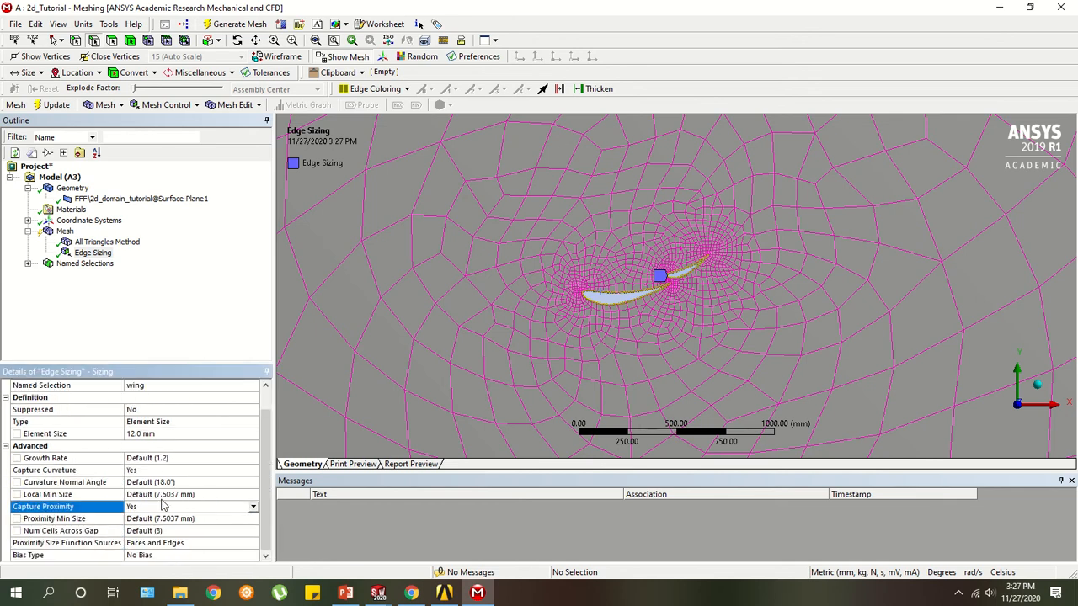
Examine the edge divisions along both airfoils, especially around the curved leading edge of the larger one, alongside the curvature settings.
left_click(155, 484)
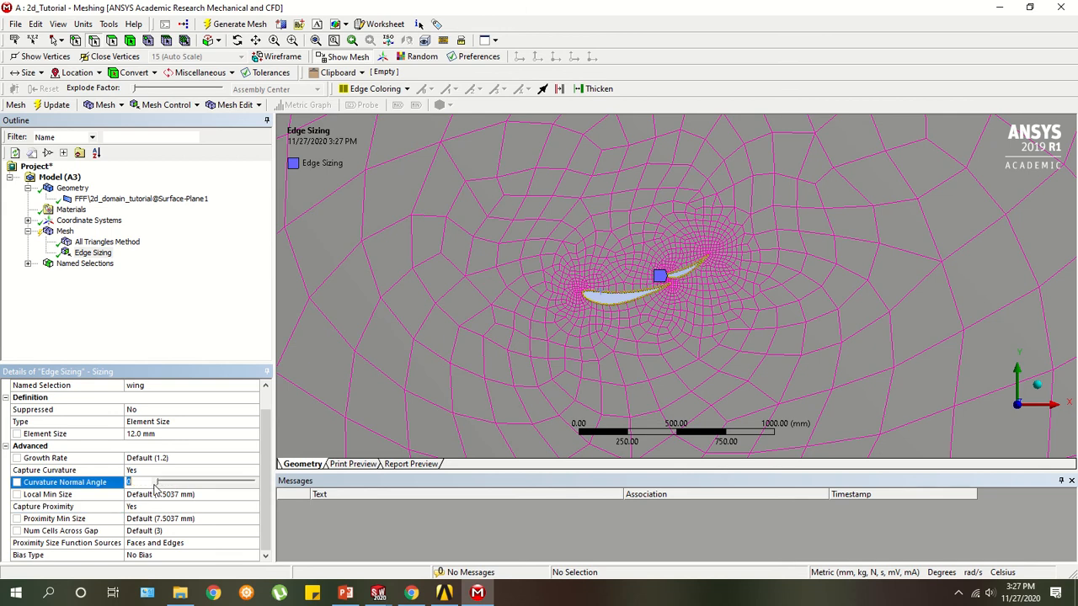
left_click(105, 448)
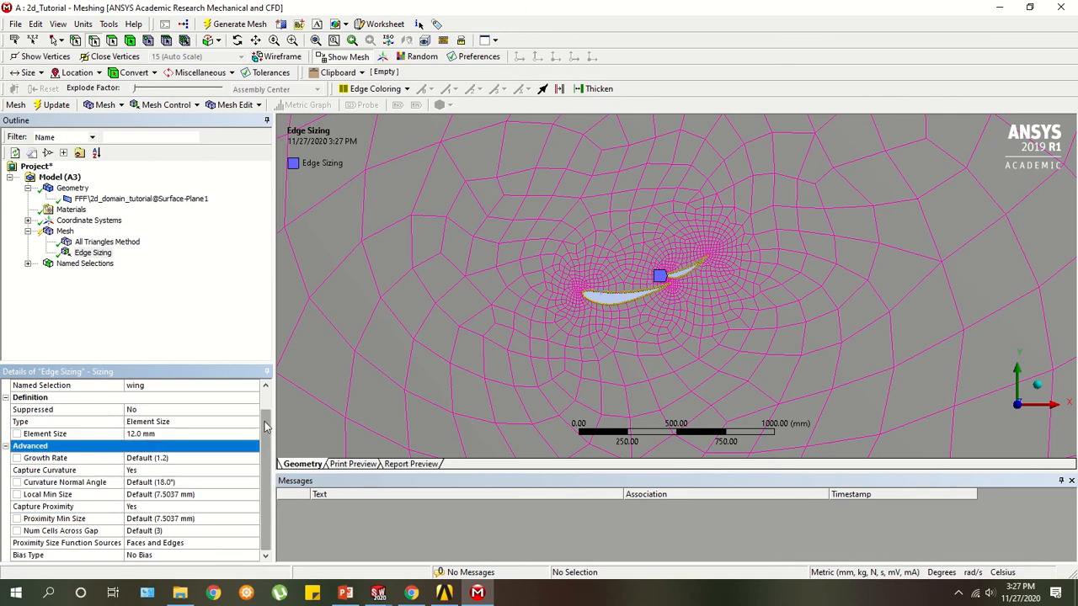
left_click(64, 471)
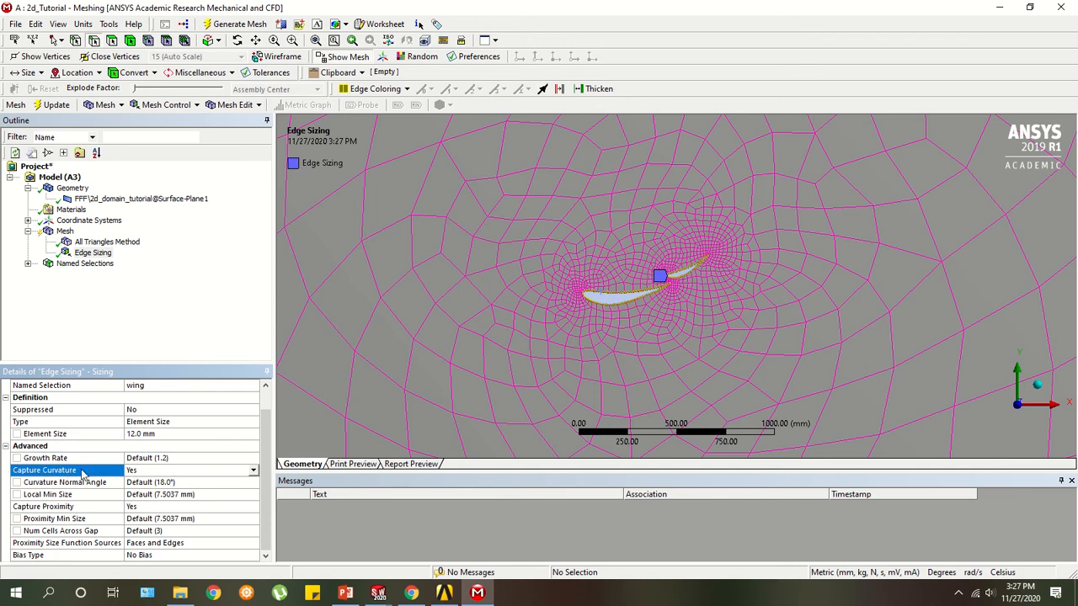
scroll(620, 303, "up", 5)
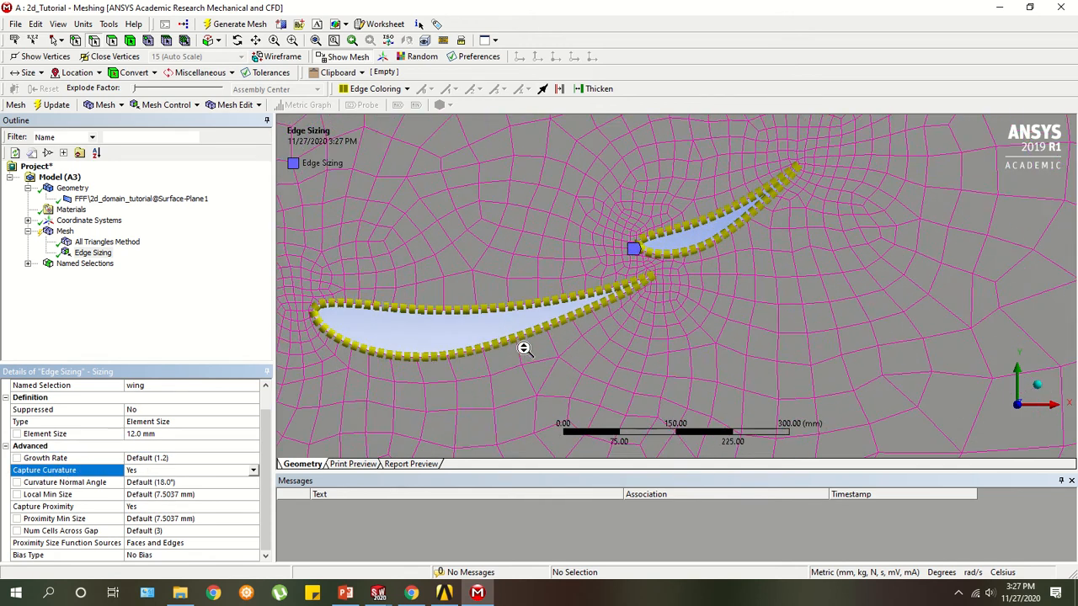
middle_click_drag(458, 336, 583, 298)
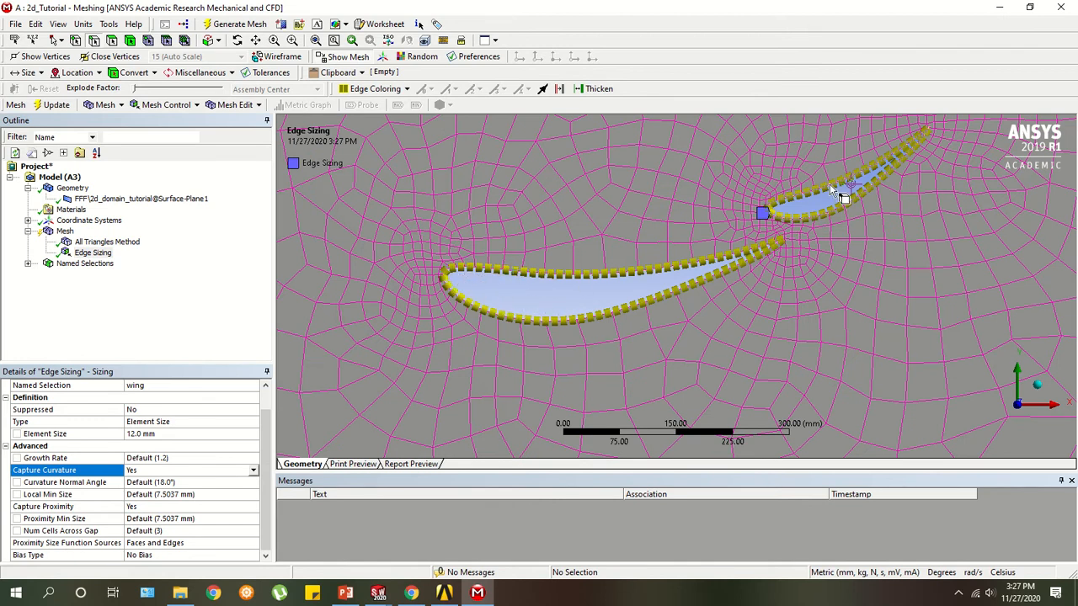
scroll(645, 280, "up", 2)
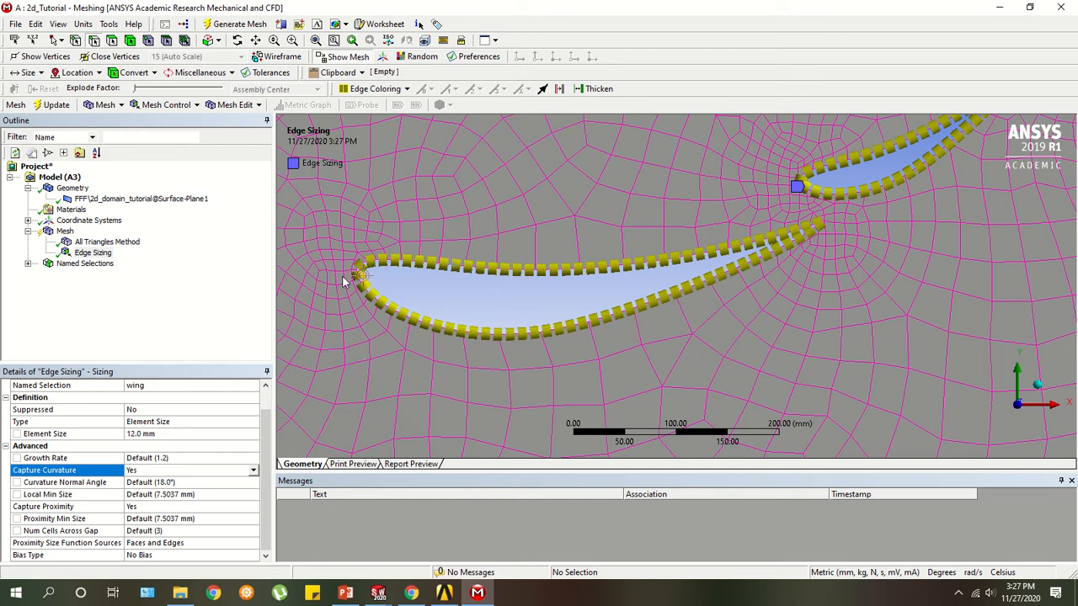
scroll(504, 308, "down", 2)
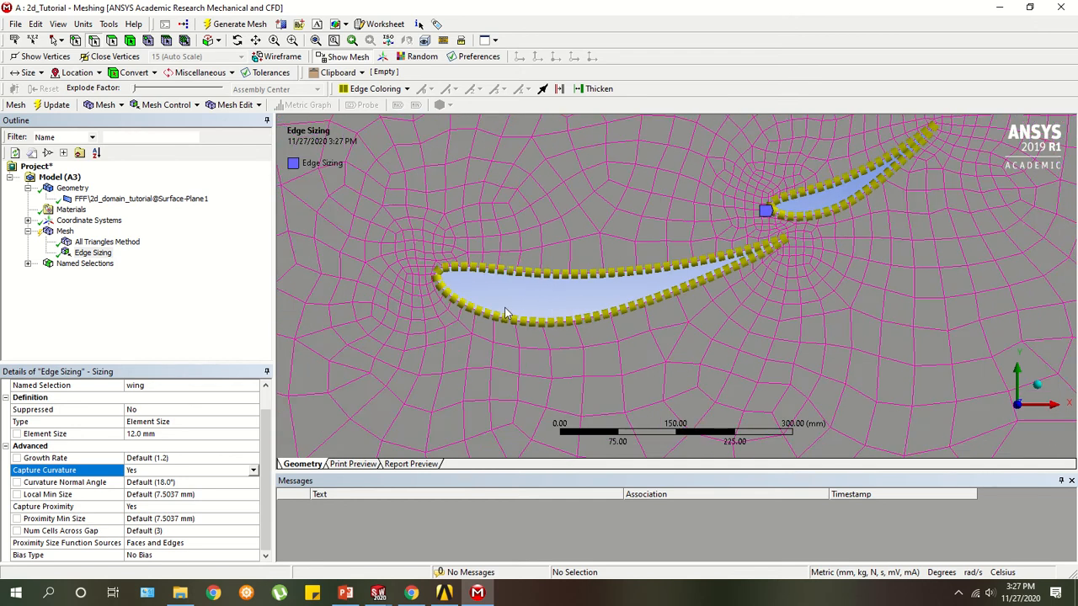
scroll(505, 308, "up", 3)
middle_click_drag(502, 341, 624, 359, "ctrl")
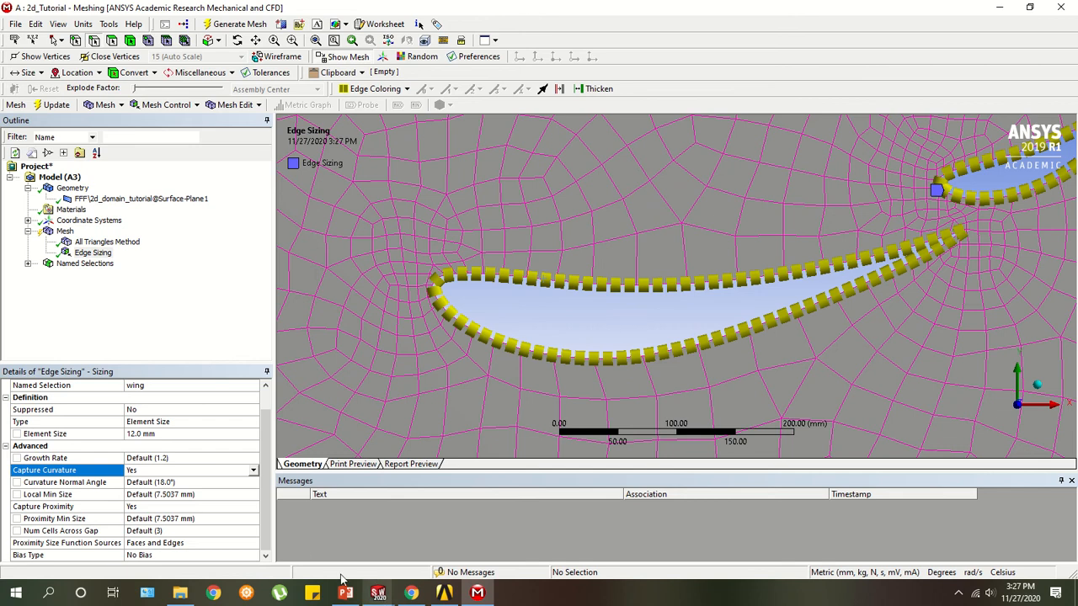
Set the curvature normal angle of the wing edge sizing to 9°.
left_click(168, 483)
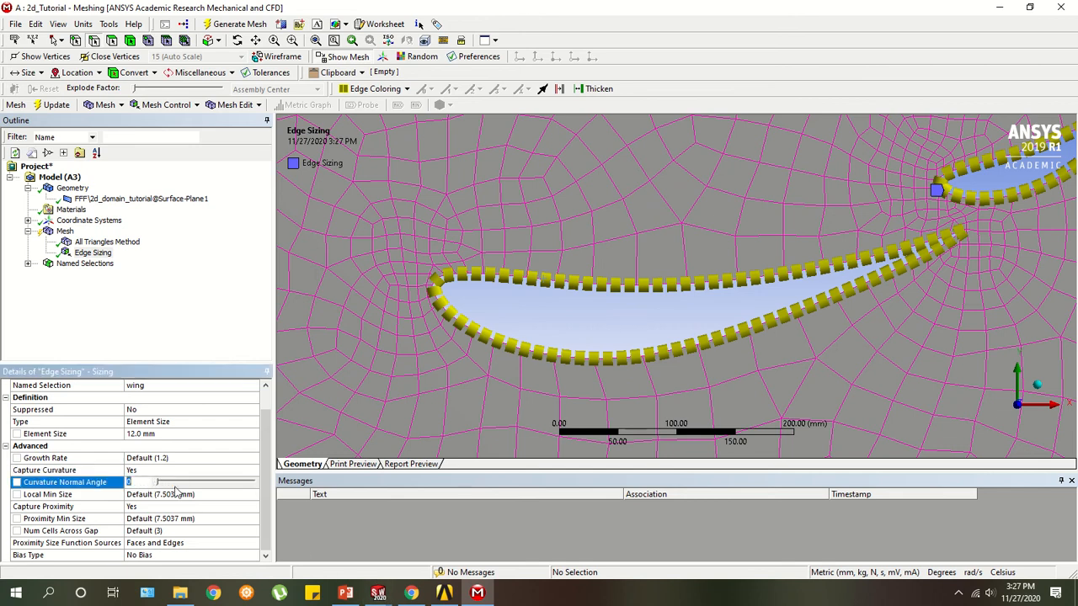
left_click(102, 448)
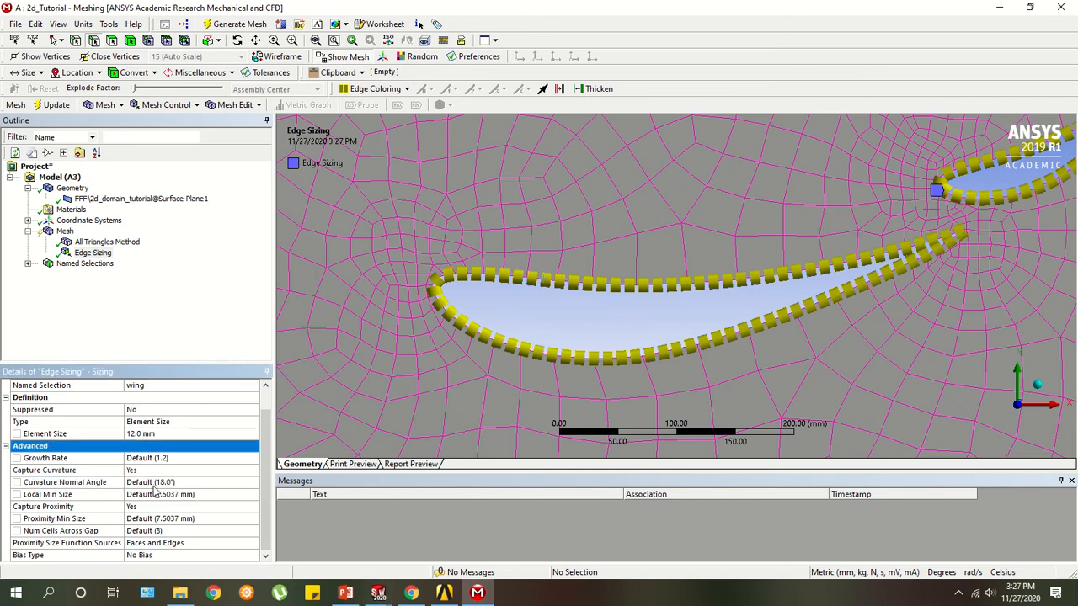
left_click(147, 482)
type("9")
key("Return")
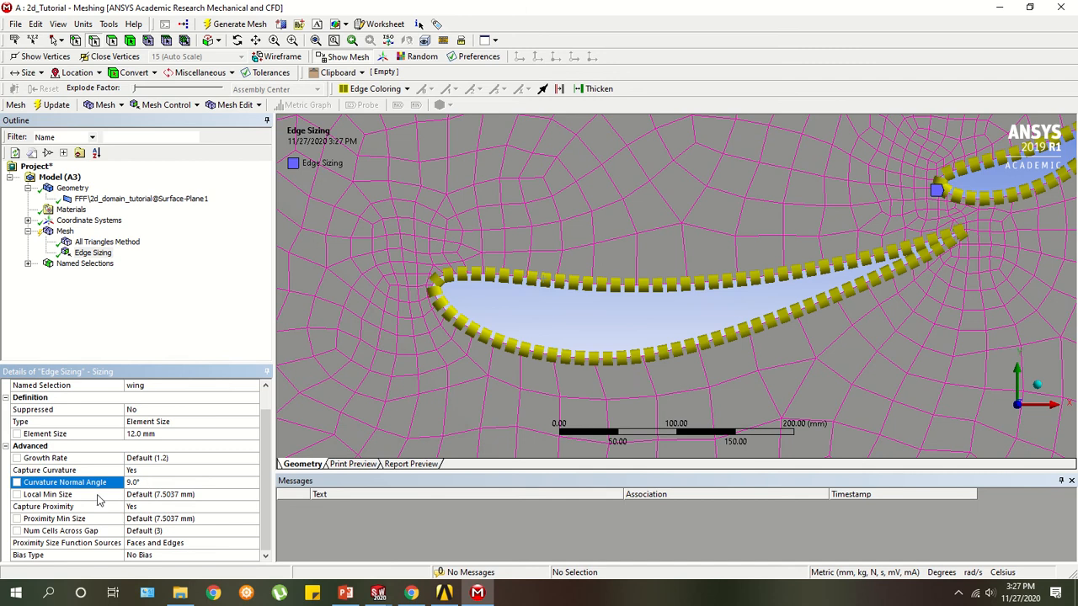
Switch to SOLIDWORKS, create a new part document from the part template, and return to ANSYS Meshing.
mouse_move(380, 592)
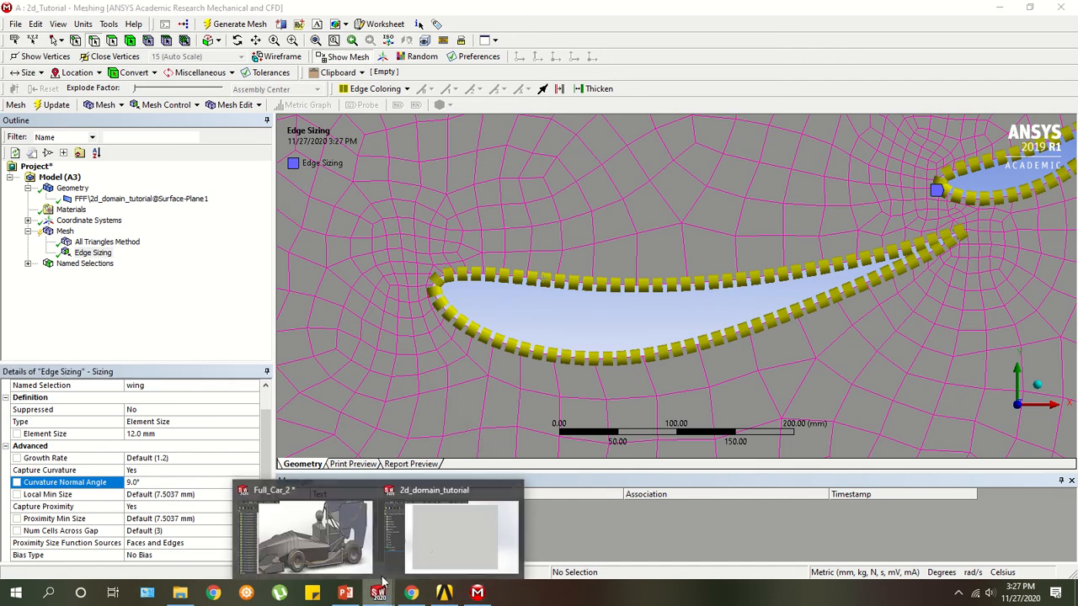
left_click(442, 511)
key("ctrl+n")
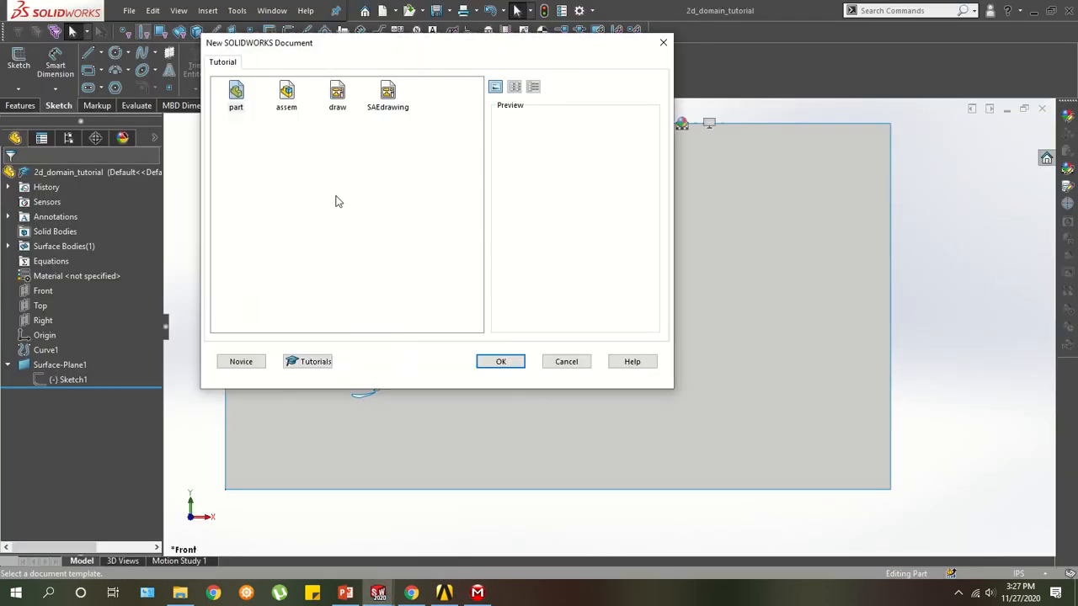
left_click(241, 106)
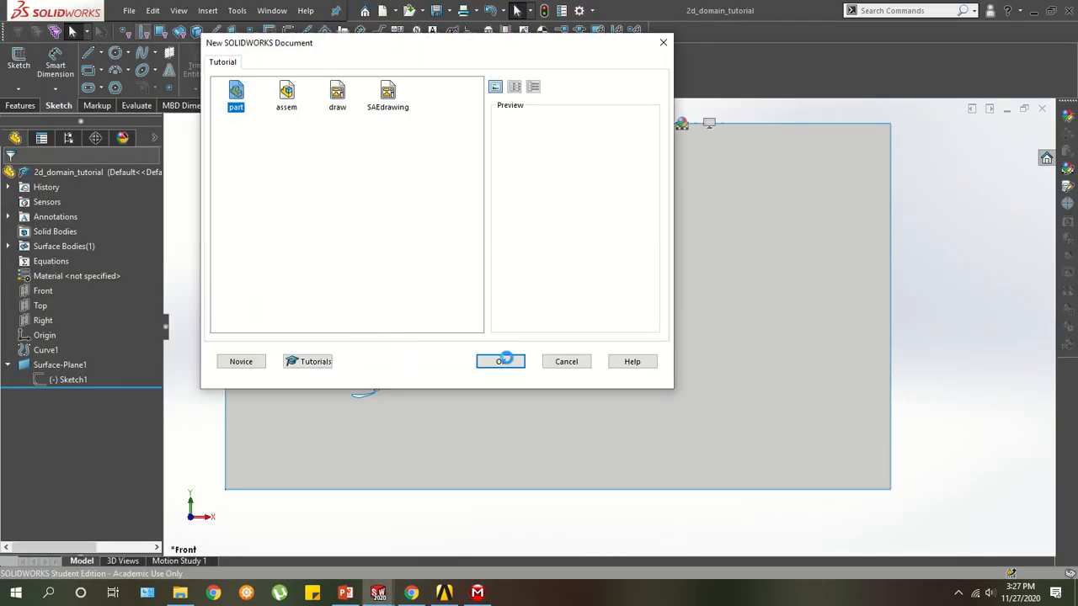
key("alt+Tab")
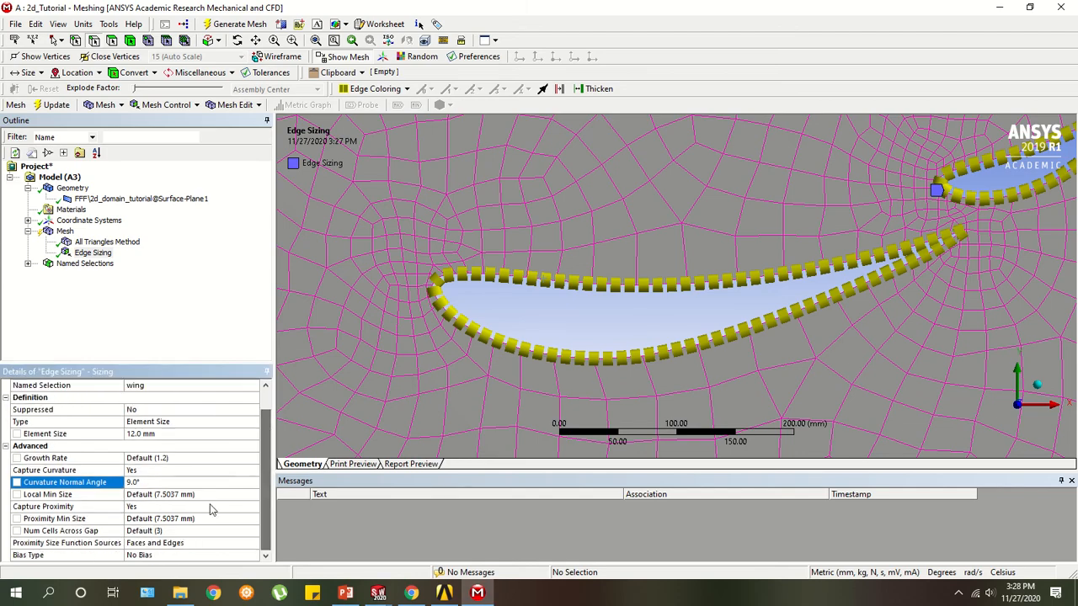
Set the local min size of the wing edge sizing to 1 mm.
left_click(172, 495)
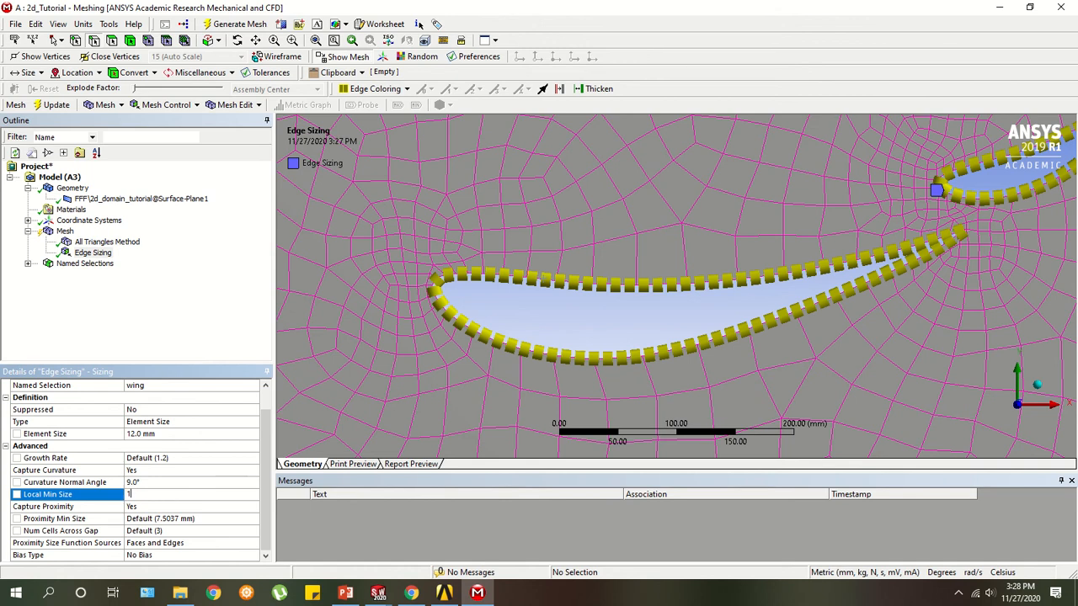
left_click(118, 326)
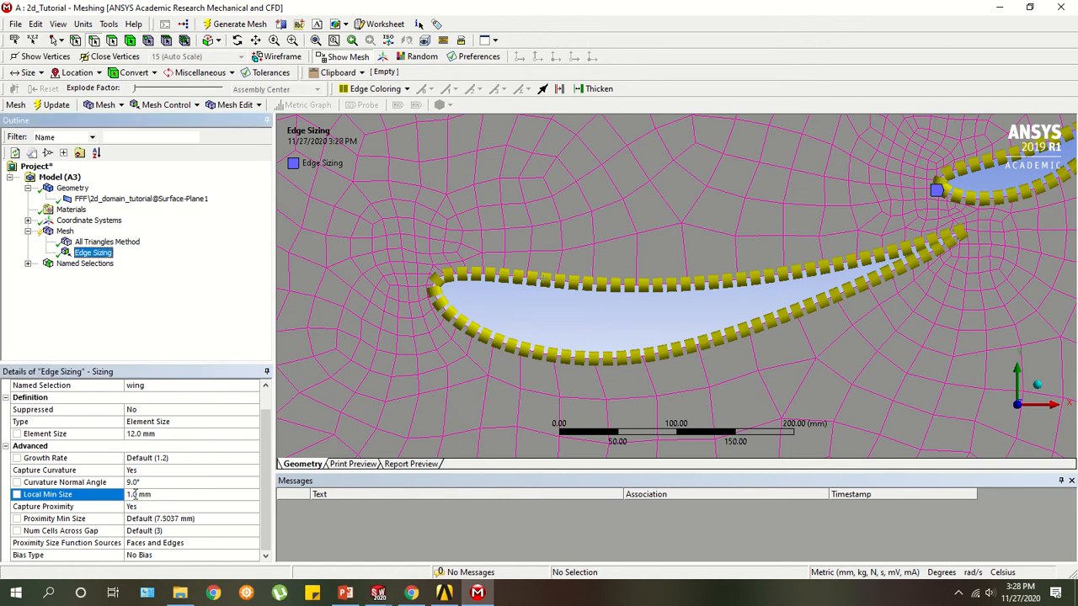
left_click(82, 507)
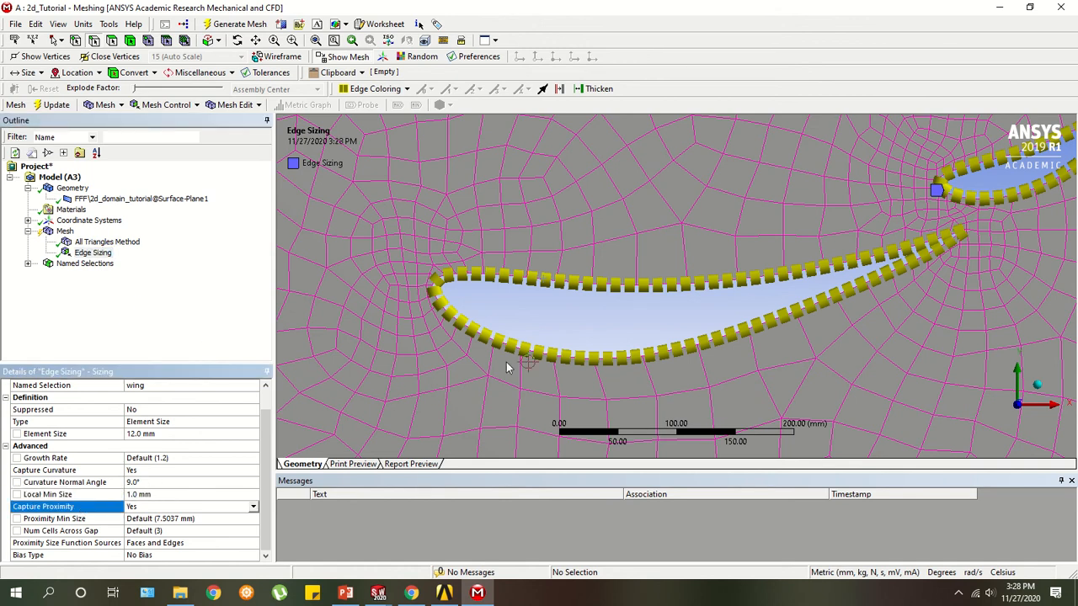
Inspect the gap between the two airfoils and set the wing edge sizing's proximity min size to 1 mm.
scroll(547, 354, "up", 2)
scroll(623, 343, "down", 4)
scroll(706, 274, "up", 5)
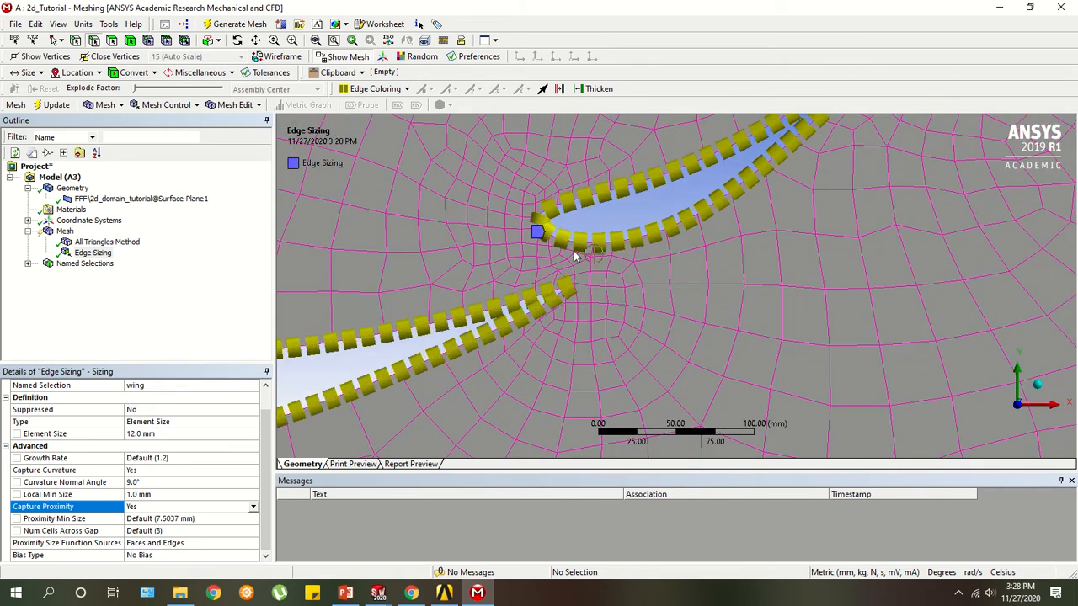
scroll(563, 266, "up", 2)
middle_click_drag(528, 283, 568, 312, "ctrl")
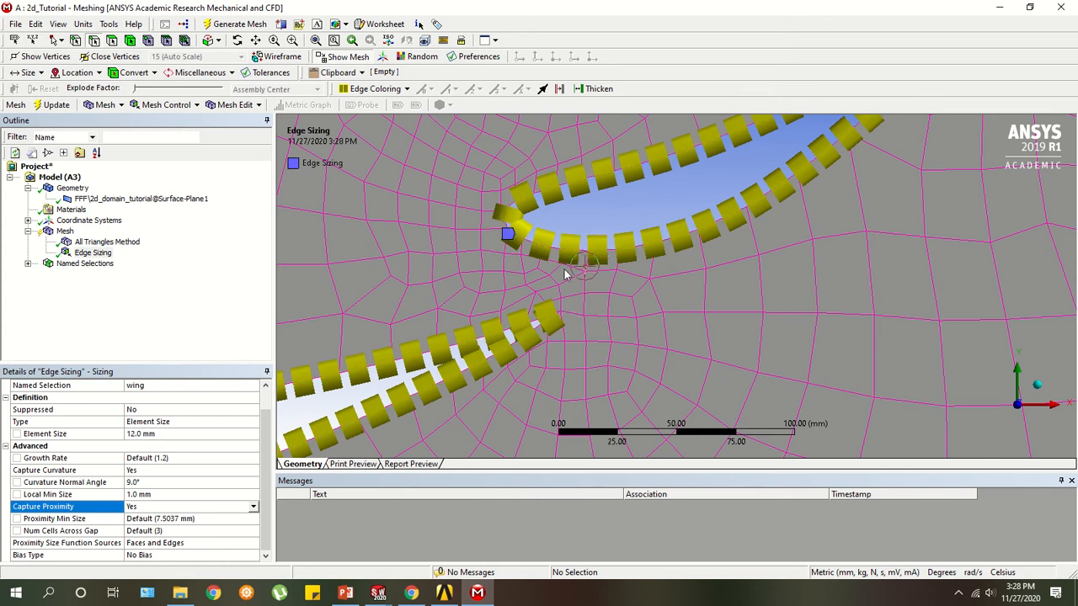
scroll(556, 316, "up", 2)
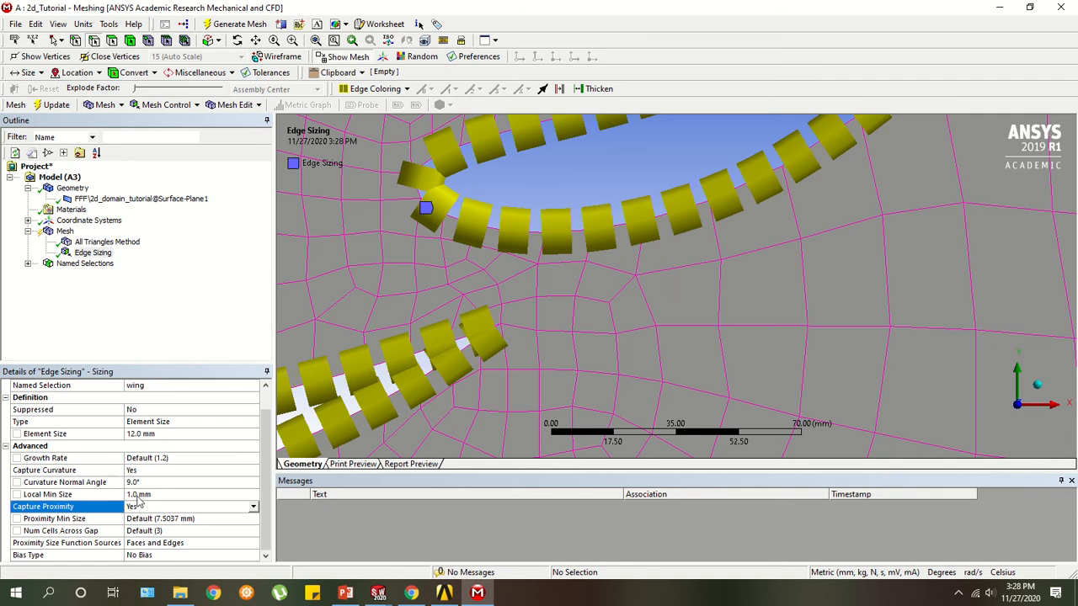
left_click(152, 519)
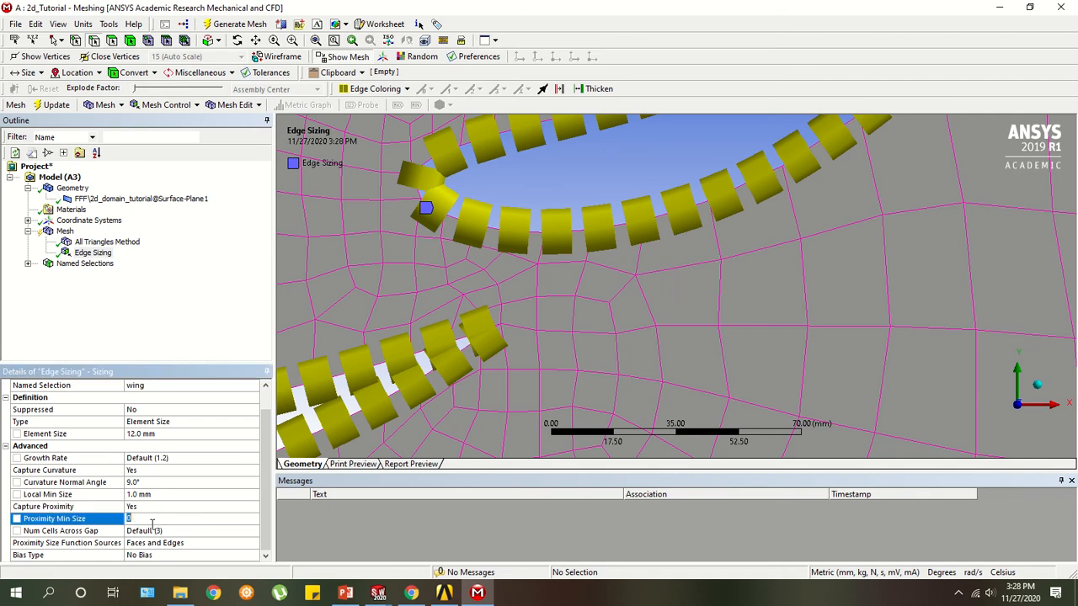
left_click(101, 449)
scroll(109, 488, "down", 1)
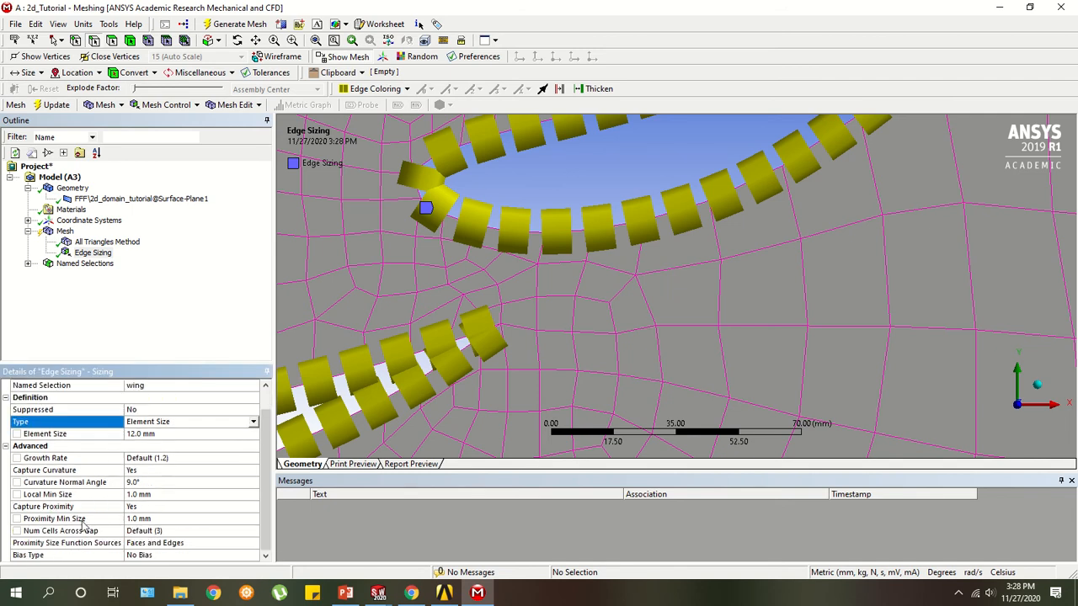
Set the number of cells across the gap to 4 for the wing edge sizing.
left_click(160, 530)
left_click(239, 532)
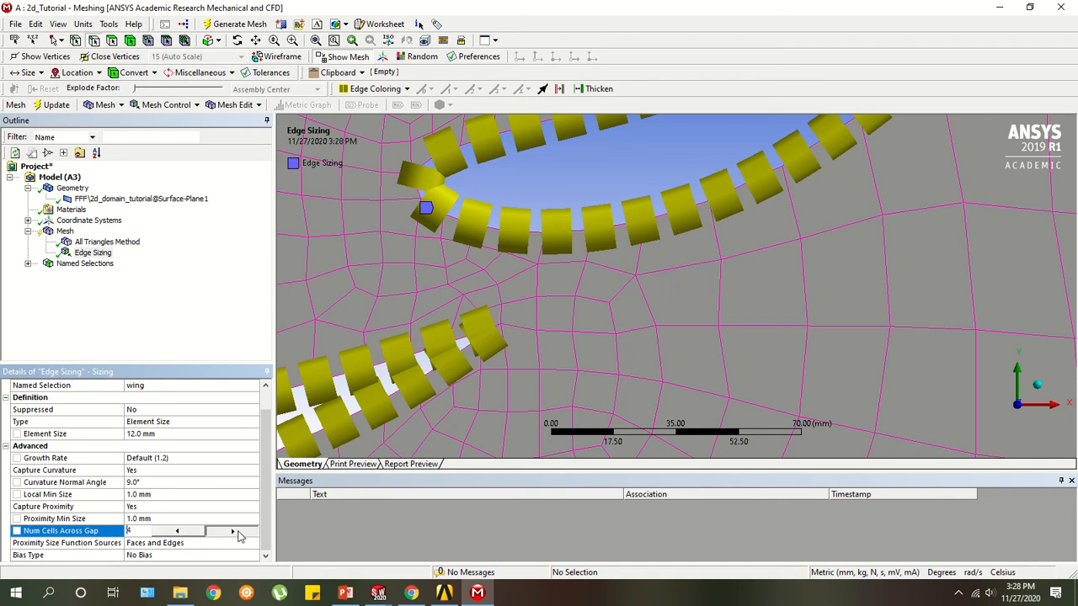
left_click(99, 447)
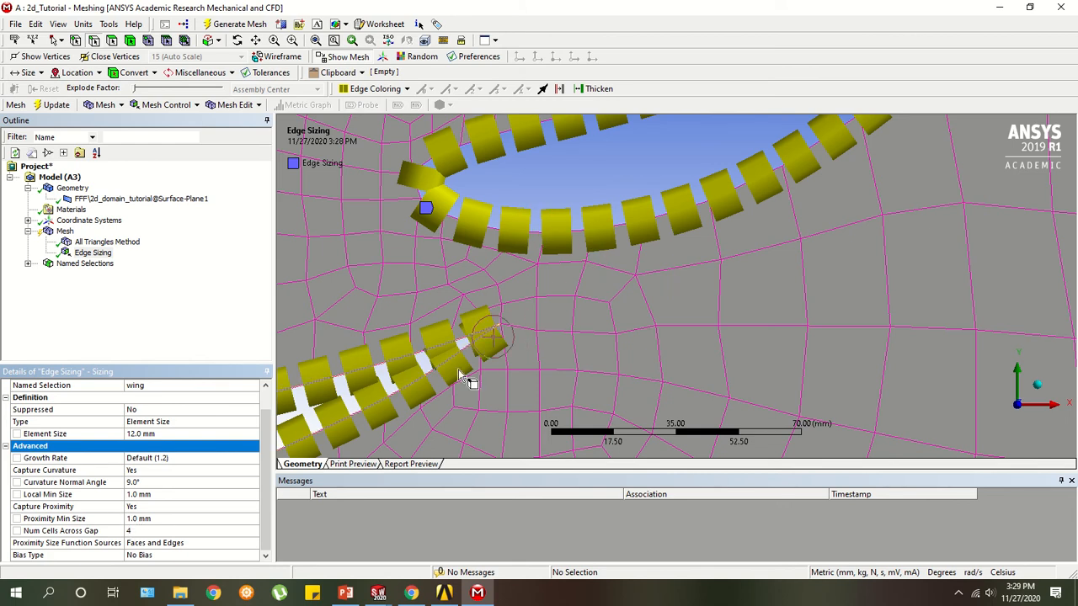
Set the number of cells across the gap to 3 for the wing edge sizing.
left_click(206, 531)
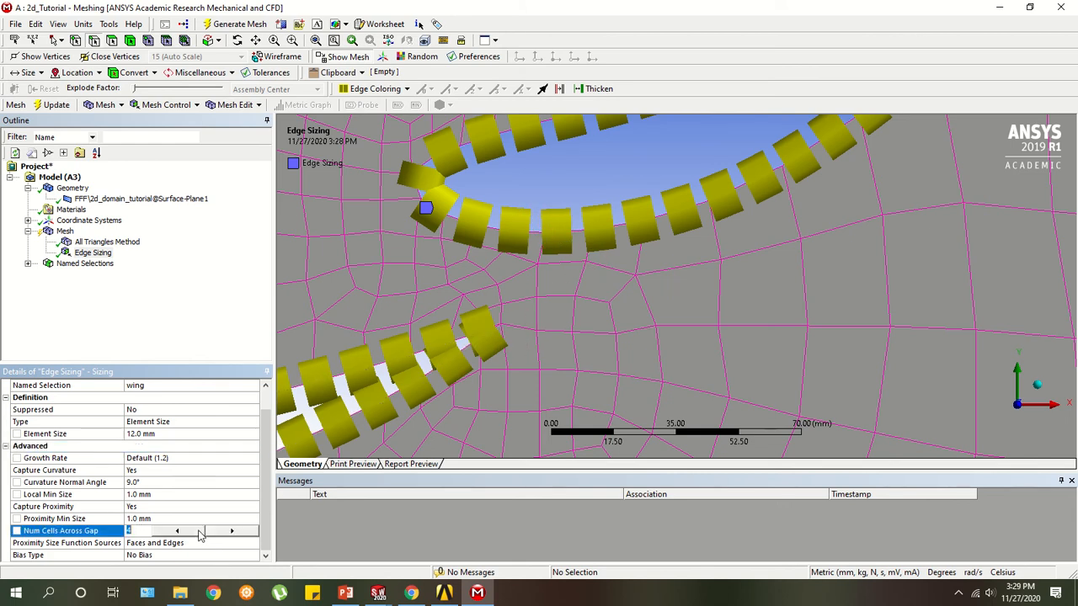
left_click(198, 530)
left_click(153, 327)
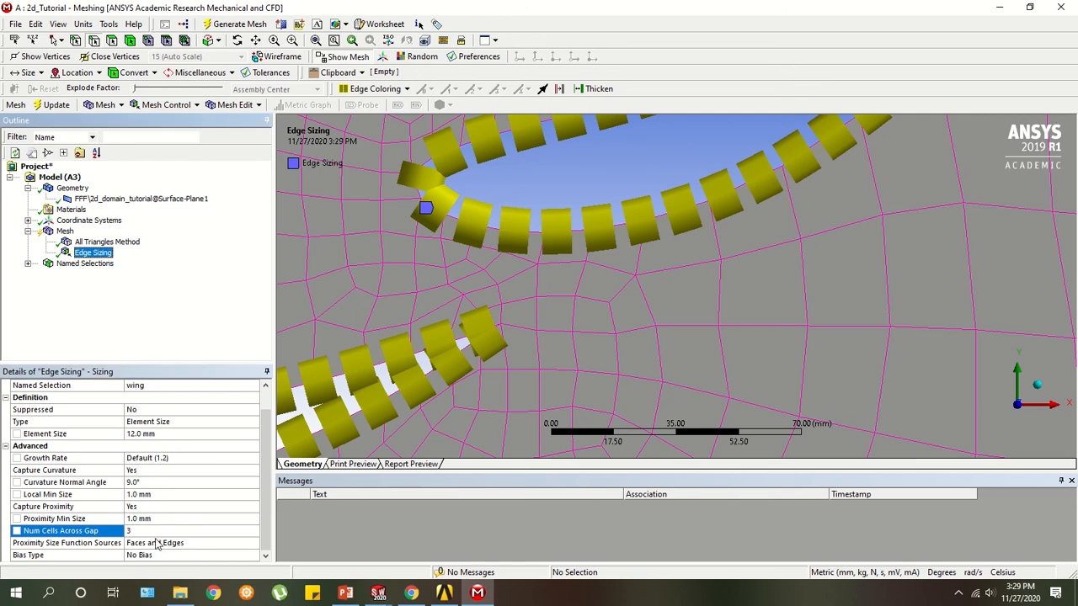
Review the proximity size function sources, bias type and curvature normal angle of the wing edge sizing.
left_click(141, 544)
left_click(86, 547)
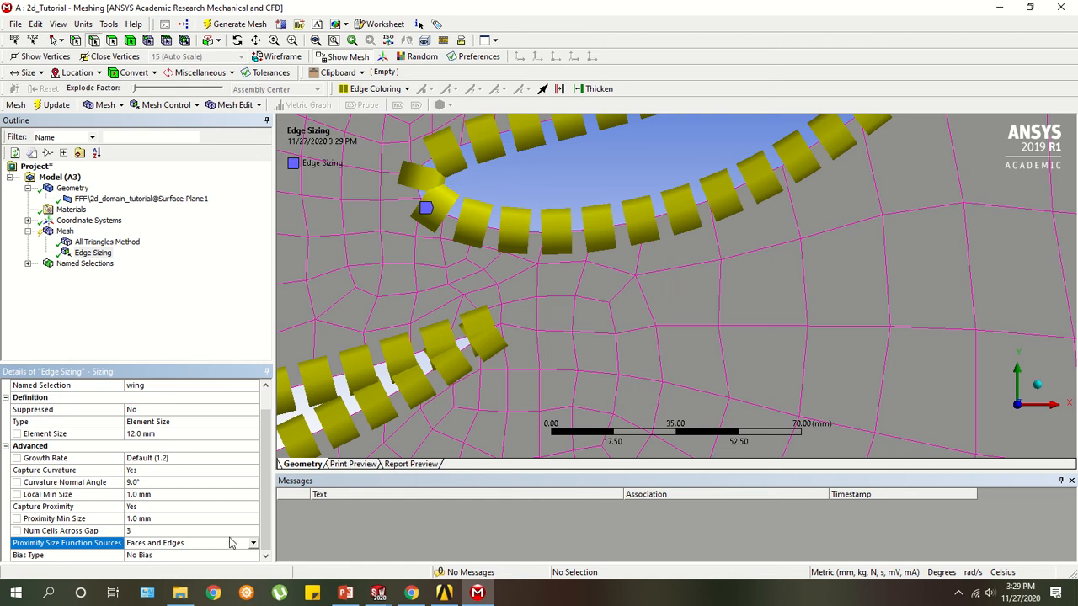
left_click(138, 555)
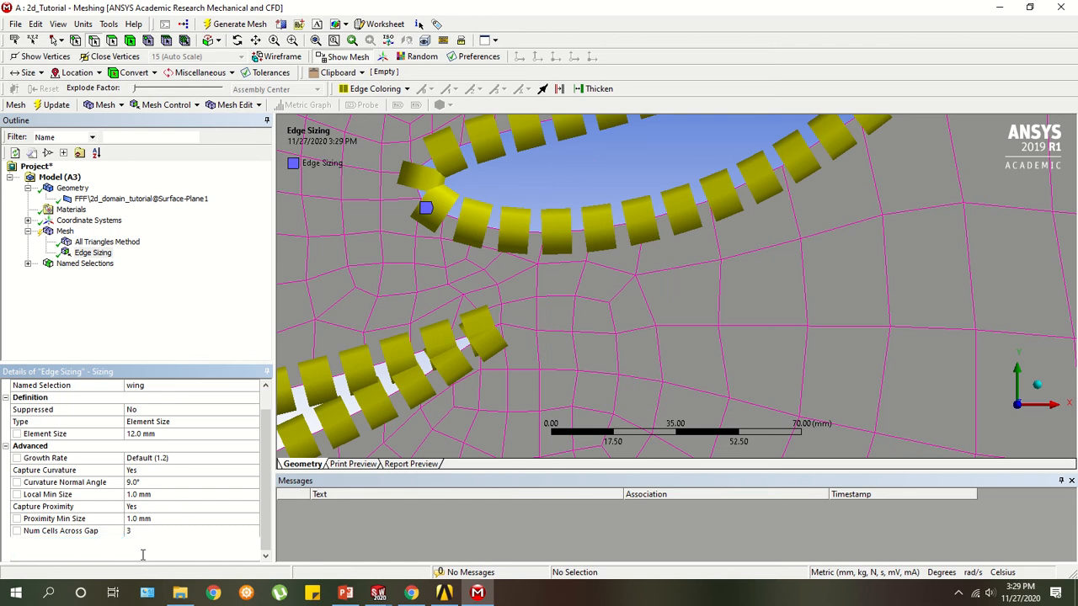
left_click(105, 557)
left_click(106, 544)
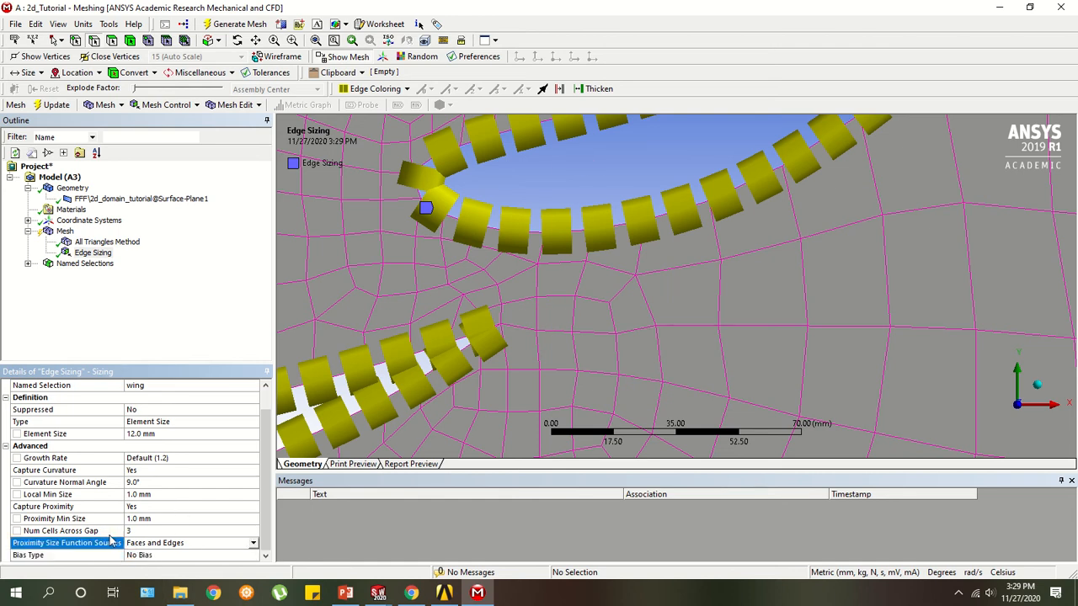
left_click(111, 484)
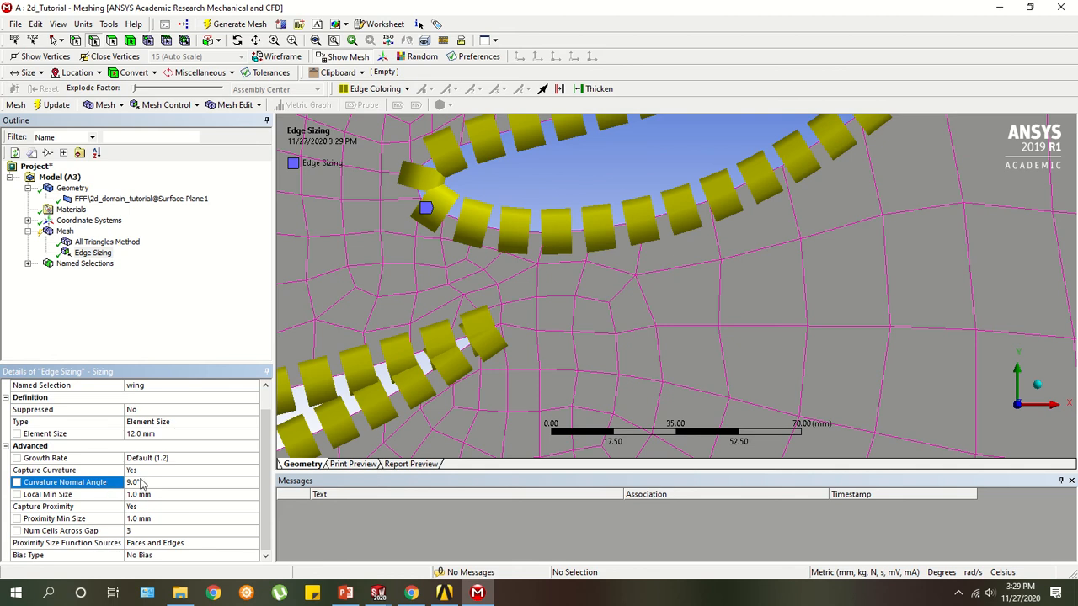
left_click(140, 482)
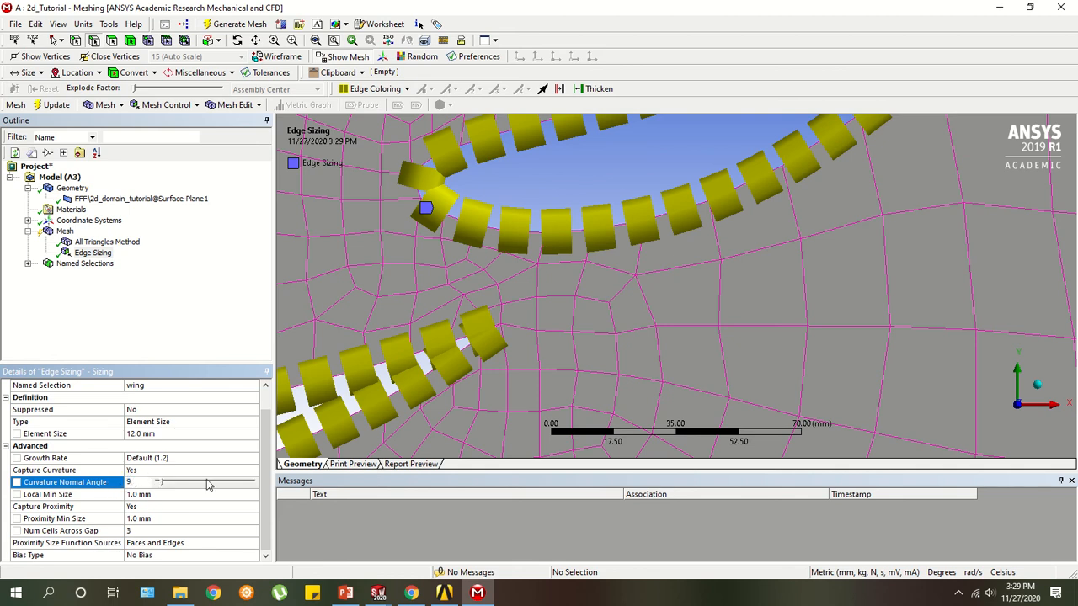
Switch to the new SOLIDWORKS part and sketch a circle with a radius of about 67 mm on the Front plane, centred on the origin.
key("alt+Tab")
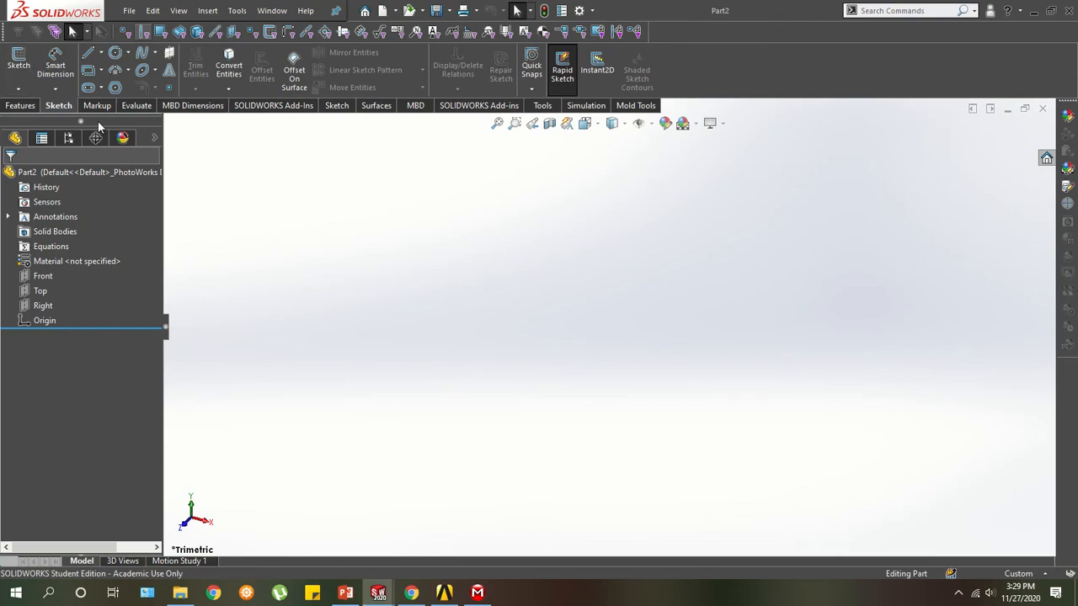
left_click(114, 54)
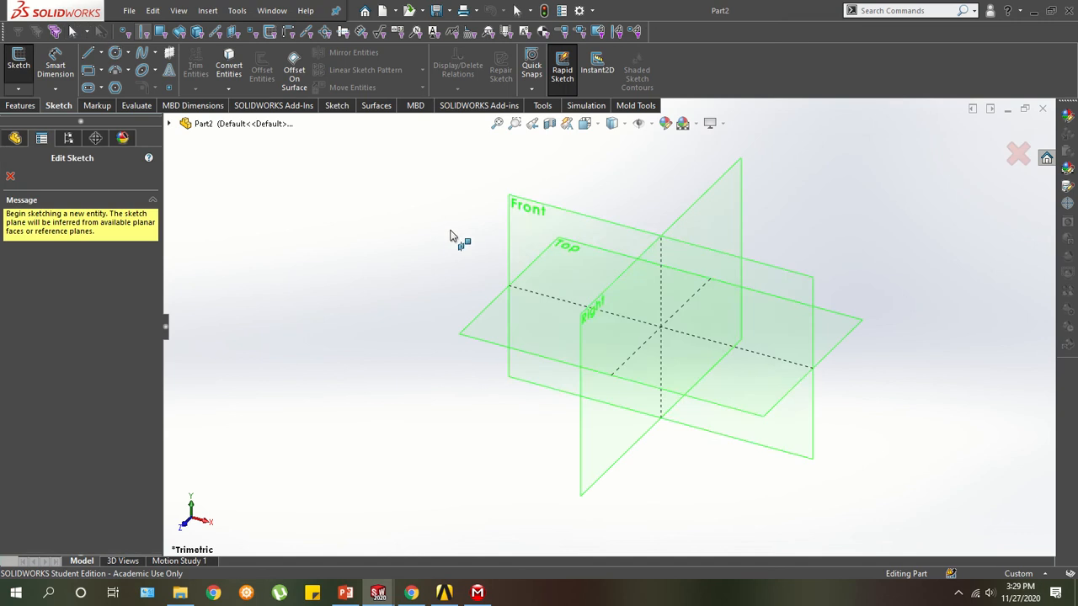
left_click(787, 282)
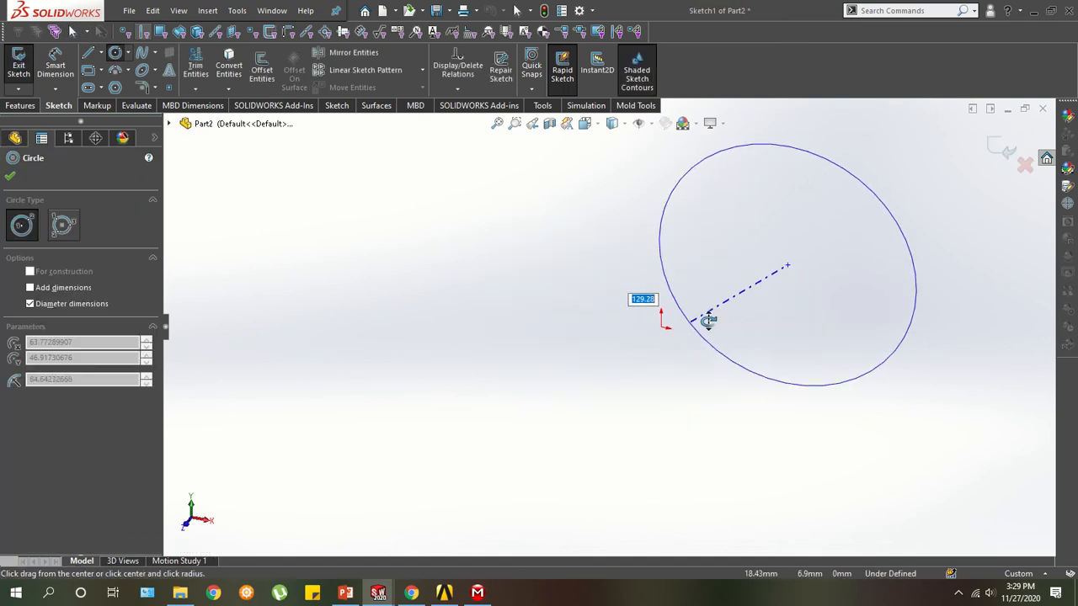
key("Escape")
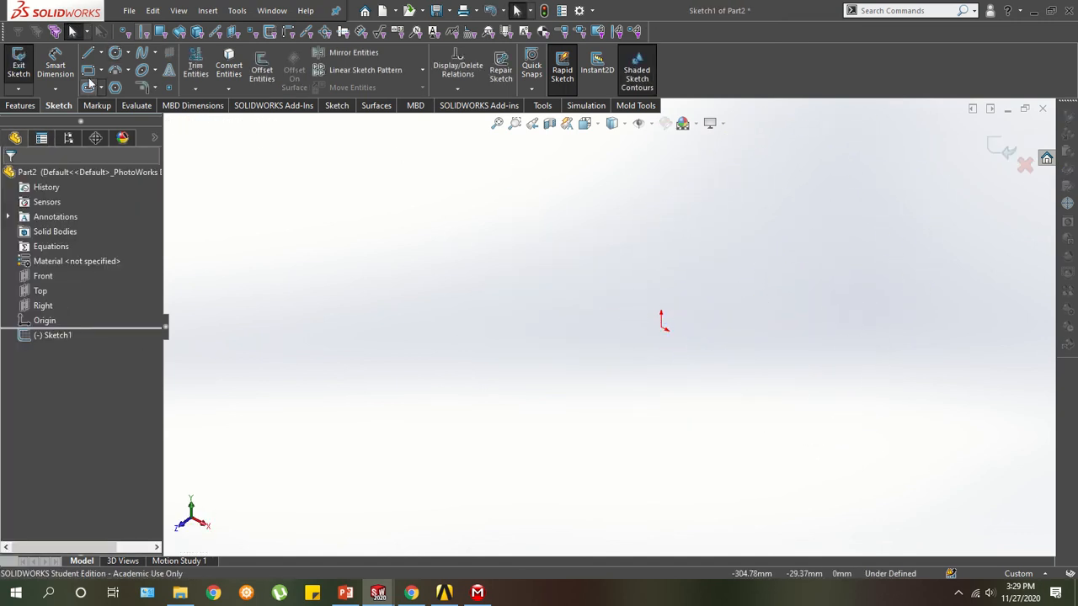
left_click(114, 52)
left_click(661, 328)
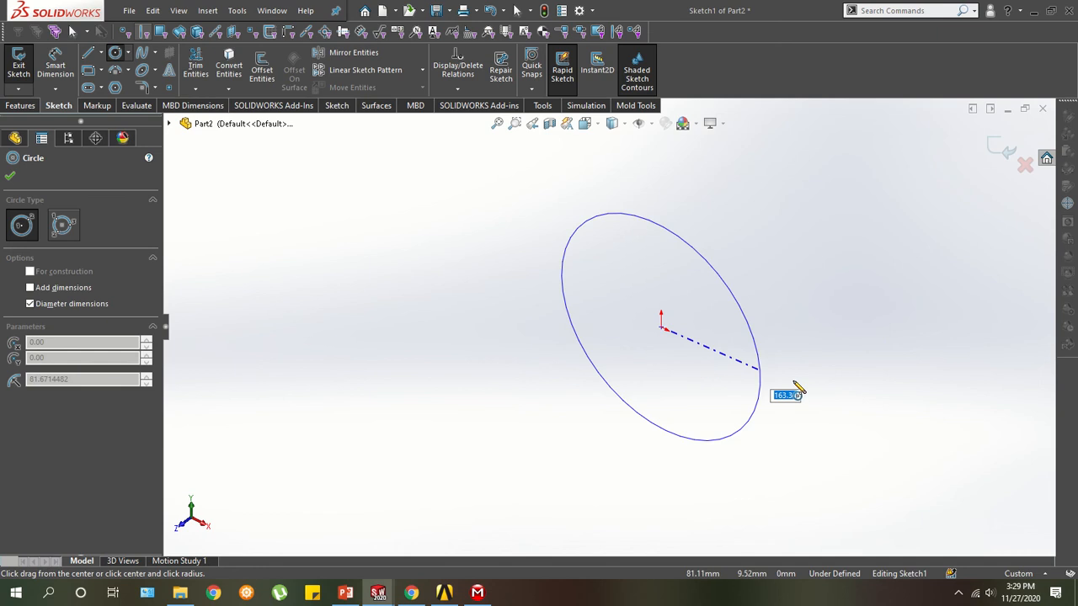
left_click(752, 378)
key("Escape")
Draw two centerlines in the circle, a vertical one from its lowest point to the origin and a horizontal one from the origin to its rightmost point.
scroll(464, 370, "up", 10)
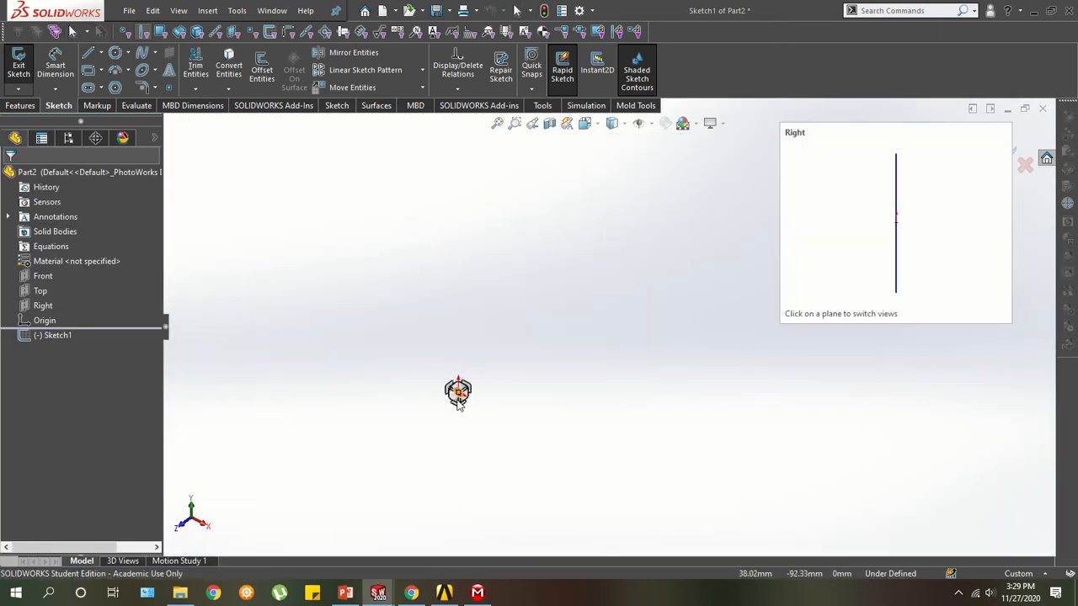
left_click(474, 406)
scroll(557, 396, "down", 4)
scroll(752, 337, "up", 3)
middle_click_drag(755, 335, 829, 326)
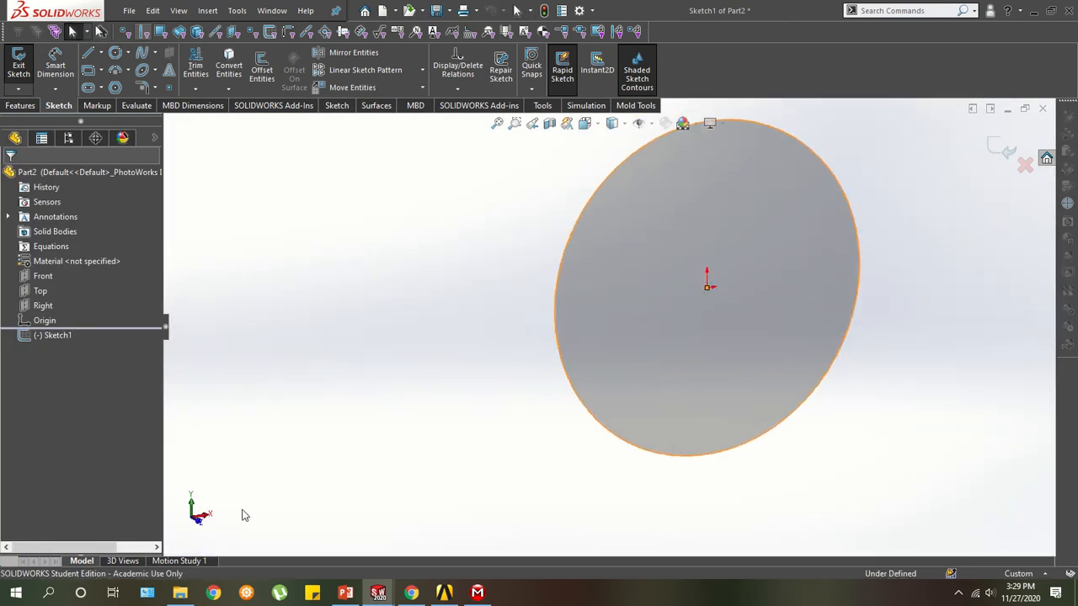
left_click(197, 520)
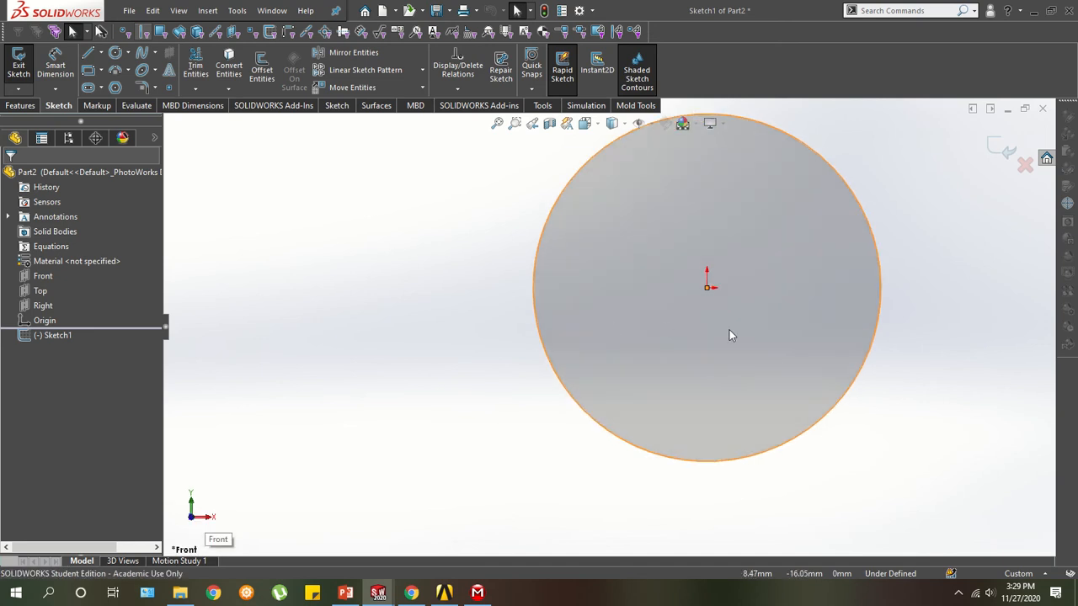
scroll(754, 330, "down", 1)
scroll(817, 335, "up", 2)
scroll(871, 333, "down", 1)
left_click(875, 331)
left_click(99, 58)
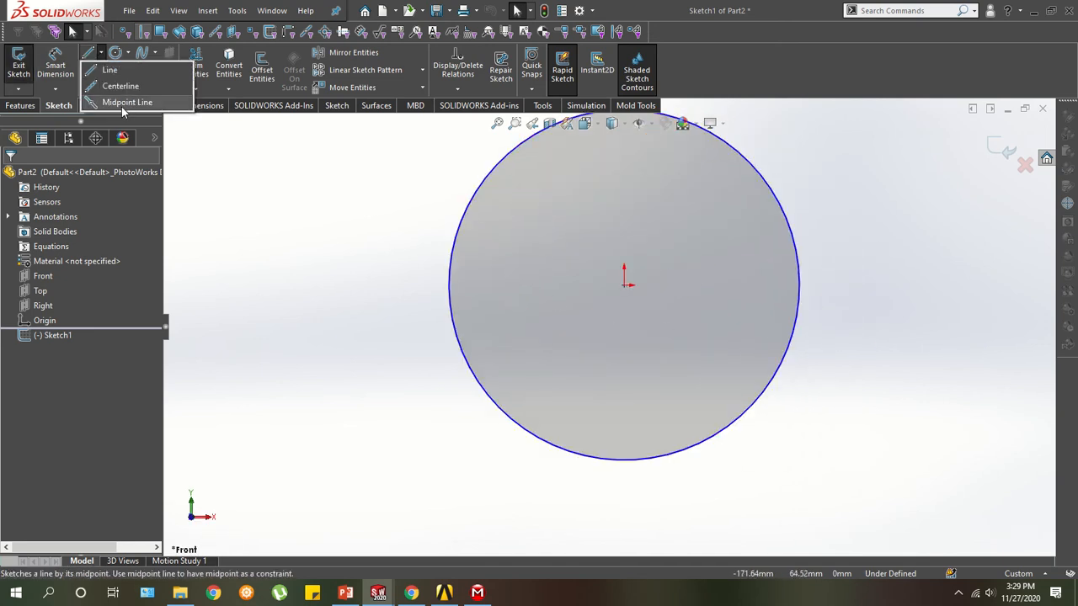
left_click(122, 85)
left_click(624, 461)
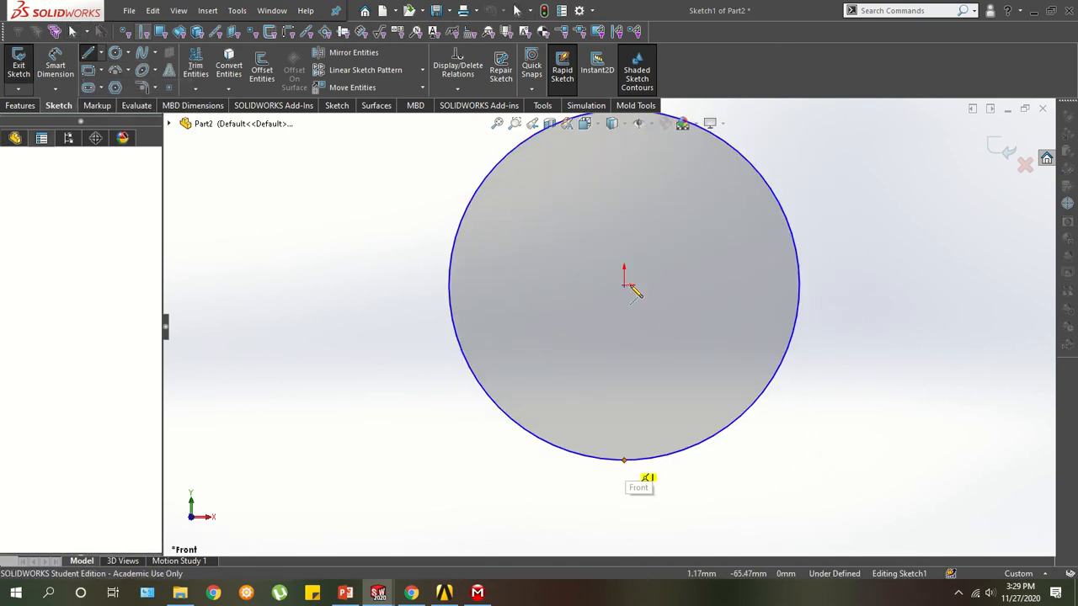
left_click(624, 285)
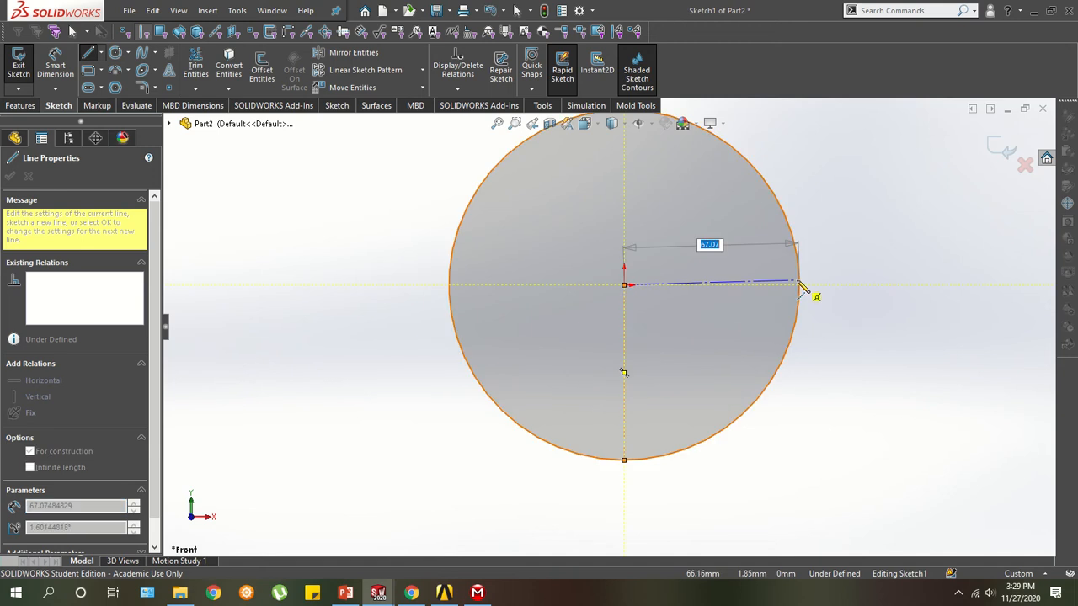
left_click(798, 285)
key("Escape")
Trim the circle down to the lower-right quarter arc between the two centerlines and return to ANSYS Meshing.
left_click_drag(842, 152, 606, 203)
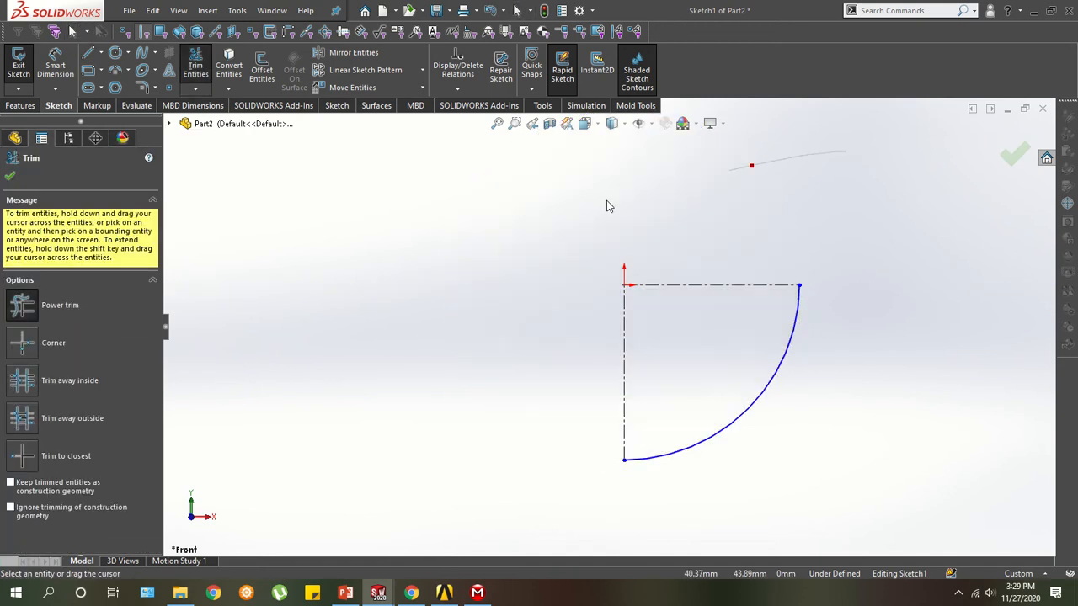
key("Escape")
scroll(807, 392, "up", 2)
scroll(806, 392, "down", 3)
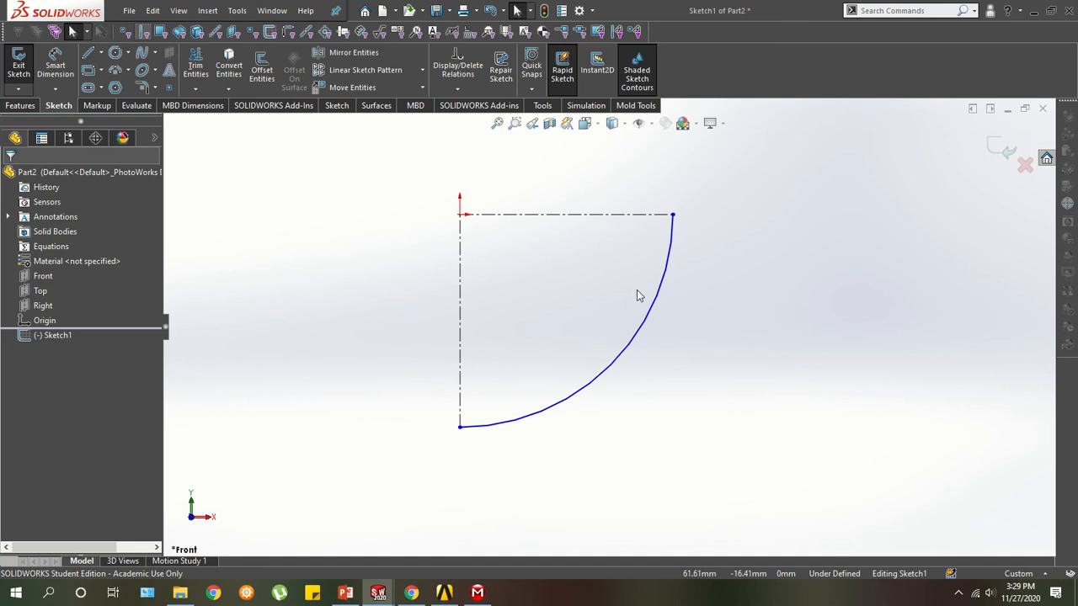
key("alt+Tab")
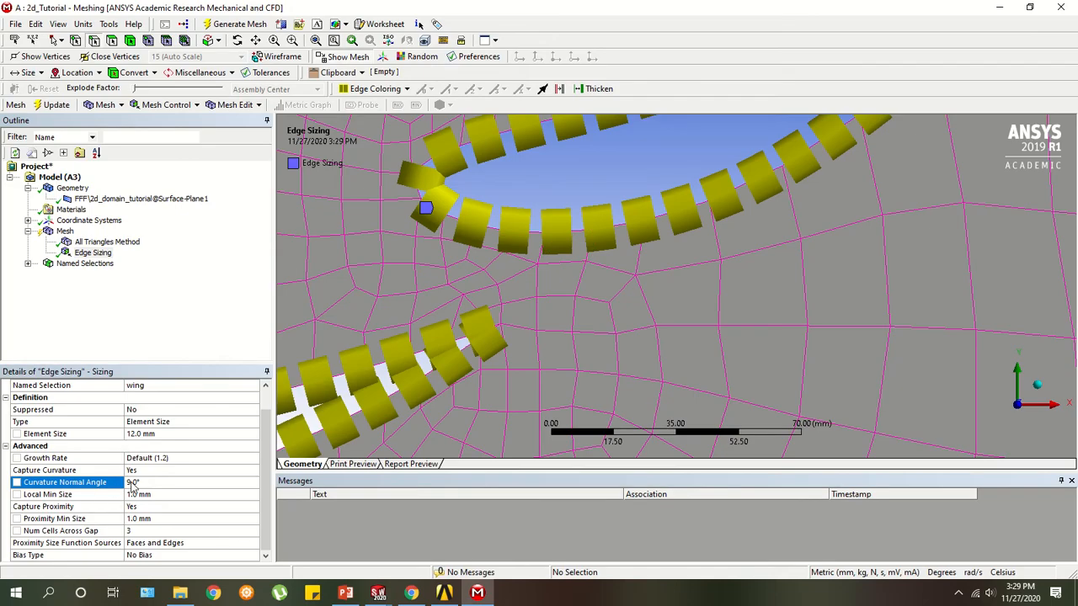
Switch to SOLIDWORKS and draw a slanted centerline about 67 mm long from the origin to the arc near its lowest point.
key("alt+Tab")
left_click(100, 52)
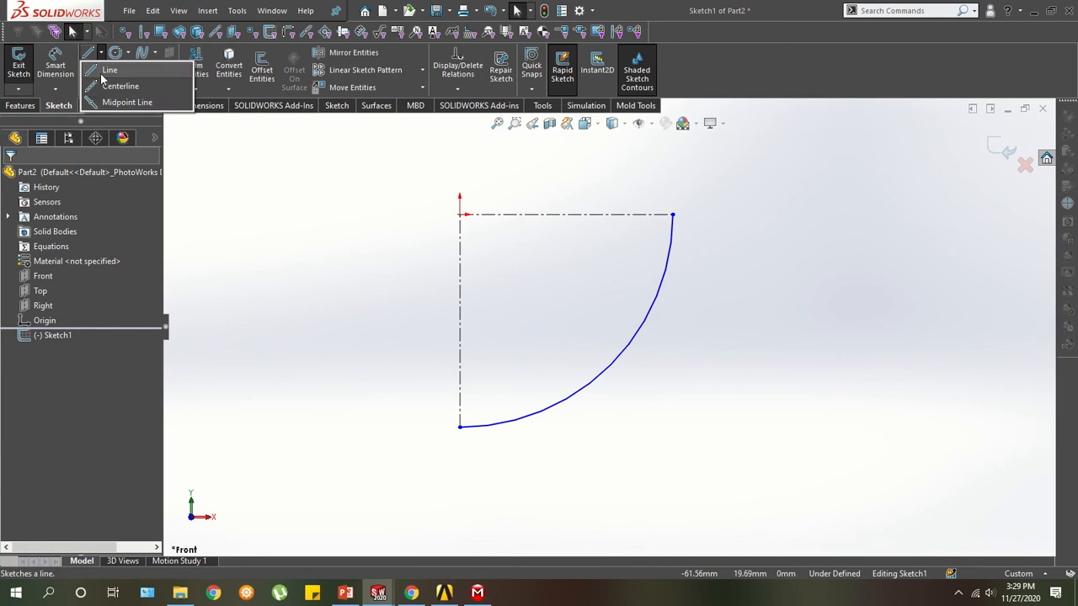
left_click(108, 86)
left_click(459, 215)
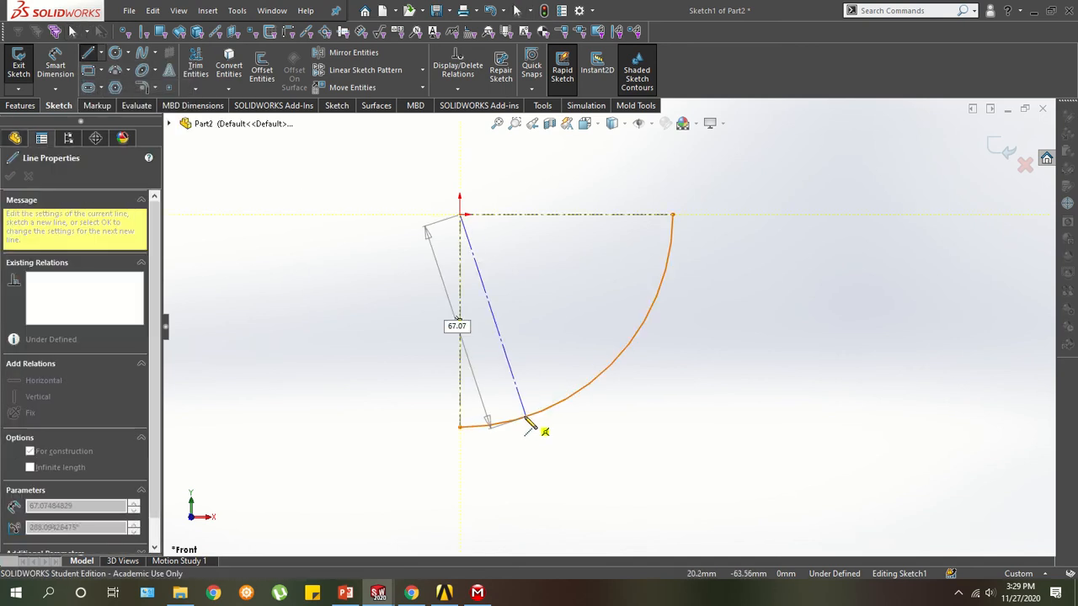
left_click(525, 417)
key("Escape")
Dimension the angle between the vertical centerline and the slanted centerline to 9°.
key("s")
left_click(627, 306)
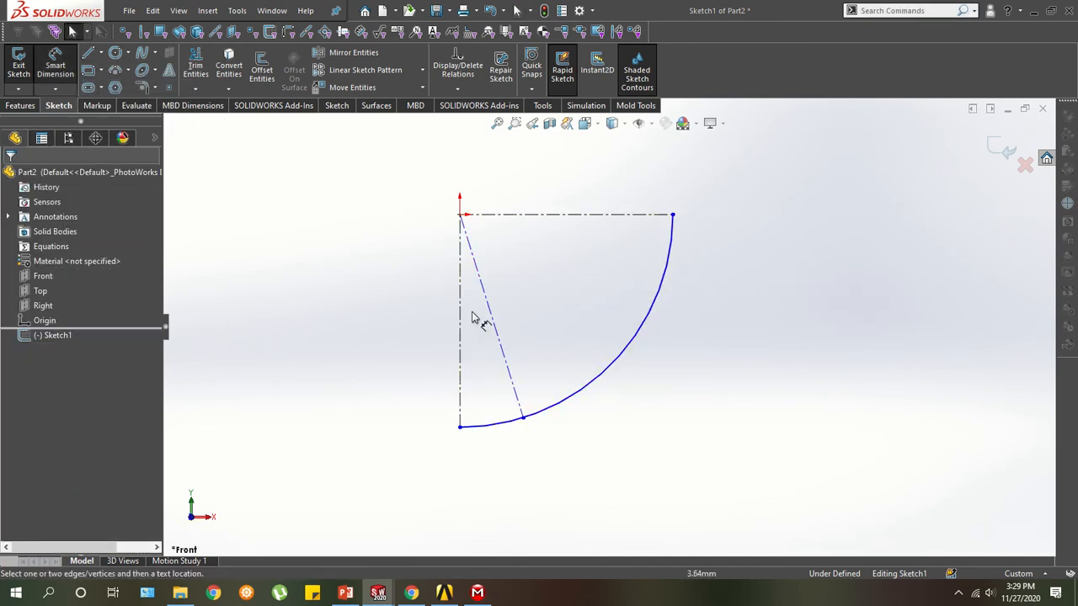
left_click(460, 314)
left_click(490, 314)
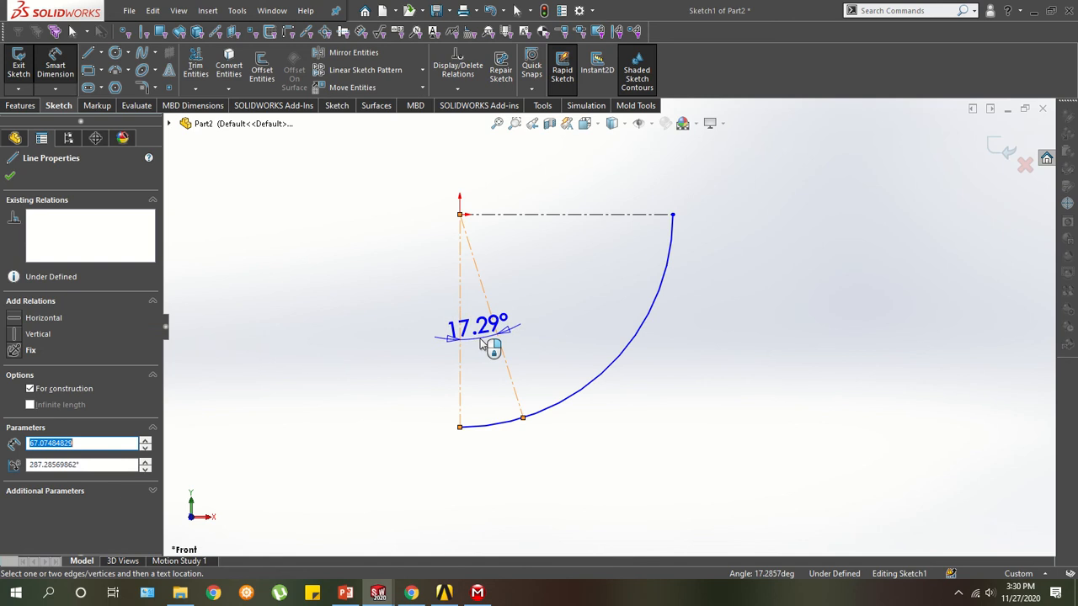
left_click(489, 338)
type("9")
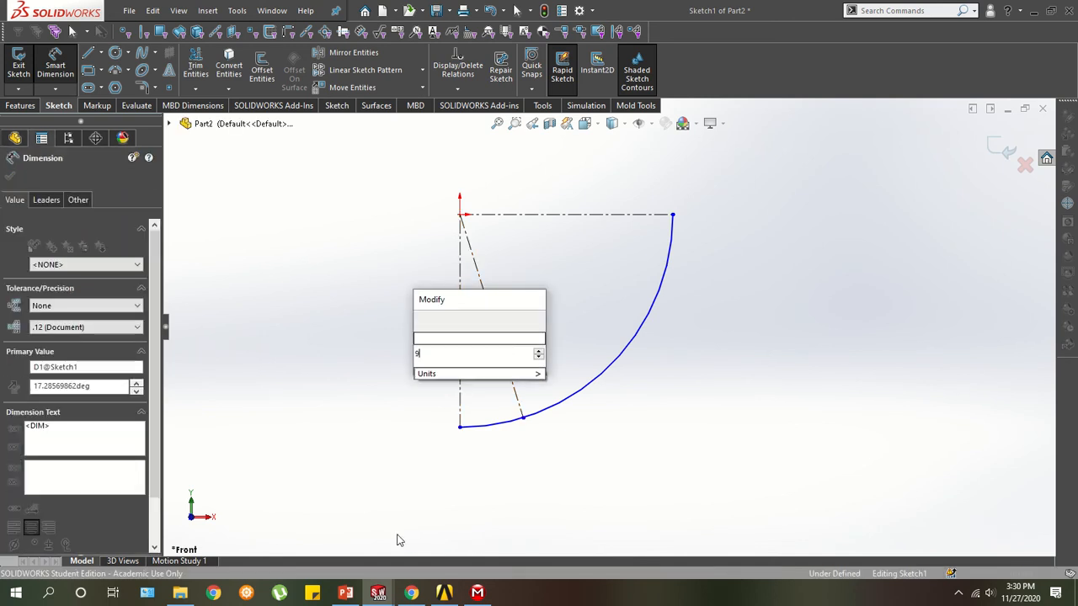
key("Escape")
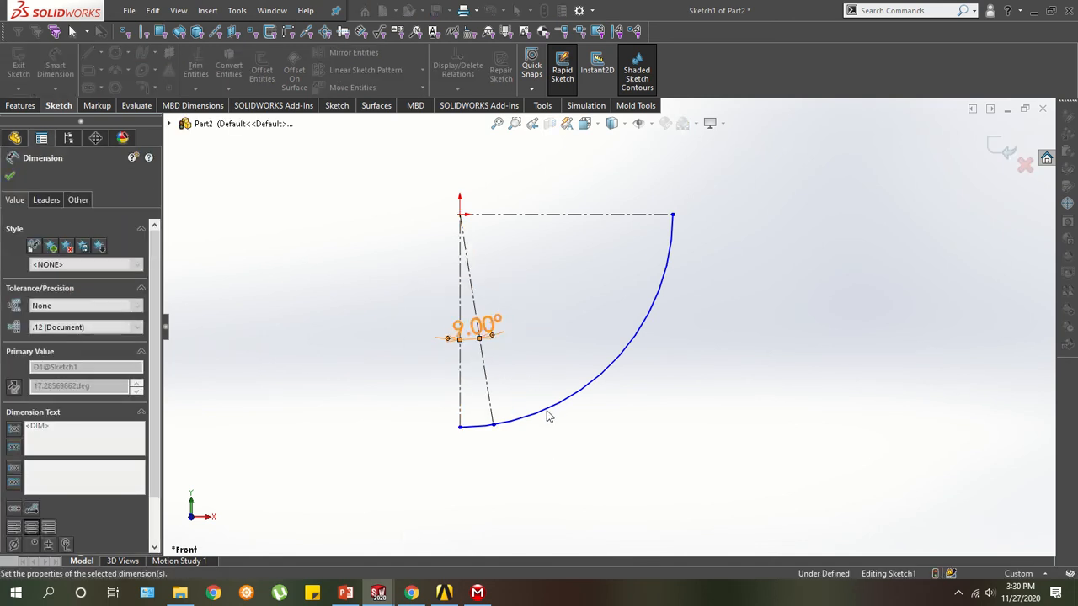
key("Escape")
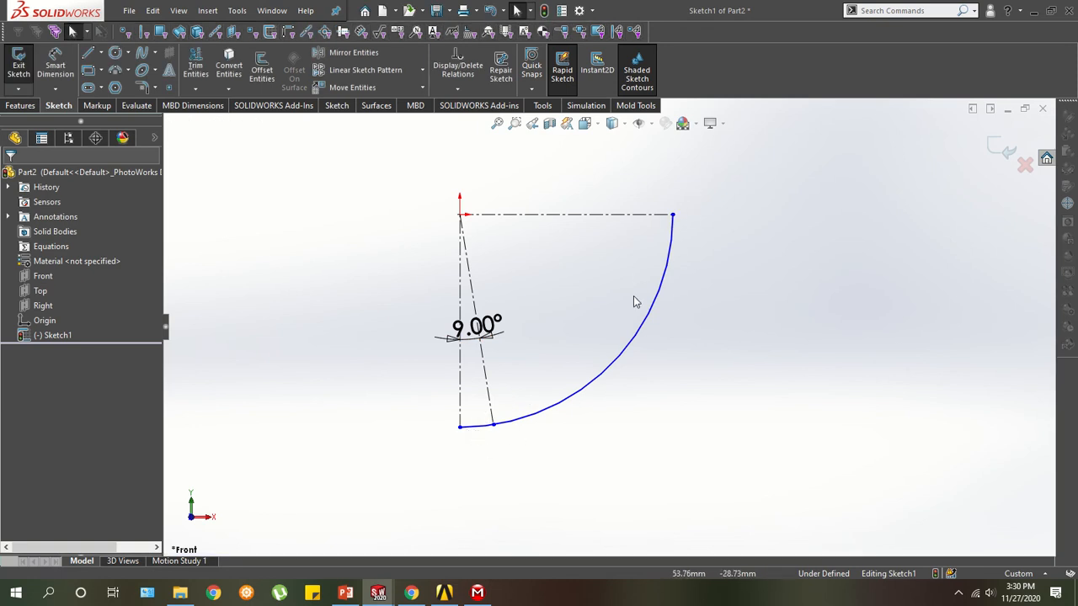
Switch to ANSYS Meshing, set the curvature normal angle of the wing edge sizing to 18°, and return to SOLIDWORKS.
key("alt+Tab")
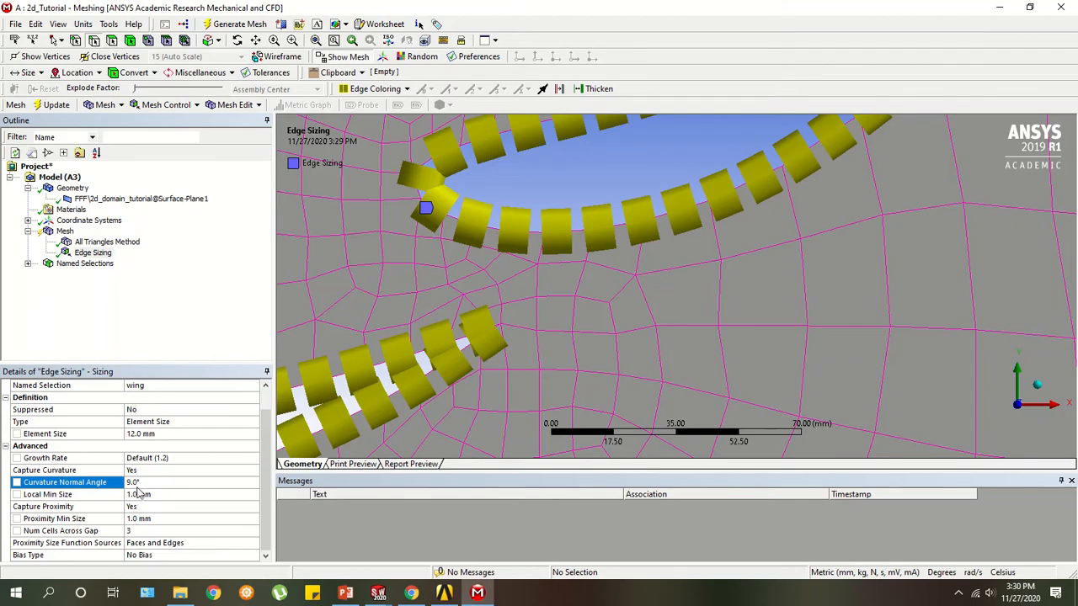
left_click(169, 482)
type("10")
key("Return")
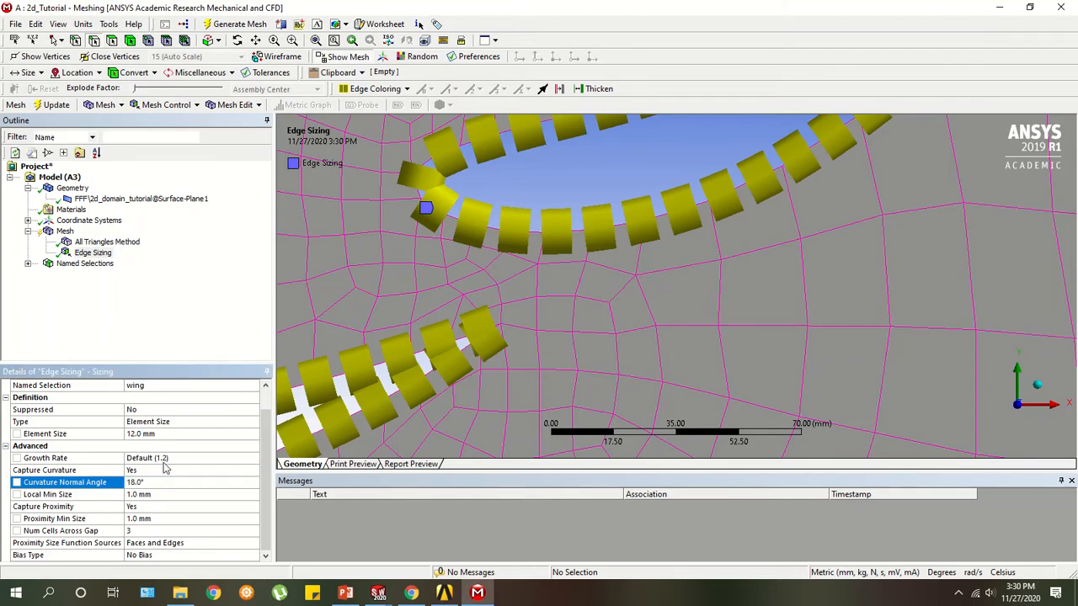
key("alt+Tab")
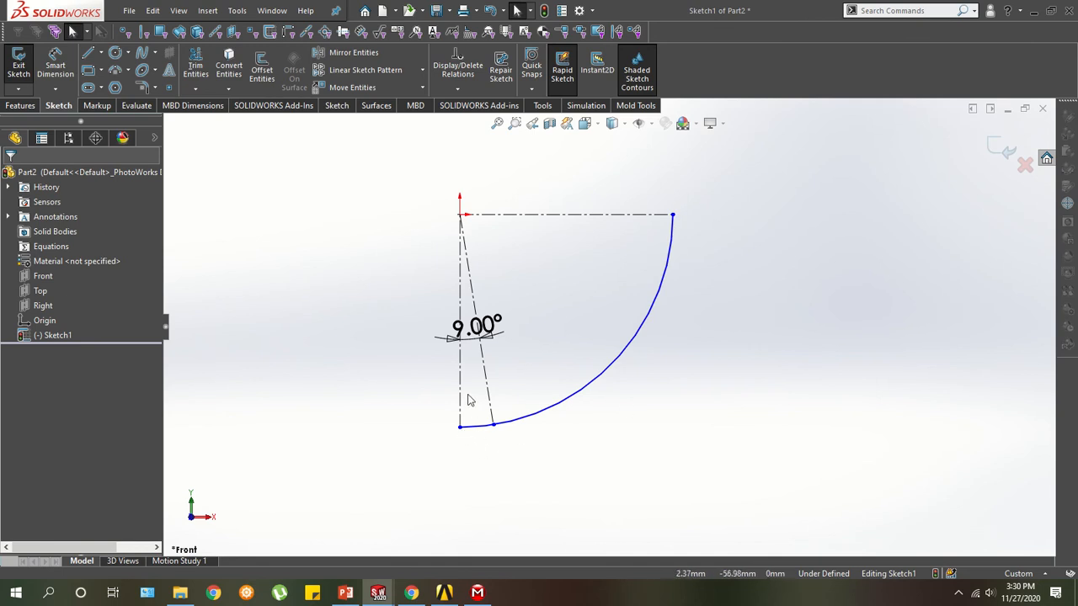
left_click(88, 52)
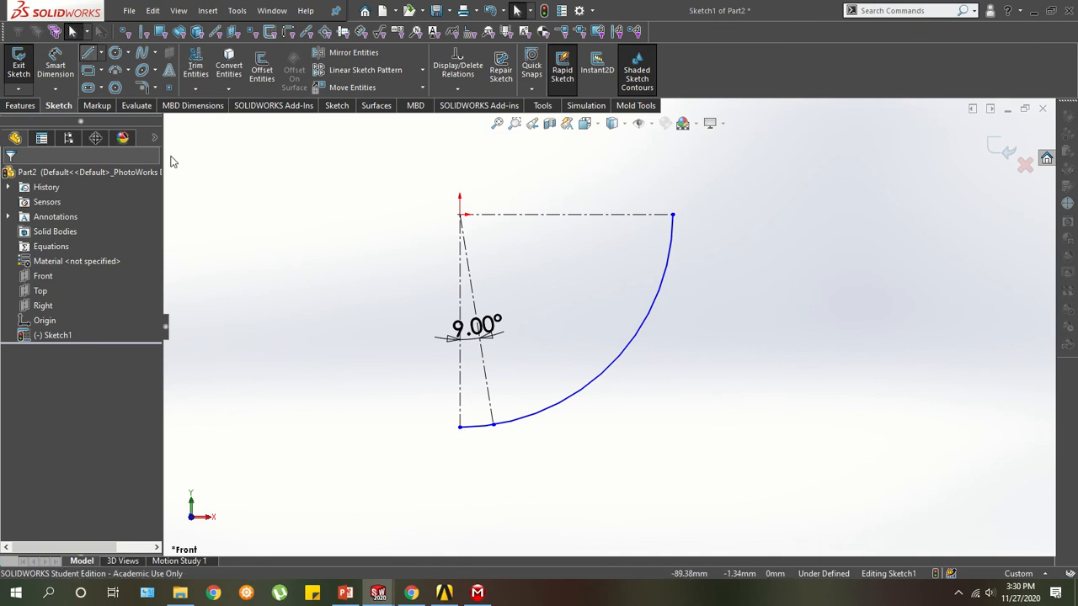
left_click(461, 425)
key("Escape")
Draw a chain of ten line segments with their endpoints on the arc, from its lowest point through the slanted centerline's end to its rightmost point.
scroll(447, 448, "down", 1)
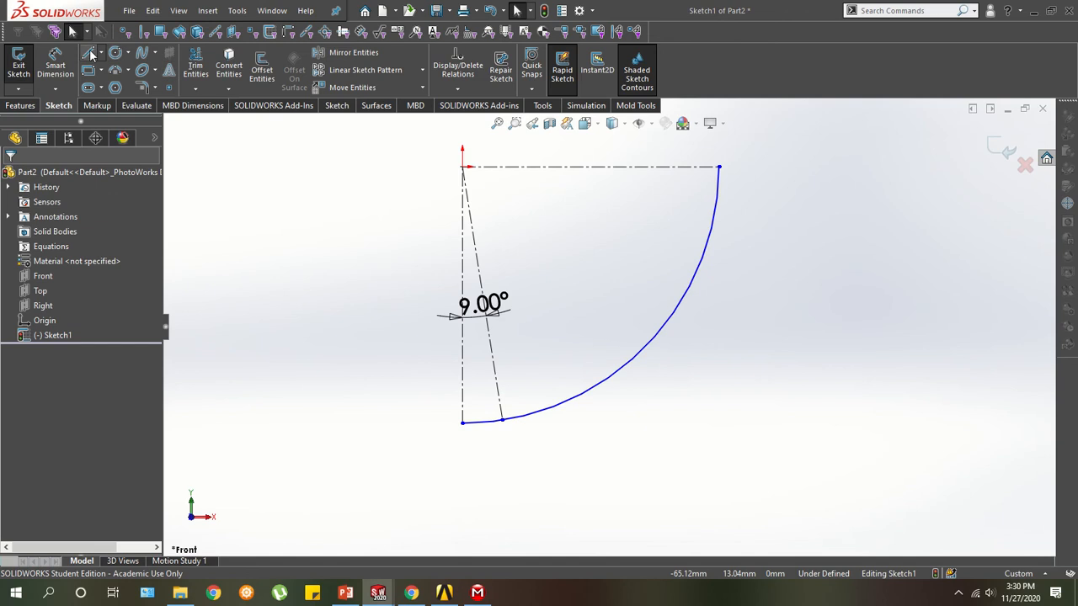
left_click(88, 53)
left_click(462, 422)
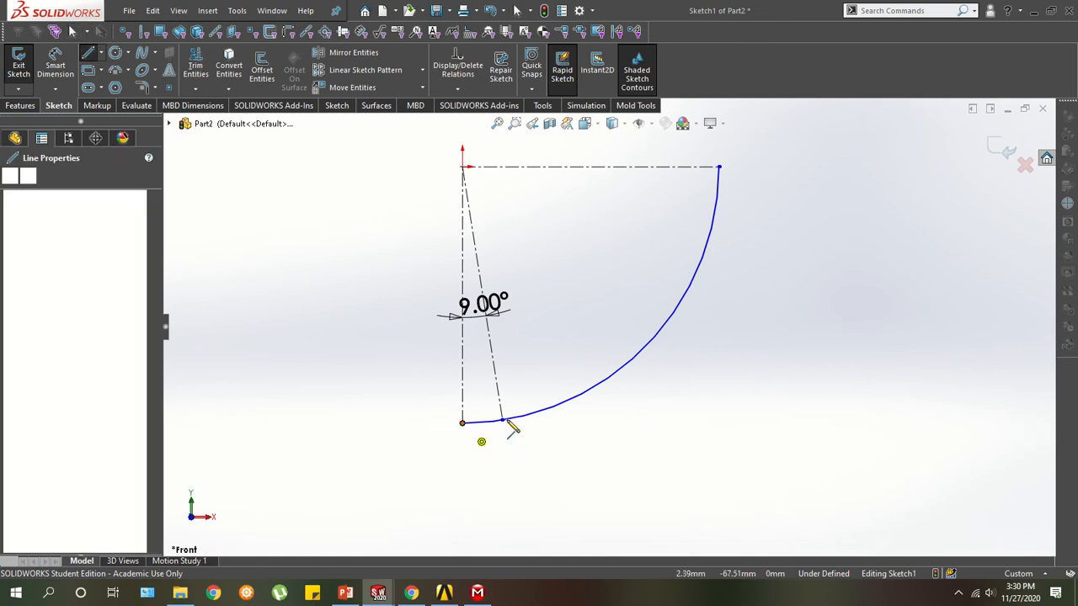
left_click(503, 419)
left_click(567, 400)
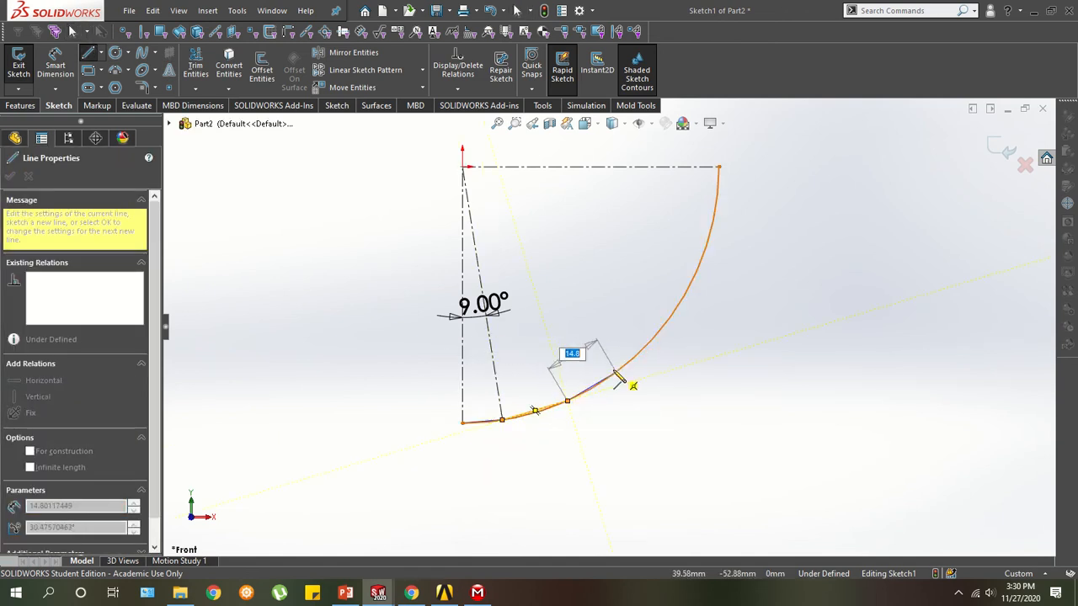
left_click(614, 373)
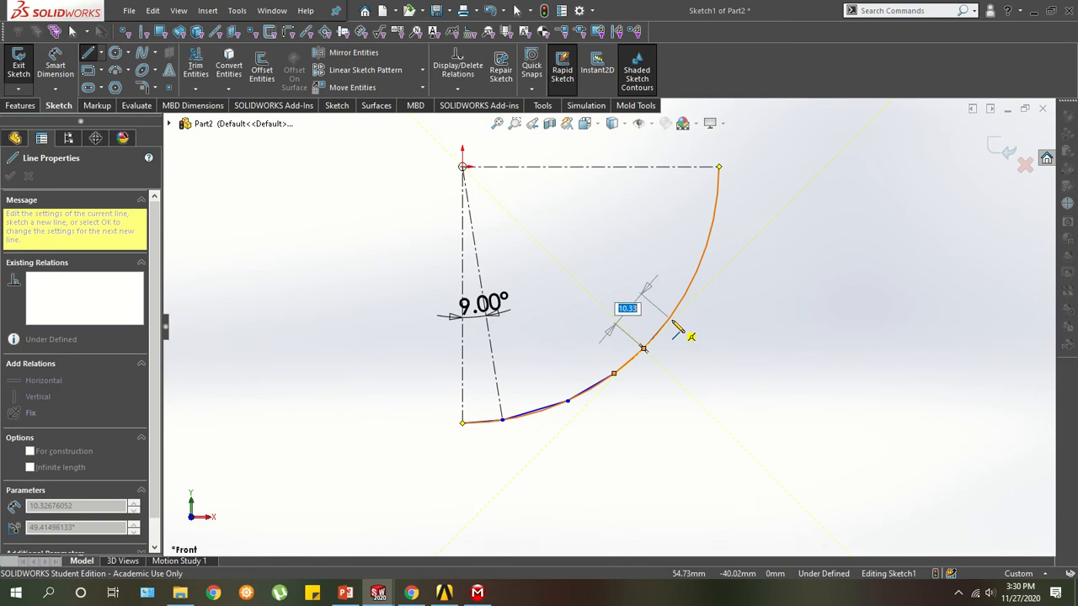
left_click(643, 348)
left_click(668, 318)
left_click(688, 288)
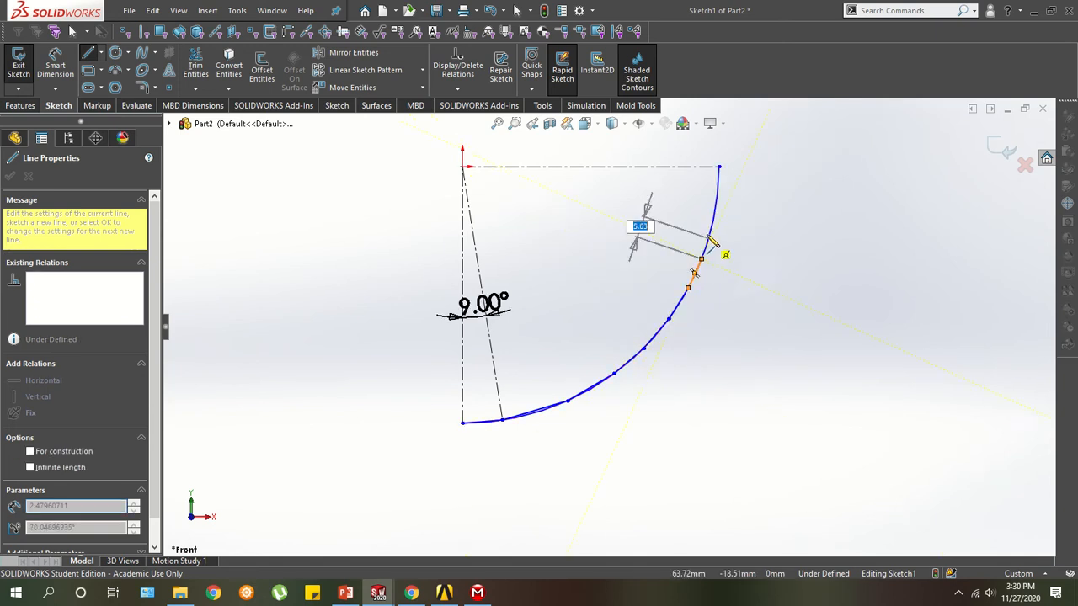
left_click(701, 259)
left_click(715, 204)
left_click(718, 166)
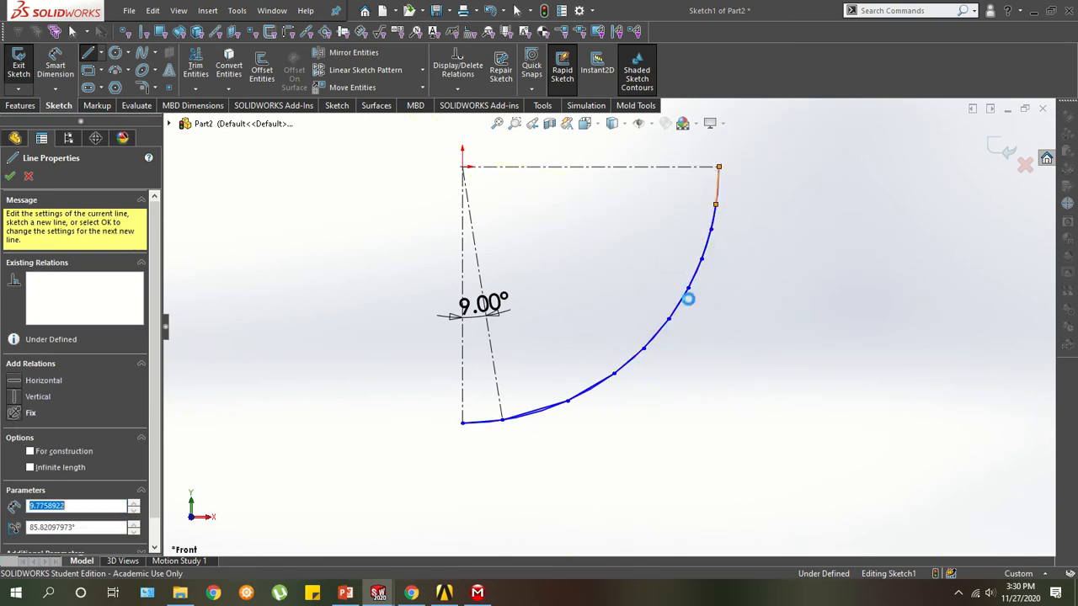
key("Escape")
Convert the quarter arc behind the line segments to construction geometry.
scroll(699, 225, "down", 10)
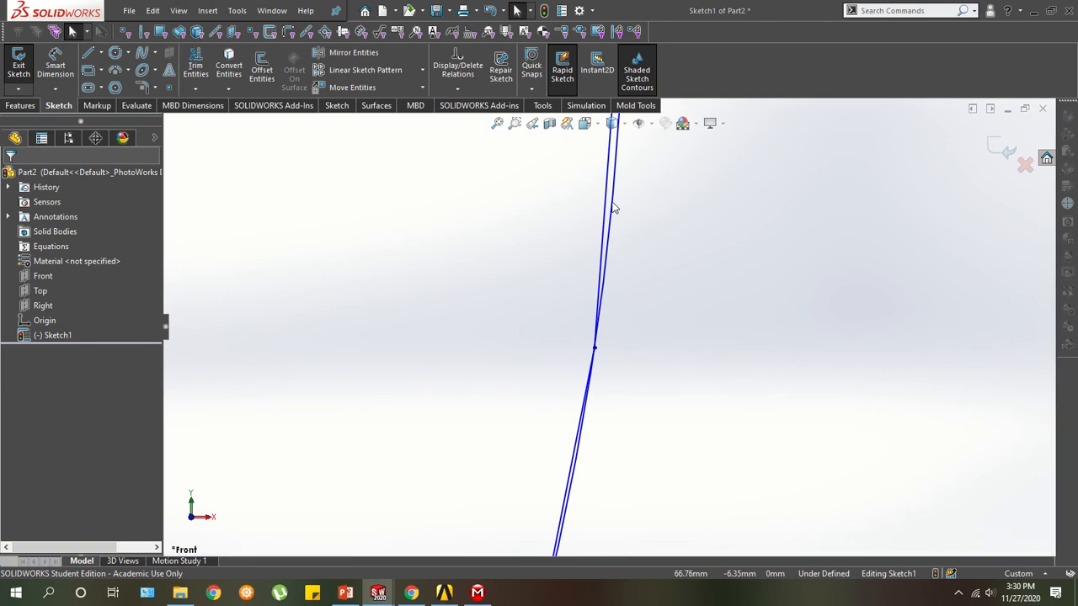
left_click(614, 208)
right_click(614, 208)
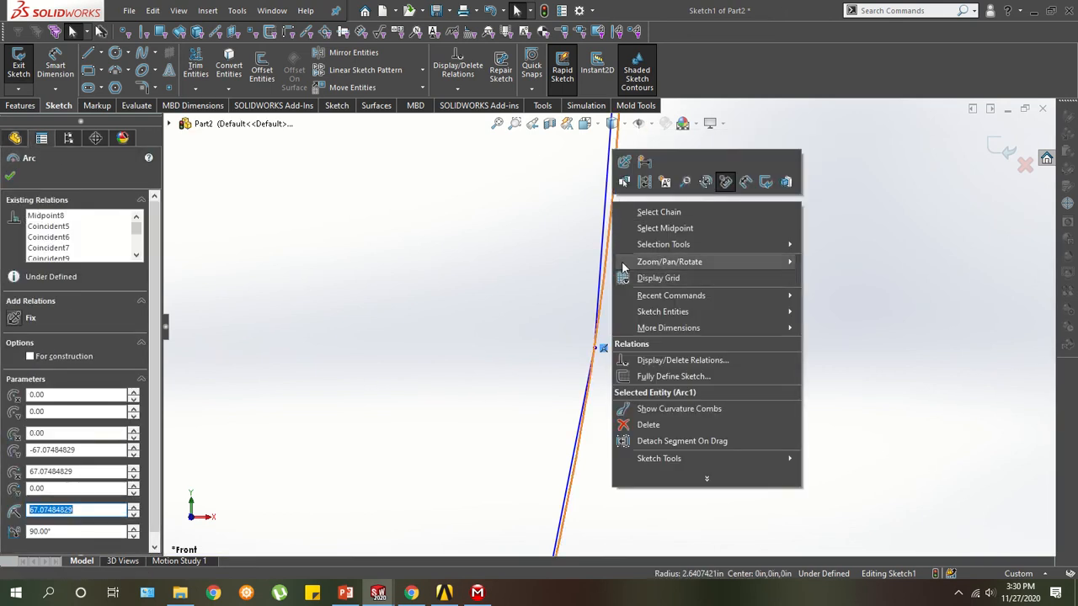
left_click(38, 360)
left_click(30, 357)
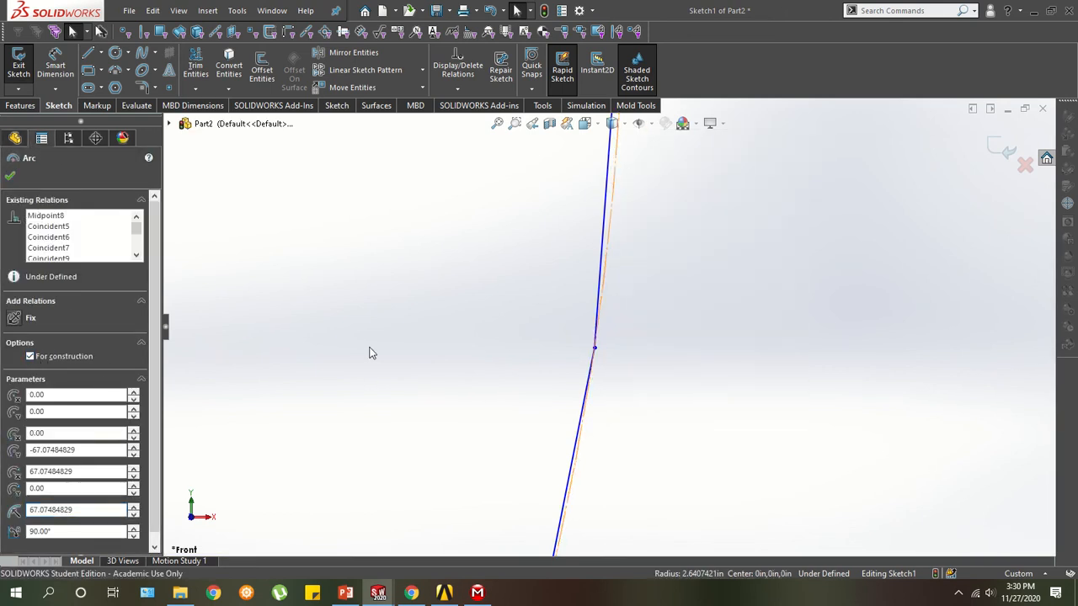
scroll(463, 372, "up", 5)
left_click(473, 375)
Try to make all ten chained line segments along the arc equal in length with an Equal relation.
left_click(611, 264)
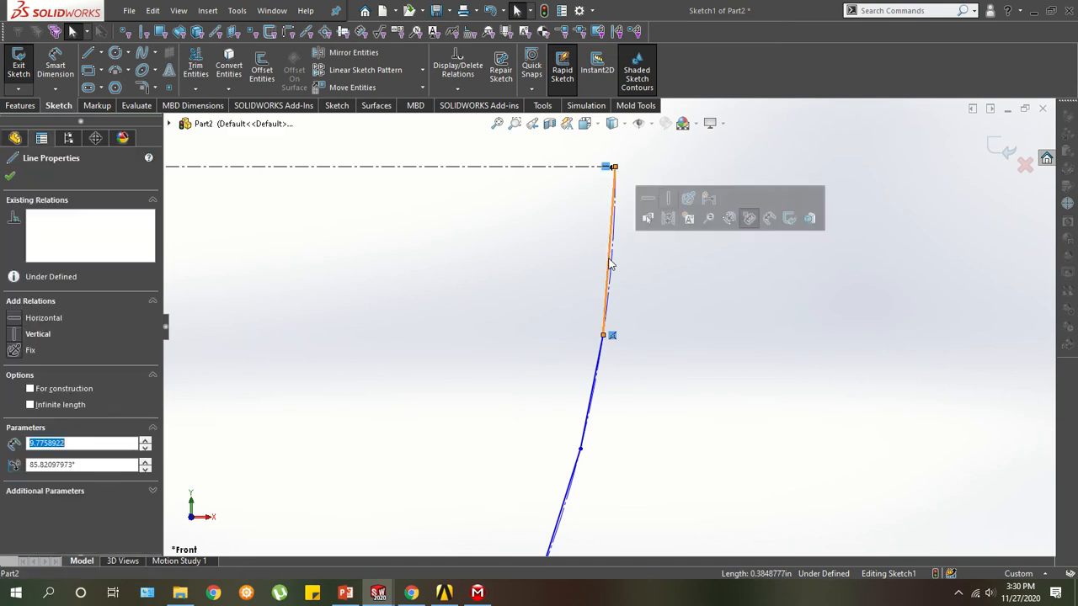
right_click(611, 261)
left_click(647, 271)
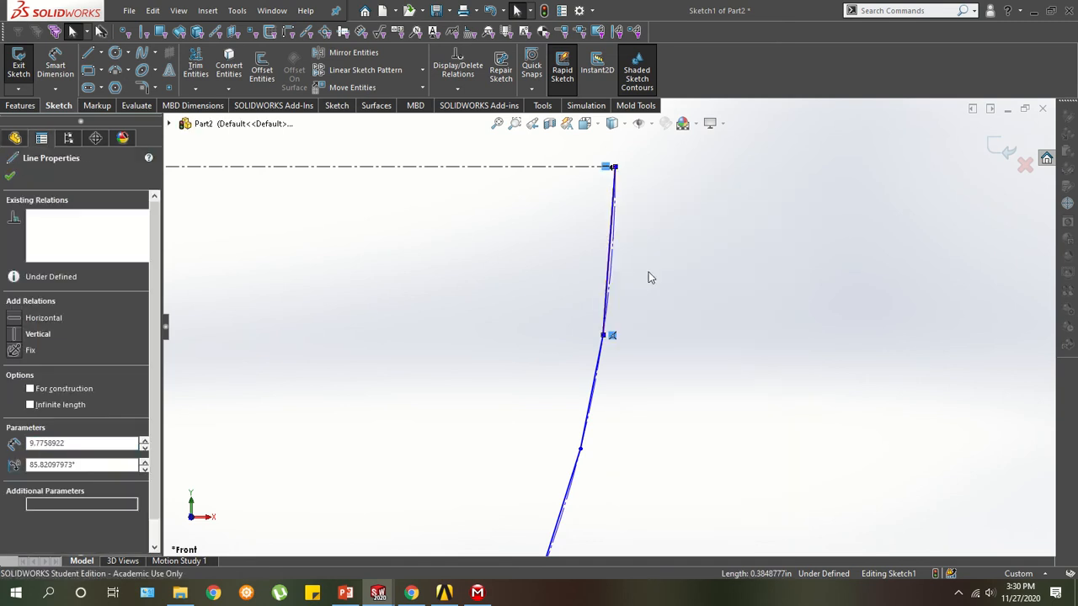
scroll(633, 276, "up", 5)
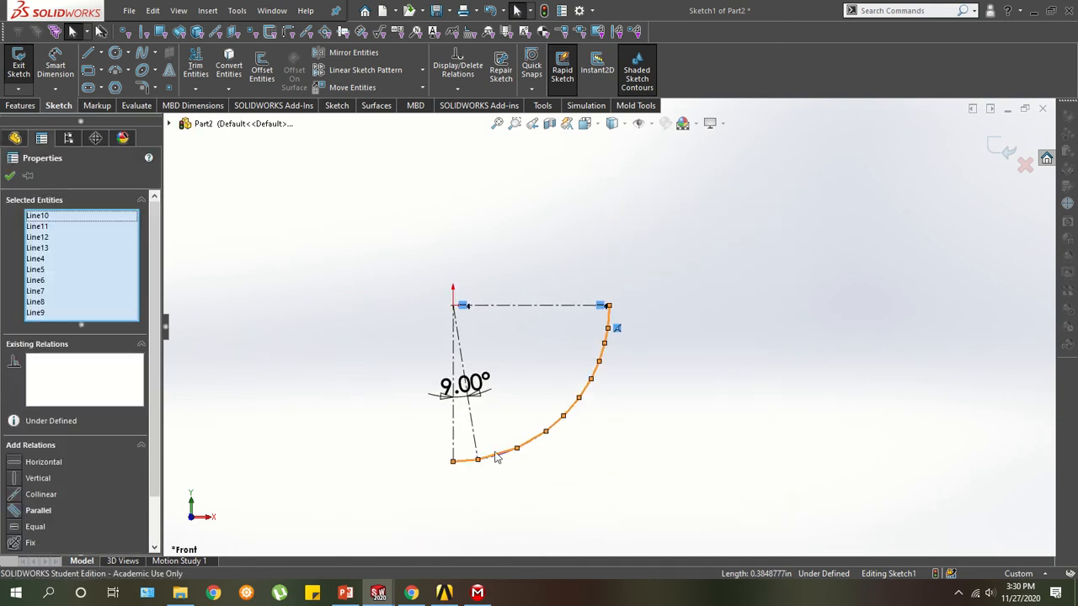
scroll(568, 405, "down", 3)
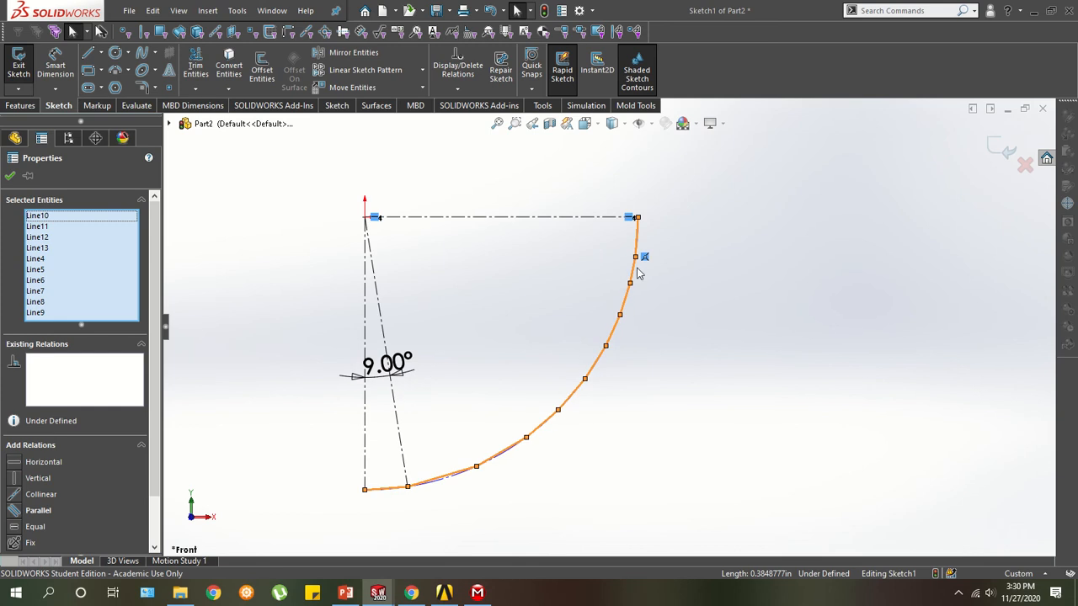
left_click(20, 528)
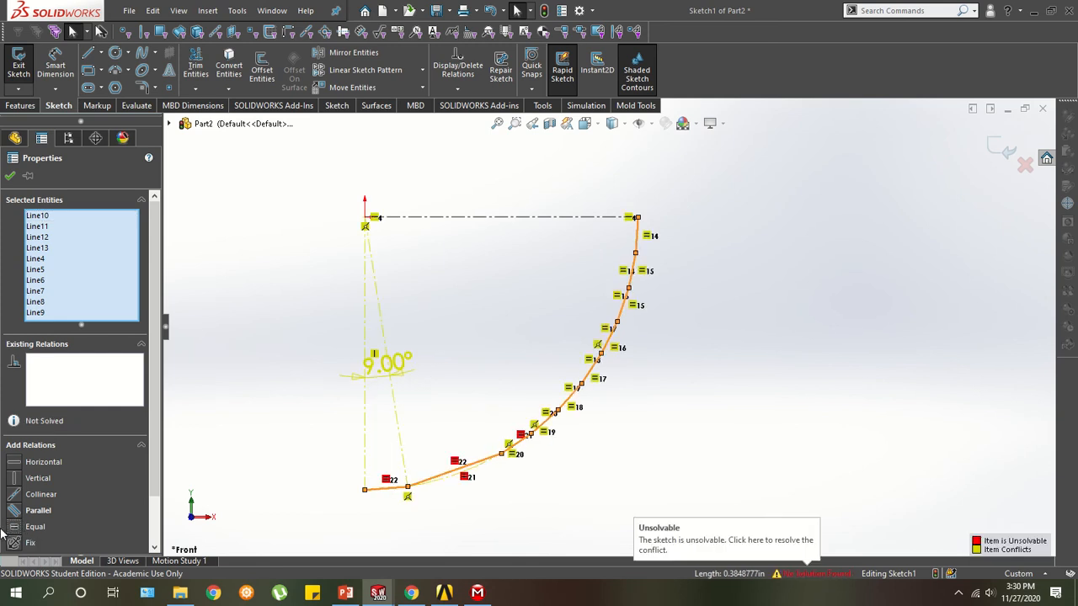
scroll(562, 411, "down", 3)
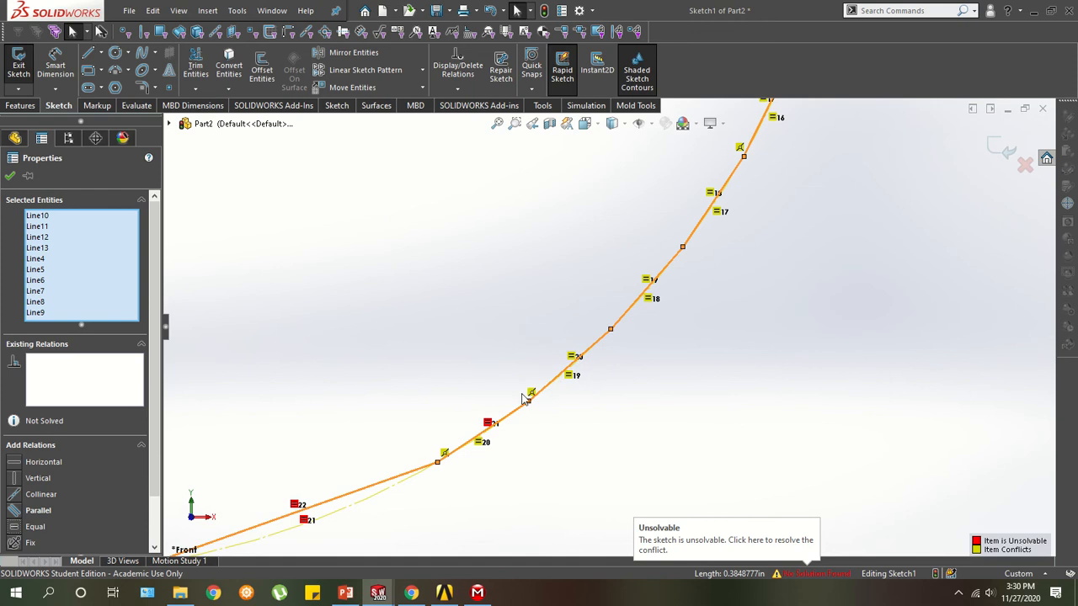
left_click(515, 312)
scroll(515, 312, "up", 6)
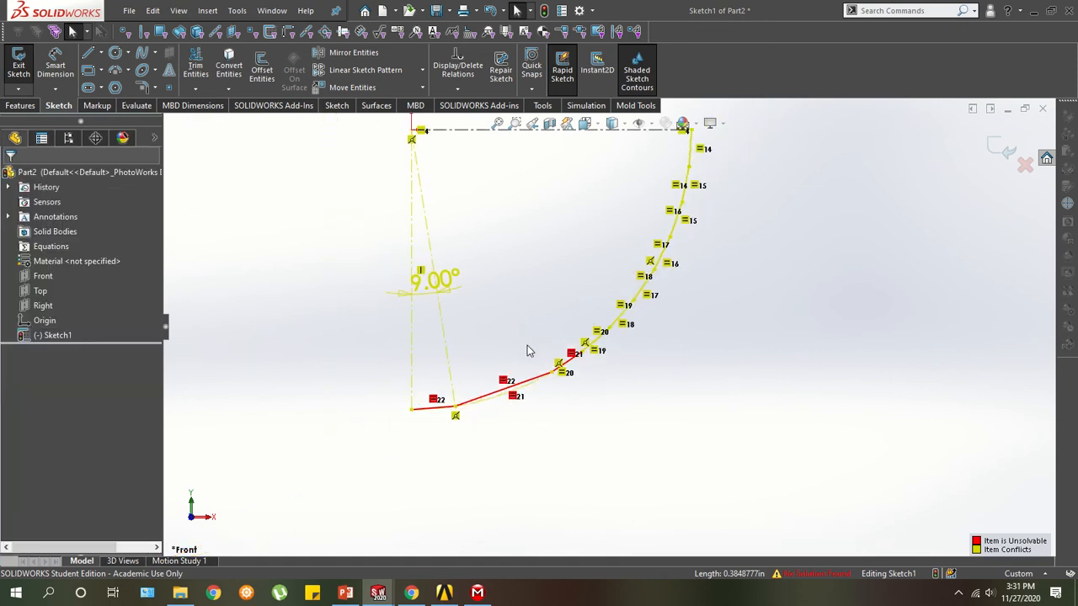
scroll(570, 372, "down", 2)
scroll(552, 358, "up", 3)
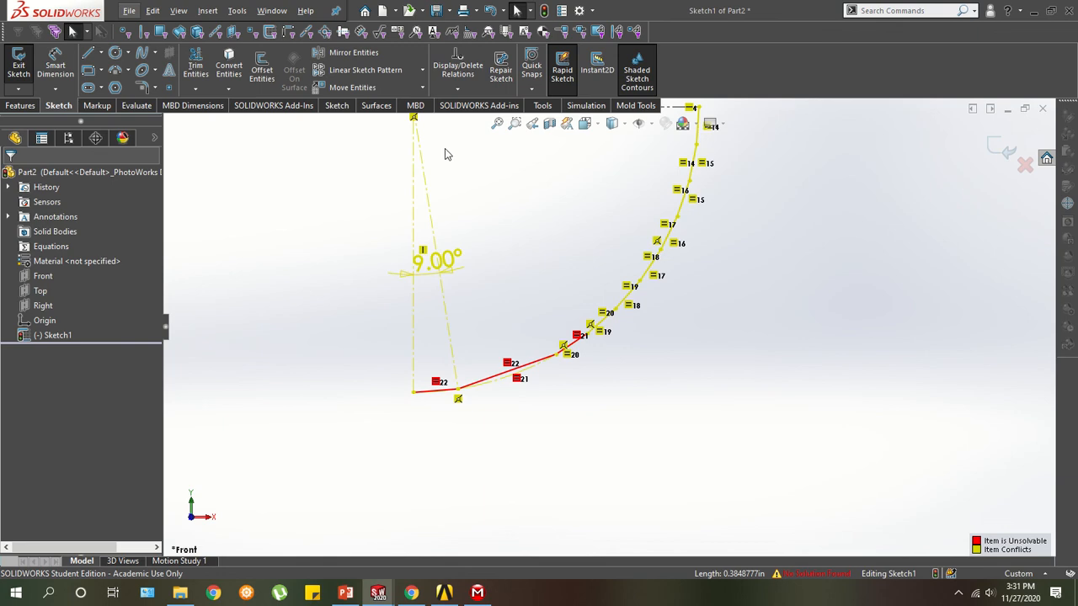
Return to ANSYS Meshing and set the curvature normal angle of the wing edge sizing to 9°.
key("alt+Tab")
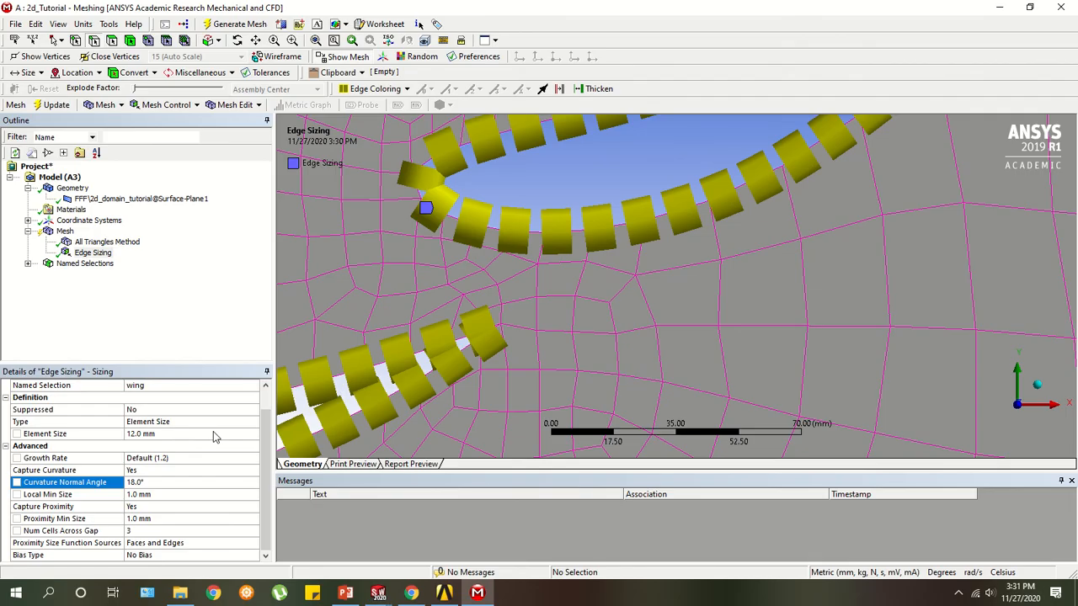
left_click(150, 481)
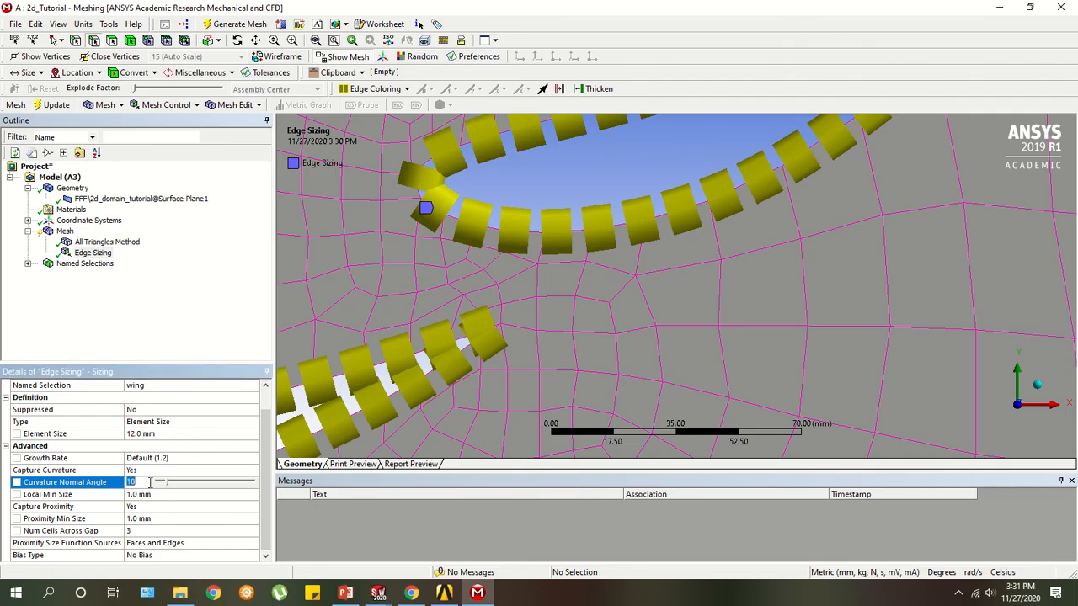
type("9")
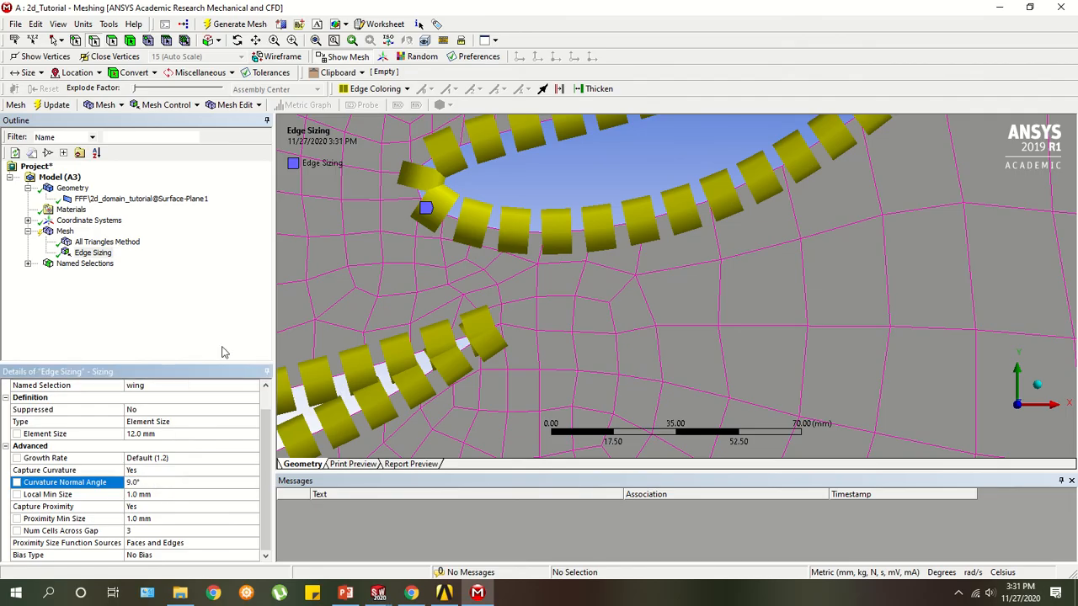
left_click(190, 315)
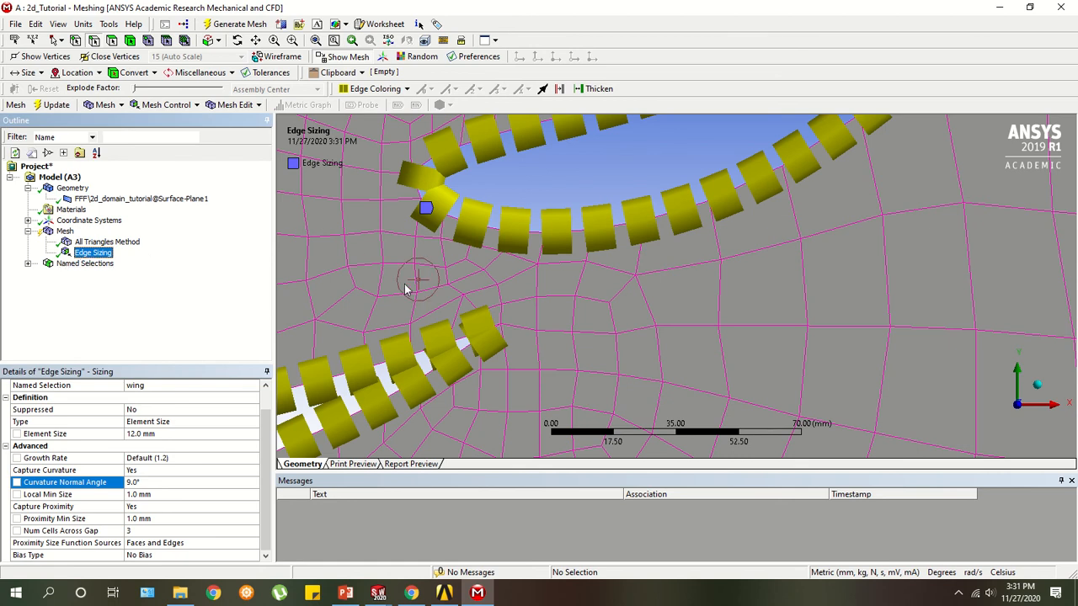
Insert an Inflation control on the mesh and scope its geometry to the fluid domain face around the airfoils.
scroll(419, 306, "down", 3)
scroll(418, 305, "down", 10)
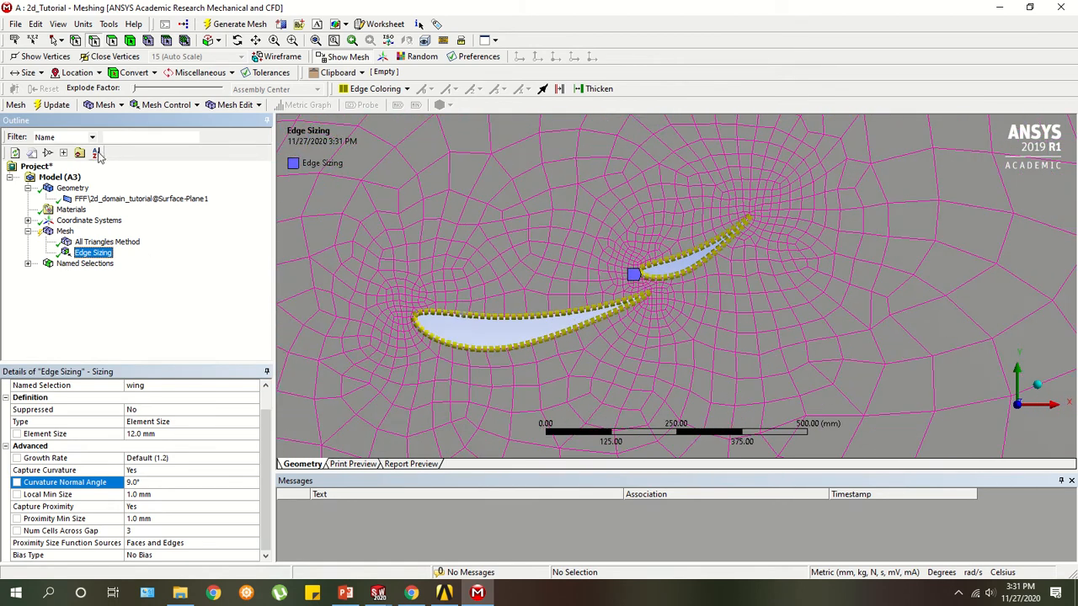
left_click(165, 105)
left_click(161, 266)
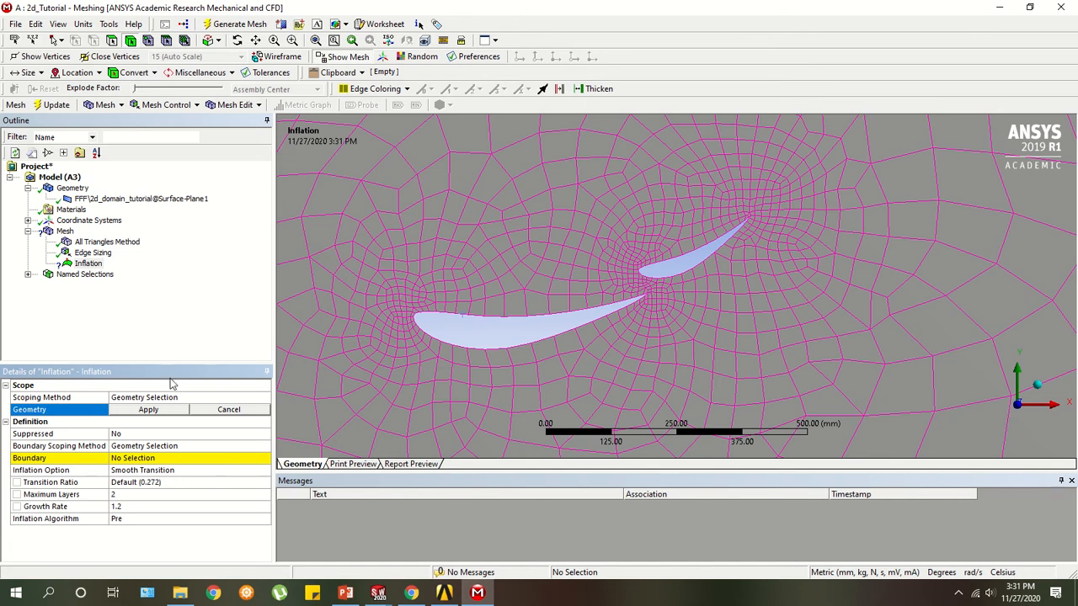
left_click(514, 259)
scroll(514, 284, "up", 3)
scroll(515, 283, "down", 7)
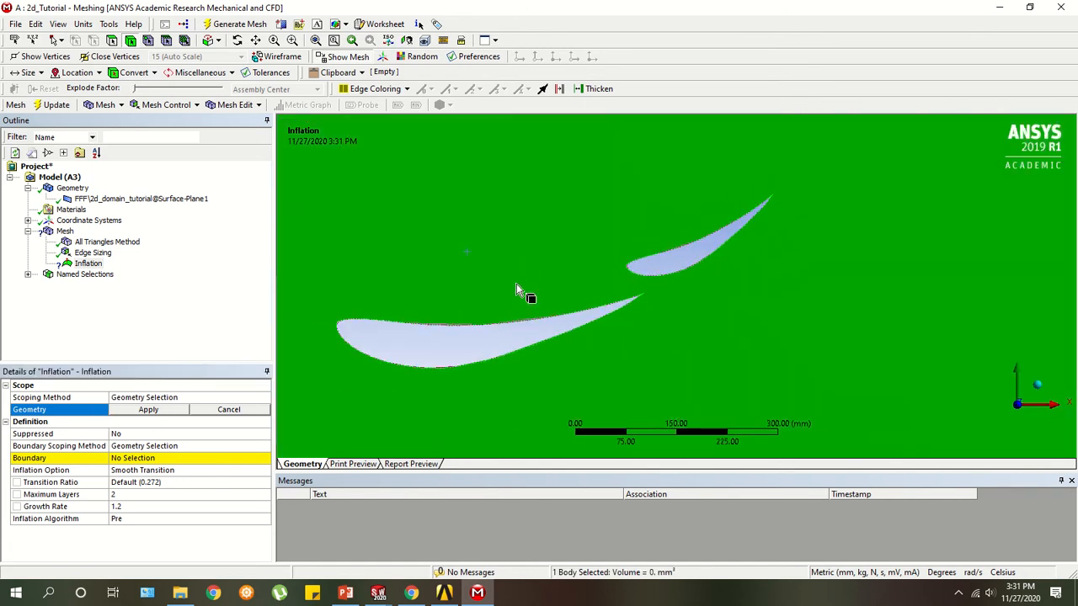
left_click(148, 409)
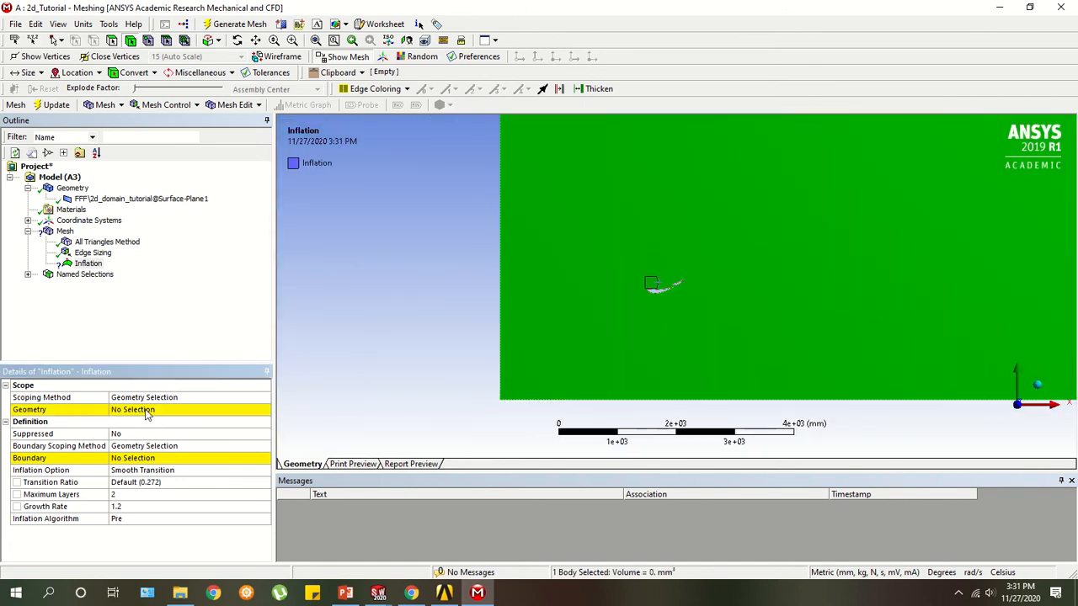
Define the inflation boundary by Named Selections, choosing both wing and Ground.
left_click(138, 445)
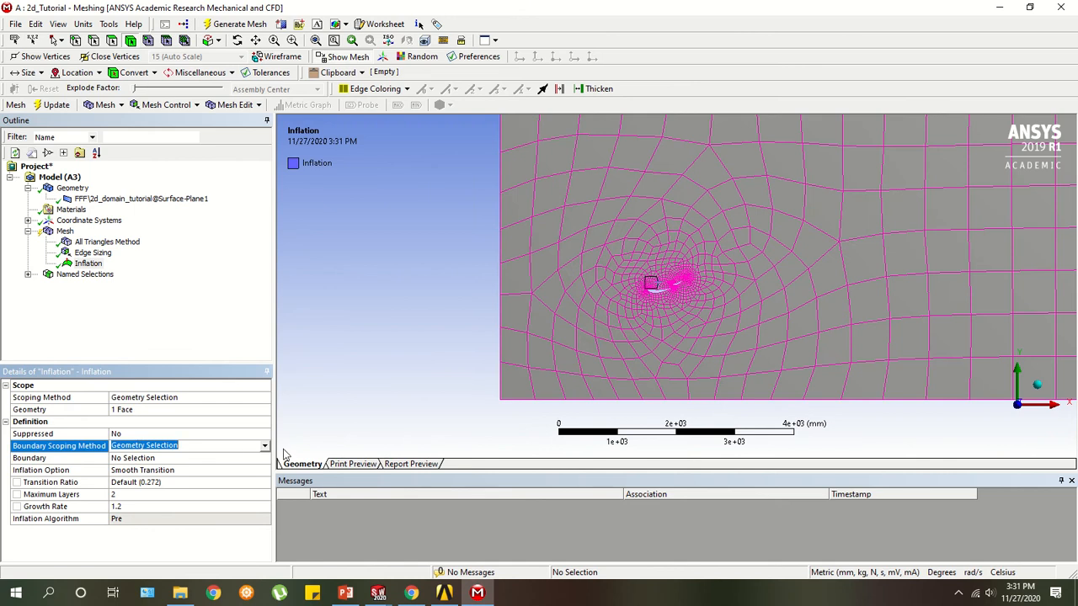
left_click(264, 445)
left_click(199, 465)
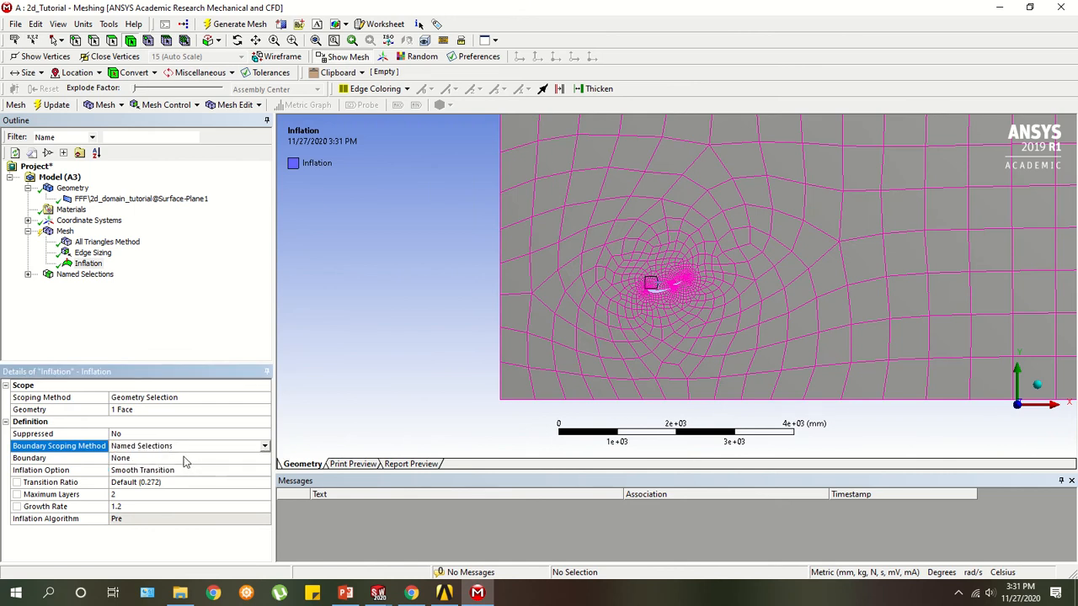
left_click(186, 459)
left_click(264, 460)
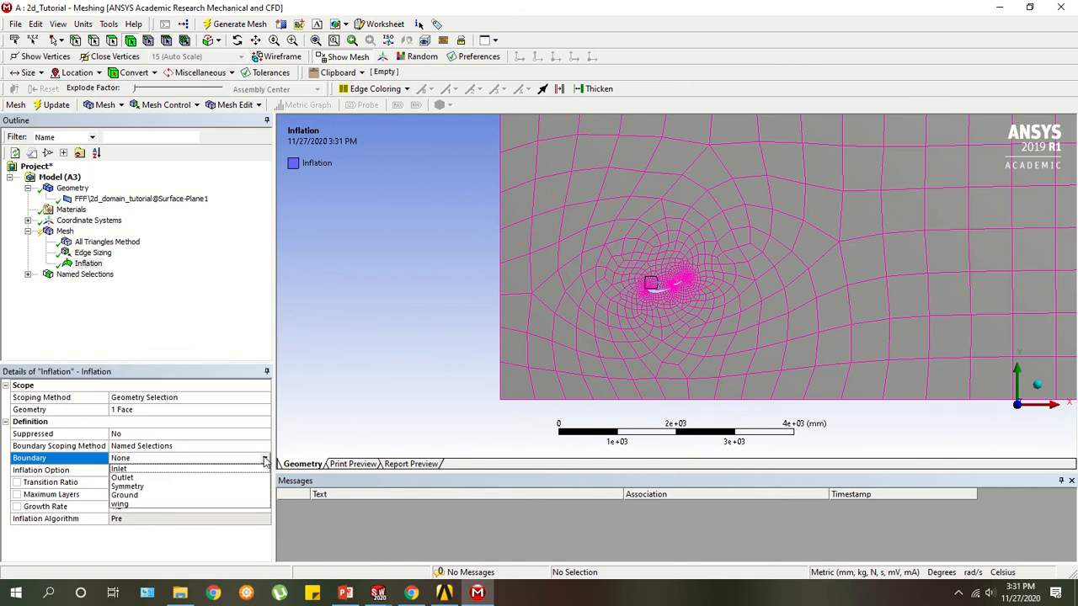
left_click(160, 515)
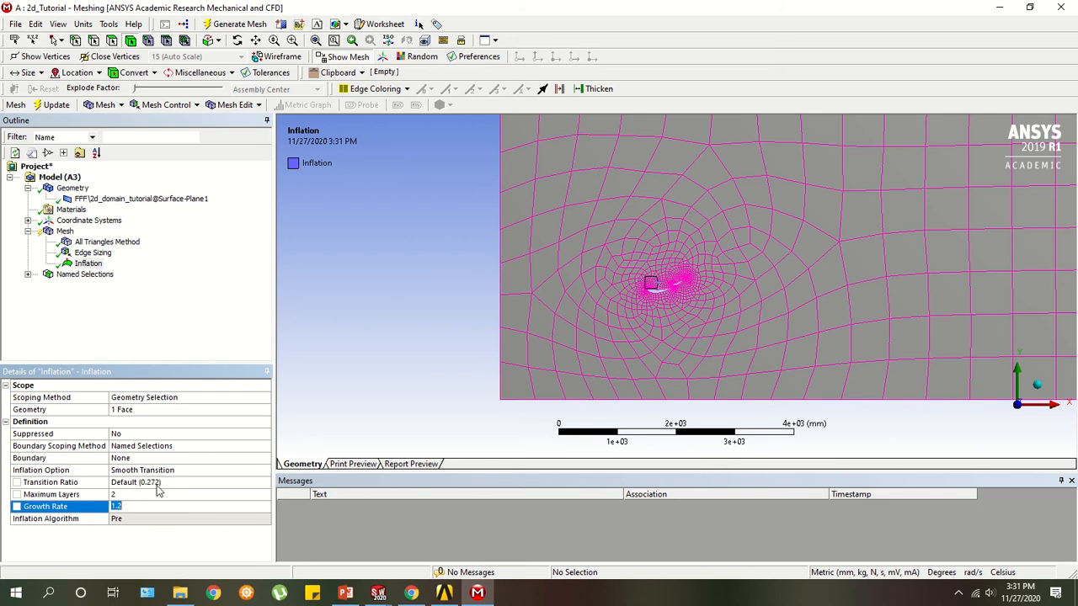
left_click(265, 460)
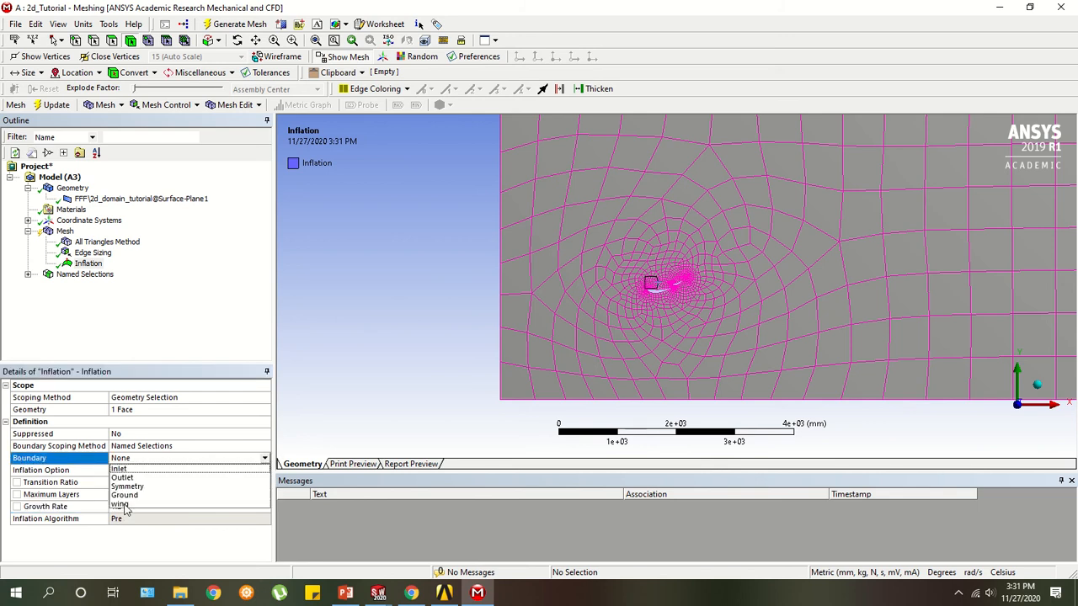
left_click(122, 505)
left_click(137, 497, "ctrl")
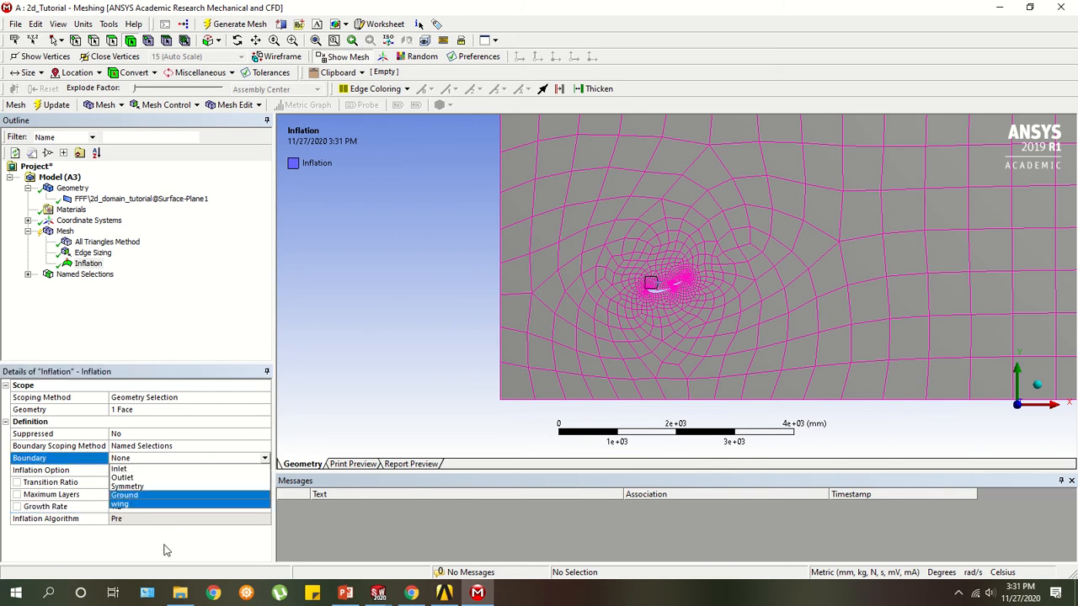
left_click(139, 522)
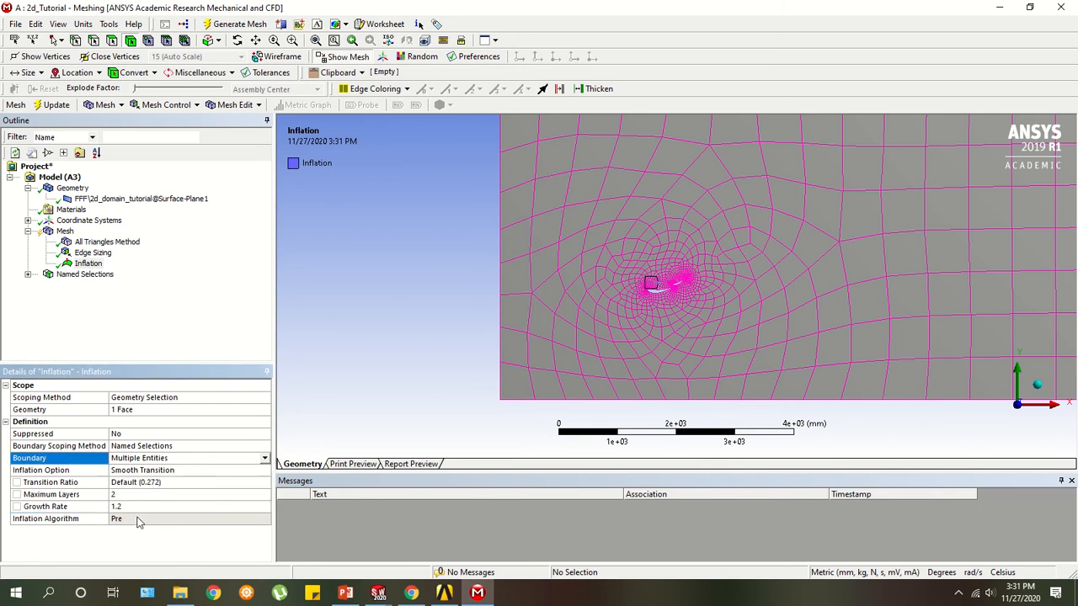
left_click(265, 459)
left_click(209, 336)
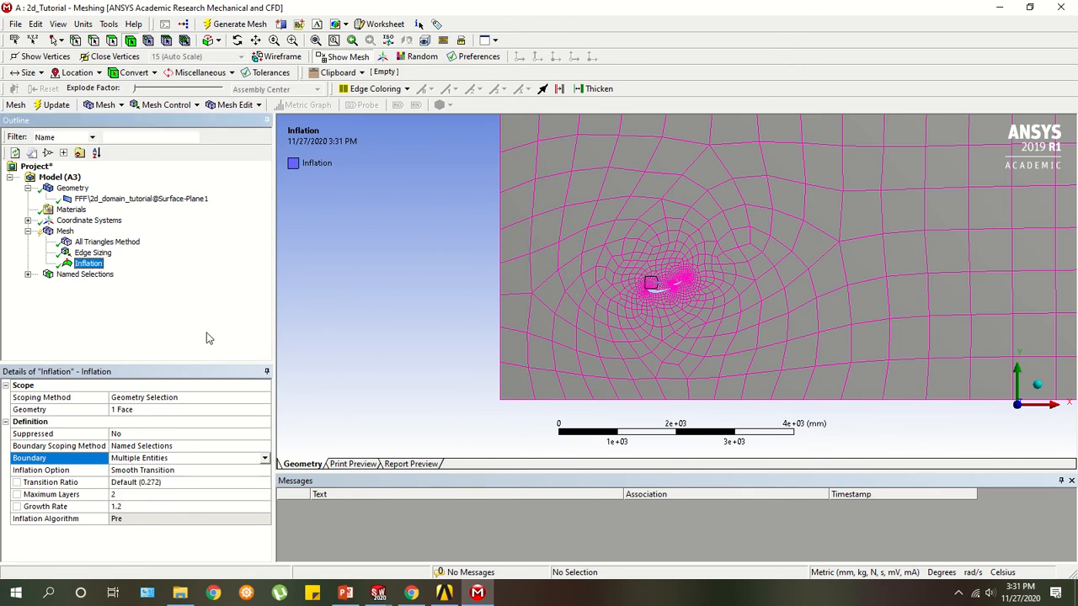
Change the inflation option to First Layer Thickness with a first layer height of 0.02 mm.
scroll(699, 303, "up", 4)
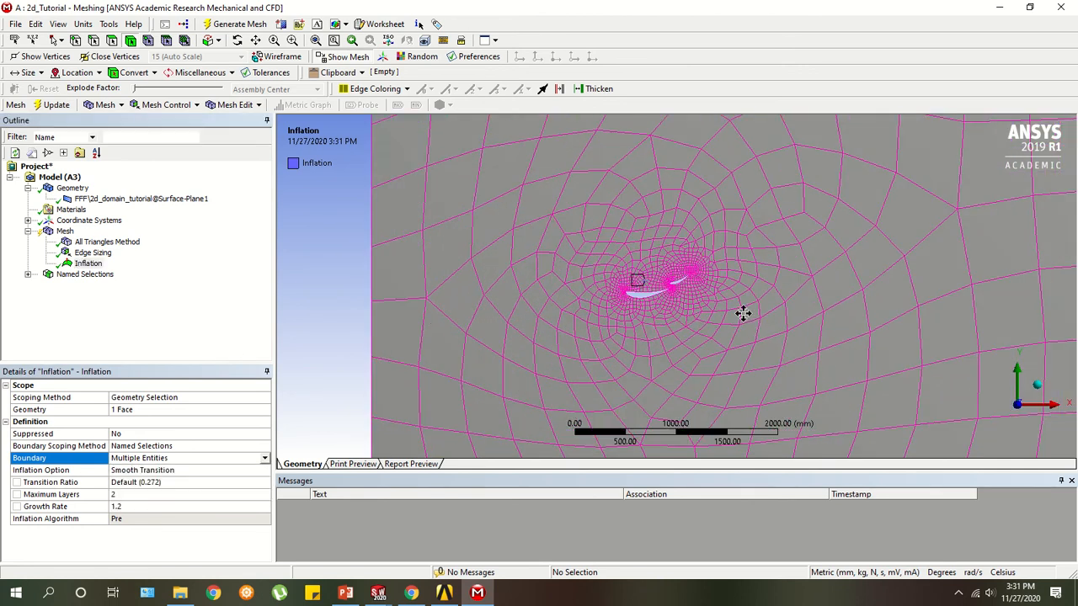
left_click(114, 470)
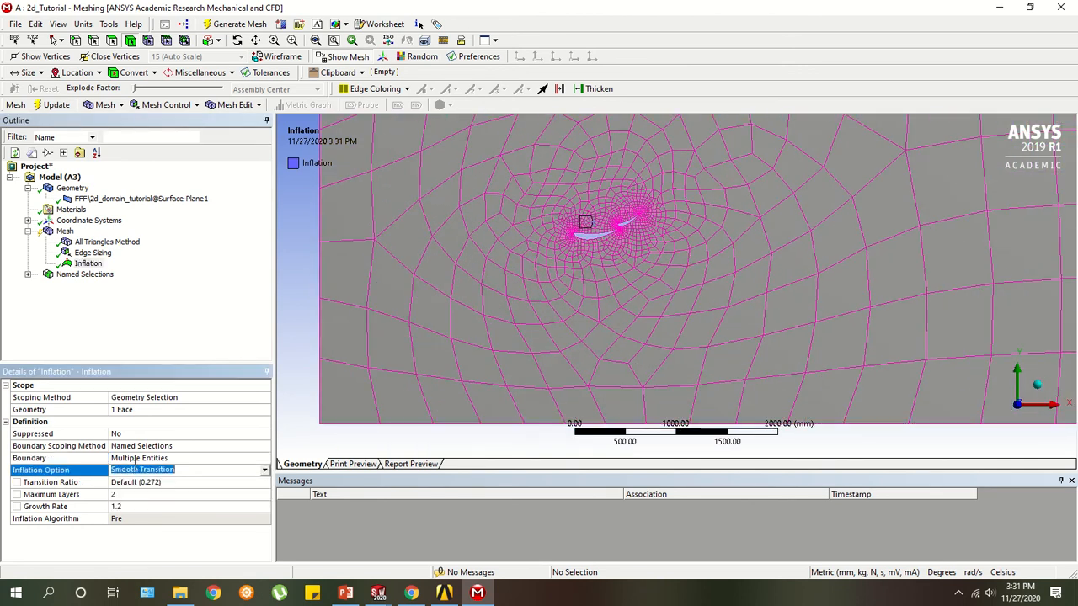
left_click(264, 472)
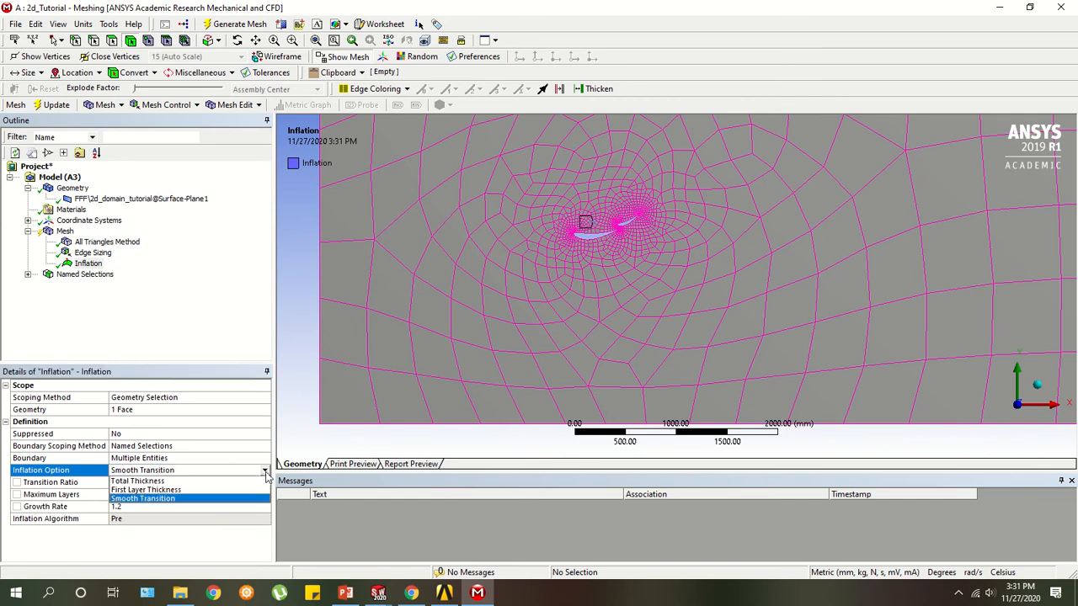
left_click(160, 489)
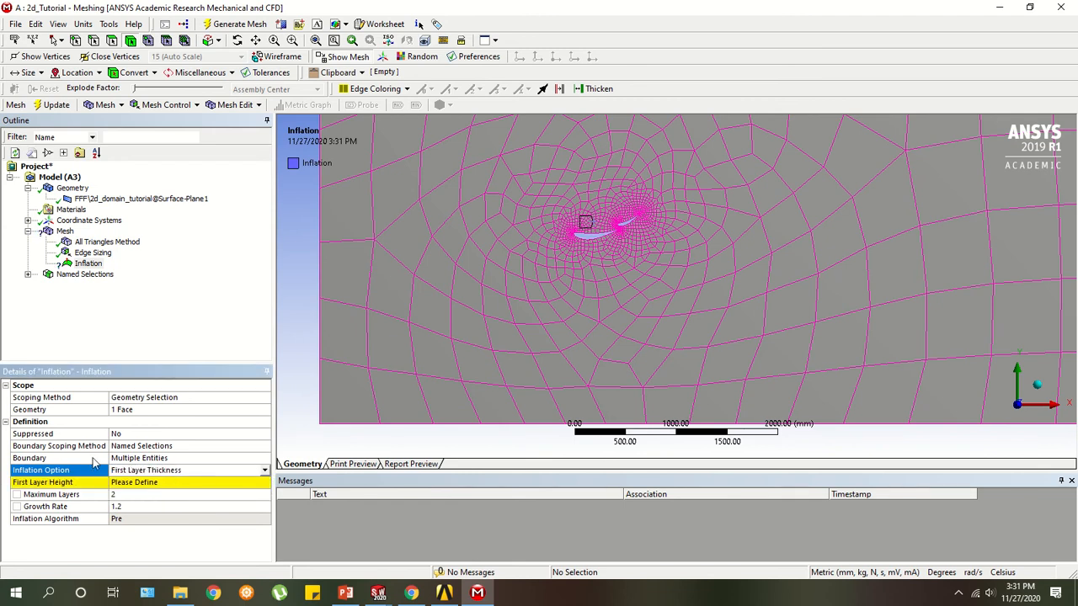
left_click(124, 485)
scroll(613, 249, "up", 2)
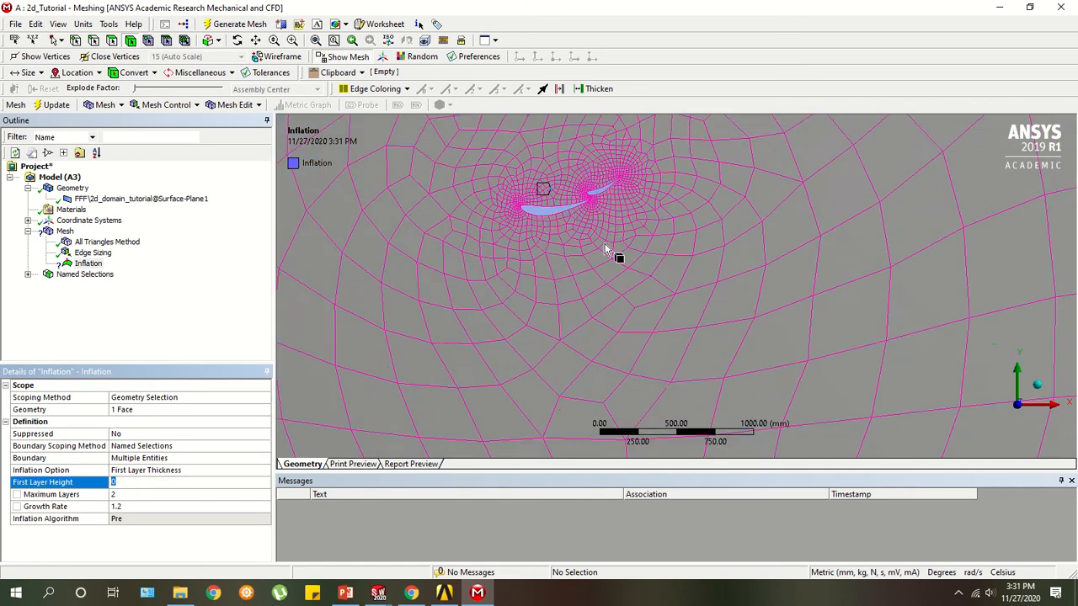
middle_click_drag(592, 244, 597, 281, "ctrl")
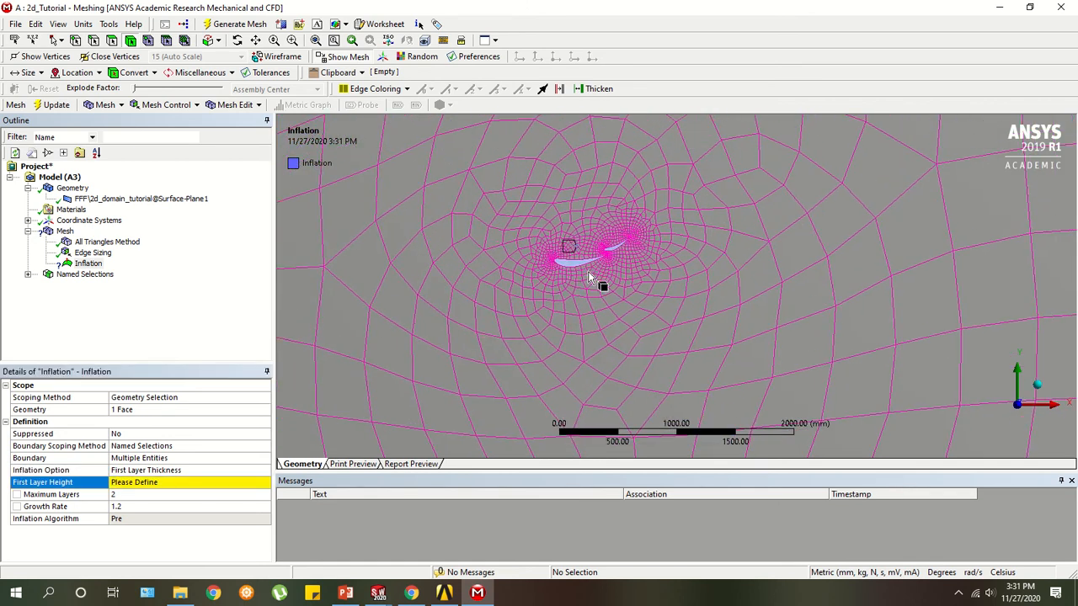
left_click(128, 486)
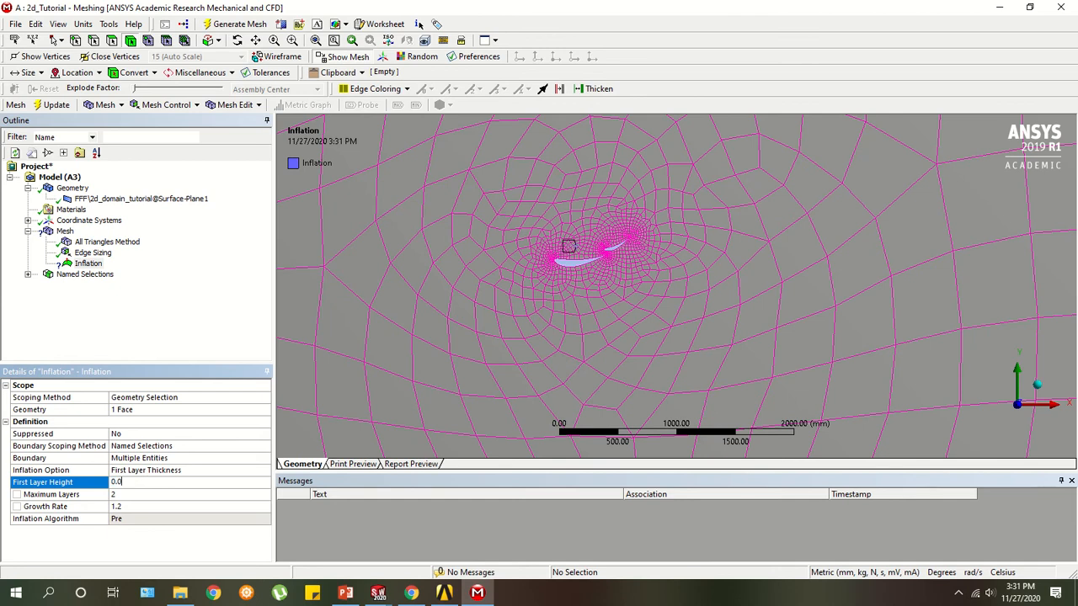
left_click(179, 303)
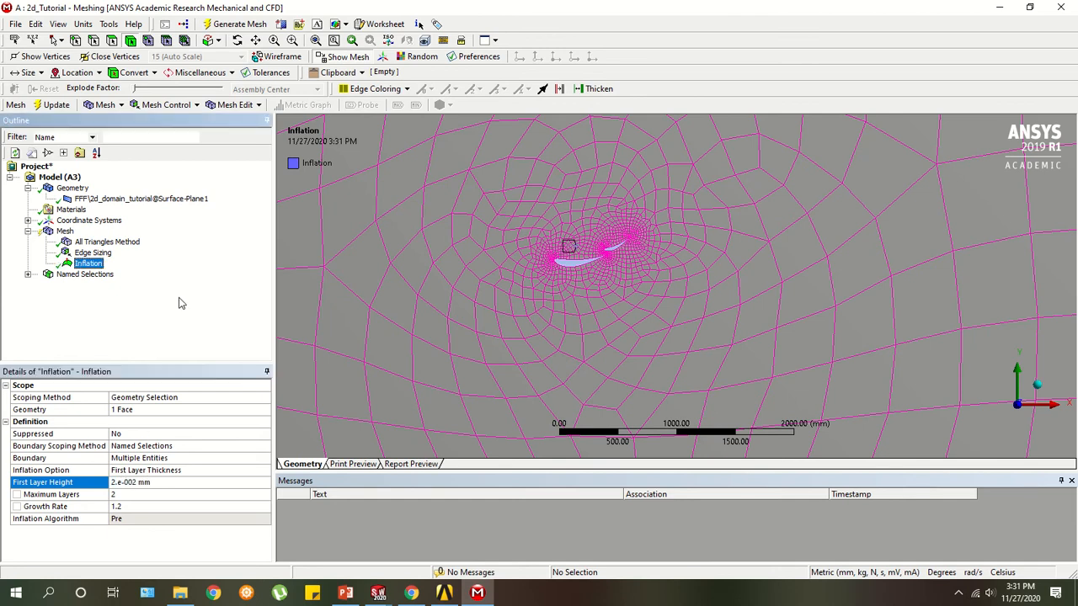
Set the inflation's maximum layers to 20.
left_click(127, 495)
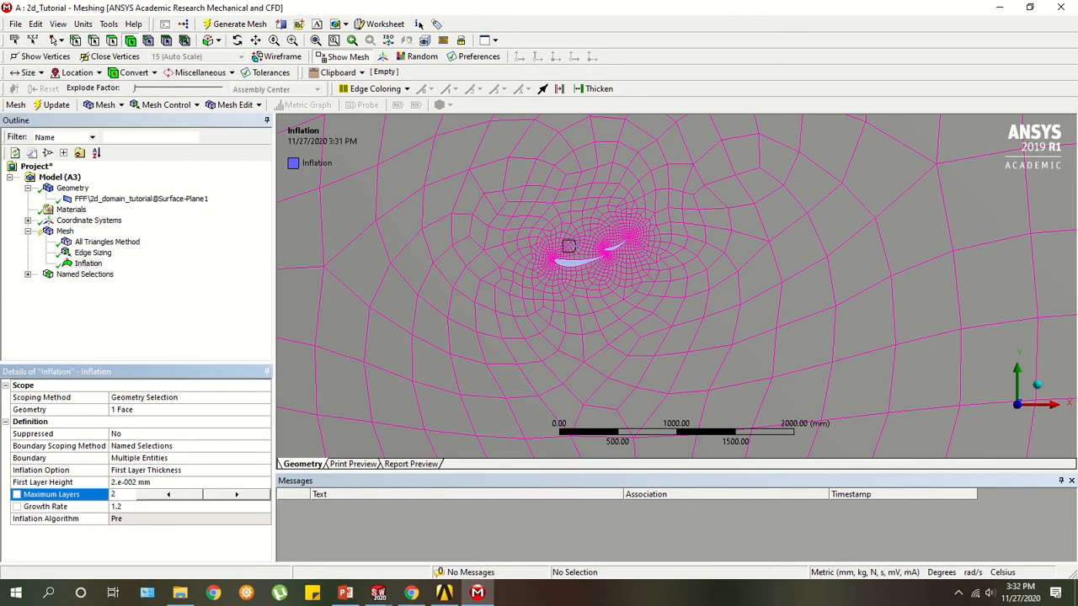
left_click(173, 314)
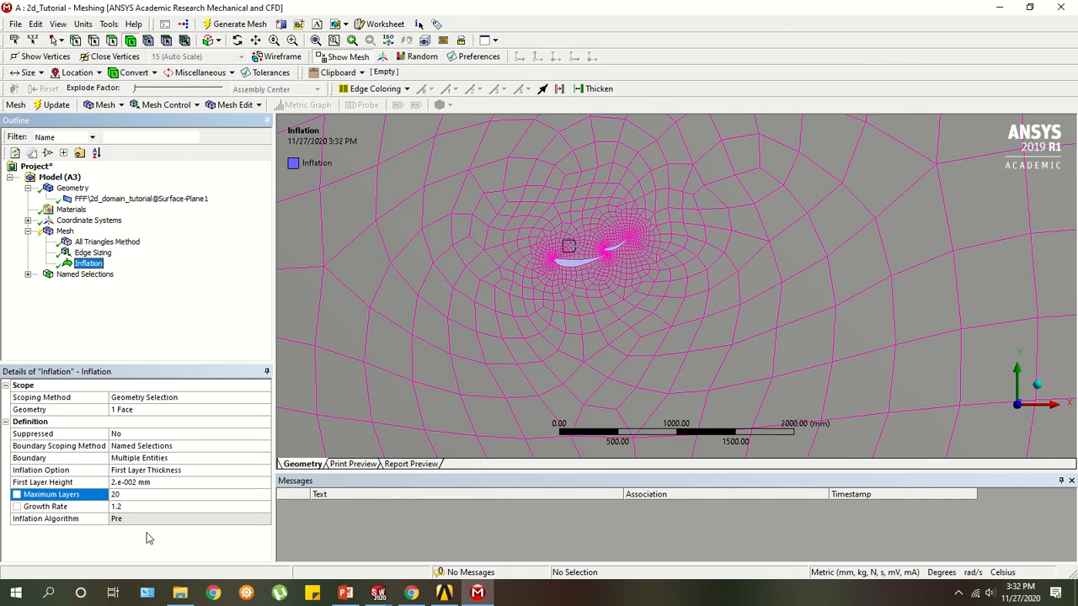
left_click(145, 533)
Examine the existing mesh around both airfoil elements, then closely around the surface of the larger main element.
scroll(550, 263, "up", 6)
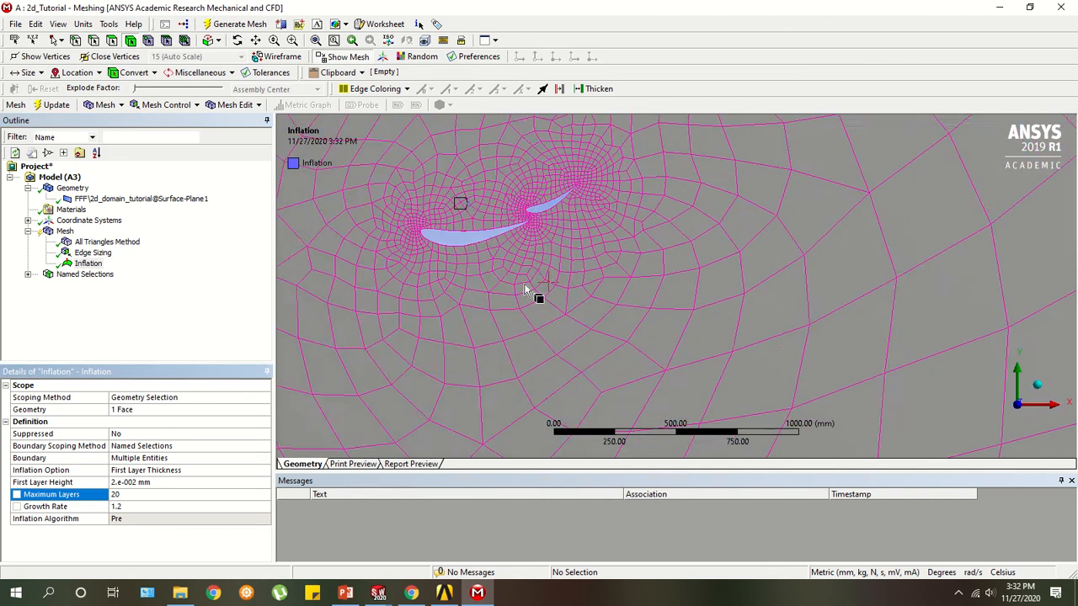
middle_click_drag(527, 288, 806, 396, "ctrl")
scroll(711, 375, "down", 2)
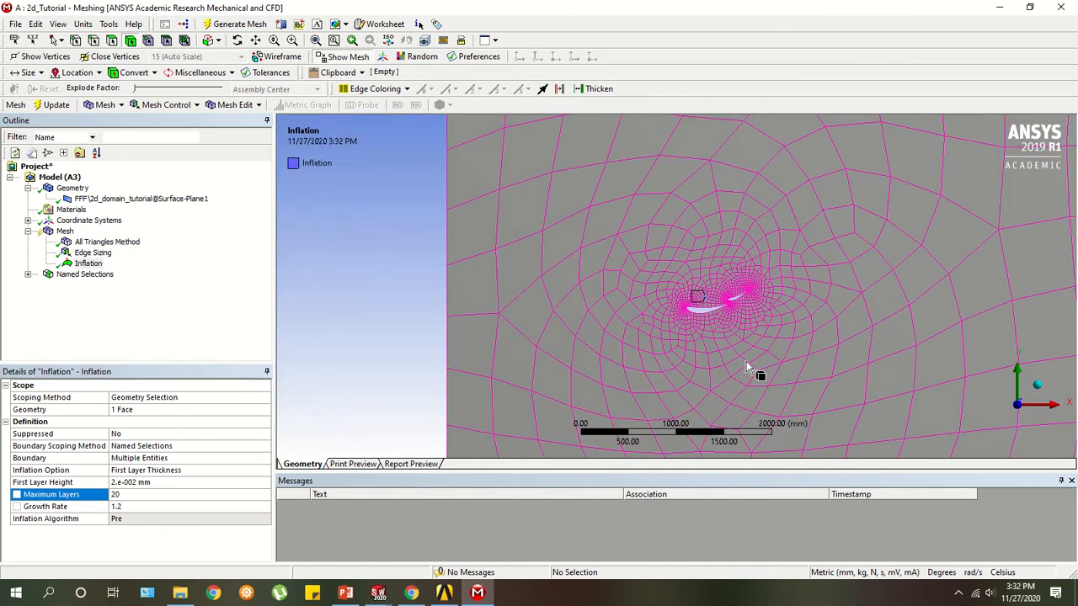
middle_click_drag(741, 321, 645, 320, "ctrl")
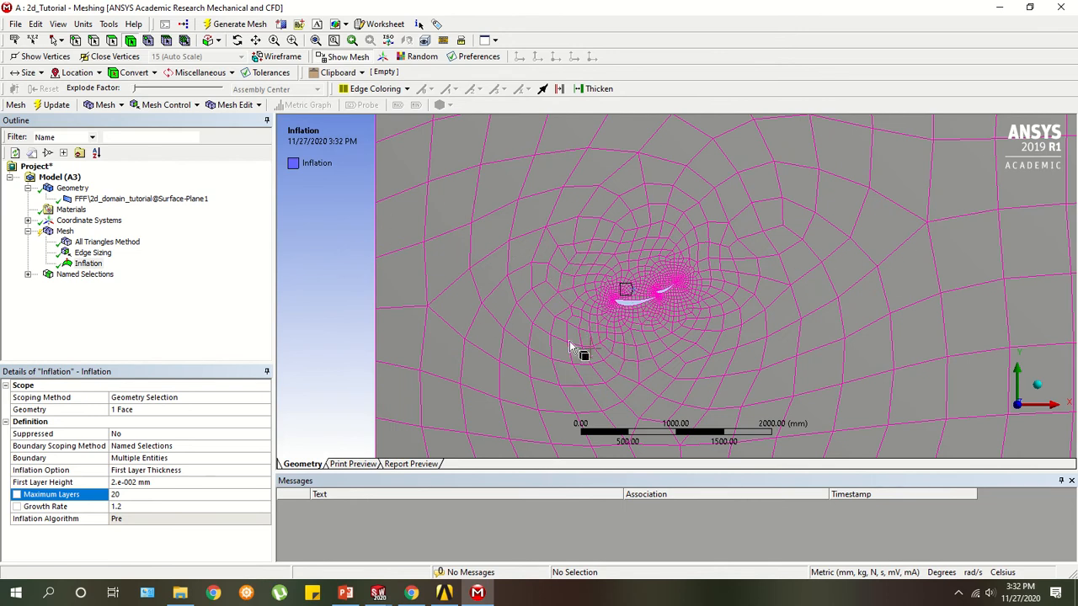
scroll(640, 303, "up", 4)
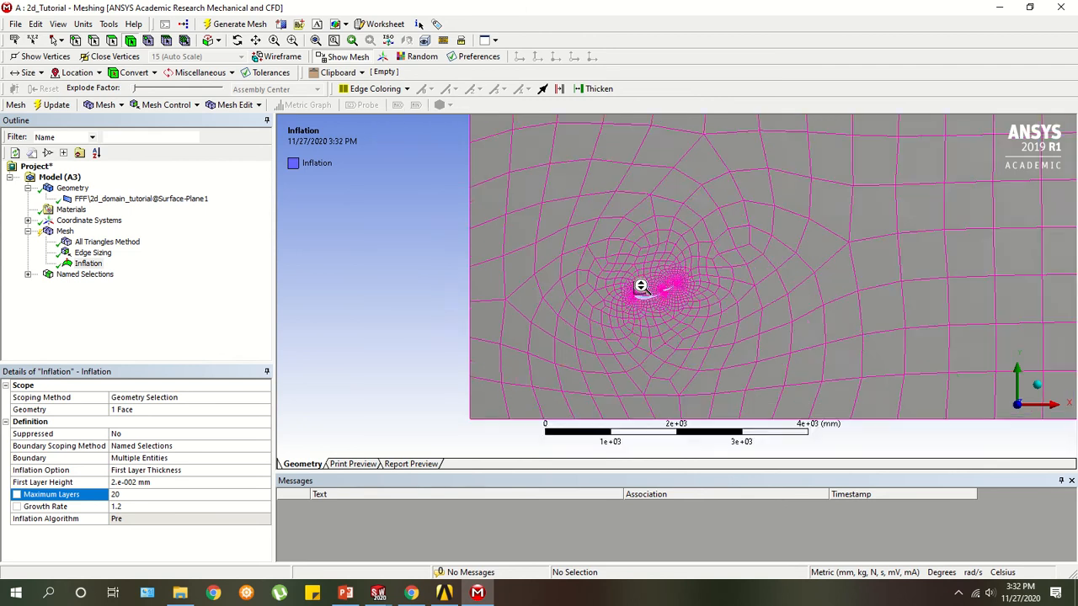
scroll(633, 310, "up", 3)
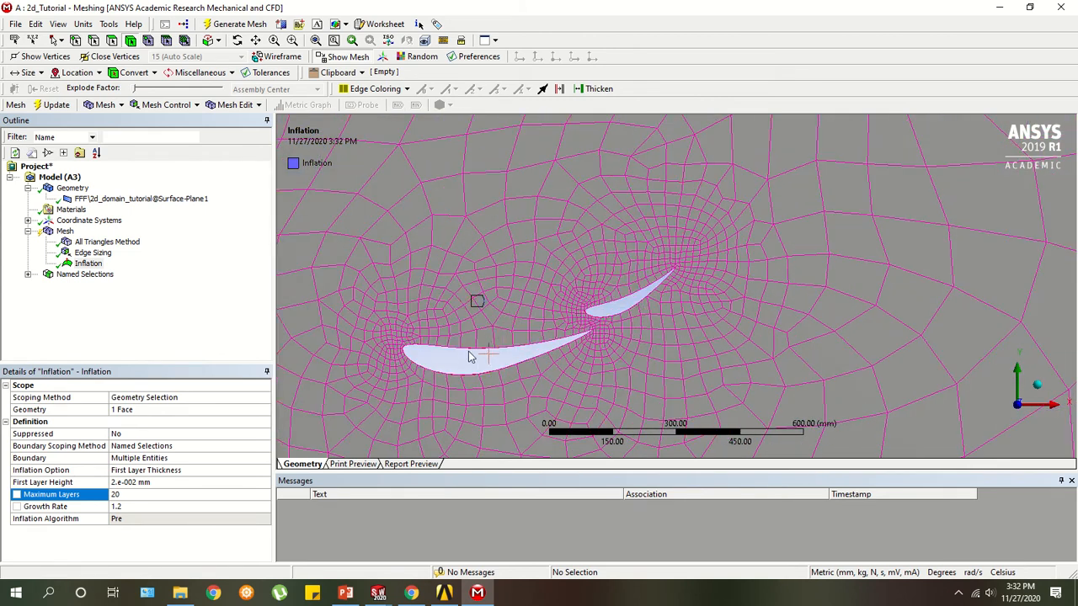
middle_click_drag(489, 349, 685, 286, "ctrl")
scroll(686, 281, "up", 5)
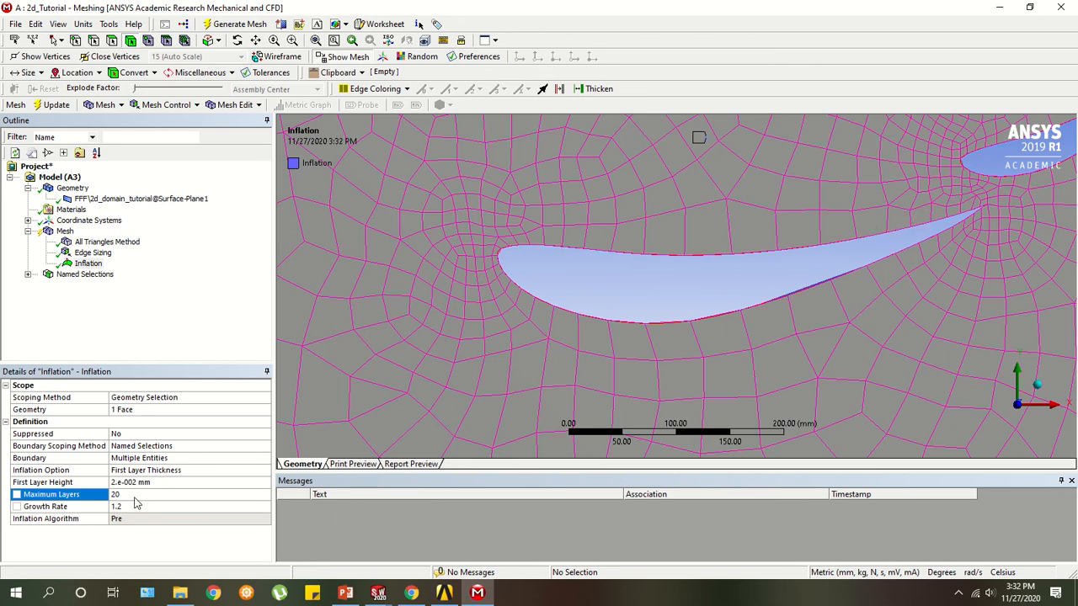
Switch to Chrome and run a Google Images search for "cfd boundary layers" in a new tab.
left_click(411, 593)
key("ctrl+t")
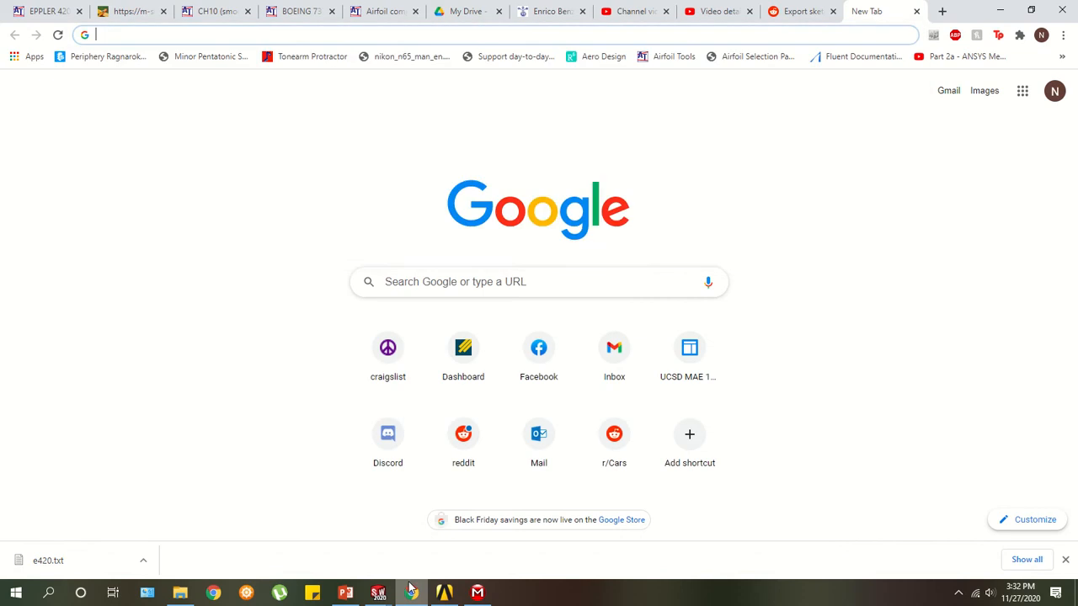
type("cfd boundary layers")
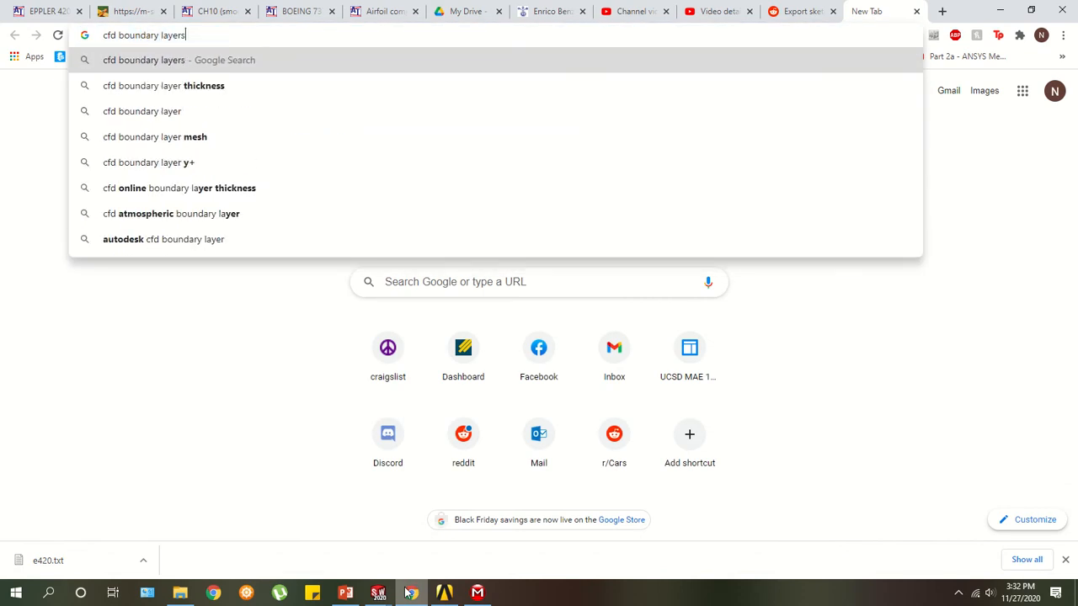
key("Return")
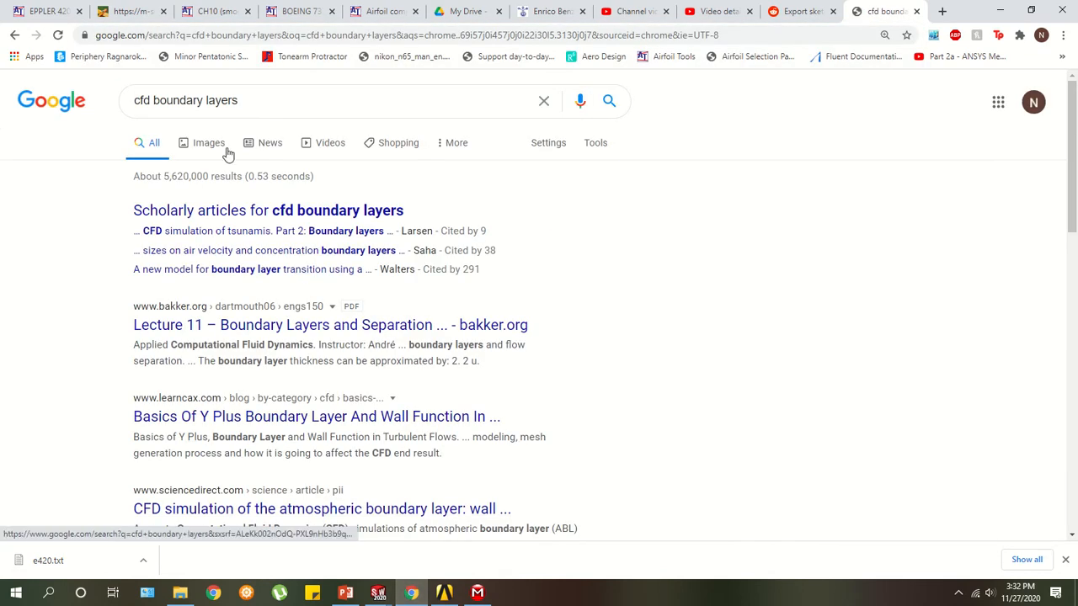
left_click(221, 147)
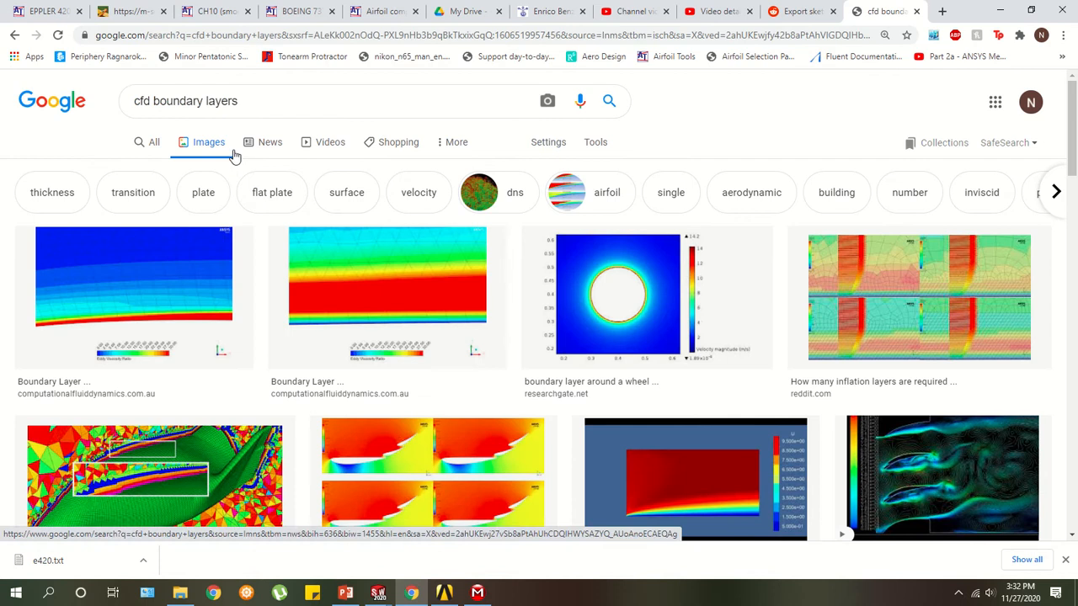
Preview the multi-element wing contour image and the Eddy Viscosity Ratio boundary layer image among the search results.
scroll(233, 175, "down", 3)
left_click(420, 254)
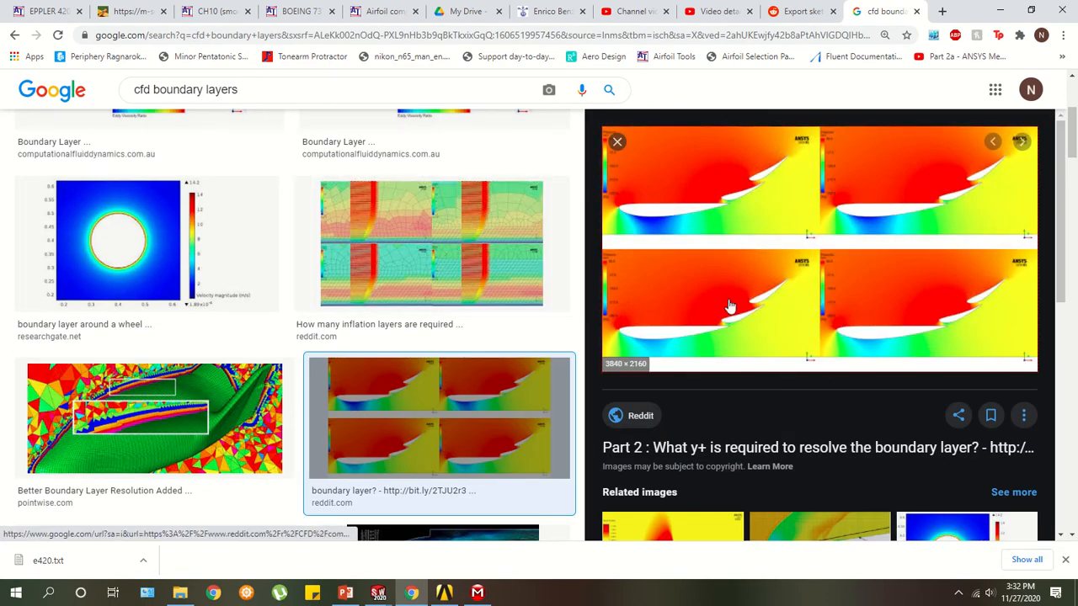
scroll(729, 308, "up", 3)
left_click(536, 298)
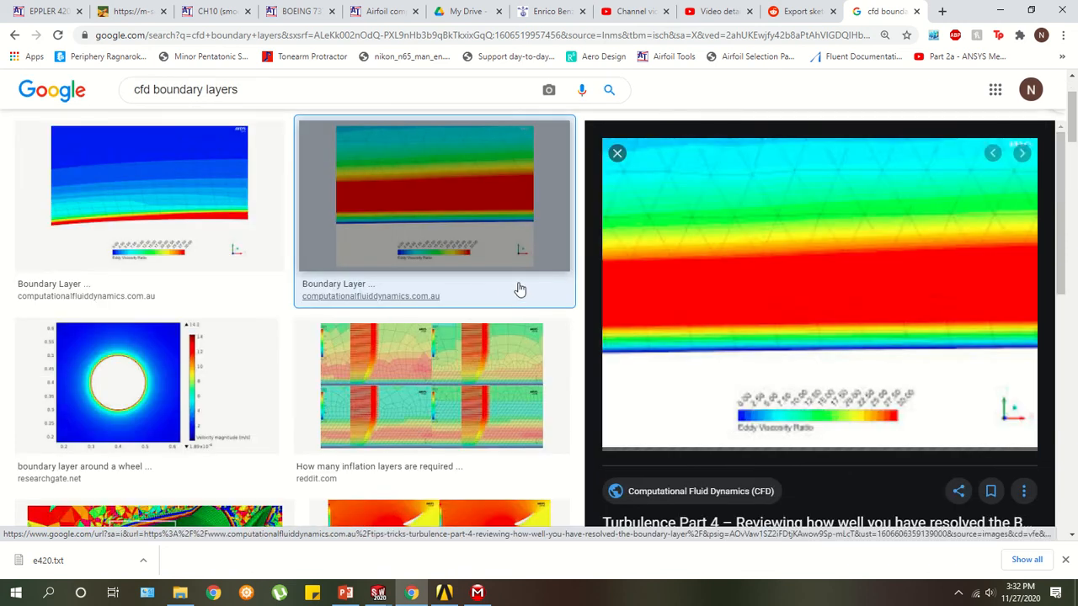
scroll(758, 288, "up", 1)
scroll(757, 373, "down", 2)
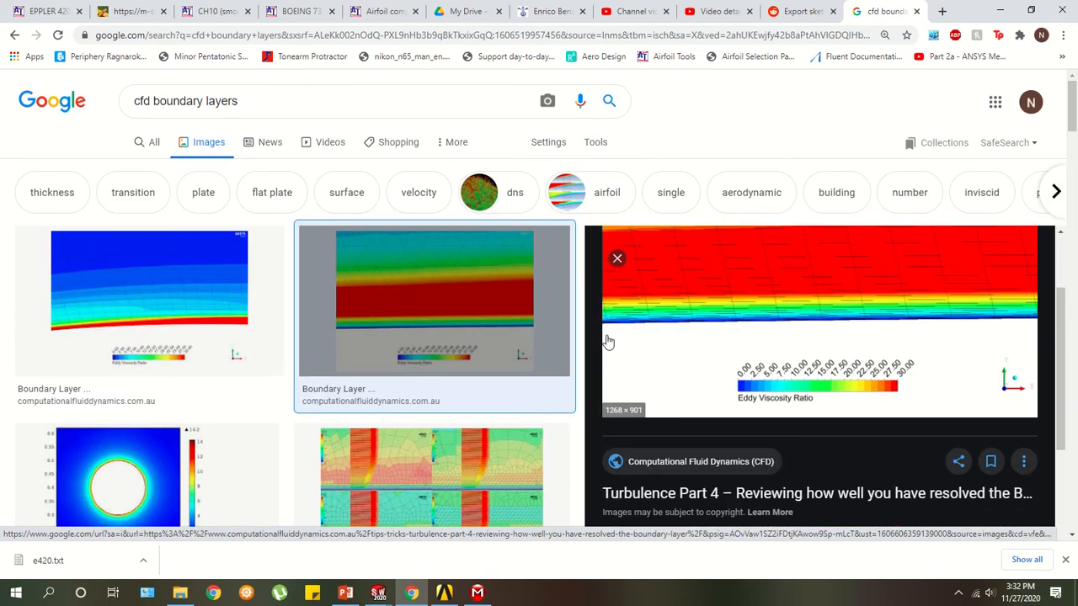
Preview the "Detail of a boundary layer" mesh image and the ANSYS inflation layer meshing image comparing wall functions.
left_click_drag(182, 282, 173, 281)
scroll(408, 292, "down", 5)
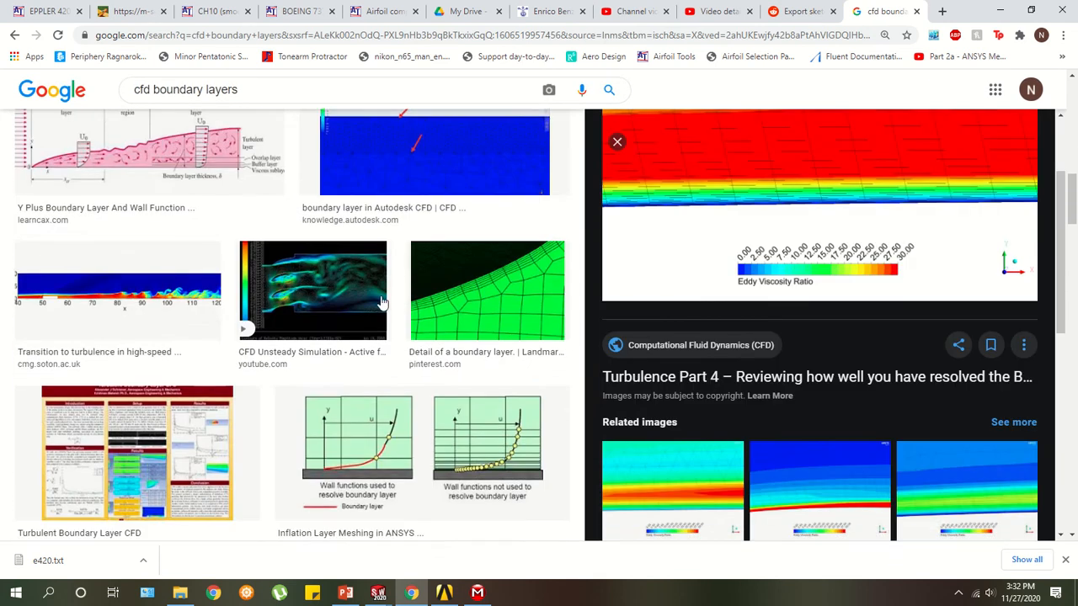
left_click(466, 278)
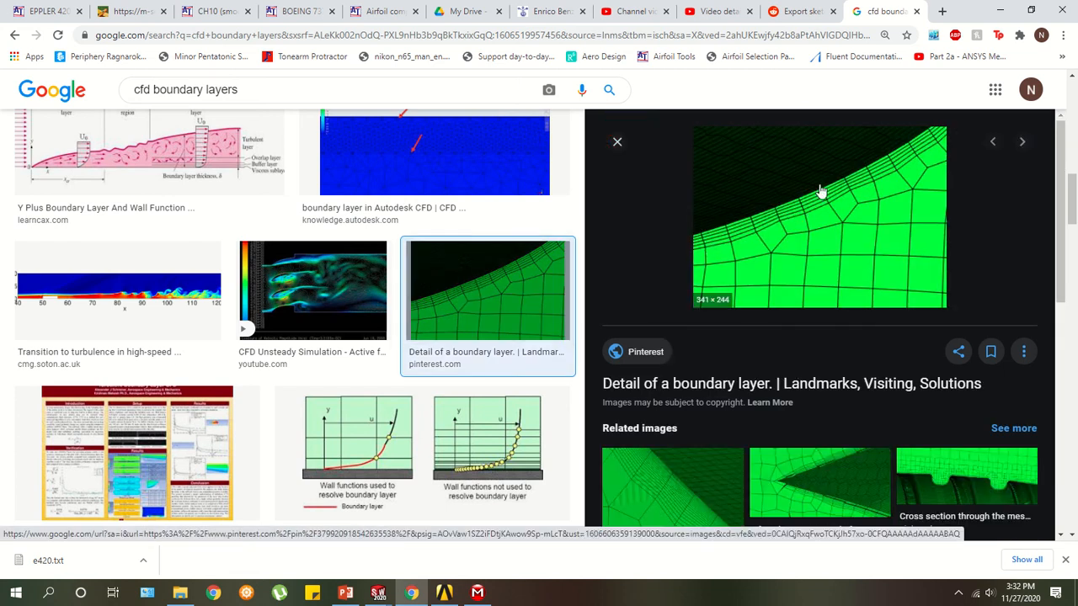
left_click(404, 455)
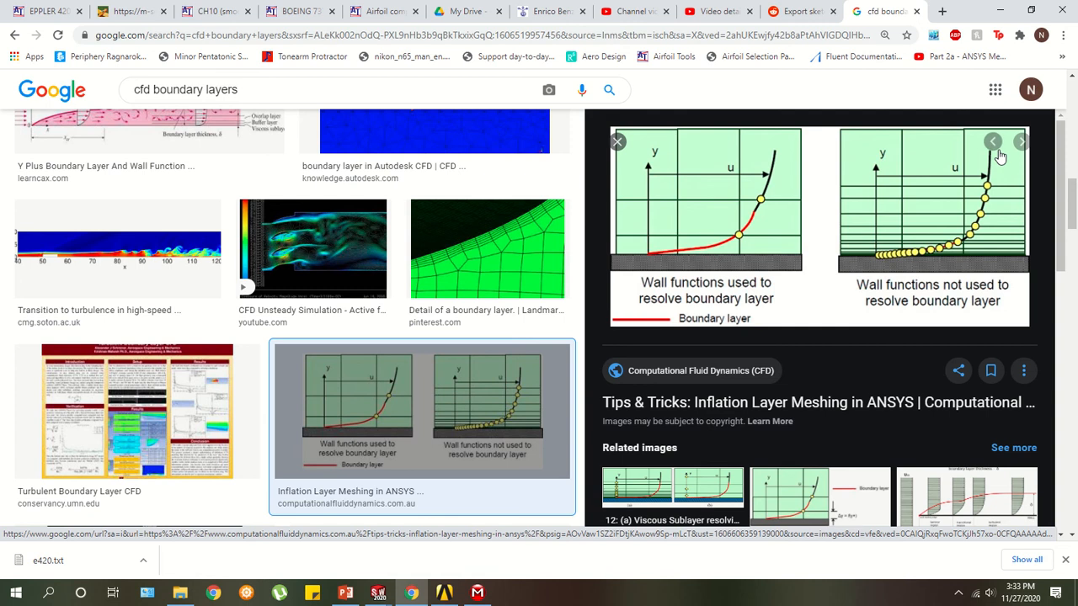
scroll(328, 336, "up", 5)
Switch to the PowerPoint presentation and review the K-Omega SST and K-Epsilon notes on the "Basic CFD solver info" slide.
key("alt+Tab")
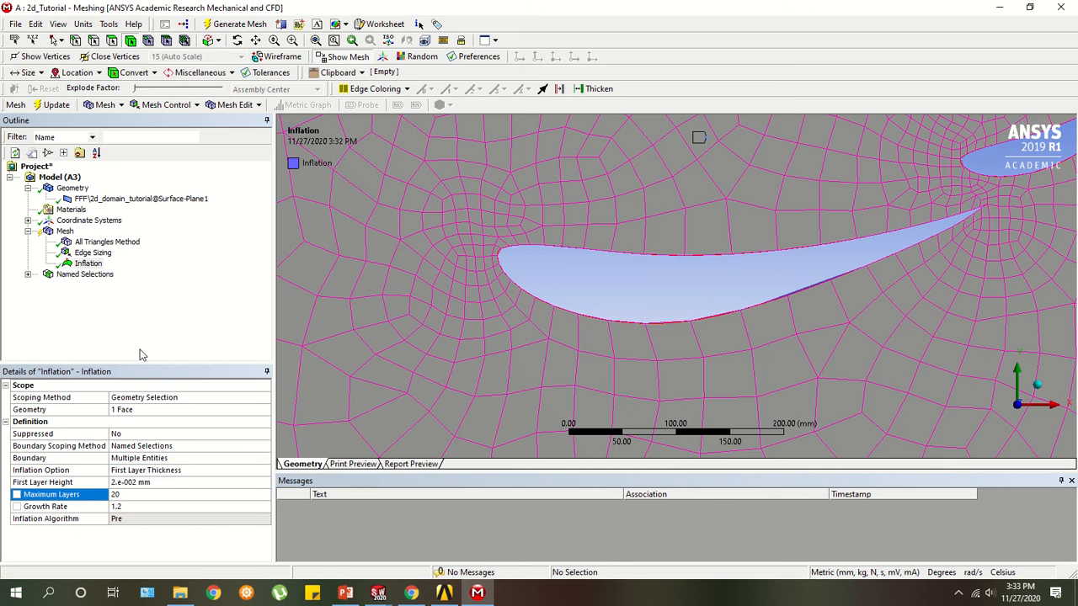
key("alt+Tab")
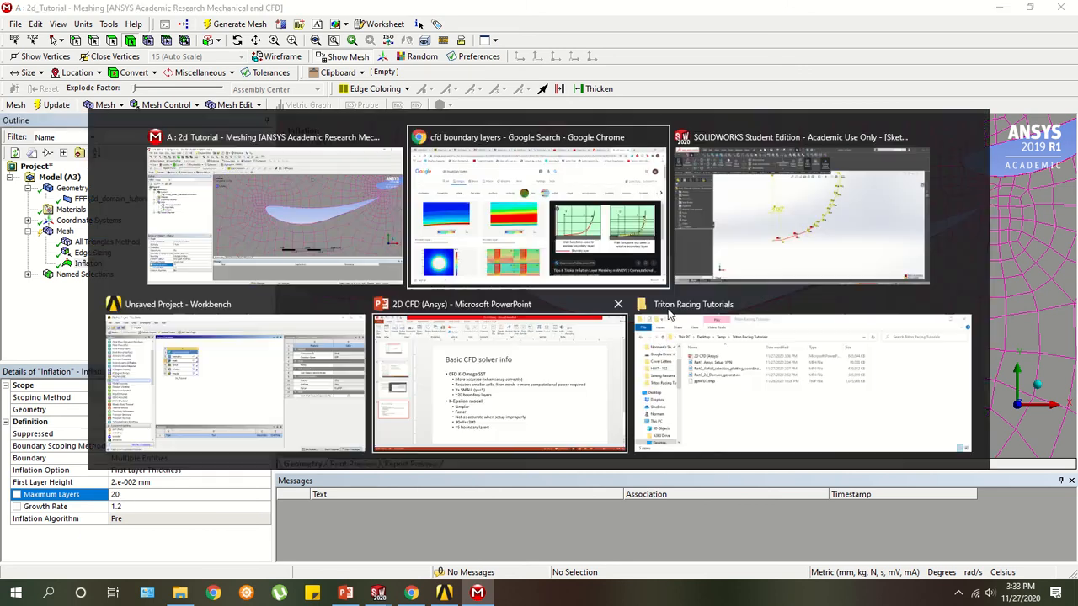
left_click(564, 389)
left_click(306, 180)
left_click(388, 275)
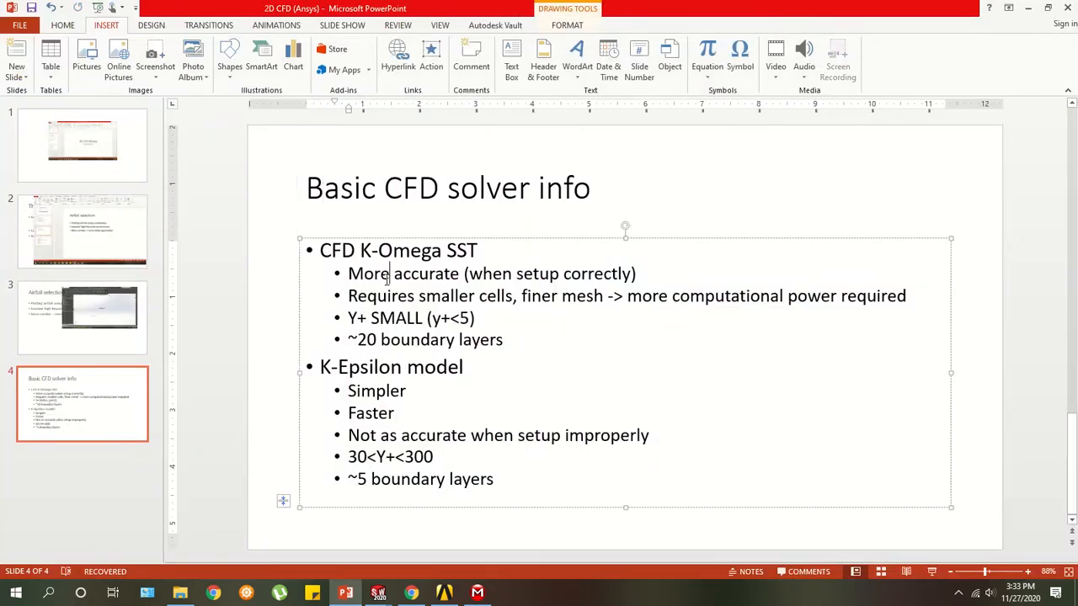
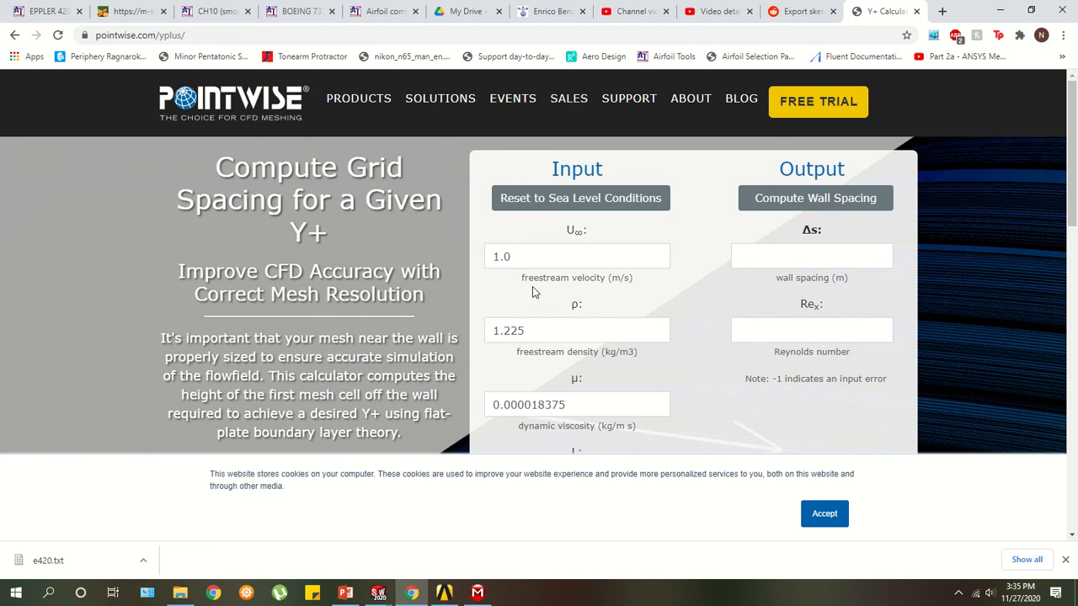
Set the freestream velocity in the Pointwise Y+ calculator to 15 m/s.
left_click_drag(523, 278, 645, 281)
left_click(531, 246)
double_click(531, 243)
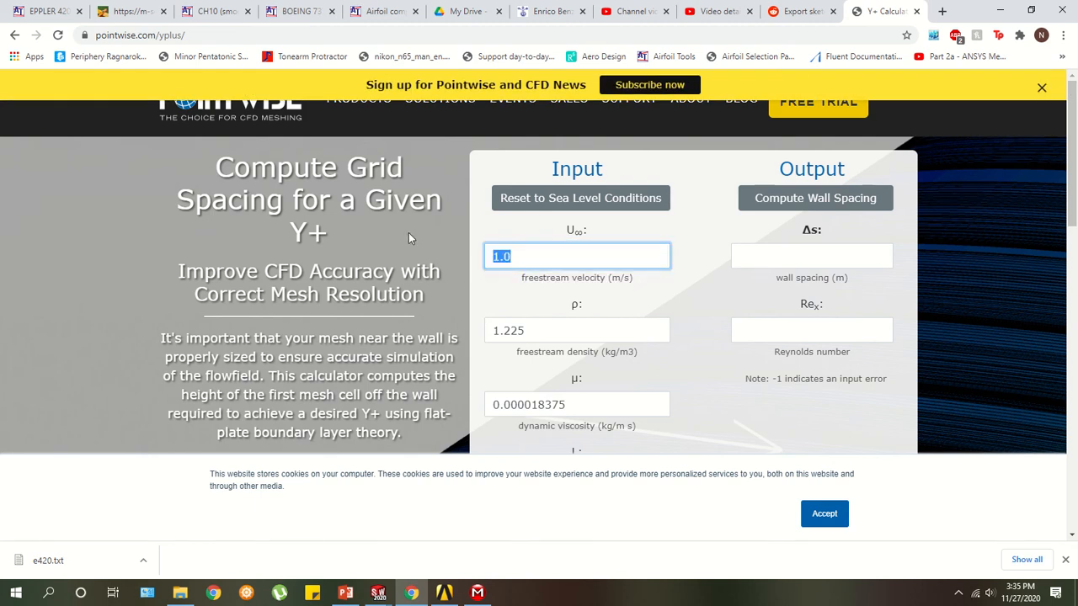
type("14")
left_click_drag(496, 258, 434, 248)
type("15")
Review the calculator's freestream density and dynamic viscosity inputs.
left_click(513, 332)
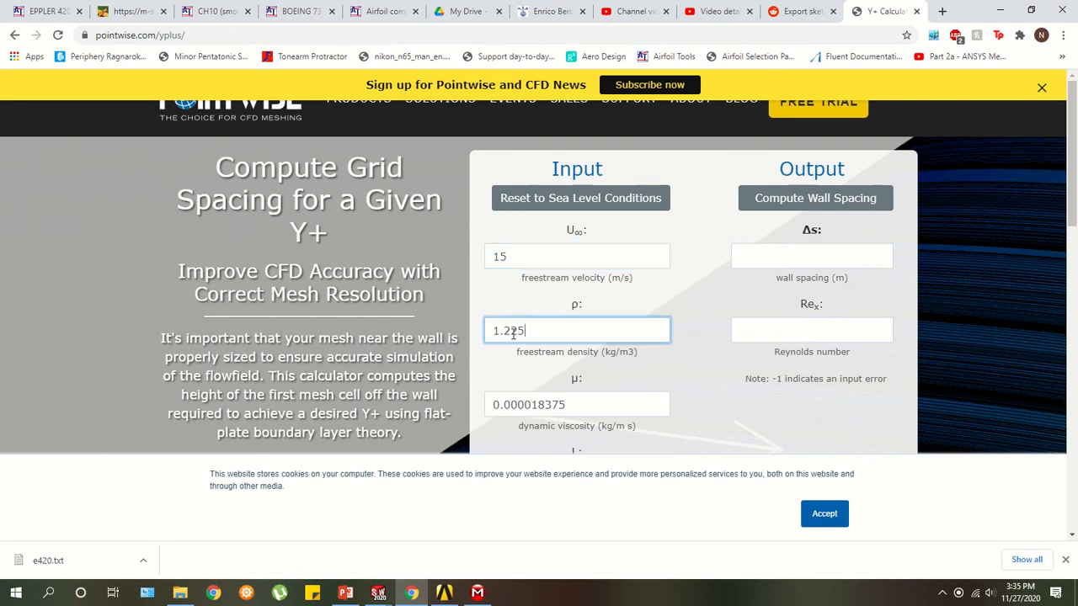
left_click_drag(494, 331, 572, 334)
scroll(548, 354, "down", 2)
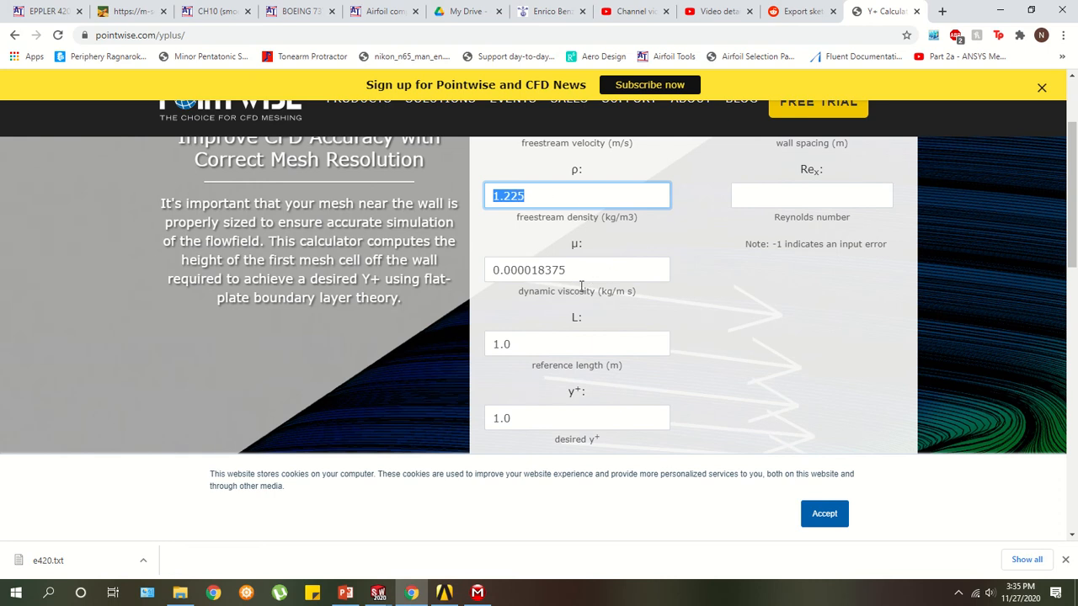
left_click_drag(581, 271, 427, 263)
scroll(580, 291, "down", 1)
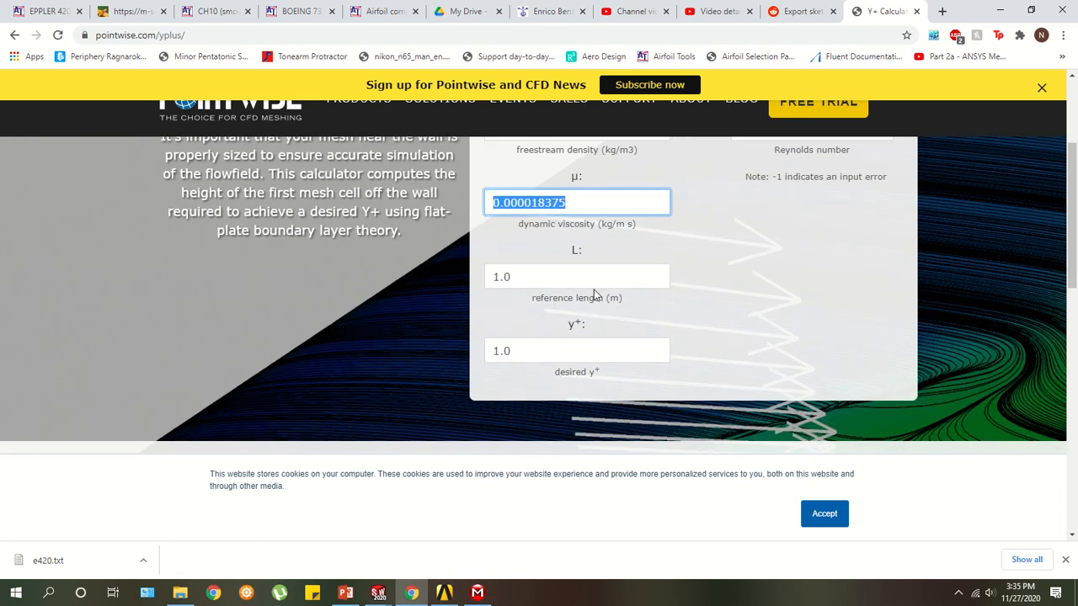
Check the wing in ANSYS Meshing for the reference length, then convert 19 in to m in a new Chrome tab.
left_click_drag(539, 276, 484, 283)
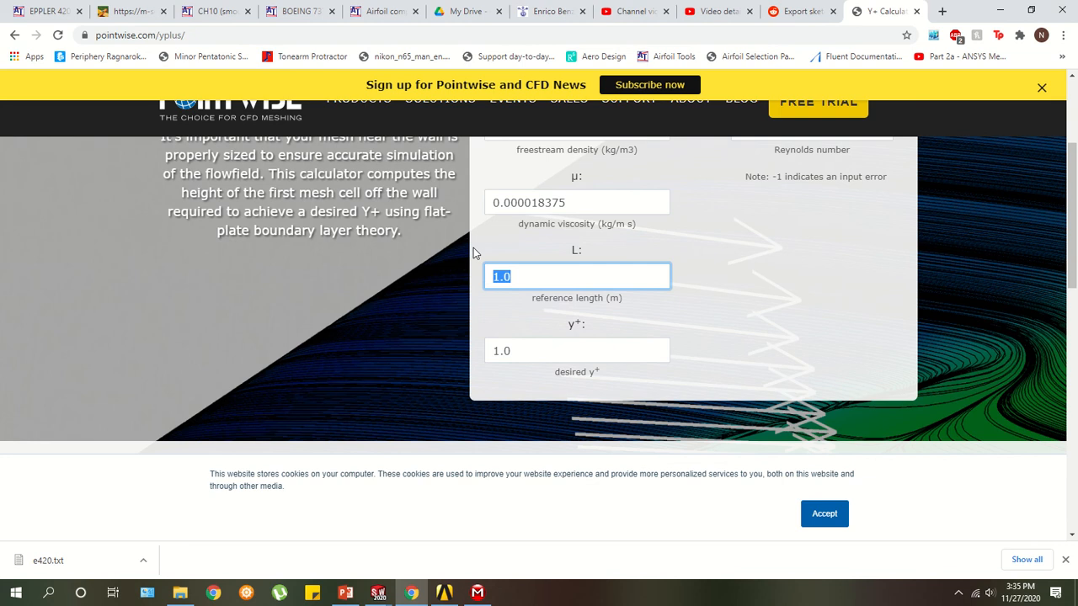
key("alt+Tab")
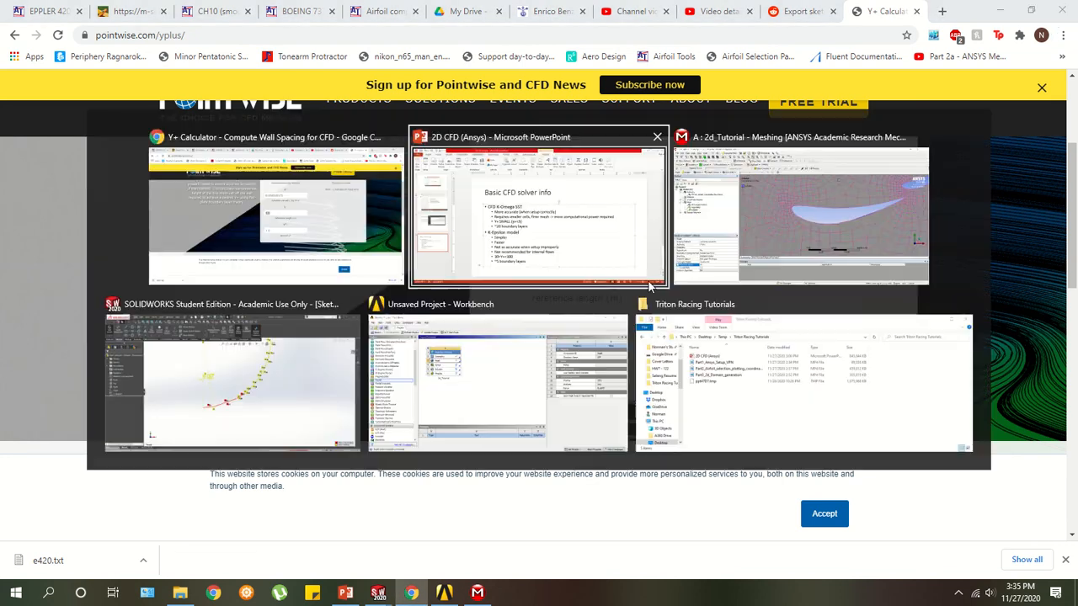
left_click(821, 269)
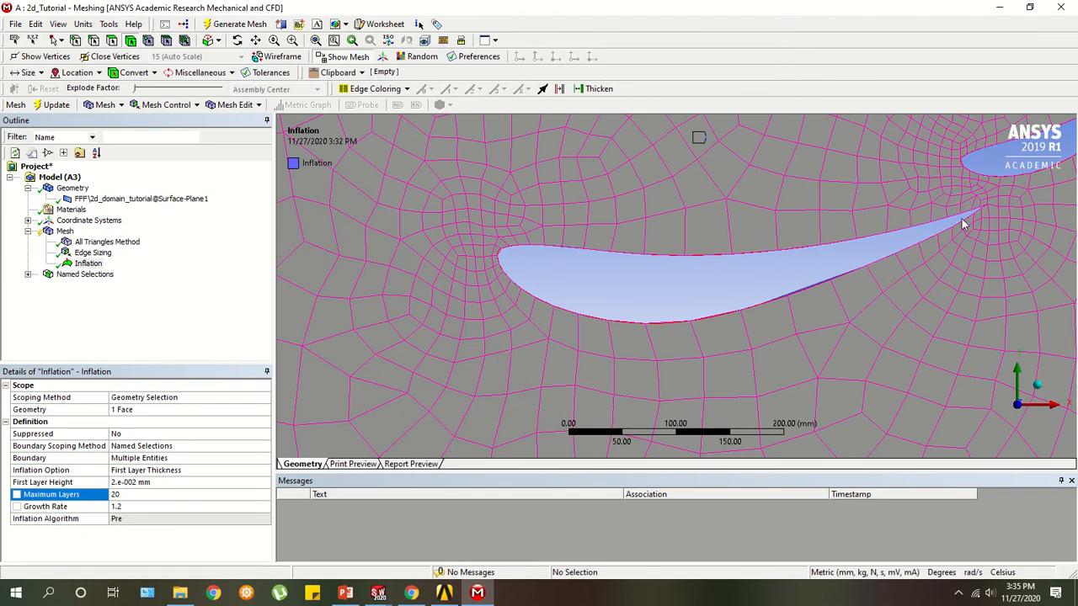
key("alt+Tab")
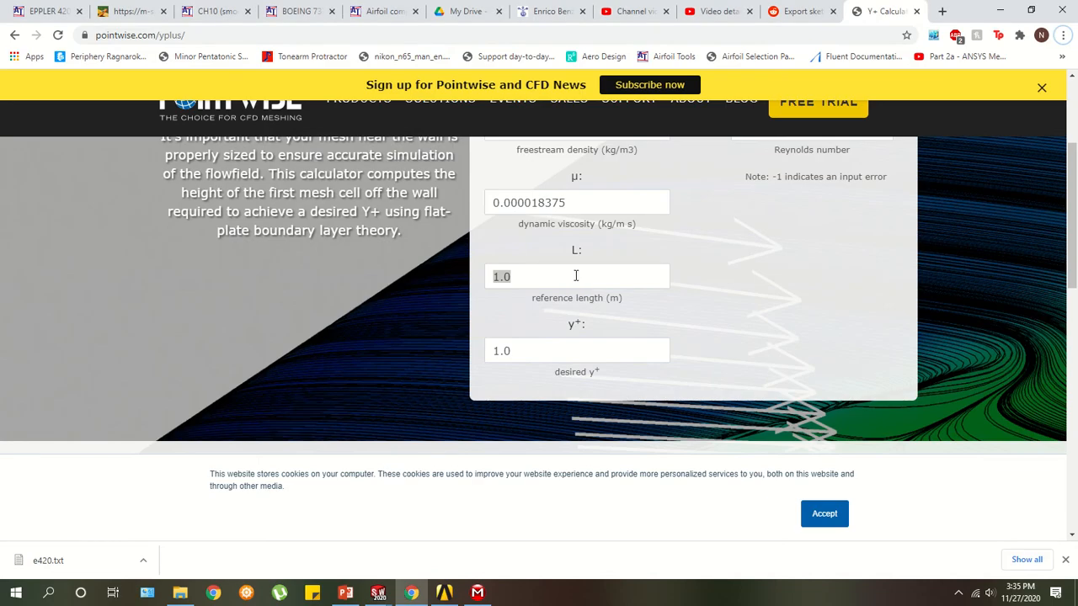
key("ctrl+t")
type("19 in to")
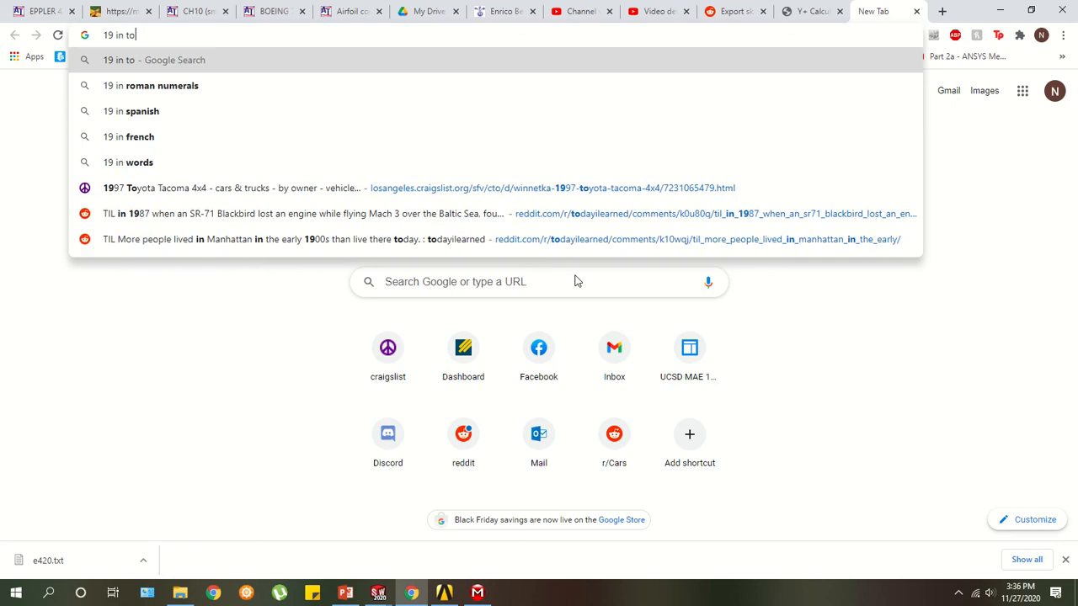
type(" m")
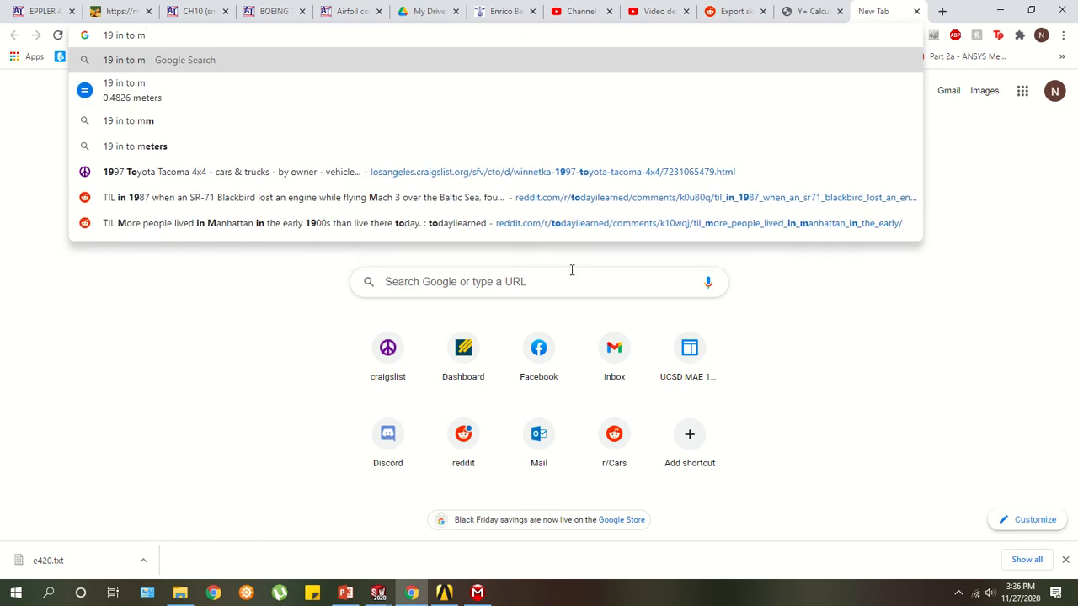
key("ctrl+w")
Set the calculator's reference length to 0.4826 m.
left_click(555, 276)
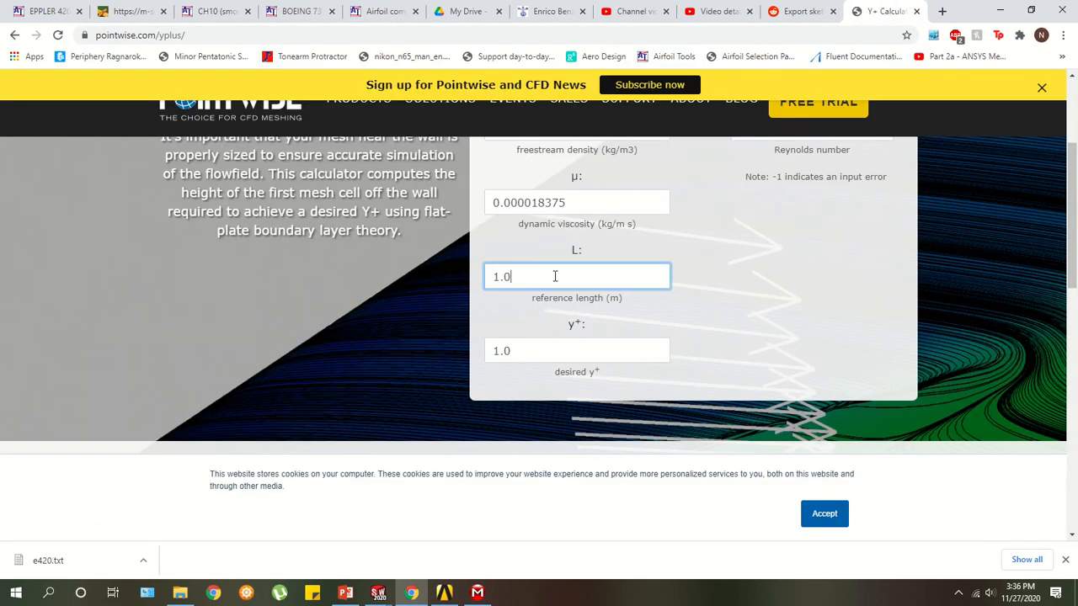
left_click_drag(555, 276, 470, 263)
type("0.4826")
left_click(561, 355)
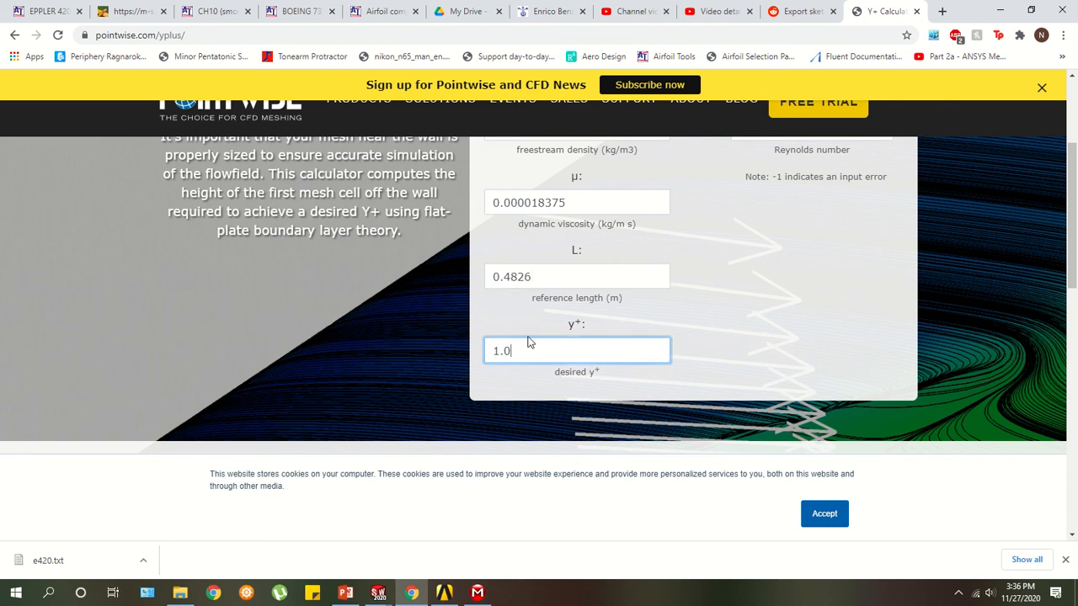
Switch to PowerPoint and review the recommended Y+ ranges for the K-Omega SST and K-Epsilon models.
key("alt+Tab")
key("alt+Tab")
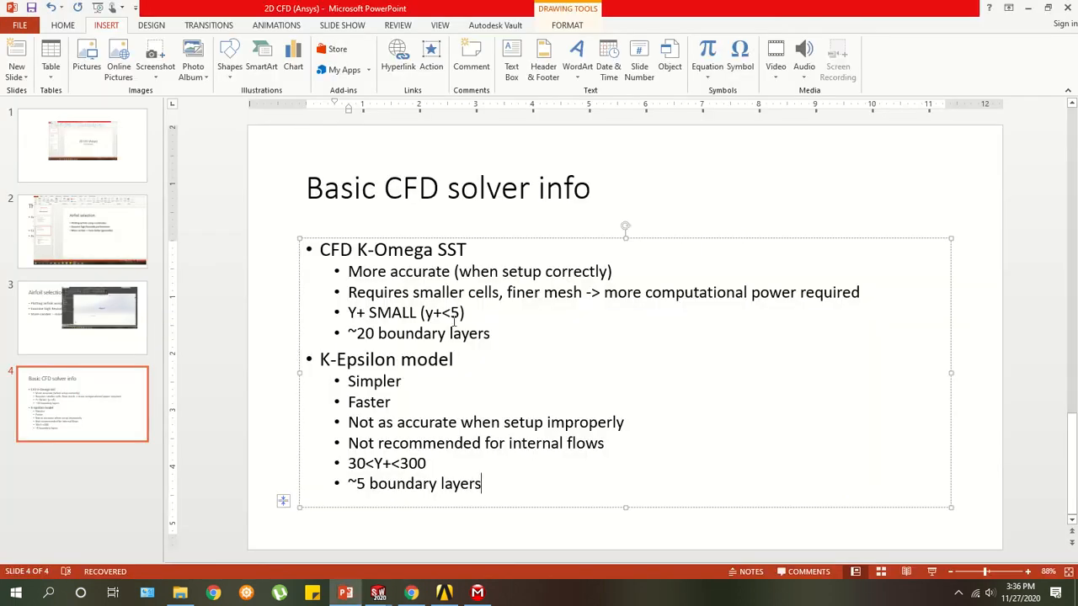
left_click_drag(355, 250, 500, 334)
left_click(499, 333)
left_click_drag(450, 313, 459, 314)
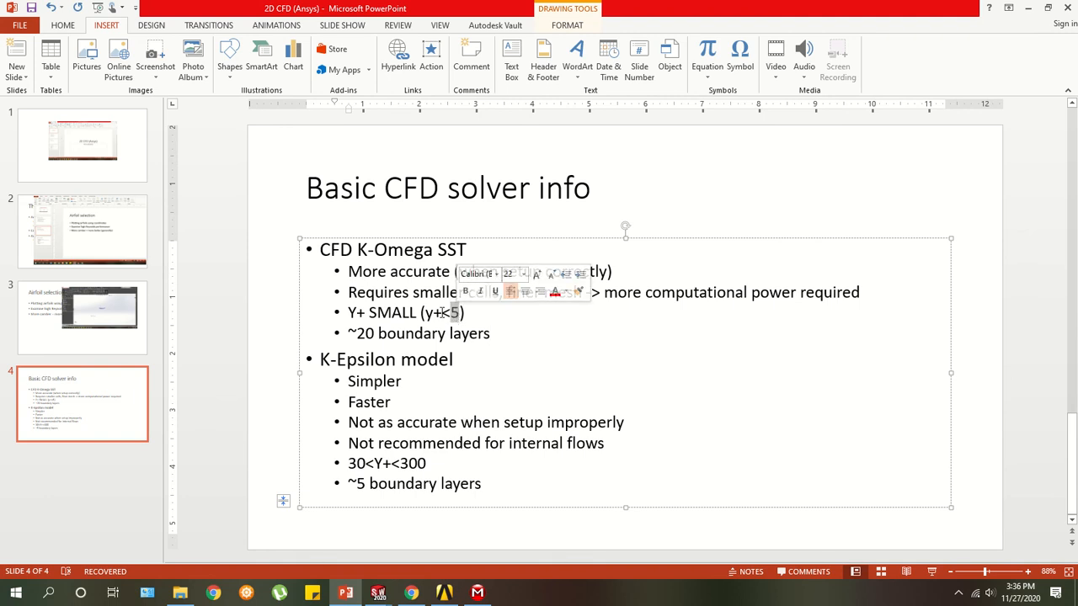
left_click_drag(424, 312, 465, 312)
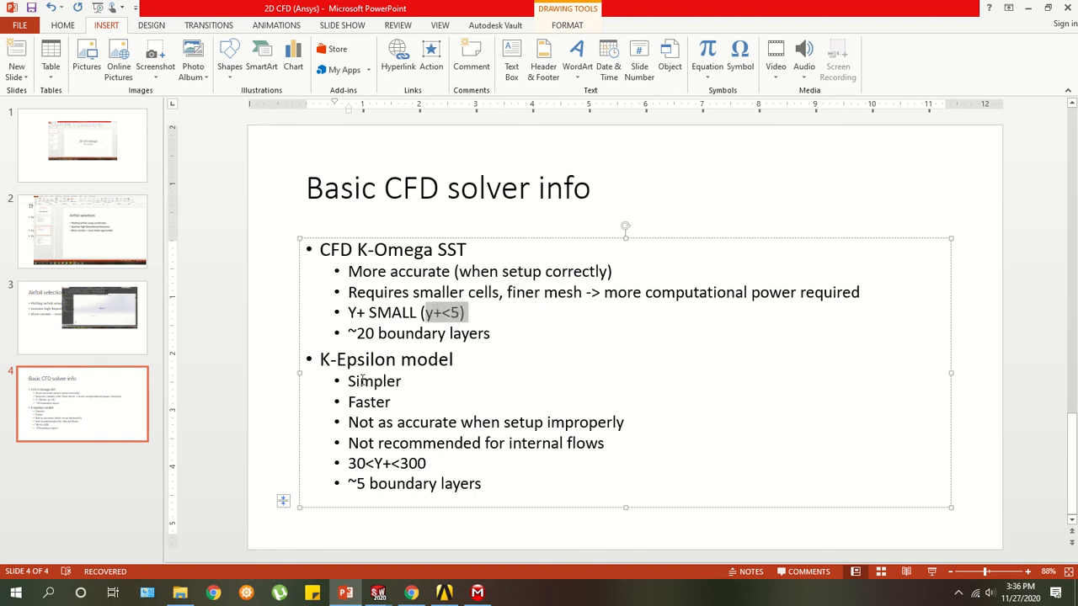
left_click(354, 466)
left_click_drag(381, 464, 420, 466)
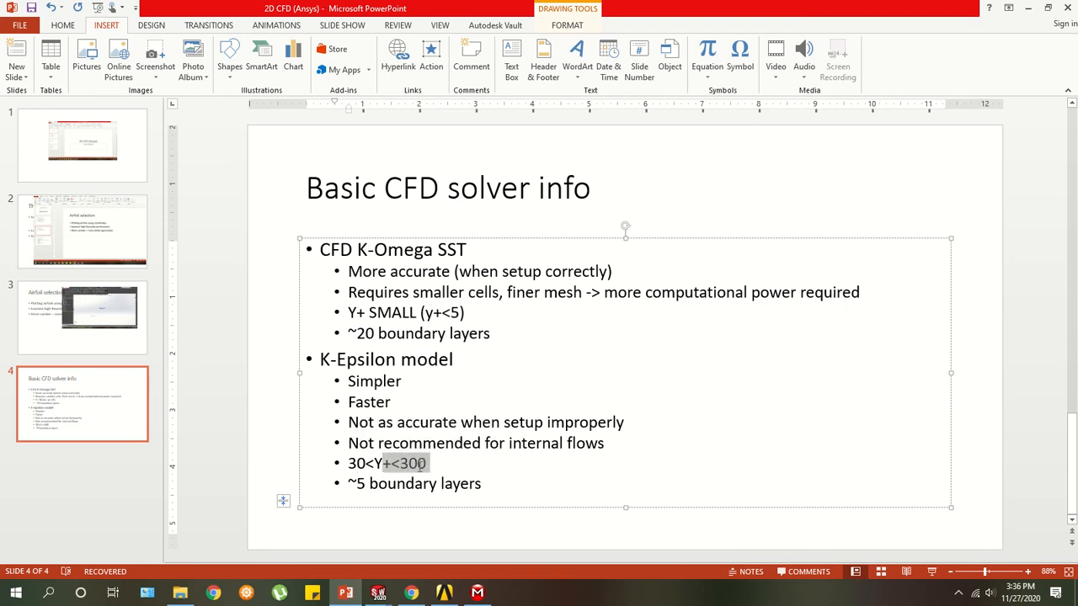
Add the indented sub-bullet "~75 is great" beneath the K-Epsilon Y+ range on the solver info slide.
left_click(465, 466)
key("Return")
key("Tab")
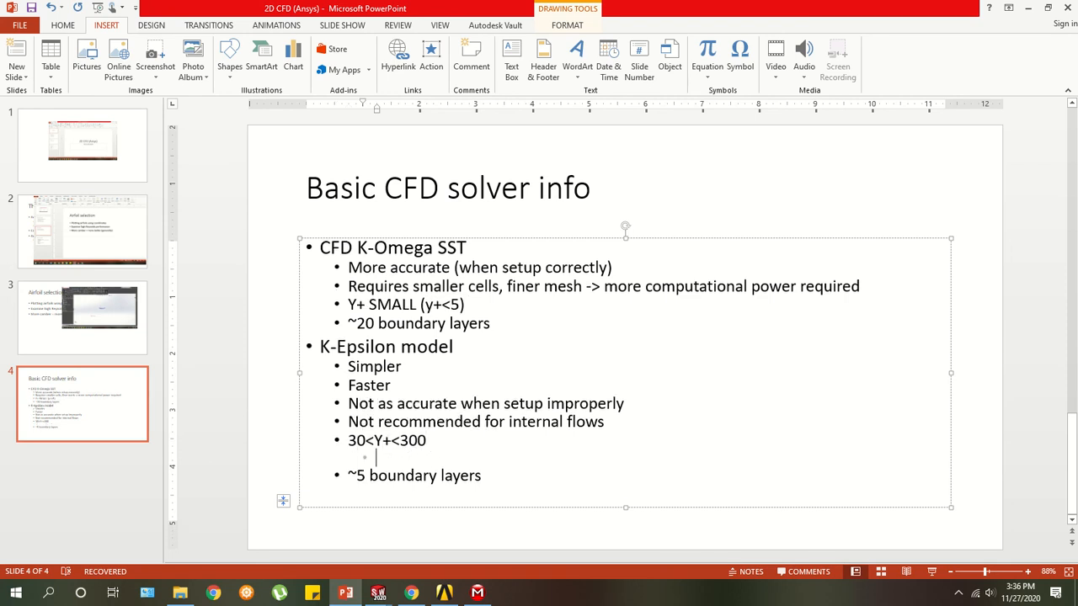
type("~75 is great")
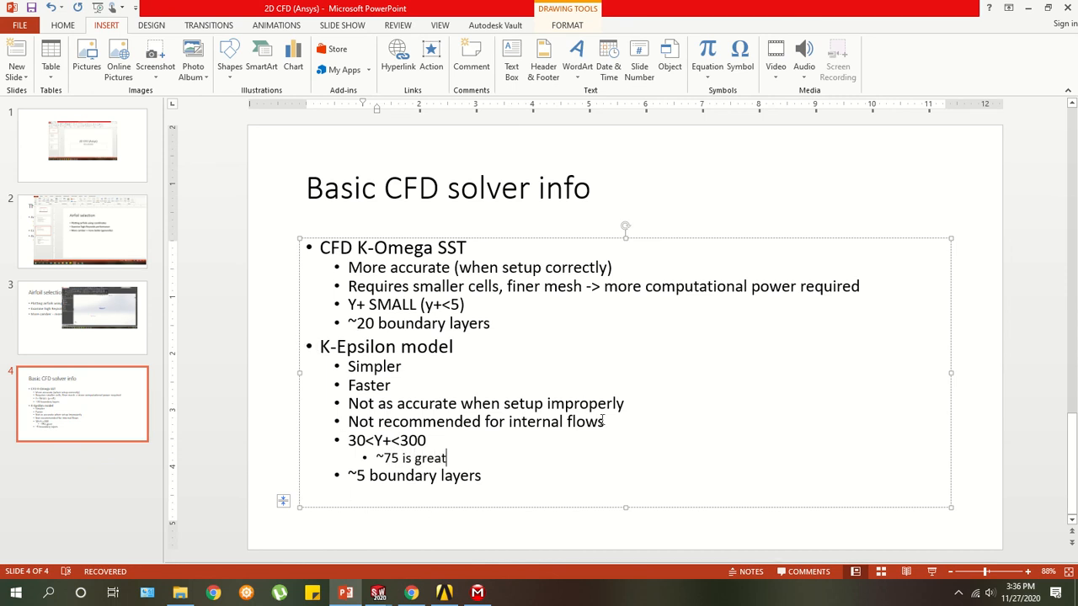
Return to the Y+ calculator in Chrome, accept the site's cookies and compute the wall spacing from the entered conditions.
key("alt+Tab")
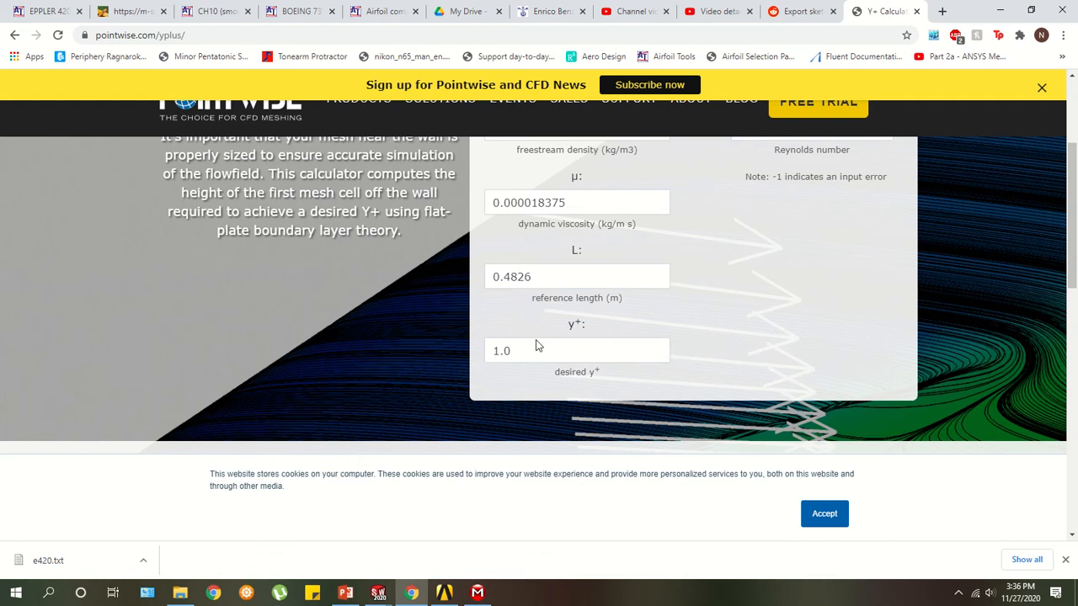
scroll(589, 350, "up", 1)
scroll(666, 357, "up", 1)
scroll(564, 286, "down", 2)
scroll(661, 219, "up", 3)
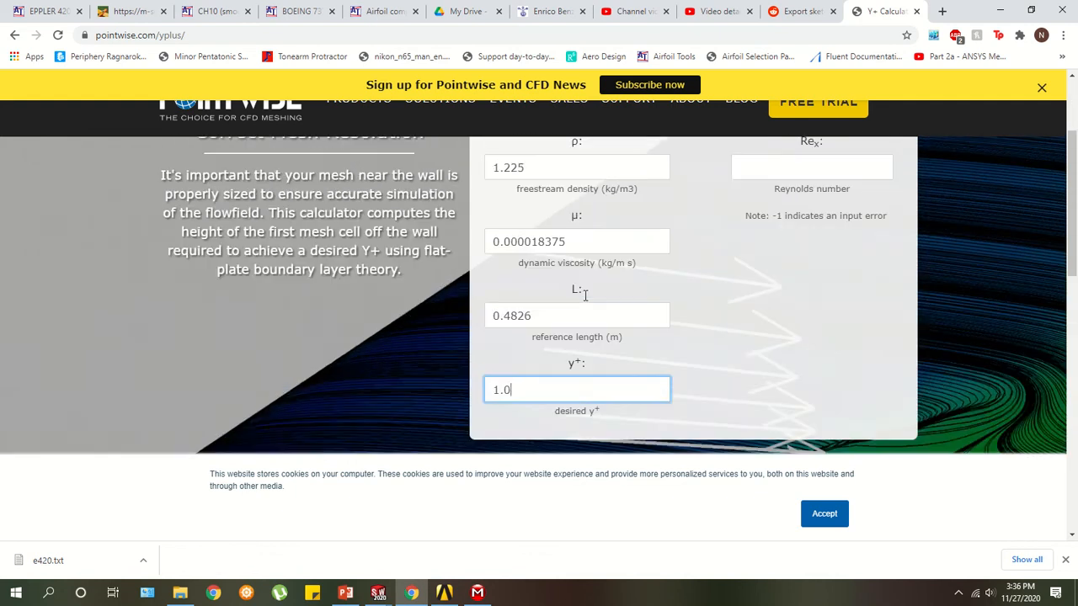
left_click(821, 516)
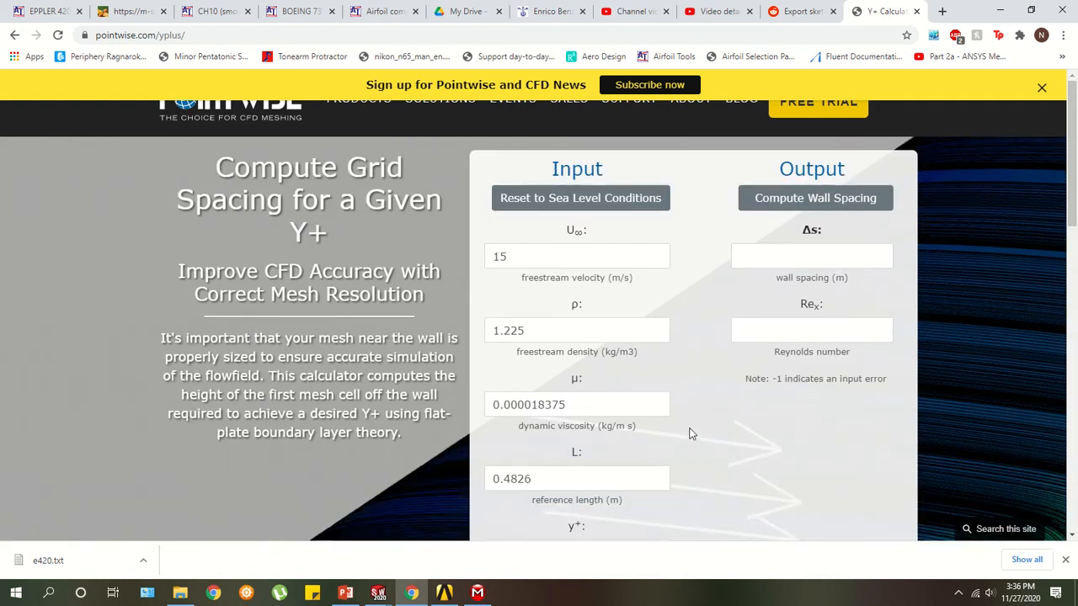
left_click(769, 199)
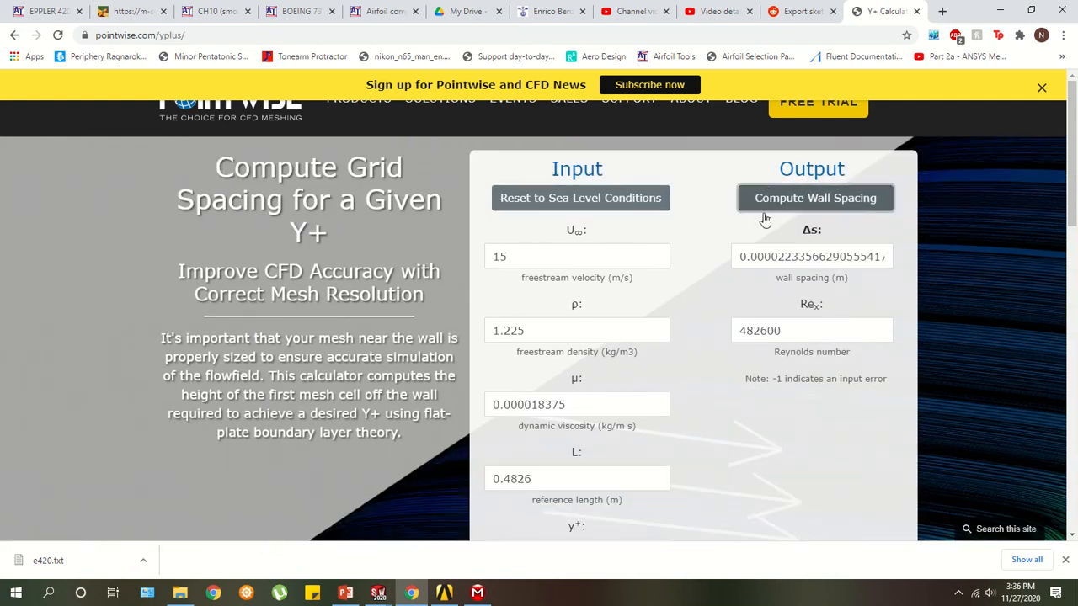
Examine the leading digits of the computed wall spacing and its unit.
left_click_drag(741, 258, 791, 257)
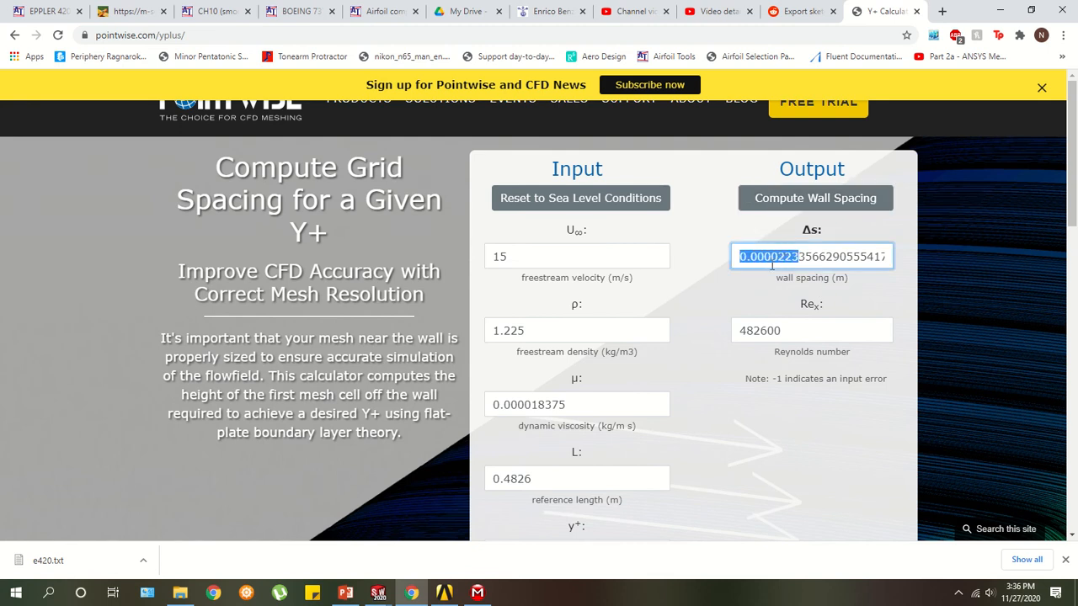
left_click(838, 282)
left_click_drag(852, 281, 831, 282)
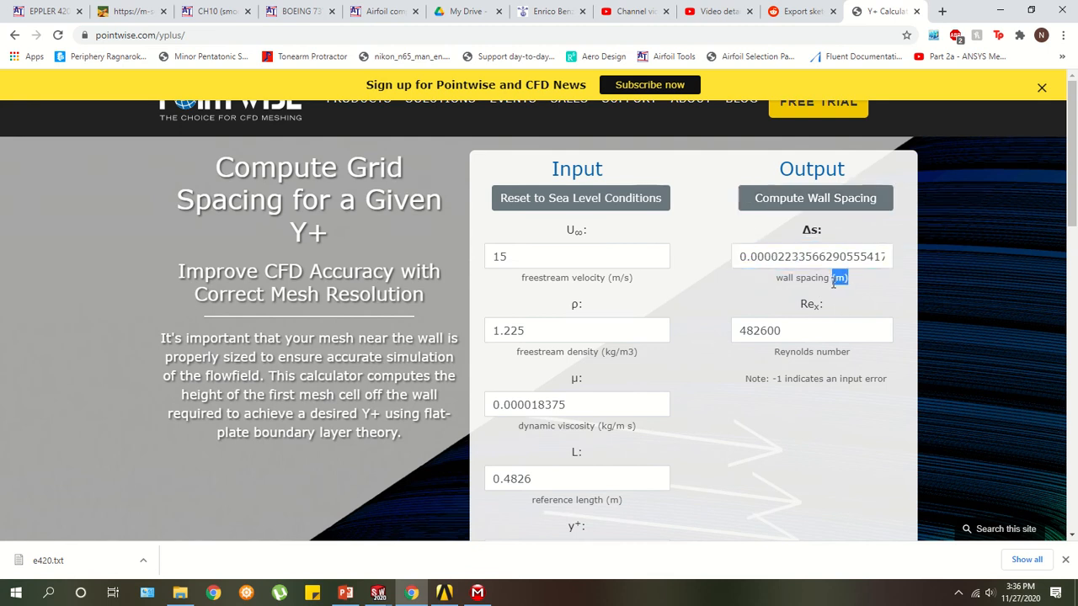
left_click(828, 282)
left_click_drag(753, 262, 793, 265)
left_click(773, 261)
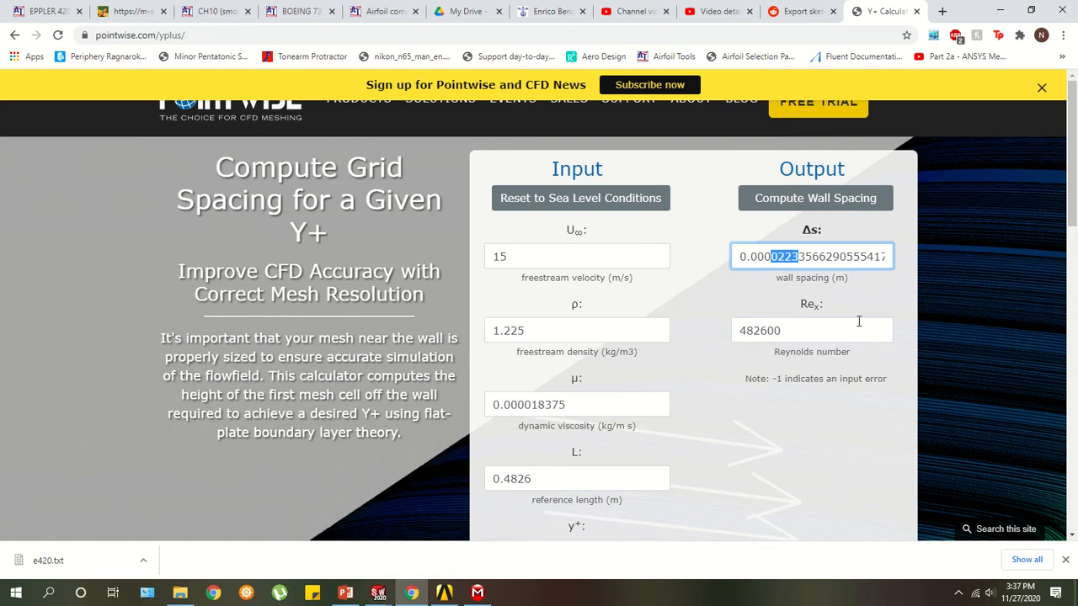
Switch back to ANSYS Meshing and set the inflation's first layer height to 0.02 mm.
key("alt+Tab")
key("alt+Tab")
key("Tab")
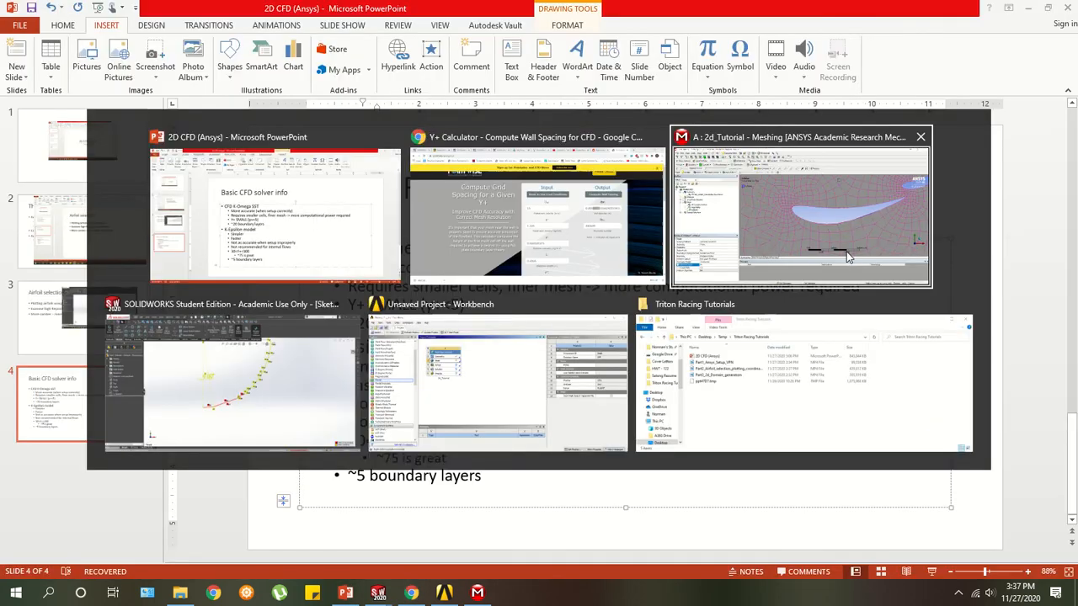
left_click(140, 495)
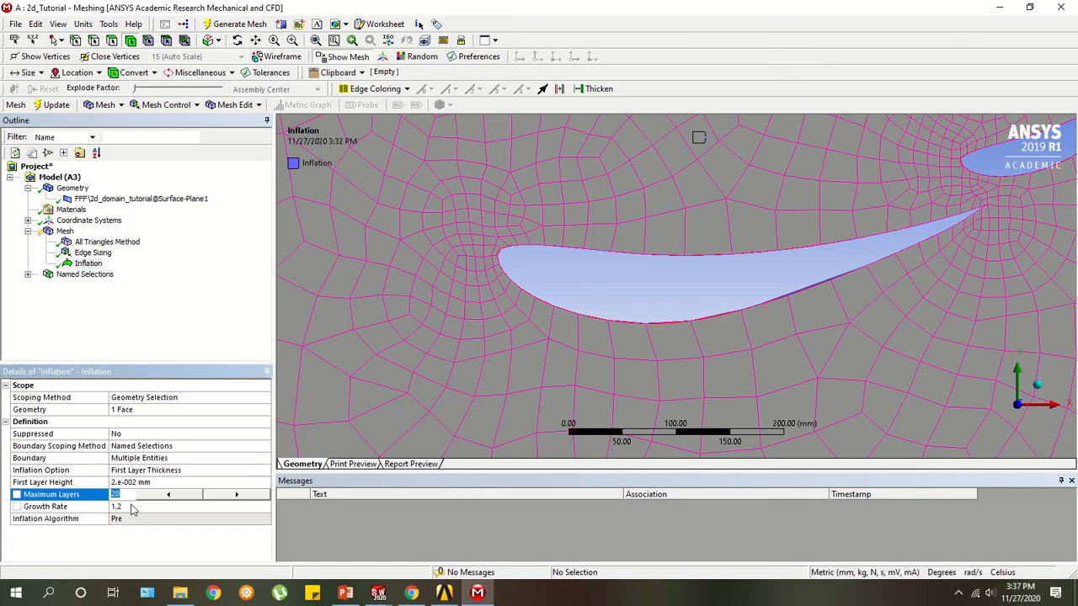
left_click(131, 506)
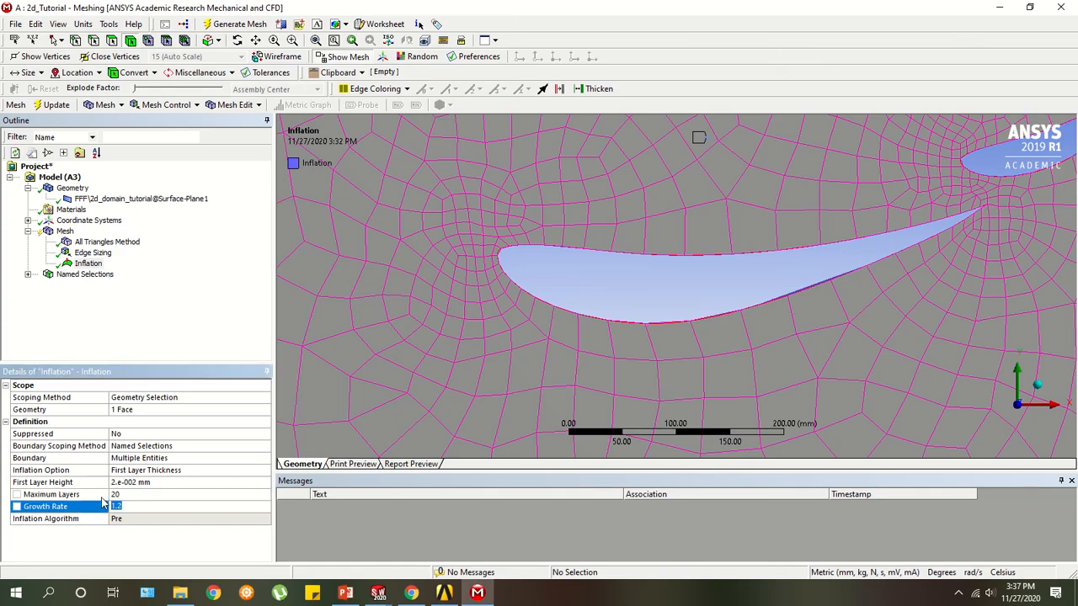
left_click(129, 481)
left_click(139, 481)
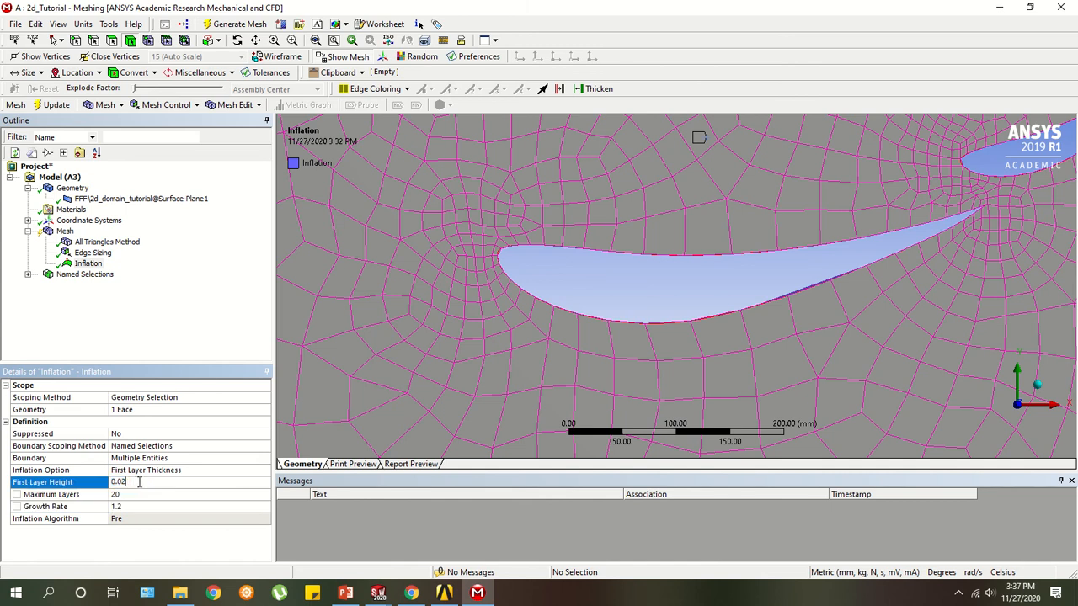
key("Return")
Generate the mesh with the current edge sizing and inflation settings and check it around the main airfoil.
right_click(66, 231)
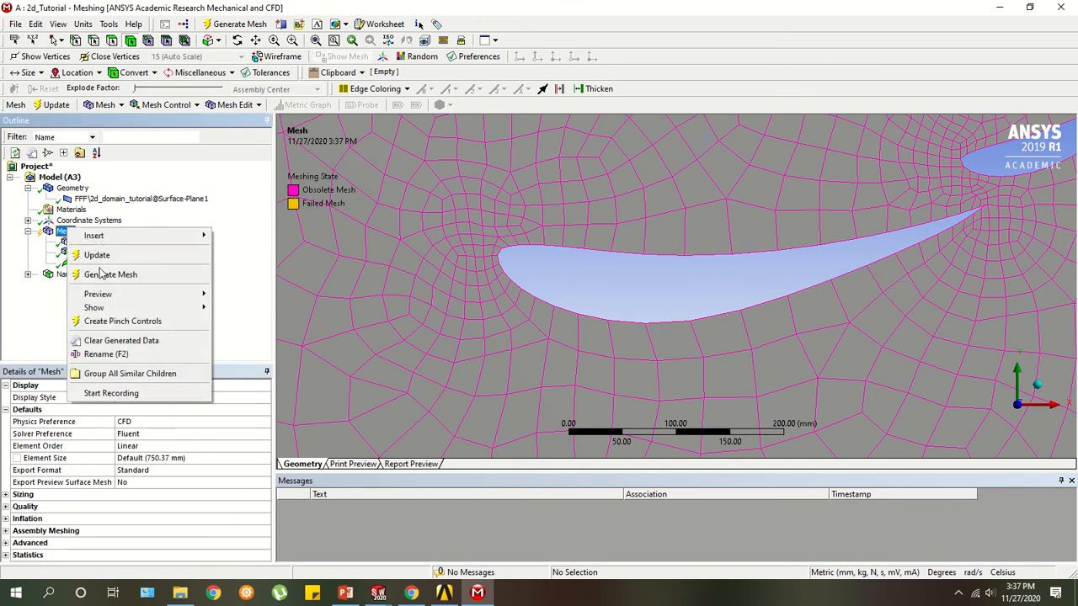
left_click(102, 273)
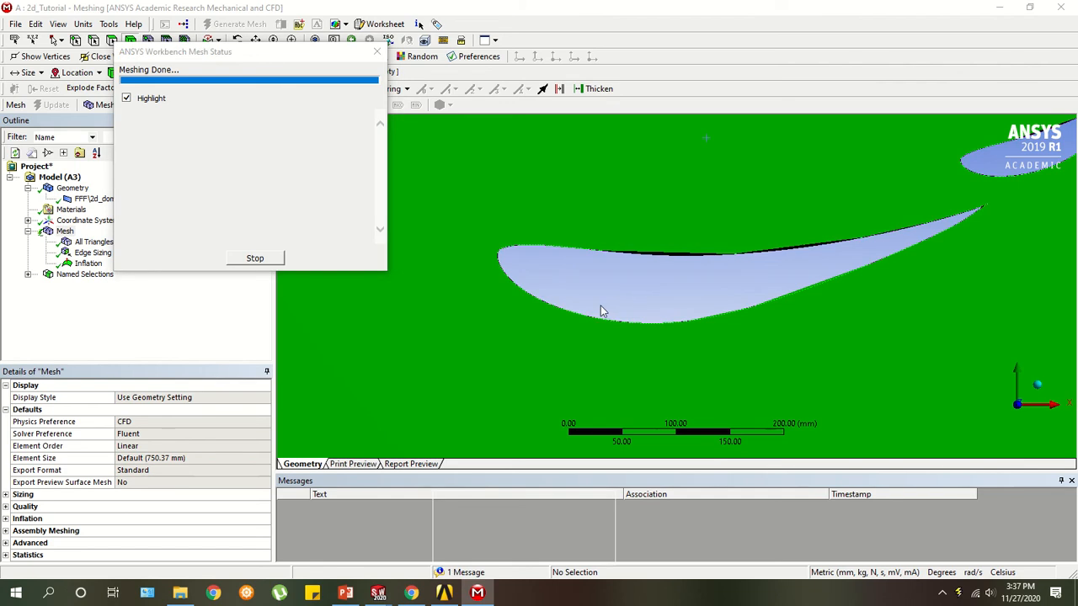
scroll(642, 305, "up", 3)
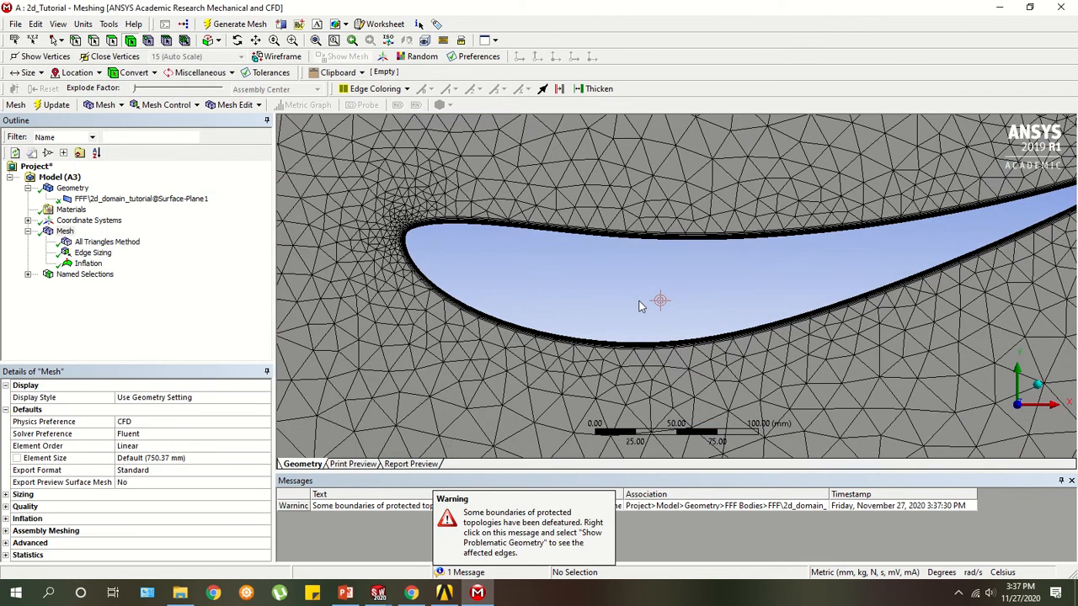
scroll(641, 303, "down", 4)
scroll(823, 272, "up", 4)
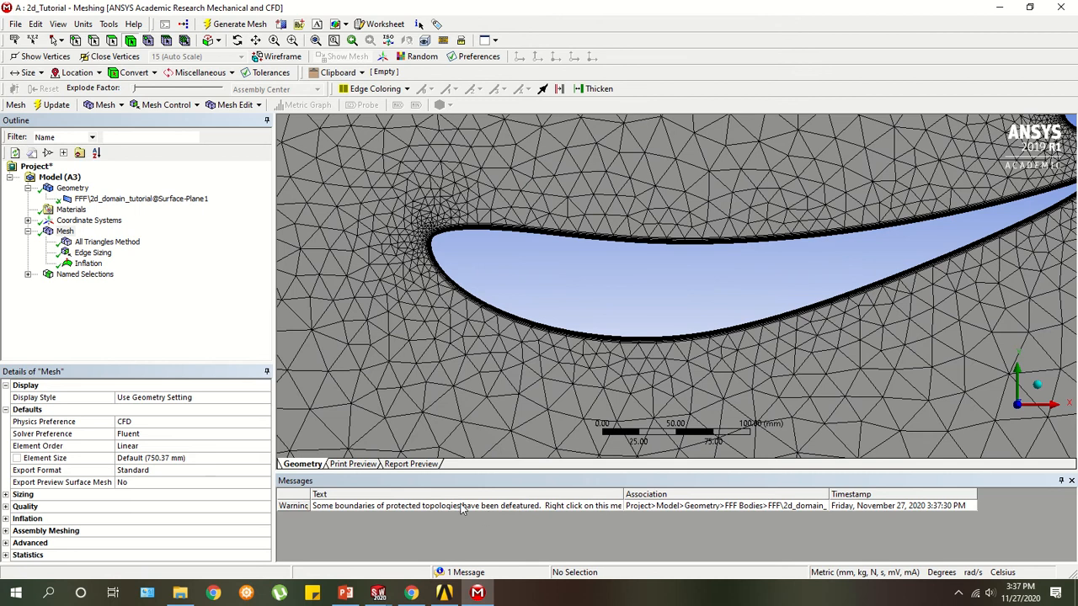
Examine the inflation layers at the main airfoil's trailing edge and in the gap below the flap.
left_click(487, 506)
scroll(532, 318, "down", 3)
scroll(536, 319, "down", 5)
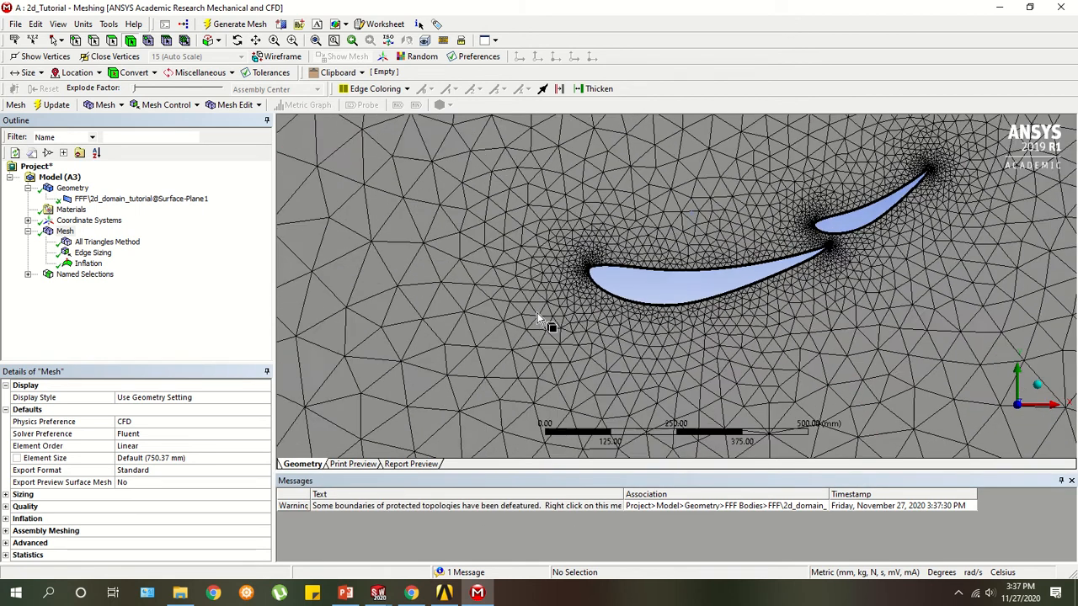
middle_click_drag(780, 232, 603, 256, "ctrl")
scroll(599, 257, "up", 5)
middle_click_drag(459, 202, 588, 257, "ctrl")
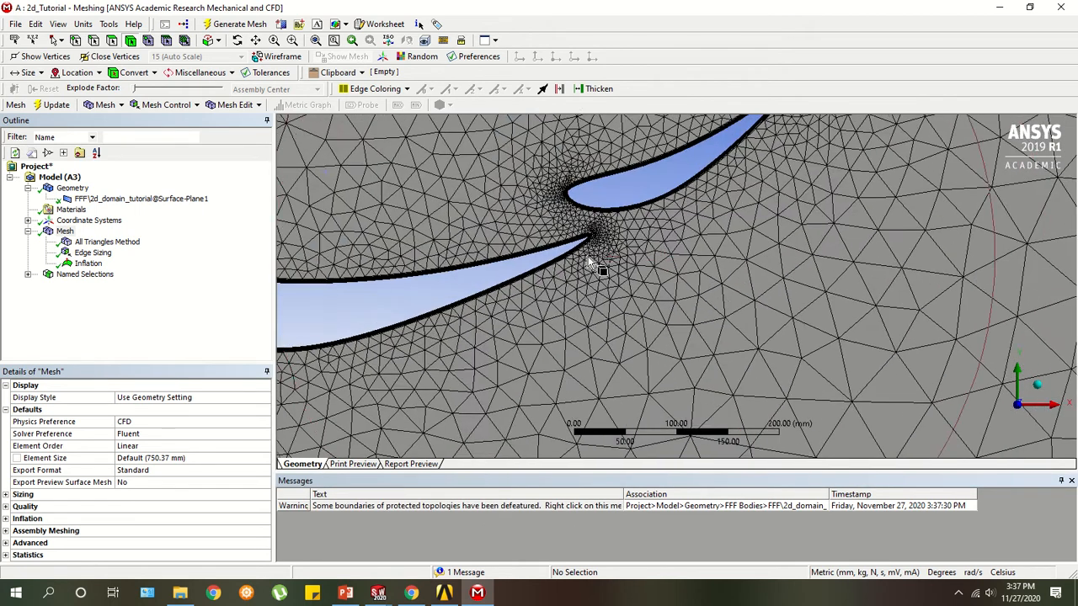
scroll(588, 257, "up", 3)
middle_click_drag(518, 195, 686, 296, "ctrl")
scroll(707, 305, "up", 5)
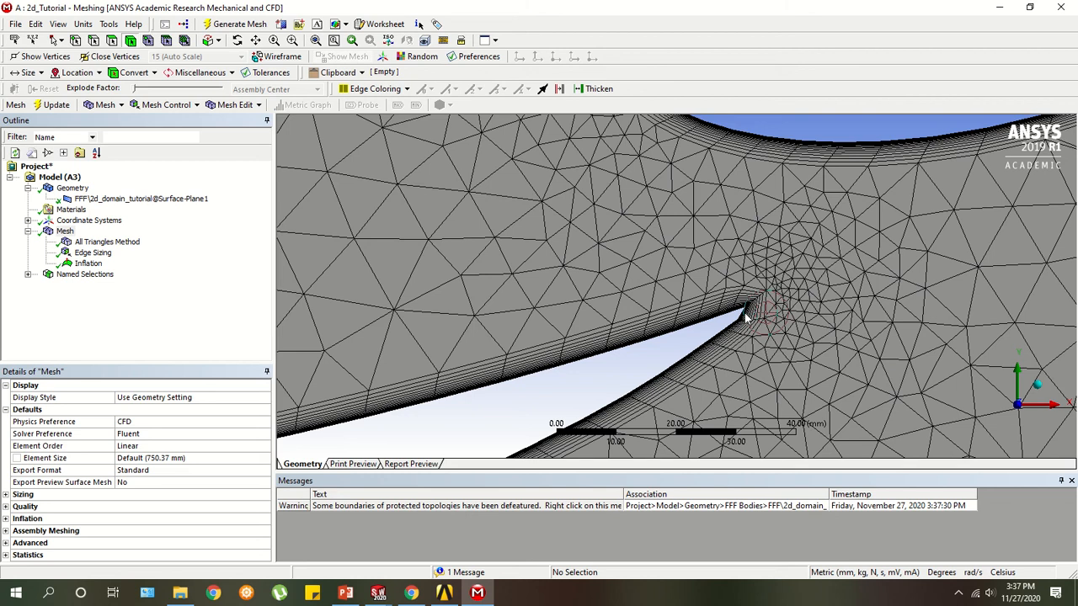
left_click(71, 233)
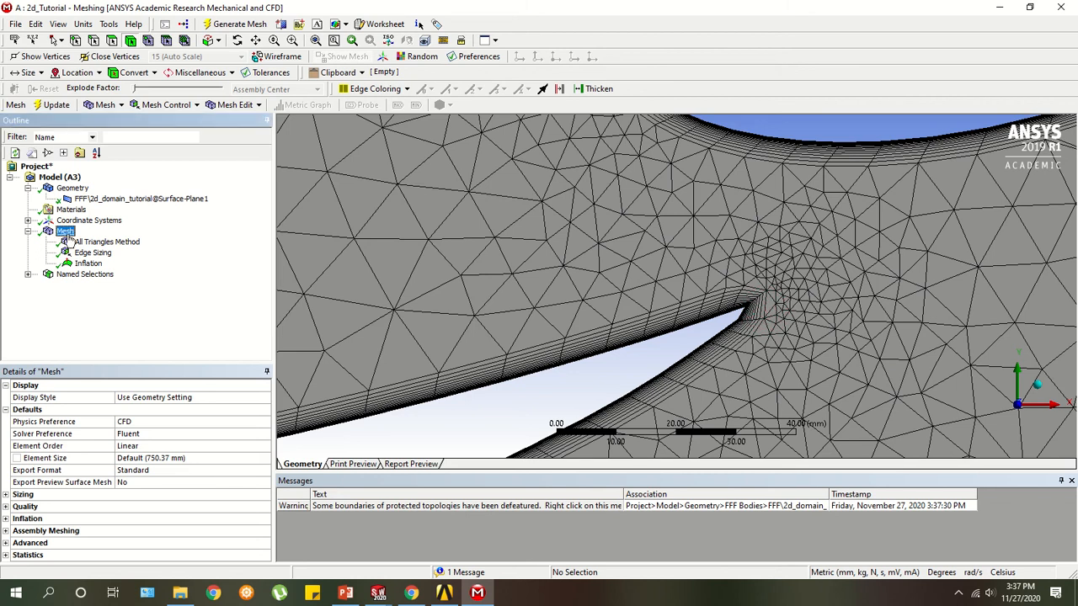
left_click(69, 198)
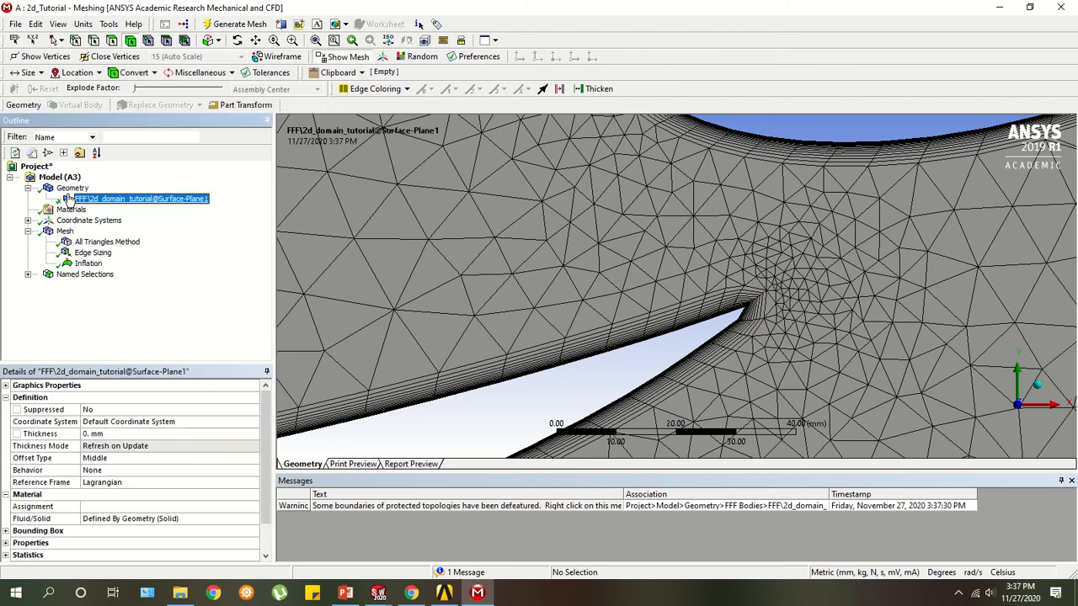
left_click(67, 190)
right_click(68, 192)
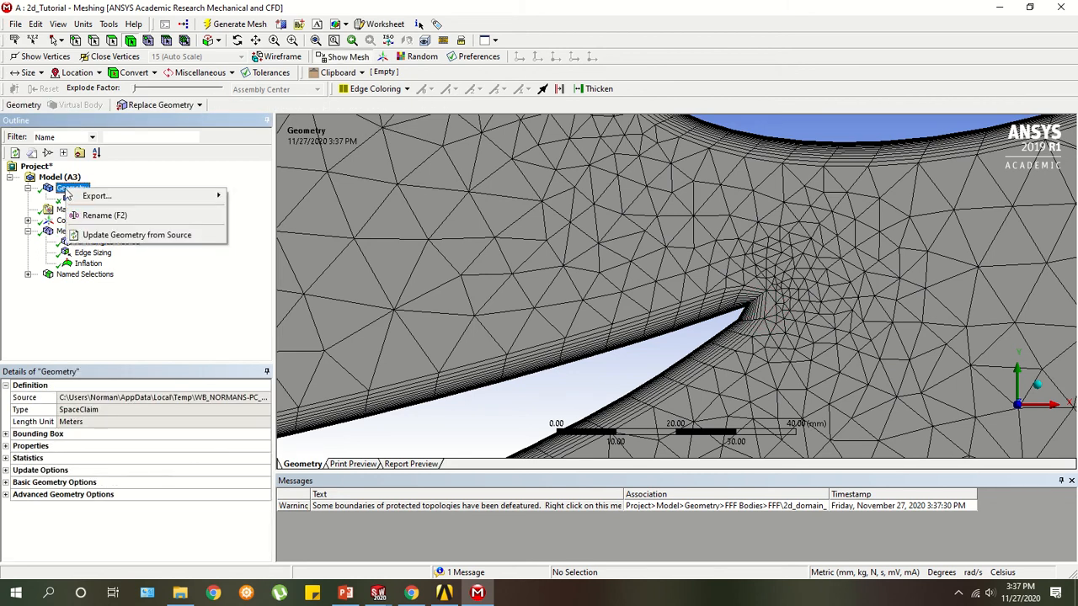
left_click(60, 195)
left_click(71, 199)
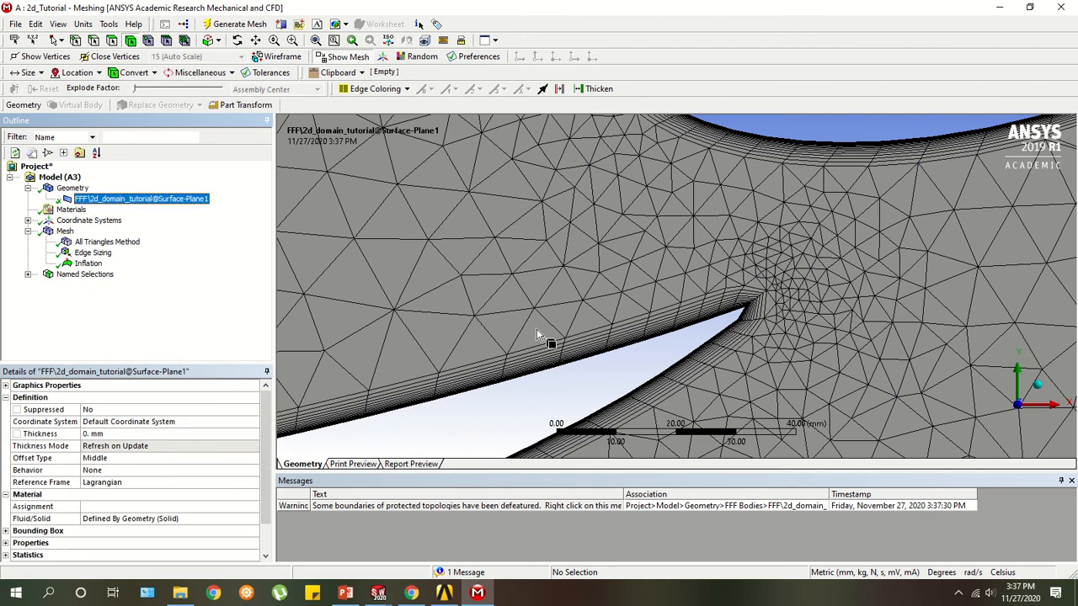
left_click(65, 231)
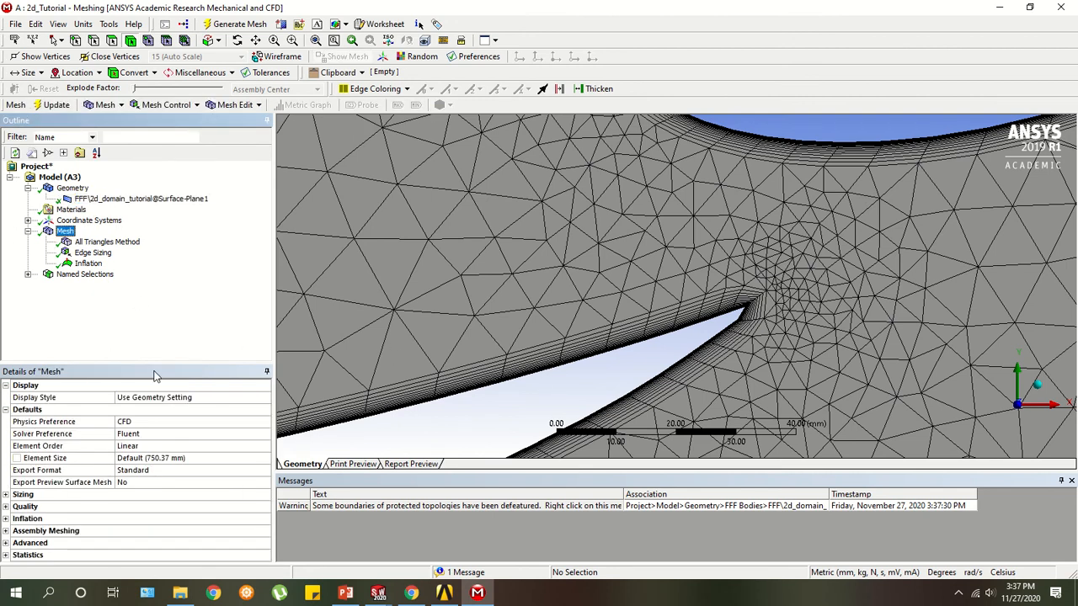
Switch to SOLIDWORKS, exit the open polygon sketch and close Part2.
key("alt+Tab")
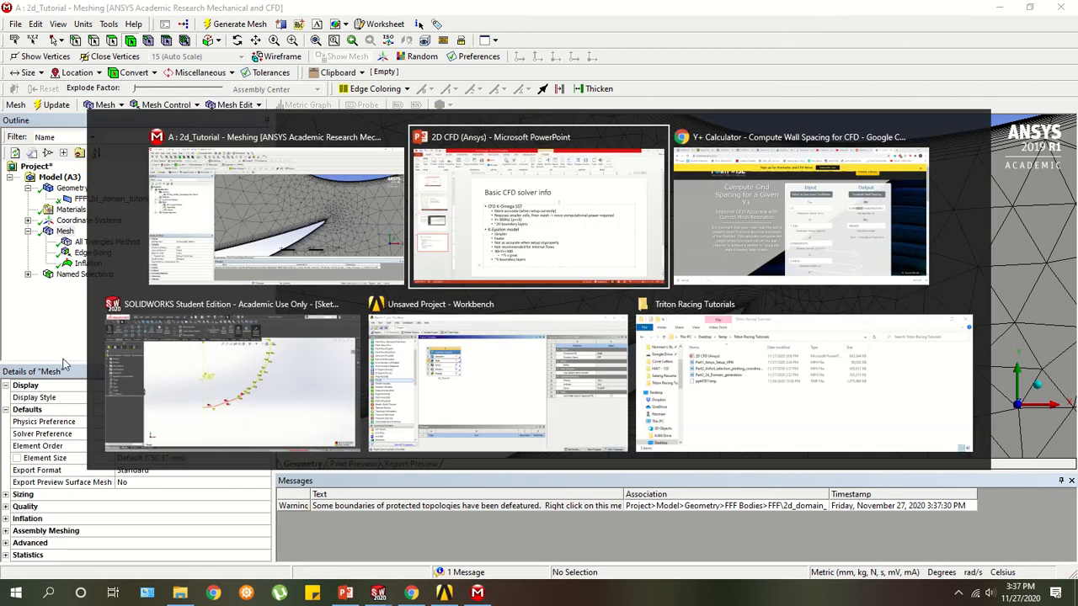
left_click(197, 430)
key("w")
left_click(311, 345)
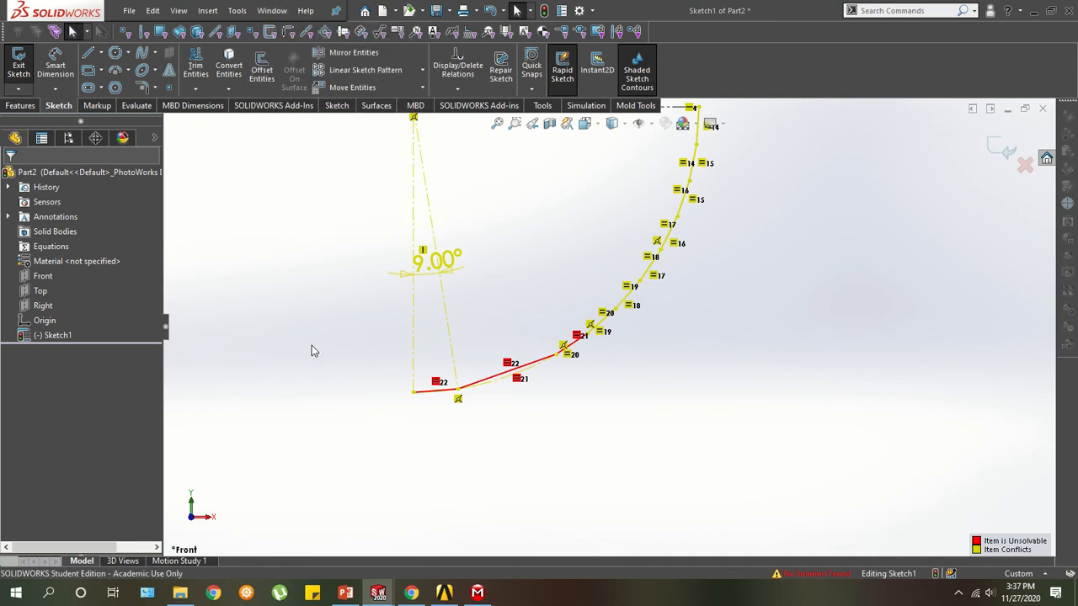
left_click(13, 72)
left_click(369, 326)
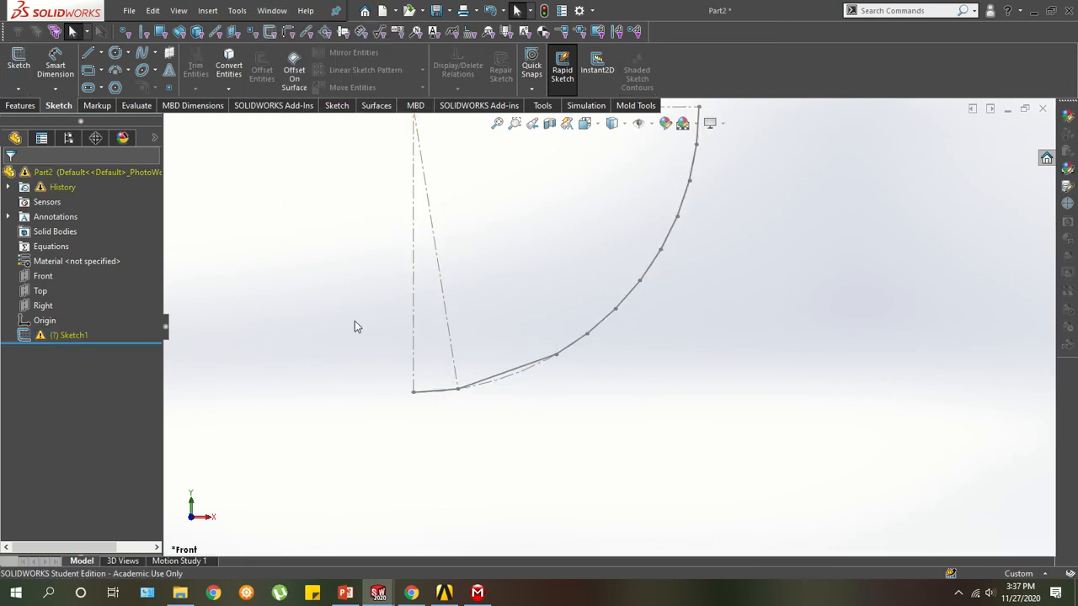
key("ctrl+w")
left_click(526, 305)
Inspect the shape of the main airfoil's trailing edge in the 2d_domain_tutorial part.
scroll(377, 390, "down", 2)
scroll(505, 316, "down", 5)
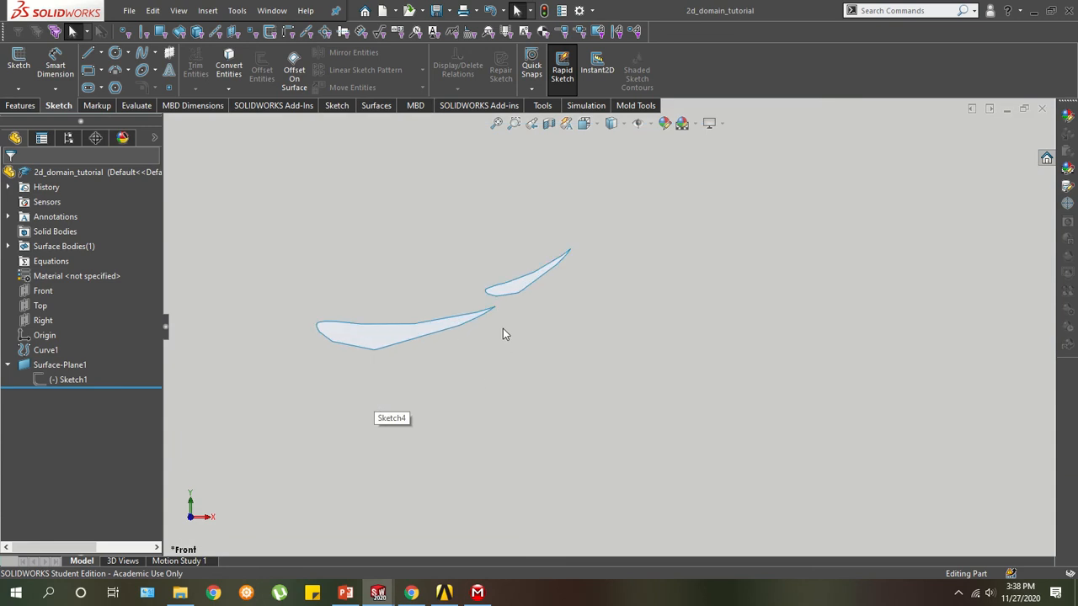
scroll(516, 299, "down", 3)
scroll(539, 252, "down", 3)
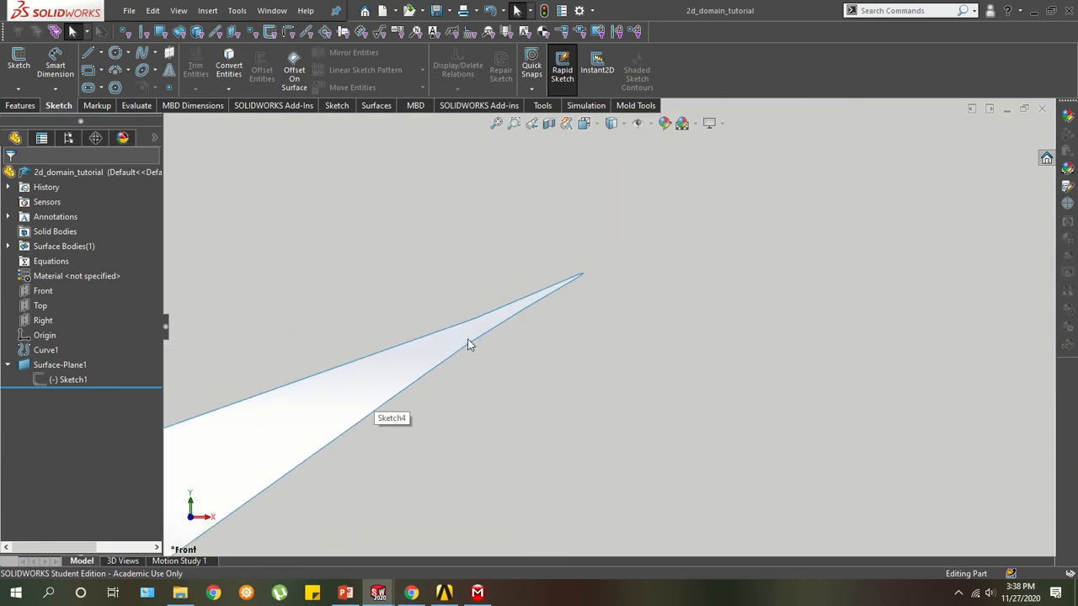
Return to ANSYS Meshing and set the global mesh element size to 100 mm.
key("alt+Tab")
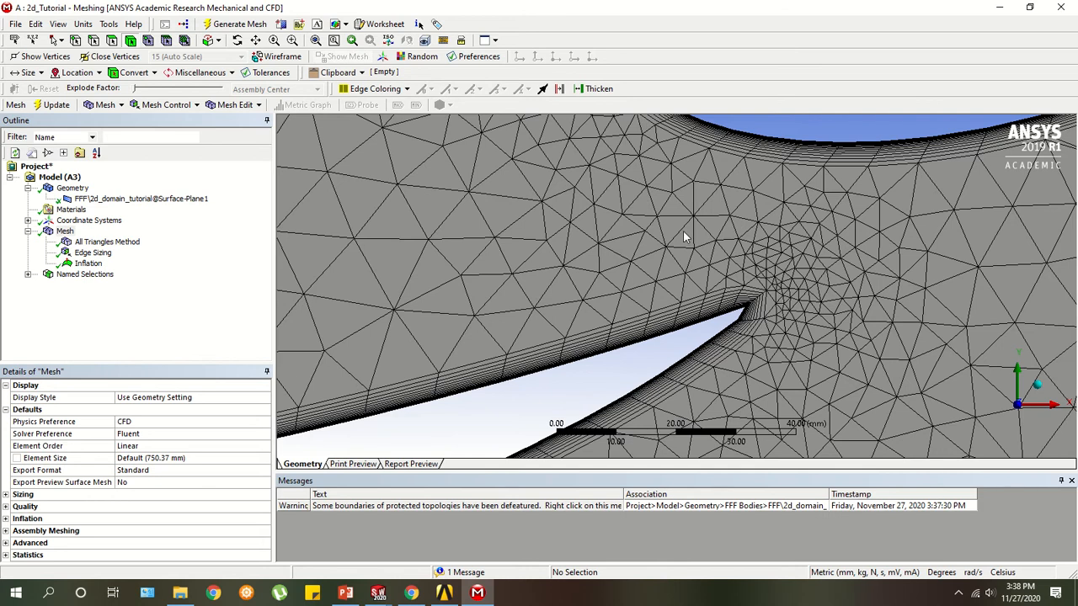
scroll(687, 347, "up", 3)
scroll(687, 346, "down", 10)
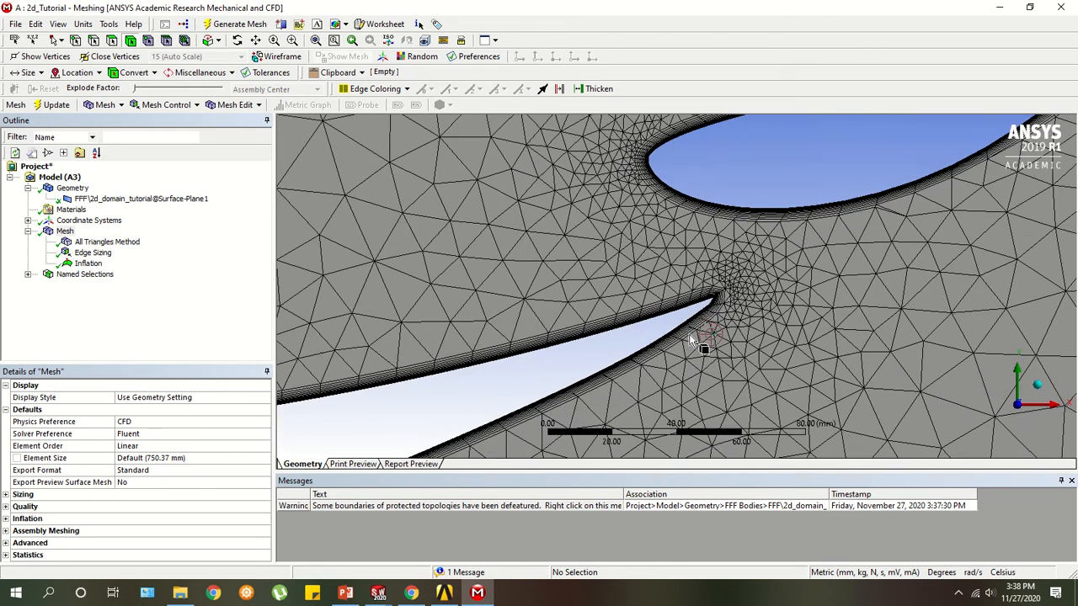
scroll(704, 312, "down", 3)
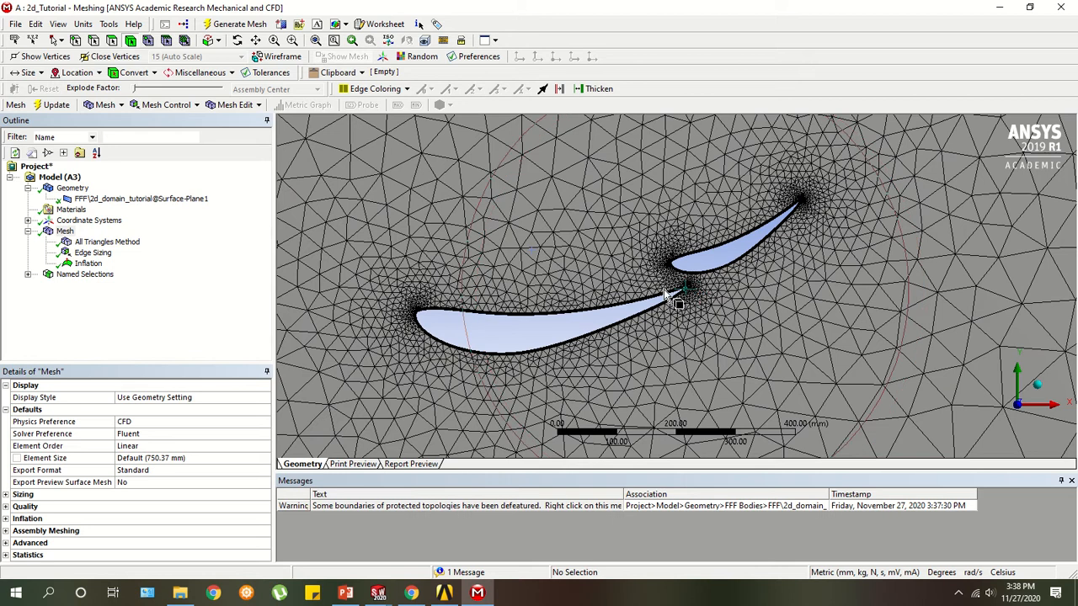
left_click(64, 232)
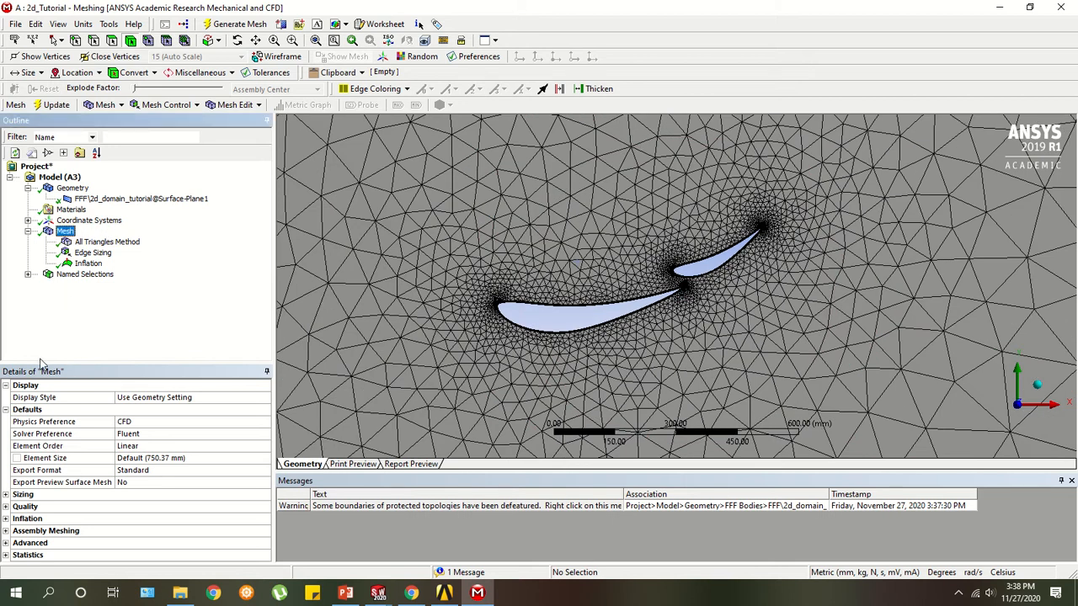
left_click(171, 458)
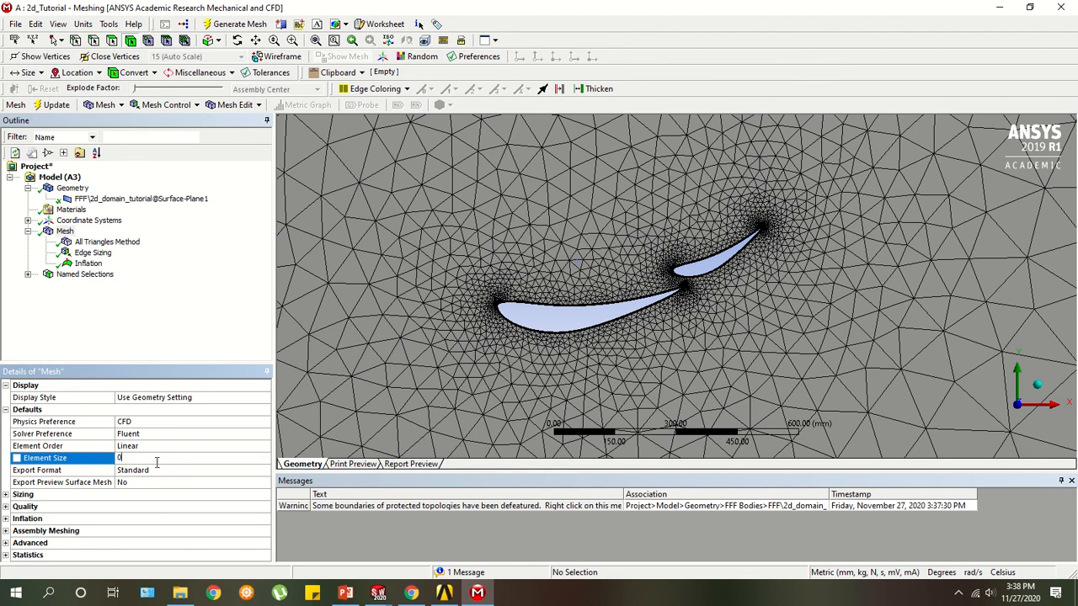
key("Return")
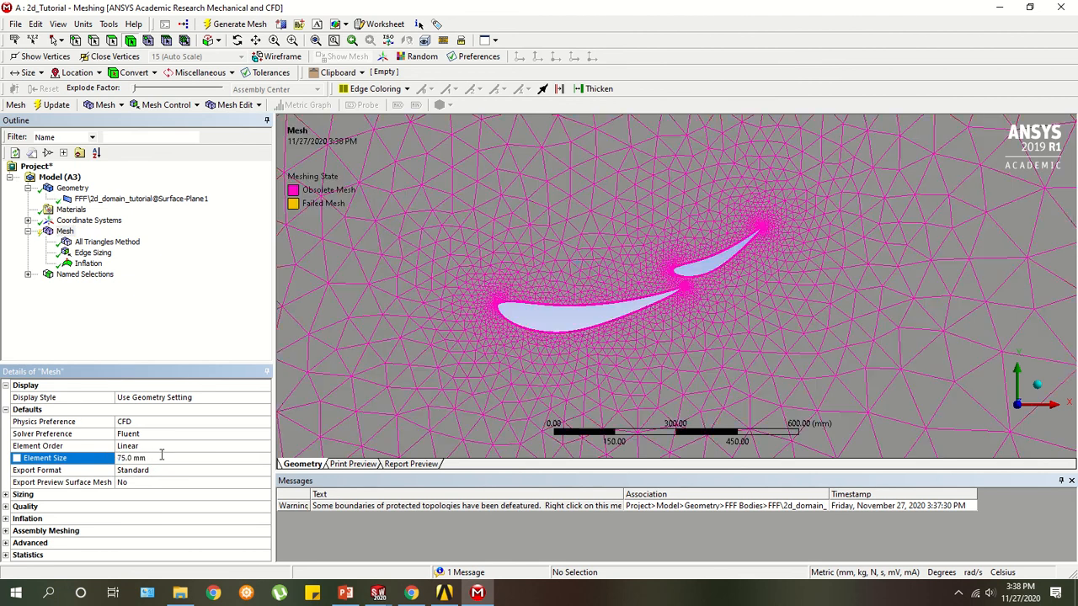
left_click(171, 457)
type("100")
left_click(150, 337)
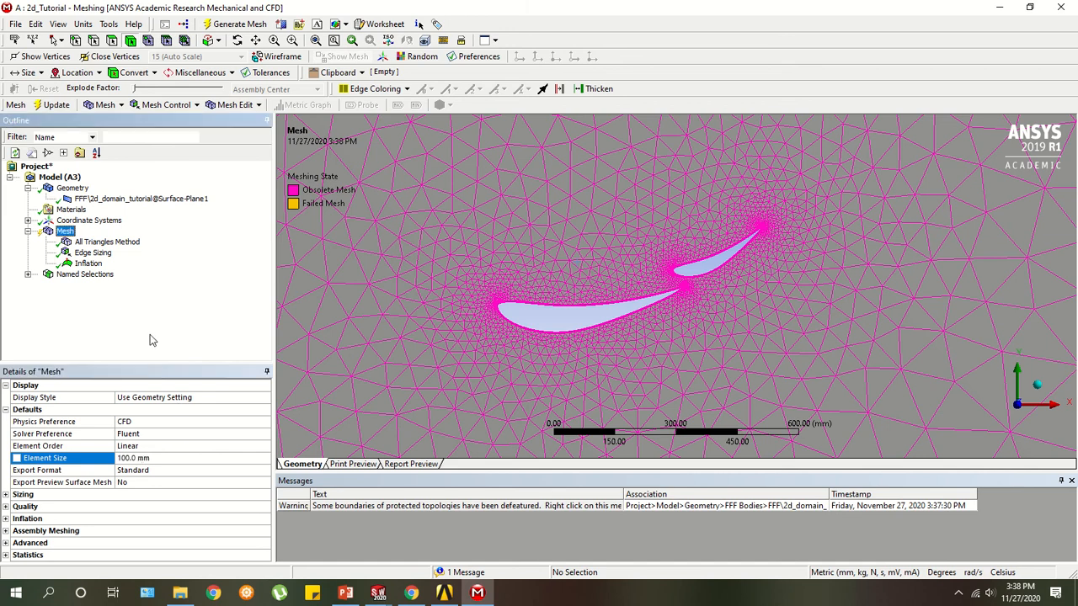
Turn off Capture Curvature in the global mesh sizing settings.
left_click(6, 494)
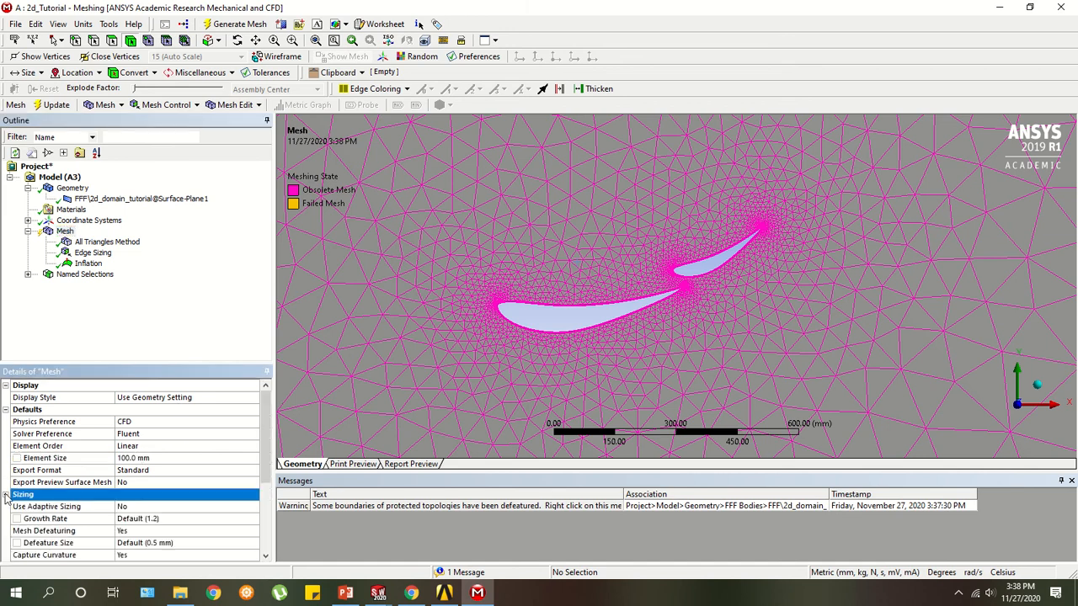
scroll(7, 500, "down", 2)
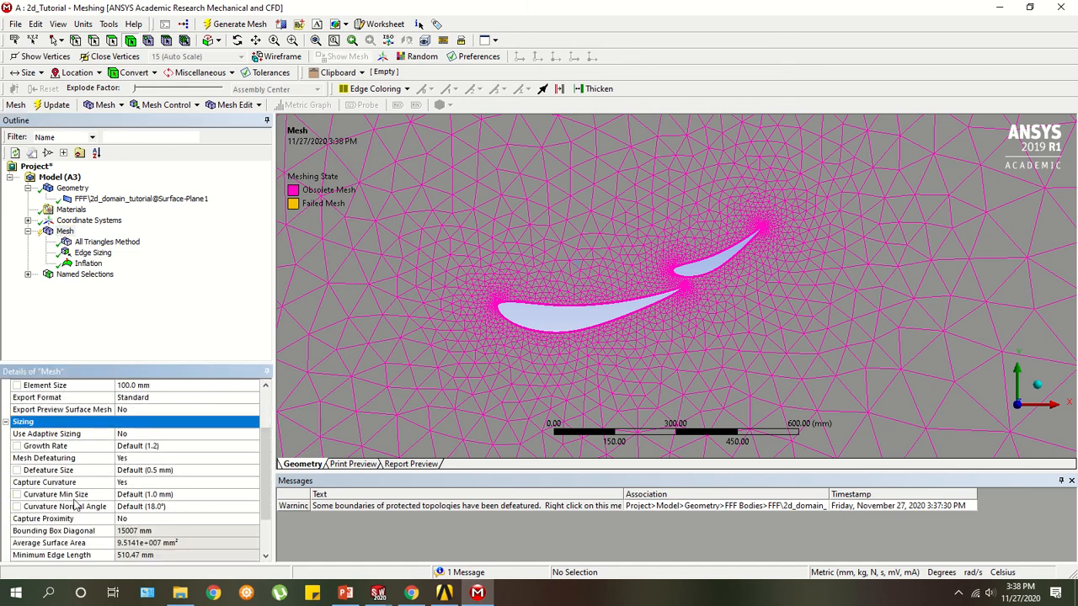
left_click(101, 482)
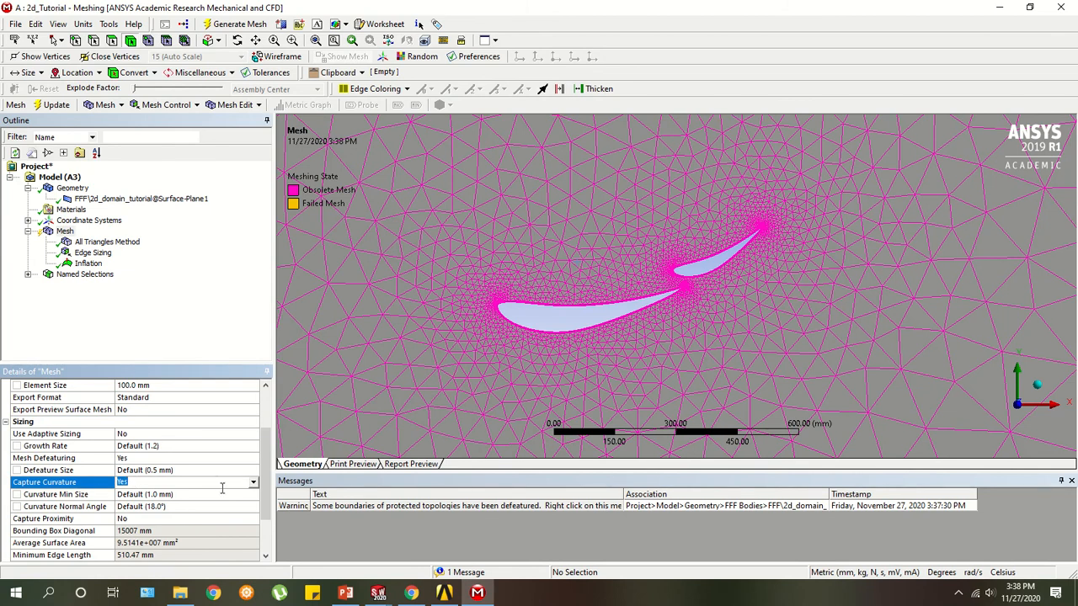
left_click(252, 483)
left_click(221, 504)
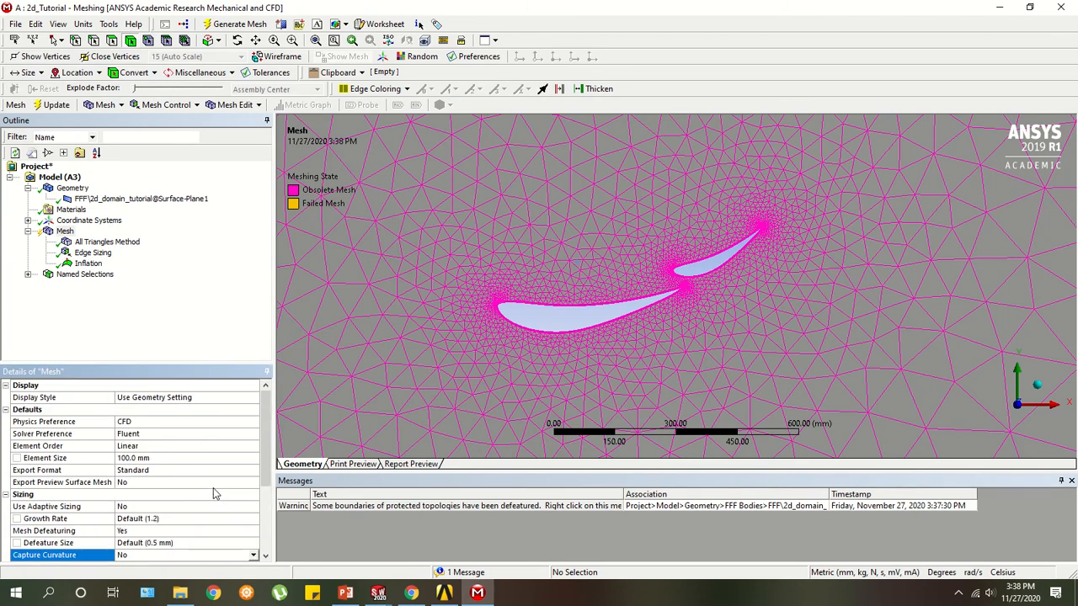
Turn off Mesh Defeaturing in the global mesh sizing settings.
scroll(126, 503, "down", 3)
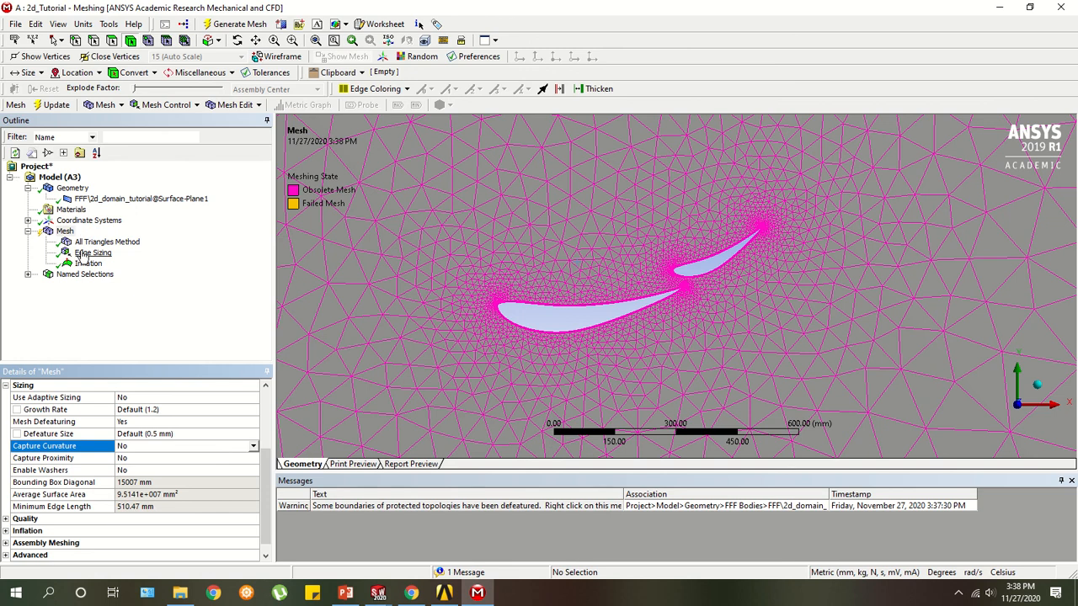
left_click(73, 420)
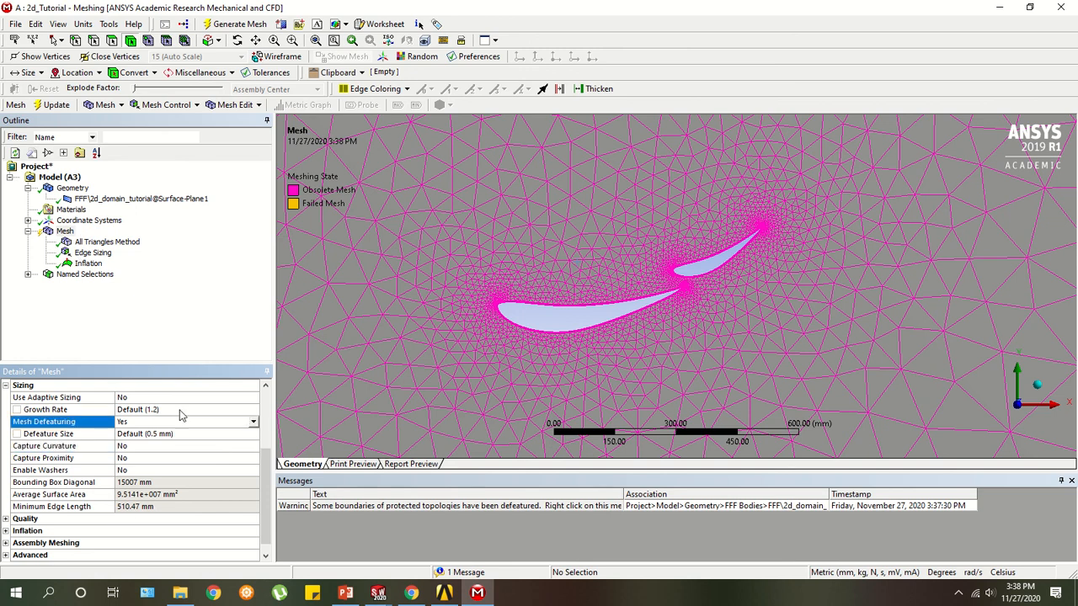
left_click(179, 409)
left_click(184, 419)
left_click(255, 413)
left_click(255, 420)
left_click(254, 422)
left_click(236, 434)
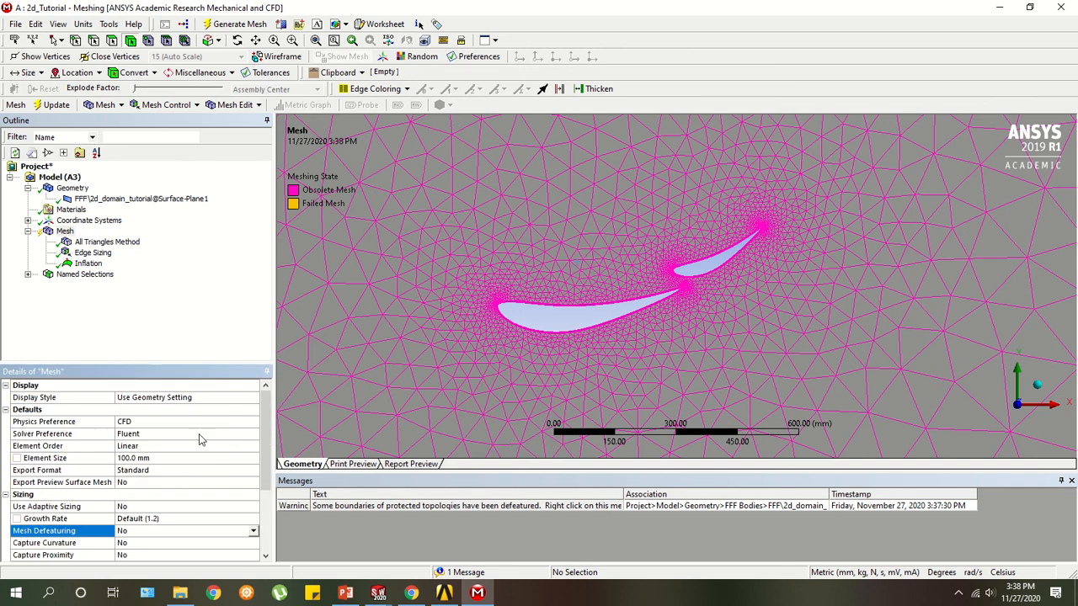
Regenerate the mesh of the 2D domain with the updated global sizing settings.
left_click(88, 220)
left_click(65, 232)
left_click(112, 280)
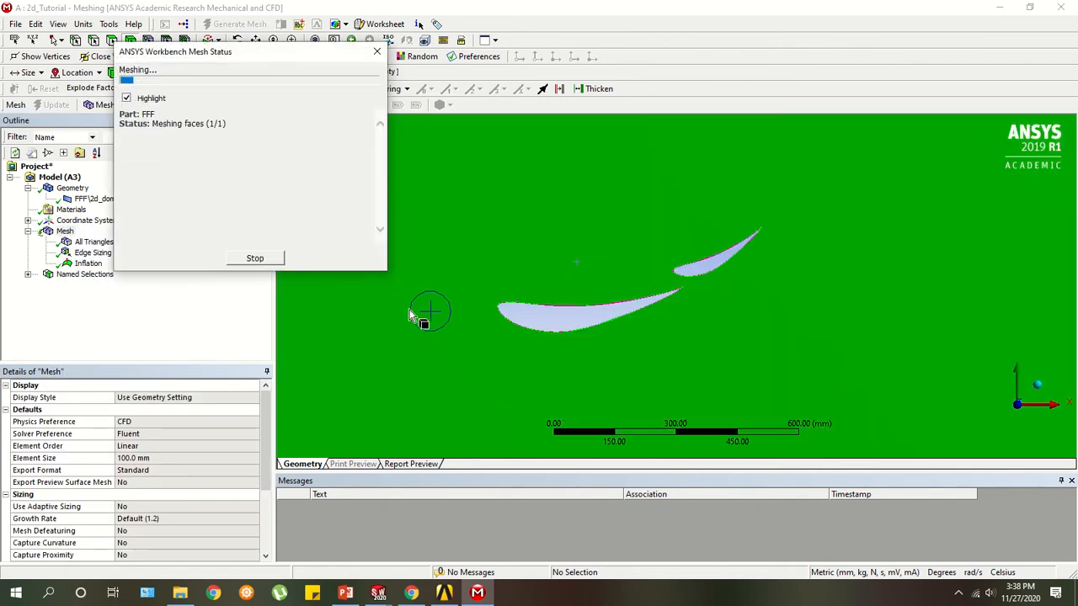
scroll(222, 454, "down", 3)
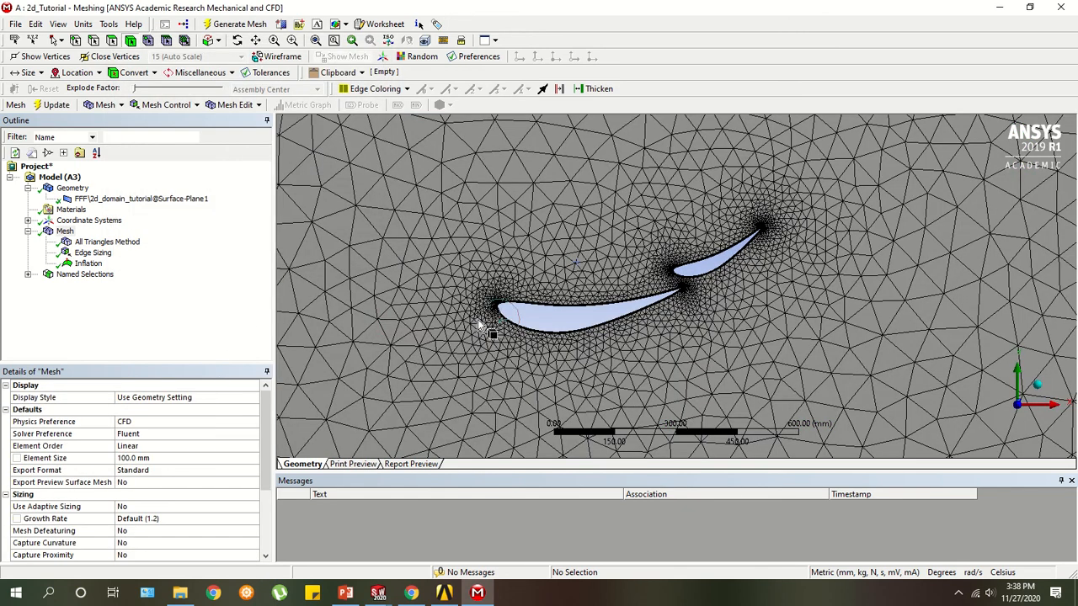
right_click(66, 238)
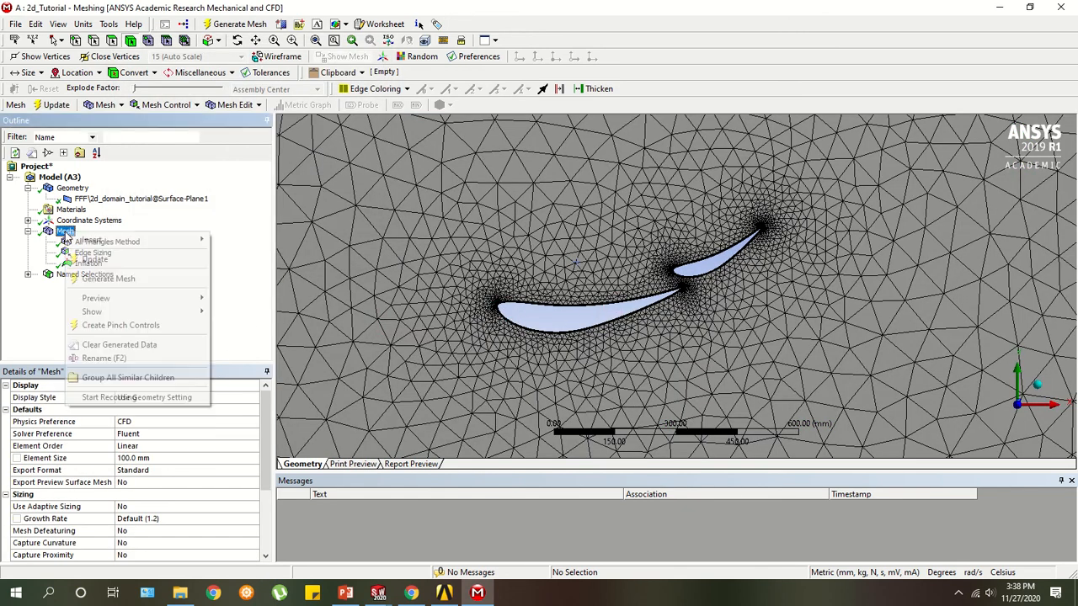
left_click(572, 320)
Examine the mesh density across the whole rectangular domain and around the two airfoil elements.
scroll(589, 319, "down", 10)
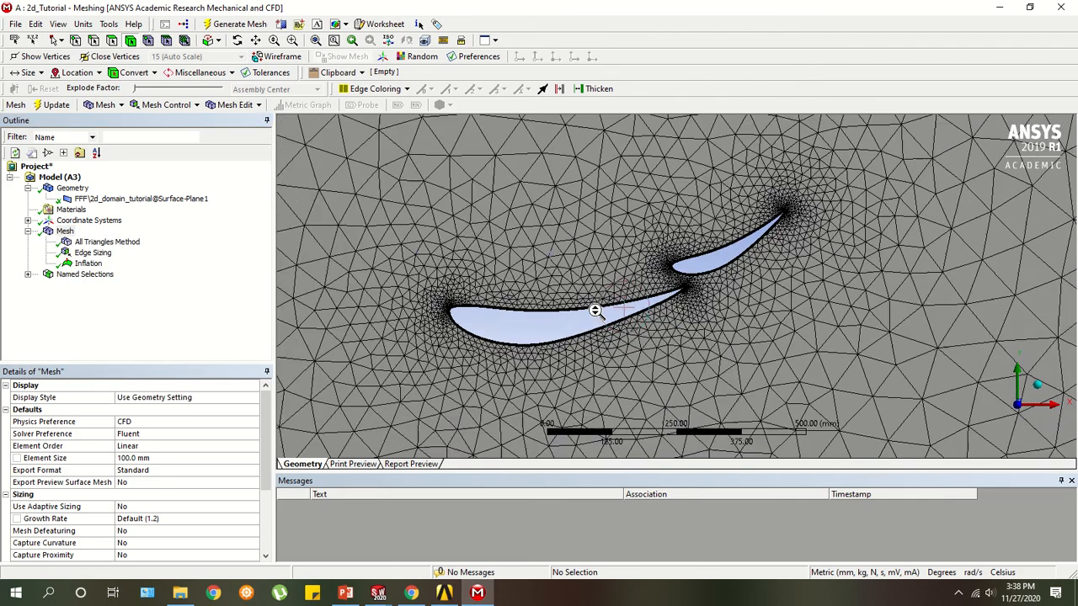
scroll(705, 324, "down", 5)
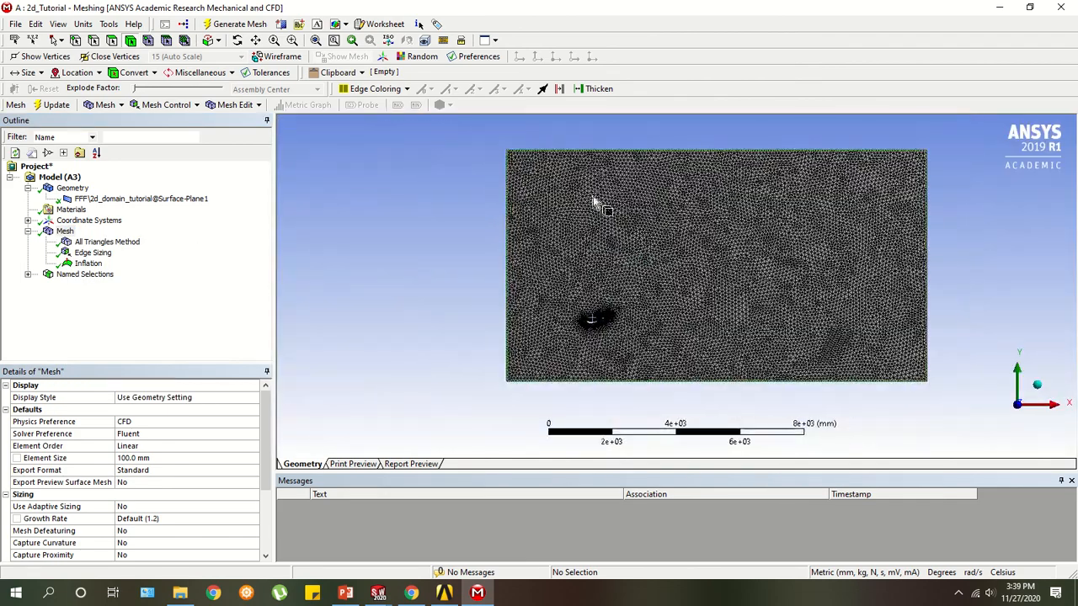
scroll(589, 333, "up", 3)
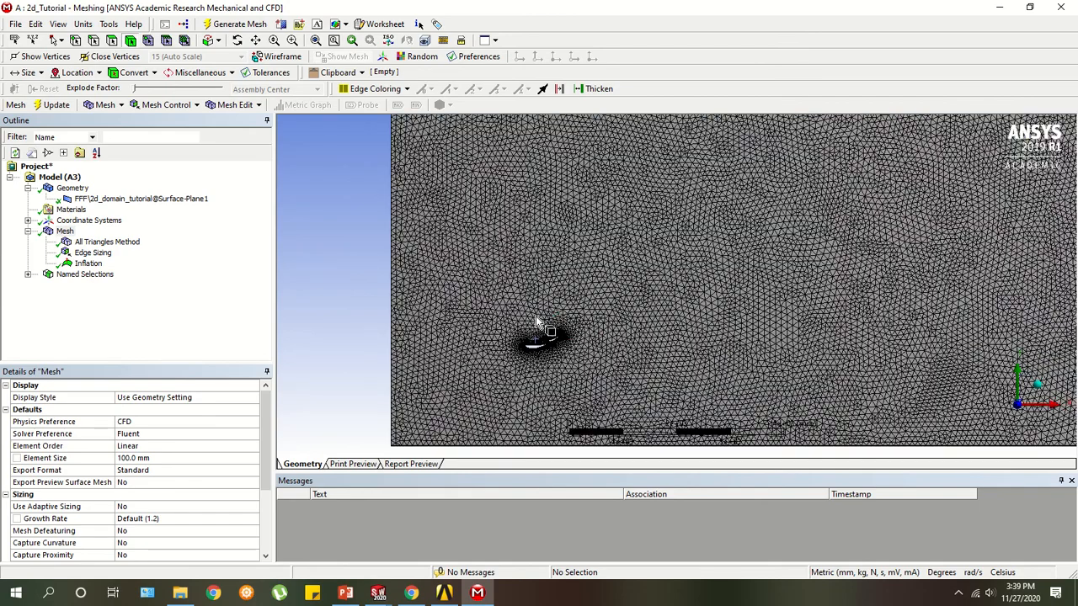
middle_click_drag(515, 347, 577, 321, "ctrl")
scroll(684, 242, "up", 5)
scroll(595, 244, "up", 5)
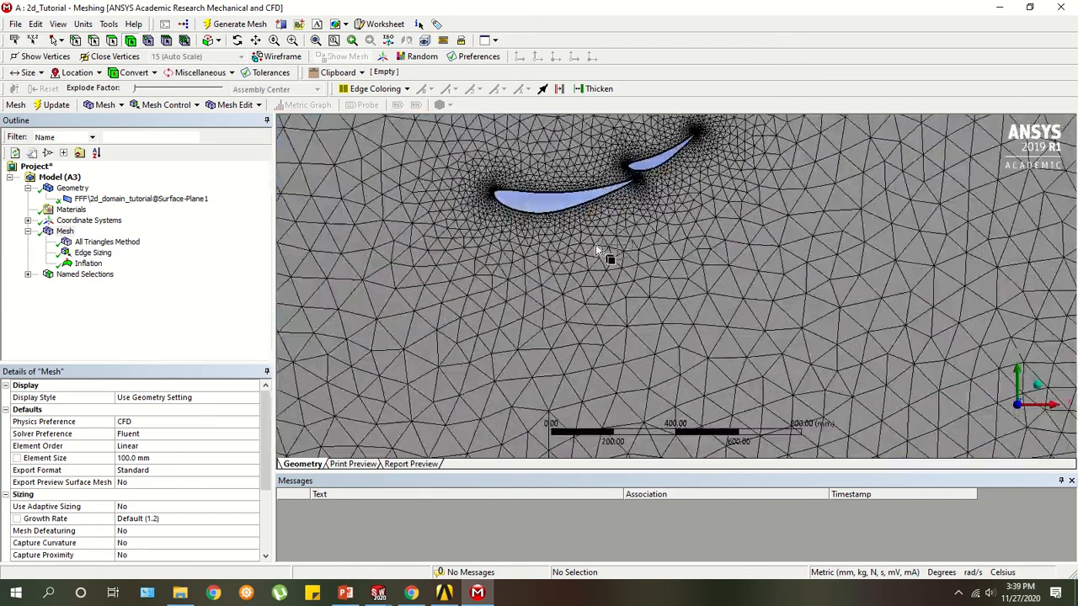
middle_click_drag(490, 146, 686, 224, "ctrl")
scroll(599, 353, "up", 3)
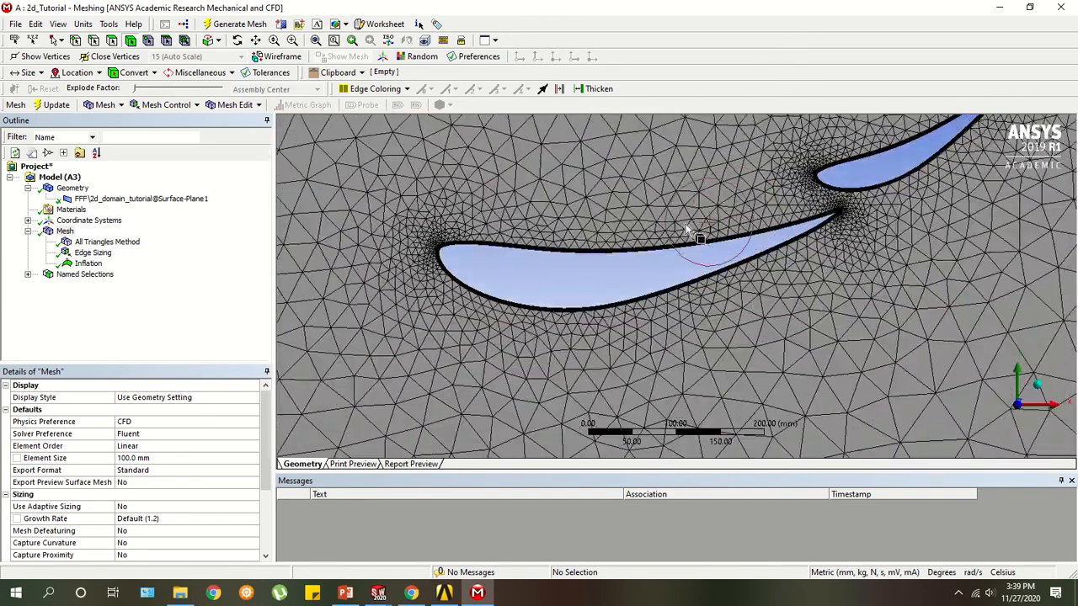
Examine the inflation layers in the gap between the airfoils and around the main airfoil's trailing edge, including the Inflation control's settings.
scroll(714, 230, "up", 1)
middle_click_drag(832, 178, 625, 298, "ctrl")
scroll(747, 208, "up", 8)
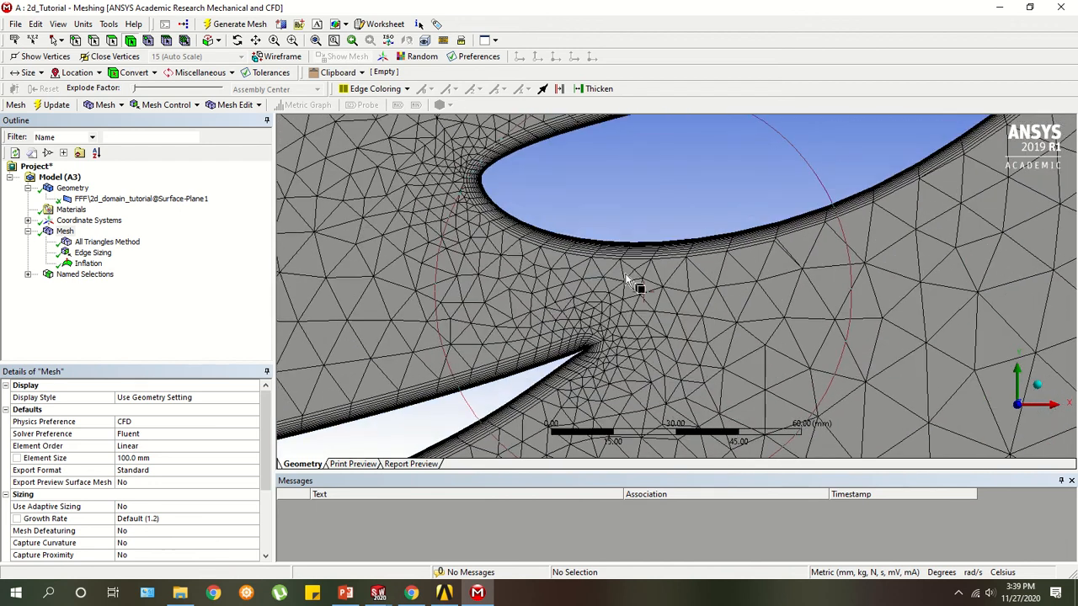
middle_click_drag(569, 361, 845, 205, "ctrl")
scroll(823, 215, "up", 6)
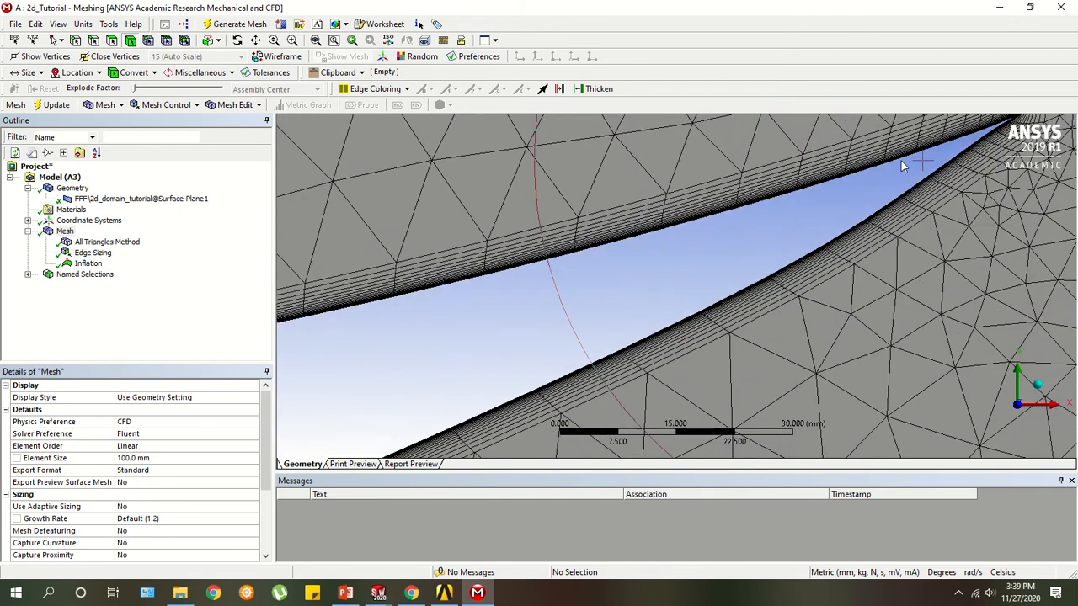
middle_click_drag(901, 161, 577, 303, "ctrl")
scroll(727, 249, "up", 4)
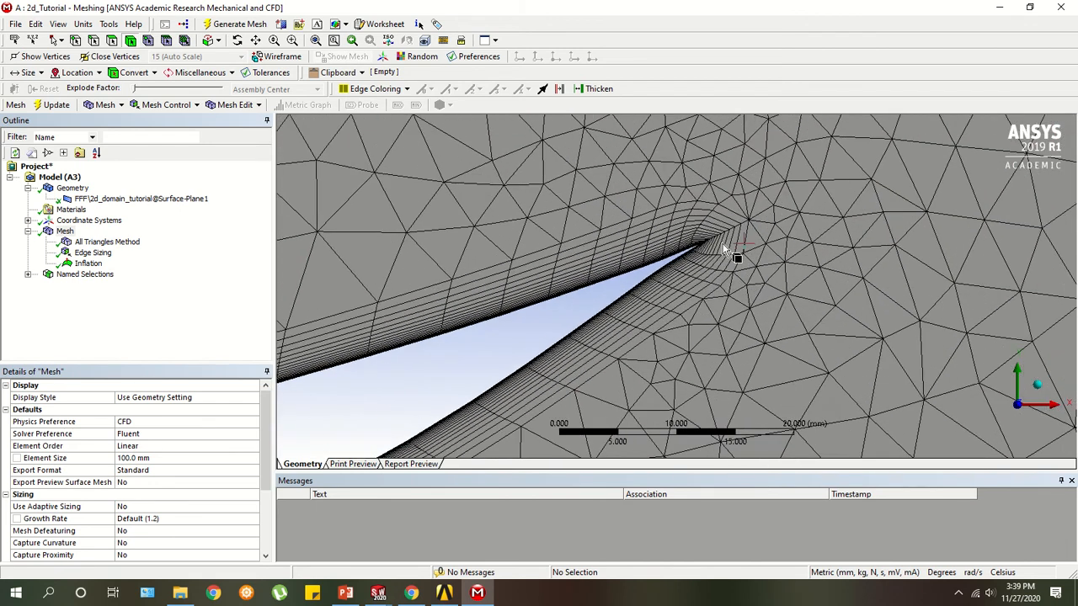
left_click(87, 263)
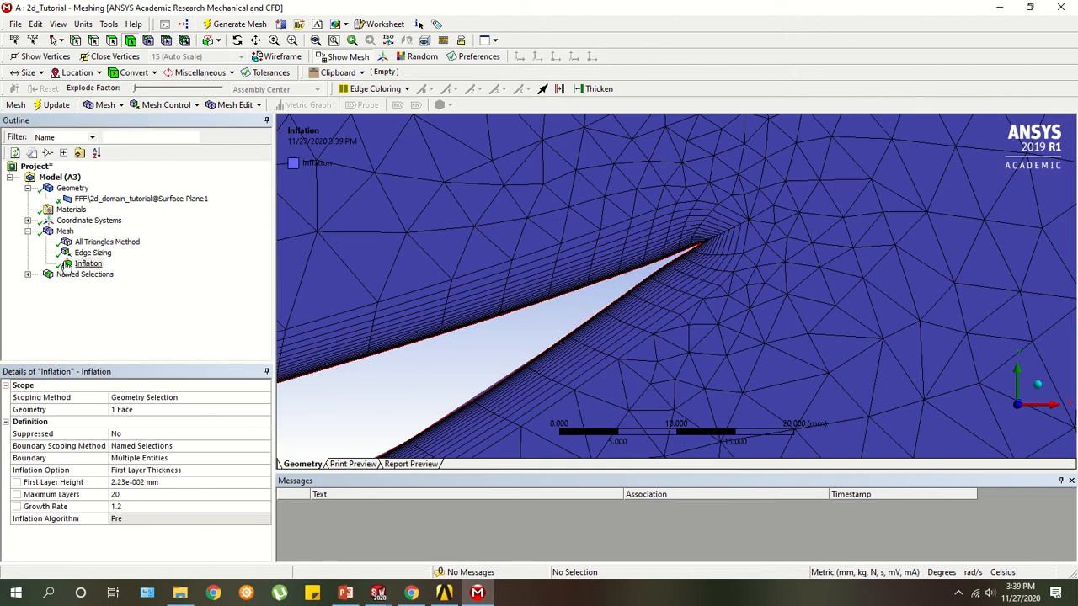
left_click(65, 231)
scroll(606, 278, "up", 3)
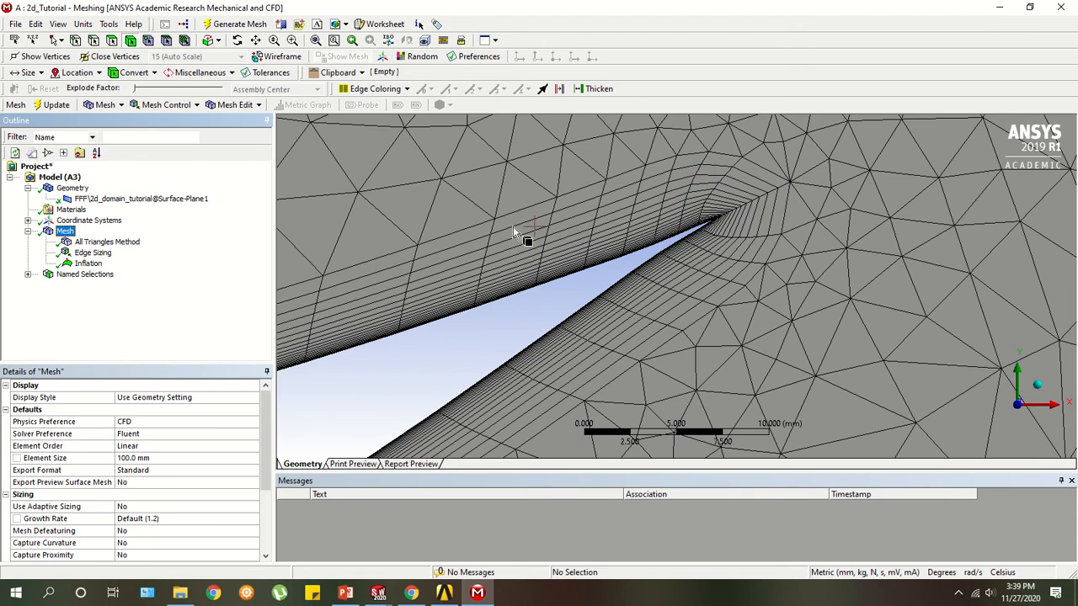
scroll(531, 240, "down", 5)
scroll(574, 295, "up", 4)
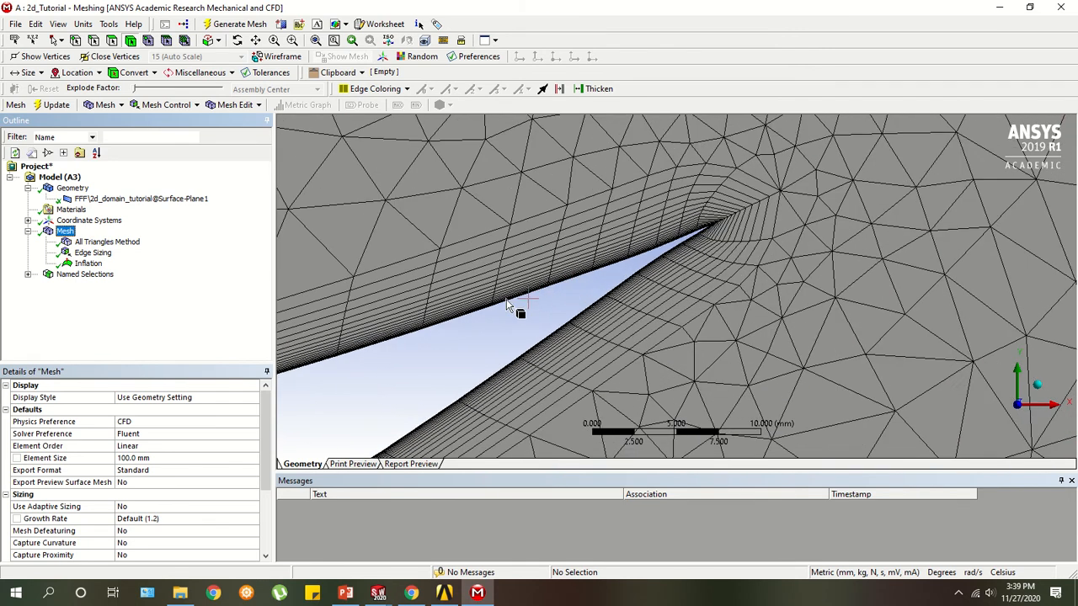
scroll(564, 227, "down", 15)
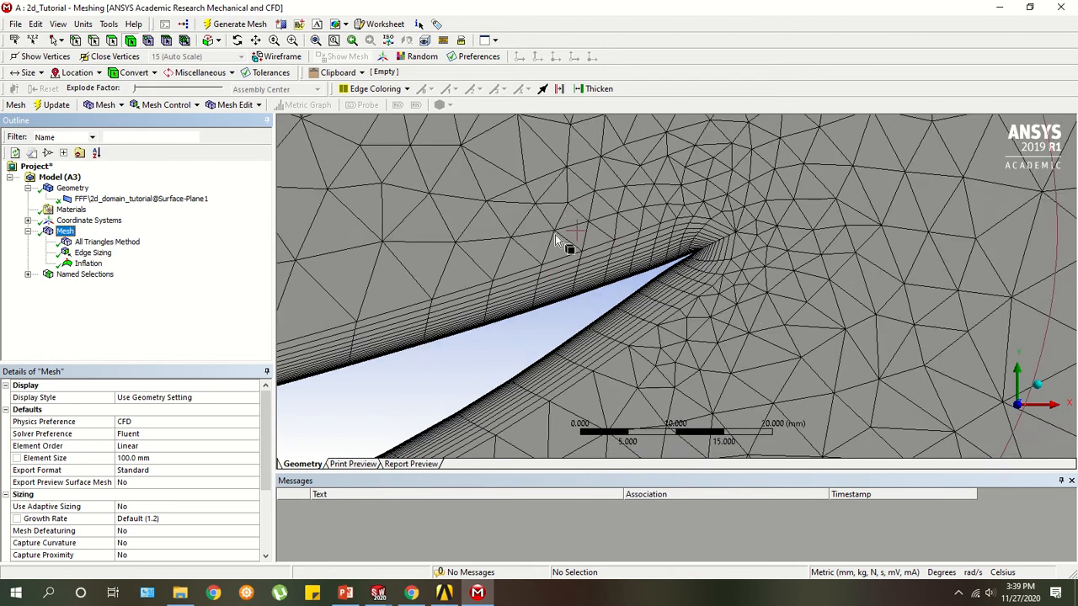
scroll(589, 282, "down", 6)
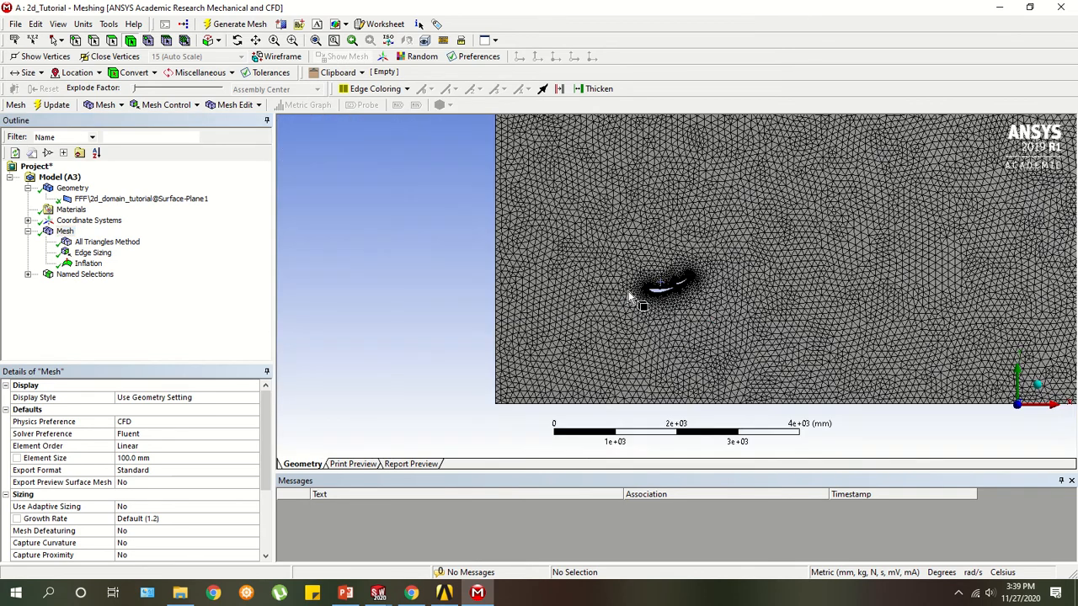
Examine the mesh around the two wing elements and along the ground edge with the first inflation's scope highlighted.
scroll(600, 266, "down", 3)
scroll(599, 266, "up", 4)
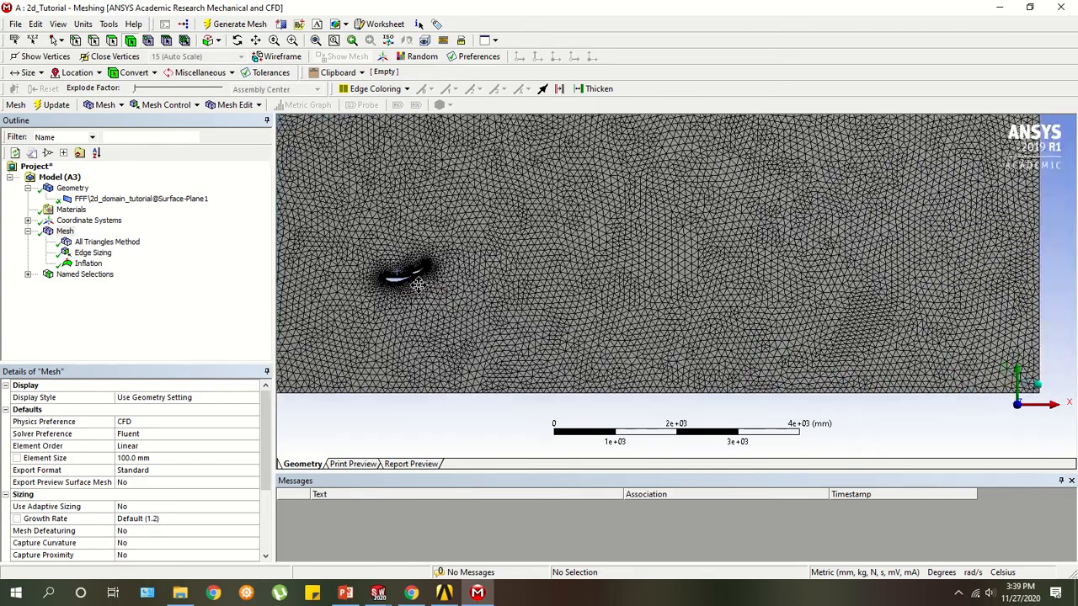
scroll(505, 286, "up", 2)
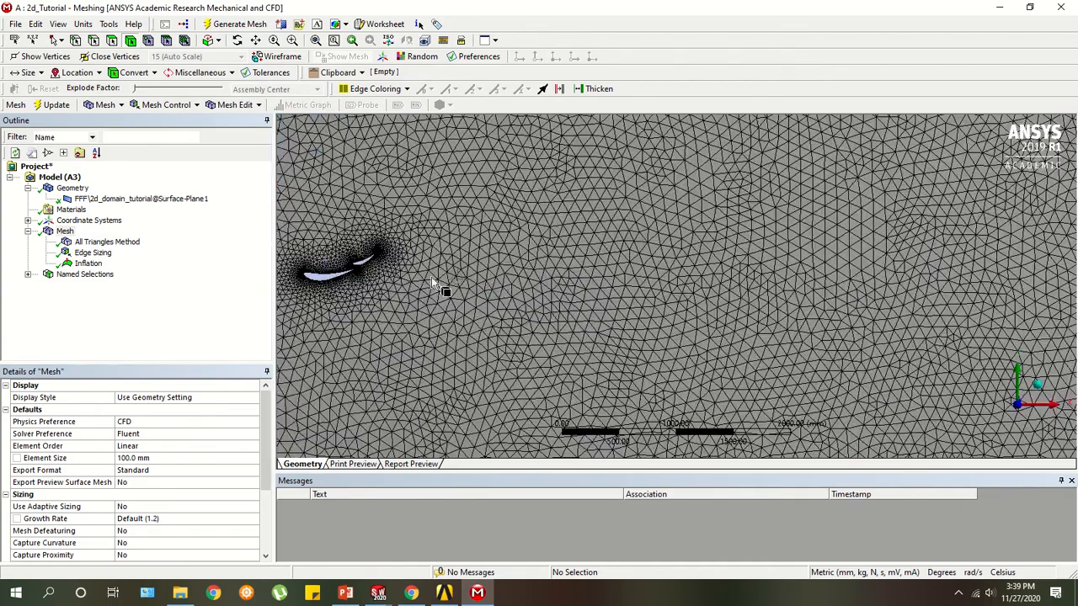
scroll(413, 282, "down", 2)
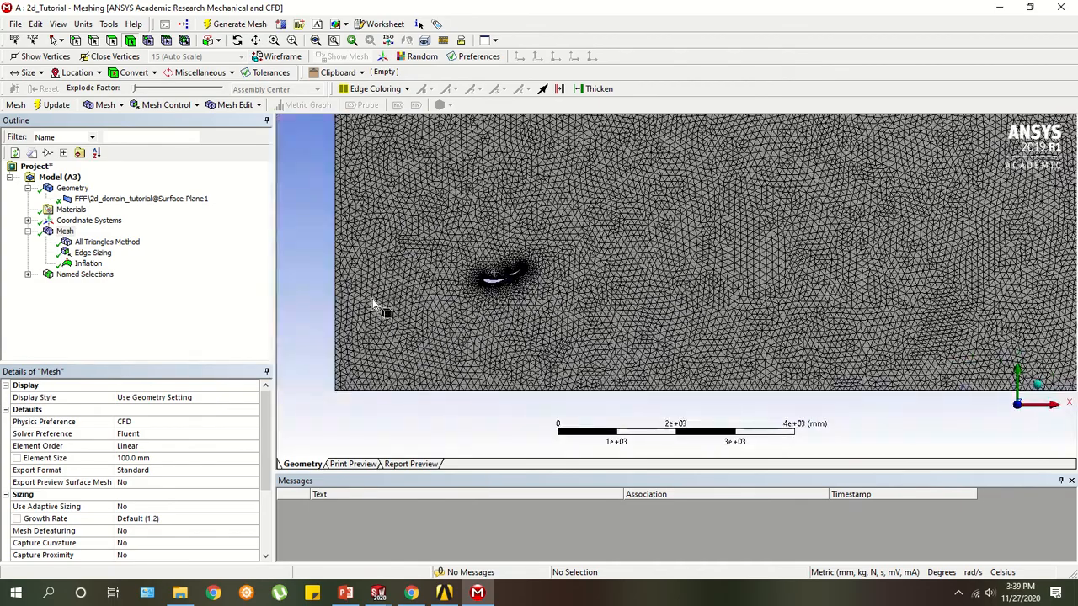
left_click(87, 263)
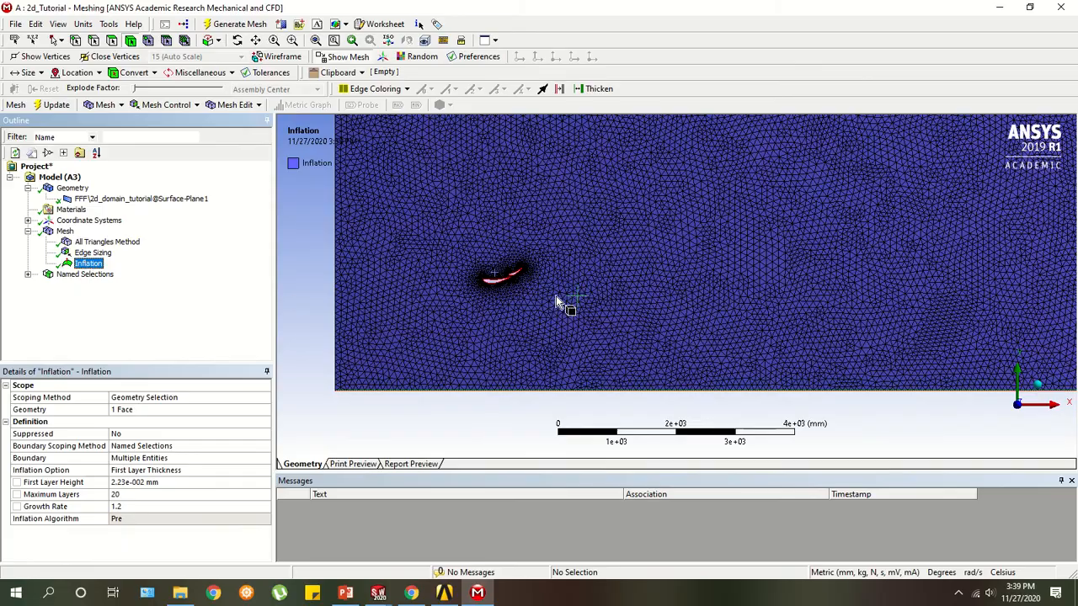
scroll(489, 286, "up", 2)
scroll(489, 286, "up", 5)
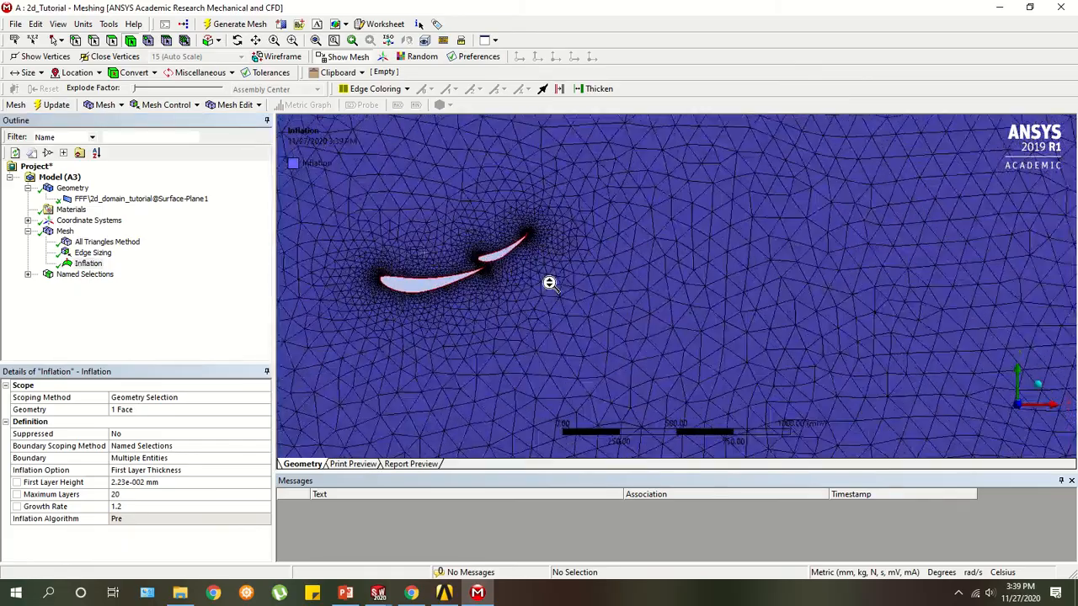
scroll(590, 334, "up", 2)
middle_click_drag(720, 386, 742, 170, "ctrl")
scroll(697, 240, "down", 10)
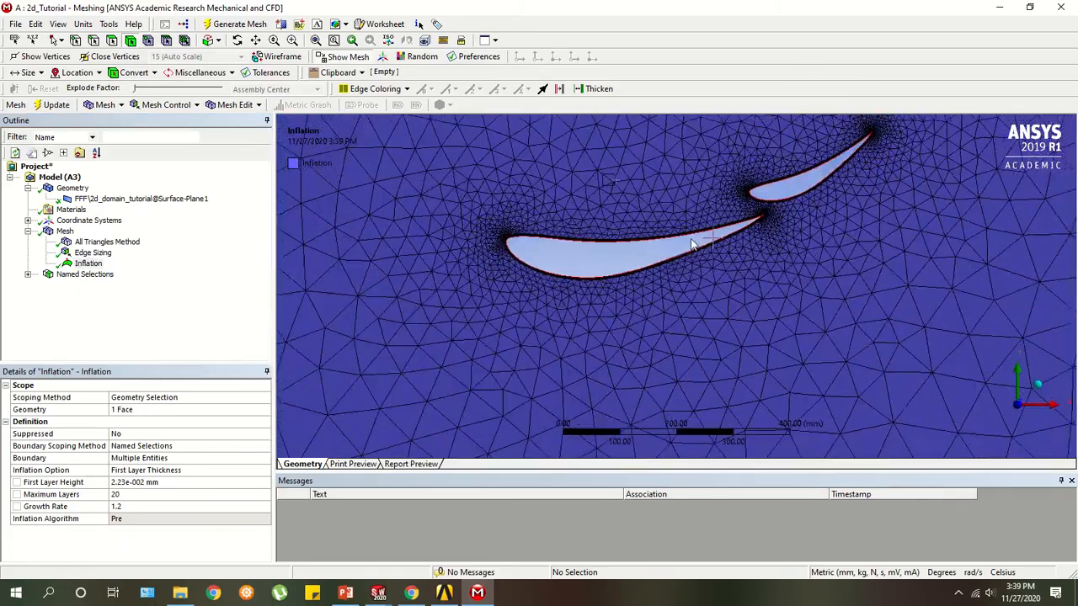
middle_click_drag(695, 361, 584, 281, "ctrl")
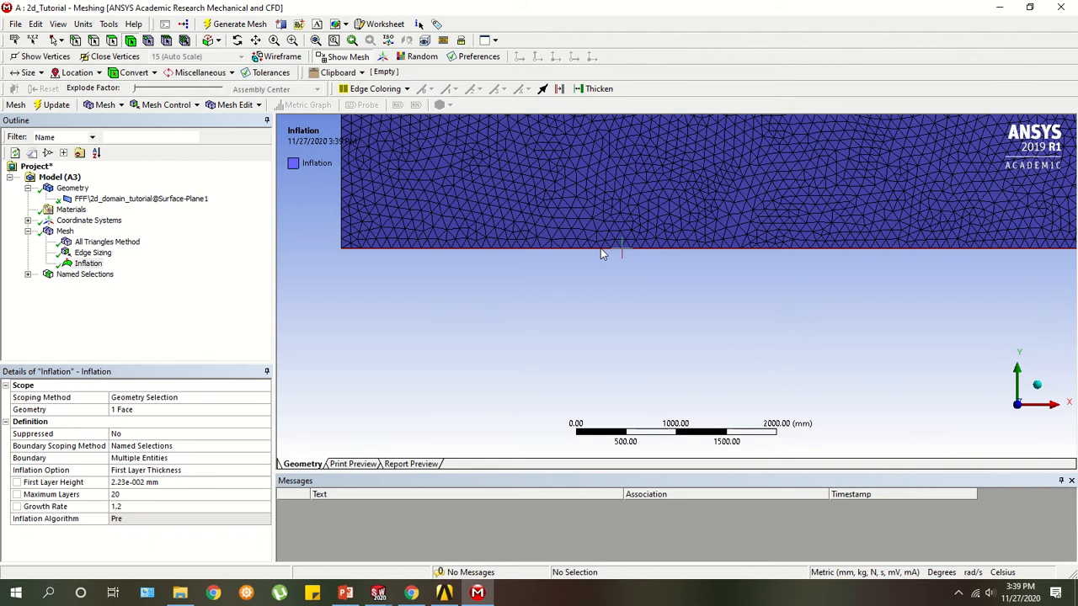
Review which named selections the first inflation uses as its boundary.
left_click(99, 293)
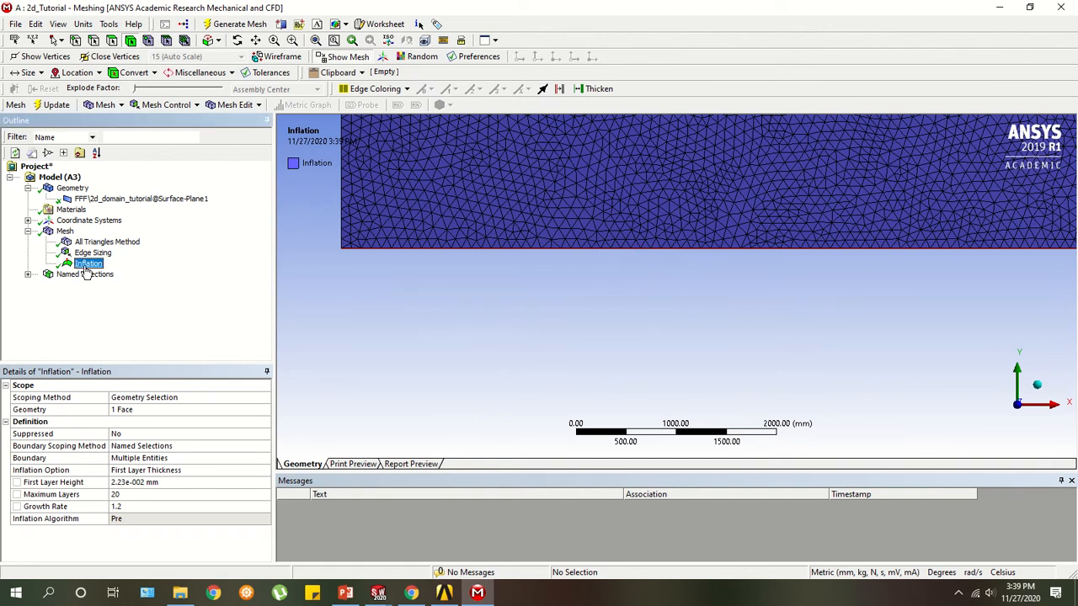
right_click(87, 268)
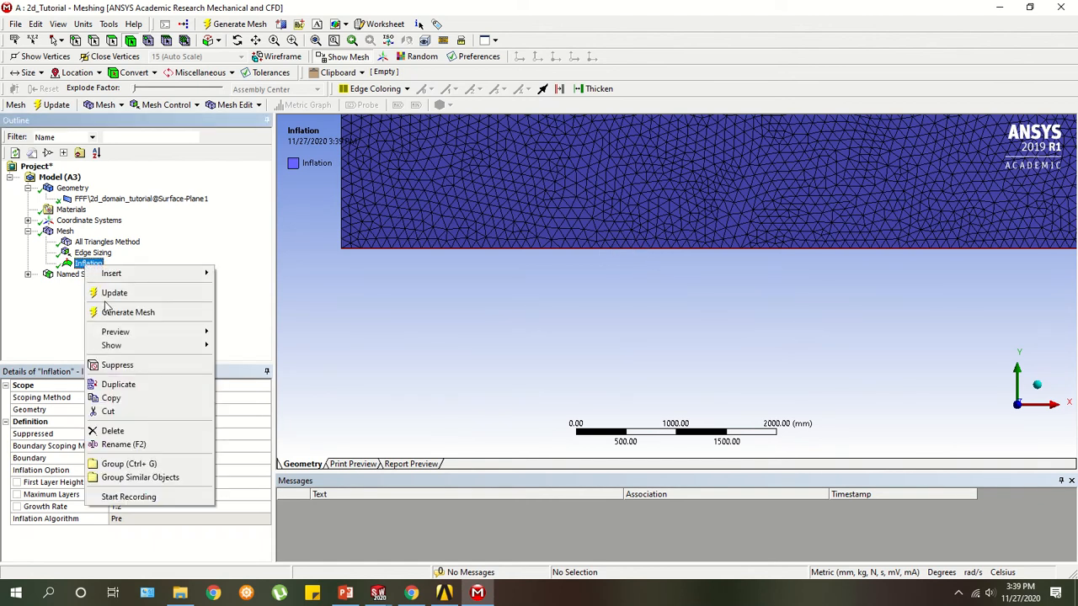
left_click(48, 303)
left_click(204, 459)
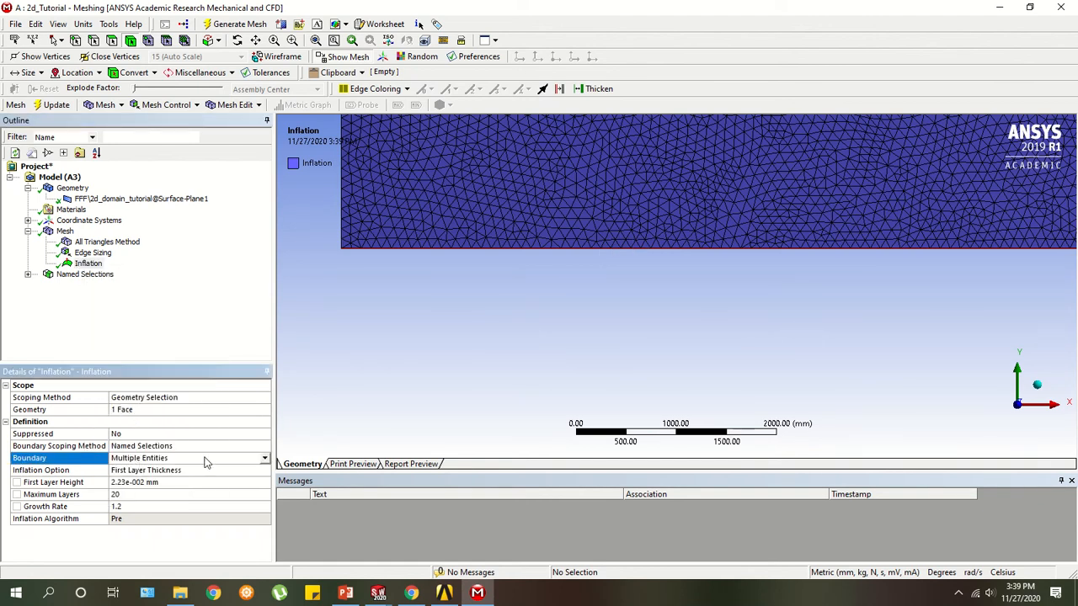
left_click(264, 459)
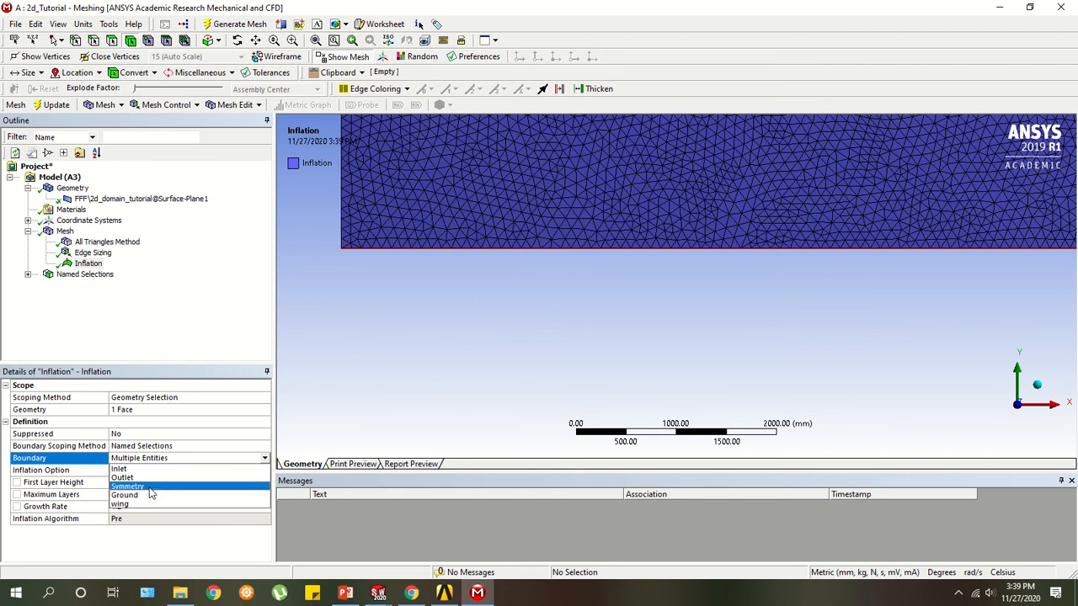
left_click(146, 497, "ctrl")
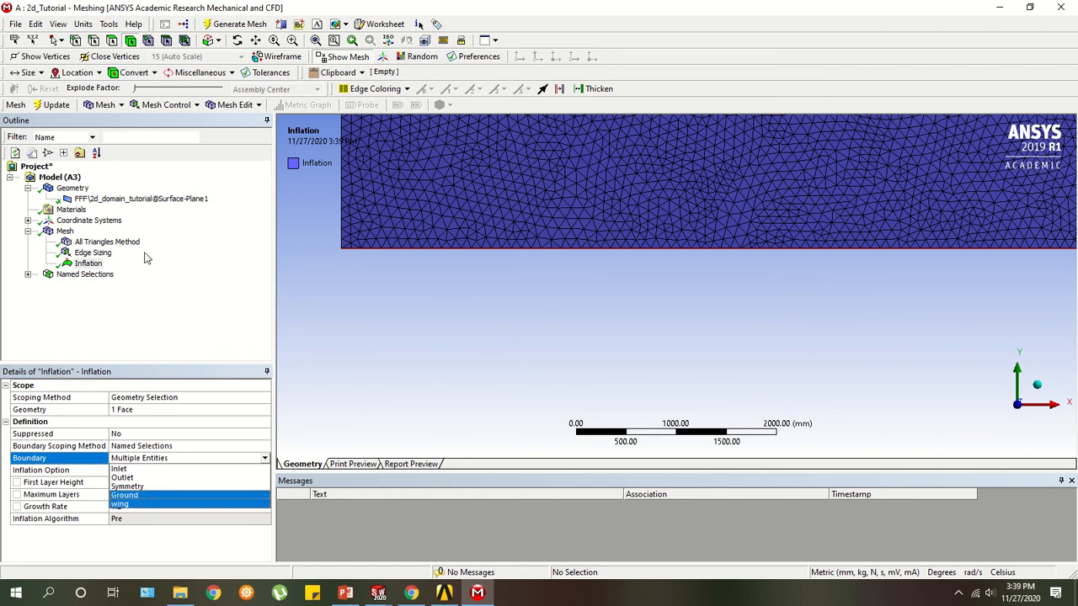
left_click(120, 290)
Insert a second inflation control and scope its geometry to the fluid domain face.
left_click(181, 104)
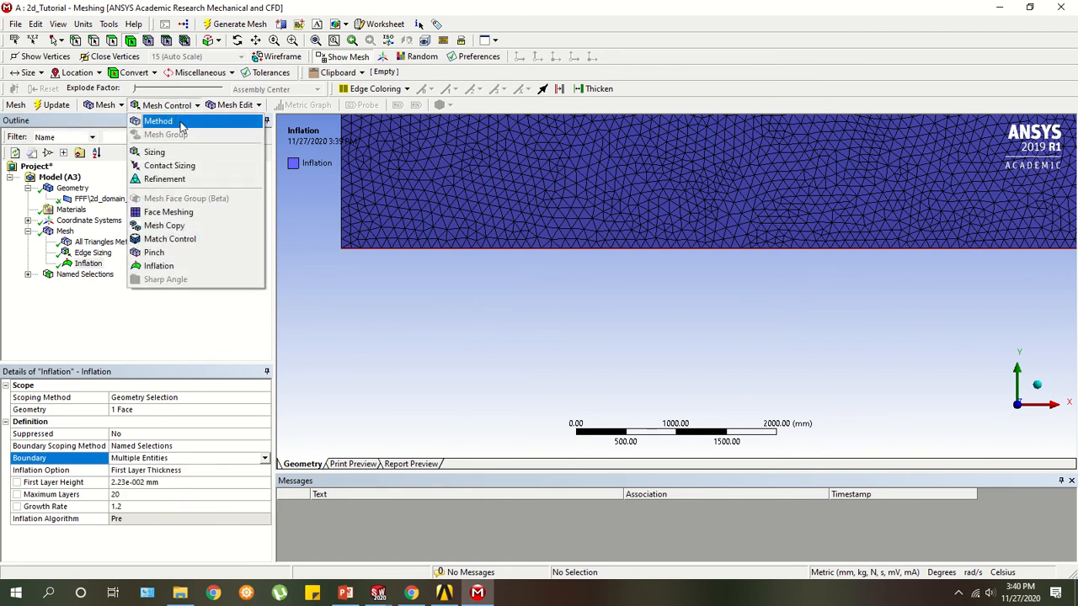
left_click(172, 264)
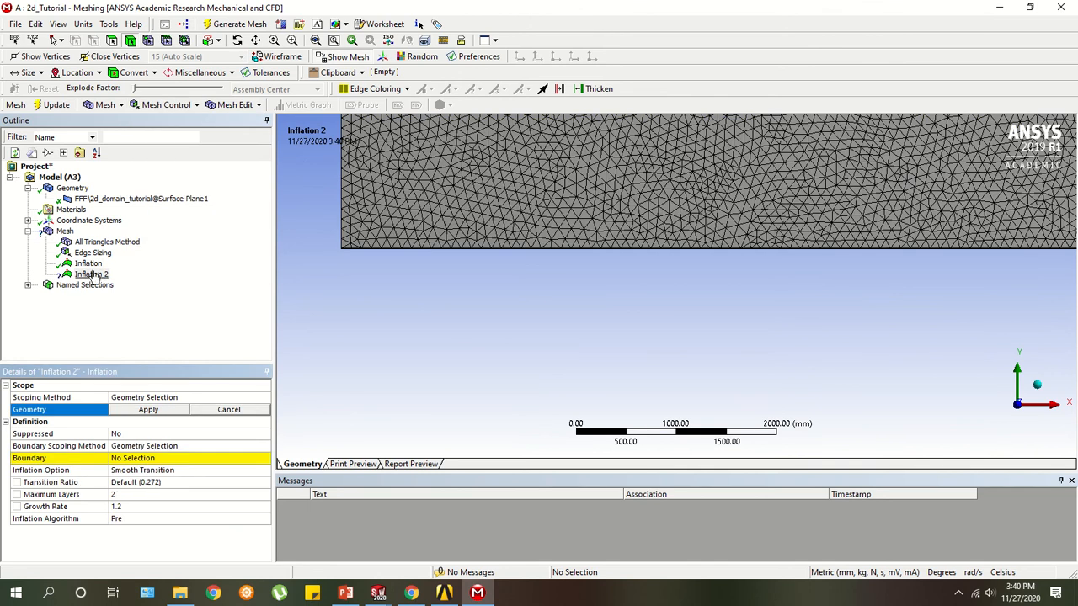
scroll(517, 335, "down", 5)
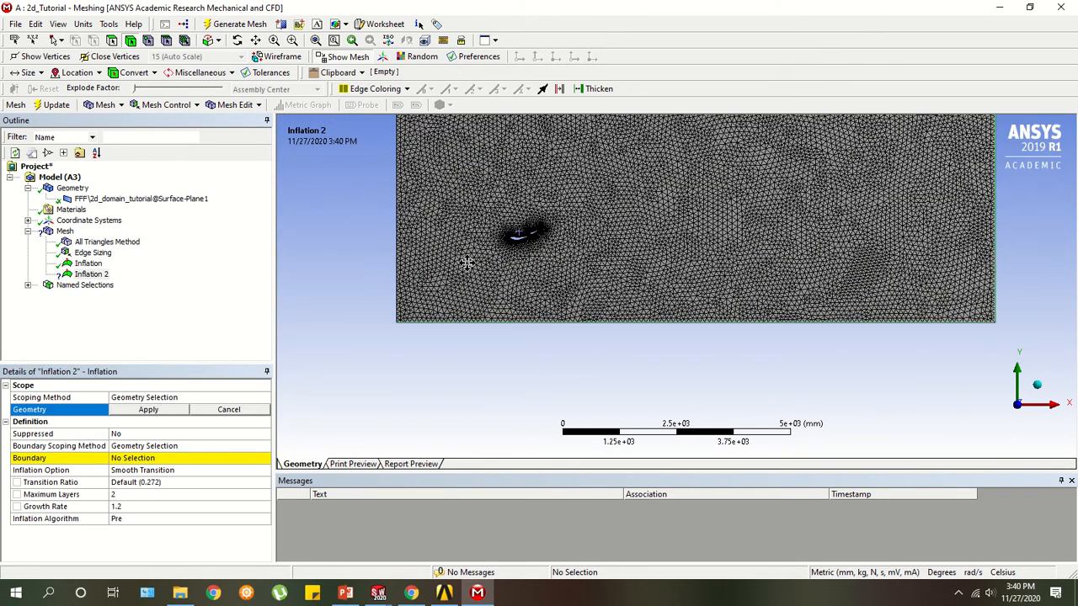
left_click(473, 217)
left_click(148, 409)
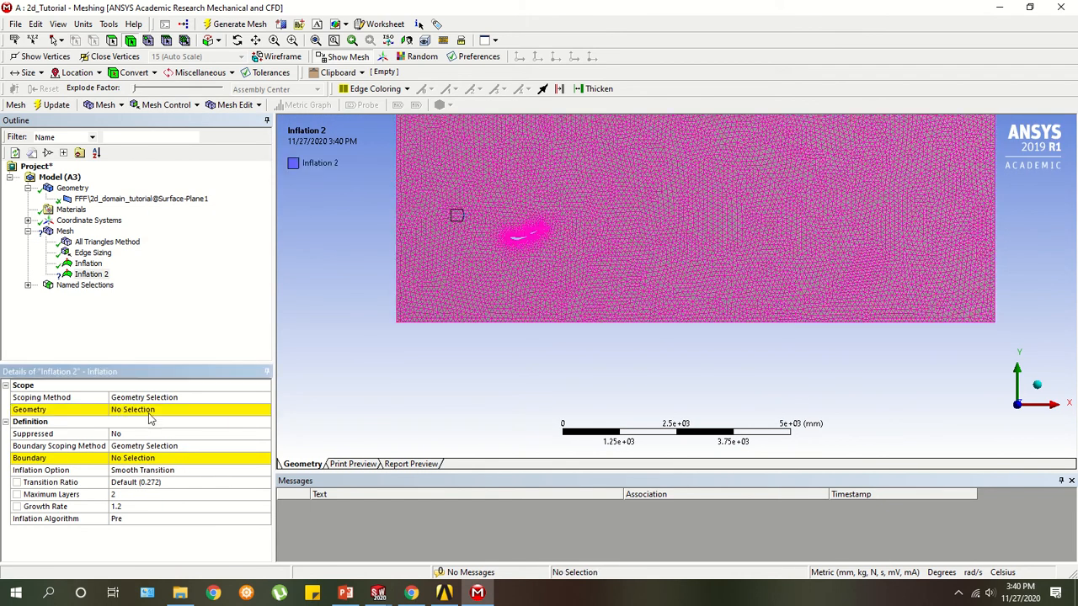
Define the second inflation's boundary by named selections and choose Ground.
left_click(148, 458)
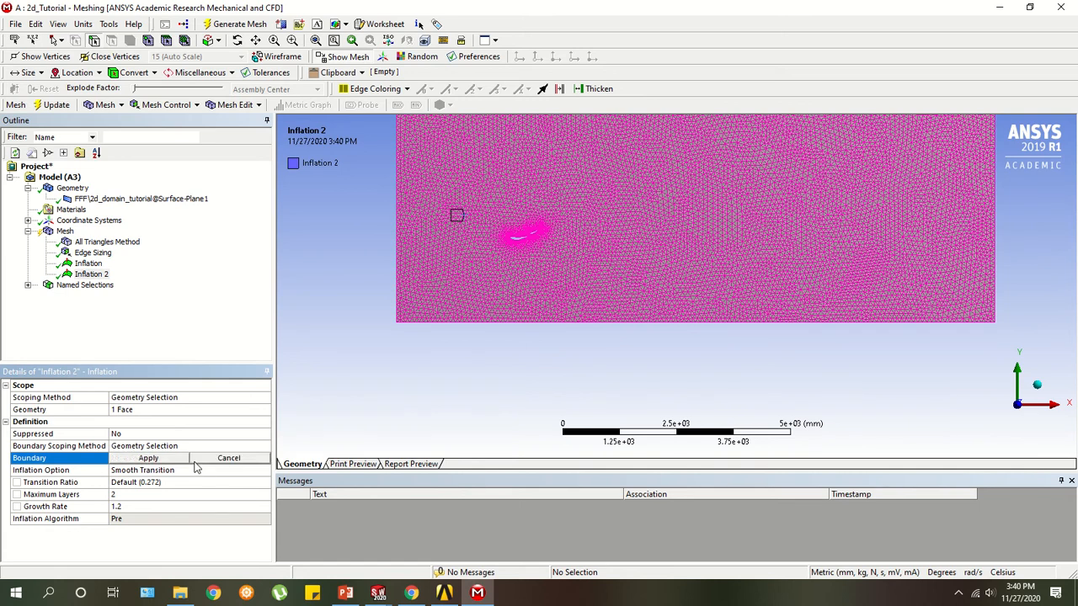
left_click(168, 445)
left_click(264, 446)
left_click(202, 465)
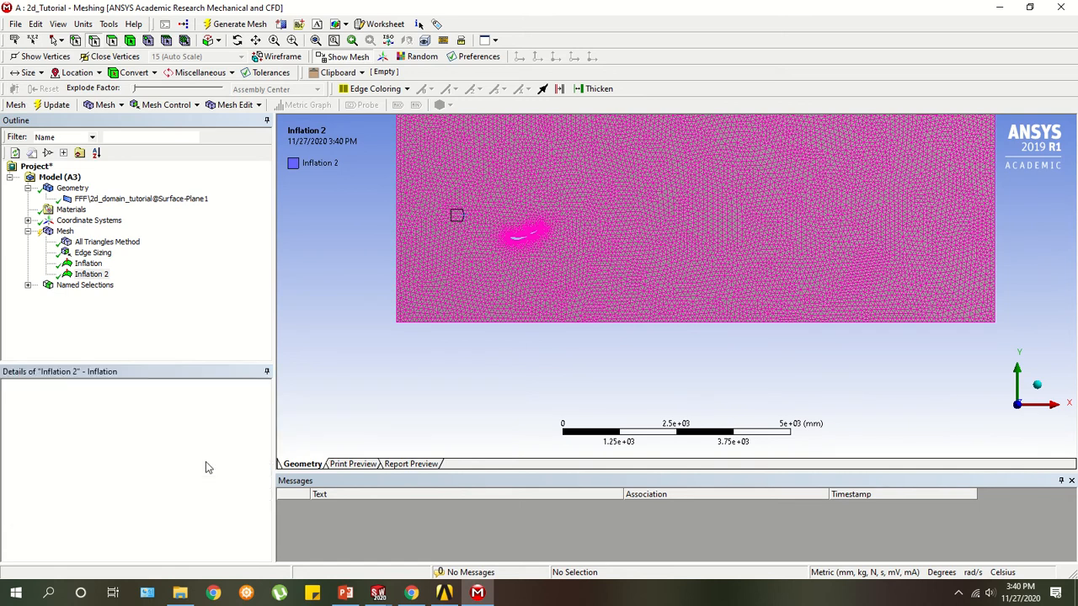
left_click(196, 460)
left_click(241, 459)
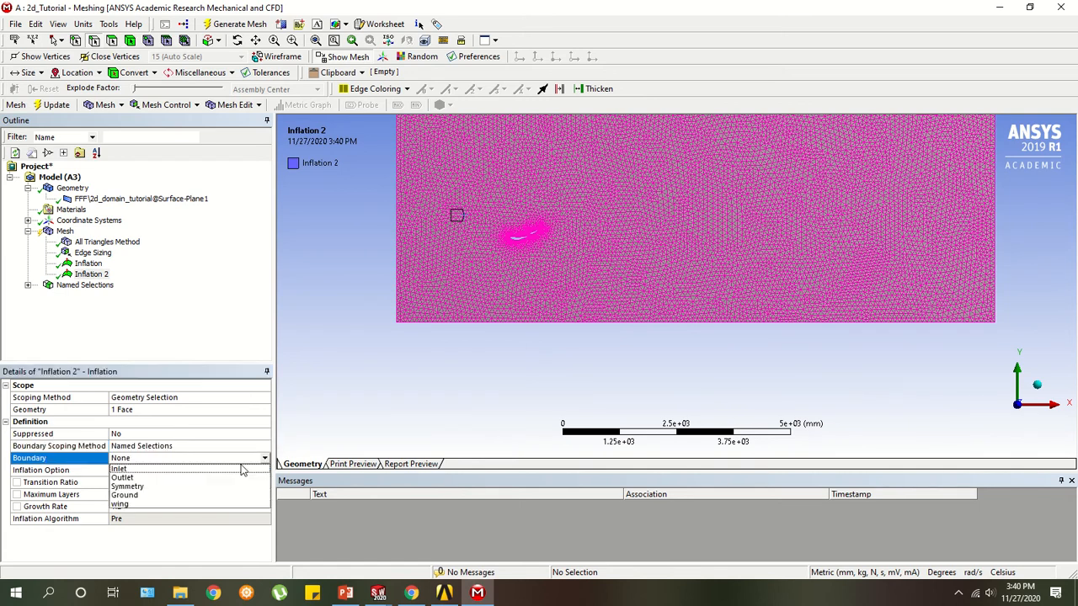
left_click(155, 497)
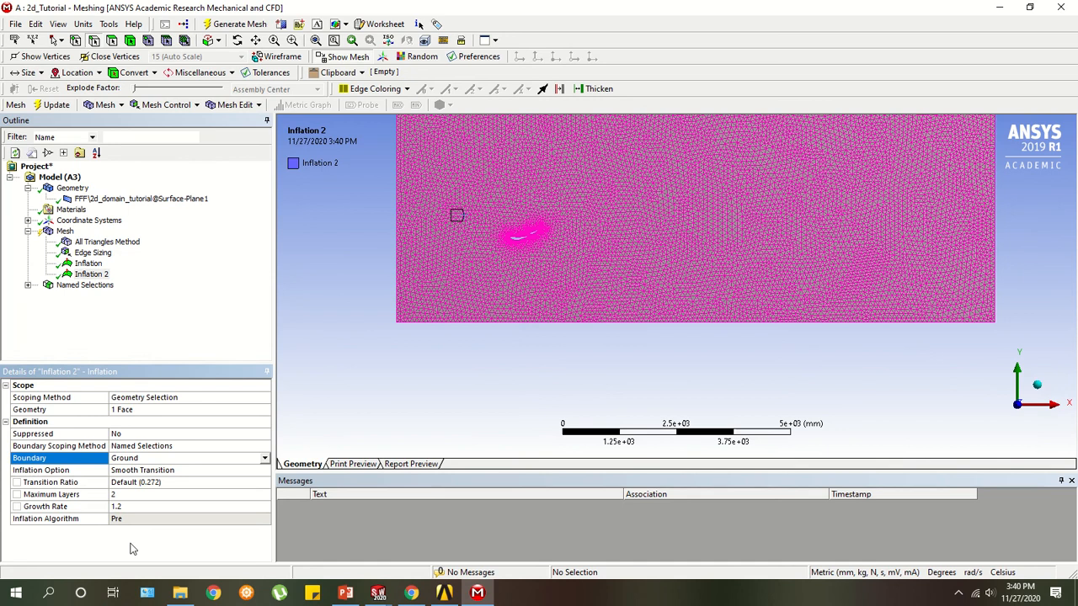
Set the second inflation to First Layer Thickness with a first layer height of 2.23e-002 mm and 20 maximum layers.
left_click(168, 472)
left_click(264, 470)
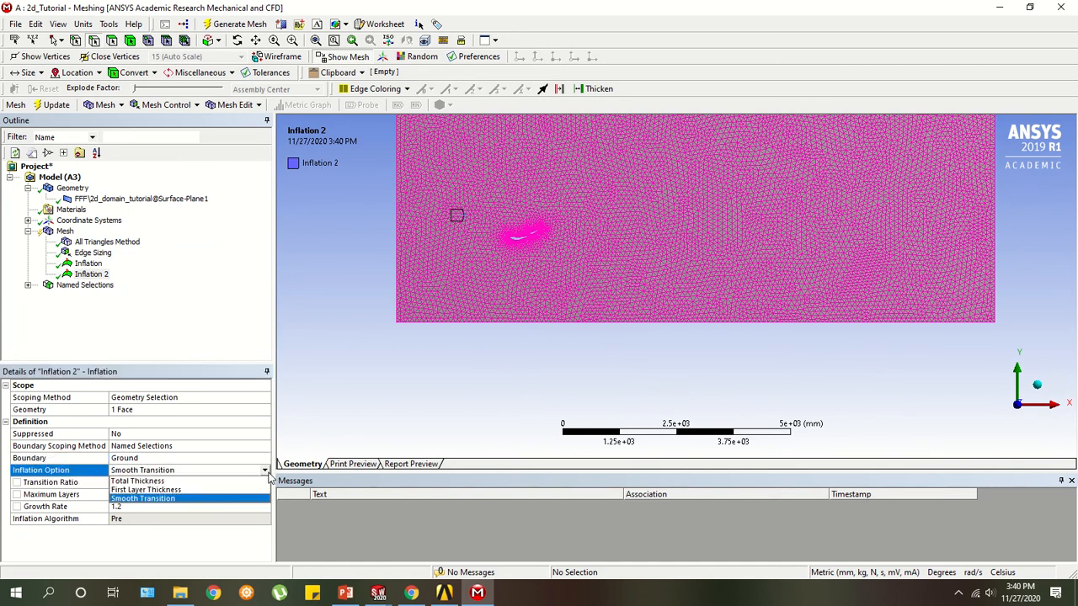
left_click(172, 491)
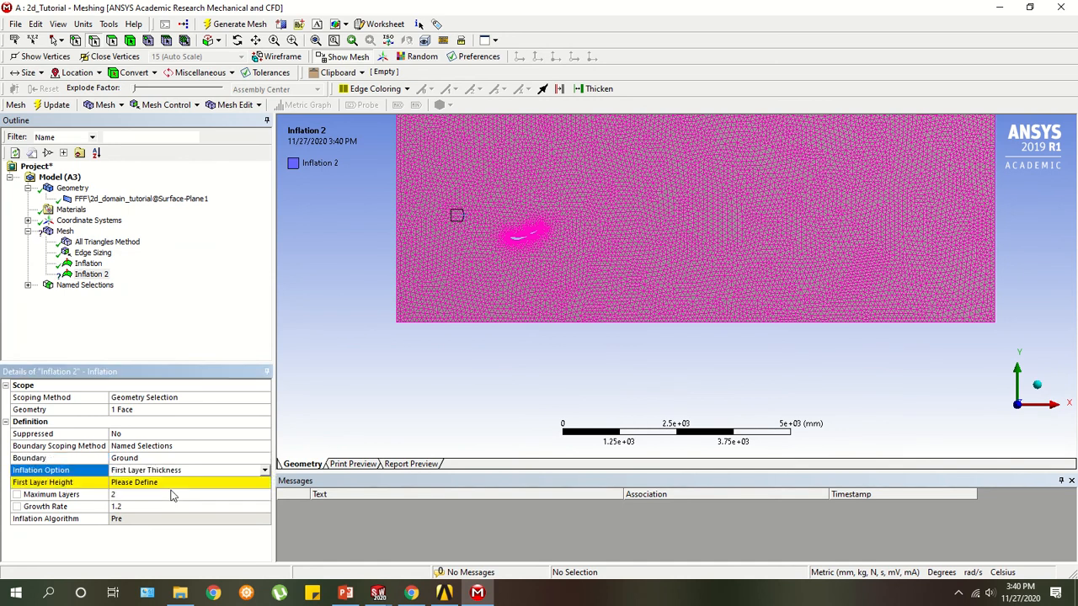
left_click(165, 482)
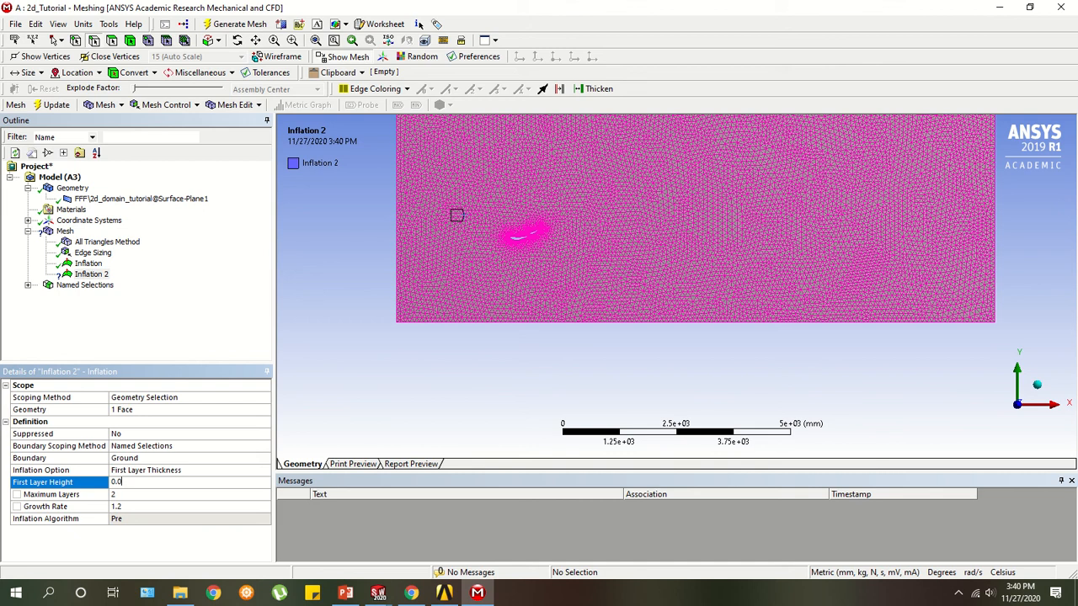
left_click(118, 495)
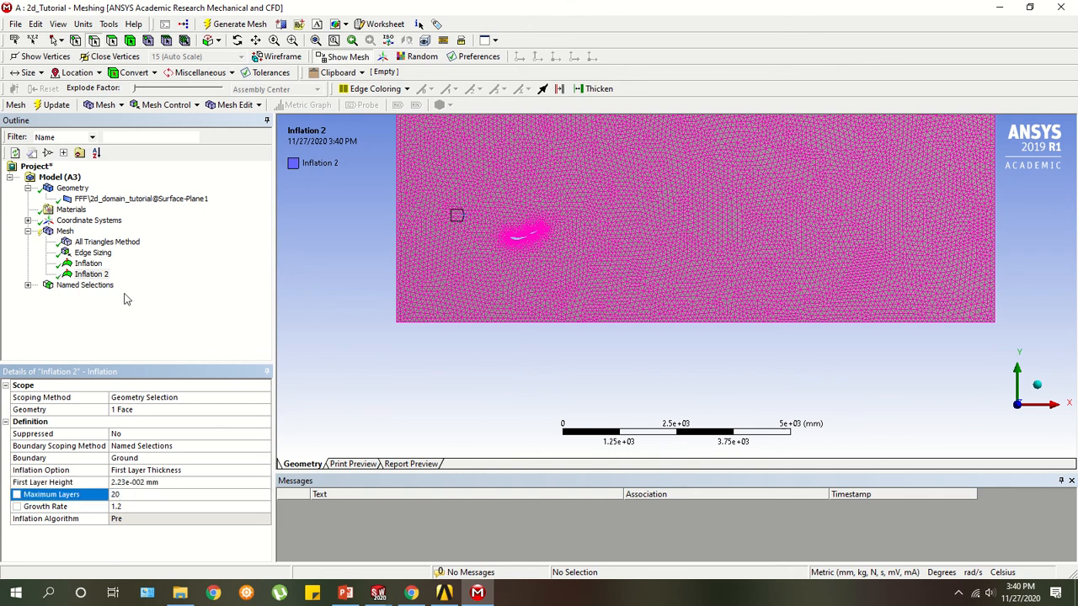
Regenerate the mesh with both inflation controls.
left_click(65, 231)
right_click(65, 230)
left_click(106, 281)
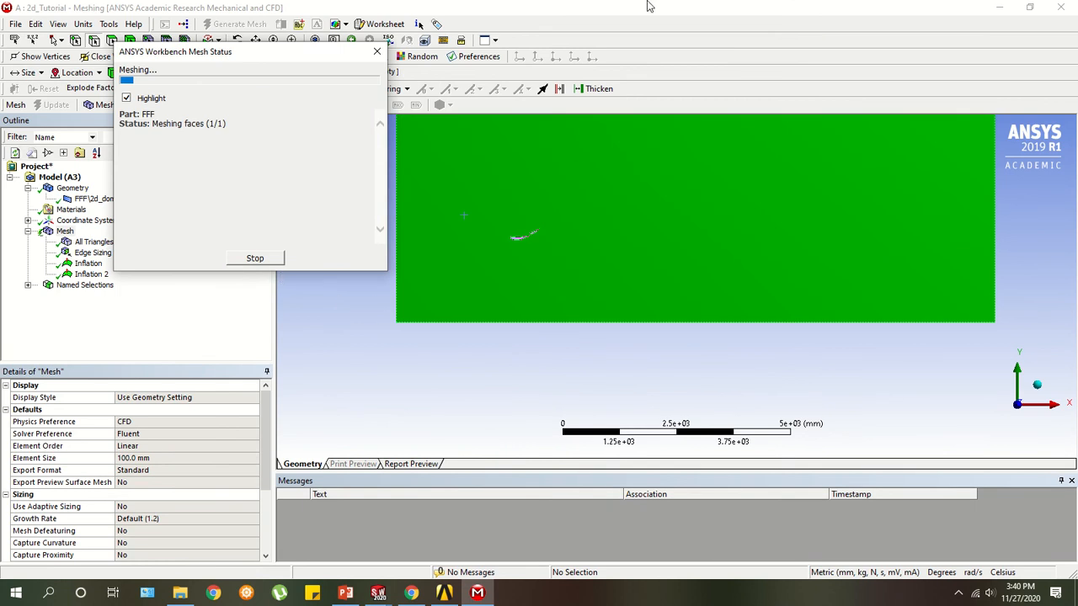
mouse_move(569, 0)
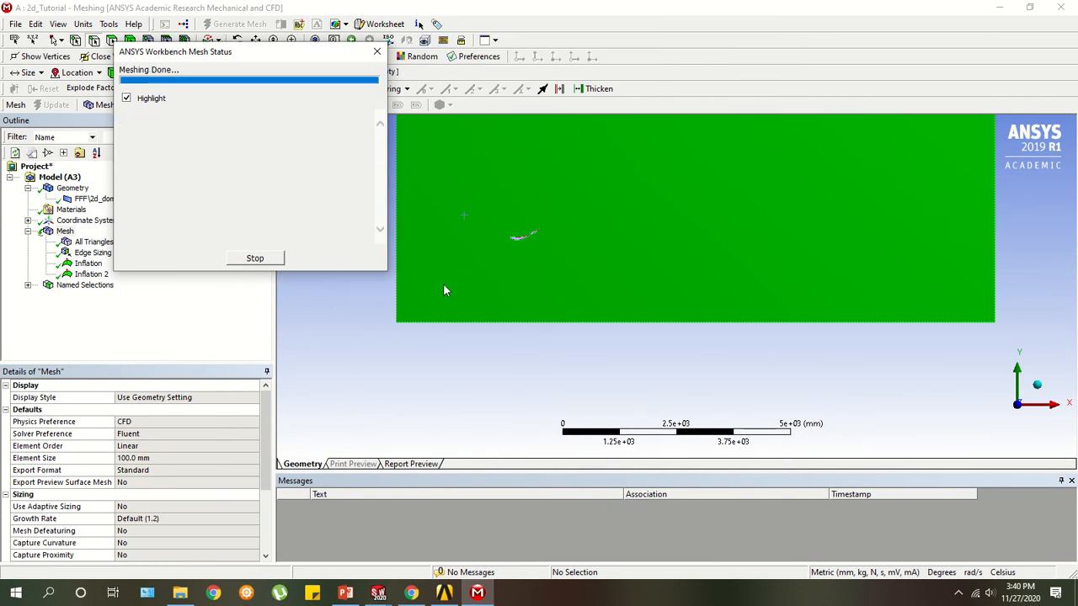
Examine the inflation layers close up along the ground edge of the domain.
scroll(541, 338, "up", 5)
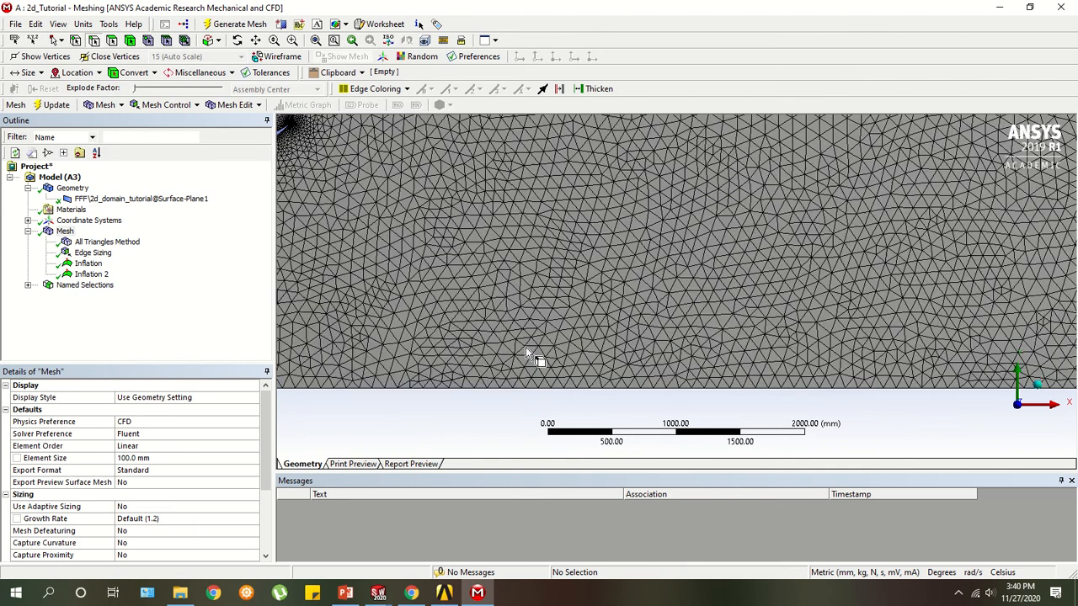
middle_click_drag(469, 354, 802, 341, "ctrl")
scroll(611, 351, "up", 4)
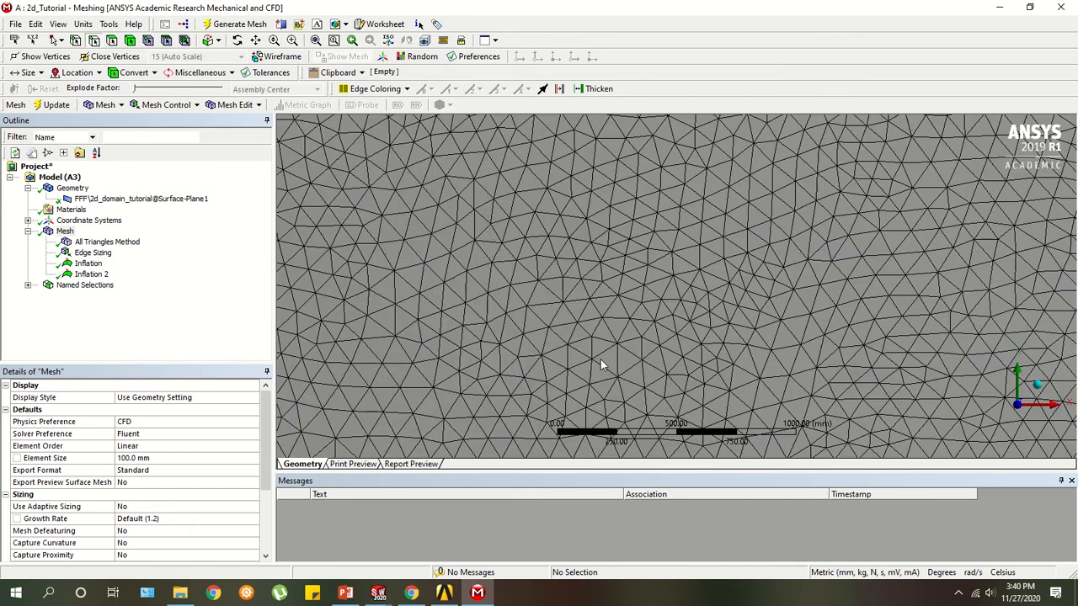
middle_click_drag(600, 362, 749, 118, "ctrl")
scroll(703, 219, "up", 4)
middle_click_drag(665, 139, 632, 272, "ctrl")
scroll(645, 253, "up", 4)
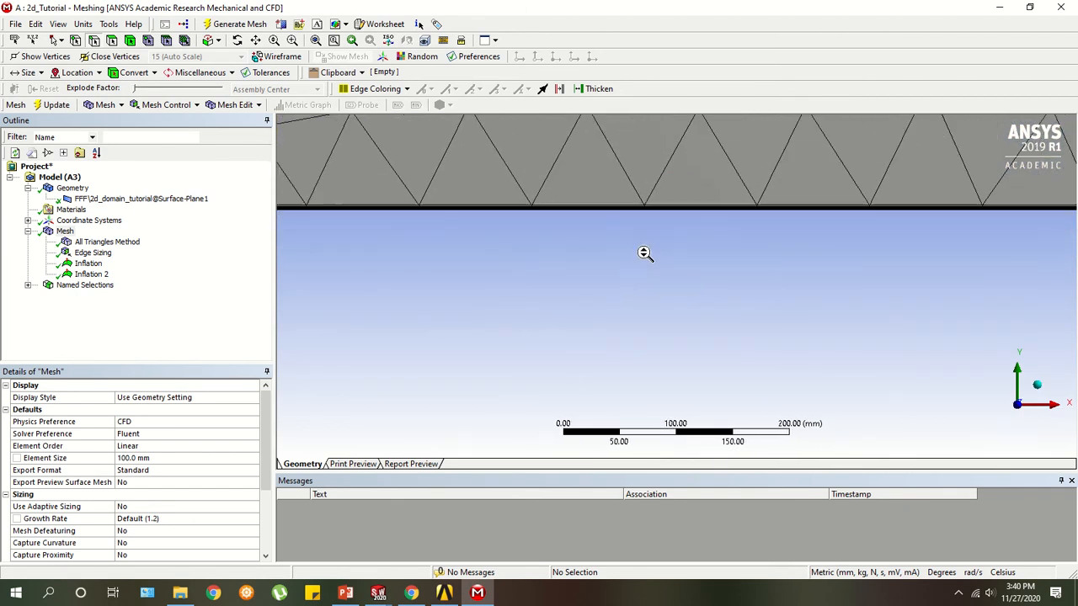
middle_click_drag(664, 210, 704, 397, "ctrl")
middle_click_drag(549, 346, 632, 281, "ctrl")
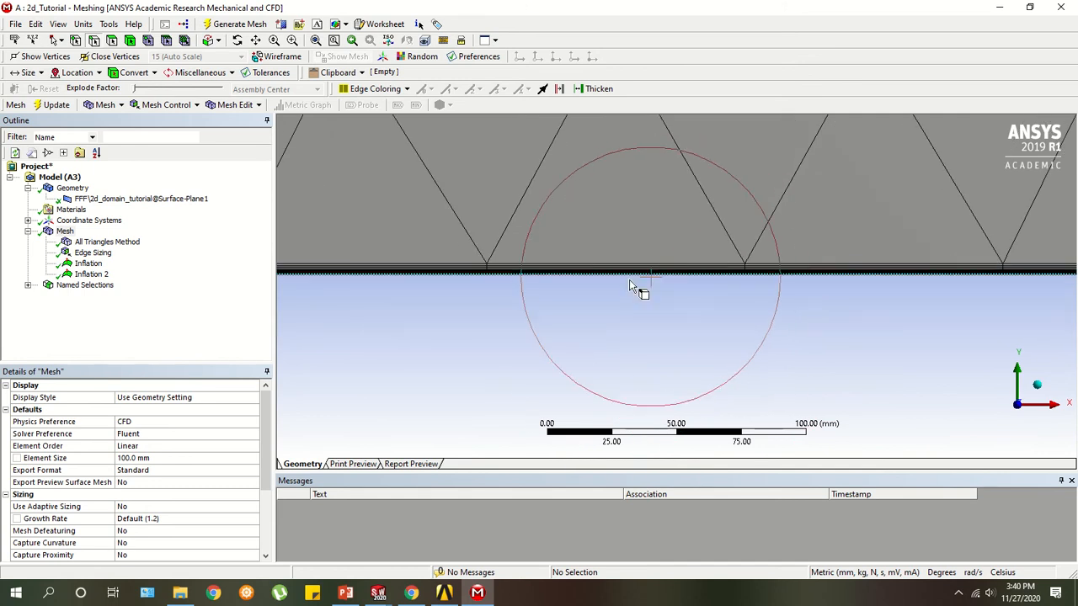
scroll(631, 281, "up", 4)
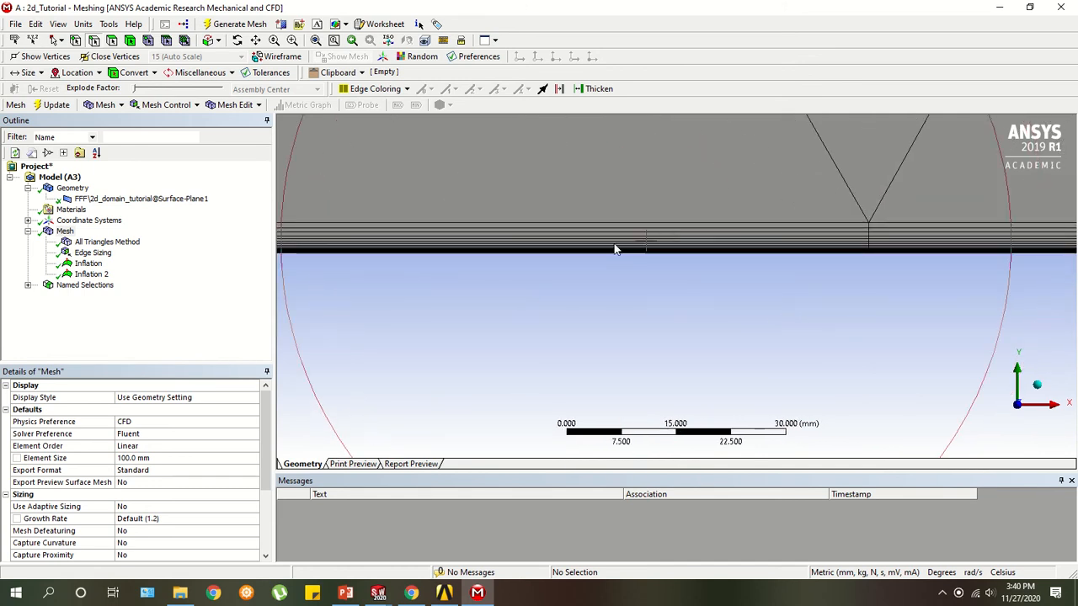
scroll(589, 226, "down", 2)
scroll(587, 231, "down", 3)
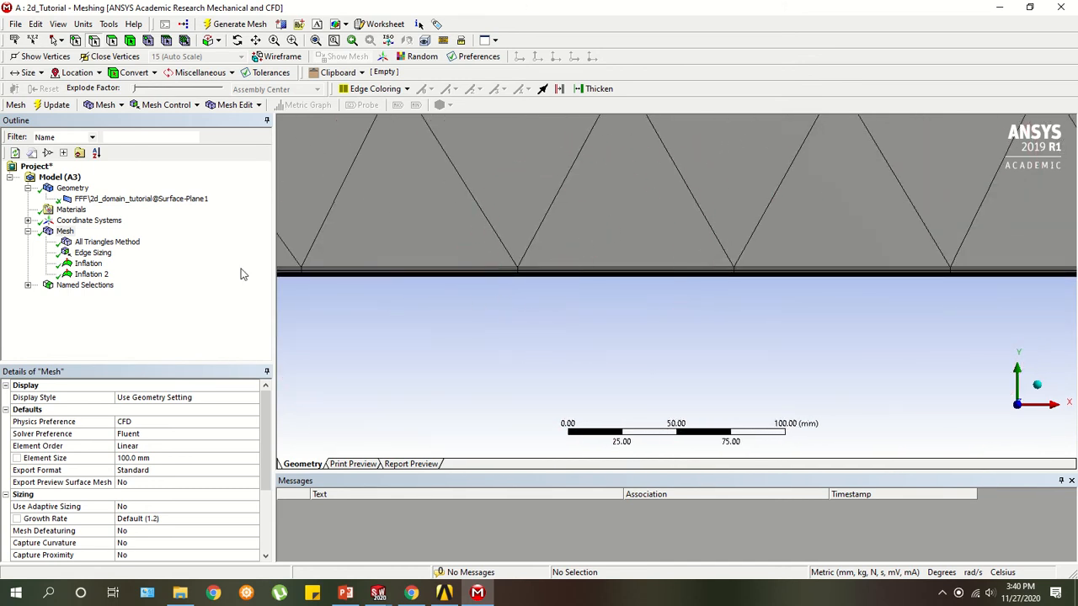
Limit the first inflation's boundary to the wing named selection and check the second inflation's settings.
left_click(88, 263)
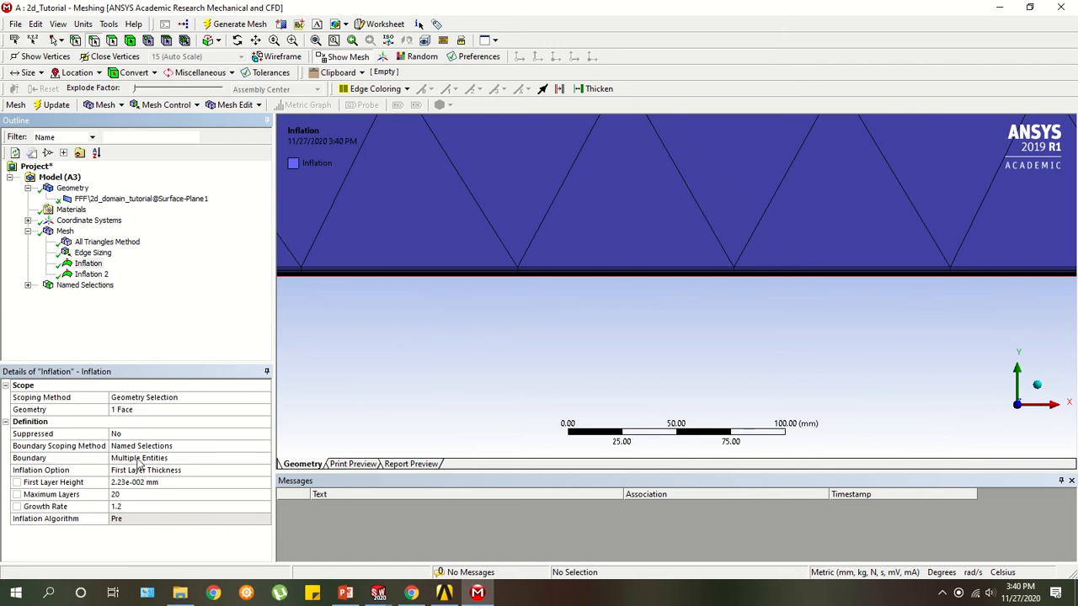
left_click(263, 460)
left_click(263, 460)
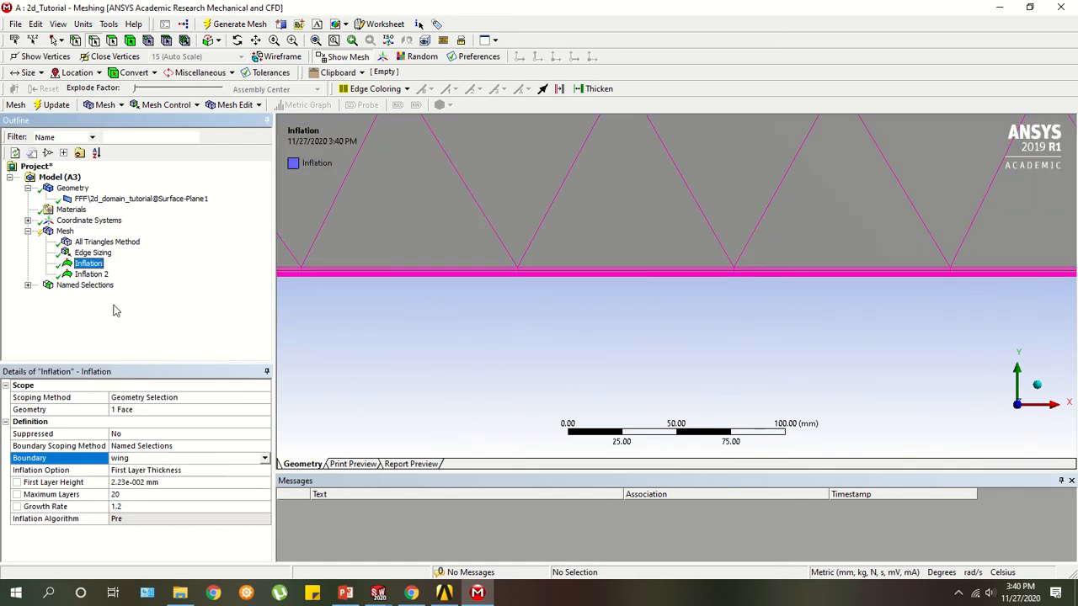
left_click(91, 275)
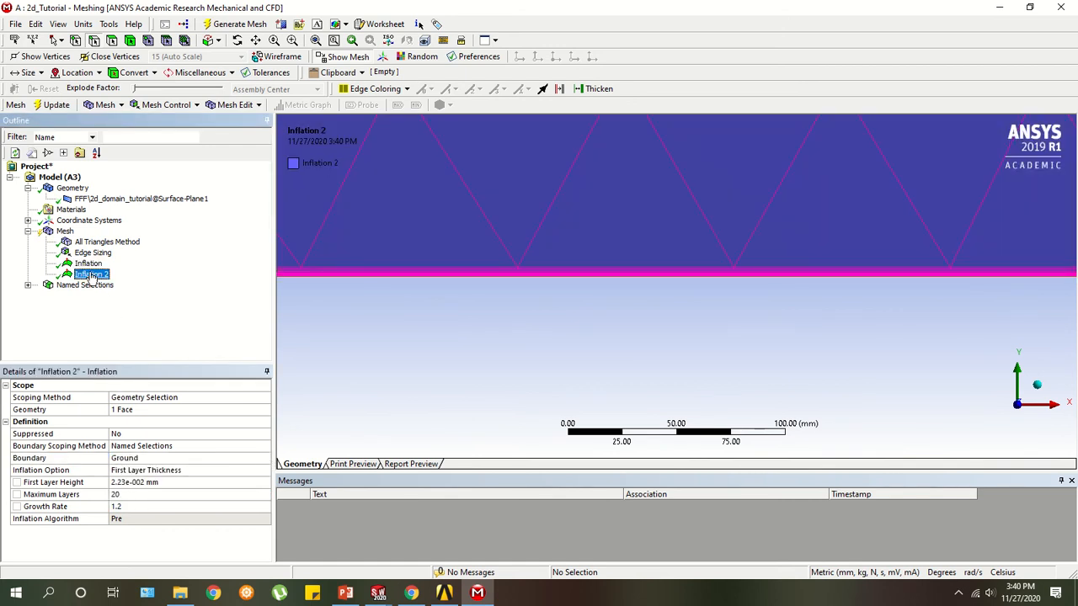
Set the second inflation's first layer height to 0.1 mm and regenerate the mesh.
left_click(146, 484)
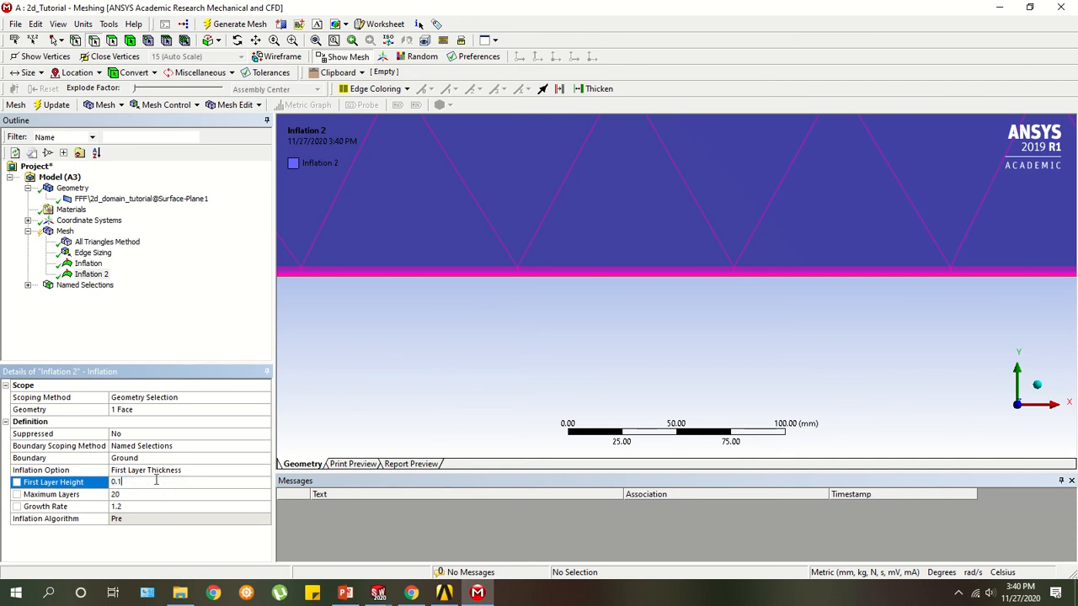
left_click(145, 276)
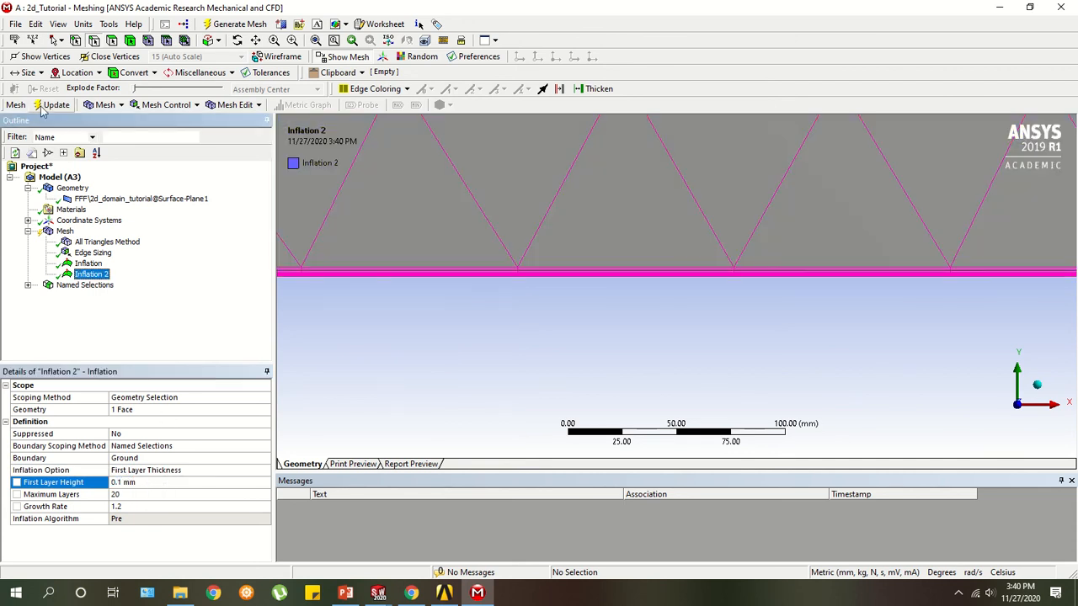
right_click(61, 230)
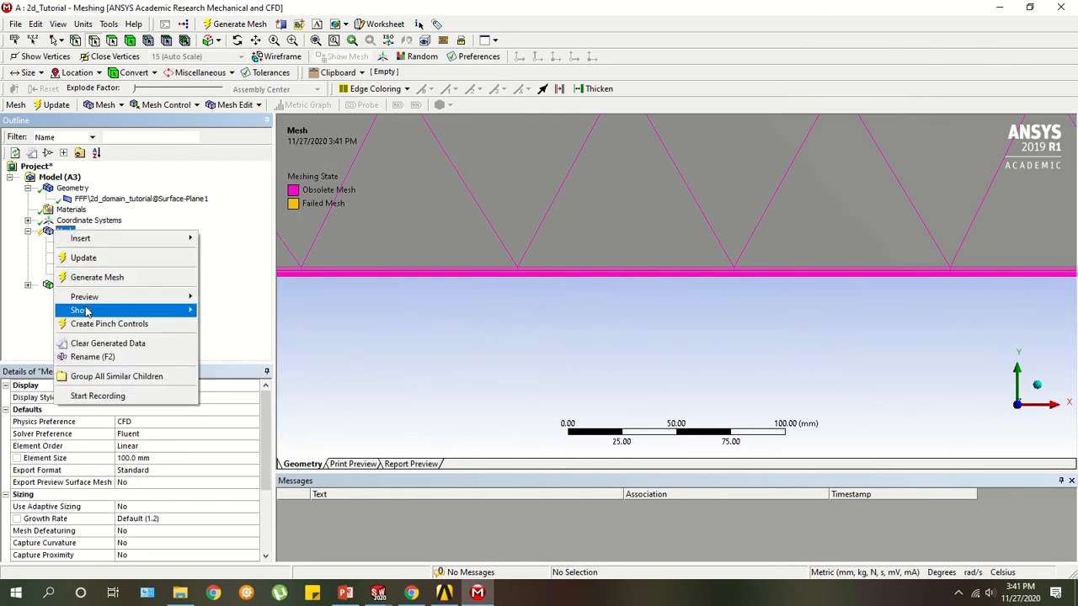
left_click(94, 279)
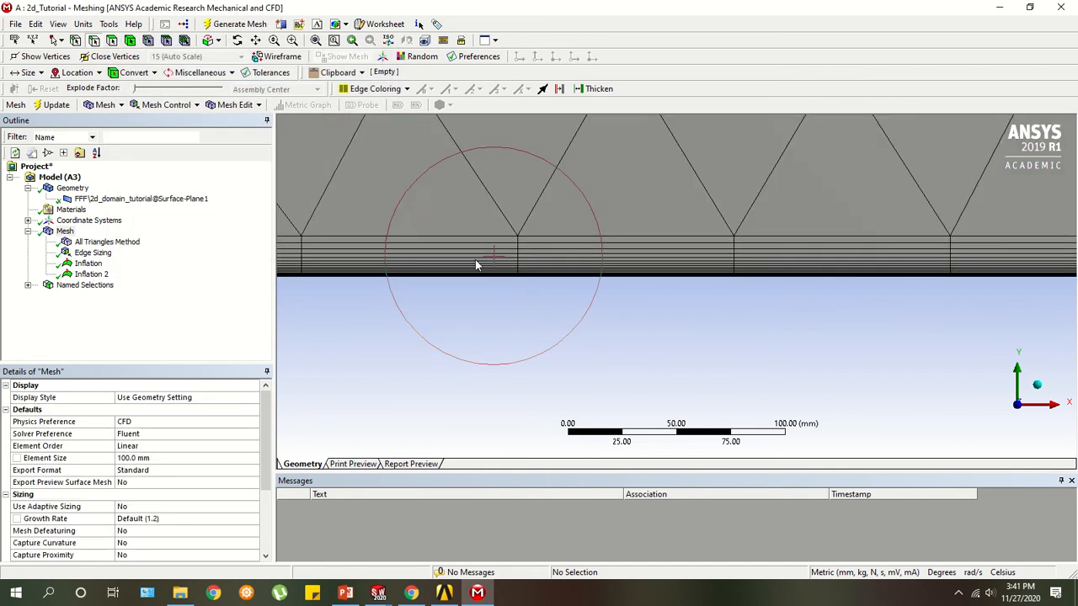
Examine the regenerated mesh along the ground edge and around the two wing elements.
scroll(497, 285, "up", 2)
scroll(507, 284, "down", 8)
scroll(510, 284, "down", 3)
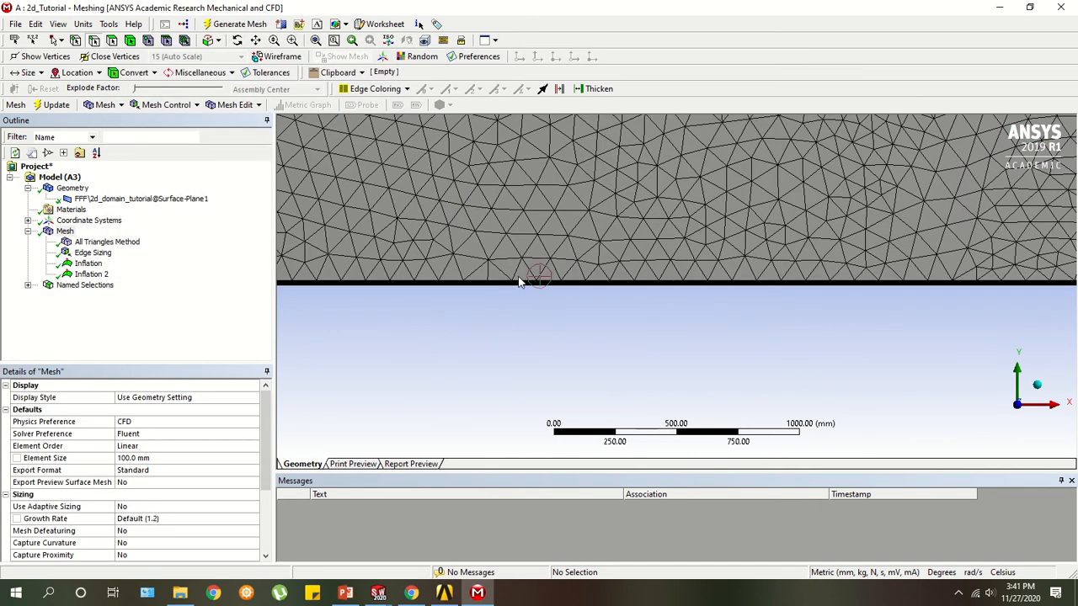
scroll(520, 282, "up", 3)
scroll(551, 258, "up", 2)
scroll(550, 262, "down", 5)
scroll(545, 261, "down", 6)
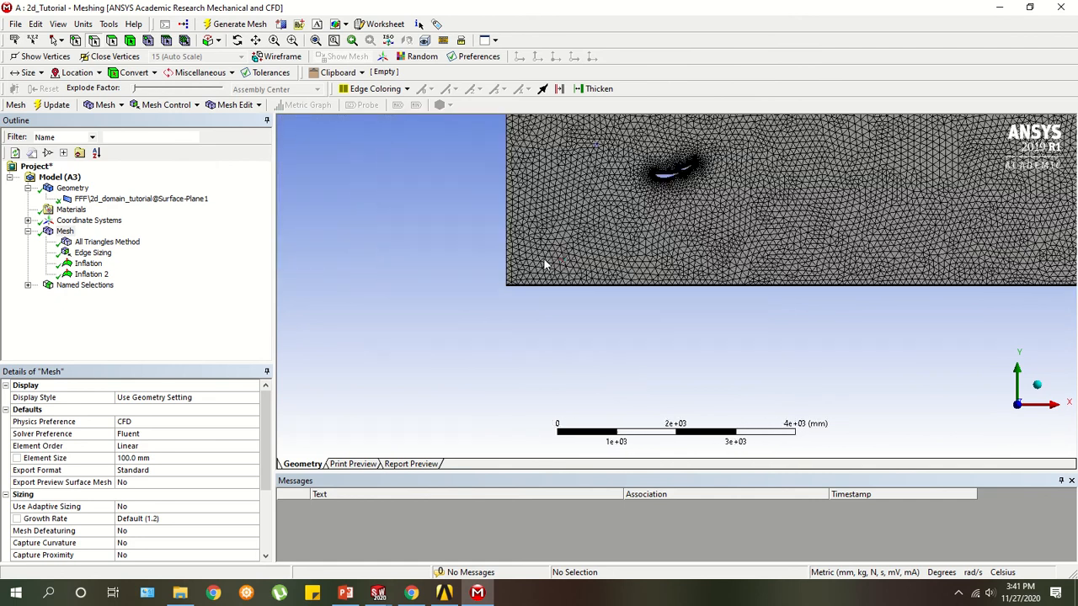
scroll(571, 257, "up", 4)
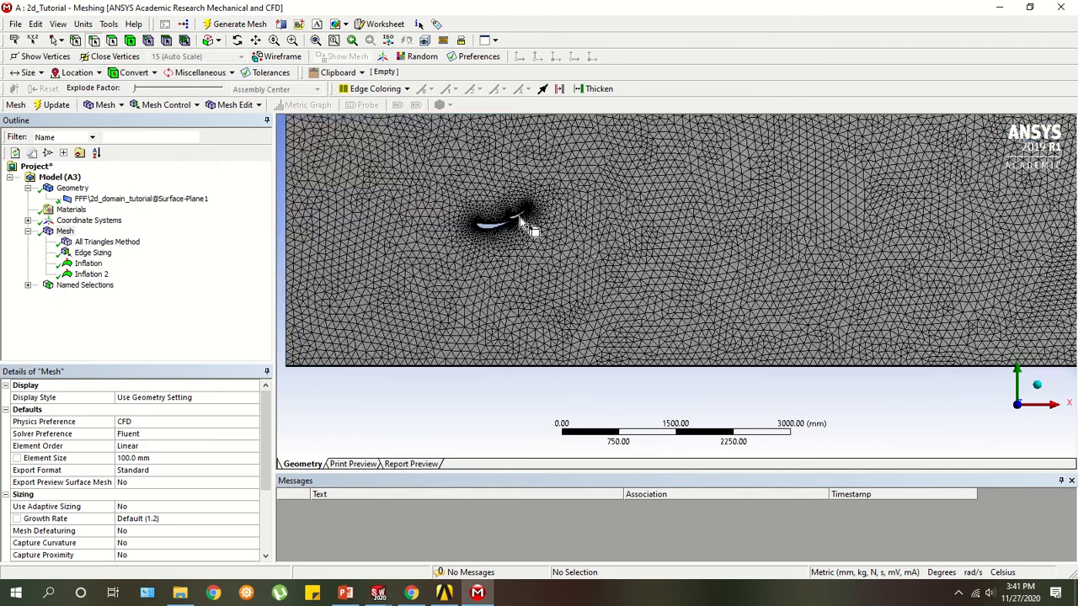
scroll(585, 266, "up", 5)
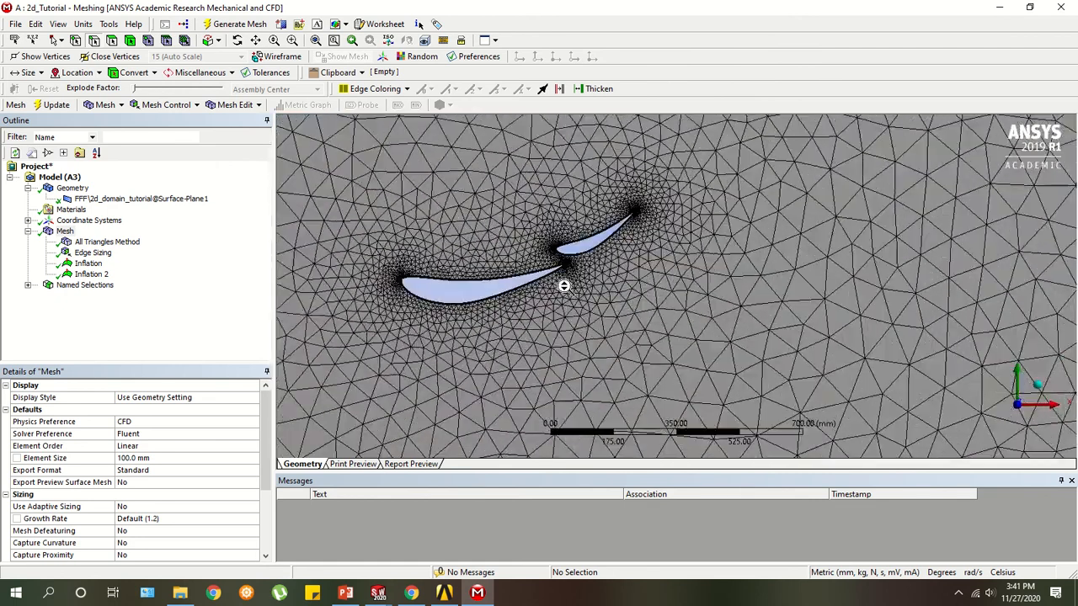
scroll(584, 271, "down", 5)
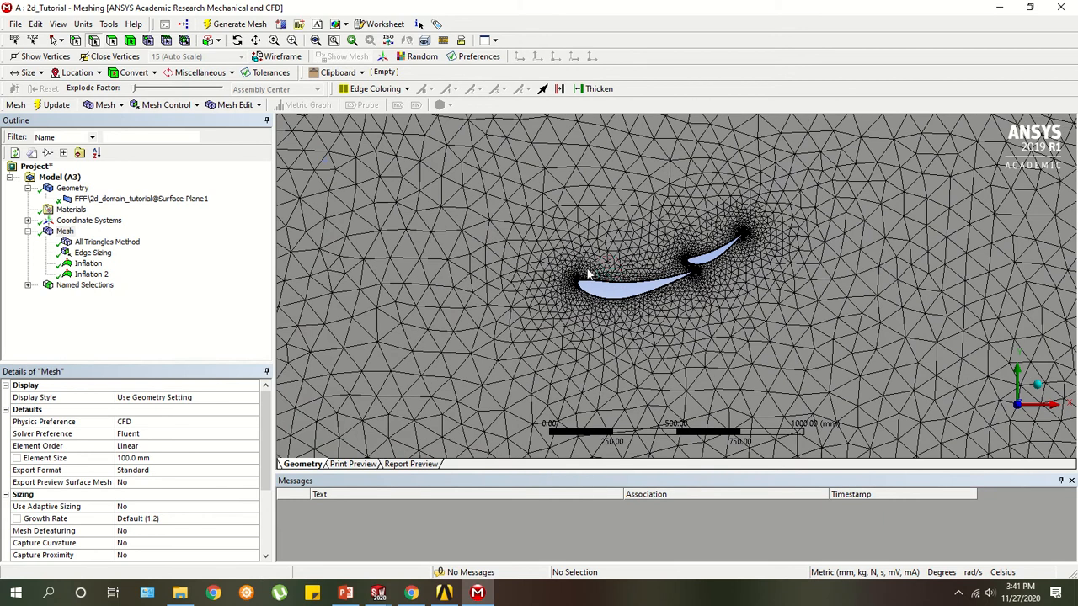
Update the mesh for transfer to Fluent, check the resulting messages and close the Meshing application.
left_click(50, 109)
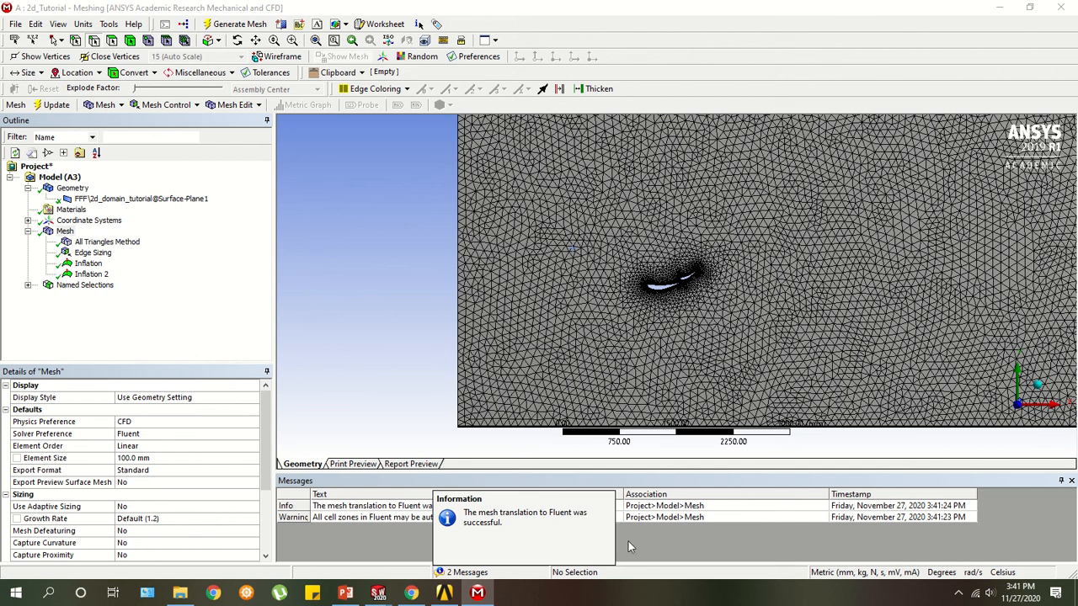
left_click(447, 509)
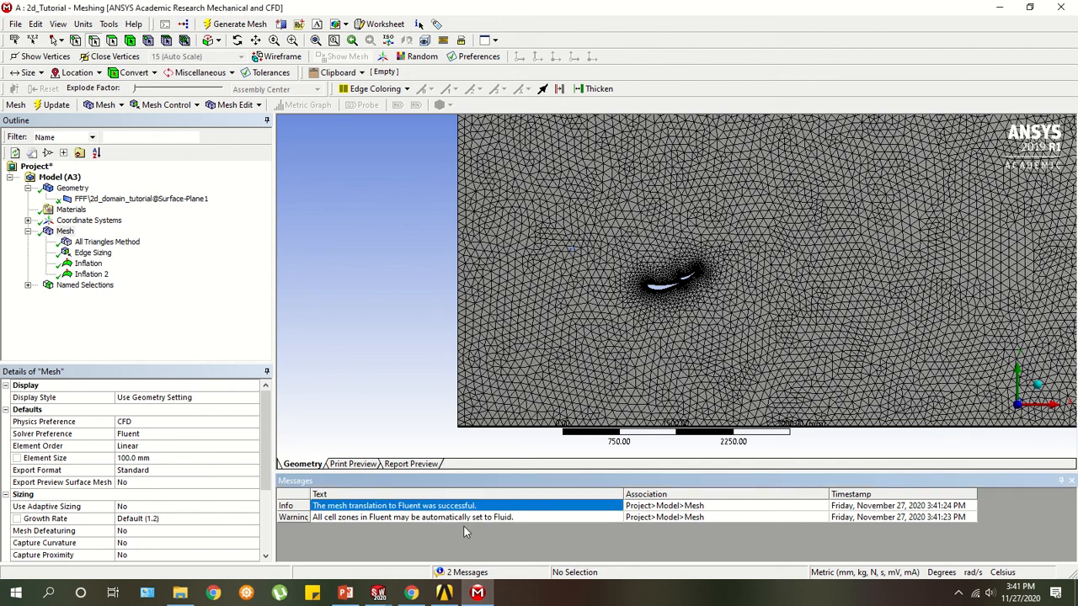
left_click(472, 519)
left_click(1068, 6)
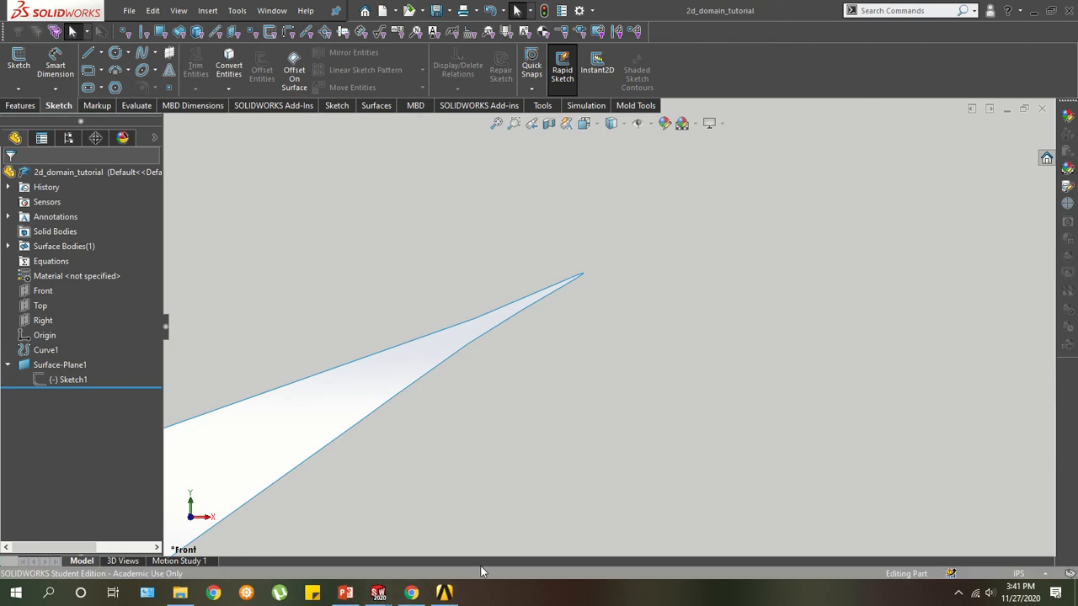
Switch to Workbench and open the Setup cell of the Fluid Flow (Fluent) system for editing.
left_click(444, 592)
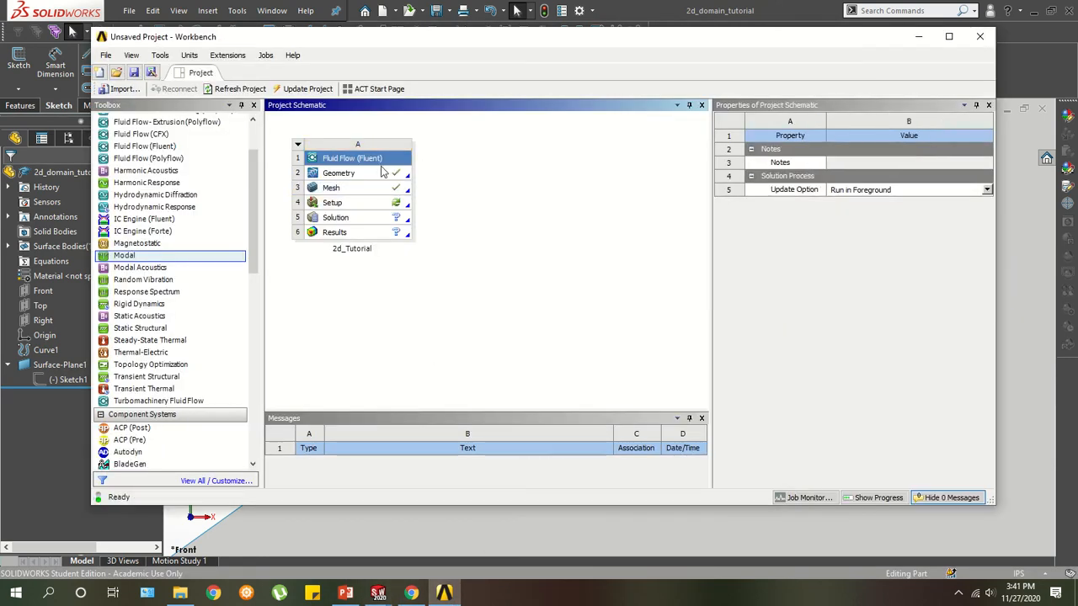
left_click(383, 172)
left_click(335, 205)
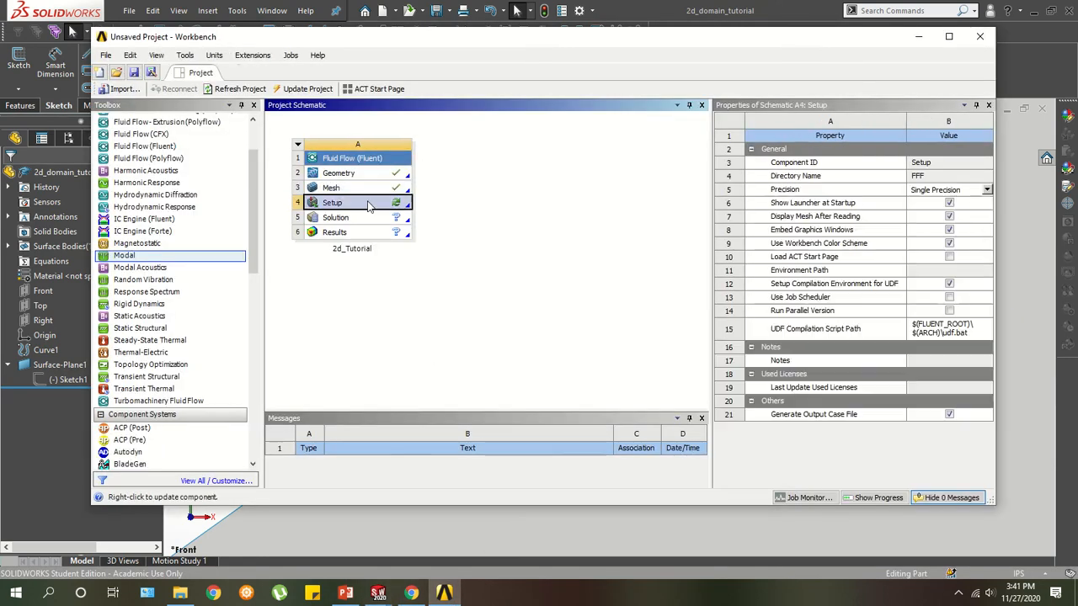
right_click(335, 206)
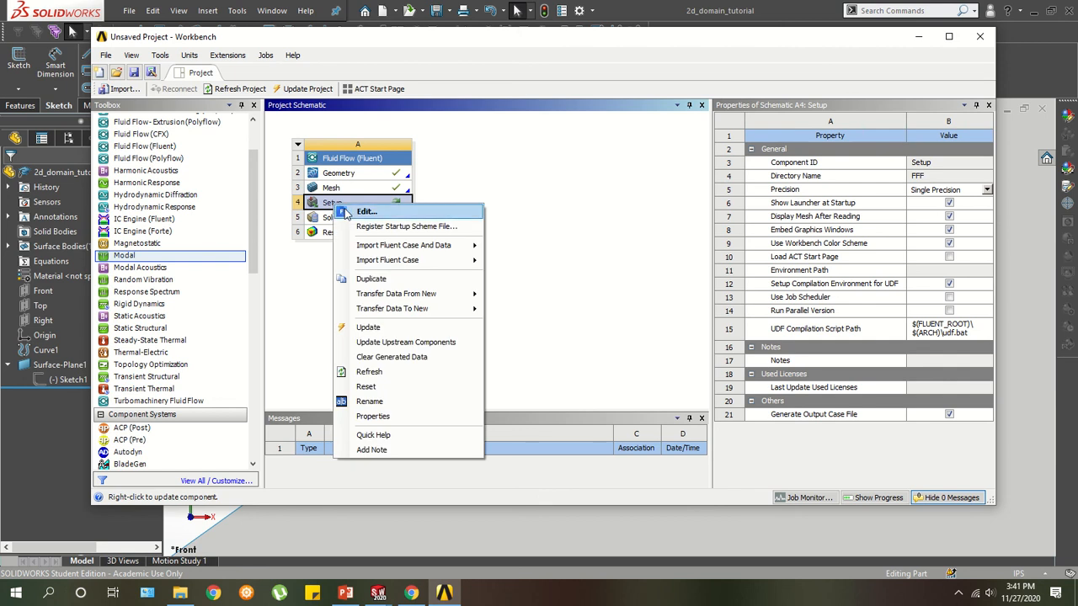
left_click(340, 216)
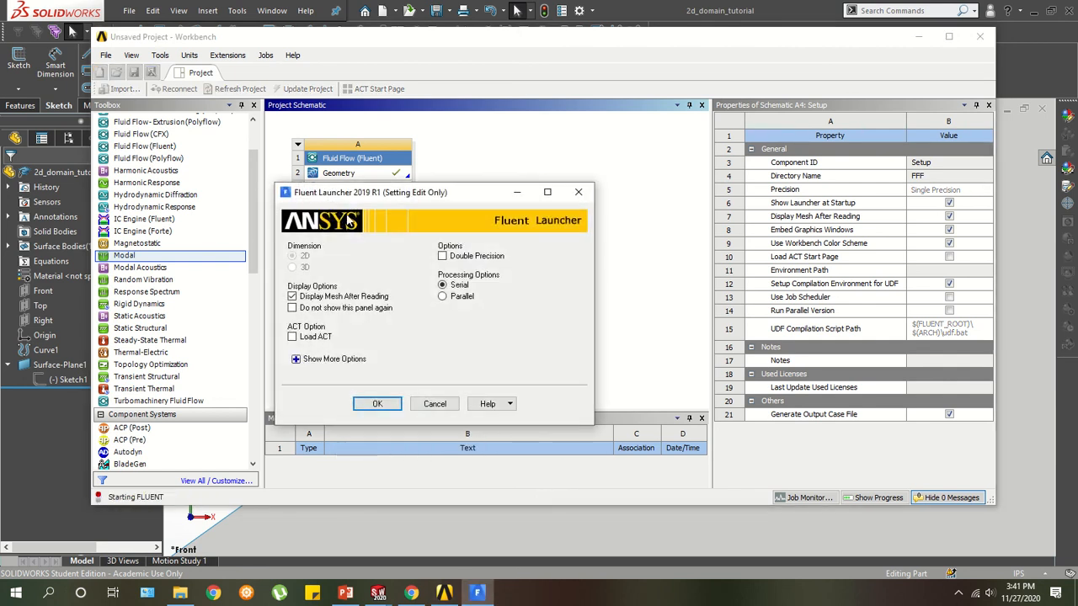
Start Fluent with parallel processing on the local machine using 4 solver processes.
left_click(460, 299)
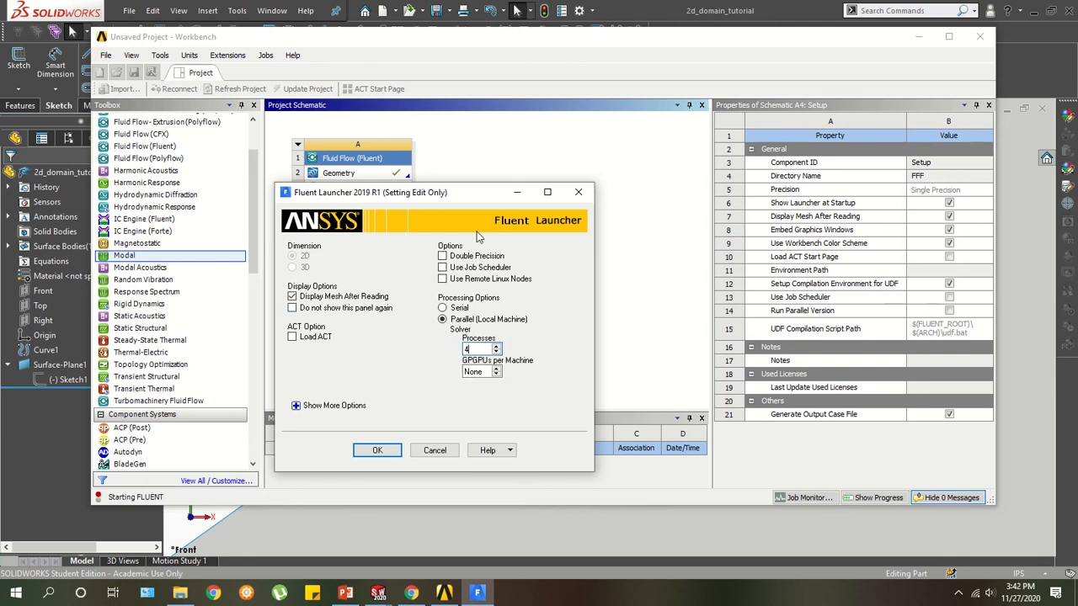
left_click(352, 407)
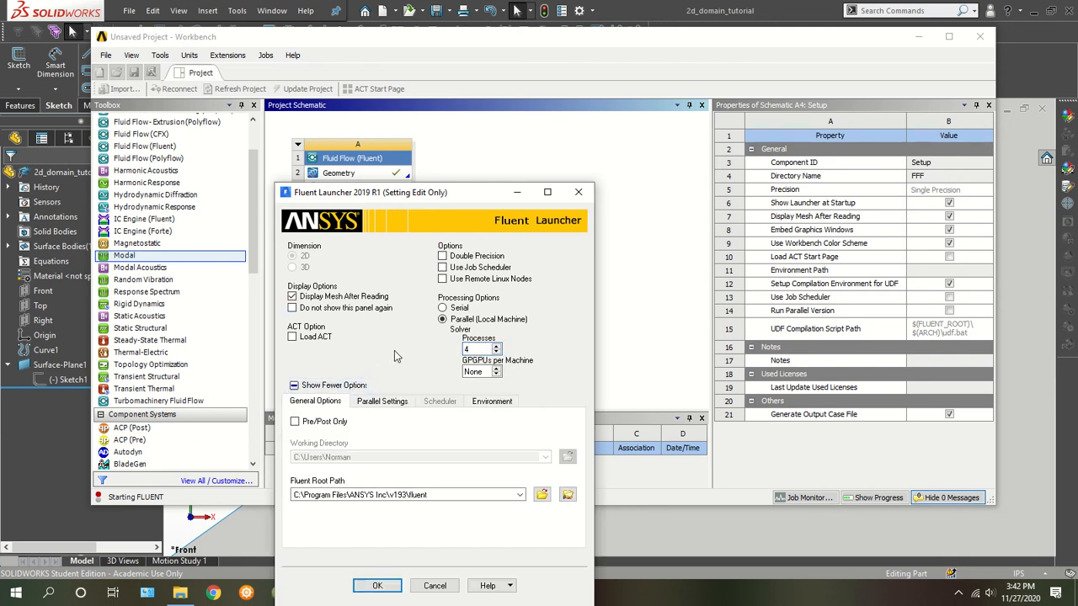
left_click(377, 585)
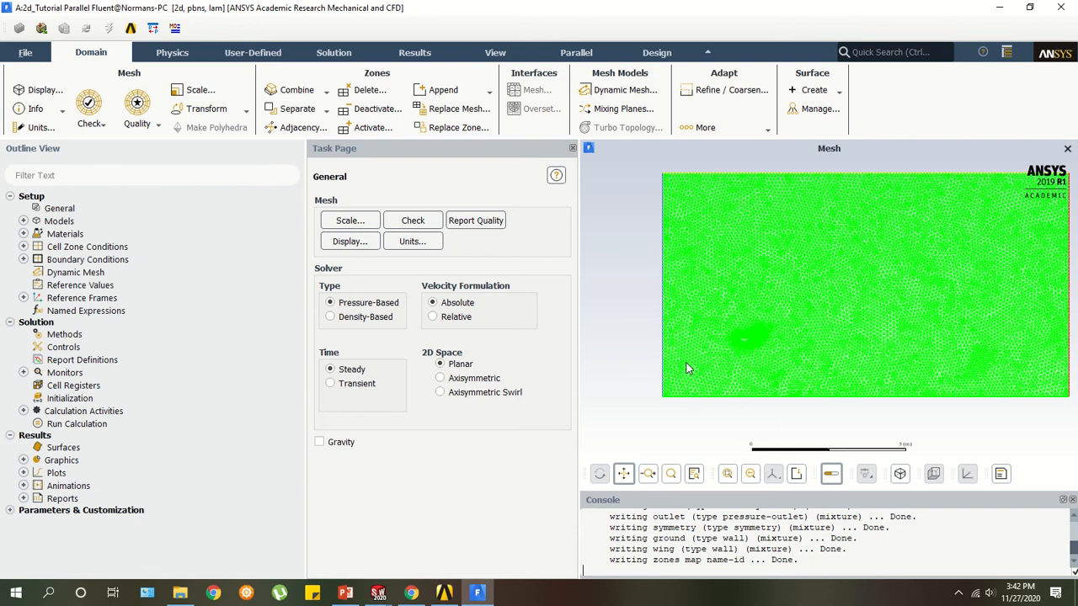
Inspect the imported mesh around the wing elements in Fluent.
scroll(783, 329, "up", 10)
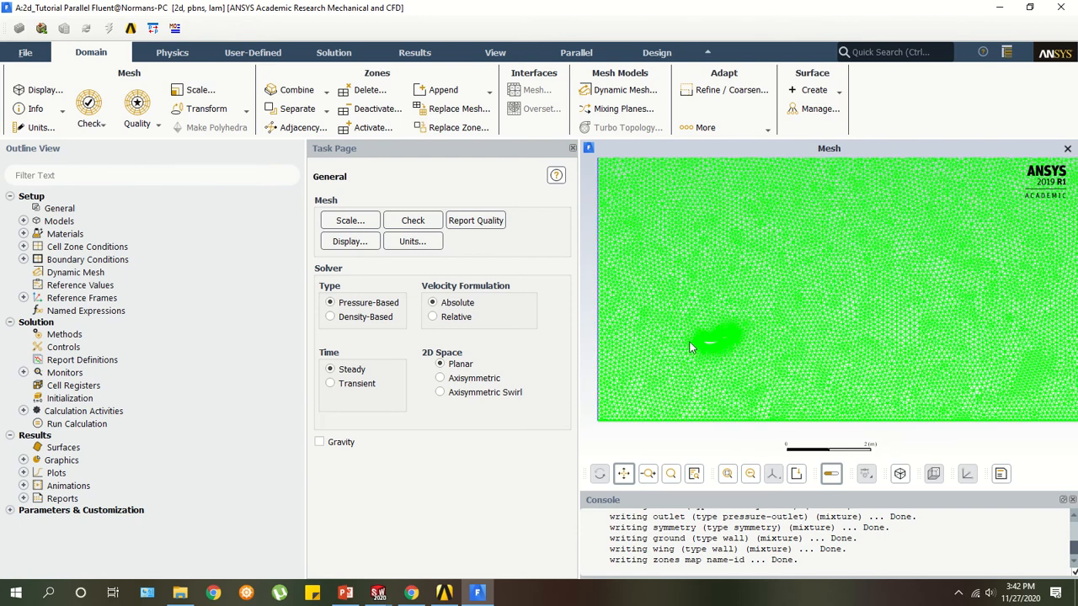
scroll(707, 345, "up", 1)
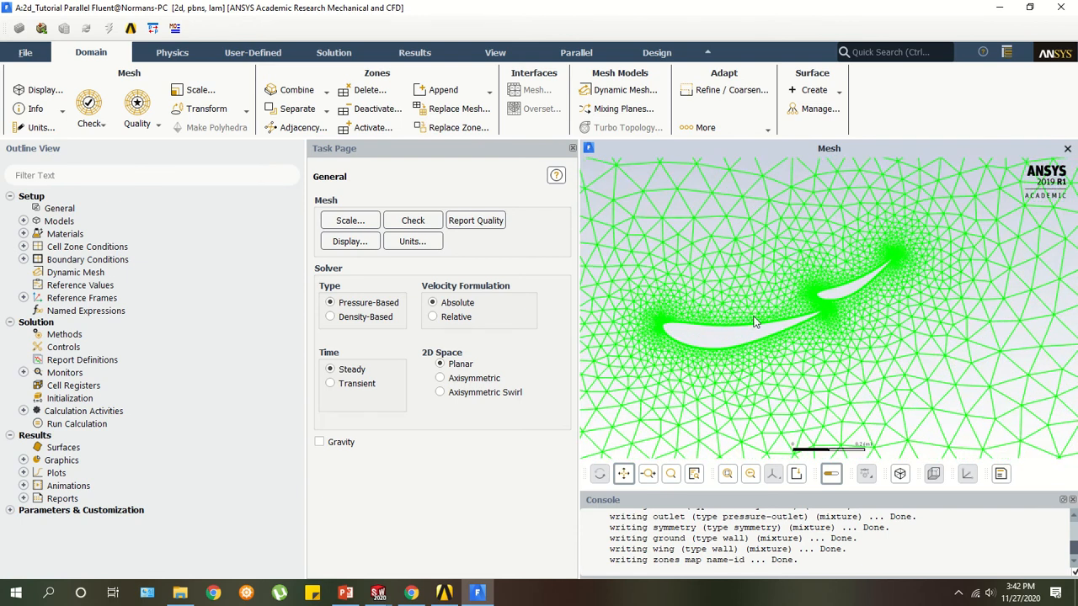
scroll(769, 342, "down", 10)
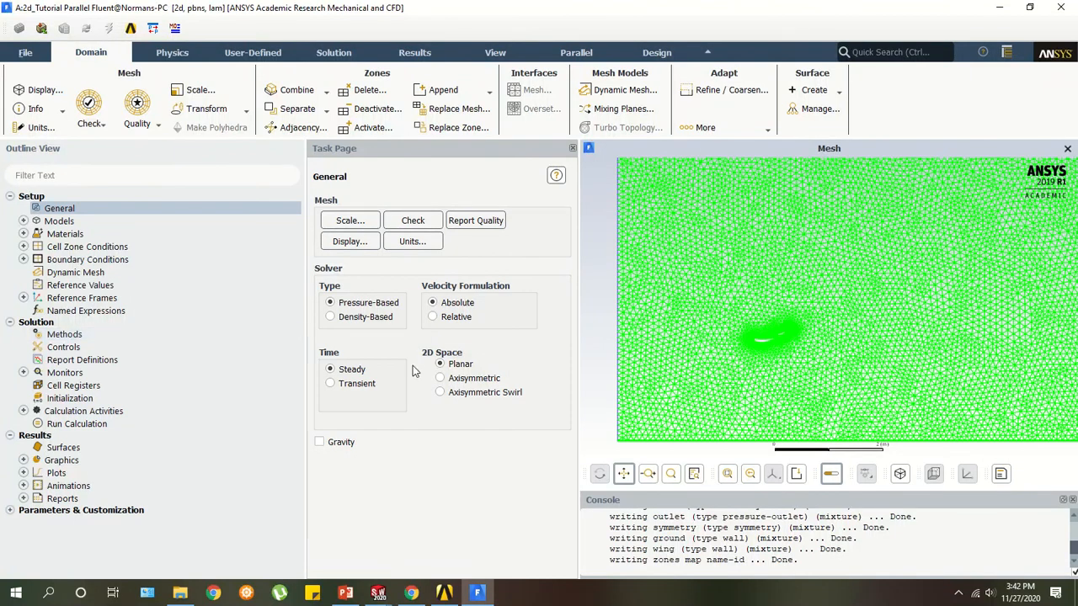
Switch the solver time to Transient and back to Steady, and look over the unit settings.
left_click(361, 383)
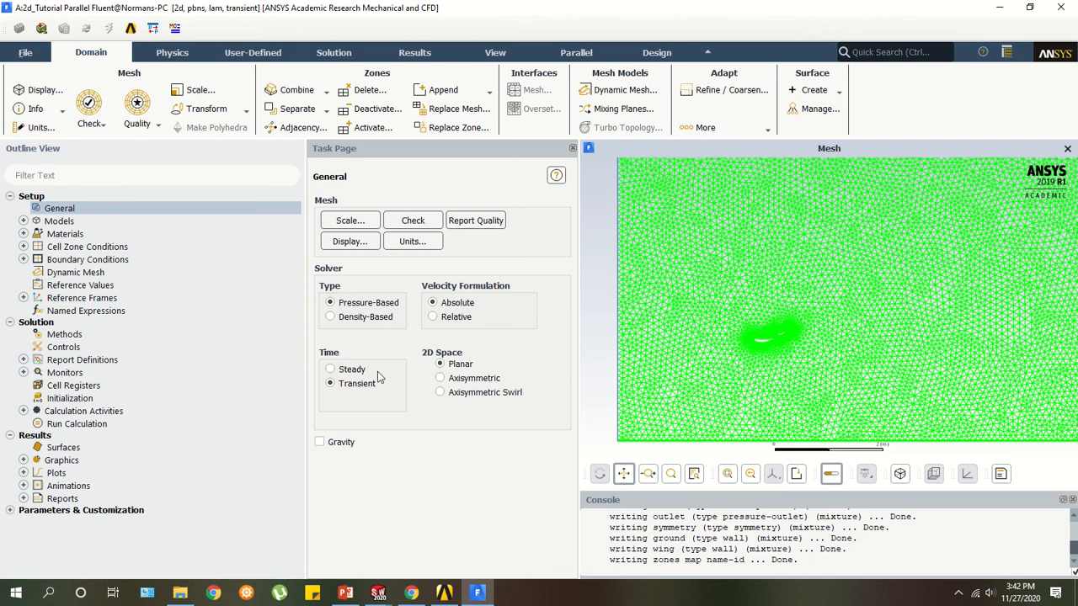
left_click(352, 371)
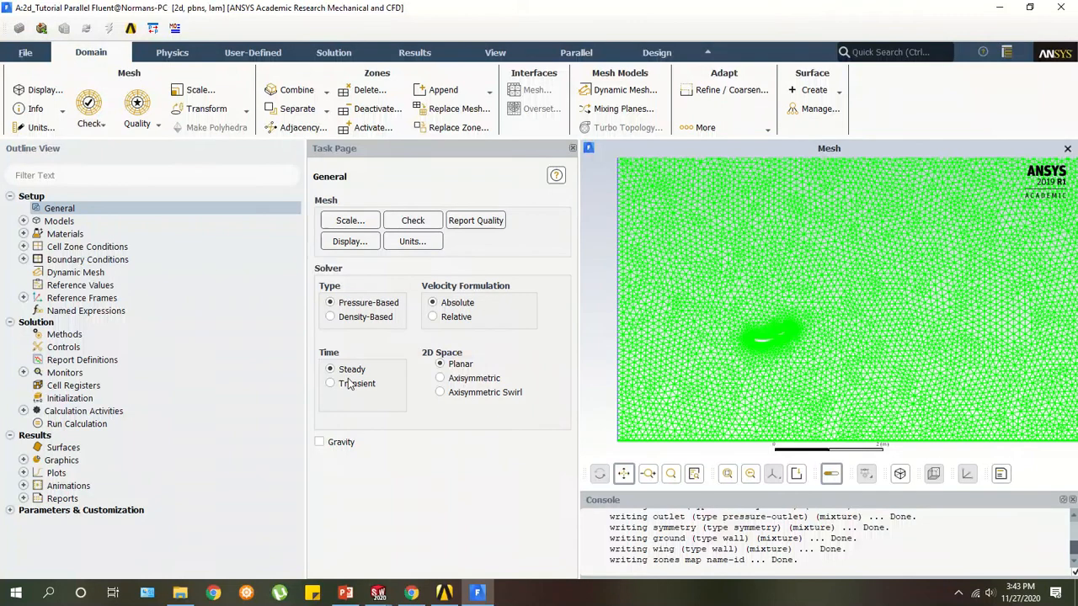
left_click(413, 242)
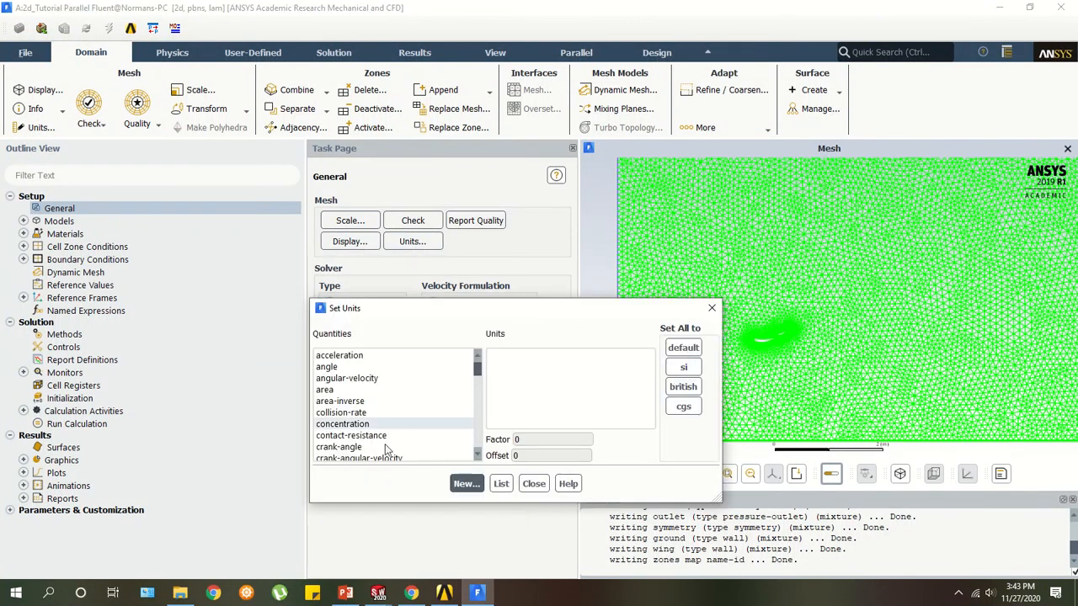
left_click(534, 483)
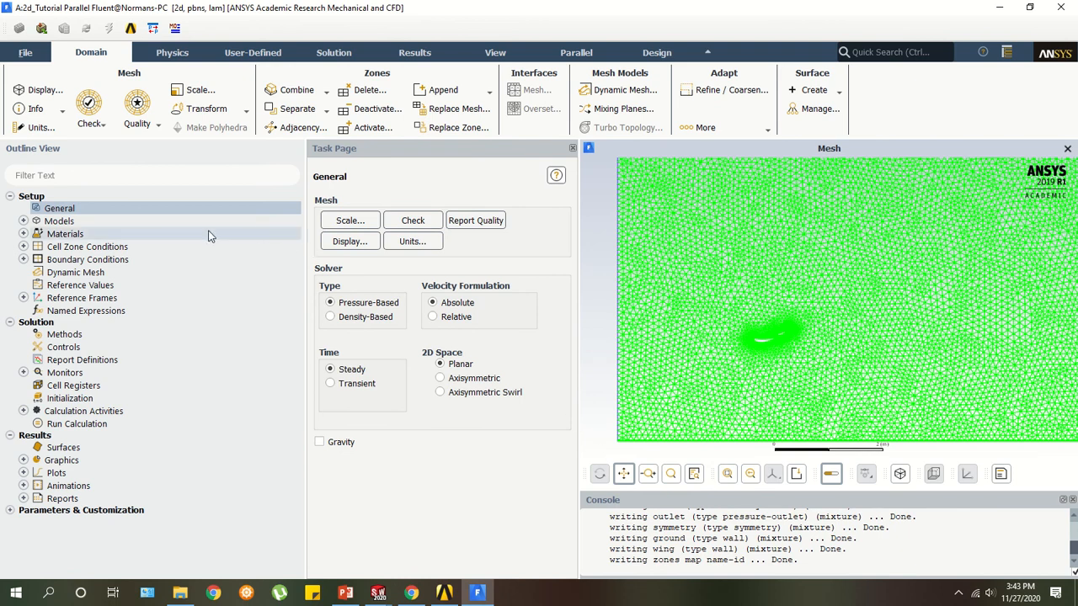
Expand the physics models and review the Energy, Radiation and Heat Exchanger entries.
left_click(25, 220)
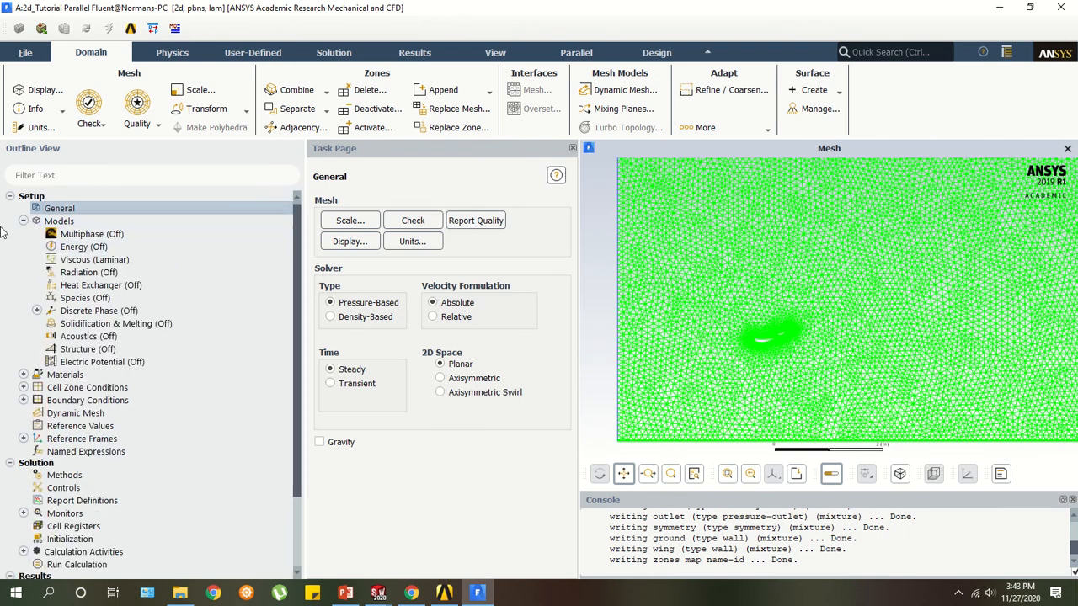
left_click(98, 247)
left_click(98, 272)
left_click(98, 286)
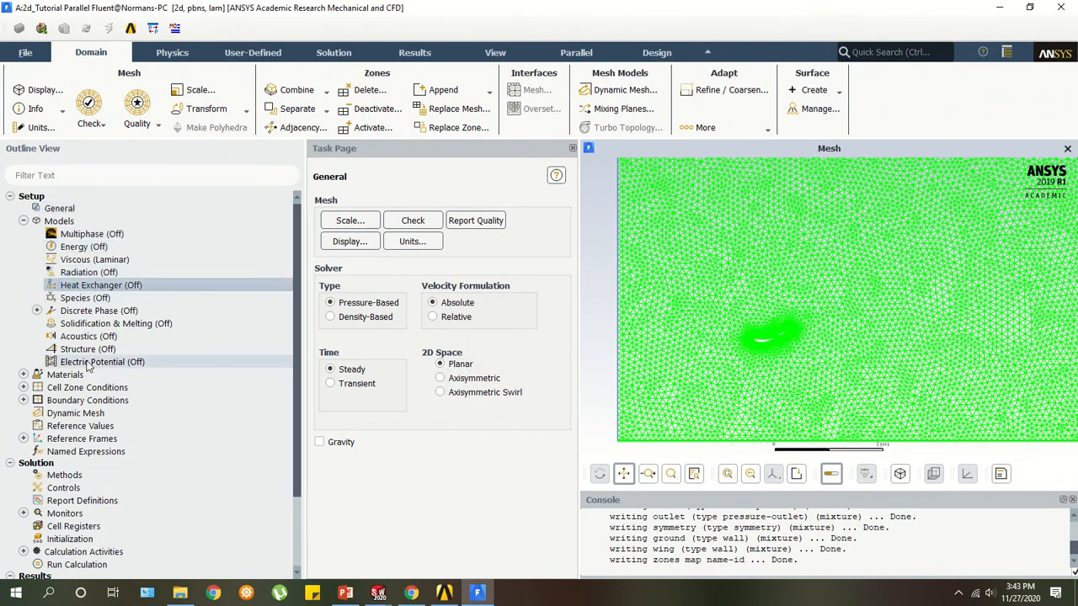
Set the viscous model to k-omega (2 eqn) with the SST variant, leaving the turbulent viscosity function at none.
left_click(76, 260)
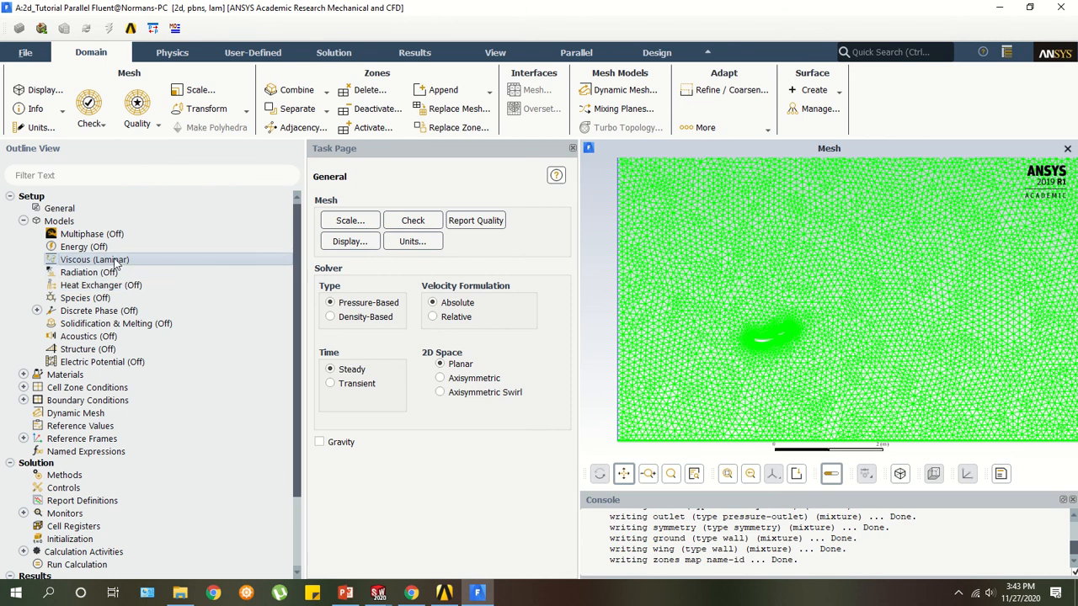
double_click(101, 263)
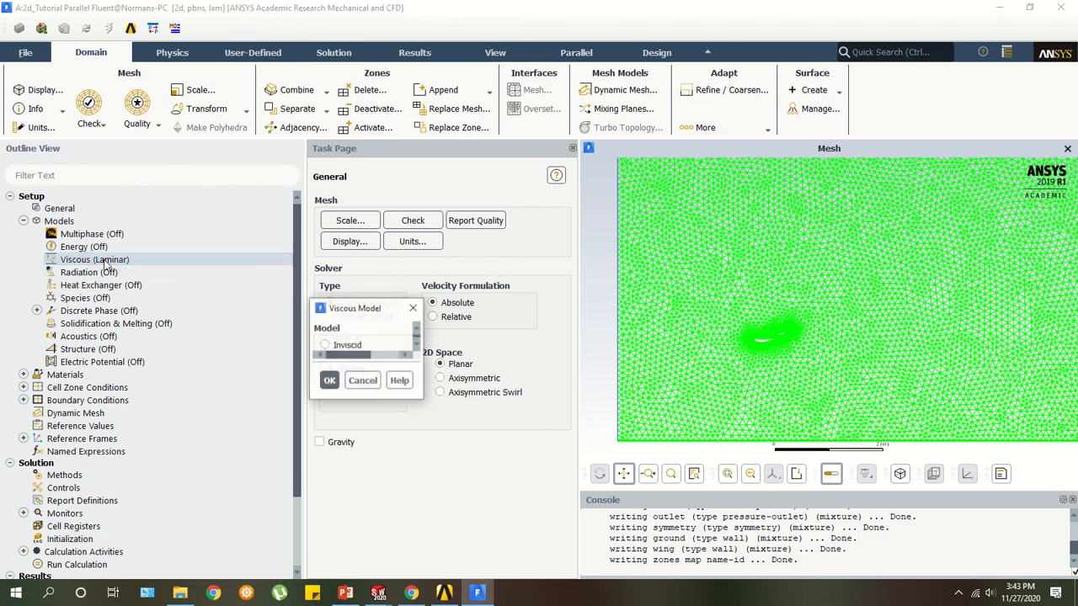
left_click_drag(373, 295, 372, 151)
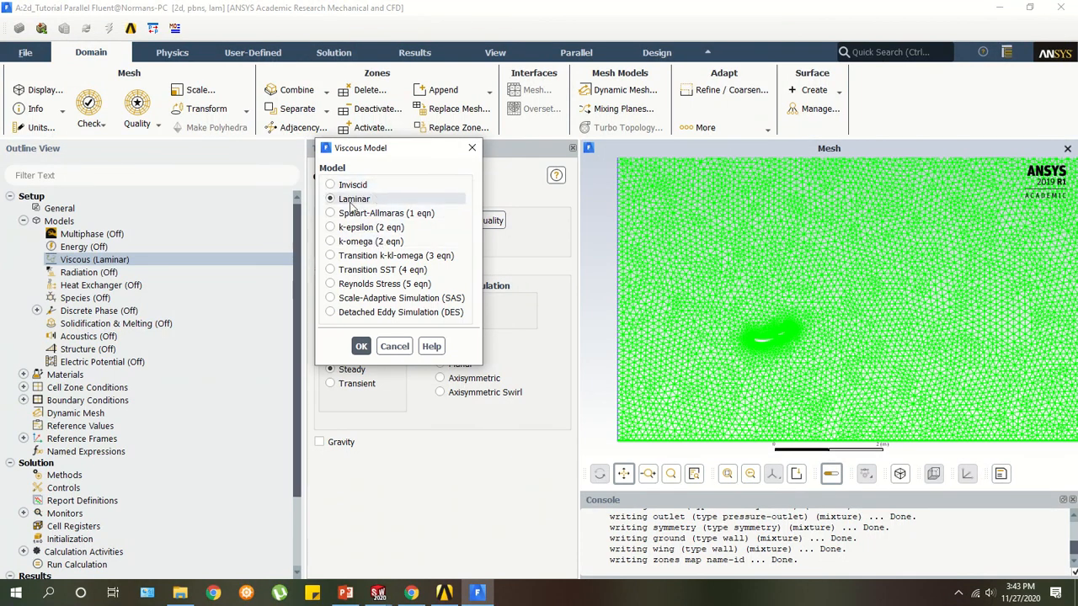
left_click(367, 243)
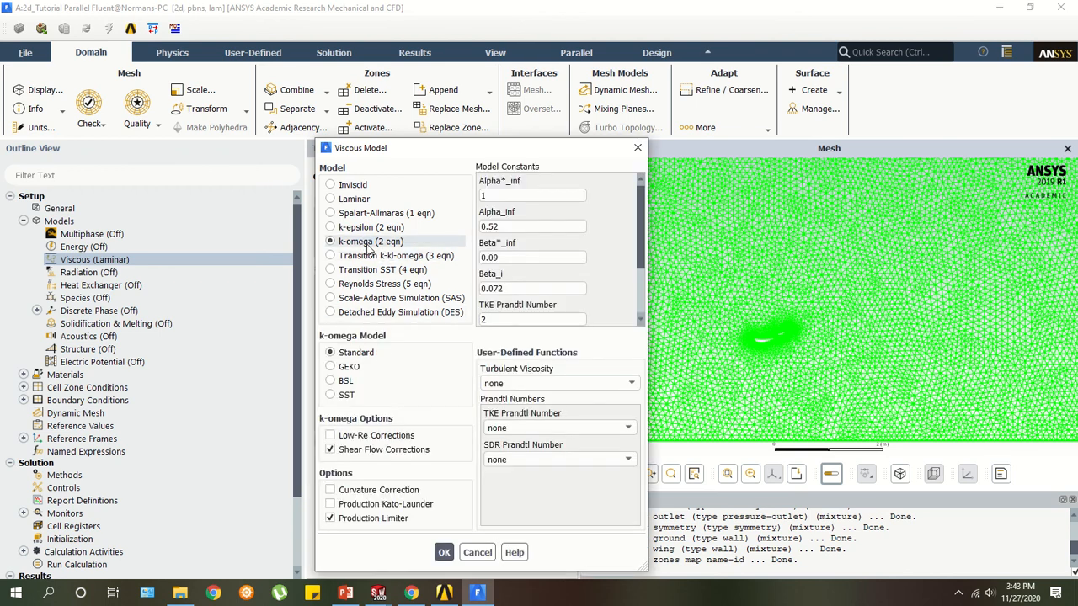
left_click(331, 398)
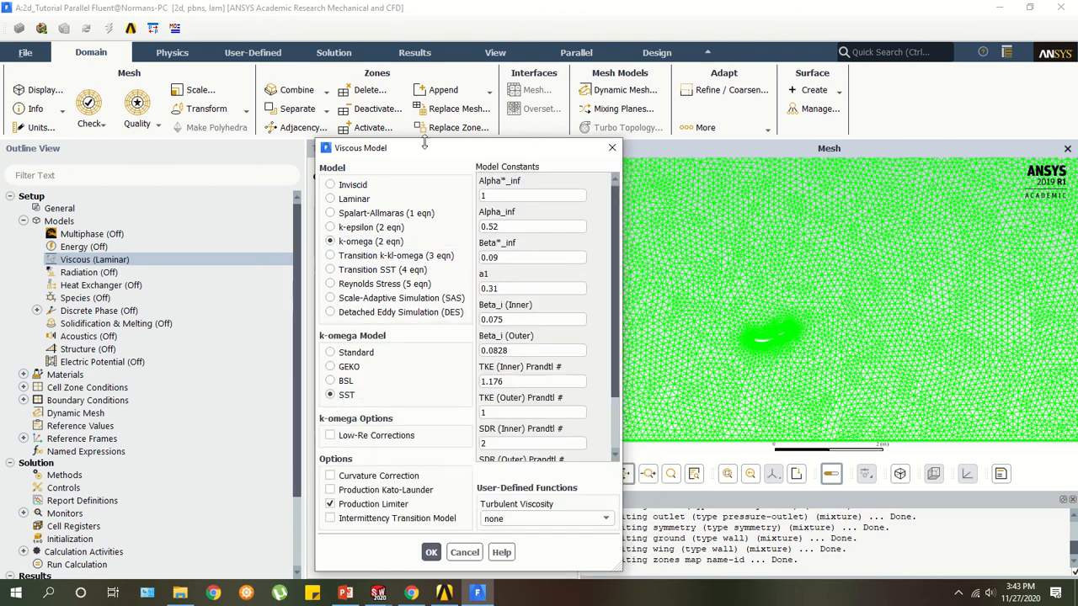
left_click_drag(415, 151, 399, 102)
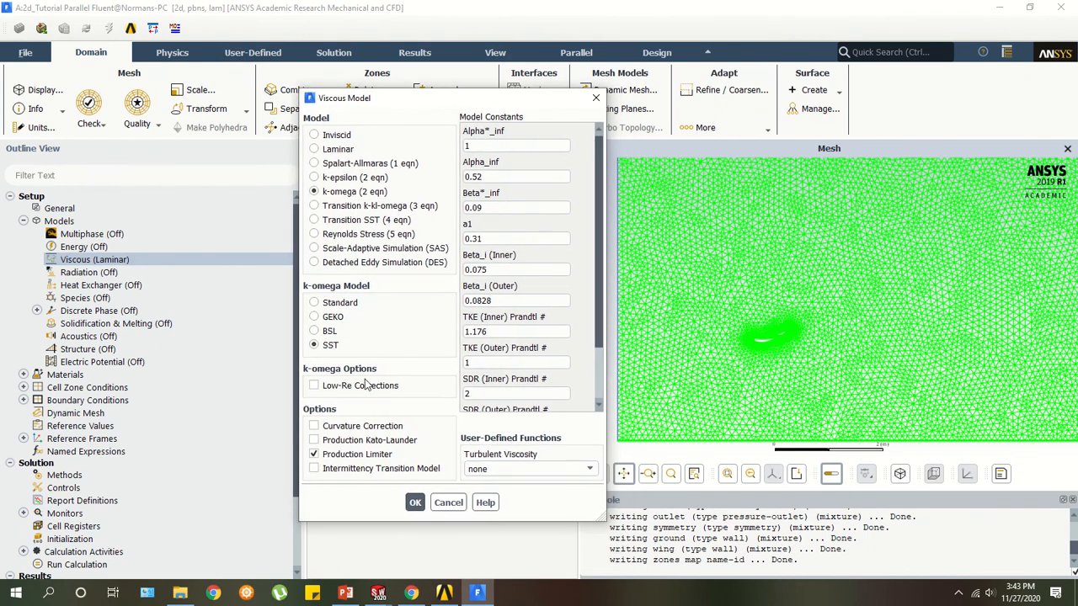
scroll(595, 187, "down", 2)
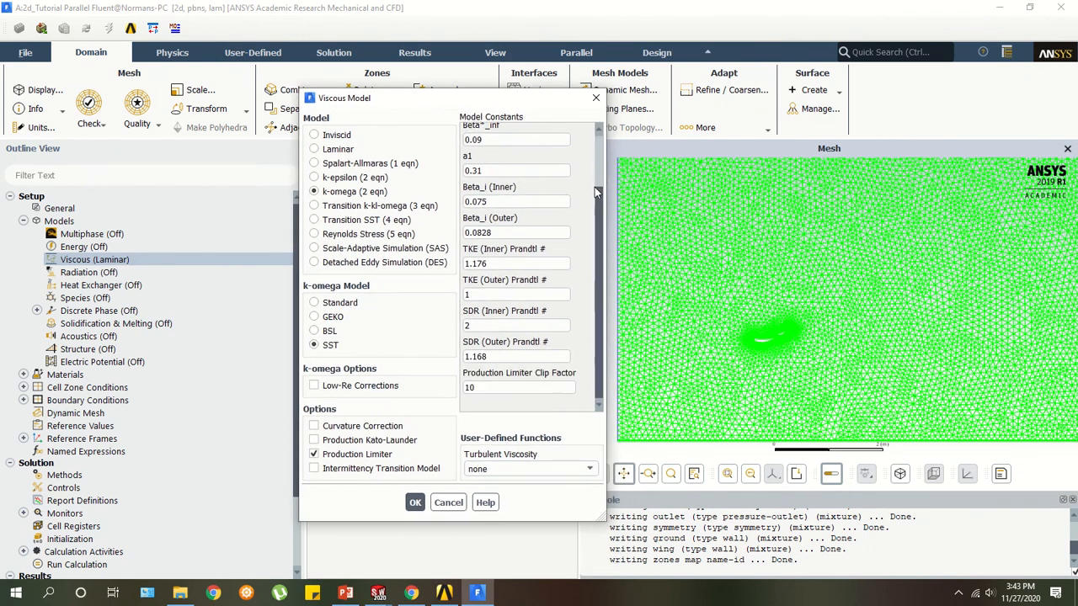
scroll(594, 187, "up", 2)
left_click(553, 469)
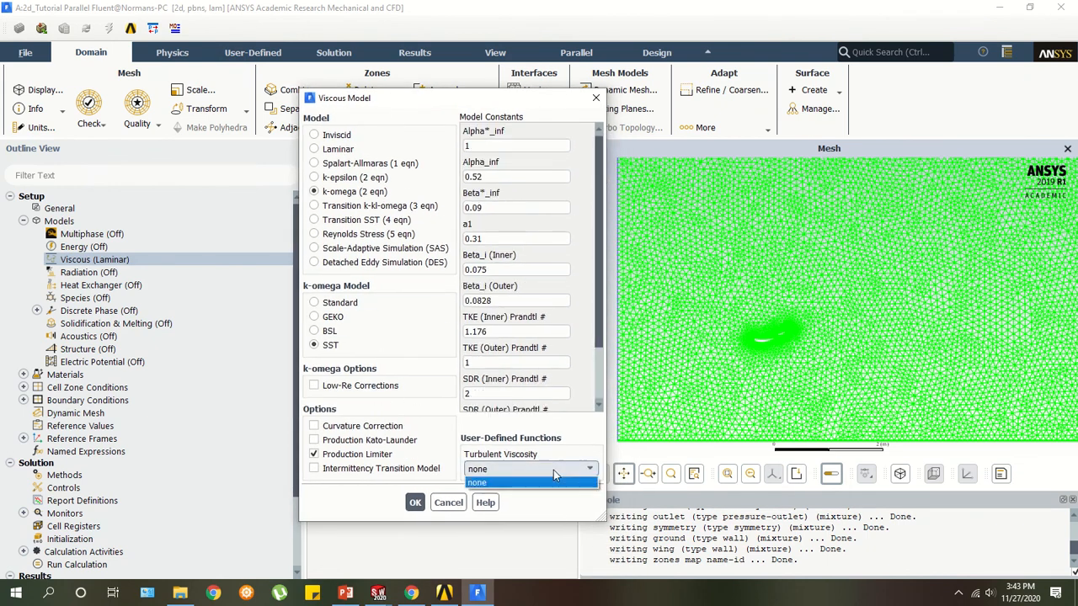
left_click(553, 482)
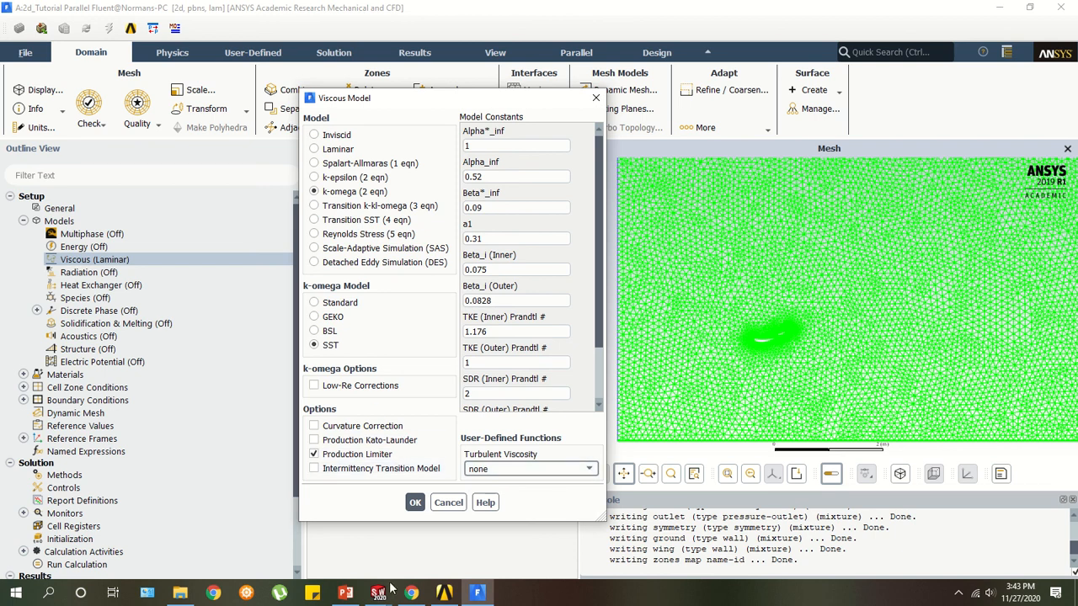
left_click(415, 502)
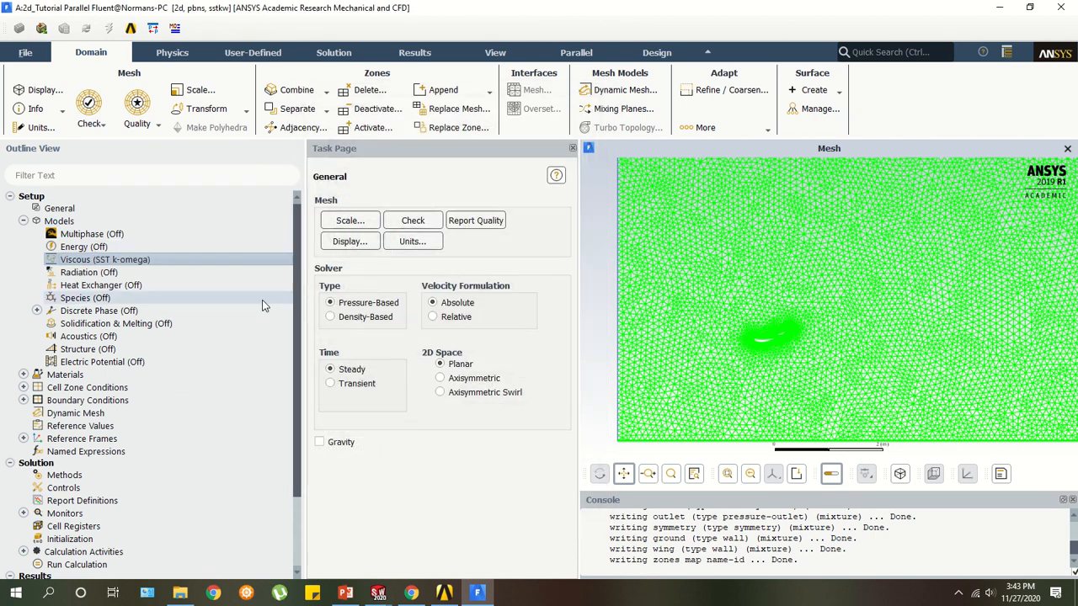
Expand the boundary conditions, close the task page, and examine where the inlet and ground boundaries lie on the mesh domain.
scroll(264, 299, "down", 3)
left_click(24, 325)
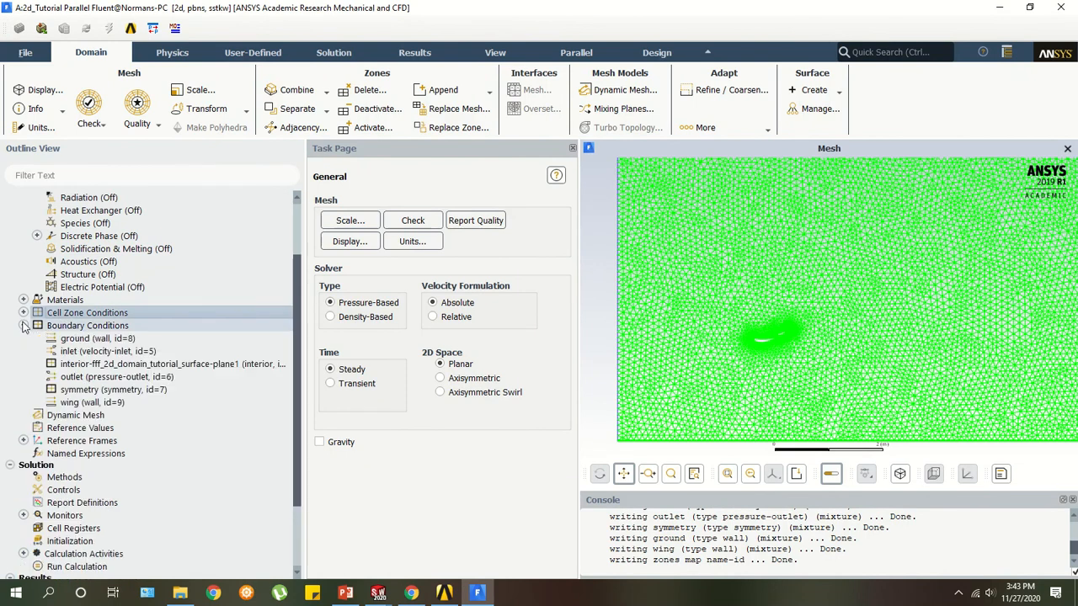
left_click(93, 338)
scroll(673, 318, "down", 3)
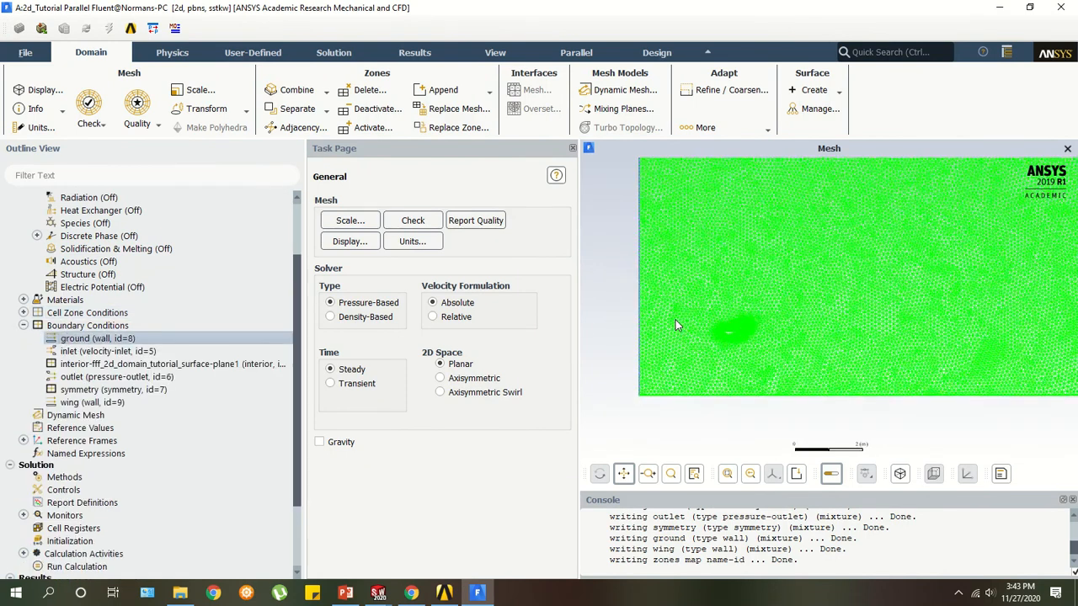
scroll(707, 311, "up", 3)
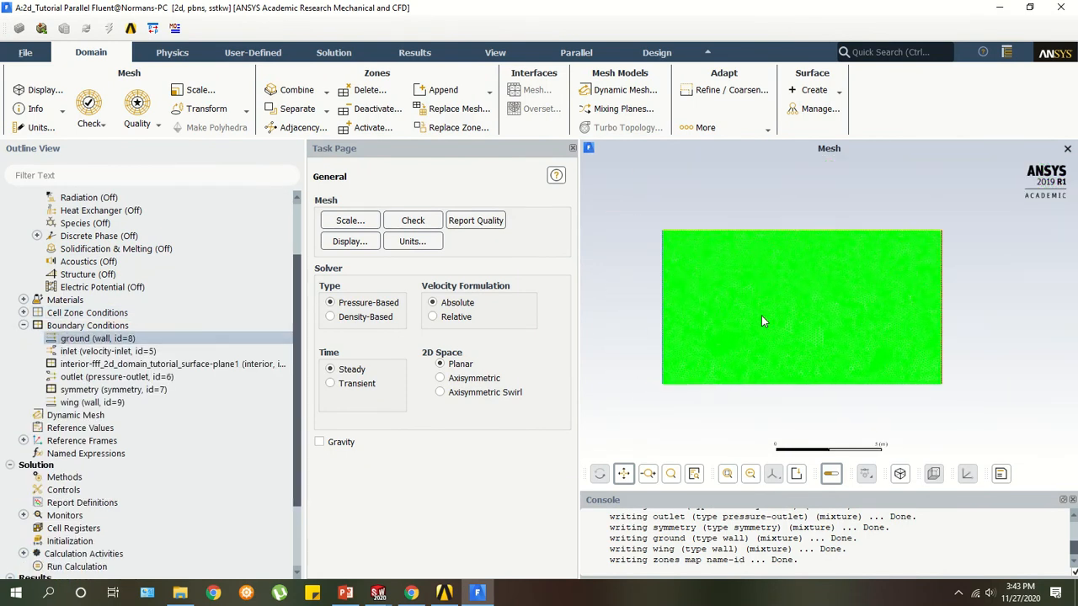
left_click_drag(767, 337, 772, 315)
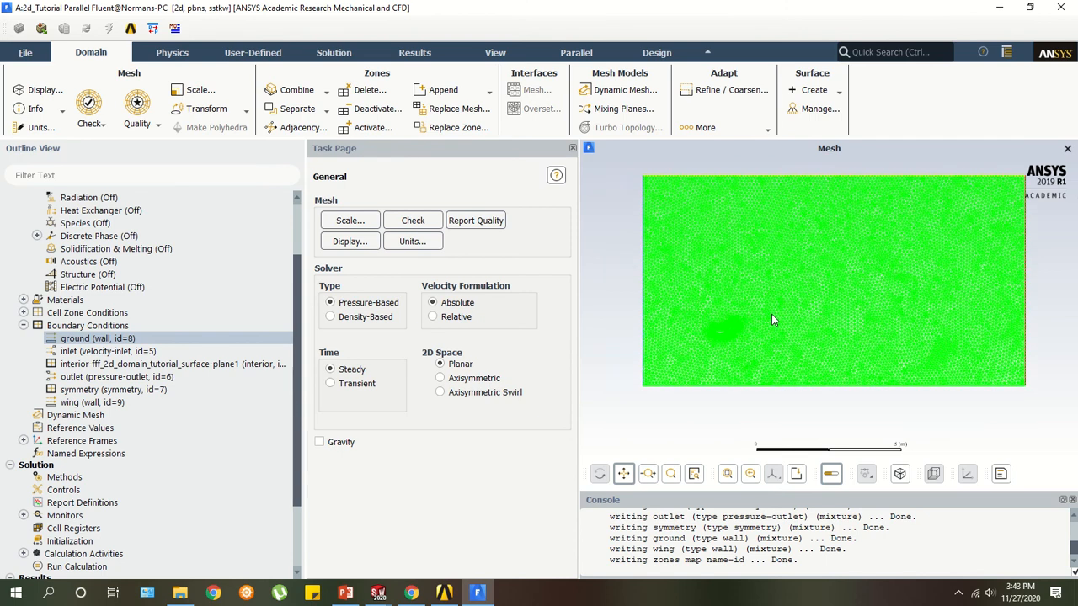
left_click(572, 148)
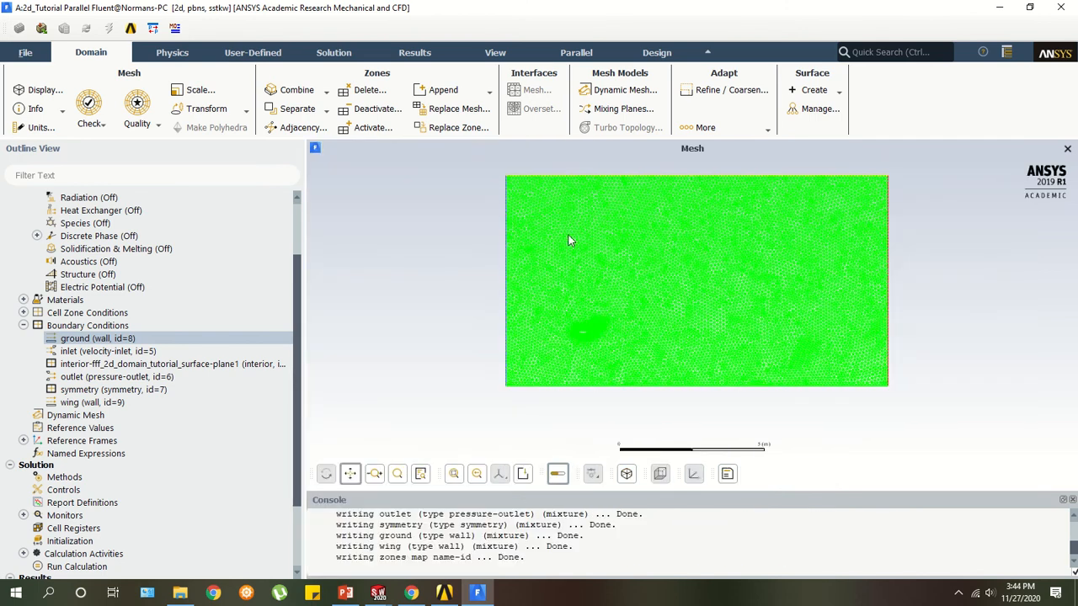
left_click(505, 253)
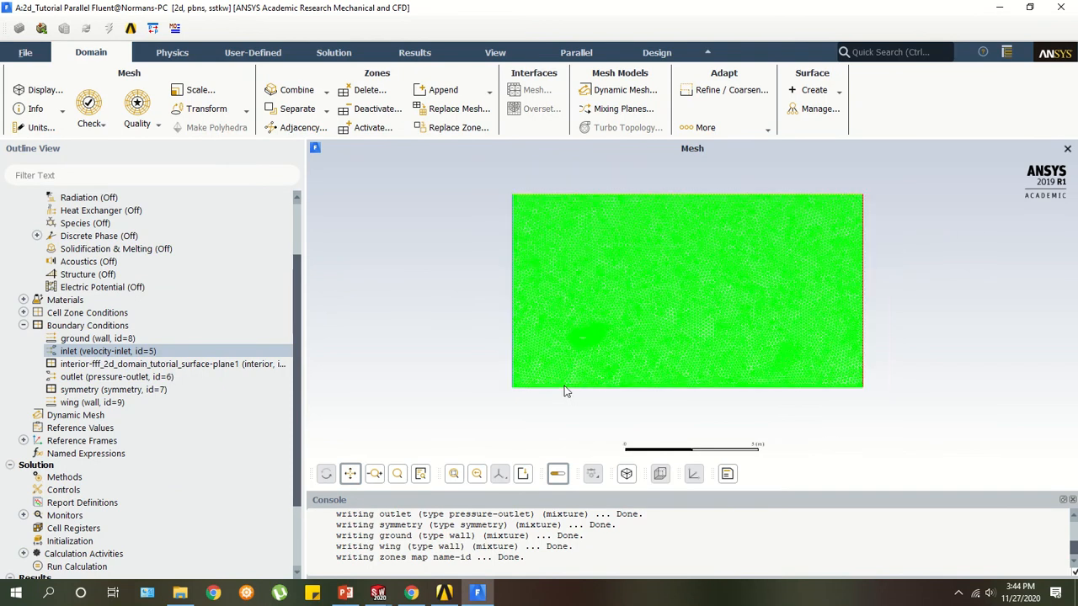
scroll(547, 391, "up", 3)
left_click(503, 403)
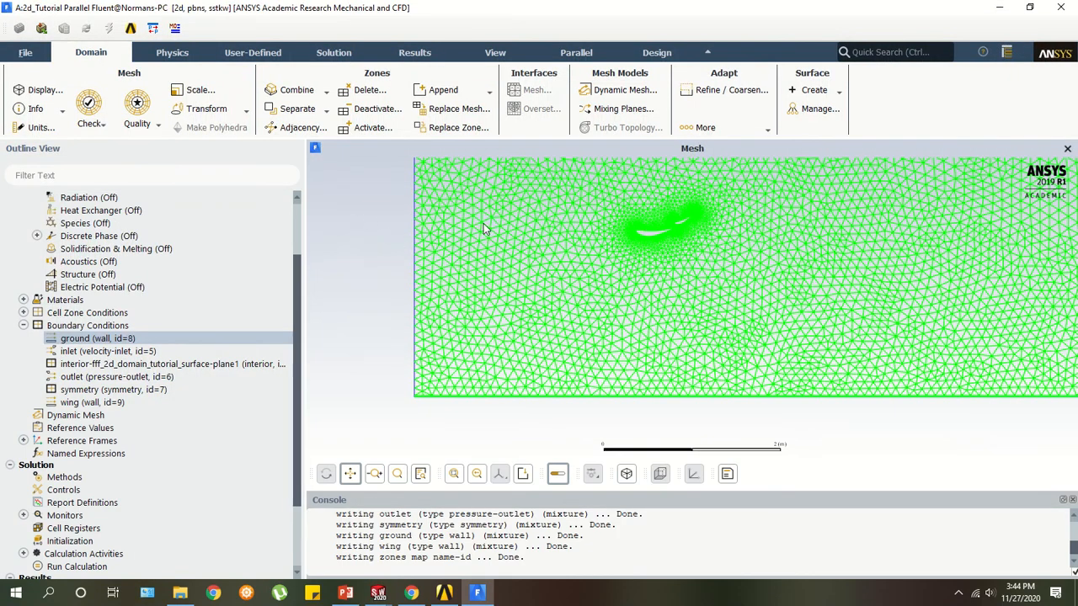
Make the ground boundary a moving wall with translational motion at 15 m/s in the X direction.
right_click(115, 336)
left_click(149, 347)
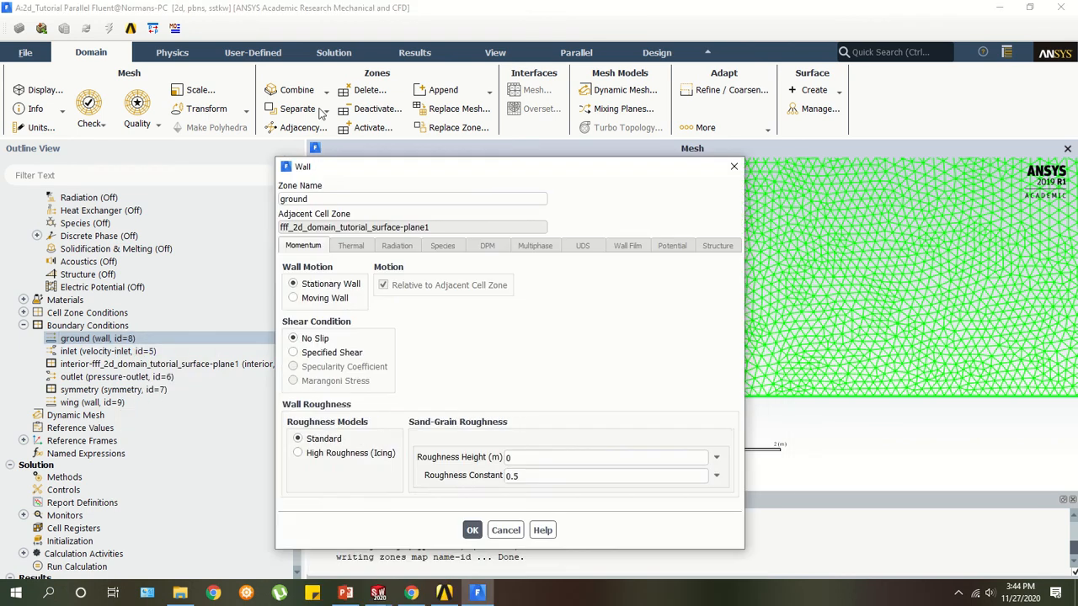
left_click(265, 212)
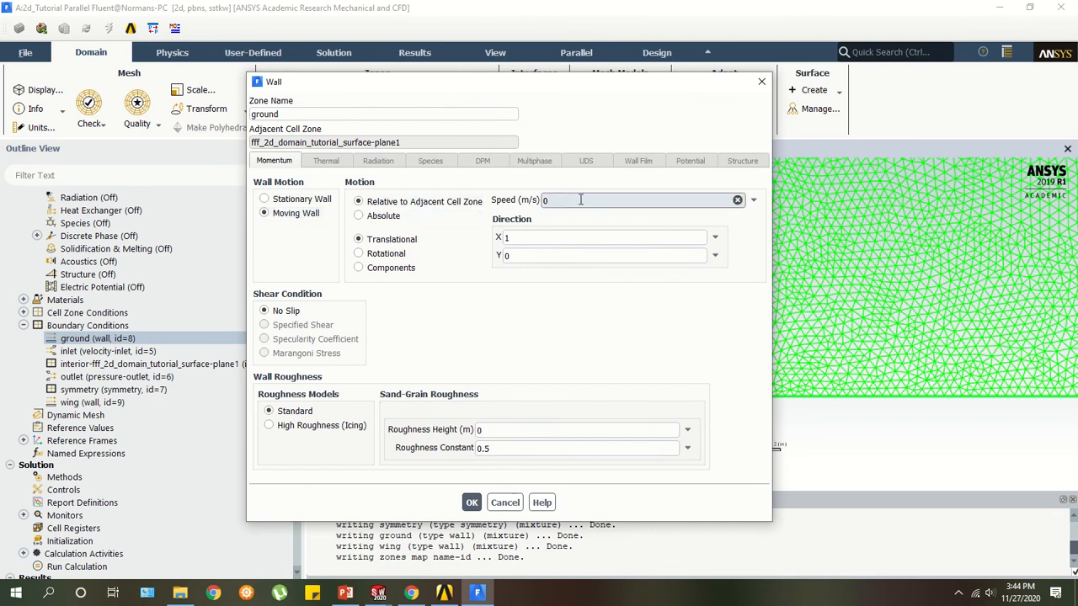
type("15")
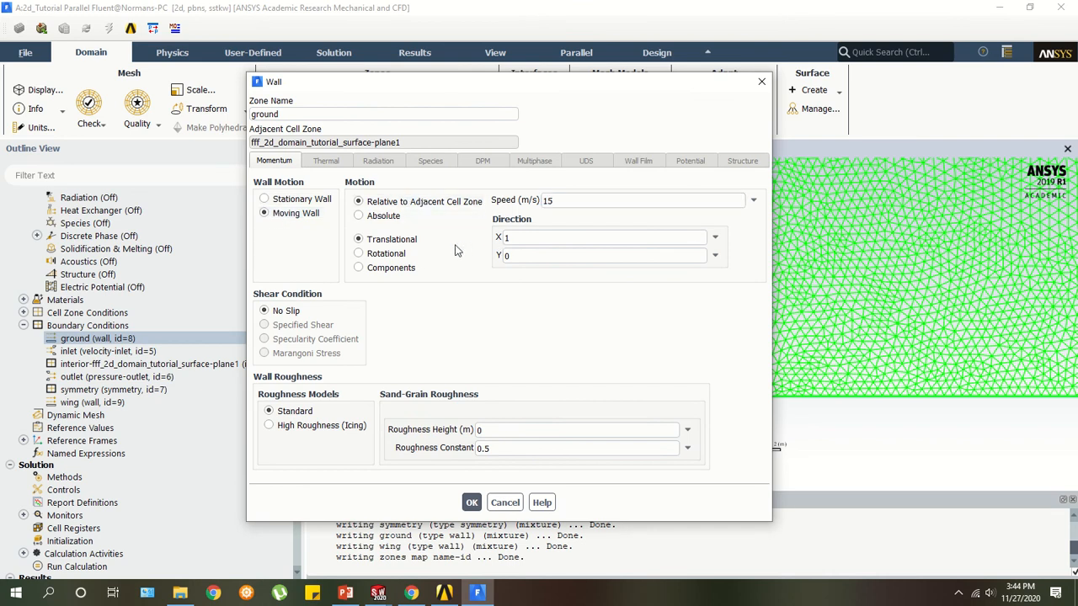
left_click_drag(573, 82, 330, 76)
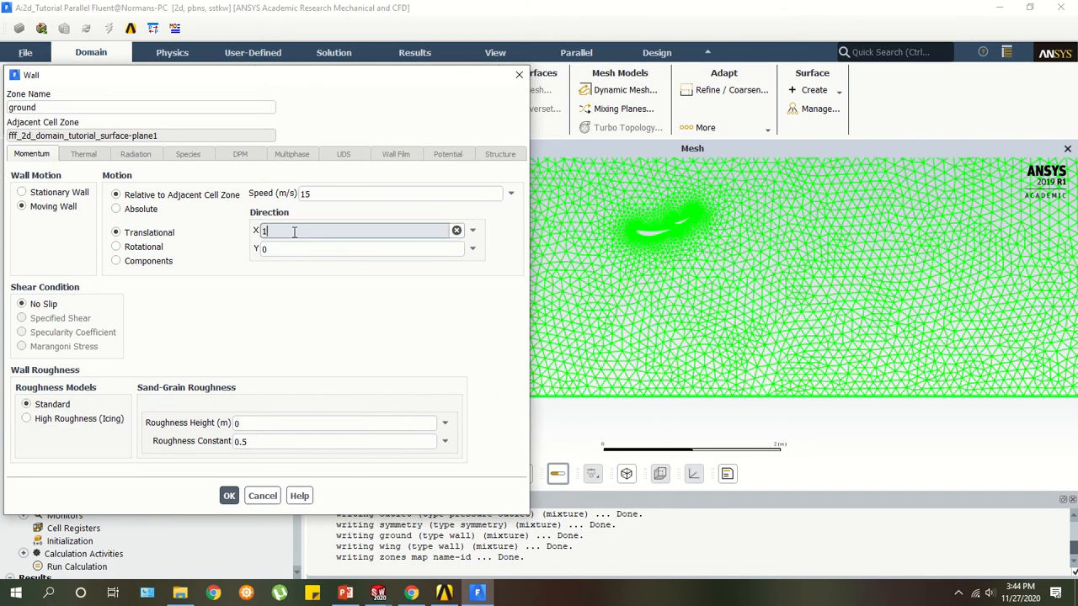
left_click(156, 236)
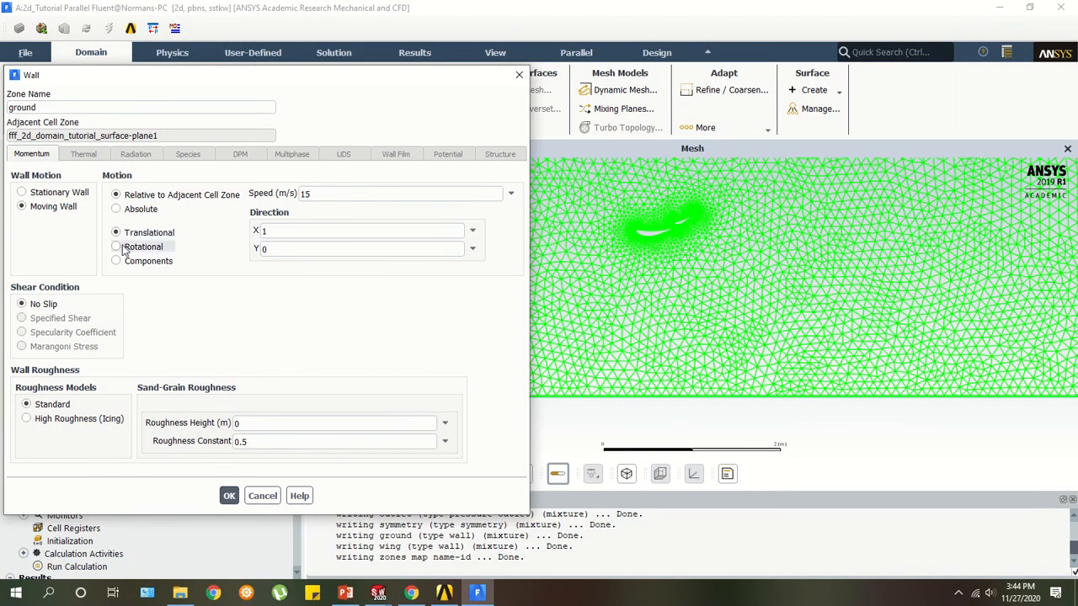
left_click(228, 497)
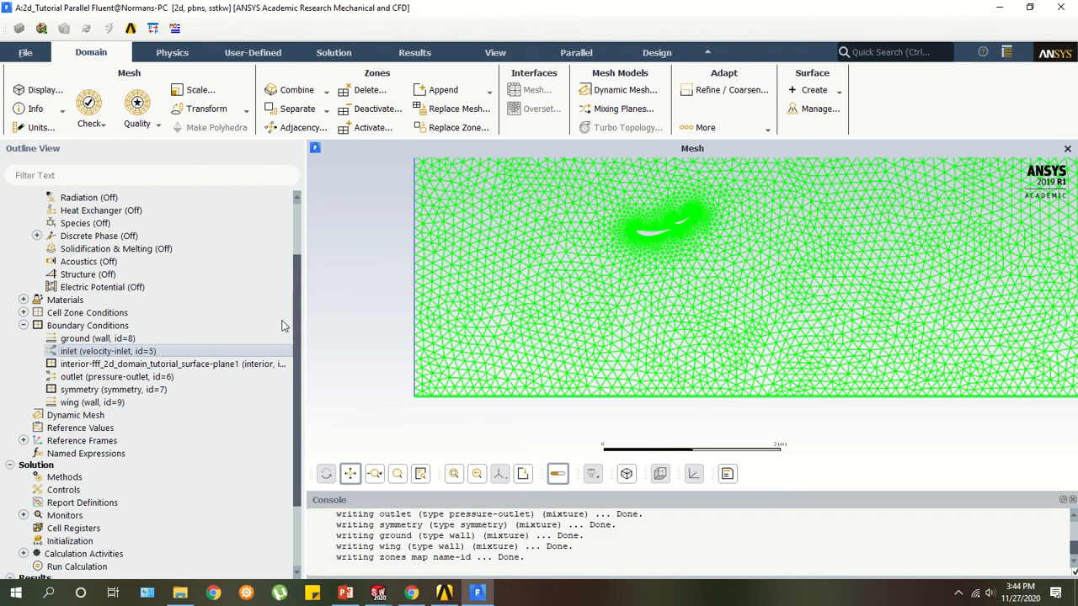
Keep the inlet boundary as a velocity-inlet and set its velocity magnitude to 15 m/s.
double_click(169, 349)
left_click(699, 309)
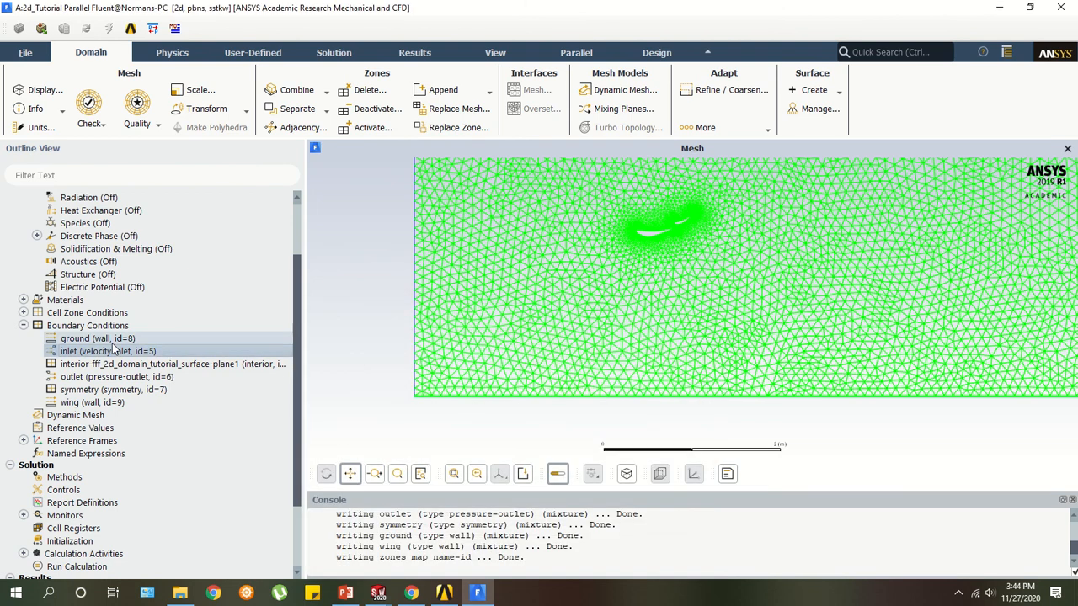
right_click(115, 351)
mouse_move(149, 459)
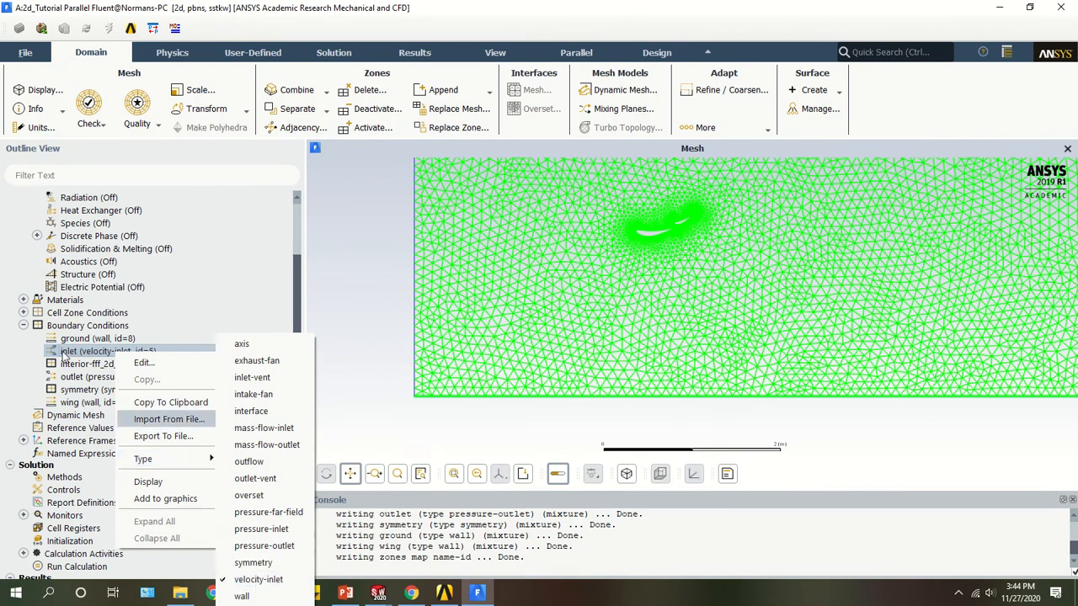
left_click(241, 581)
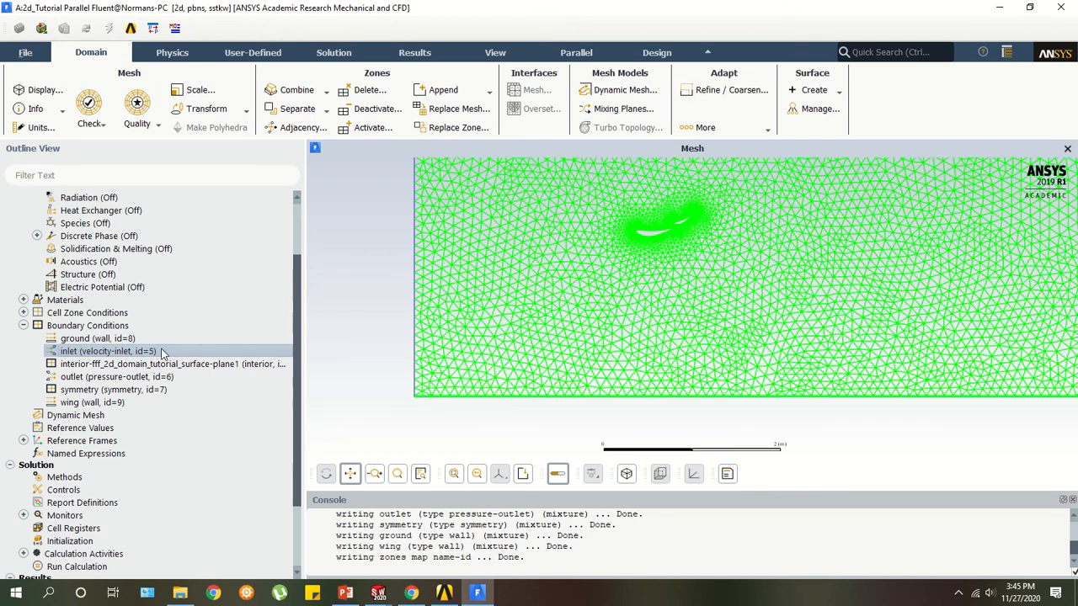
double_click(163, 352)
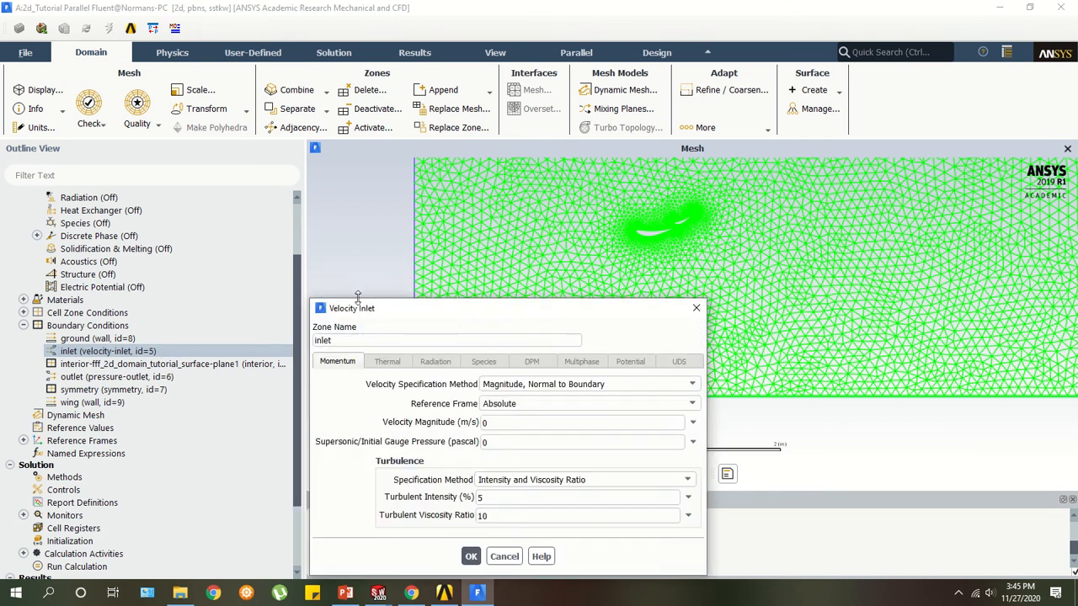
left_click_drag(359, 312, 56, 74)
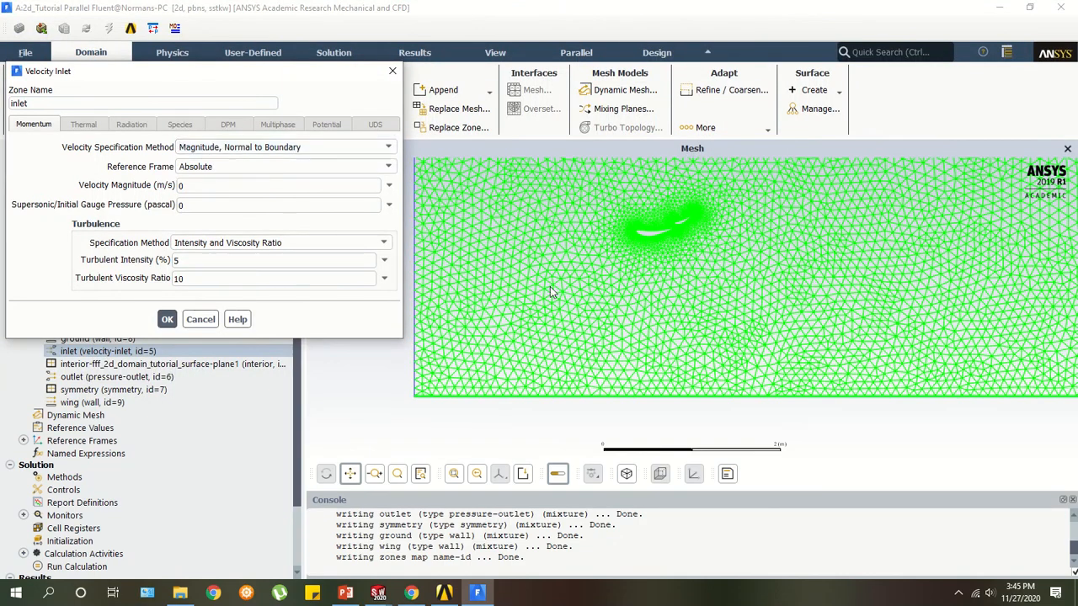
double_click(216, 185)
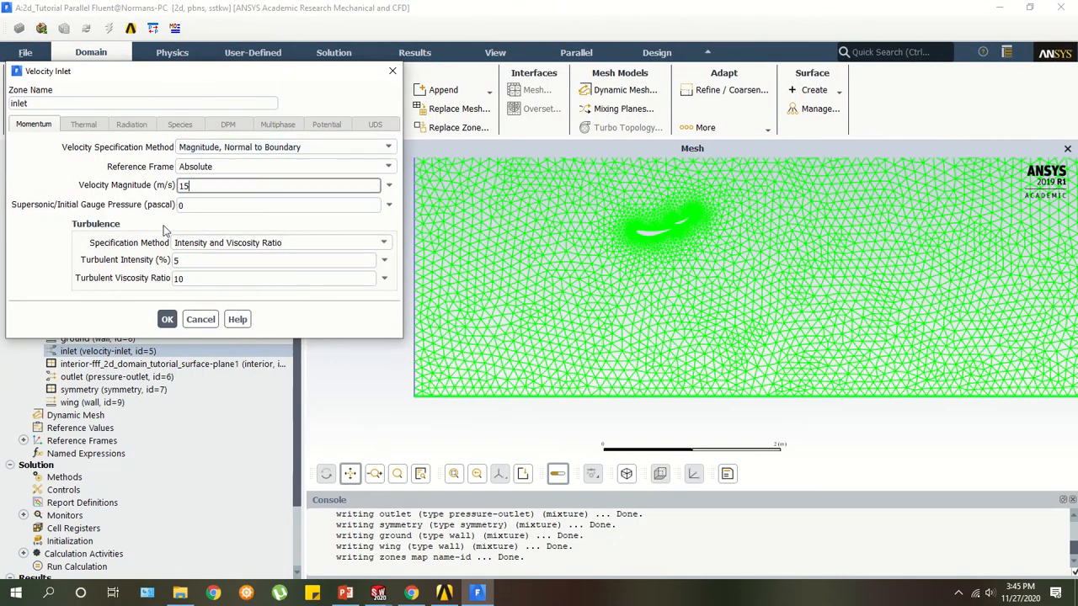
left_click(168, 319)
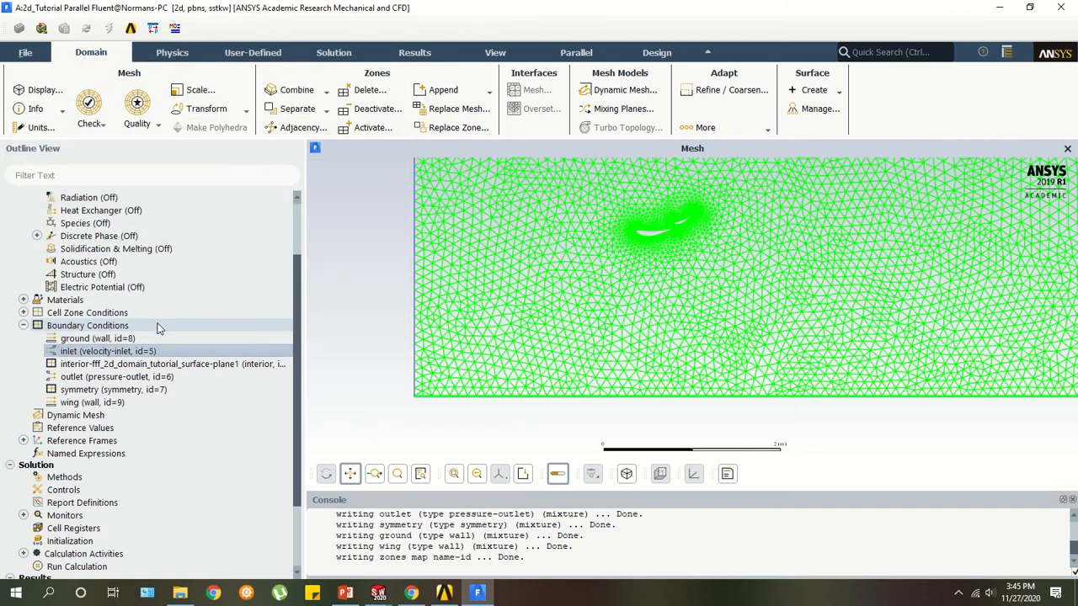
Keep the outlet boundary as a pressure-outlet and enable Average Pressure Specification.
right_click(118, 379)
mouse_move(177, 488)
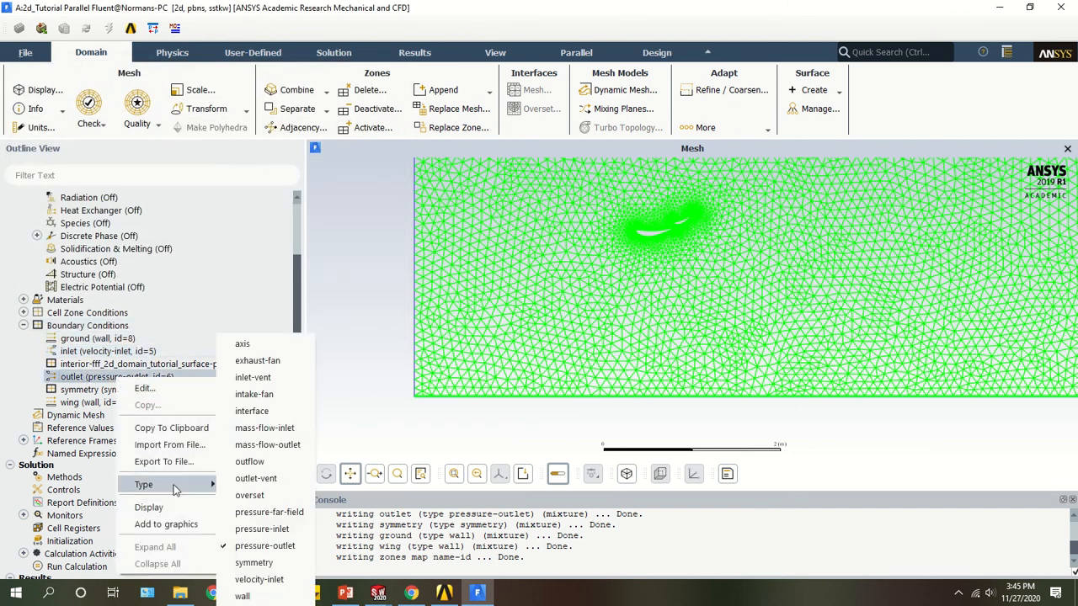
left_click(266, 547)
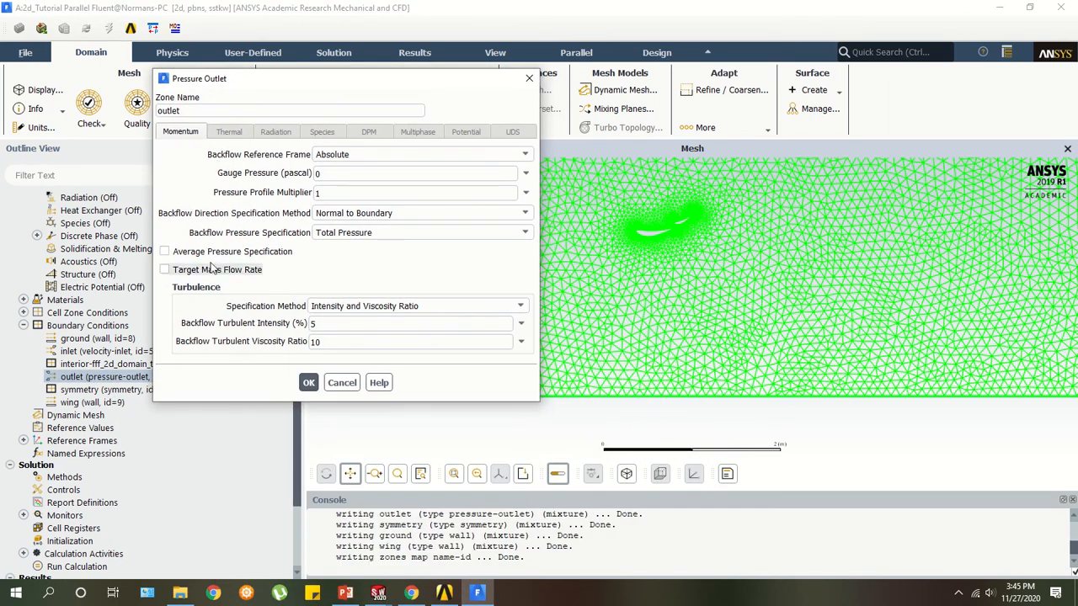
left_click(165, 251)
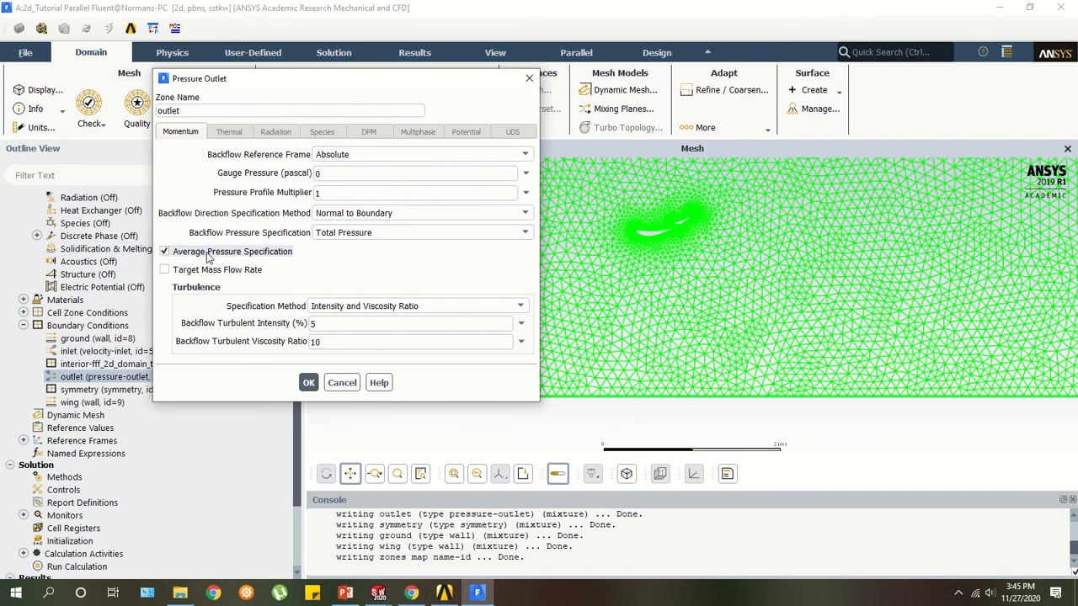
left_click(309, 383)
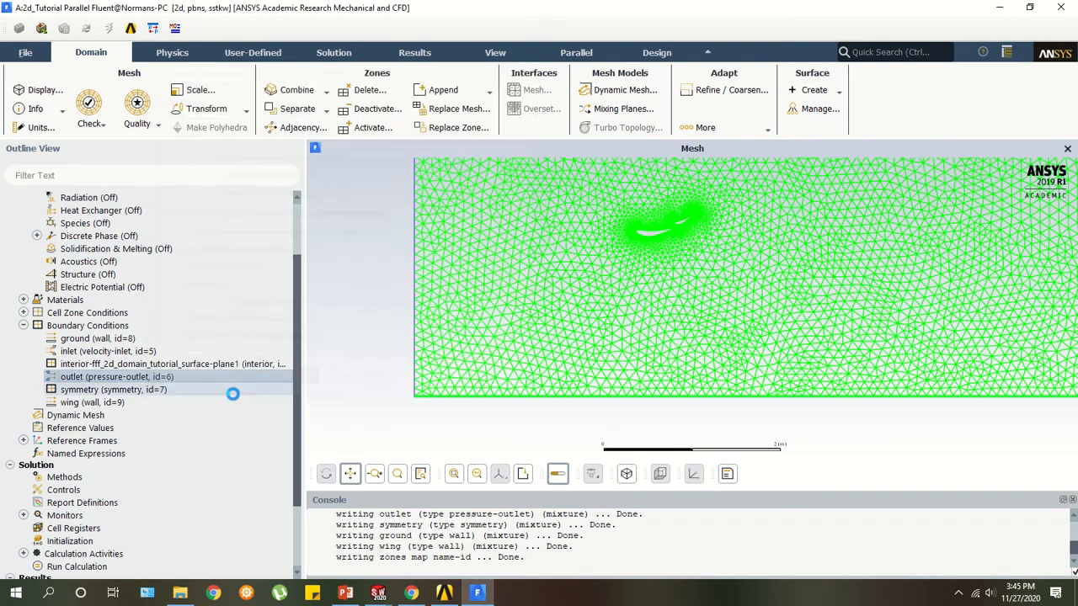
Keep the symmetry boundary assigned to the symmetry type.
right_click(153, 394)
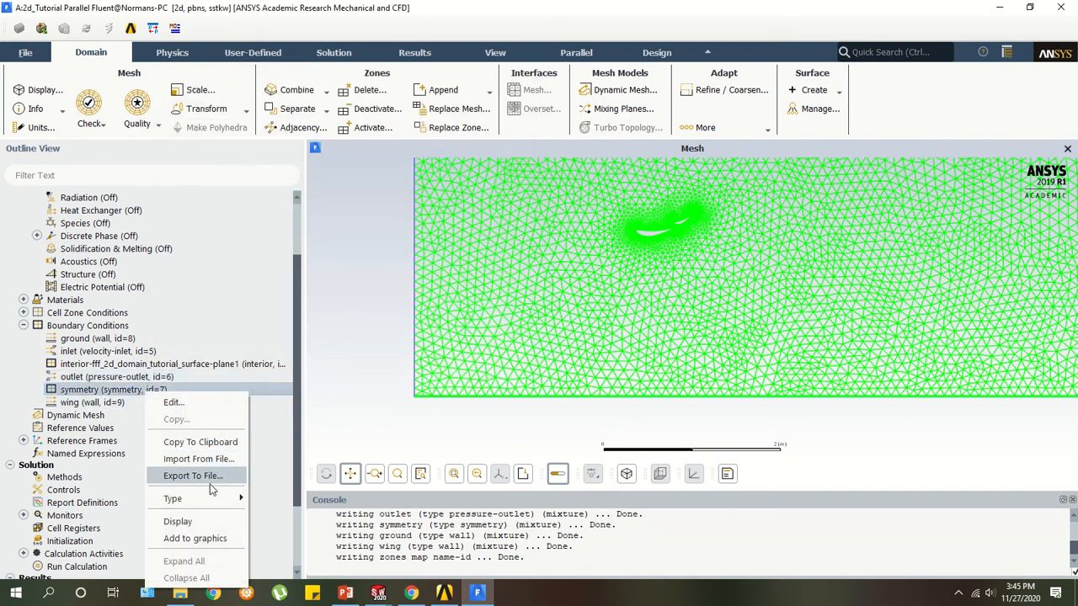
mouse_move(227, 498)
left_click(335, 302)
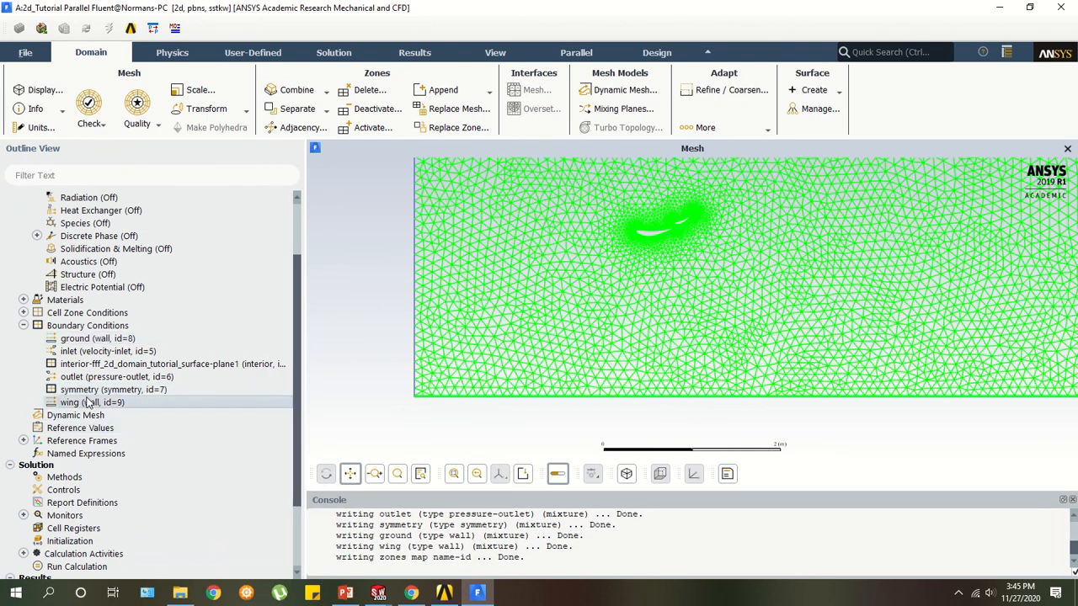
Review the wing boundary's wall settings and accept it as a stationary, no-slip wall with standard roughness.
left_click(79, 389)
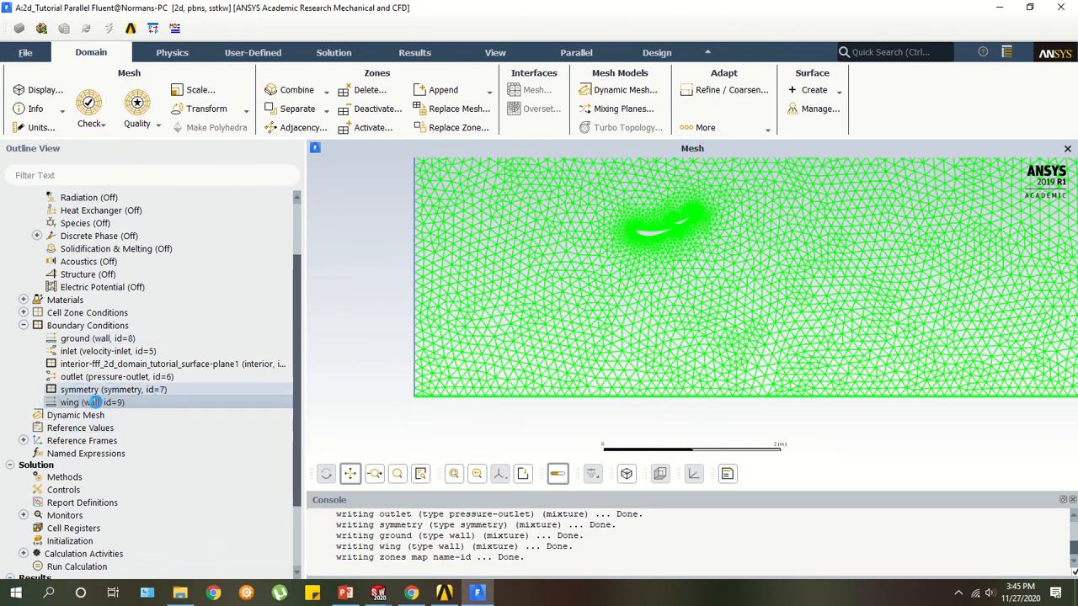
double_click(92, 402)
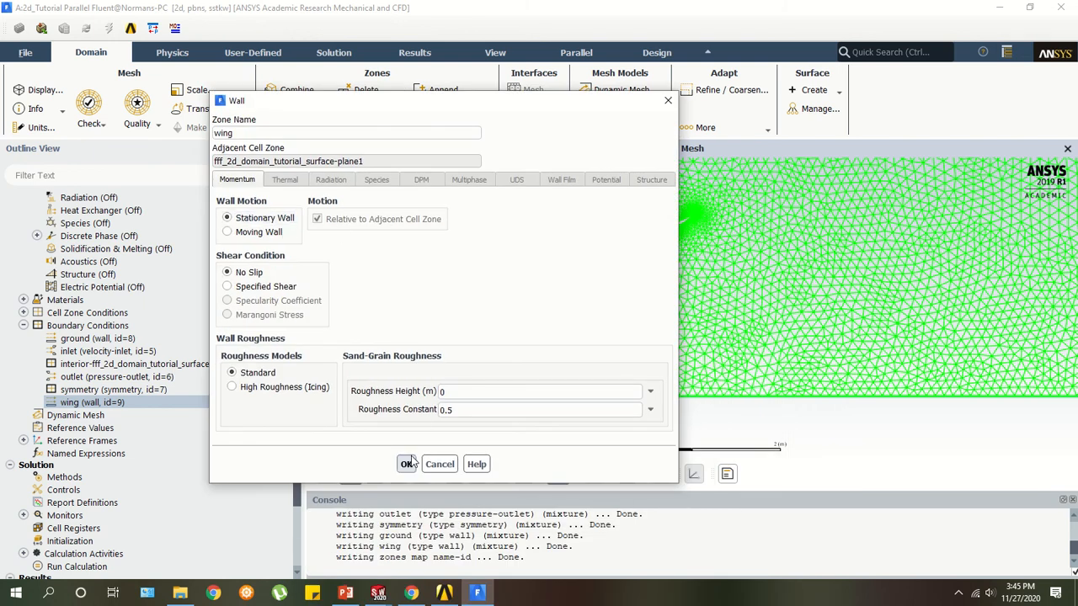
left_click(408, 464)
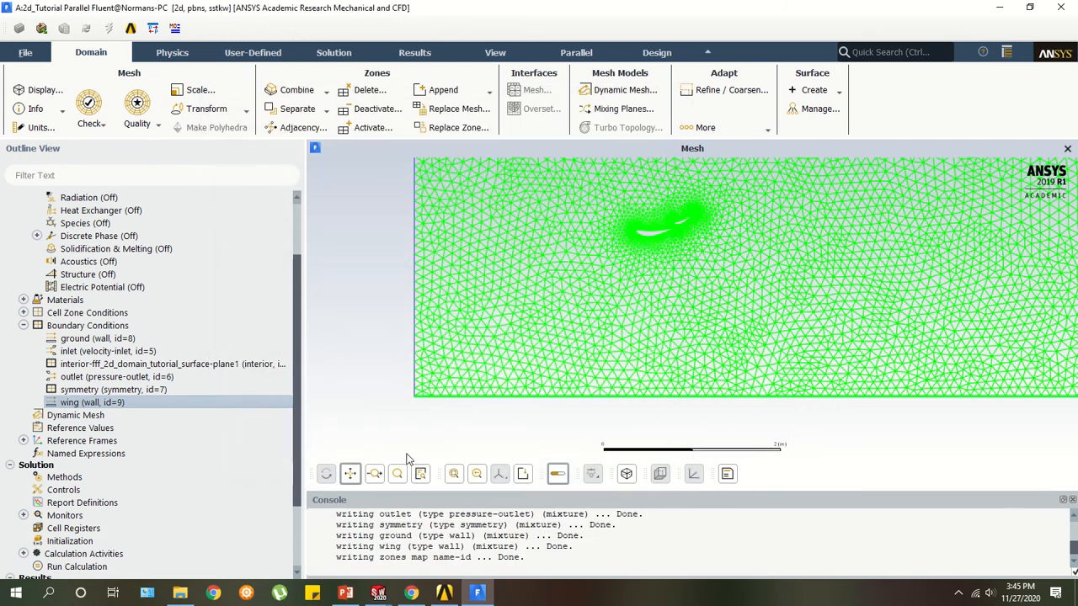
left_click(139, 366)
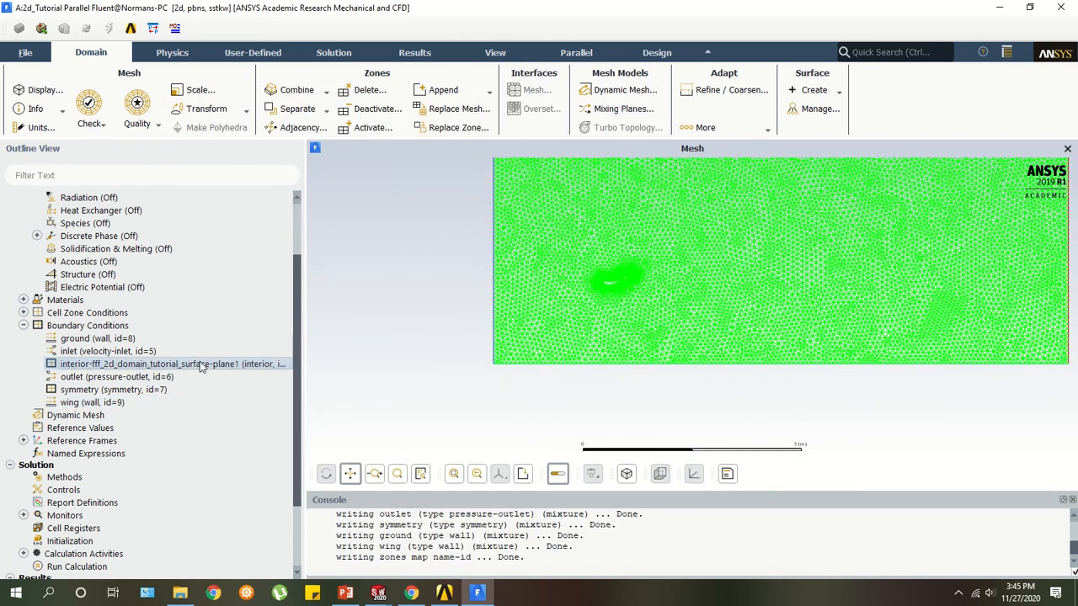
Bring up the solution methods, keep the Coupled pressure-velocity scheme, and resize the task page beside the mesh view.
scroll(185, 367, "down", 3)
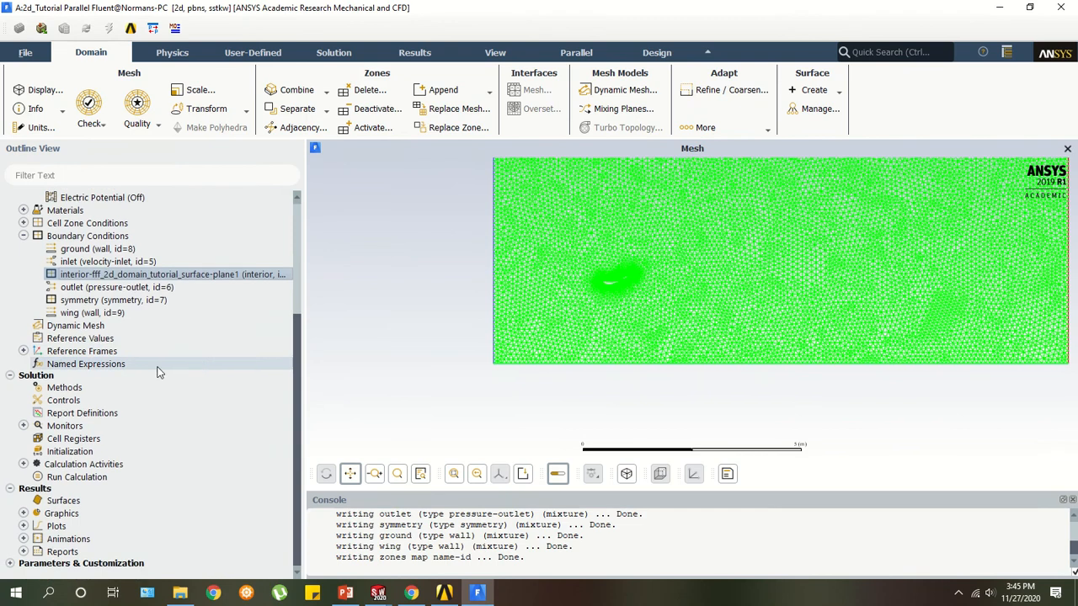
left_click(64, 389)
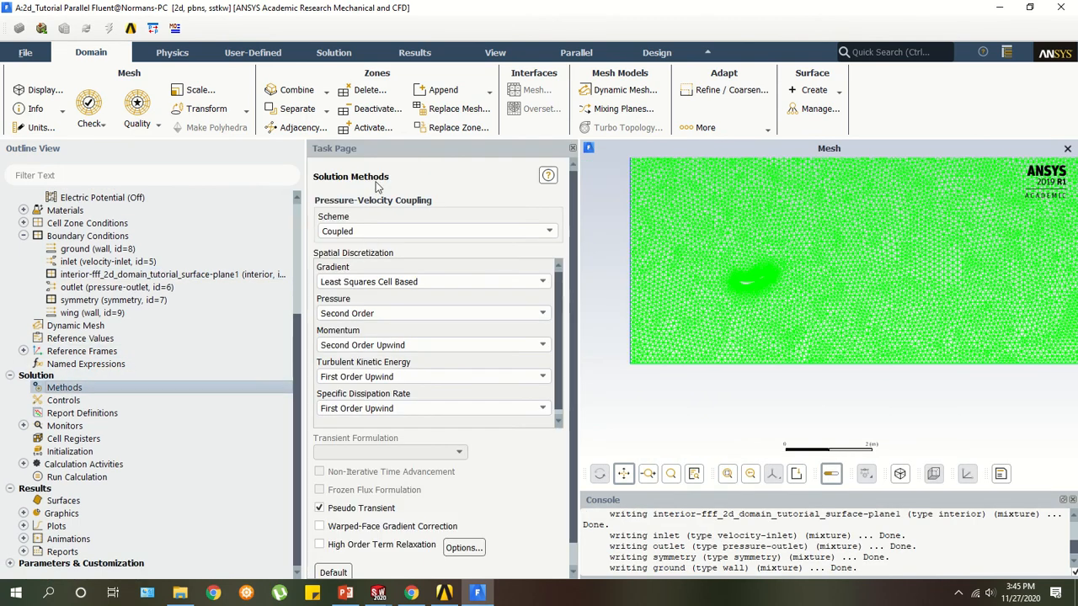
left_click(373, 231)
left_click(373, 232)
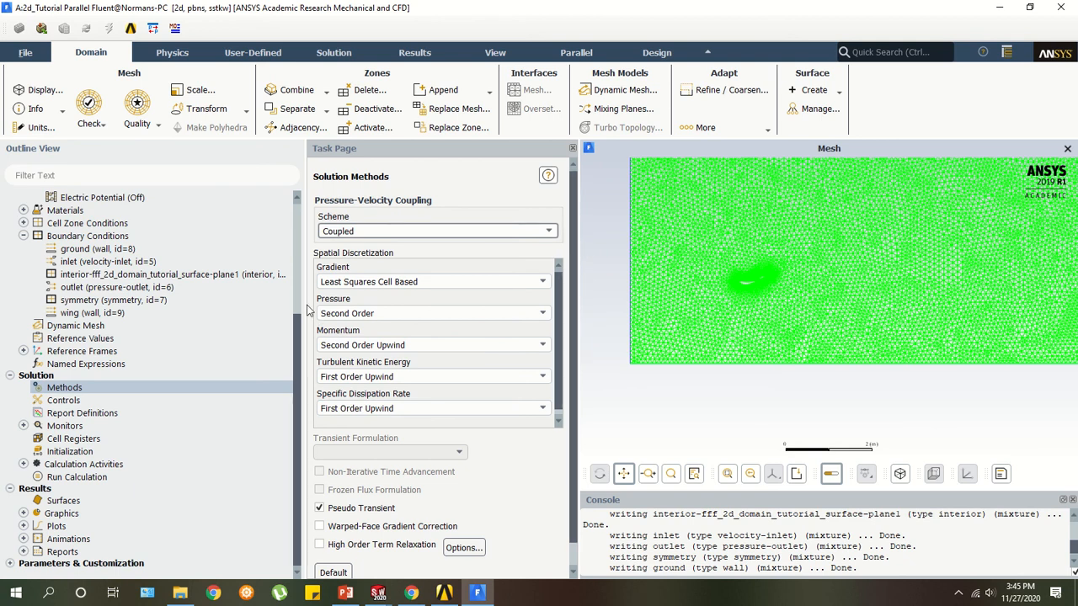
left_click_drag(304, 303, 267, 301)
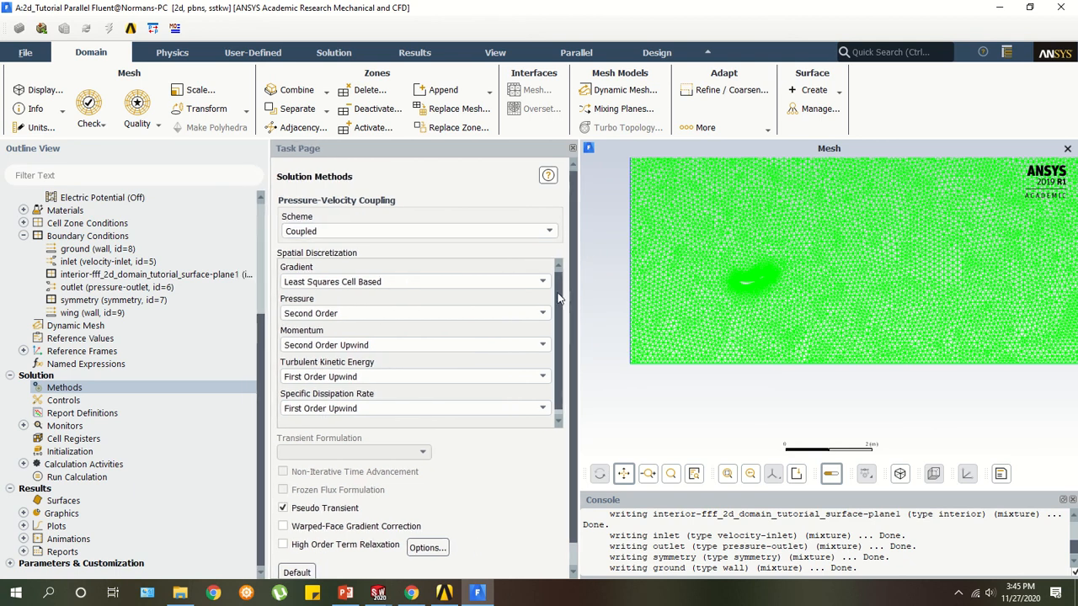
left_click_drag(579, 281, 522, 365)
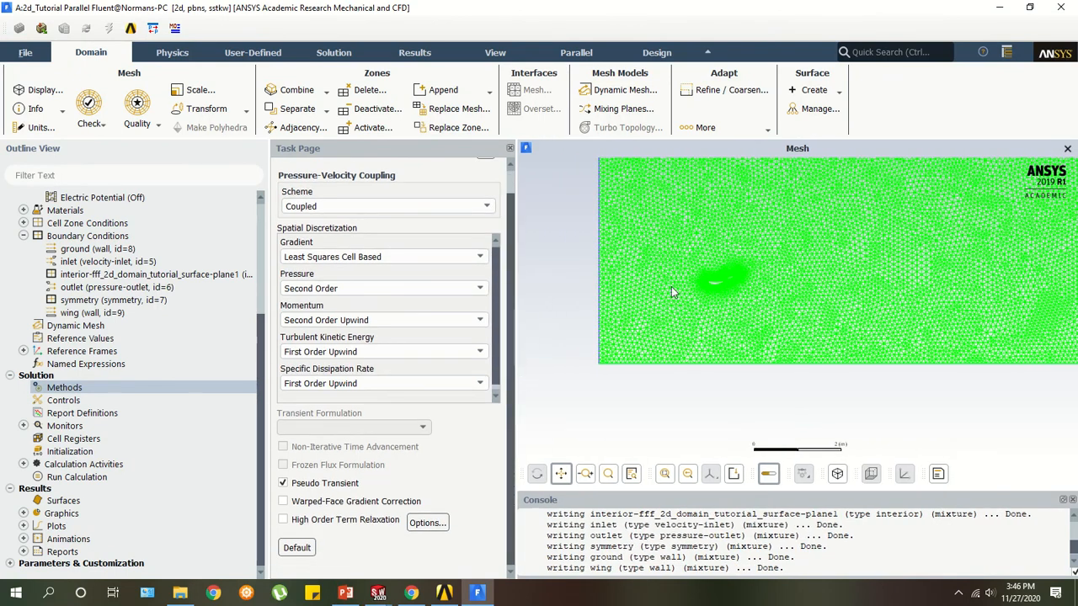
scroll(667, 321, "down", 2)
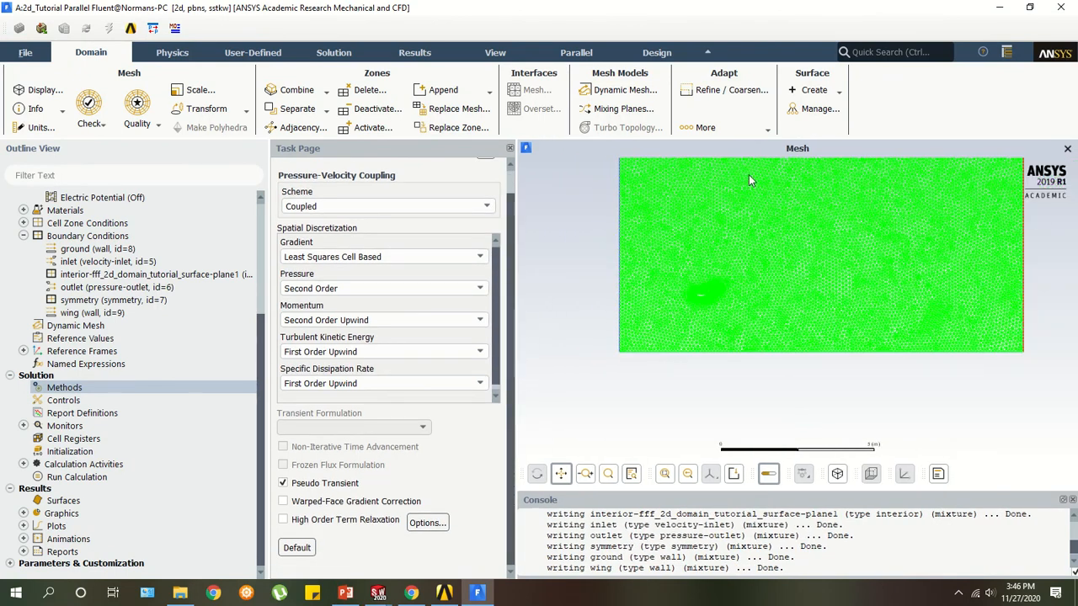
scroll(788, 207, "up", 1)
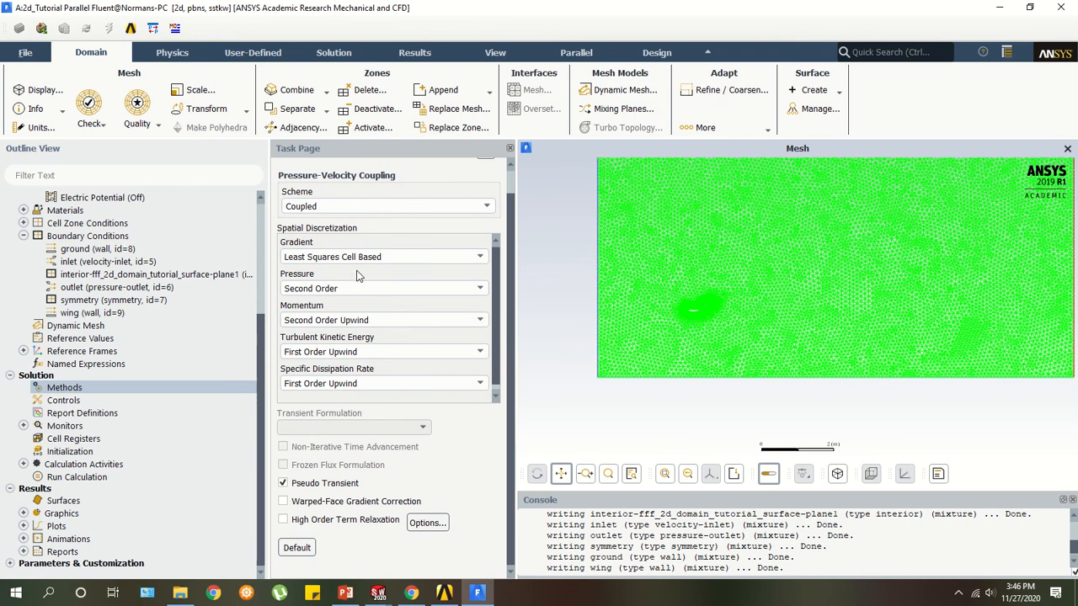
Set turbulent kinetic energy and specific dissipation rate to Second Order Upwind, and disable Pseudo Transient.
left_click(345, 351)
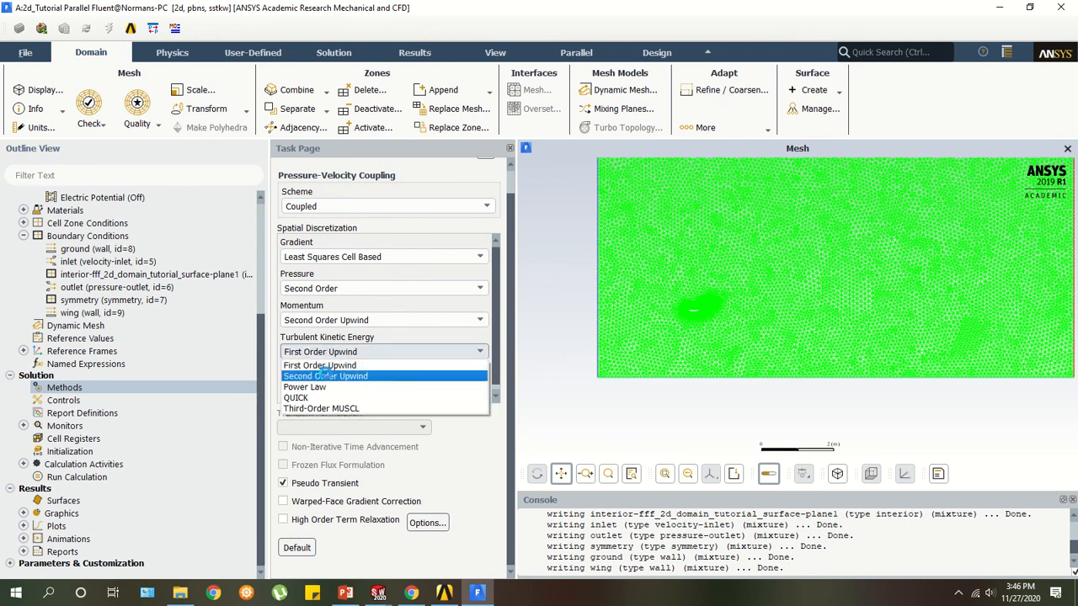
left_click(324, 375)
left_click(345, 383)
left_click(346, 407)
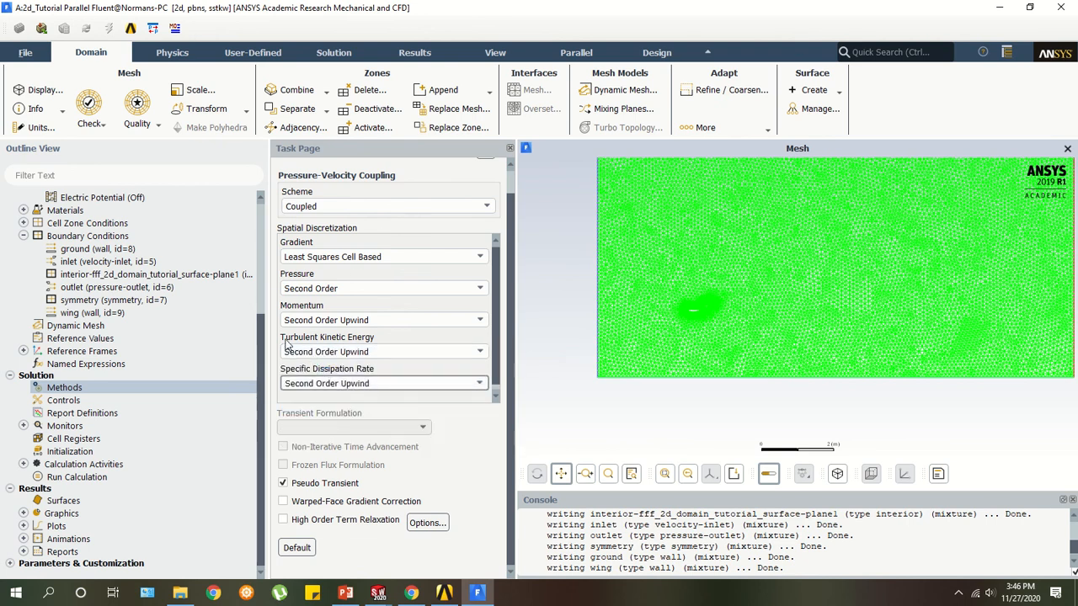
scroll(299, 383, "down", 1)
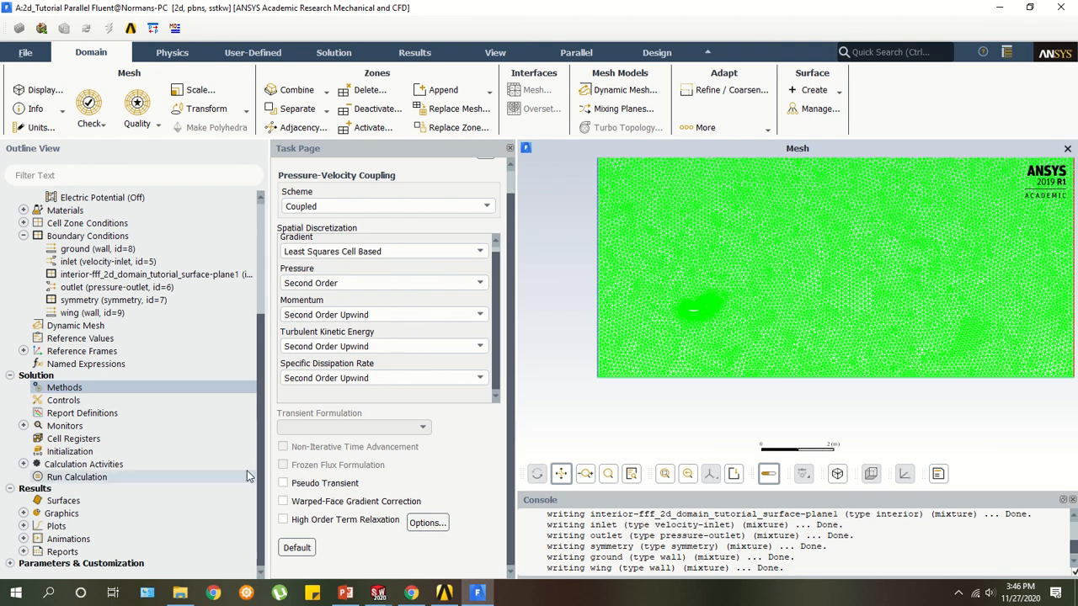
Review the solution controls and start a new drag force report in the report definitions.
left_click(101, 405)
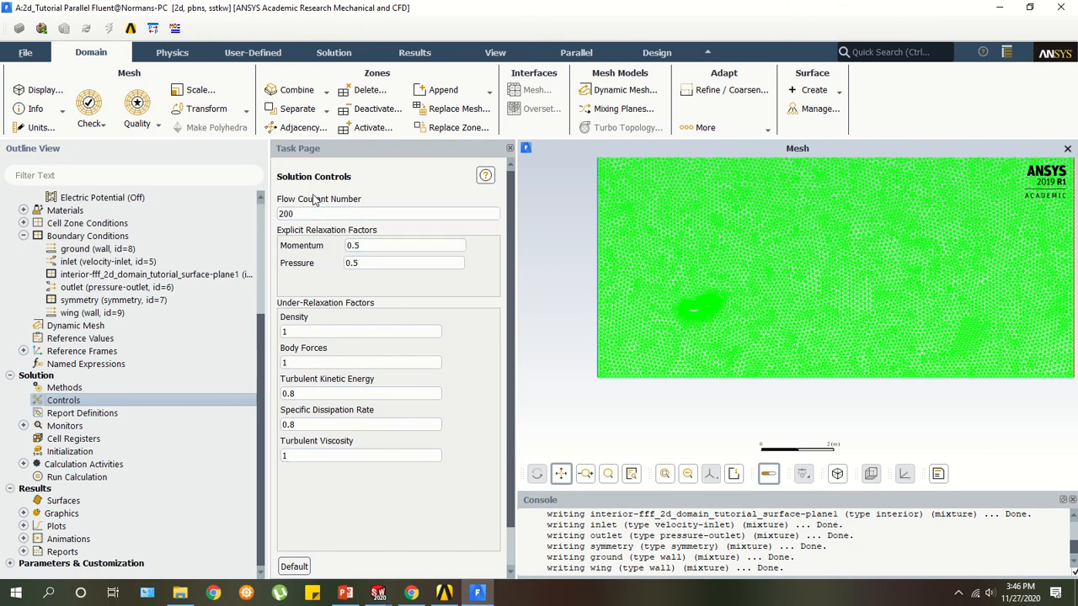
left_click(86, 416)
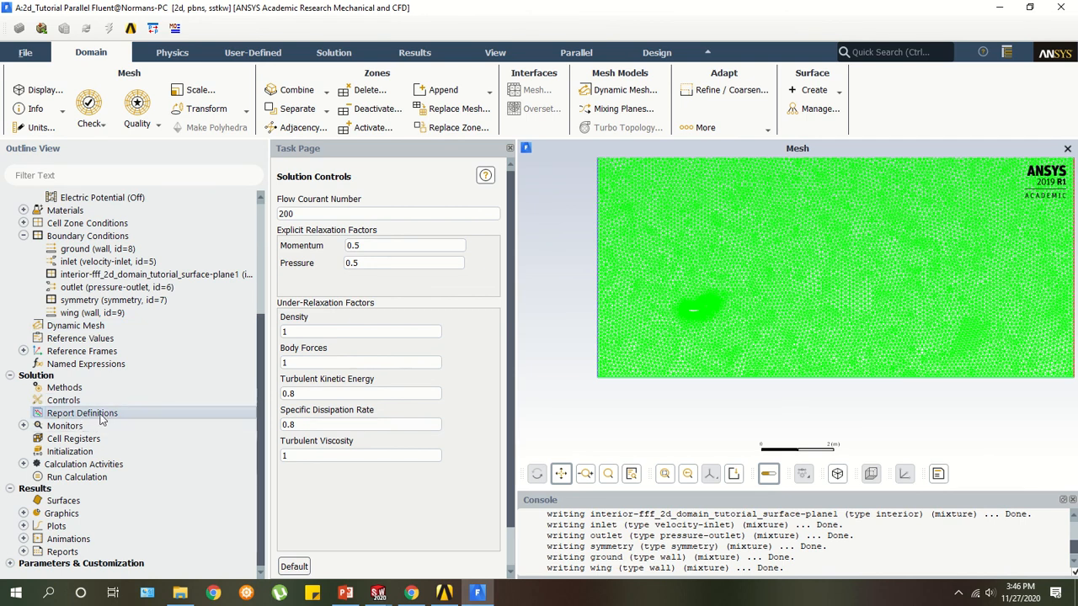
double_click(100, 415)
left_click_drag(400, 313, 325, 55)
left_click(249, 203)
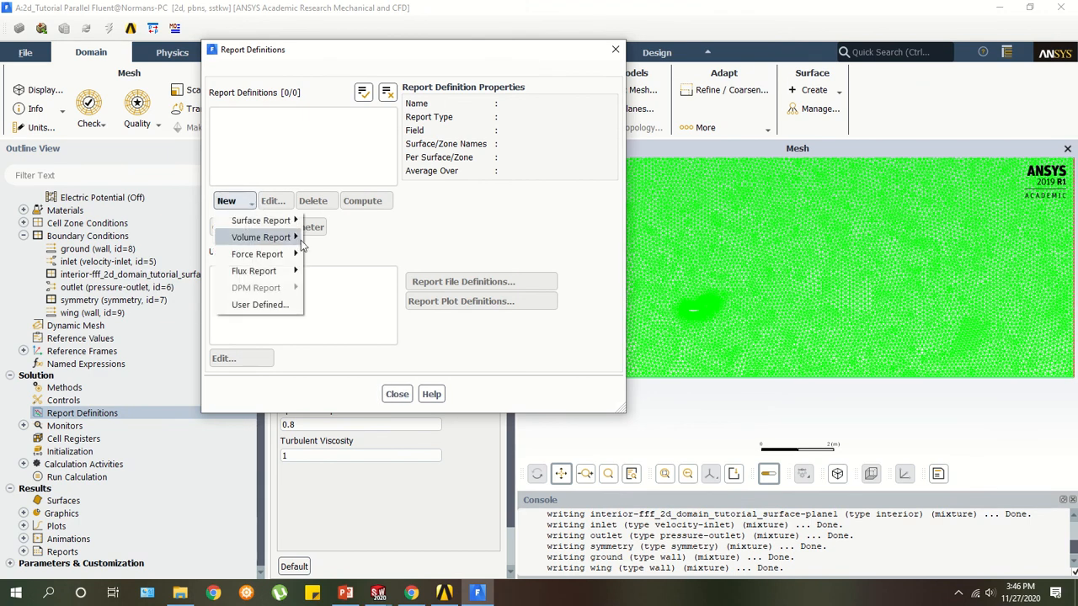
mouse_move(286, 254)
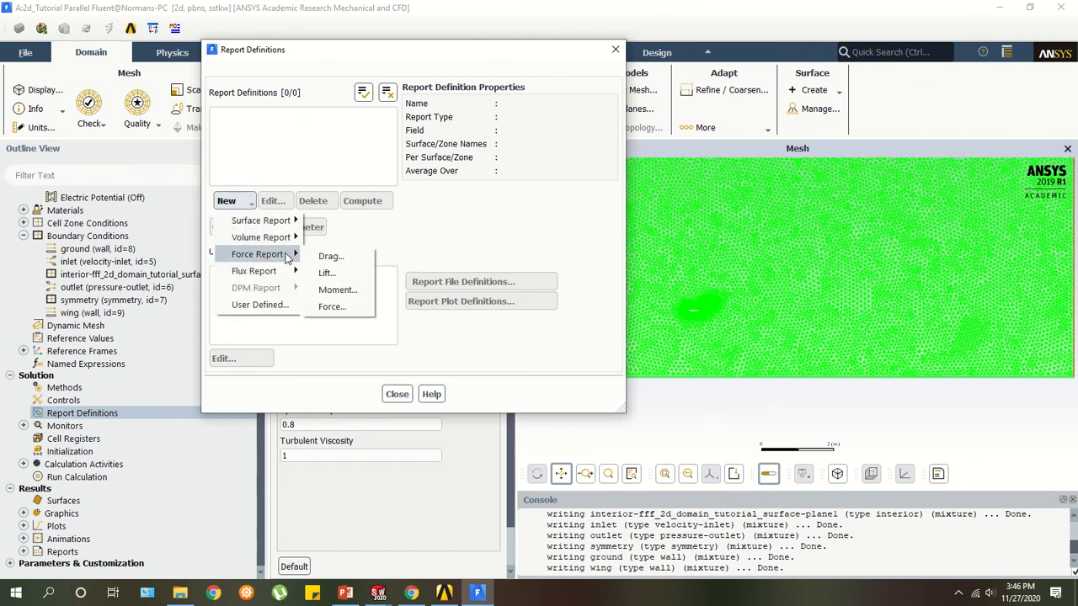
left_click(333, 256)
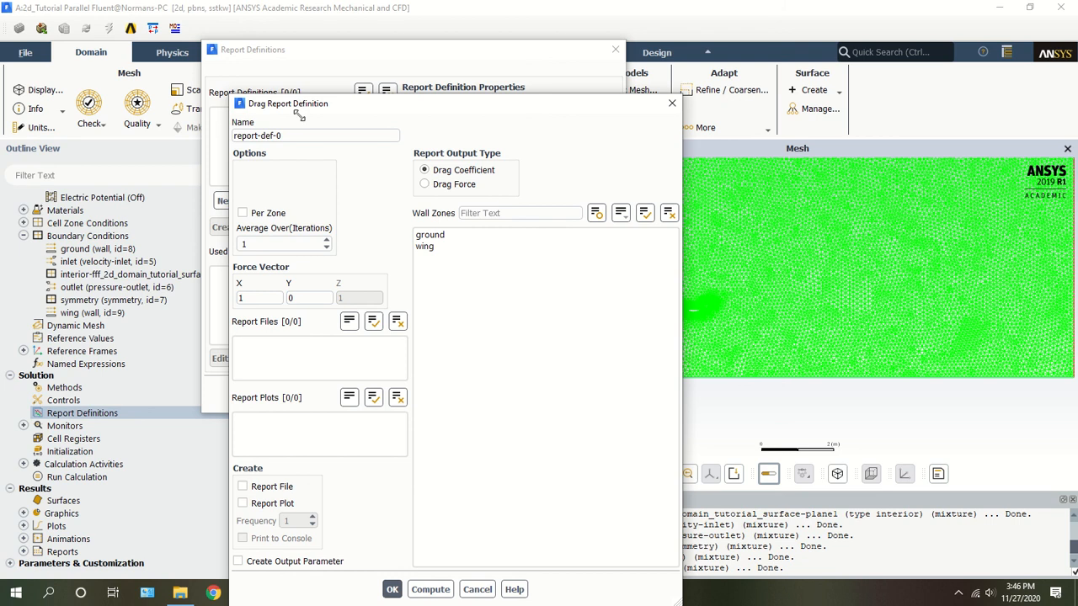
Name the drag report "drag", assign it to the wing wall zone, and create its report file and report plot.
left_click(437, 247)
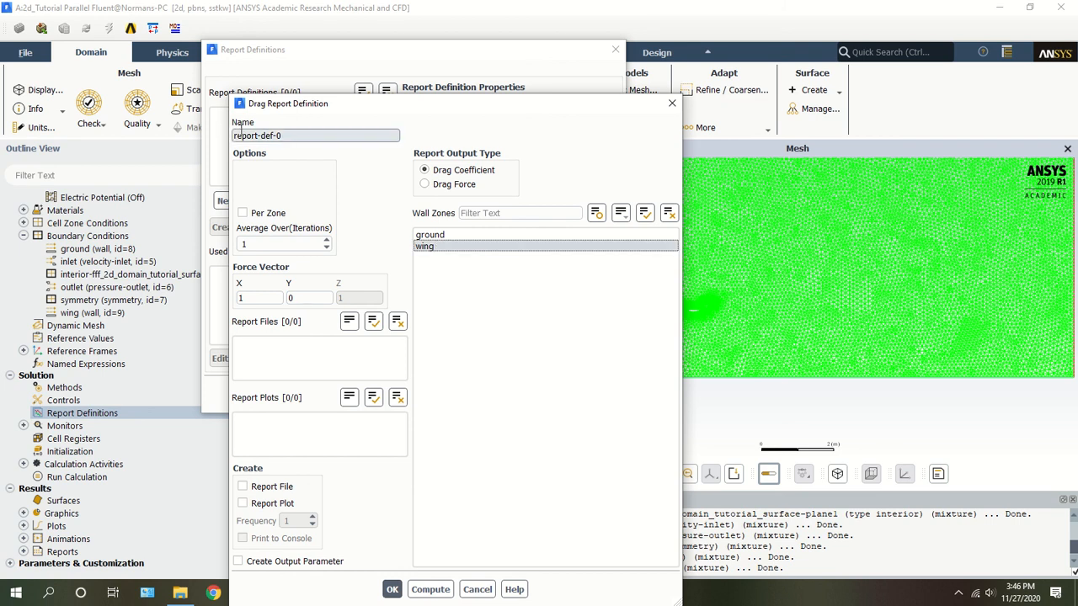
left_click_drag(303, 135, 175, 132)
type("drag")
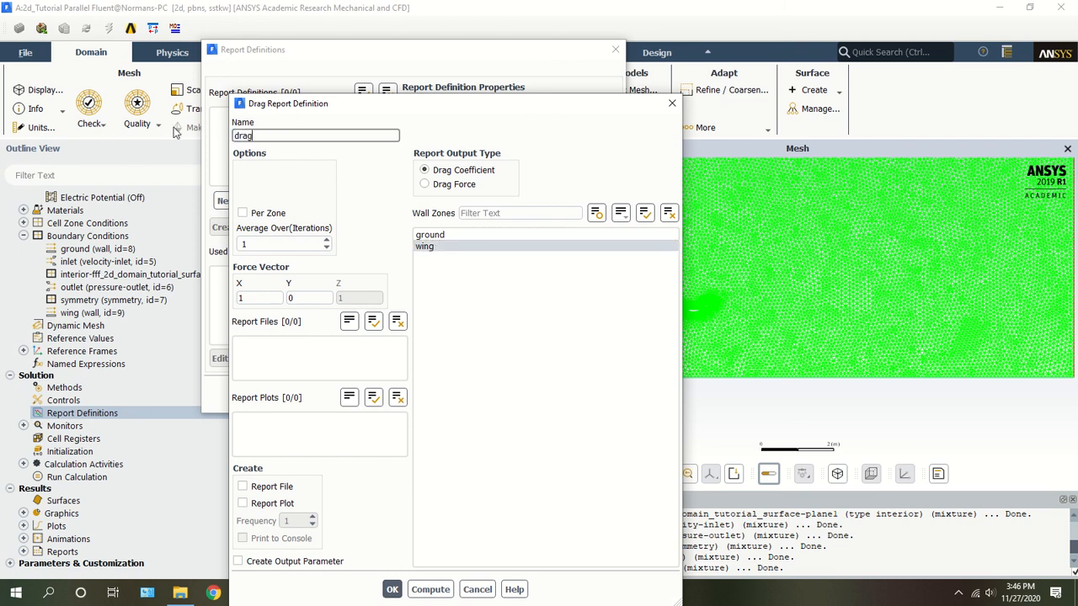
left_click(281, 488)
left_click(265, 502)
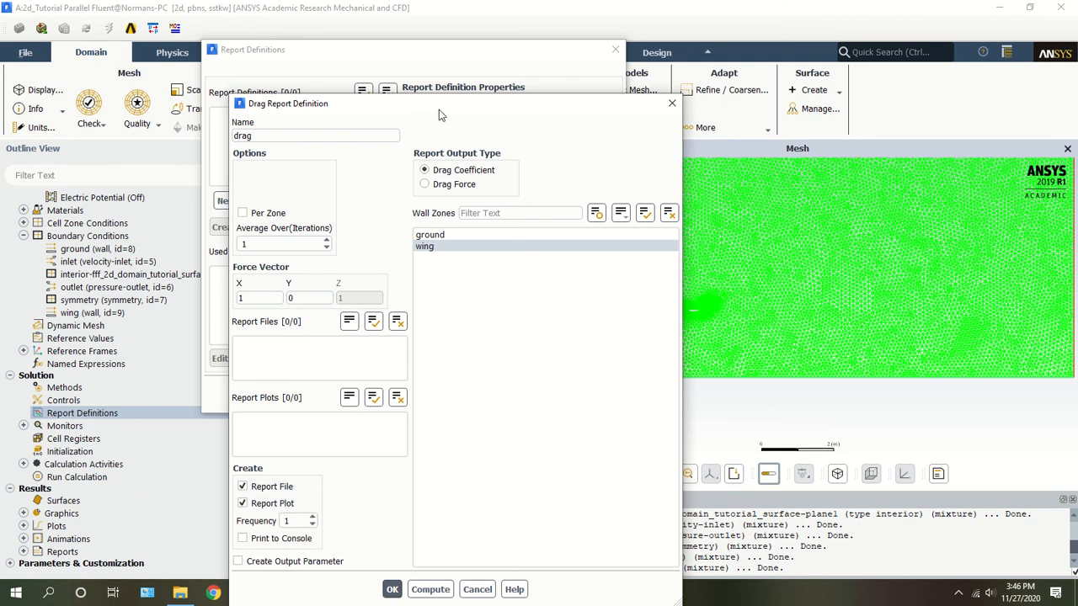
left_click_drag(438, 114, 377, 38)
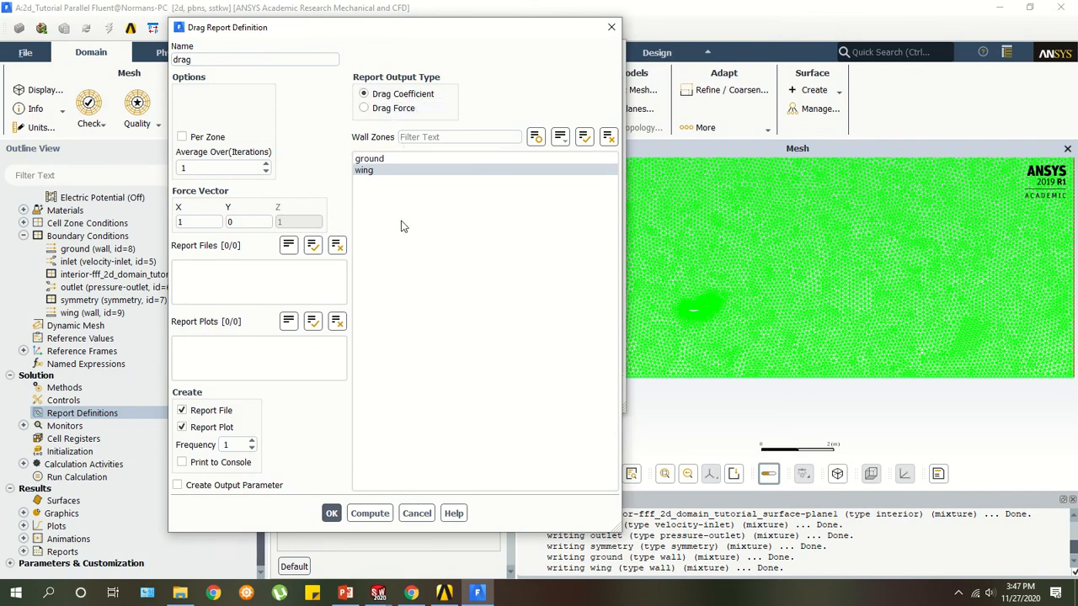
left_click(333, 513)
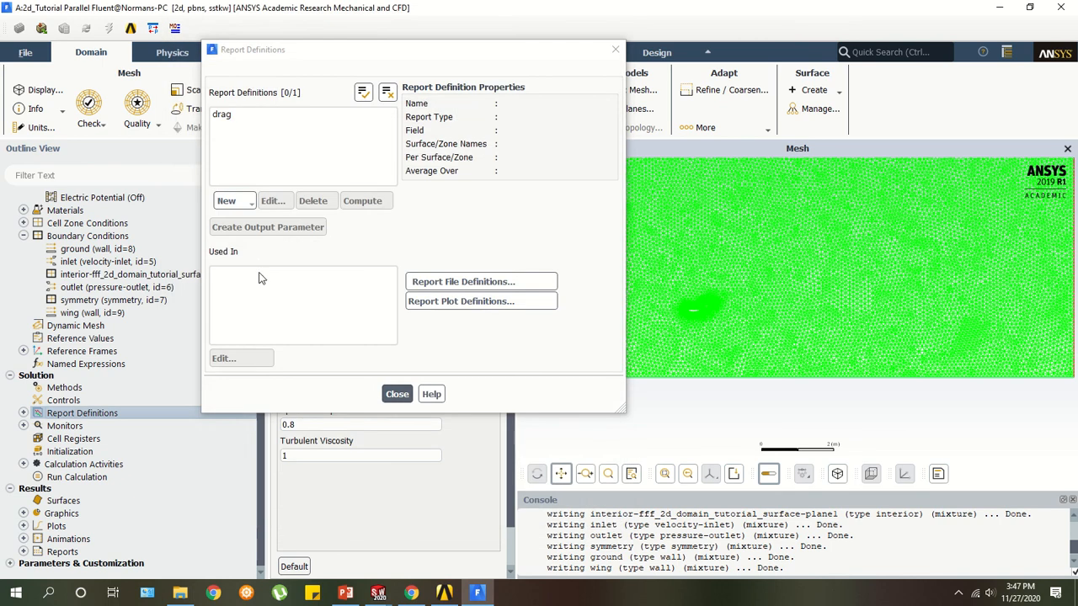
Add a new lift force report definition and name it "lift".
left_click(228, 202)
mouse_move(290, 271)
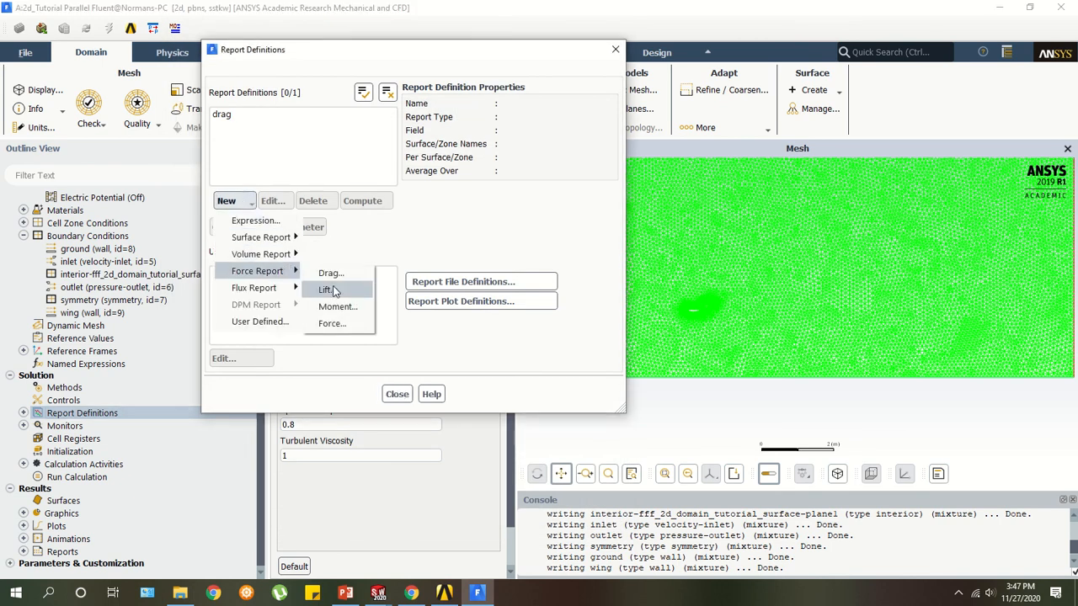
left_click(331, 288)
double_click(197, 59)
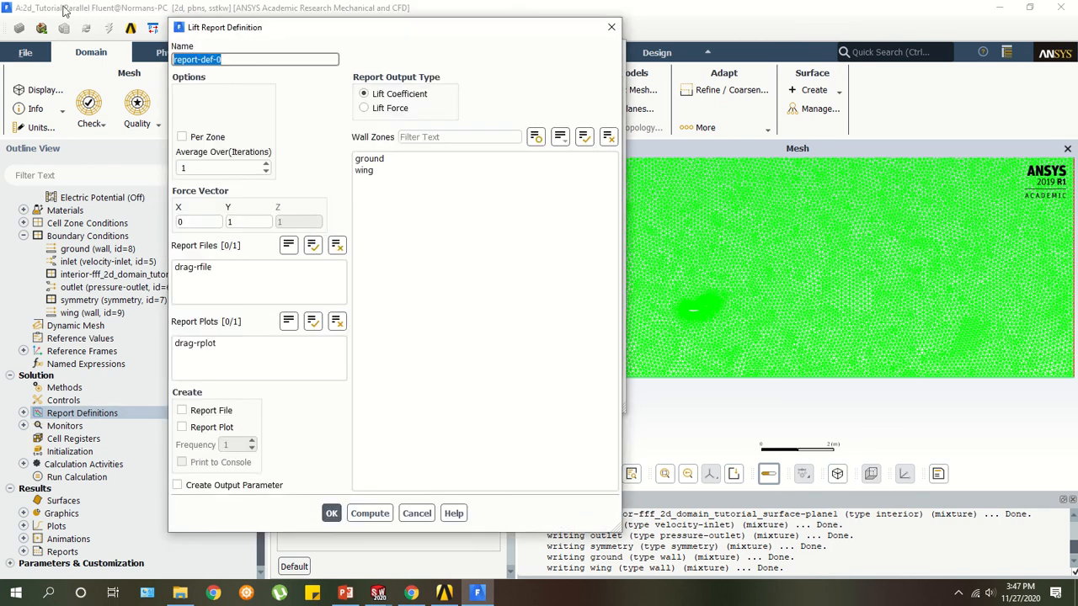
type("lift")
Make the lift report output Lift Force on the wing zone with a report file and report plot, and finish the report definitions.
left_click(425, 170)
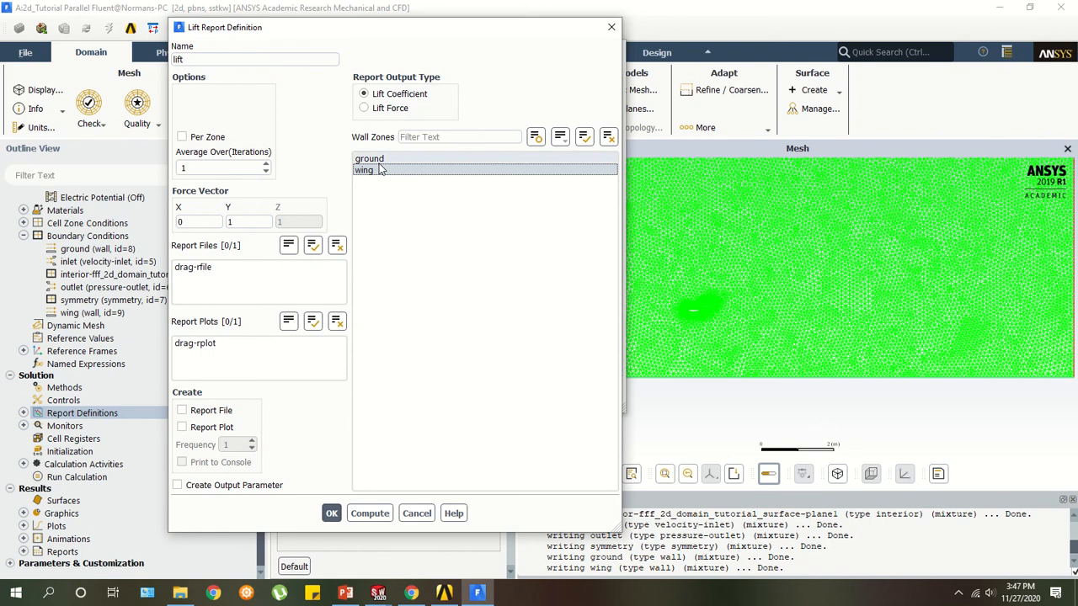
left_click(363, 107)
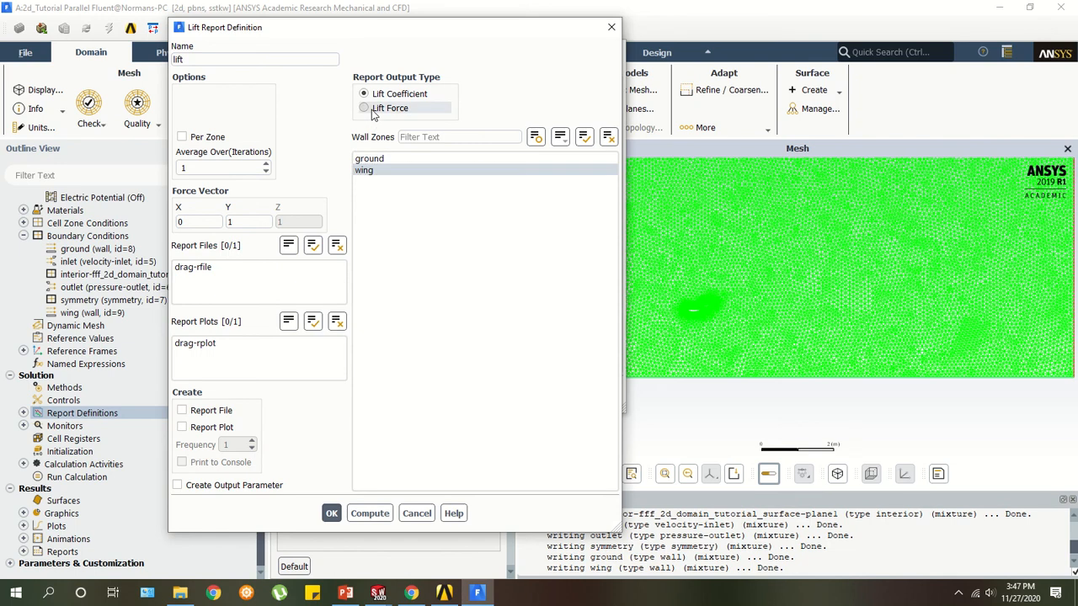
left_click(182, 426)
left_click(182, 410)
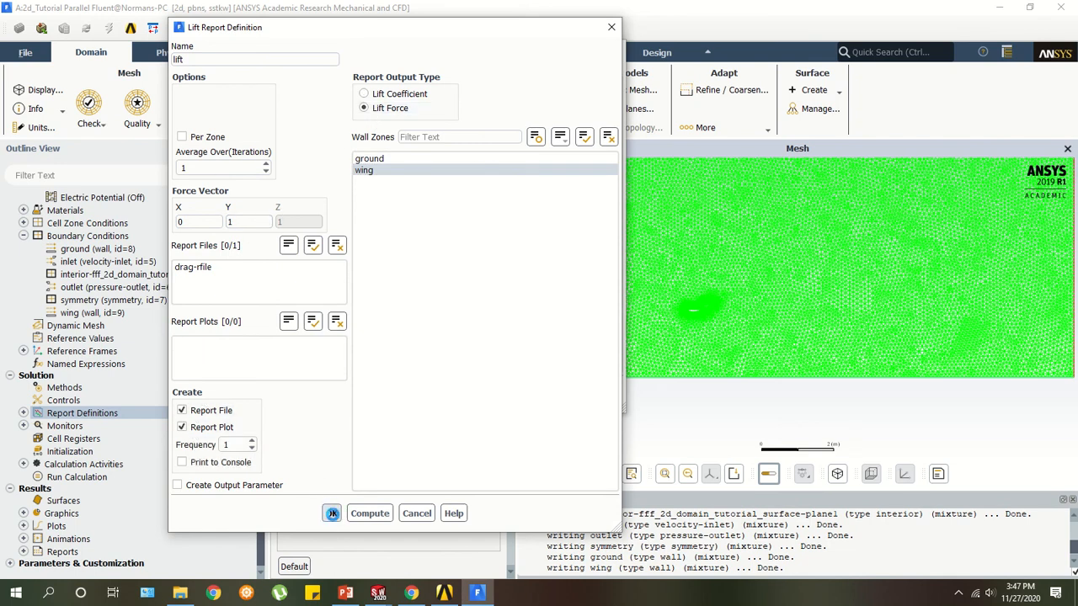
left_click(332, 513)
left_click(254, 125)
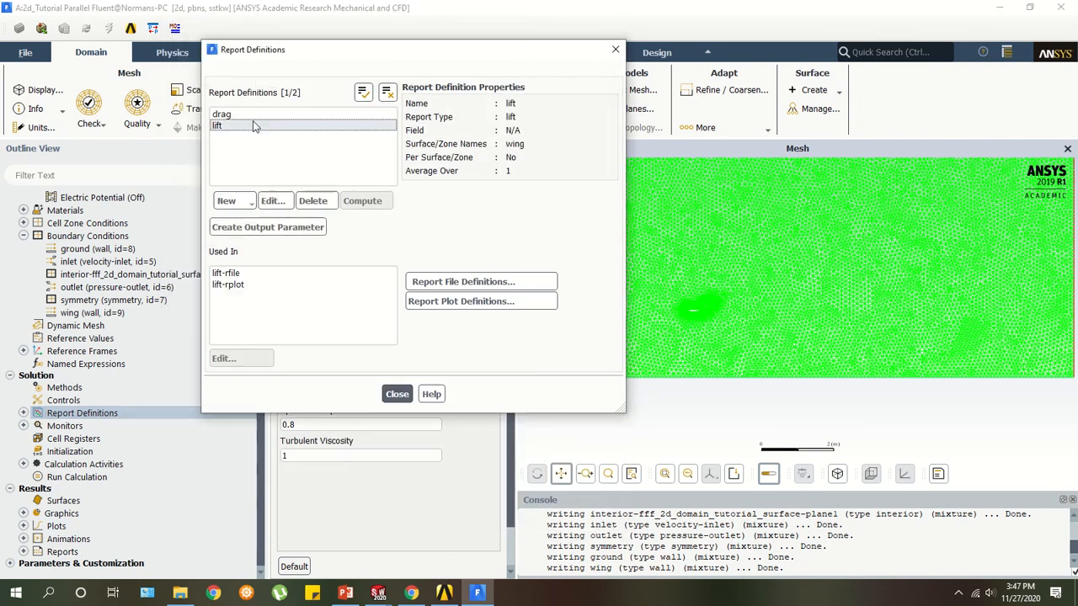
left_click(253, 125)
left_click(396, 394)
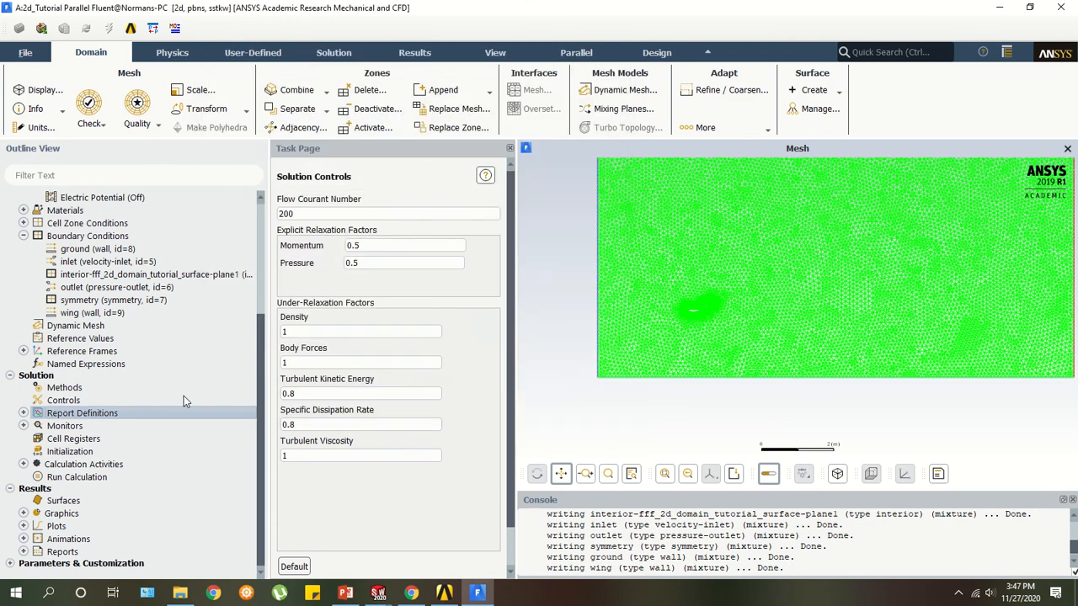
Open the General setup settings and look through the quantities in the unit settings without changing them.
scroll(146, 408, "up", 5)
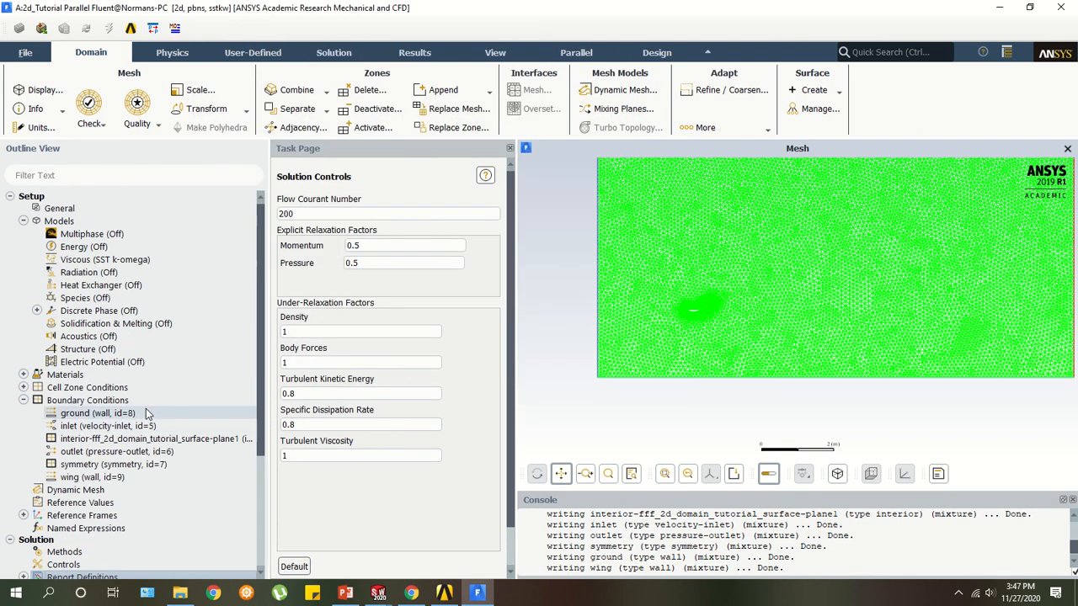
left_click(73, 207)
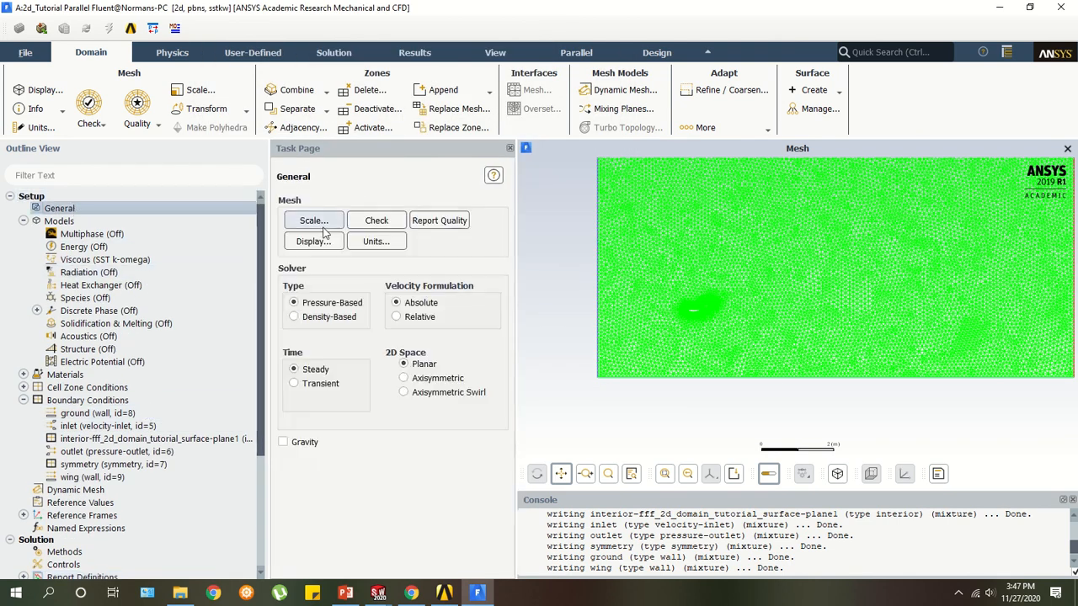
left_click(398, 242)
scroll(370, 395, "down", 8)
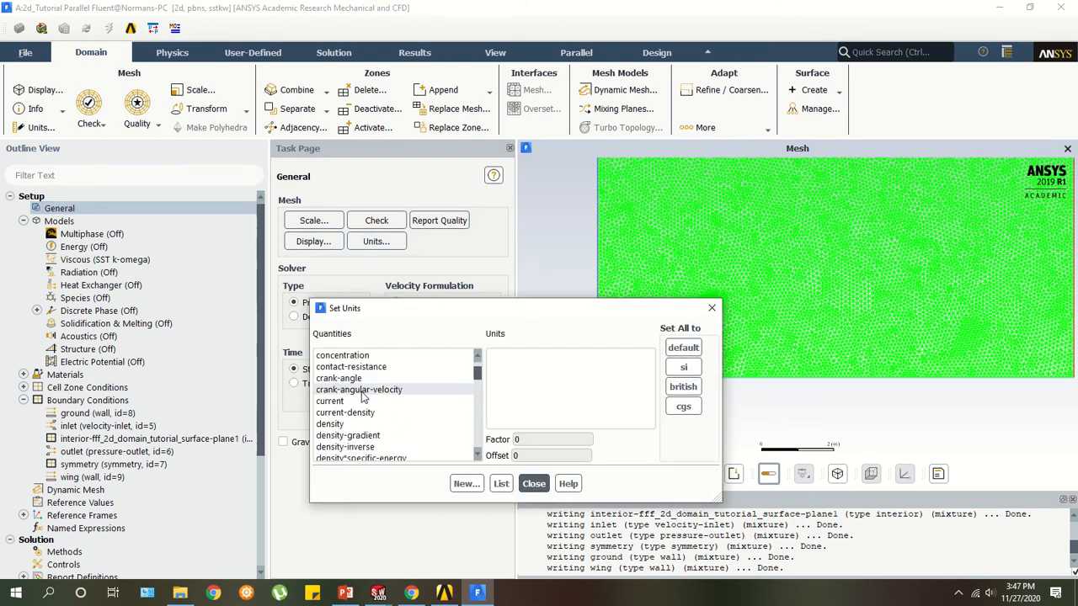
scroll(364, 402, "down", 10)
left_click(712, 308)
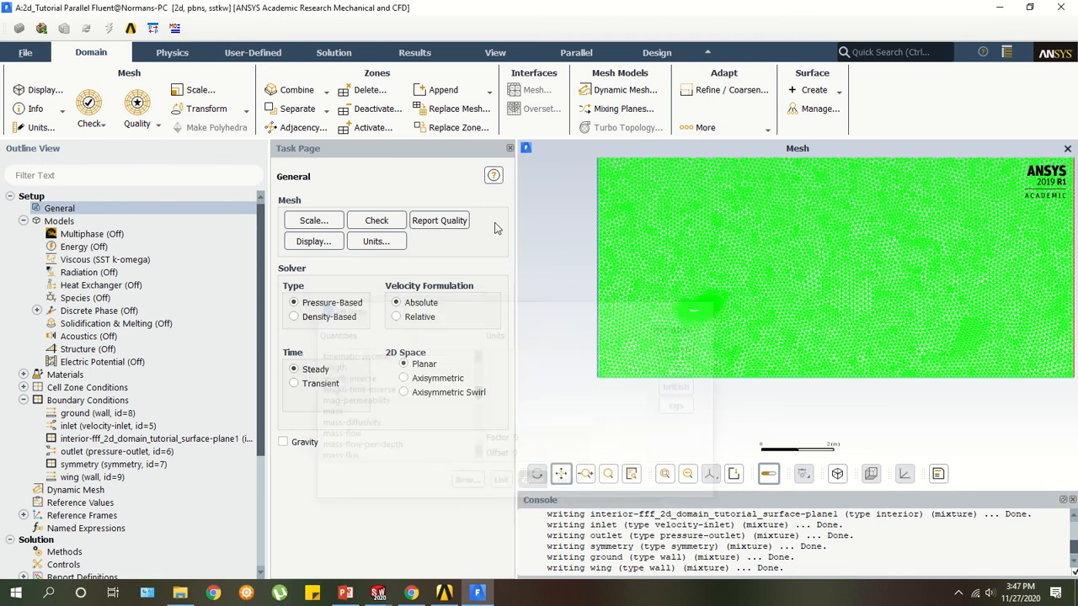
left_click(376, 242)
left_click(711, 308)
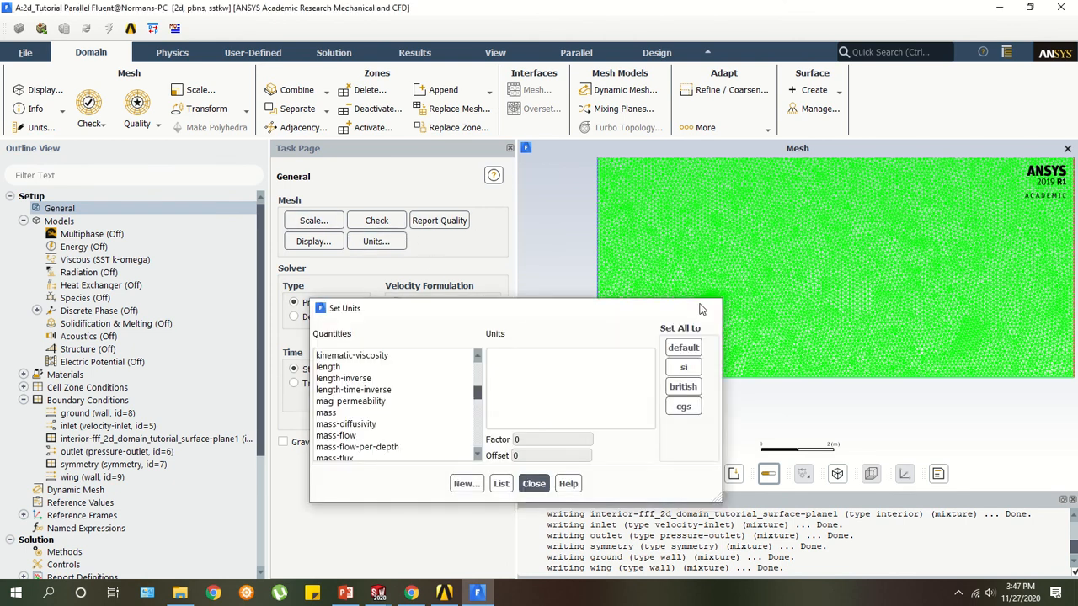
Review the mesh scale and mesh display settings, report the mesh quality, and run a mesh check.
left_click(334, 220)
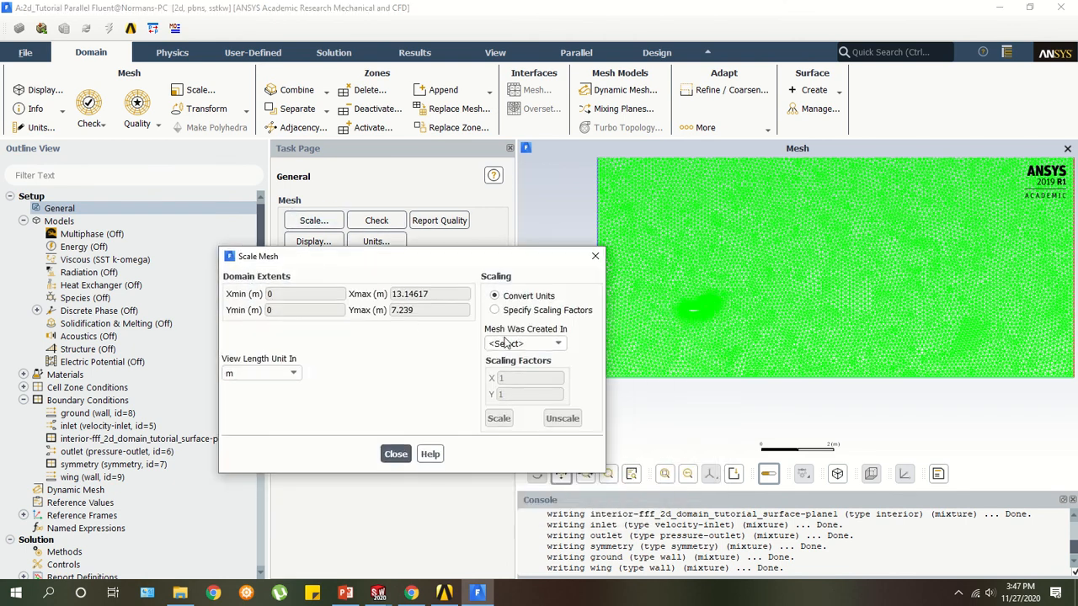
left_click(593, 256)
left_click(438, 220)
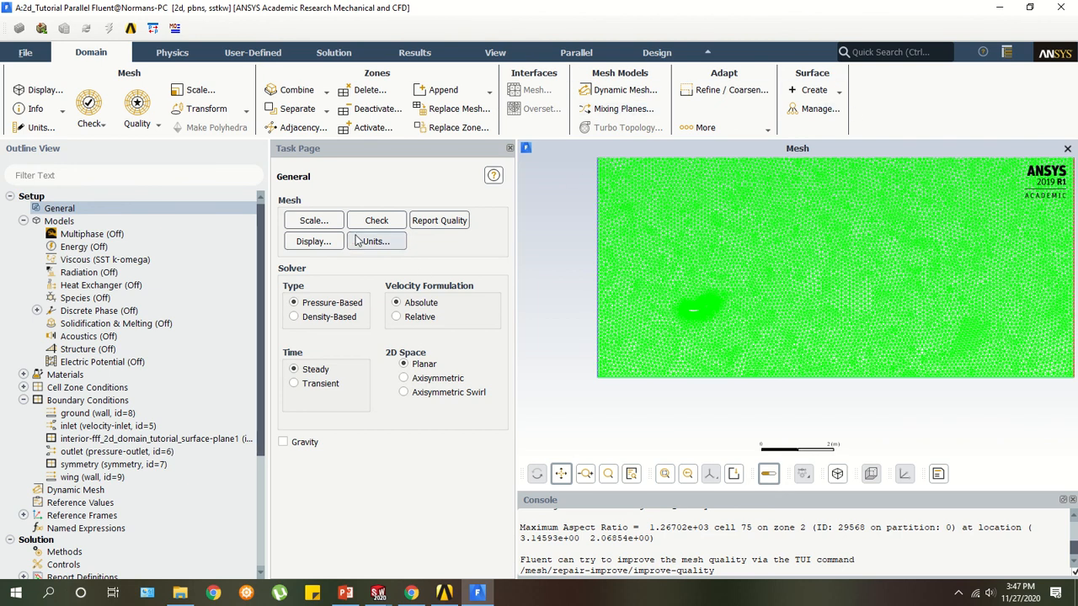
left_click(312, 244)
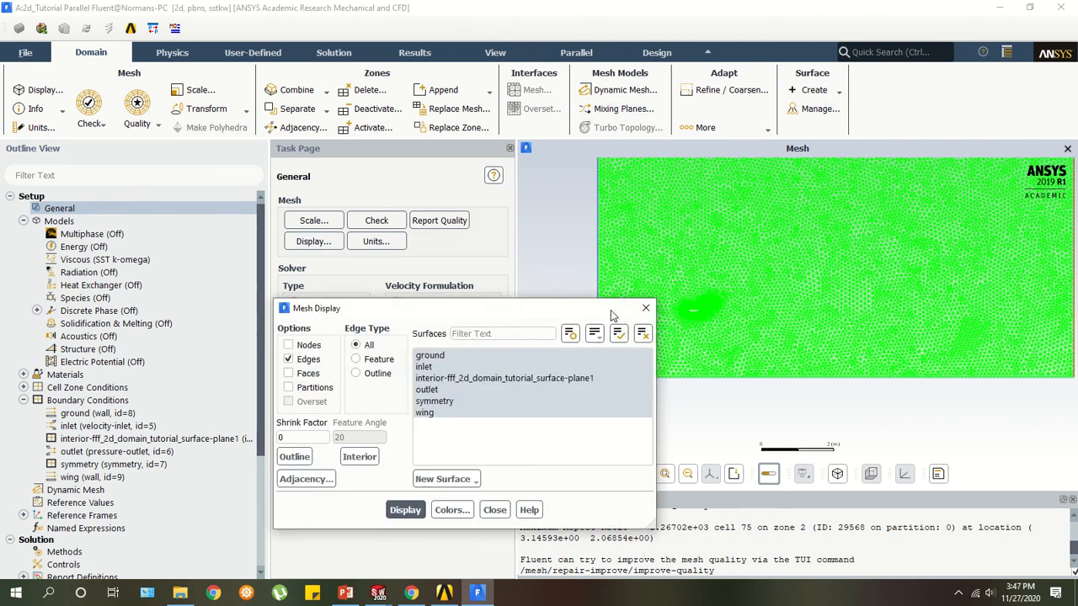
left_click(645, 308)
left_click(392, 229)
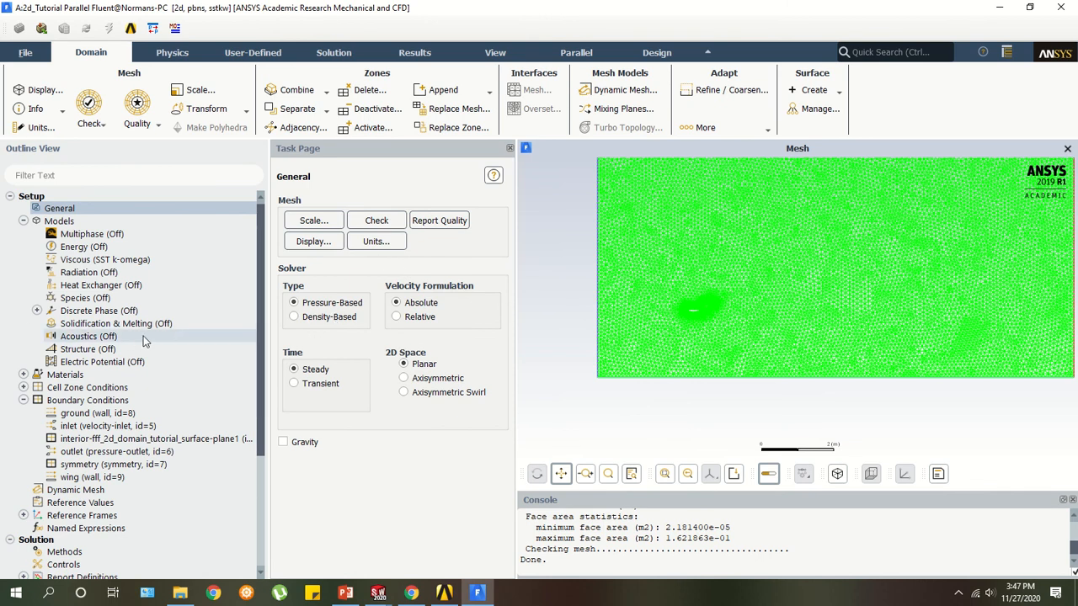
Open the Run Calculation settings and set the number of iterations to 200.
scroll(149, 347, "down", 4)
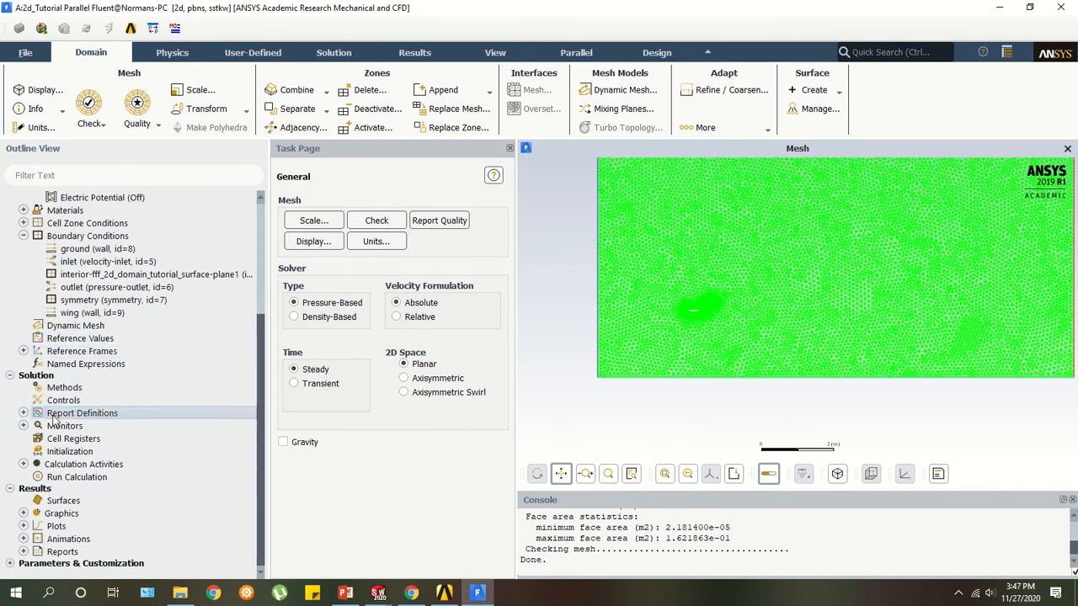
left_click(23, 430)
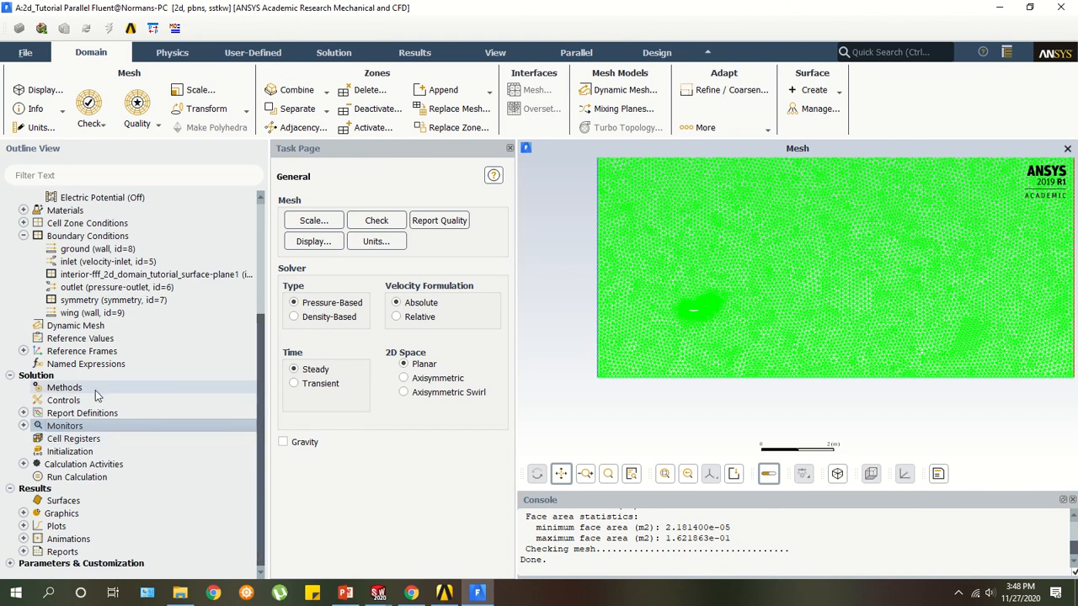
left_click(68, 465)
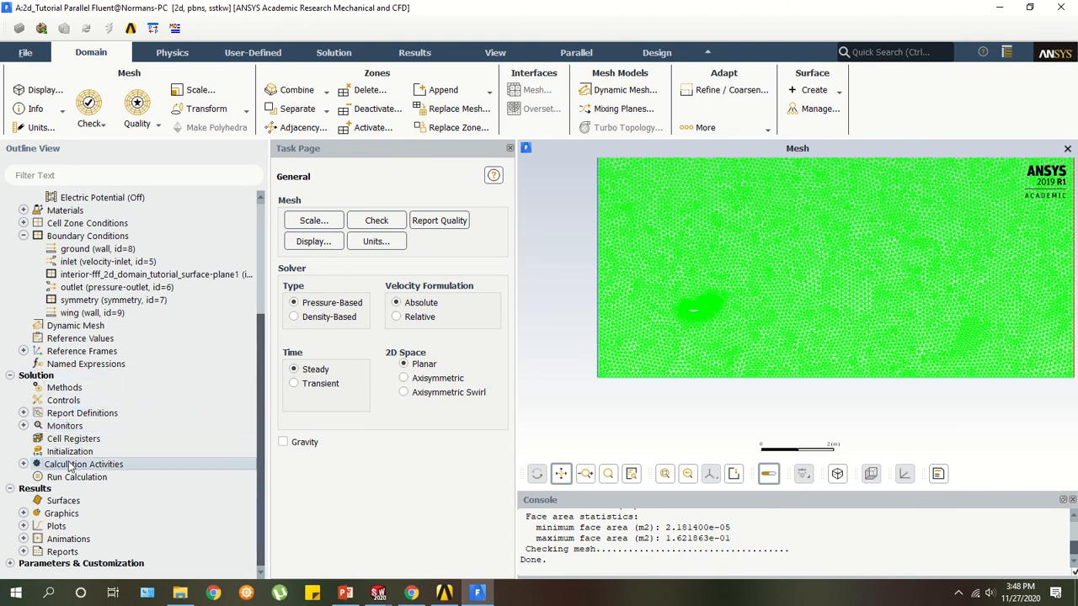
left_click(67, 481)
double_click(69, 479)
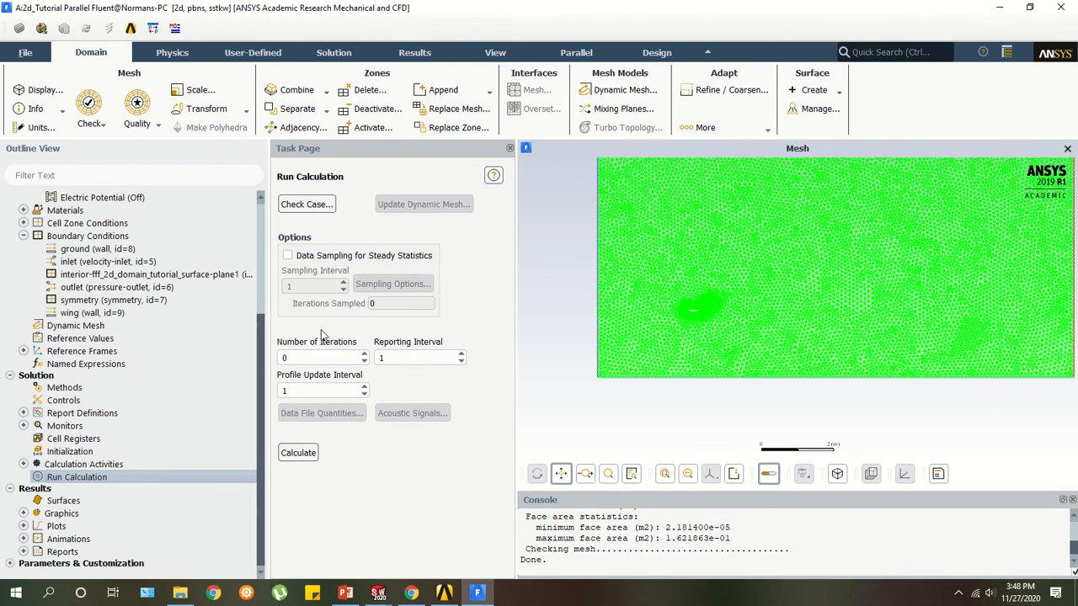
left_click_drag(328, 357, 265, 362)
type("20")
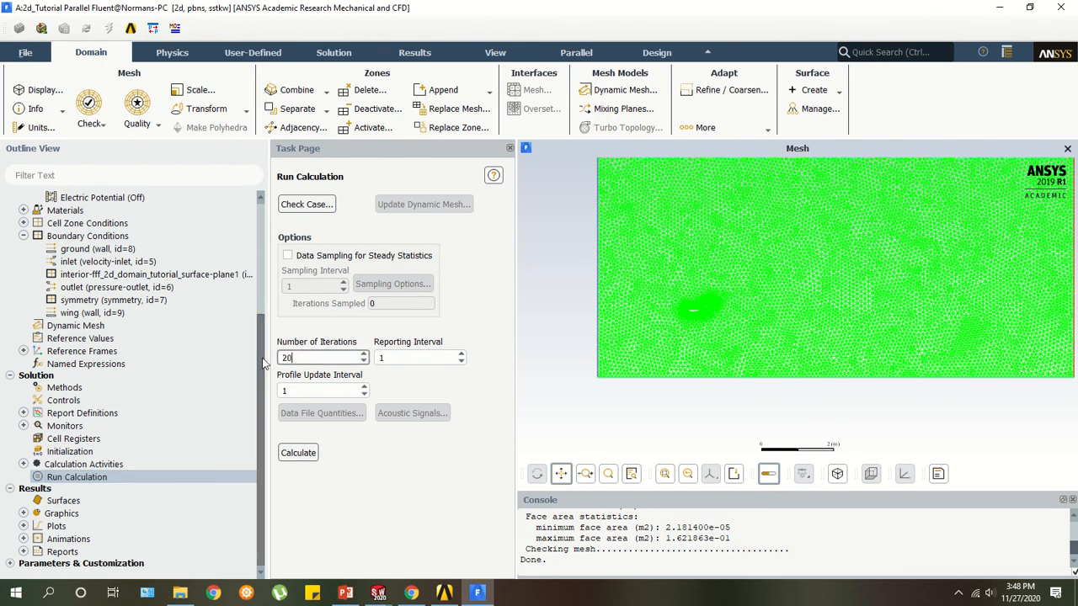
type("0")
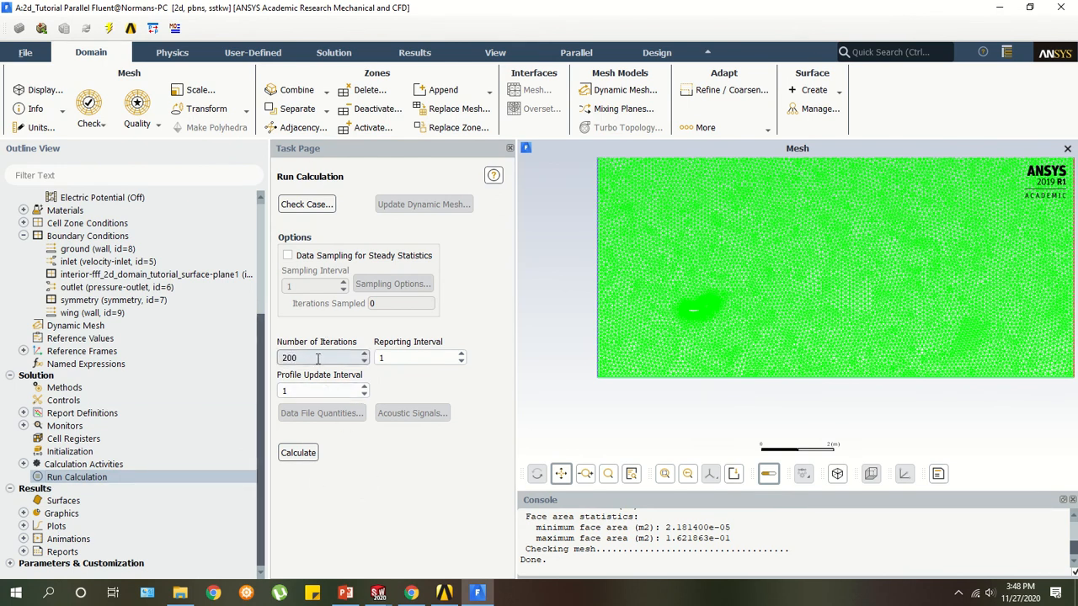
Start the calculation and agree to initialize the case before it runs.
left_click_drag(285, 358, 325, 354)
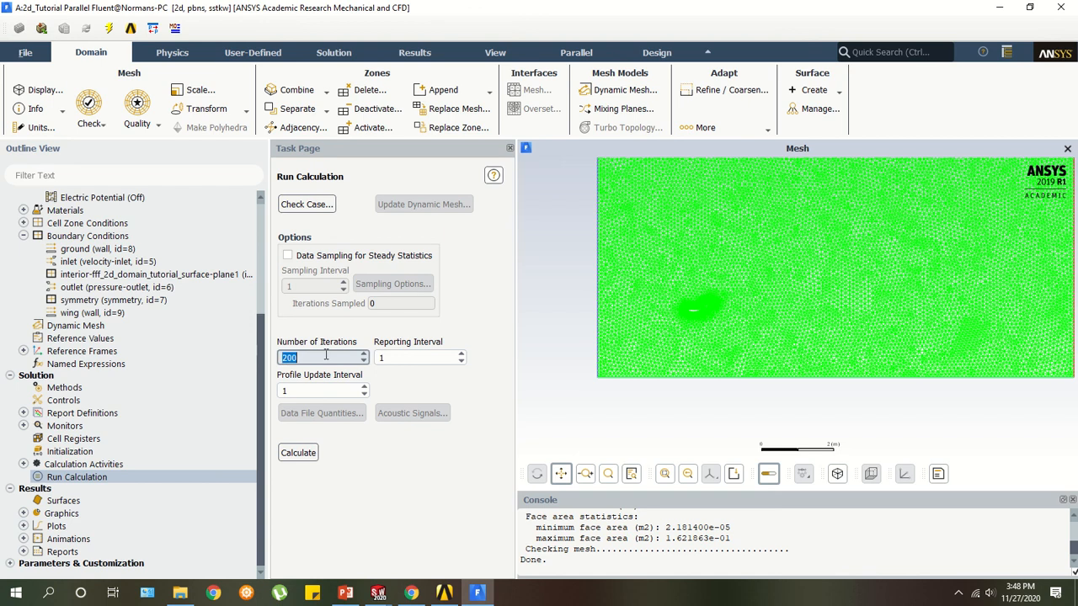
left_click(377, 360)
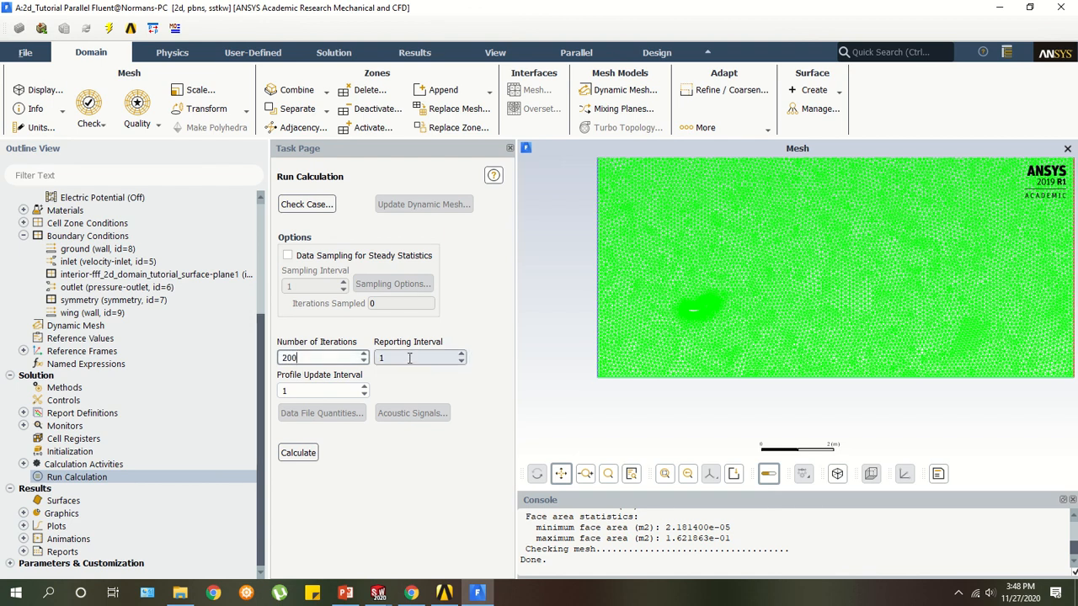
left_click(328, 391)
left_click(401, 472)
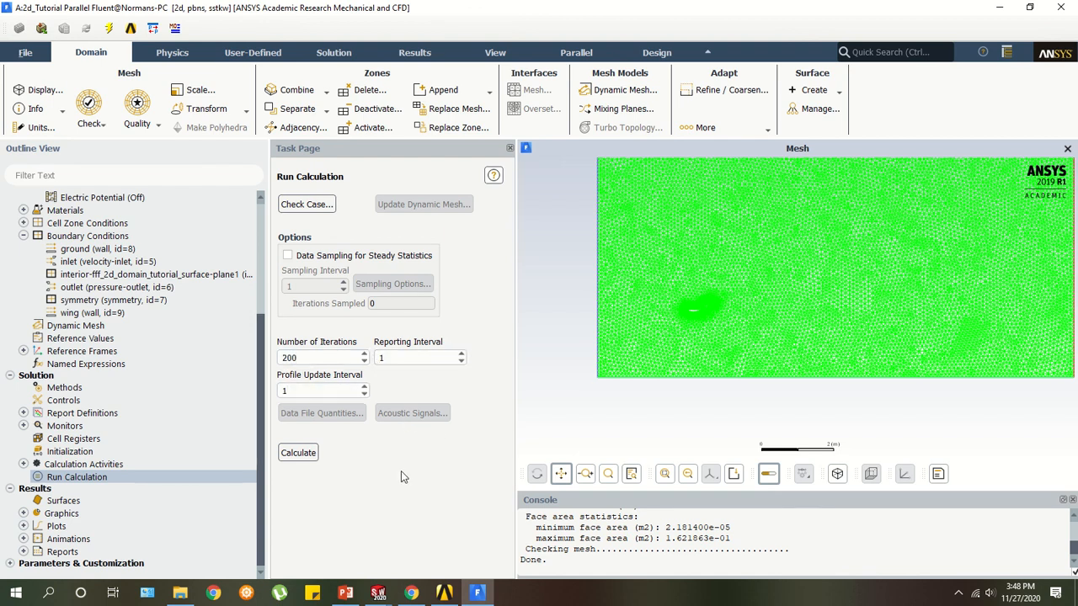
left_click(298, 453)
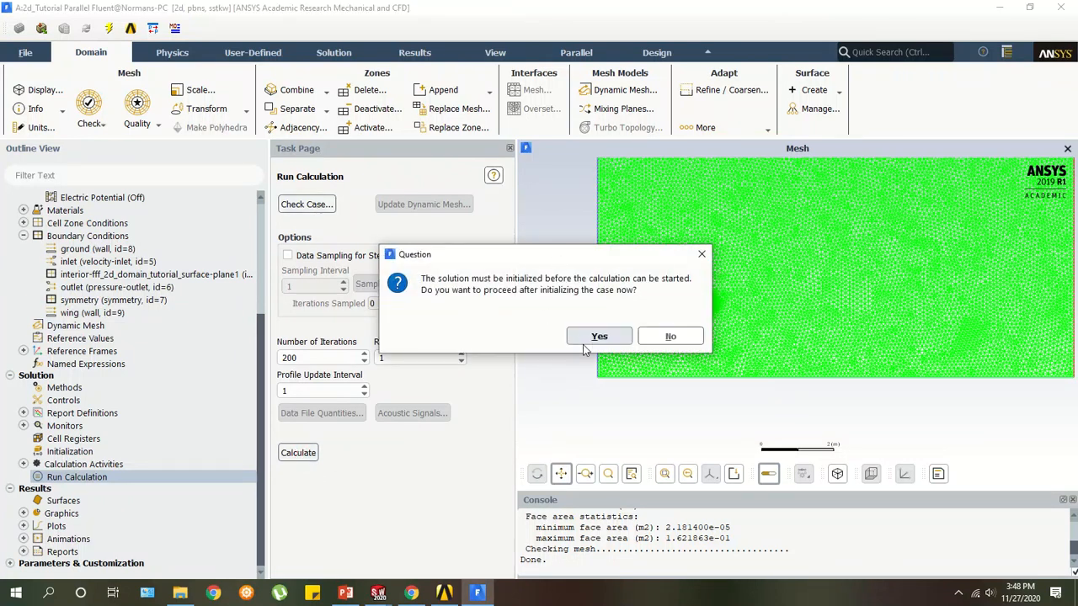
left_click(598, 336)
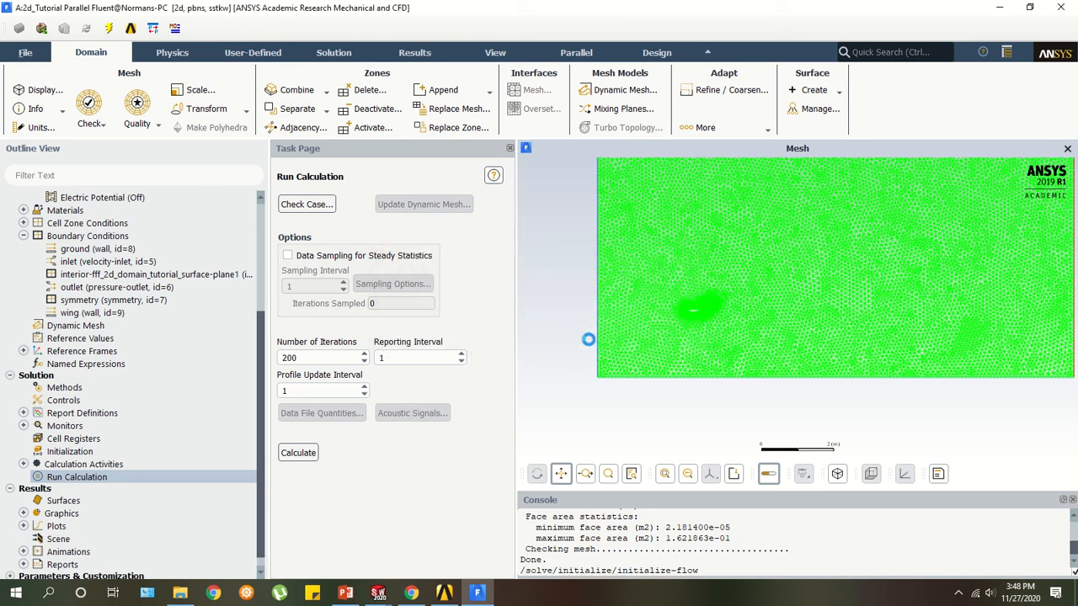
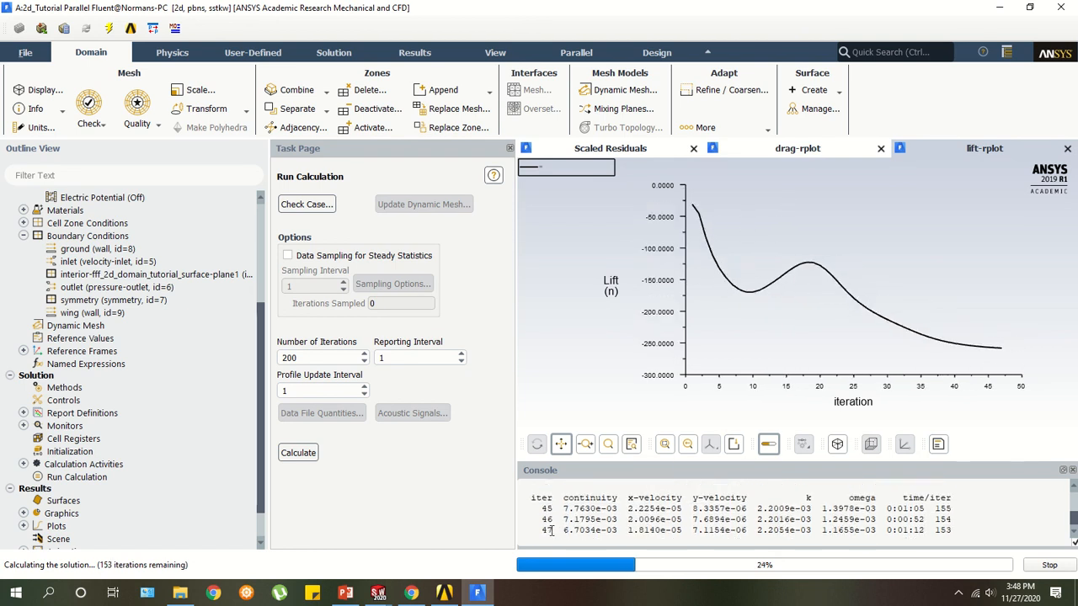
Monitor the running solution by examining the drag plot, the scaled residuals, and the lift plot.
left_click(792, 158)
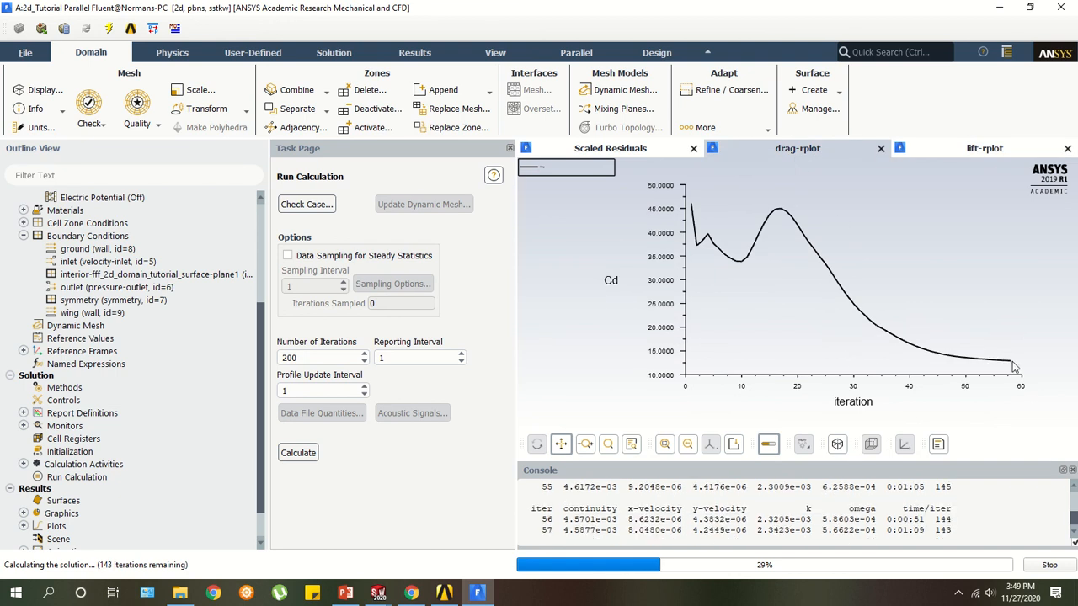
left_click(624, 152)
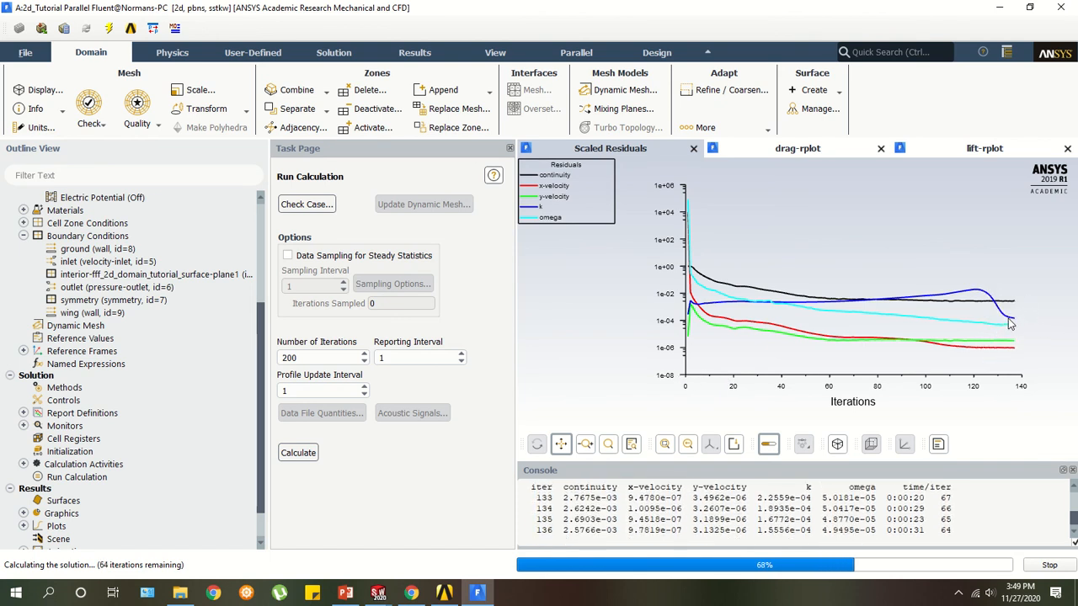
left_click(943, 153)
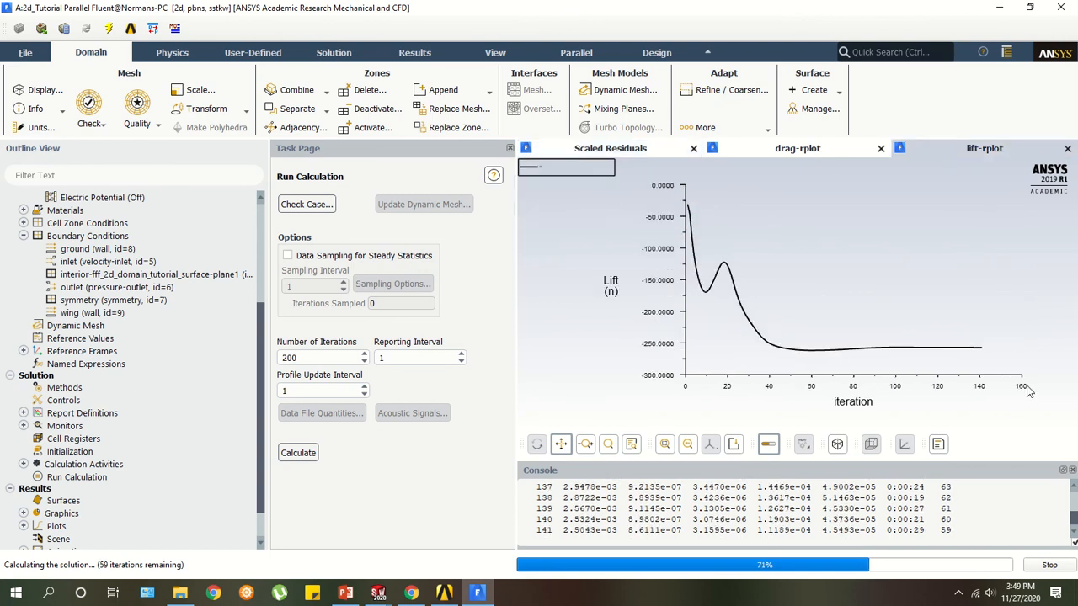
left_click(797, 154)
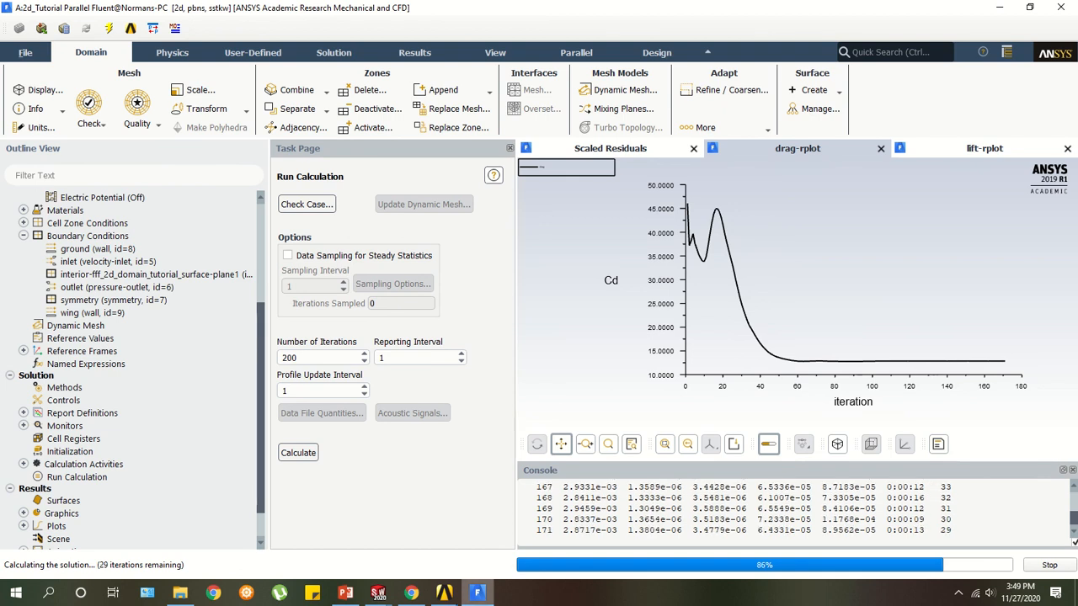
Switch to Workbench to inspect the Setup and Solution cells of the 2d_Tutorial system, and return to Fluent.
left_click(444, 593)
left_click(429, 203)
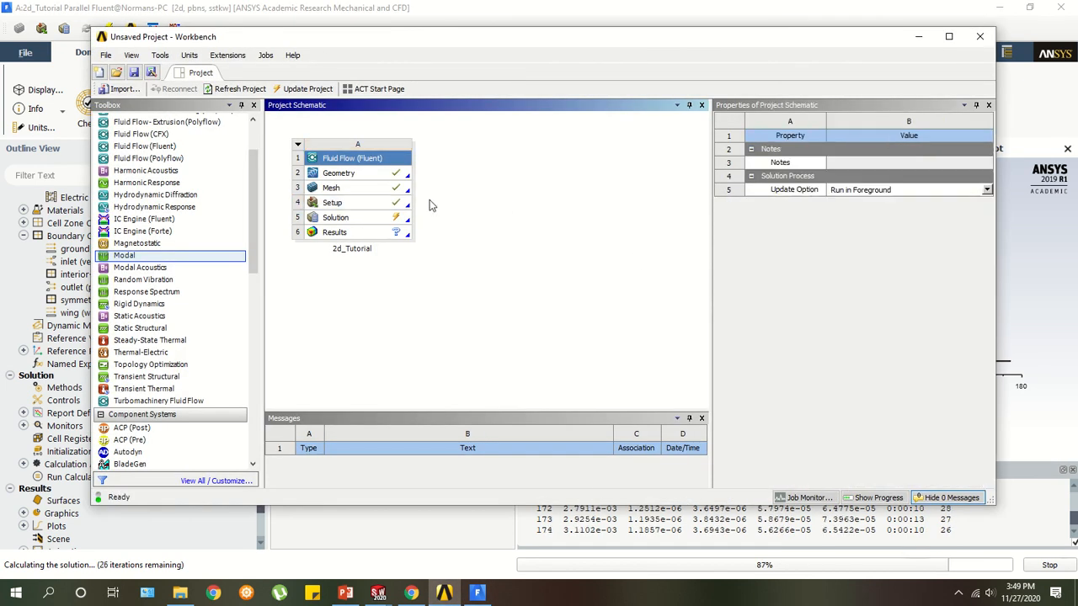
left_click(353, 202)
left_click(342, 219)
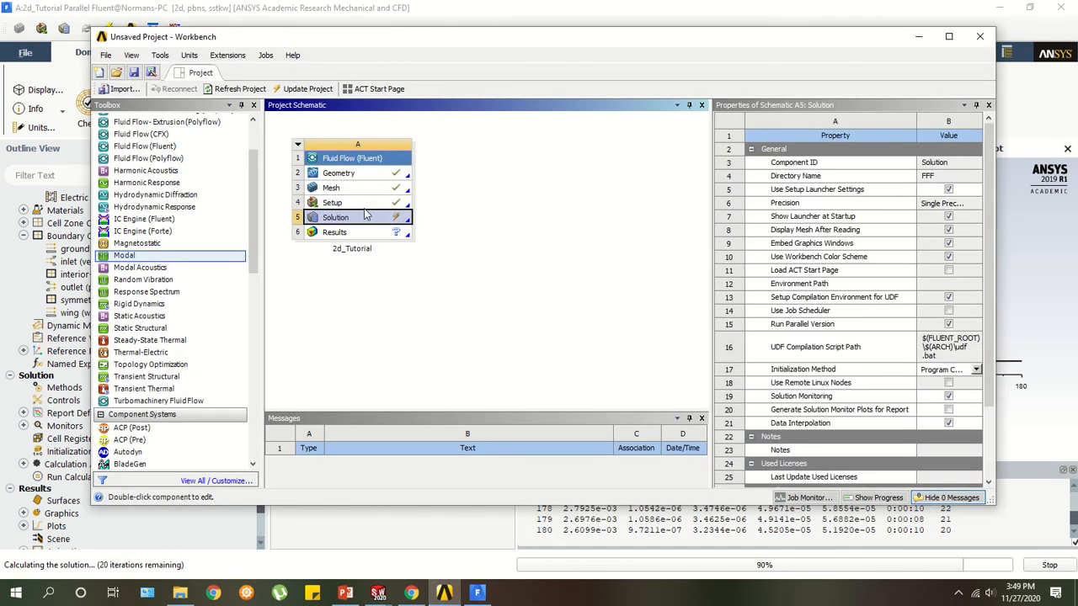
left_click(338, 205)
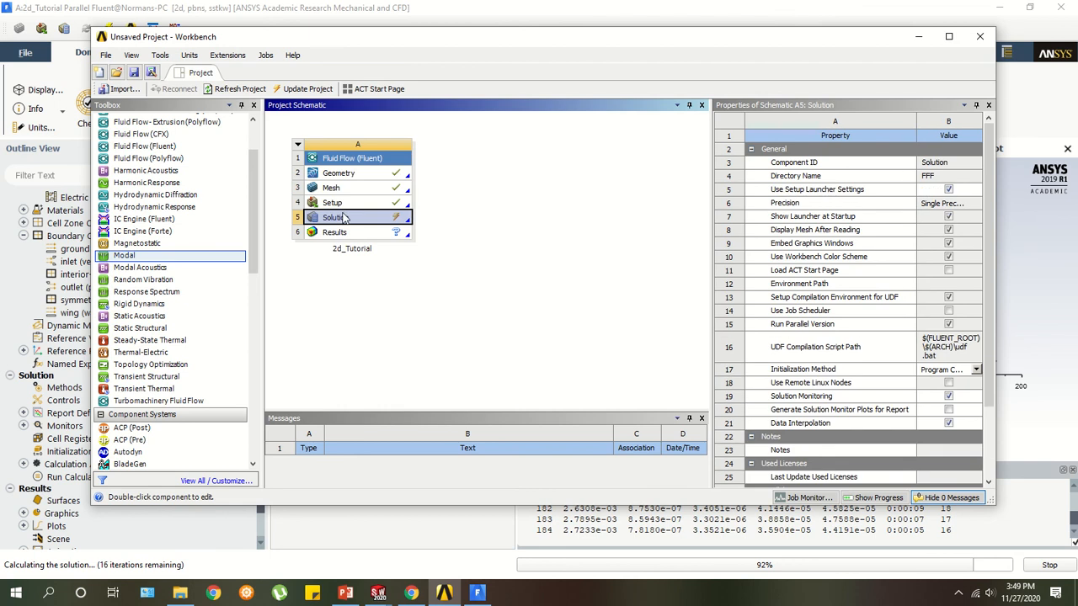
left_click(588, 518)
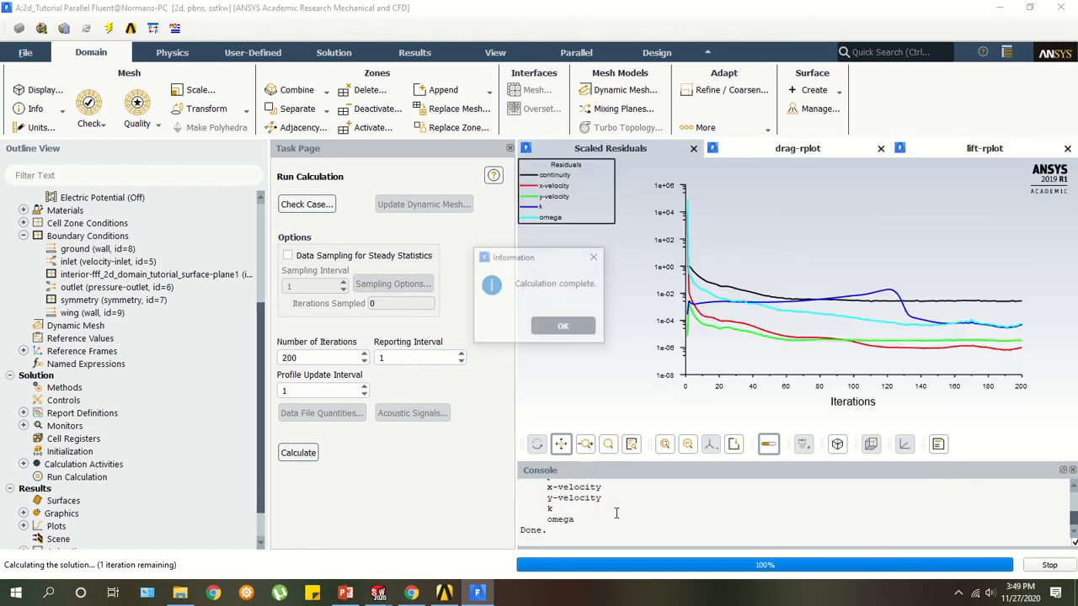
Acknowledge the completed calculation and examine the final drag and lift plots over all iterations.
left_click(562, 328)
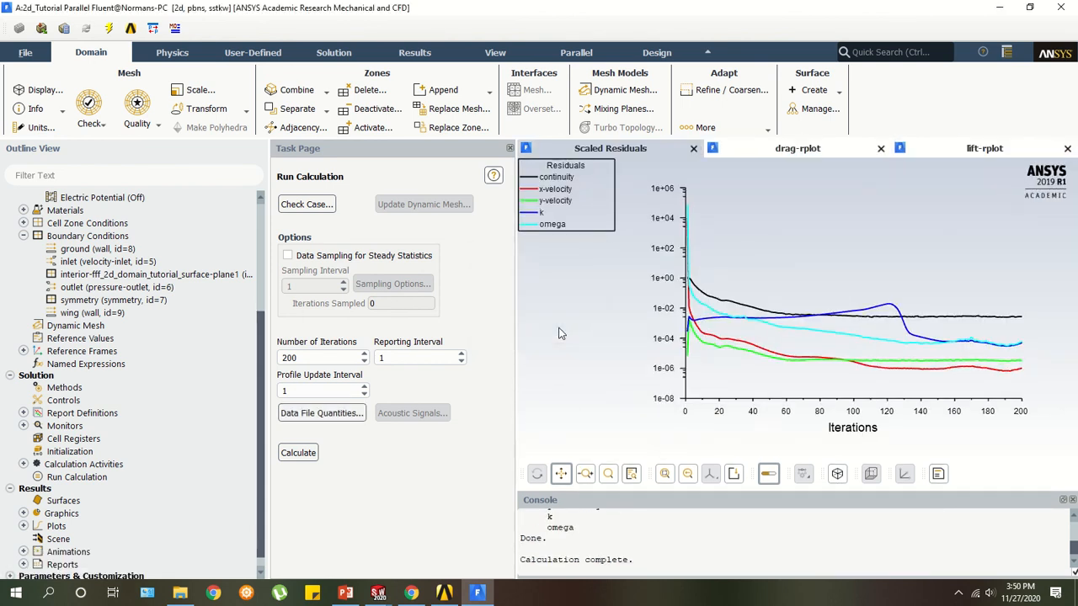
left_click_drag(523, 539, 633, 560)
left_click(633, 560)
left_click(804, 148)
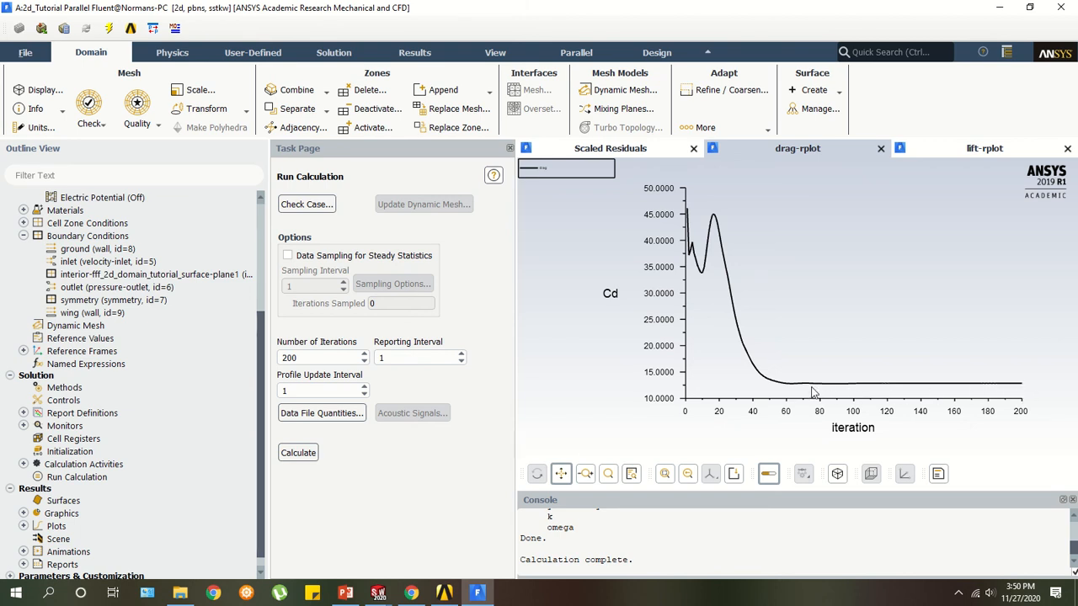
left_click(935, 150)
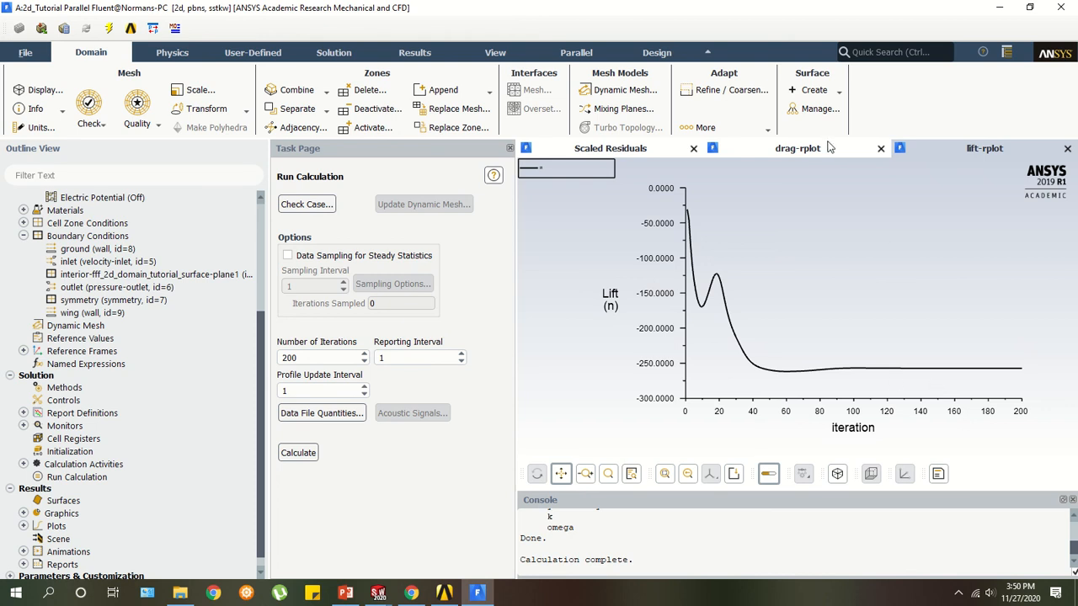
Expand the Reports group under the results and compare the drag and lift plots once more.
scroll(84, 455, "down", 1)
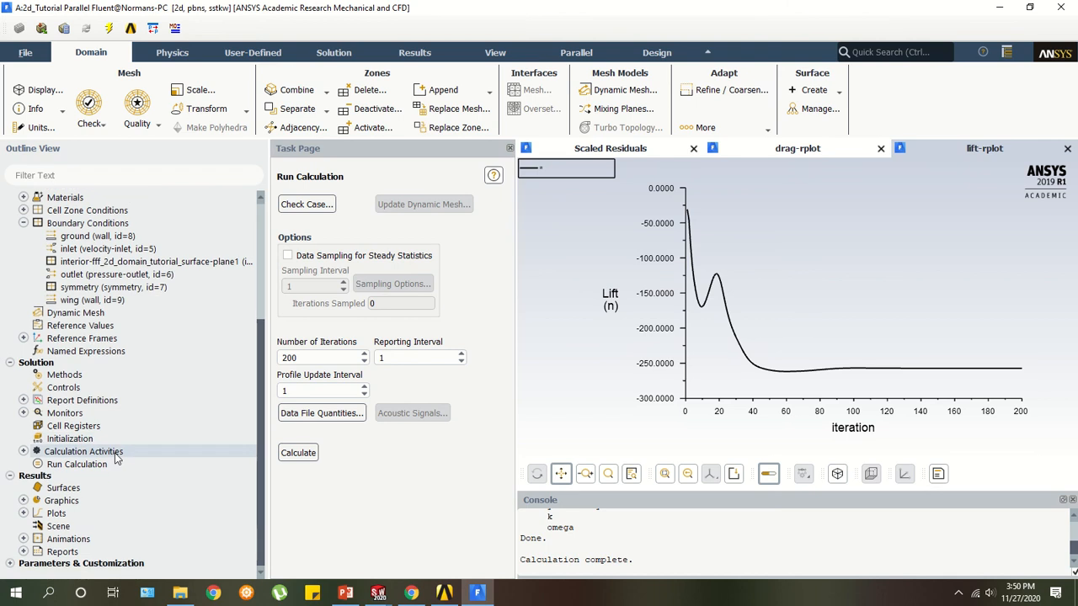
left_click(24, 552)
scroll(79, 535, "down", 2)
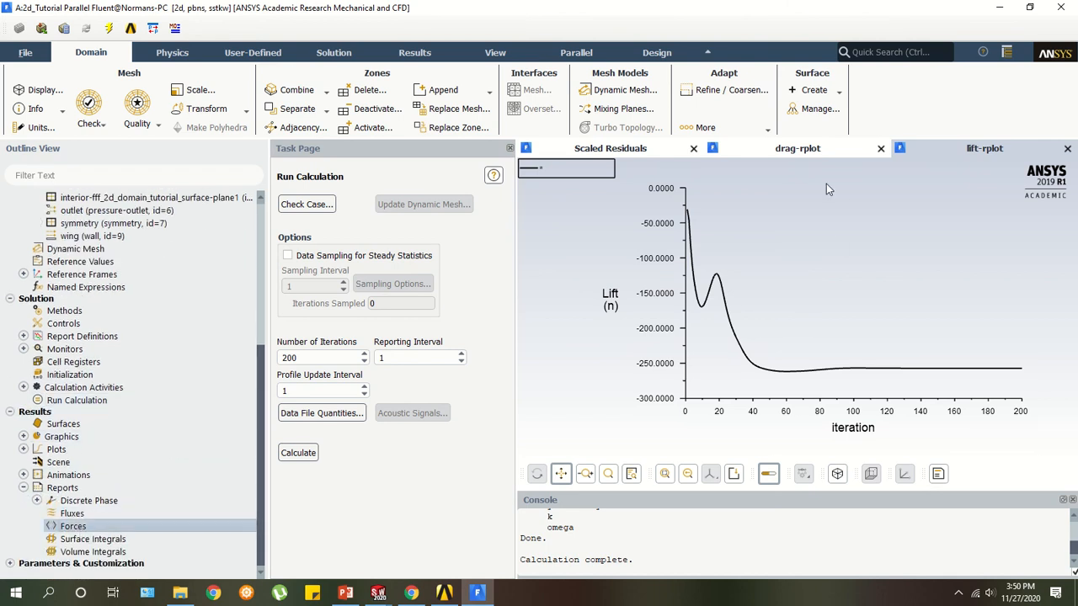
left_click(775, 152)
left_click(946, 155)
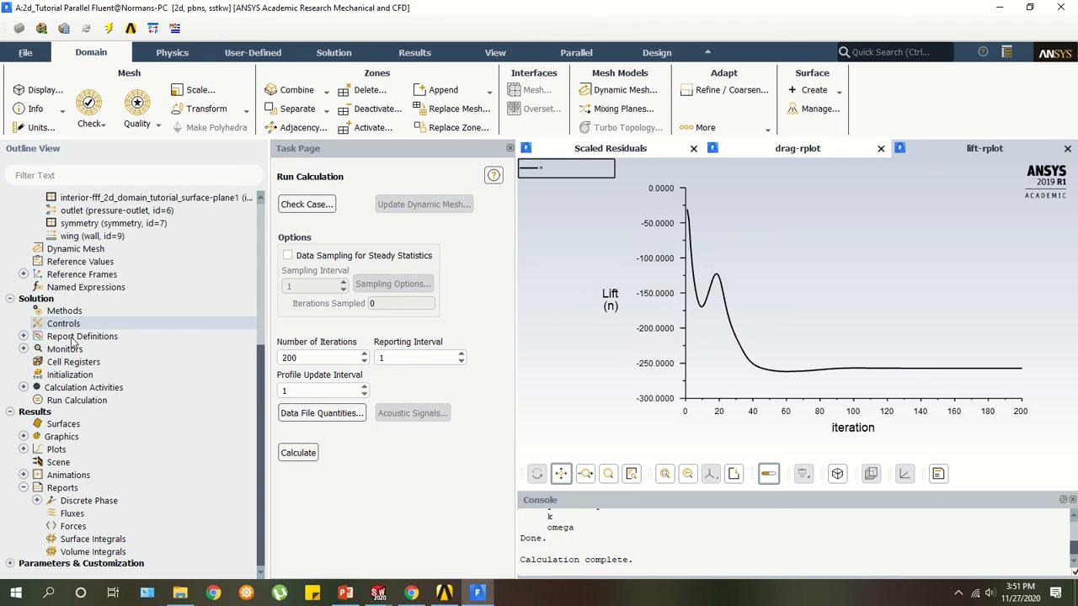
Print a force report for the wing zone only, excluding the ground, along direction vector X 1, Y 0.
double_click(82, 531)
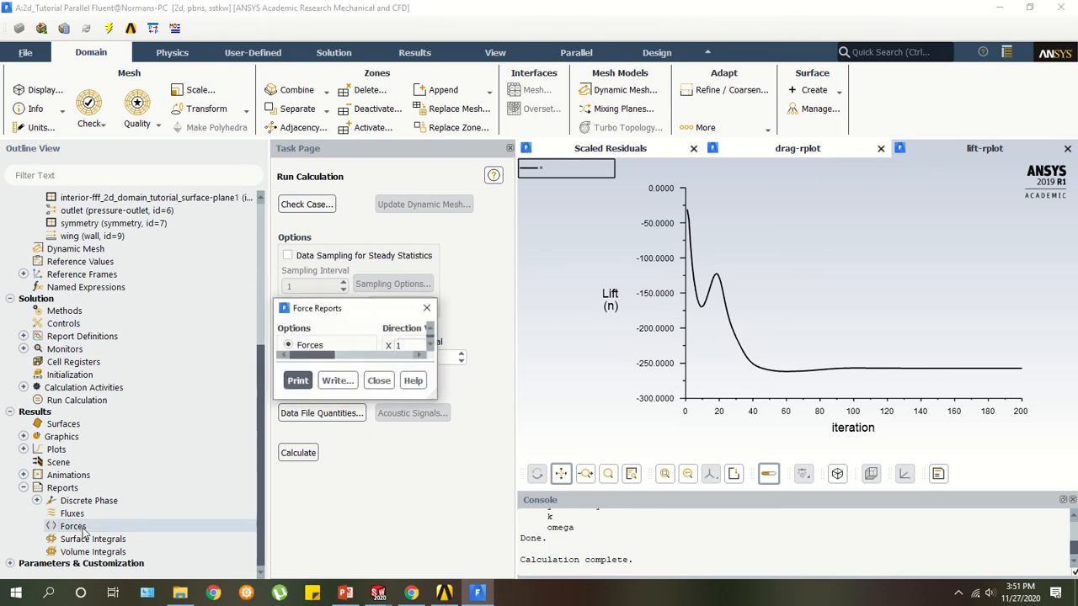
left_click_drag(352, 367, 120, 201)
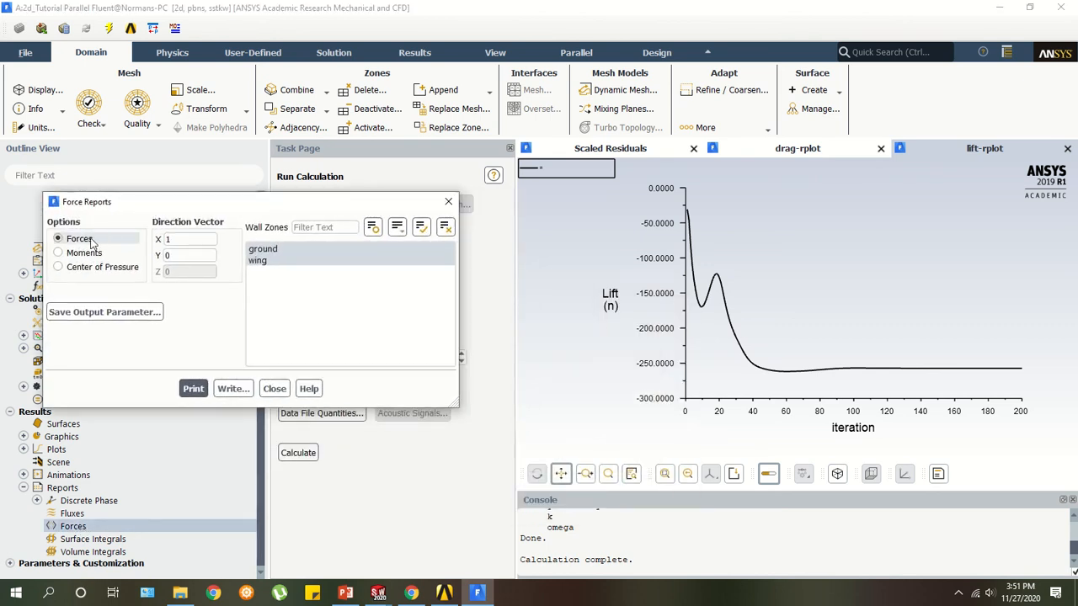
left_click(182, 239)
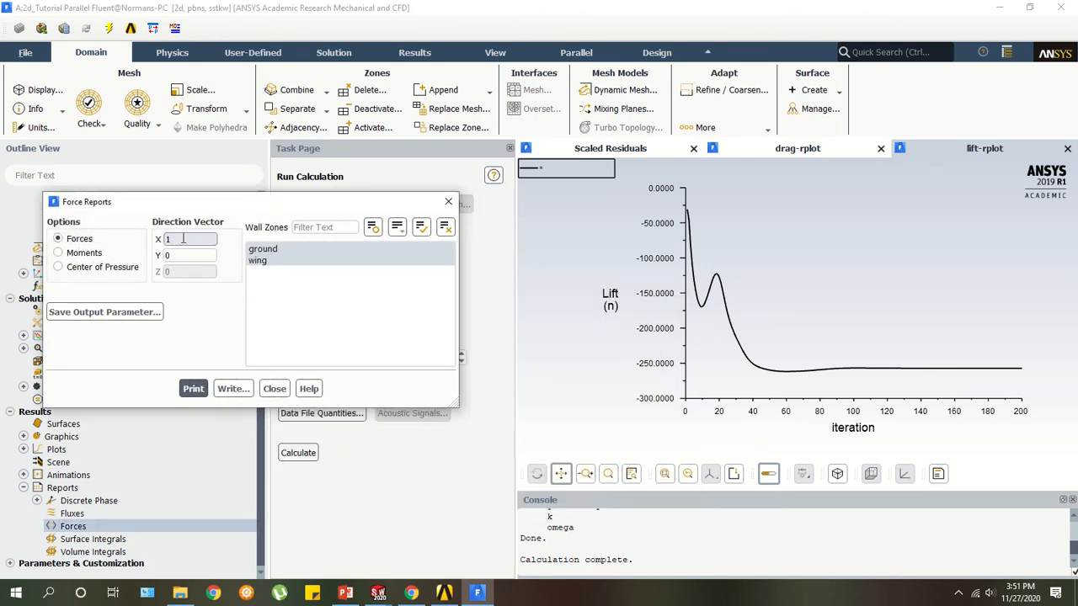
left_click(279, 261)
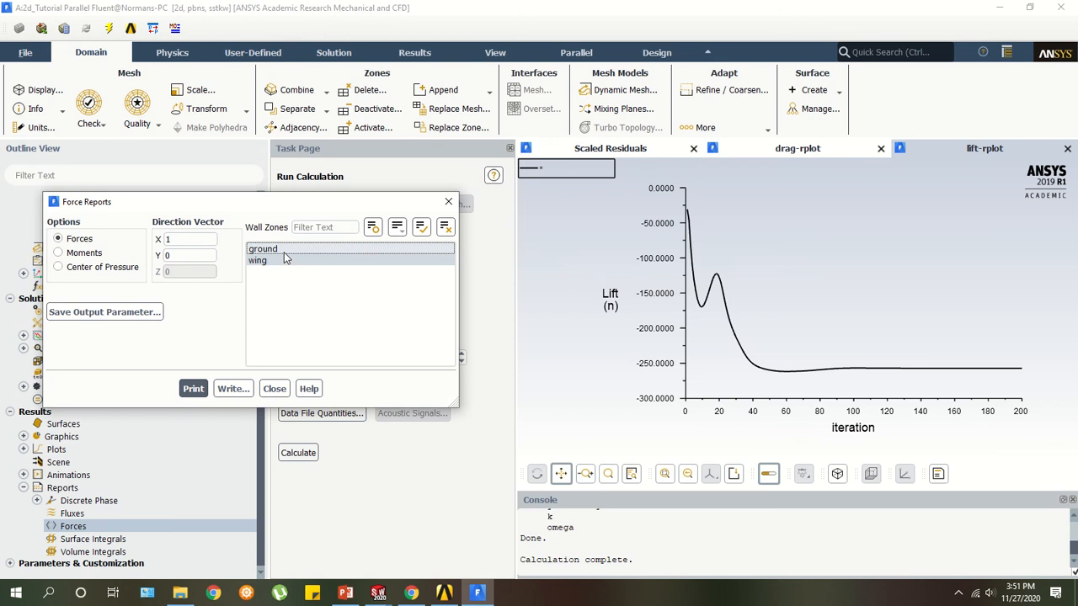
left_click(195, 393)
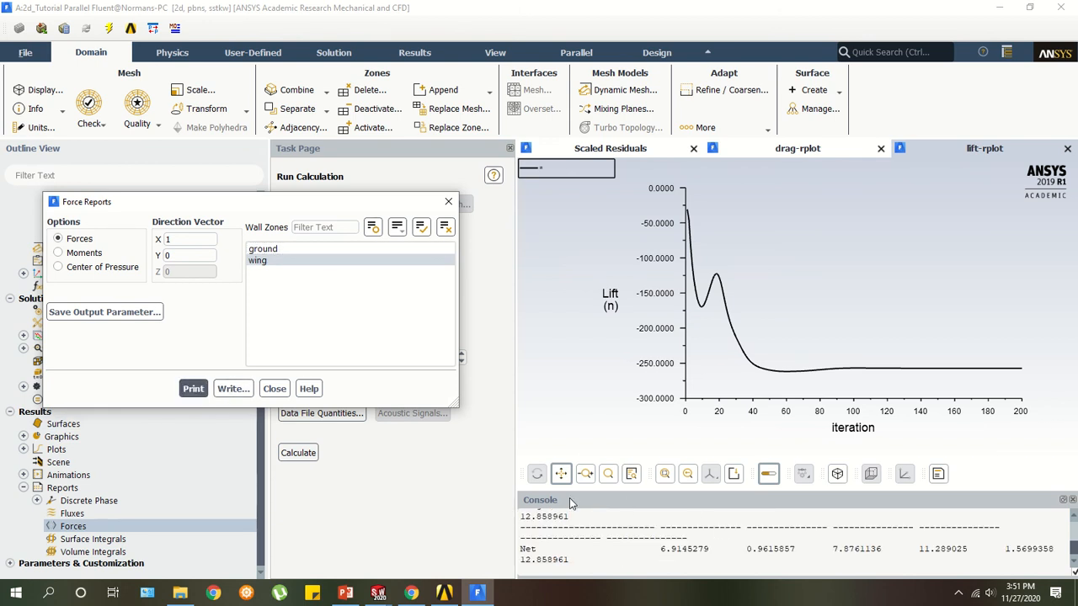
Enlarge the console and examine the pressure, viscous and total drag forces and the total coefficient for the wing.
left_click(509, 149)
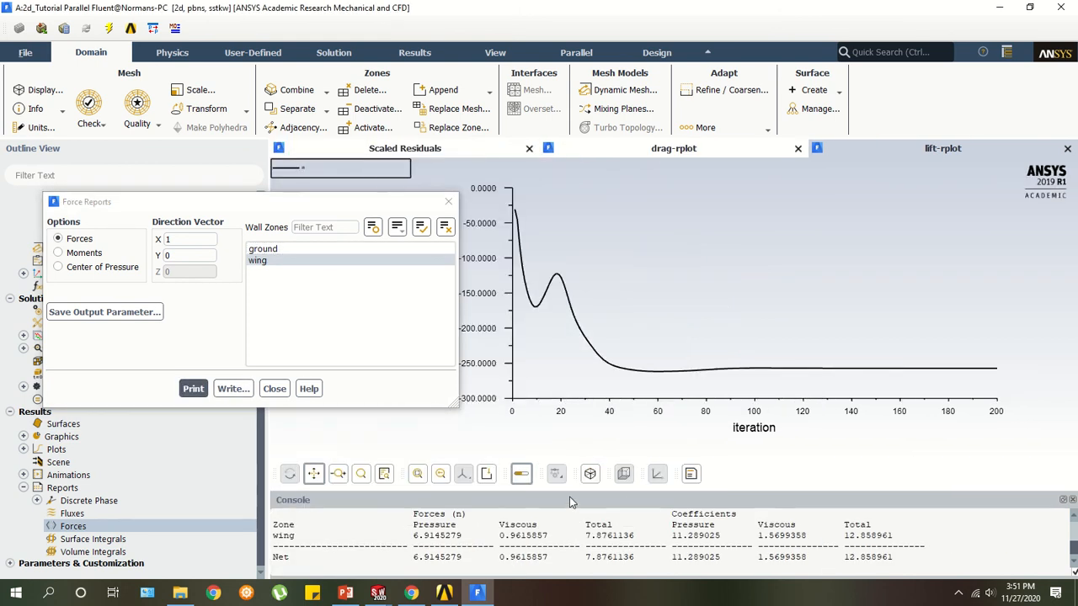
scroll(468, 514, "up", 1)
scroll(506, 510, "down", 1)
left_click_drag(542, 491, 541, 409)
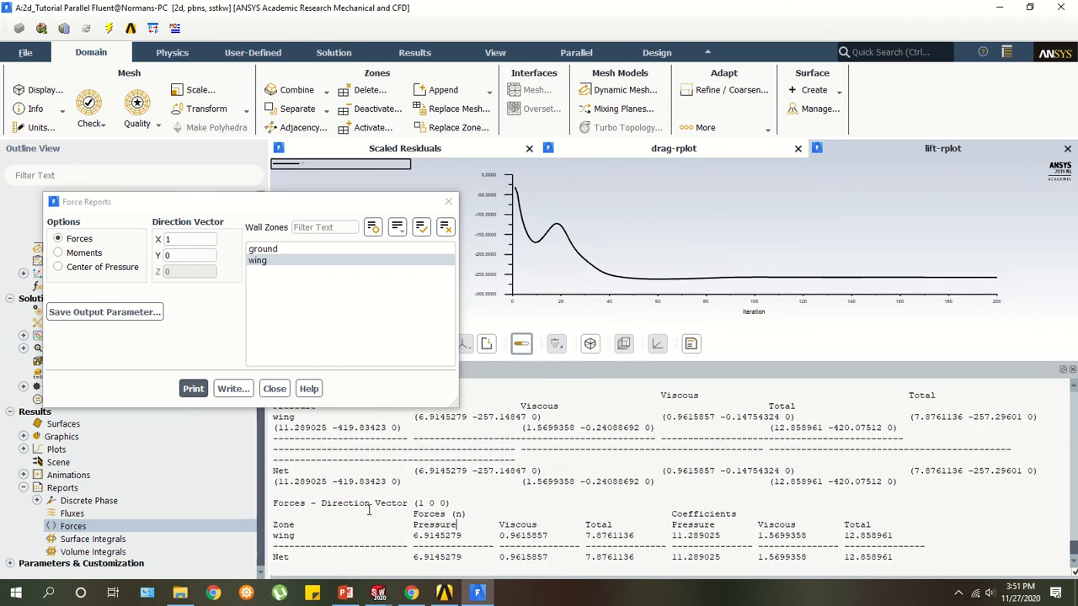
left_click_drag(369, 512, 519, 526)
left_click(442, 504)
double_click(435, 525)
double_click(512, 525)
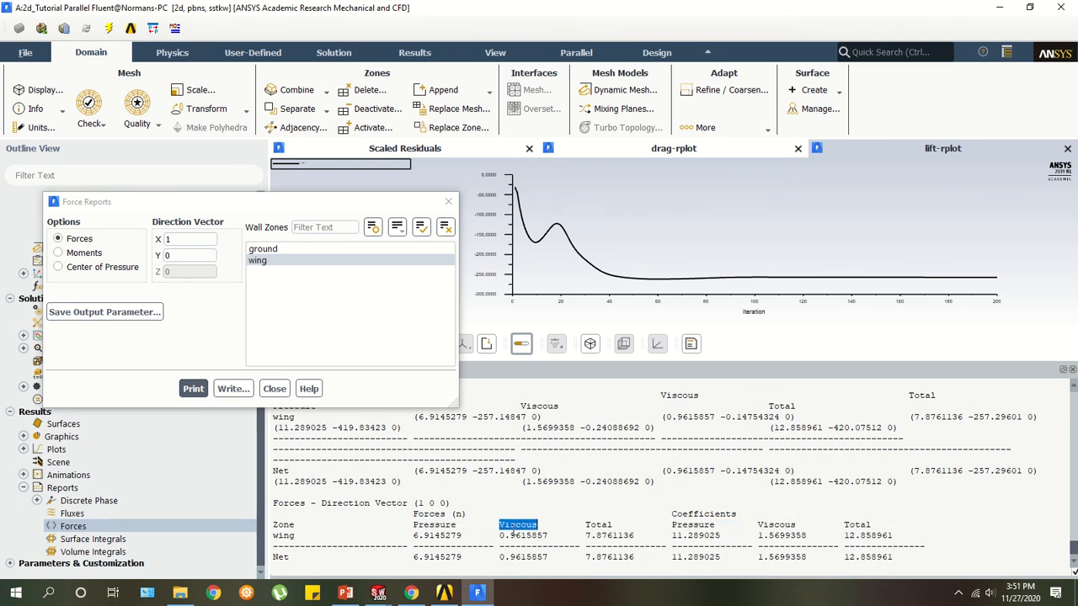
double_click(597, 525)
left_click_drag(586, 556, 642, 556)
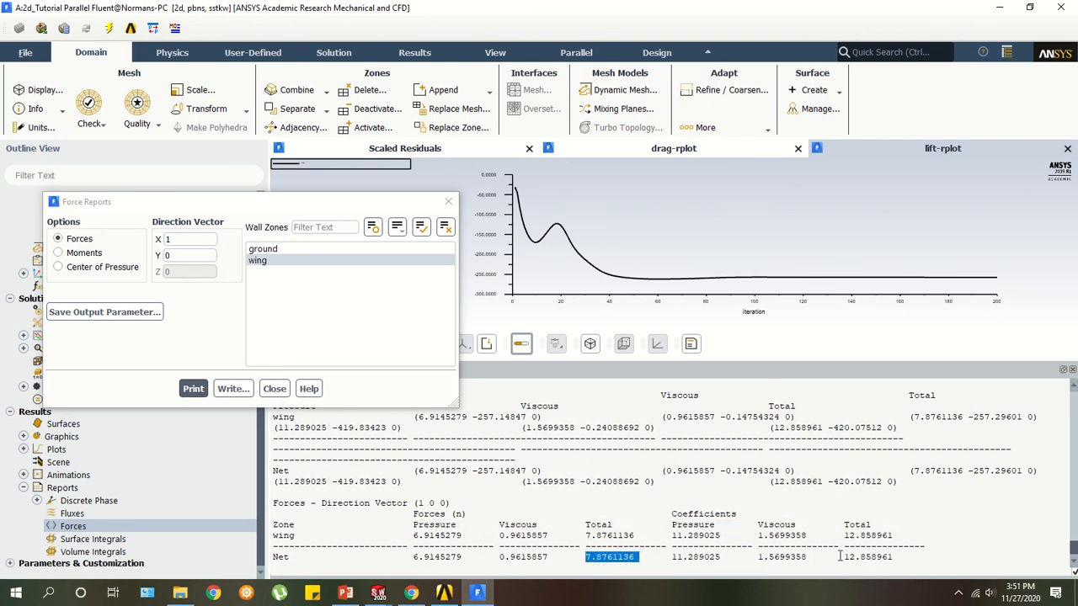
left_click_drag(839, 556, 903, 556)
Print the wing's force report along direction vector X 0, Y 1 and read its net total force and coefficient.
left_click(186, 255)
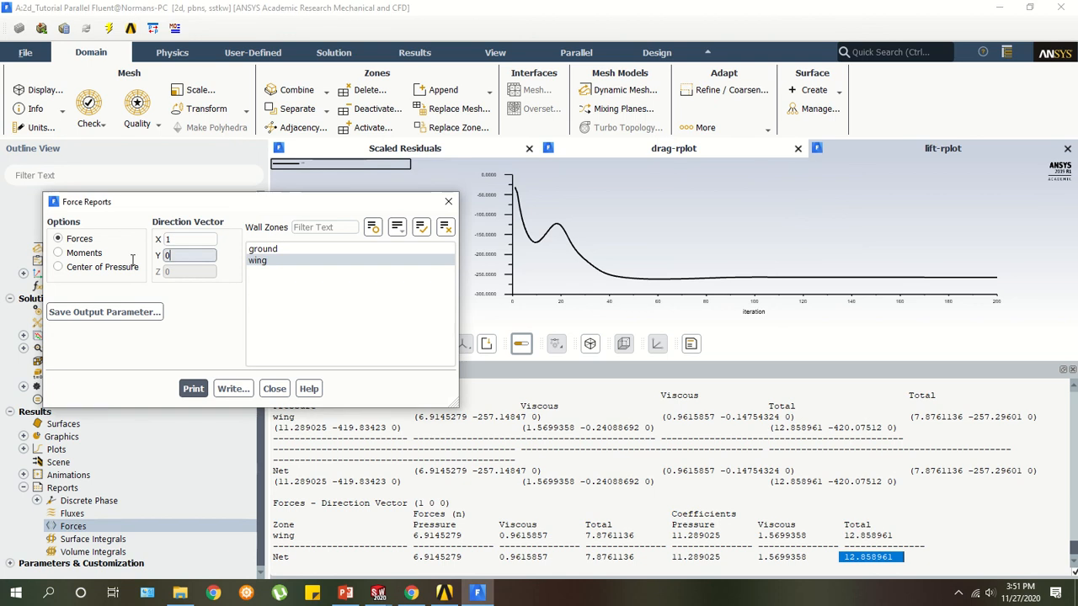
left_click_drag(187, 255, 132, 260)
type("1")
left_click_drag(202, 237, 77, 234)
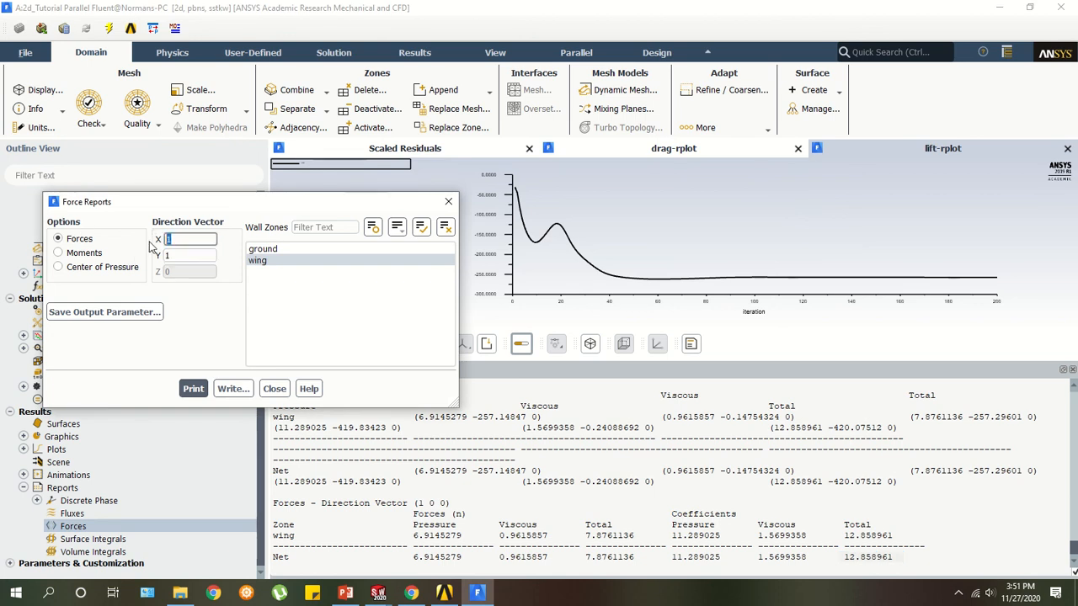
type("0")
left_click(192, 388)
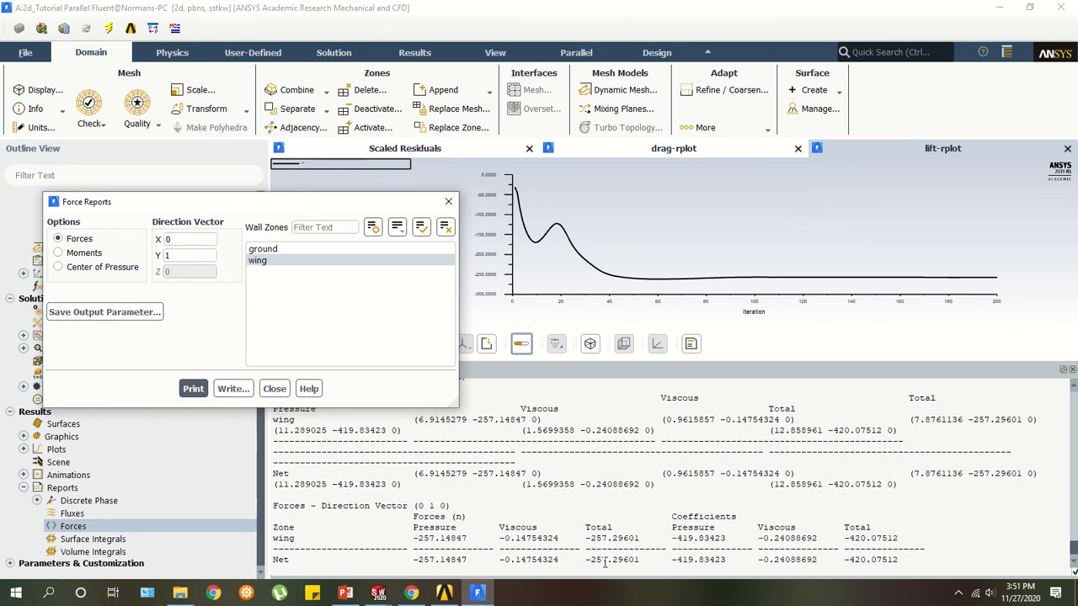
left_click_drag(604, 560, 646, 560)
left_click_drag(838, 560, 849, 540)
left_click(845, 530)
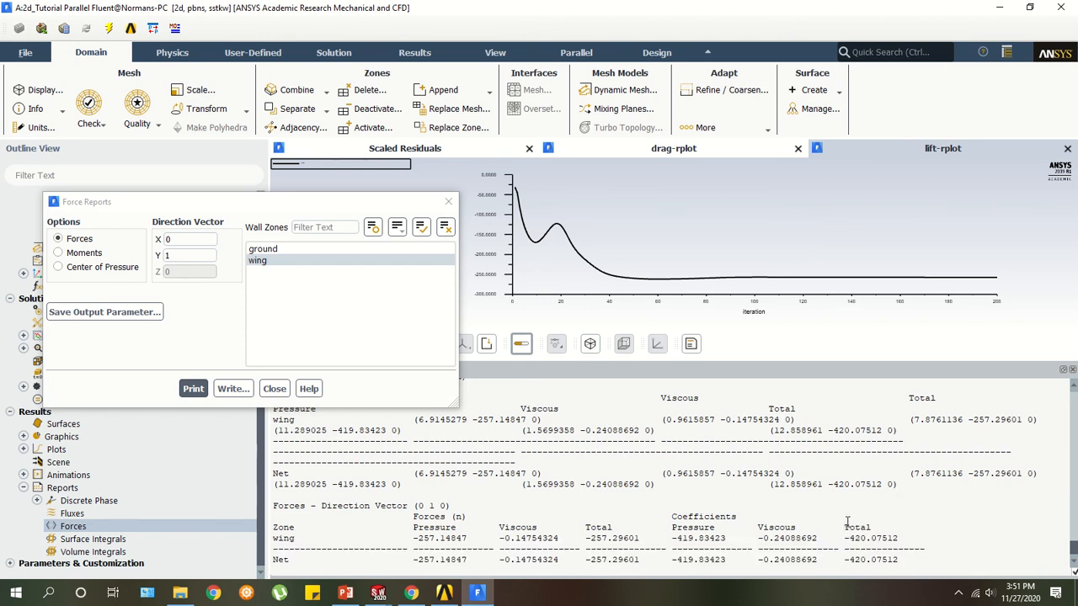
Inspect the moment center and moment axis options of the force report, and close the report dialog.
left_click(84, 252)
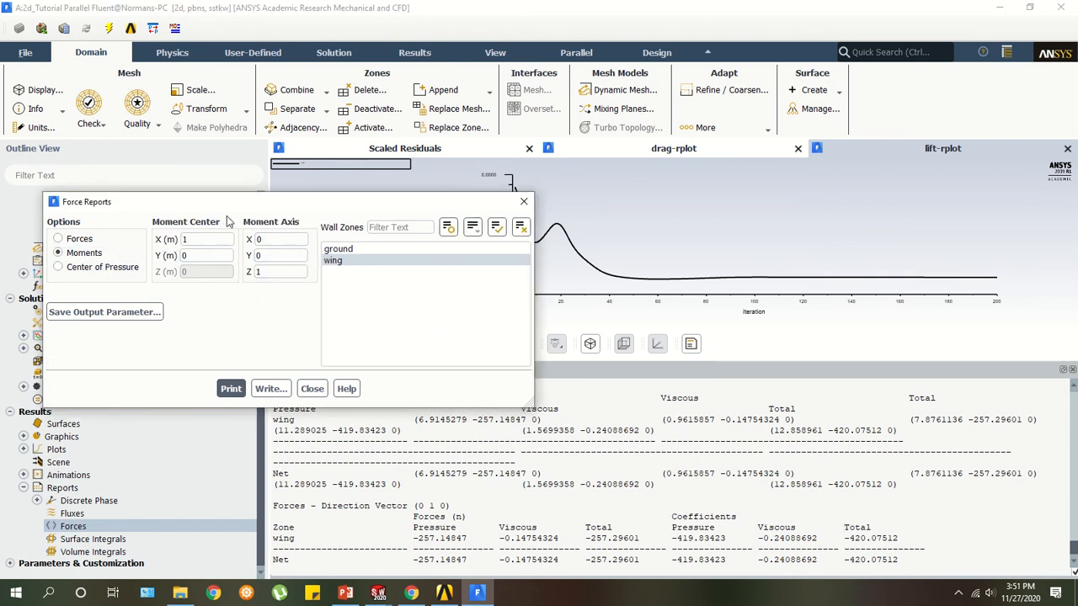
left_click_drag(260, 192, 259, 170)
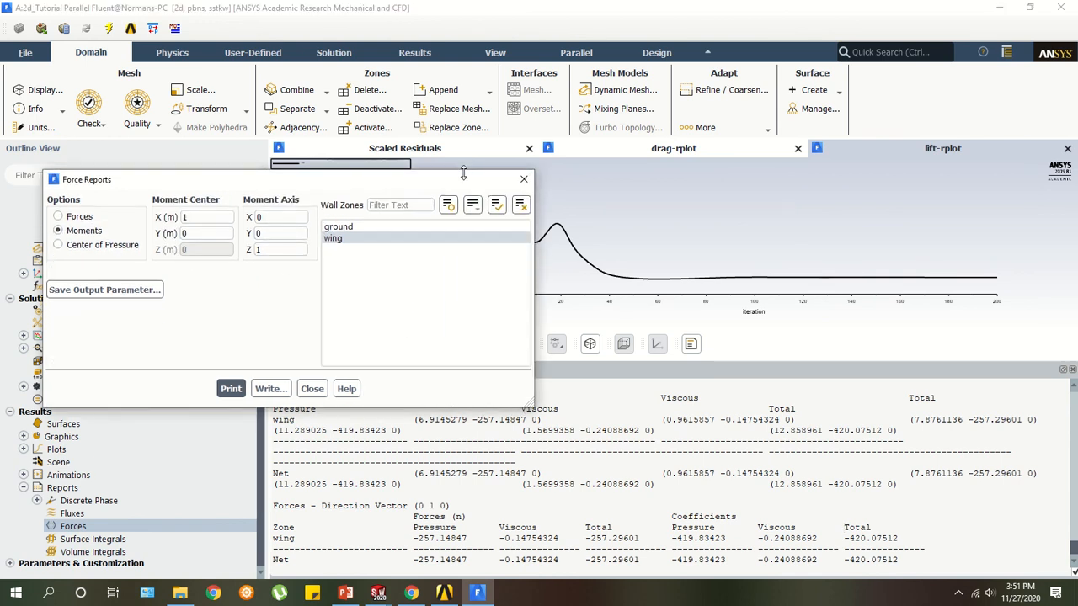
left_click(282, 217)
left_click(284, 234)
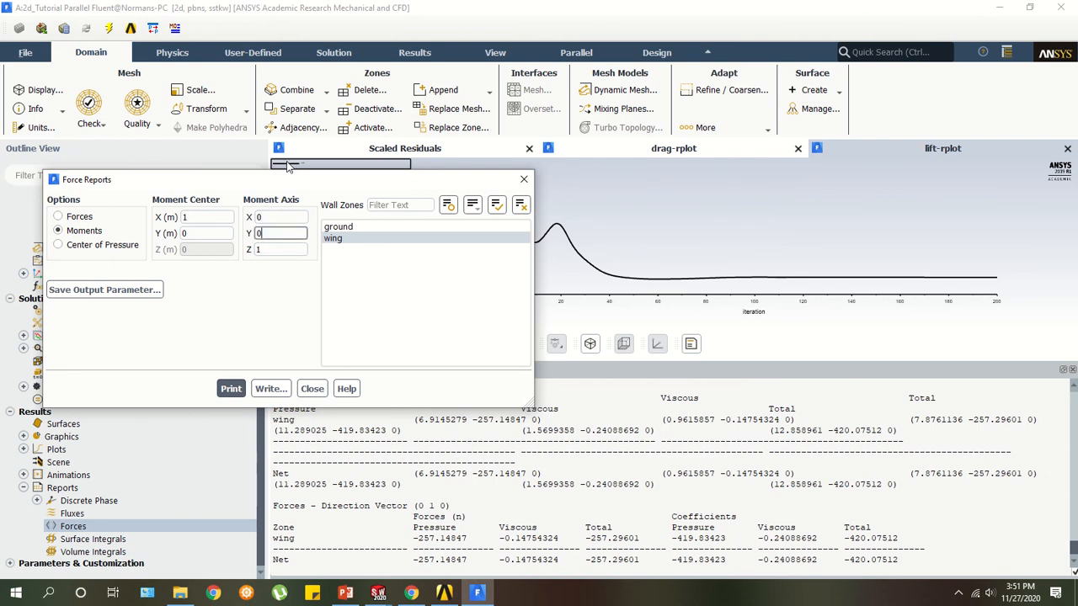
left_click(523, 180)
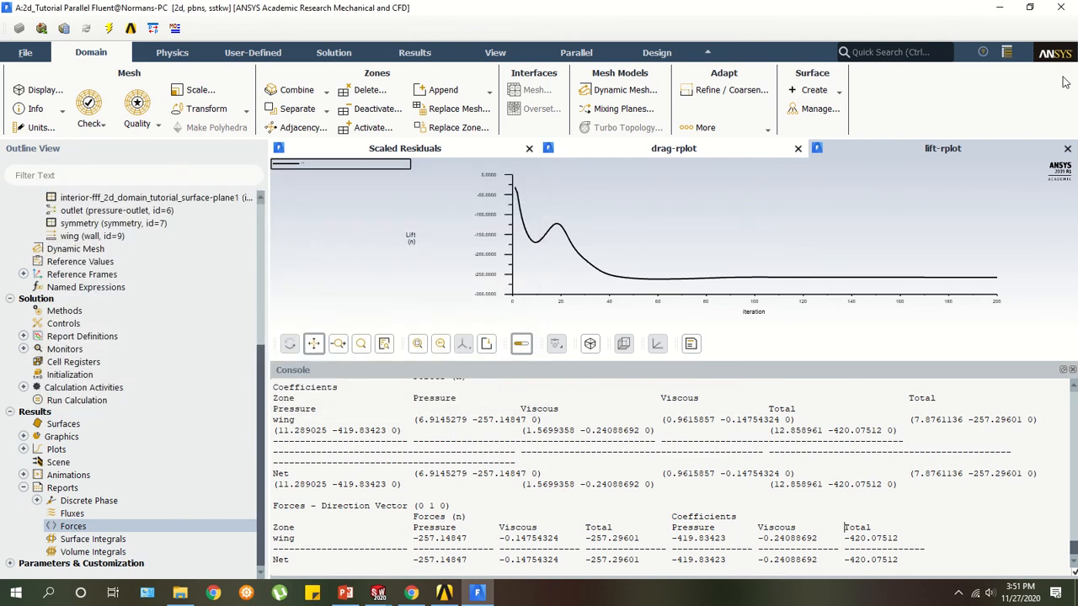
Quit Fluent, confirming the exit, and switch to Workbench to check the Solution cell of the 2d_Tutorial system.
left_click(1057, 9)
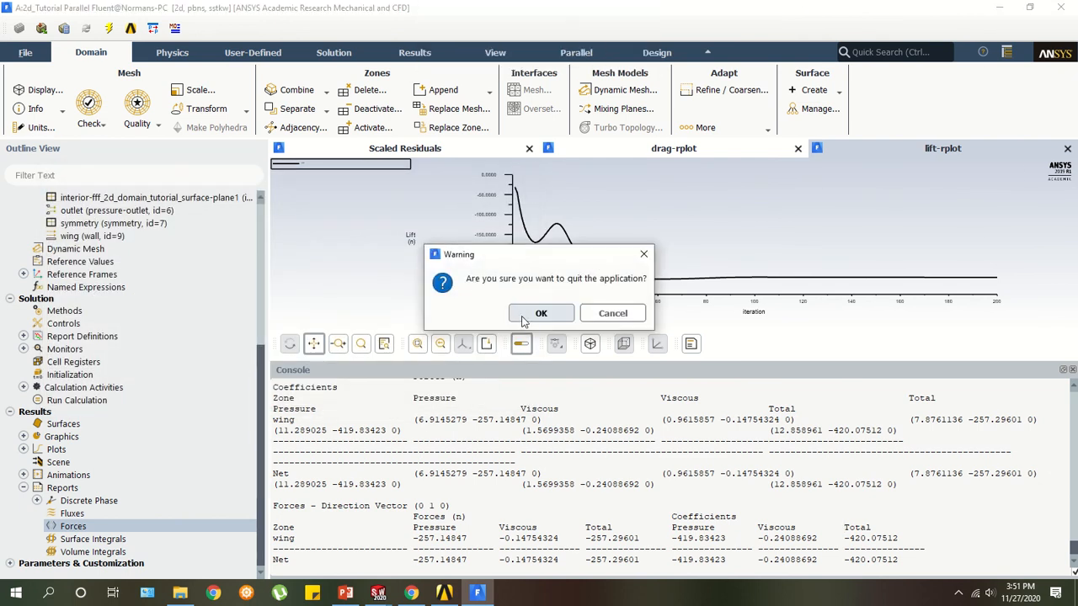
left_click(525, 317)
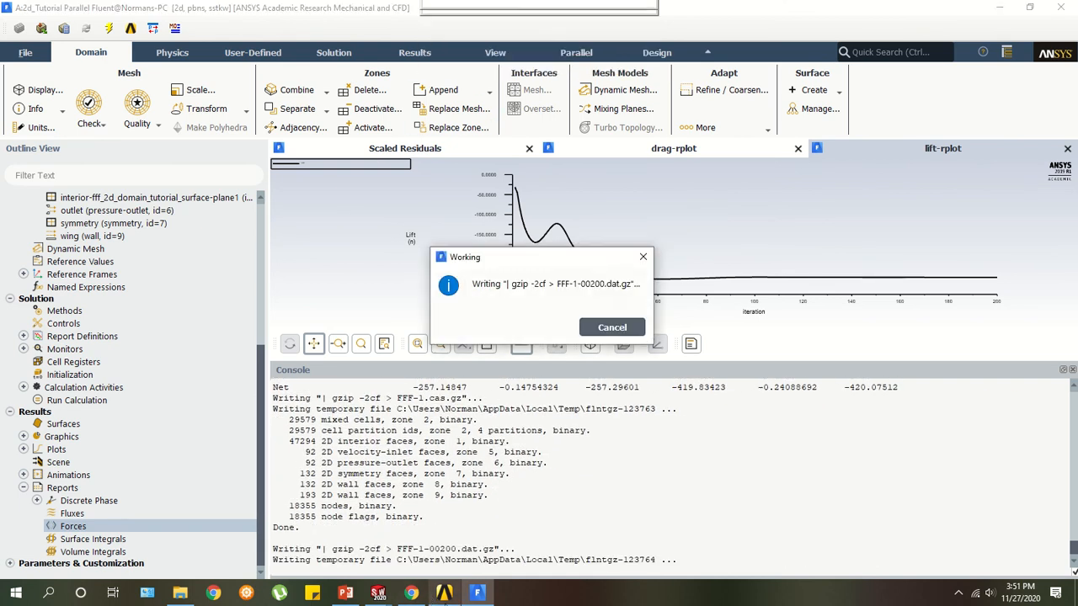
left_click(441, 594)
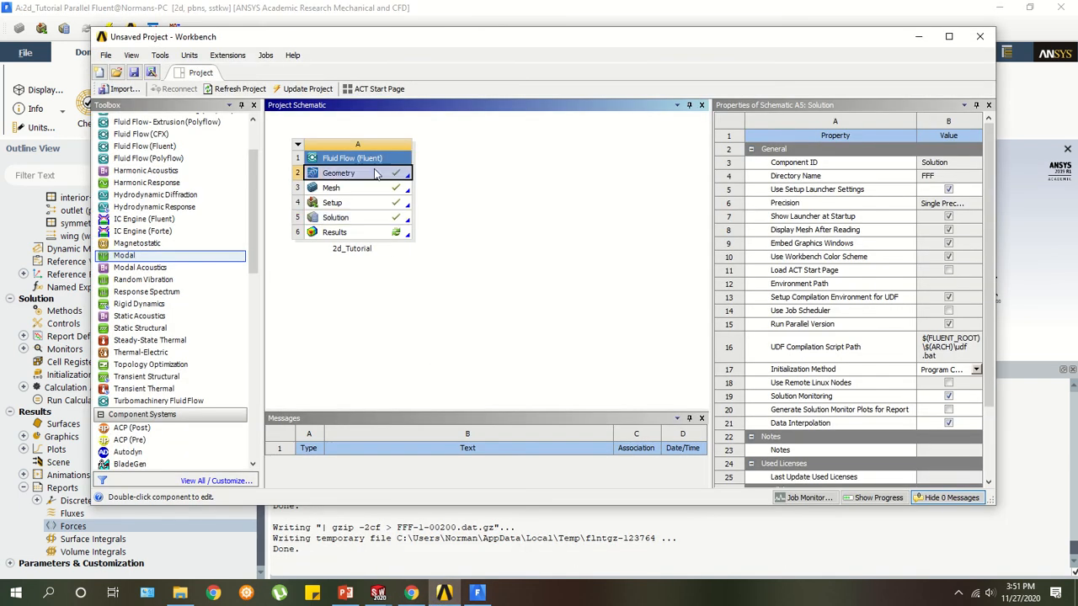
left_click(453, 174)
left_click(359, 220)
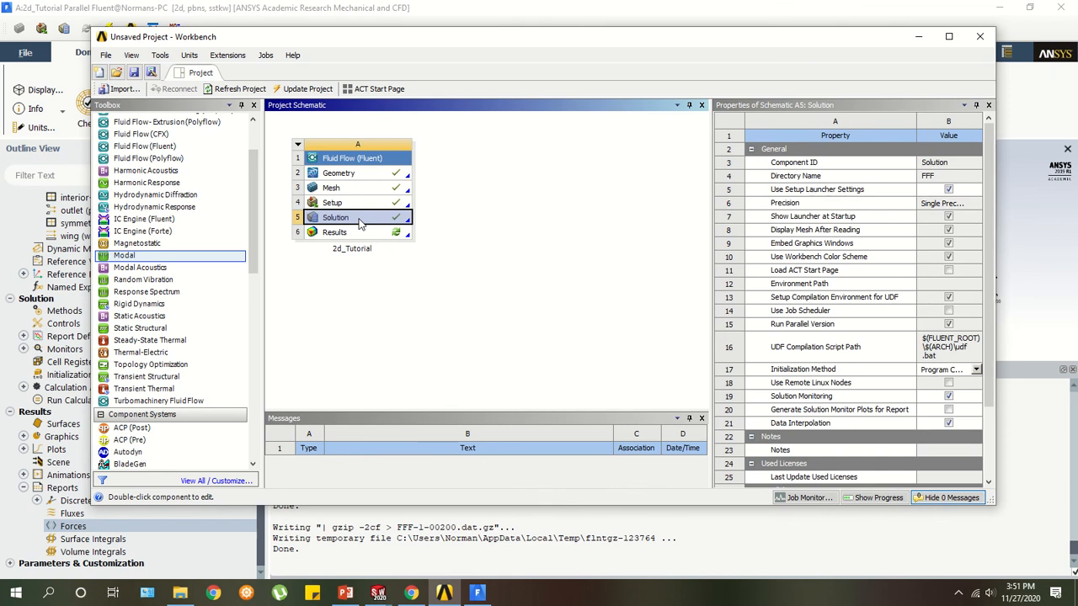
Open the Results cell of the 2d_Tutorial system for editing in CFD-Post.
left_click(354, 231)
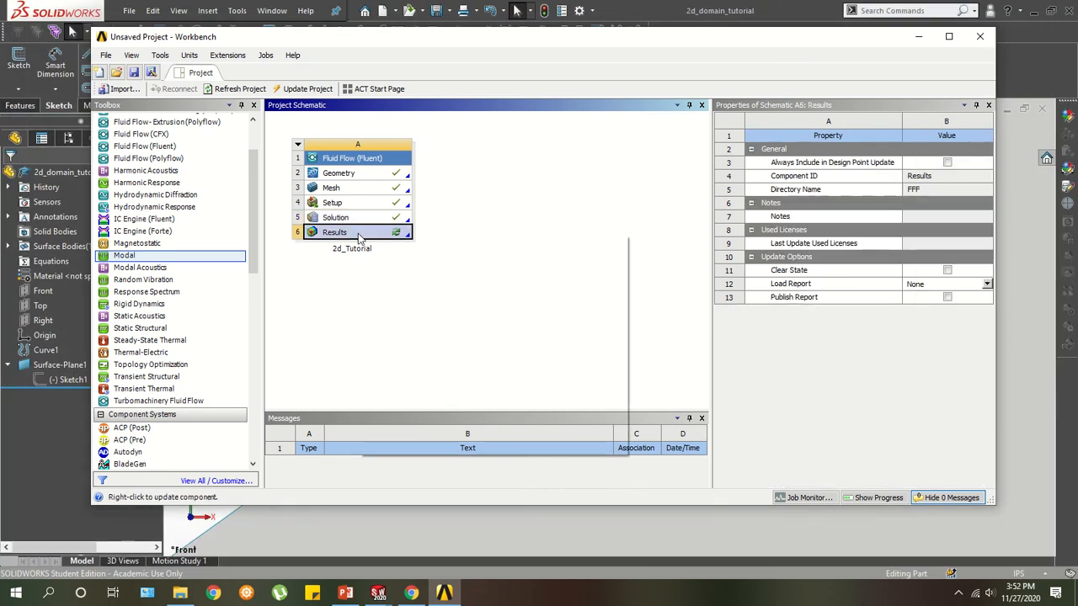
right_click(360, 235)
left_click(331, 279)
left_click(341, 240)
right_click(341, 240)
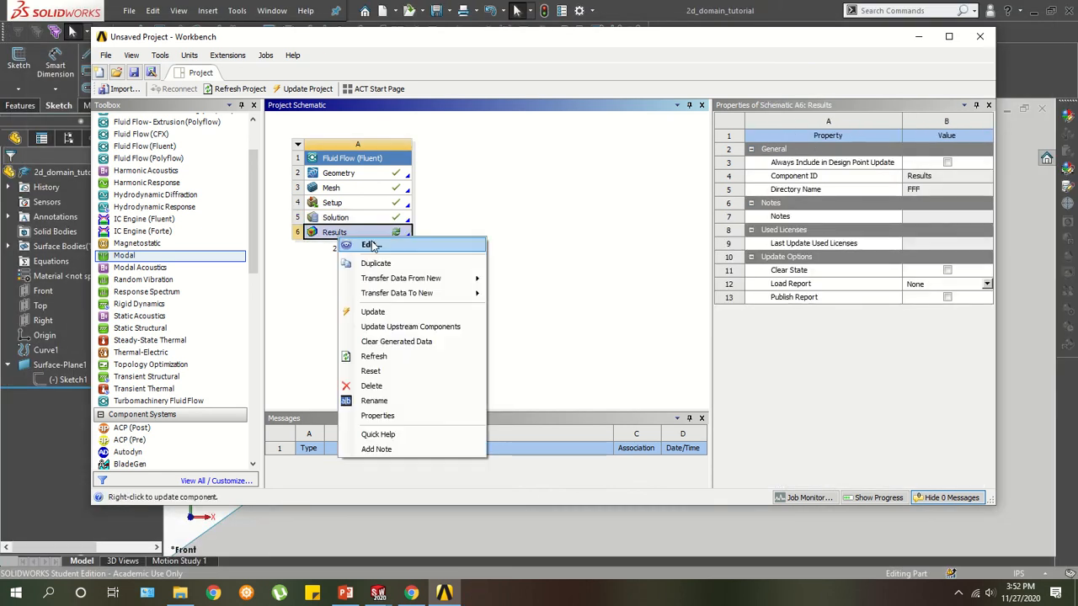
left_click(373, 247)
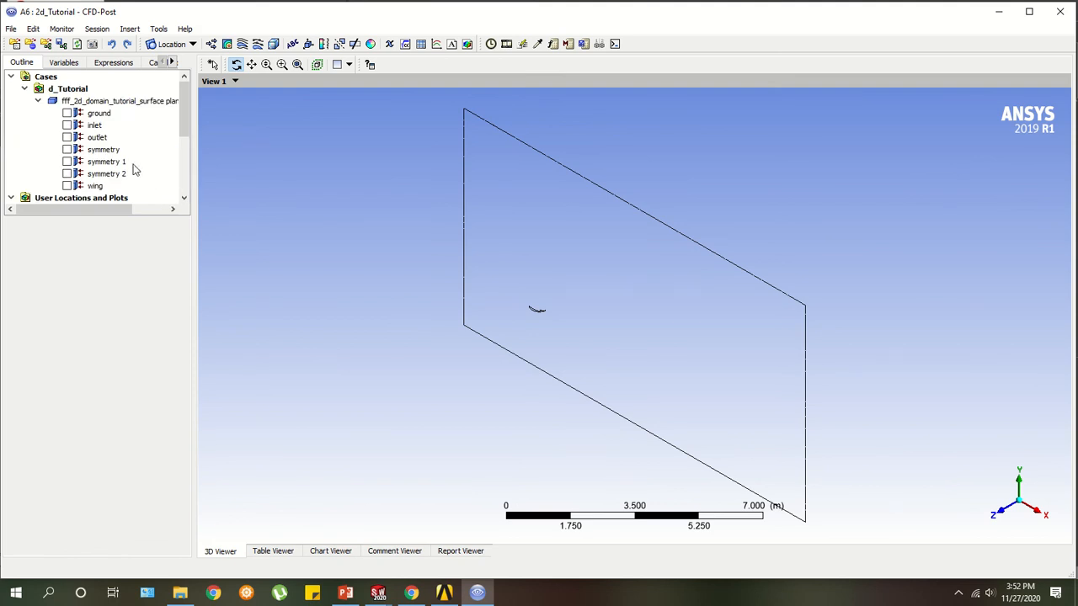
Orient the domain to the +Z view and enlarge the area around the wing.
scroll(132, 169, "down", 4)
left_click_drag(528, 275, 590, 345)
left_click_drag(976, 446, 991, 517)
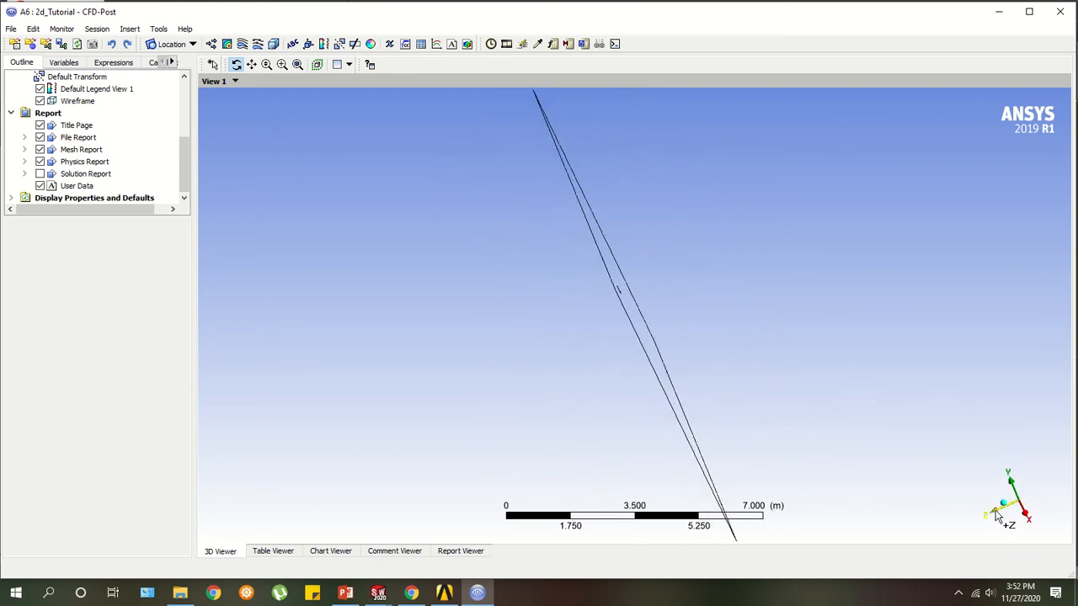
left_click(996, 515)
middle_click_drag(500, 373, 555, 282)
scroll(99, 156, "up", 4)
Review the boundaries and report items in the model tree, and toggle the wireframe off and on to check its display.
scroll(94, 122, "down", 2)
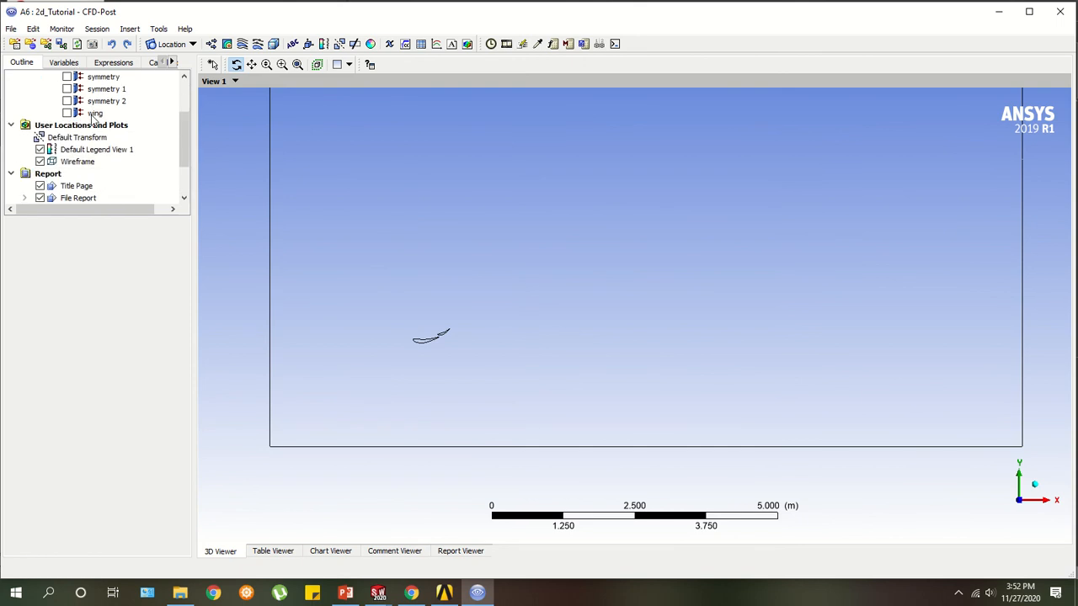
scroll(94, 119, "up", 2)
scroll(69, 125, "down", 3)
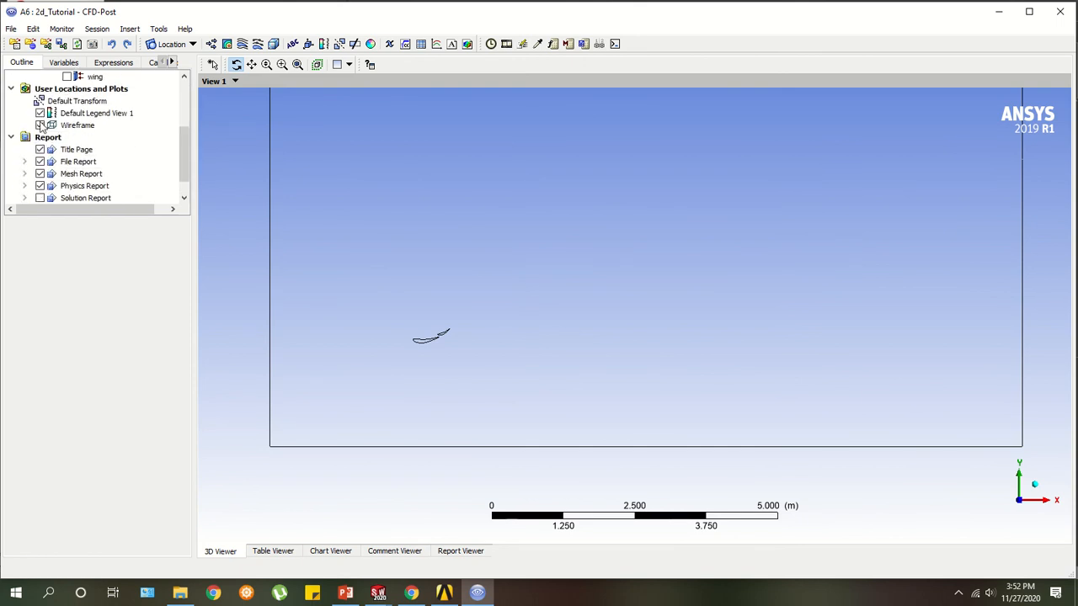
left_click(40, 124)
left_click(39, 124)
left_click(39, 124)
left_click(39, 125)
scroll(99, 174, "down", 1)
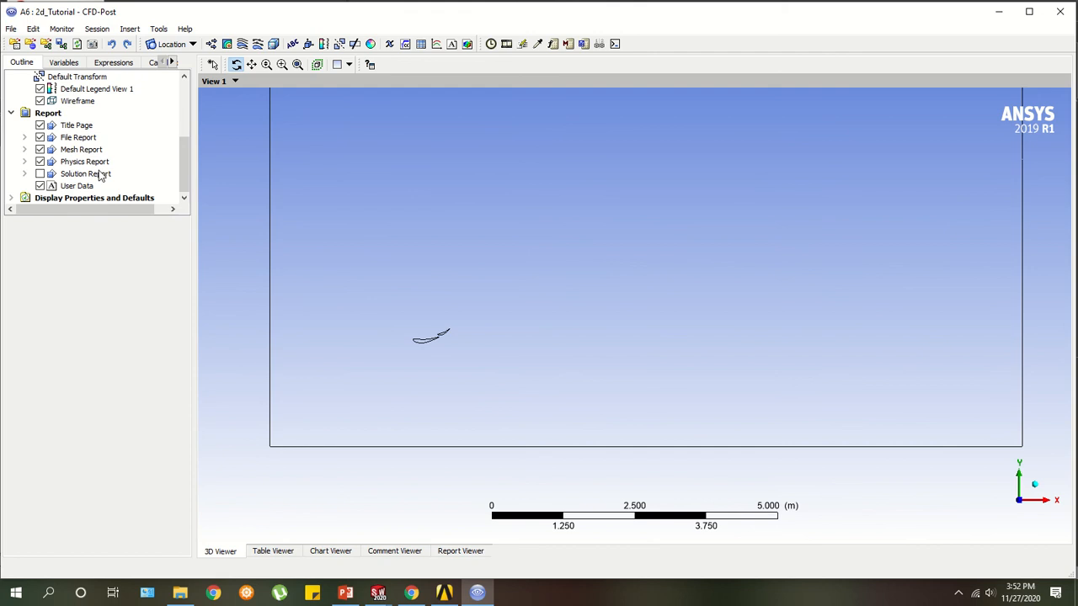
Insert a contour plot named "pressure" on symmetry 1, showing Pressure over the global range with 11 contours.
left_click(228, 44)
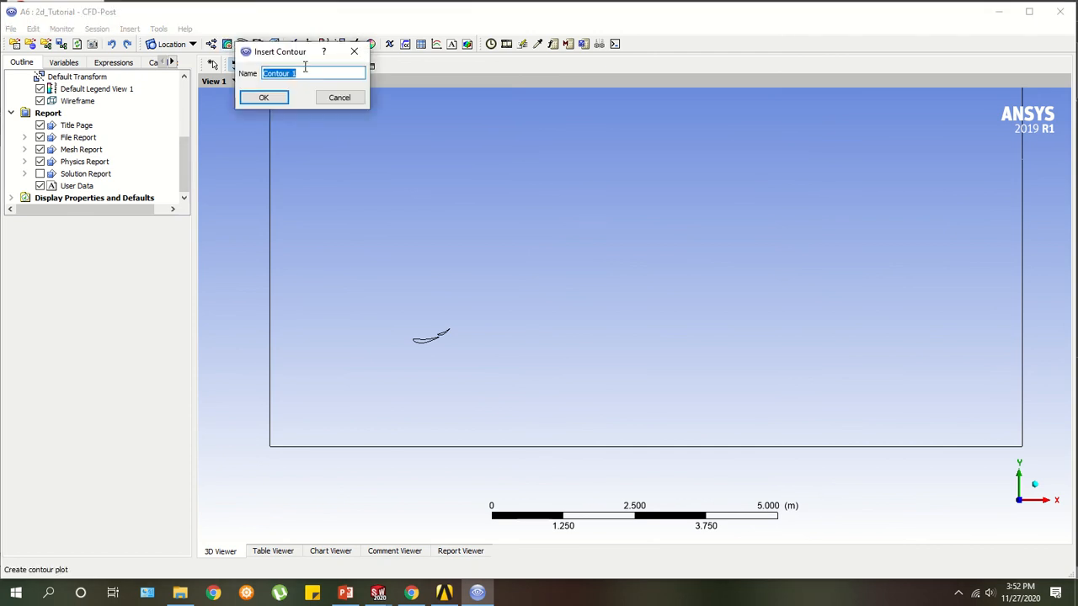
type("pressure")
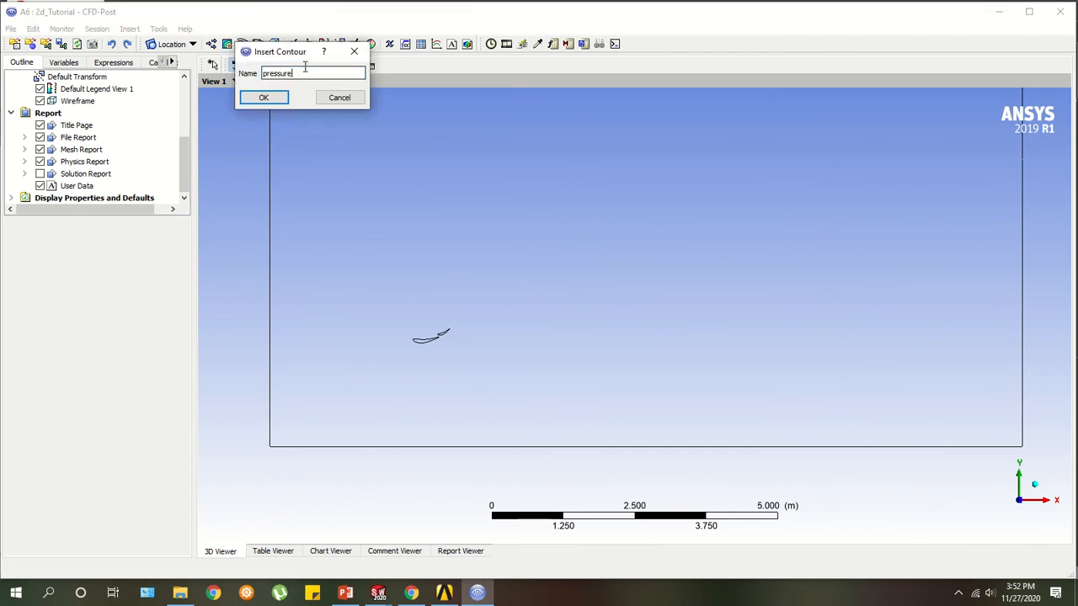
key("Return")
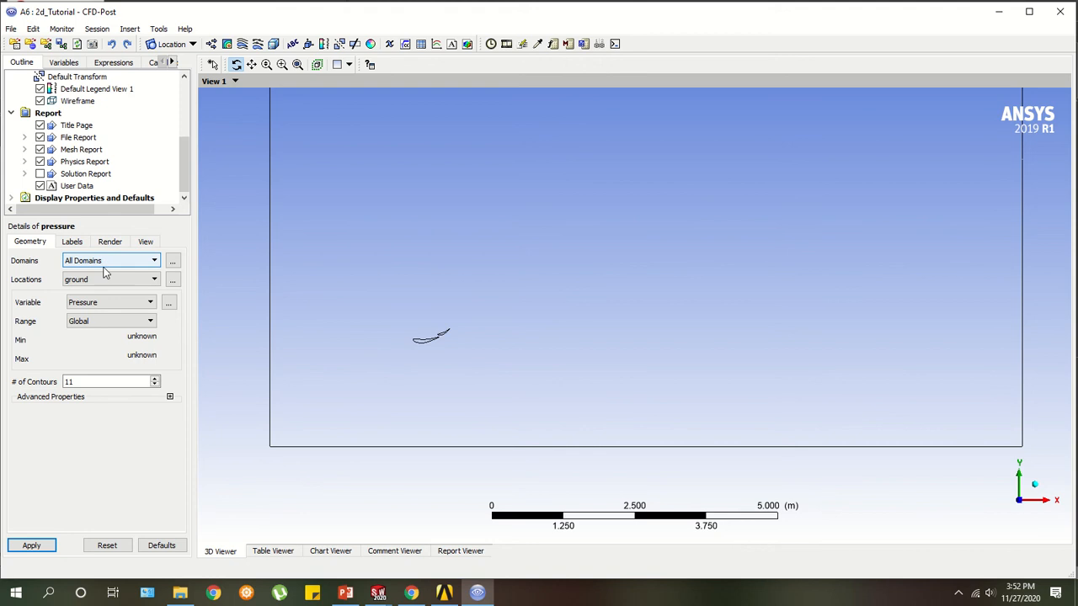
left_click(172, 280)
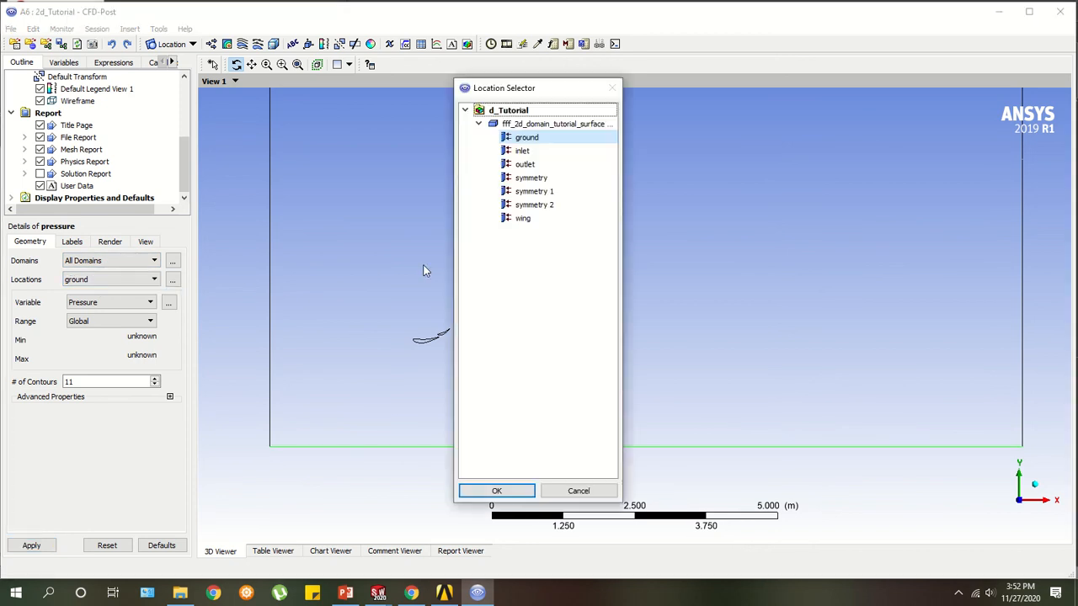
left_click(540, 194)
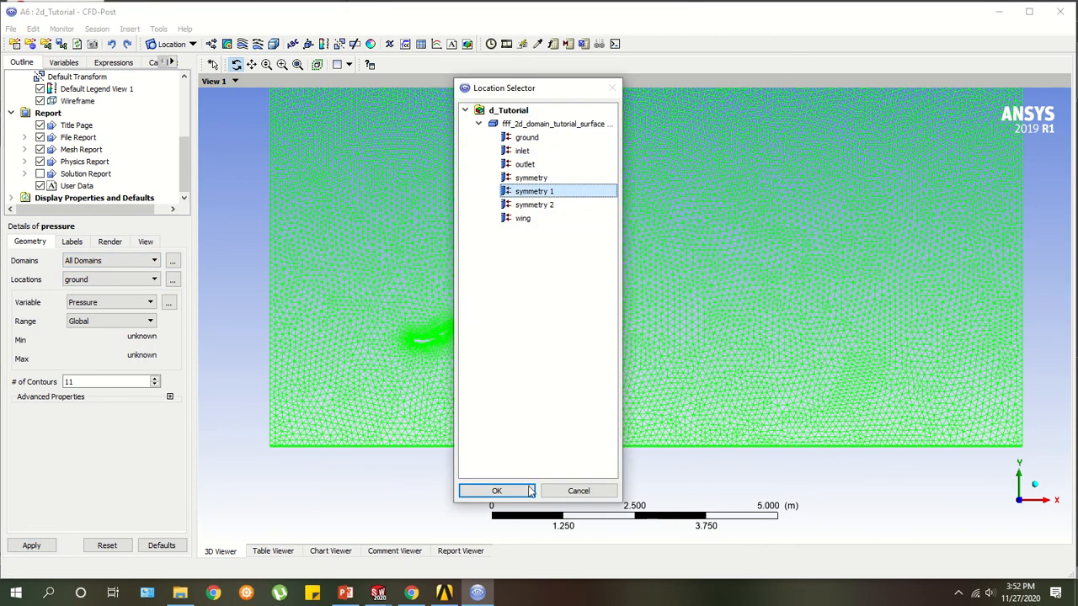
left_click(496, 491)
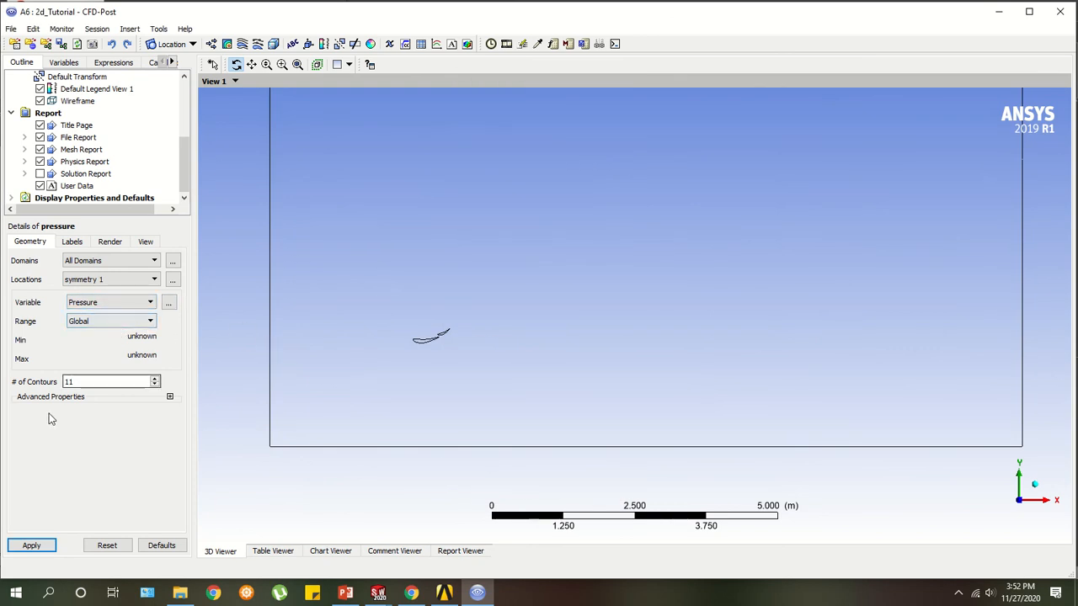
left_click(32, 546)
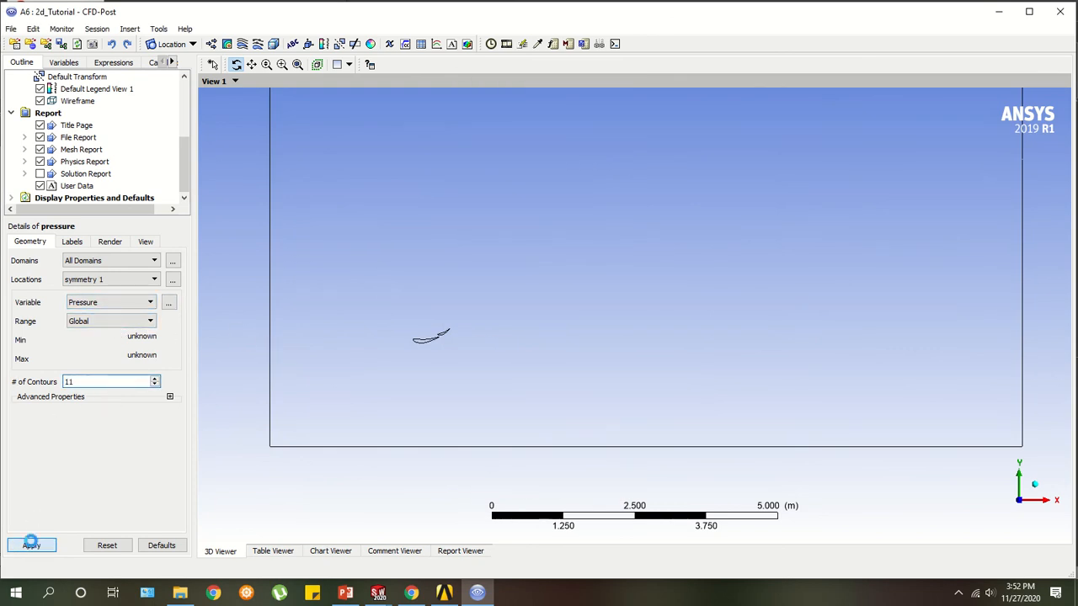
Examine the pressure contour around the wing elements, from the leading edge of the main element to the flap.
middle_click_drag(410, 314, 507, 325, "ctrl")
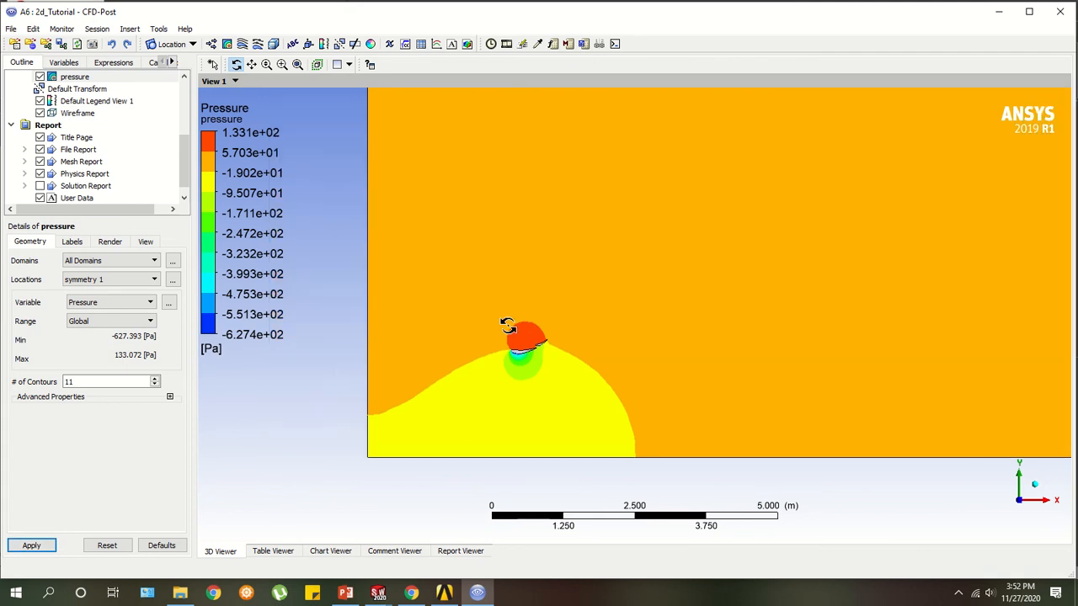
scroll(515, 338, "up", 4)
scroll(503, 343, "up", 1)
middle_click_drag(461, 295, 617, 235, "ctrl")
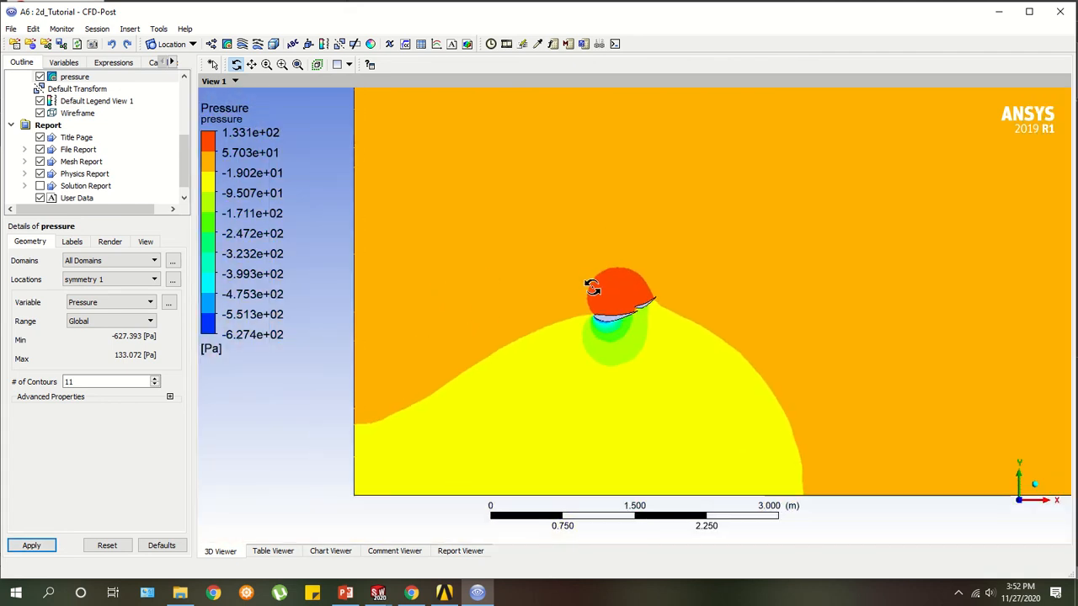
scroll(591, 290, "up", 1)
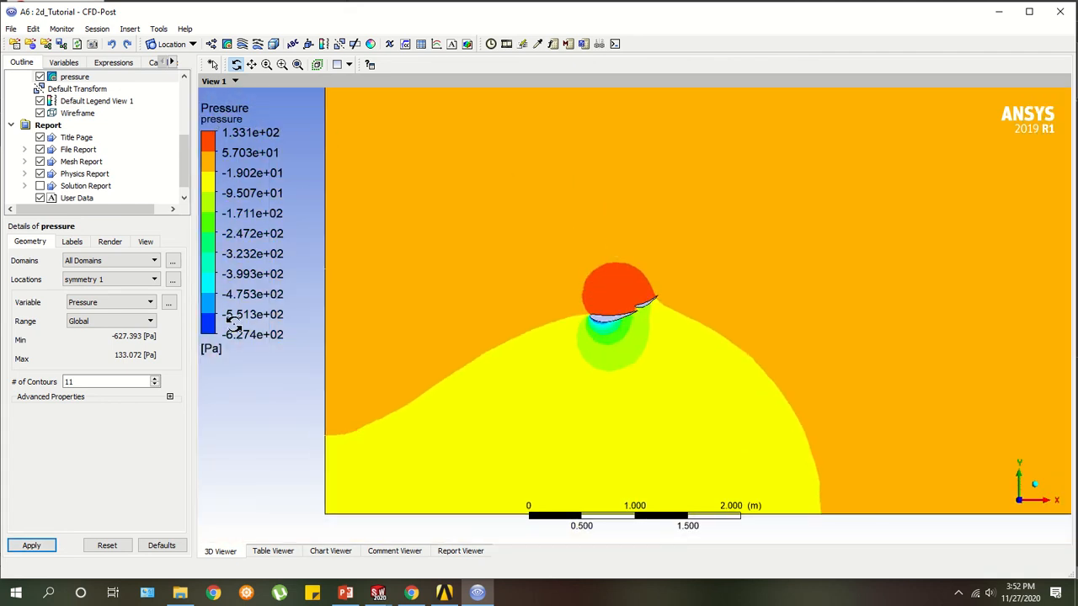
scroll(656, 324, "up", 2)
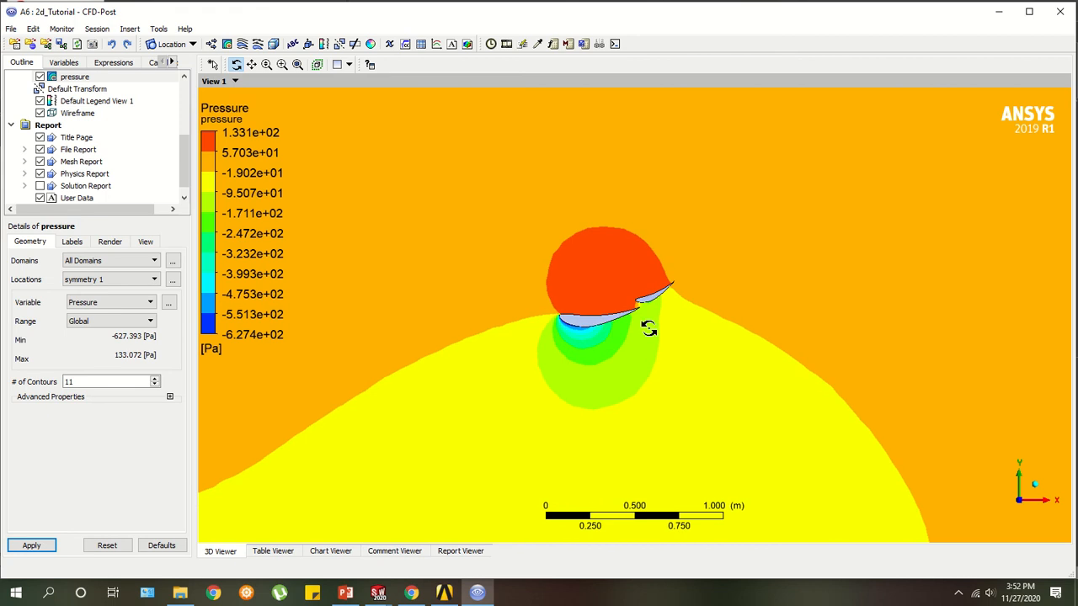
scroll(566, 323, "up", 3)
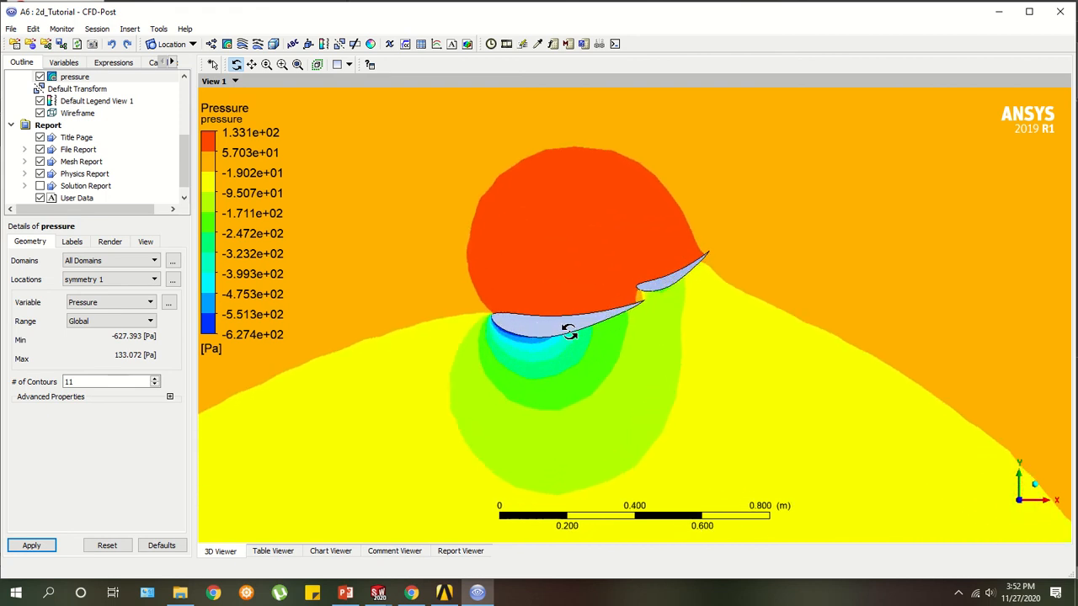
scroll(667, 280, "up", 2)
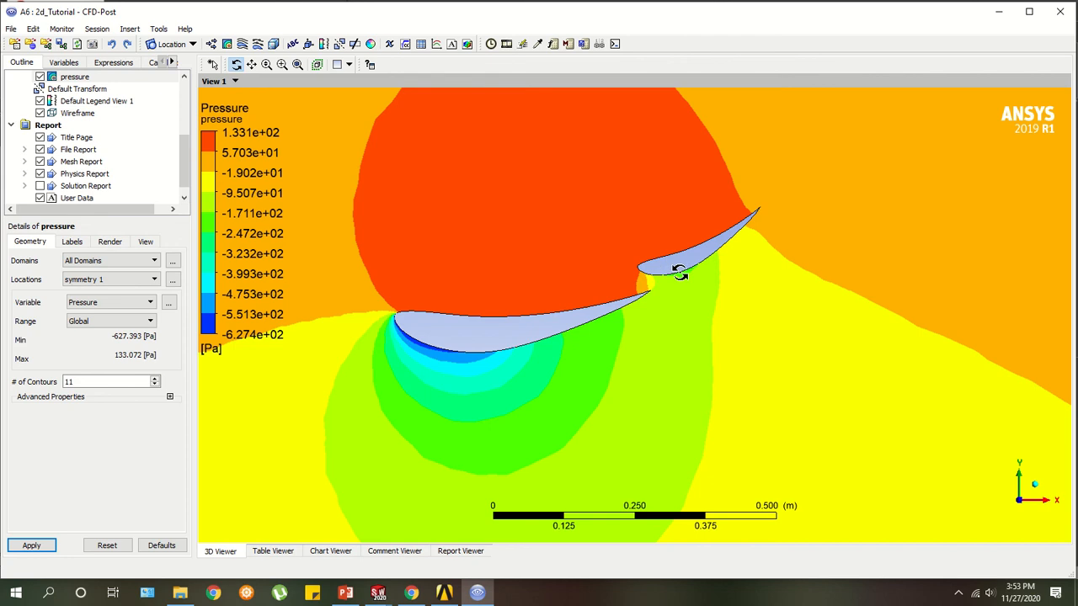
scroll(661, 287, "up", 1)
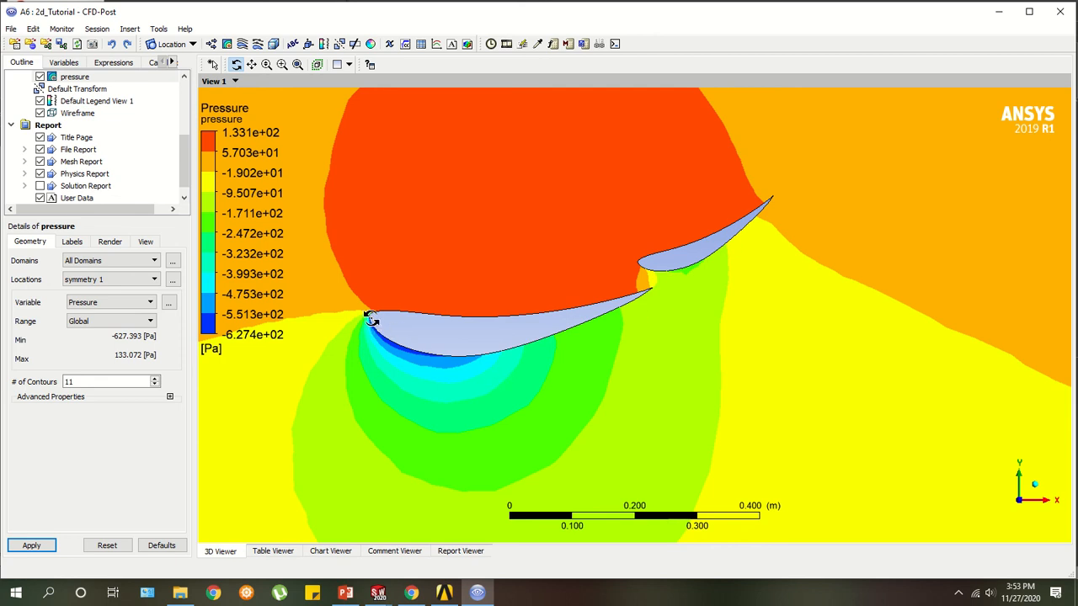
scroll(459, 337, "down", 4)
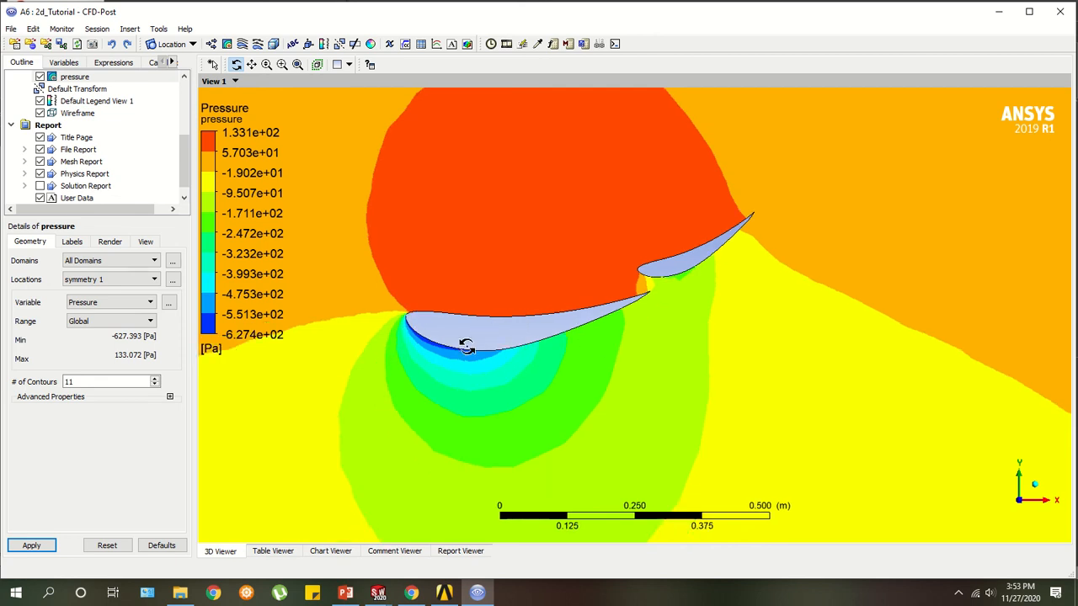
scroll(522, 324, "down", 5)
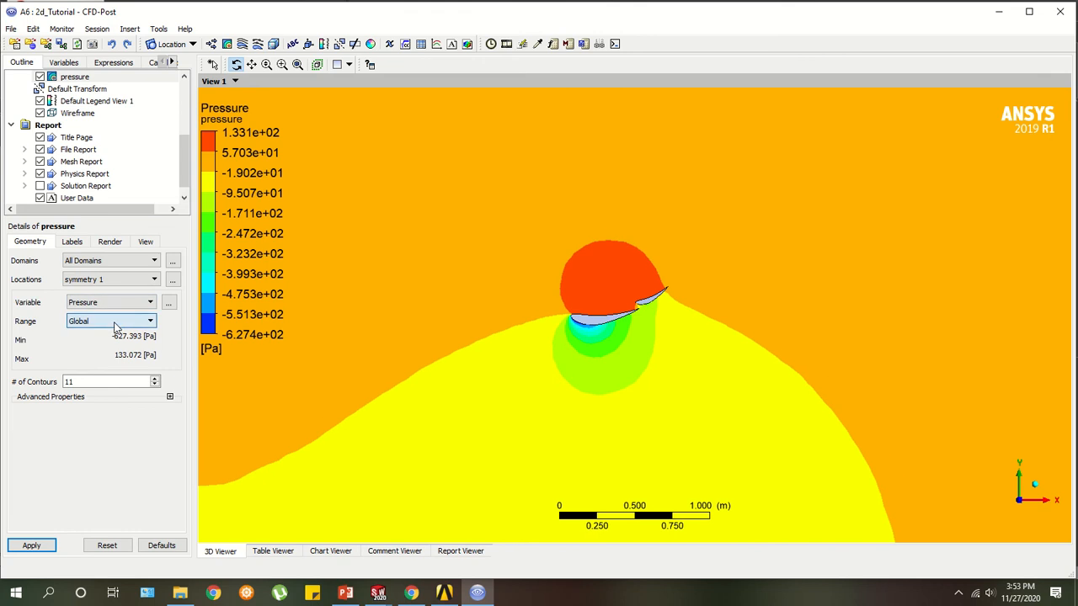
scroll(116, 187, "down", 1)
left_click(235, 46)
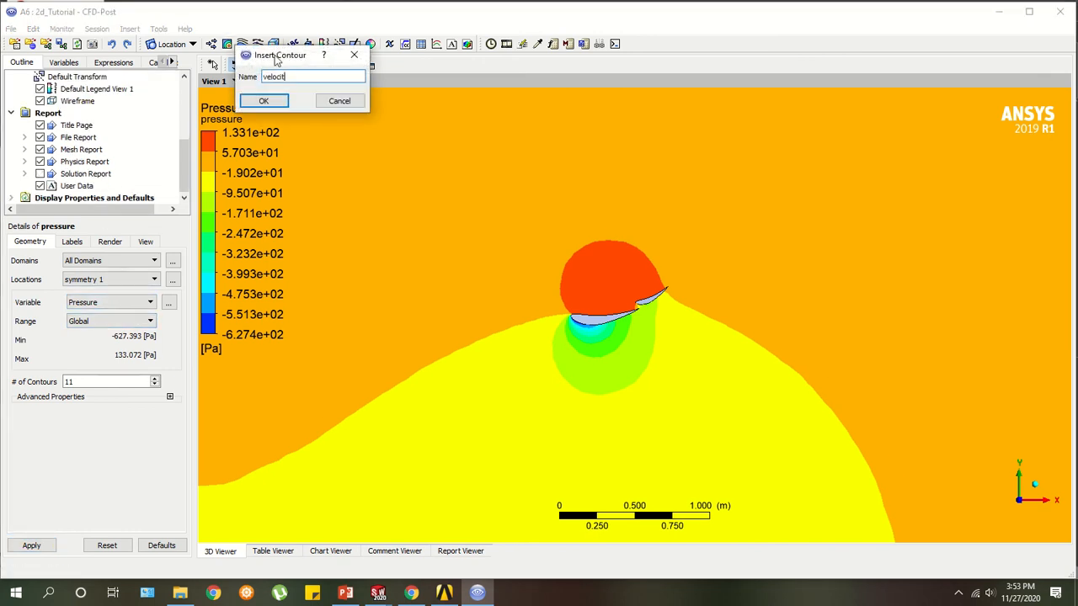
type("velocity")
key("Return")
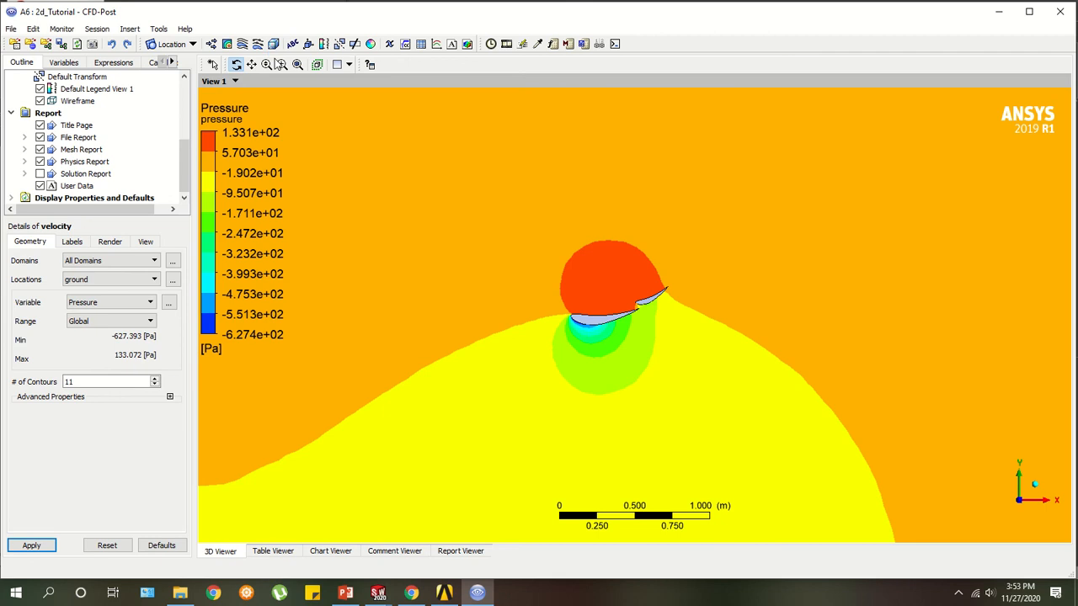
left_click(124, 280)
left_click(100, 327)
Inspect the thin domain edge-on and hide the pressure contour.
scroll(648, 308, "up", 1)
scroll(645, 307, "down", 4)
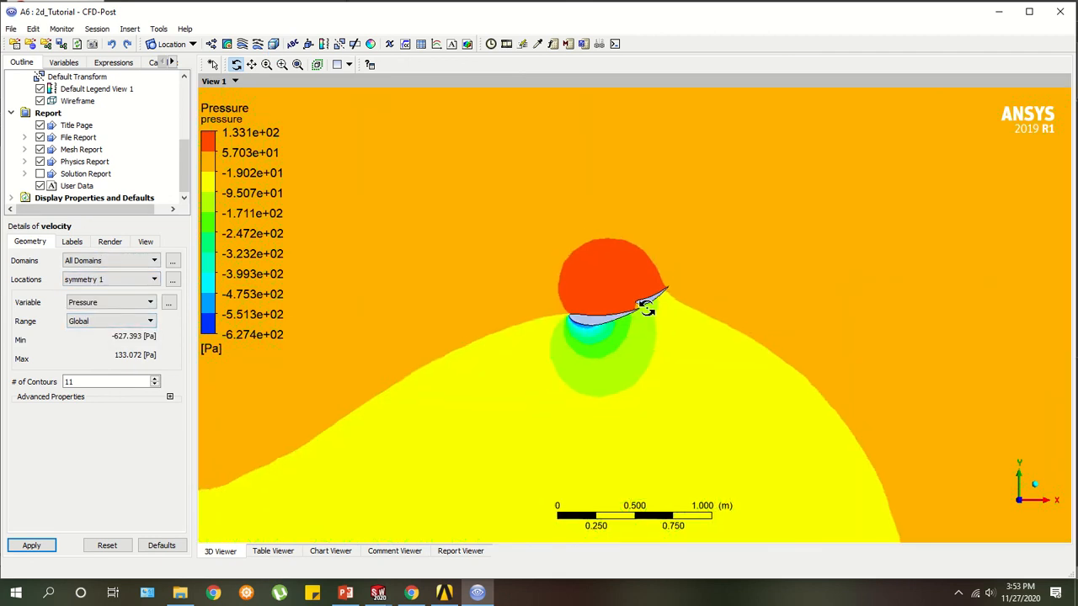
scroll(562, 253, "down", 2)
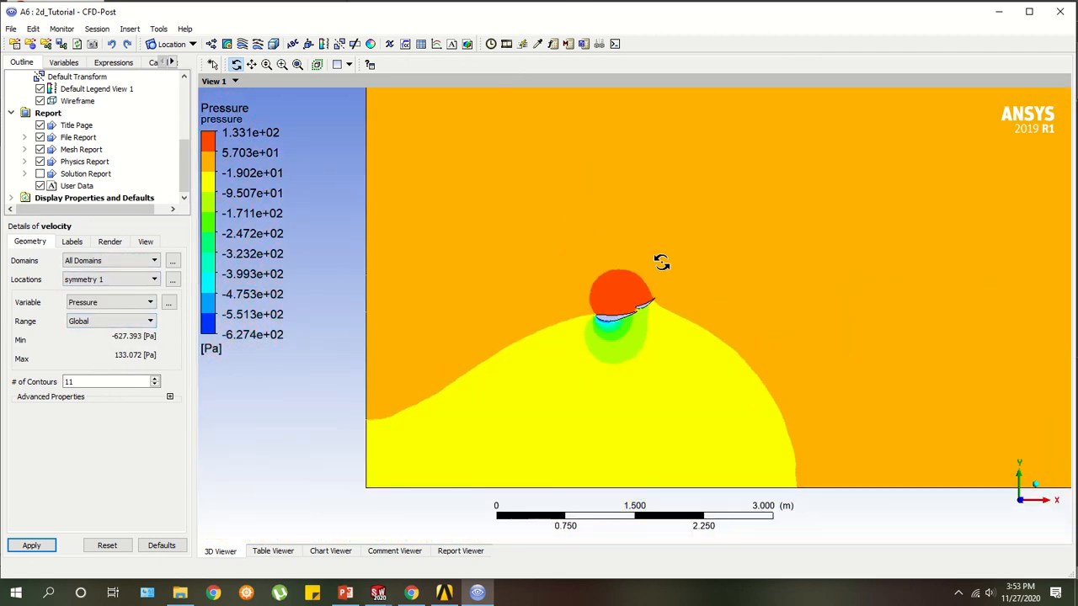
left_click_drag(356, 211, 502, 255)
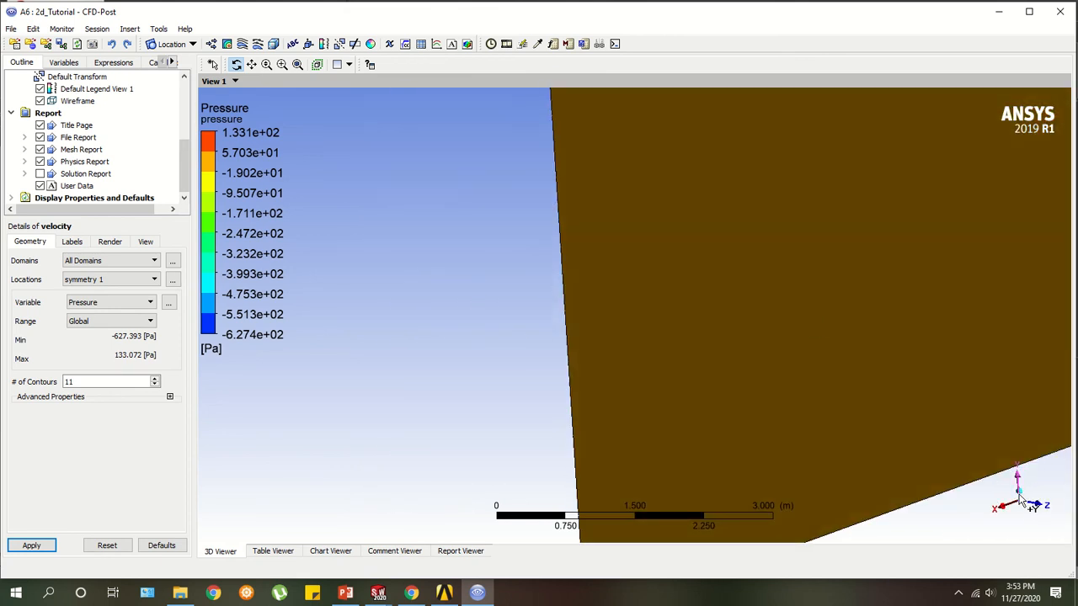
left_click(1023, 498)
left_click_drag(701, 369, 765, 350)
scroll(96, 139, "up", 5)
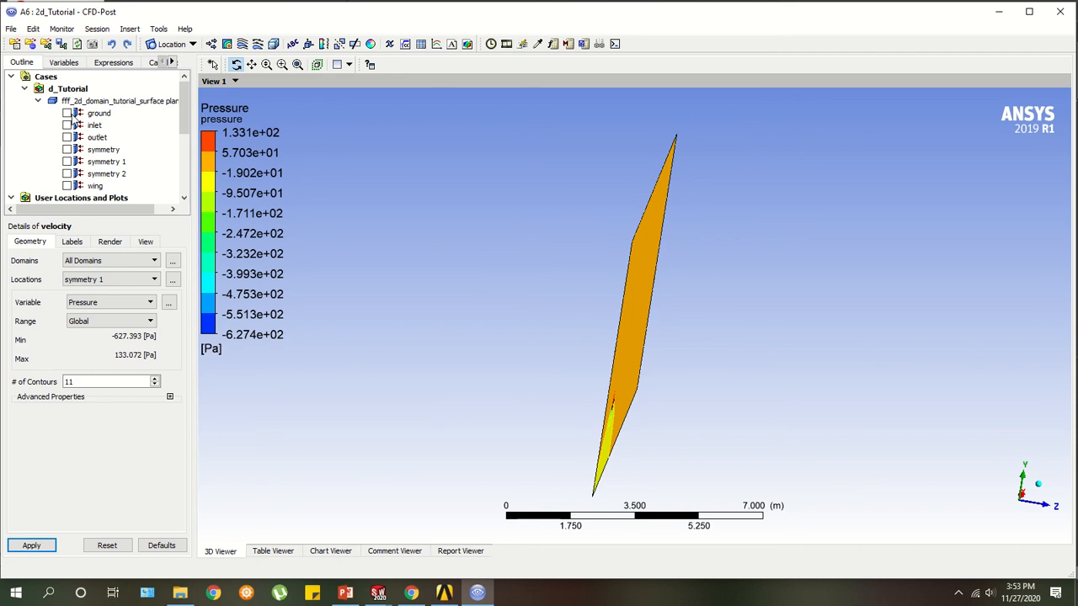
scroll(67, 139, "down", 3)
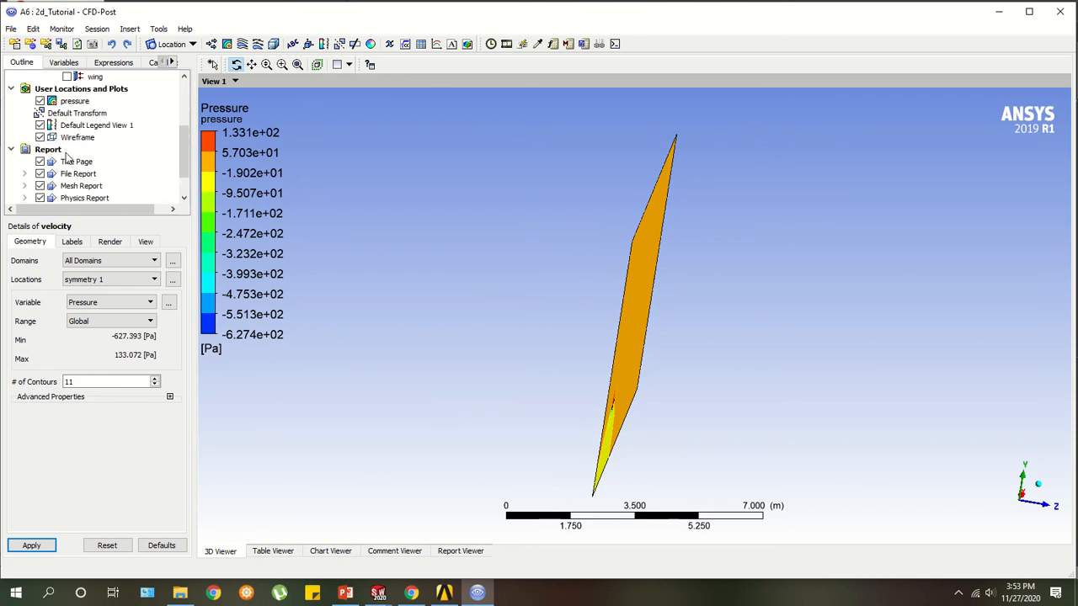
left_click(40, 101)
Toggle the symmetry 1 and symmetry 2 boundaries on and off to examine which faces of the domain they cover.
scroll(120, 154, "up", 3)
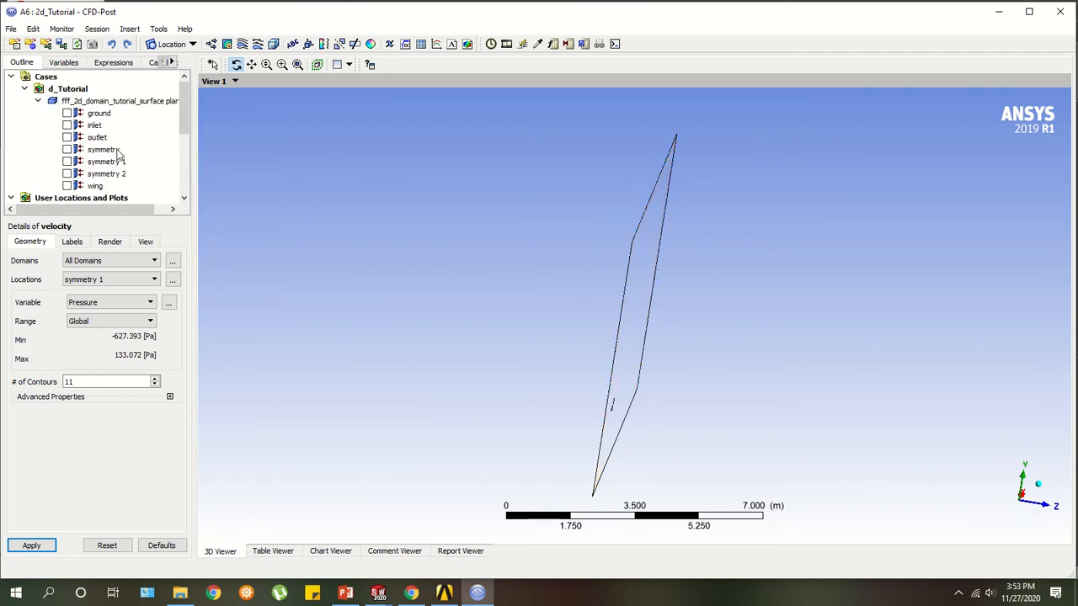
left_click(68, 113)
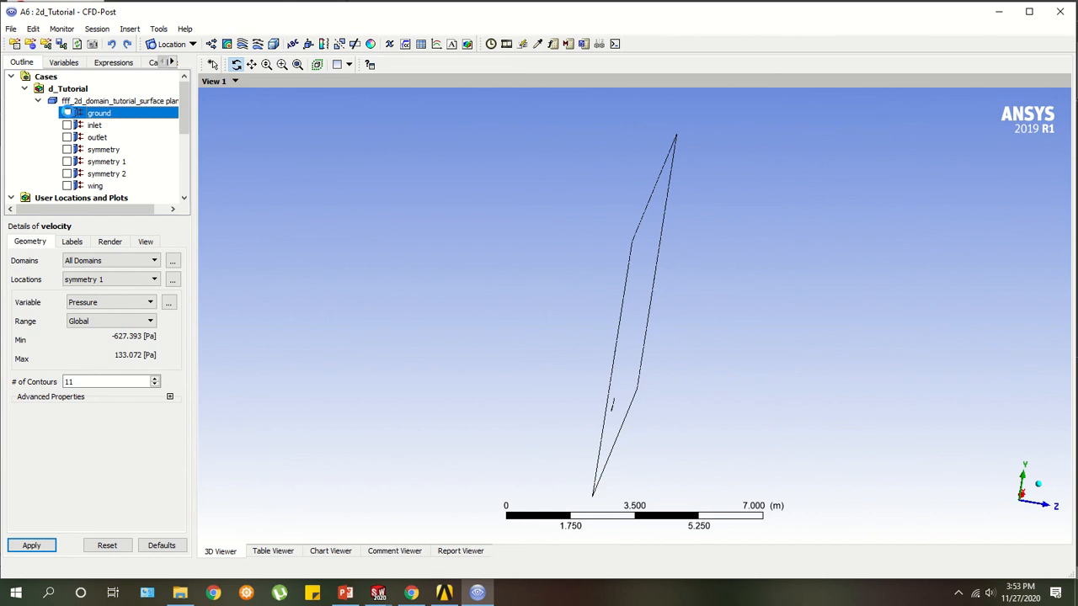
left_click(66, 162)
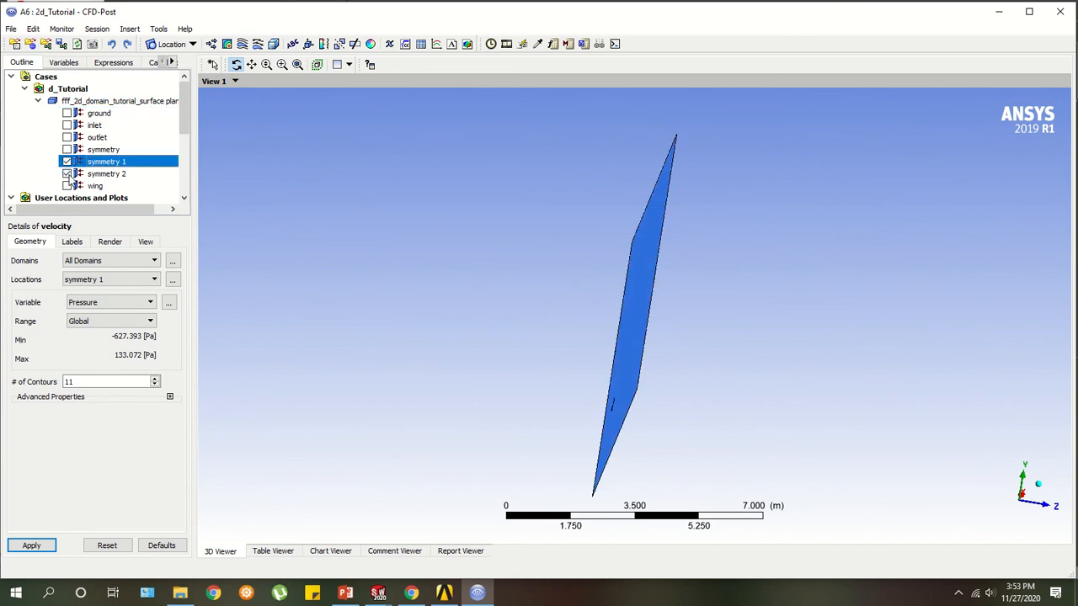
scroll(623, 325, "down", 1)
scroll(626, 325, "up", 4)
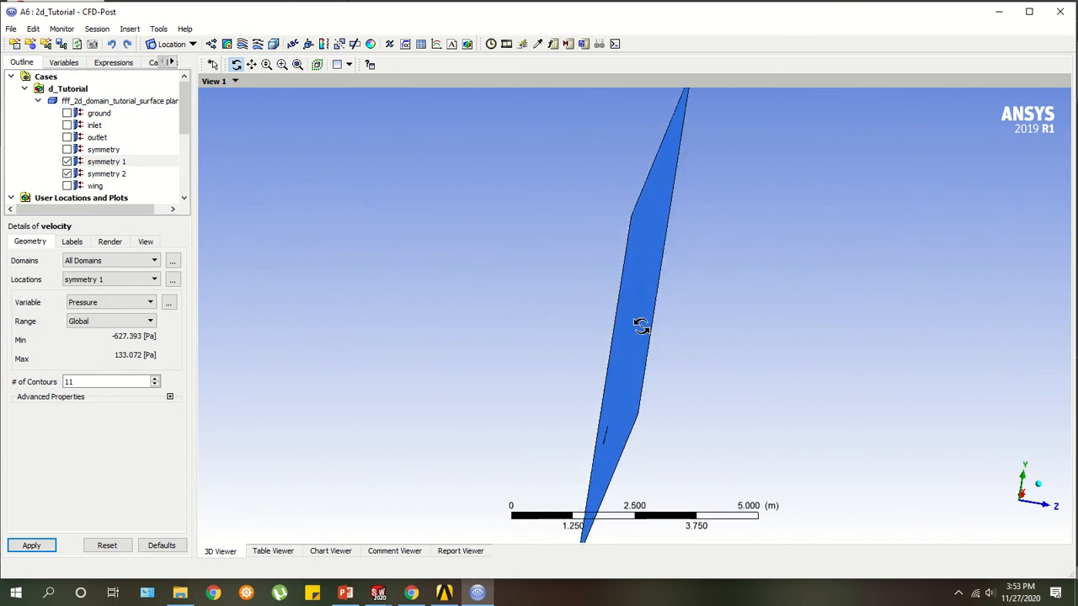
scroll(640, 320, "up", 2)
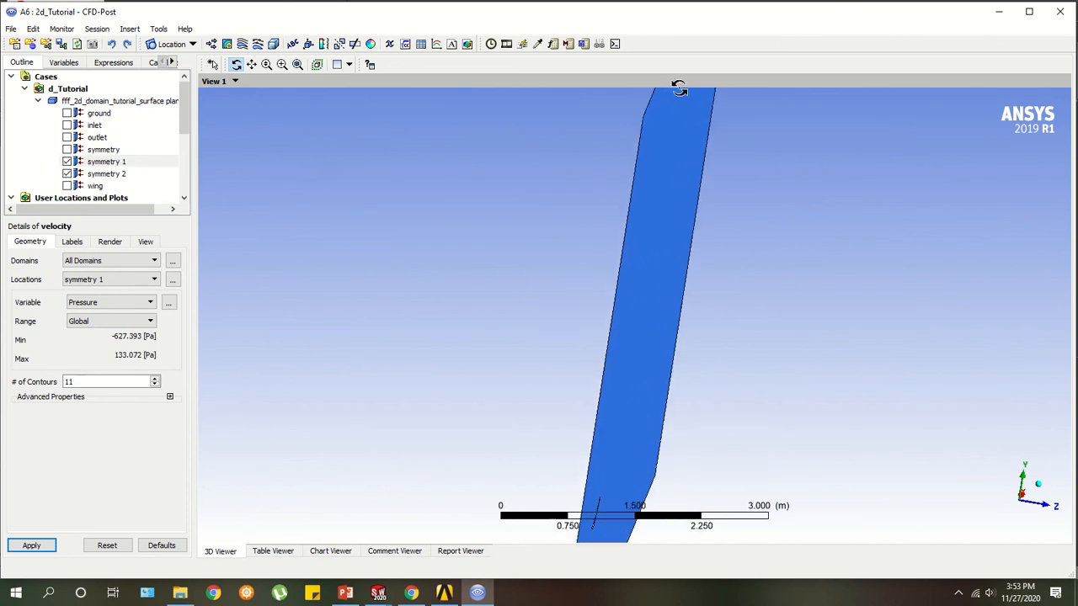
left_click(72, 161)
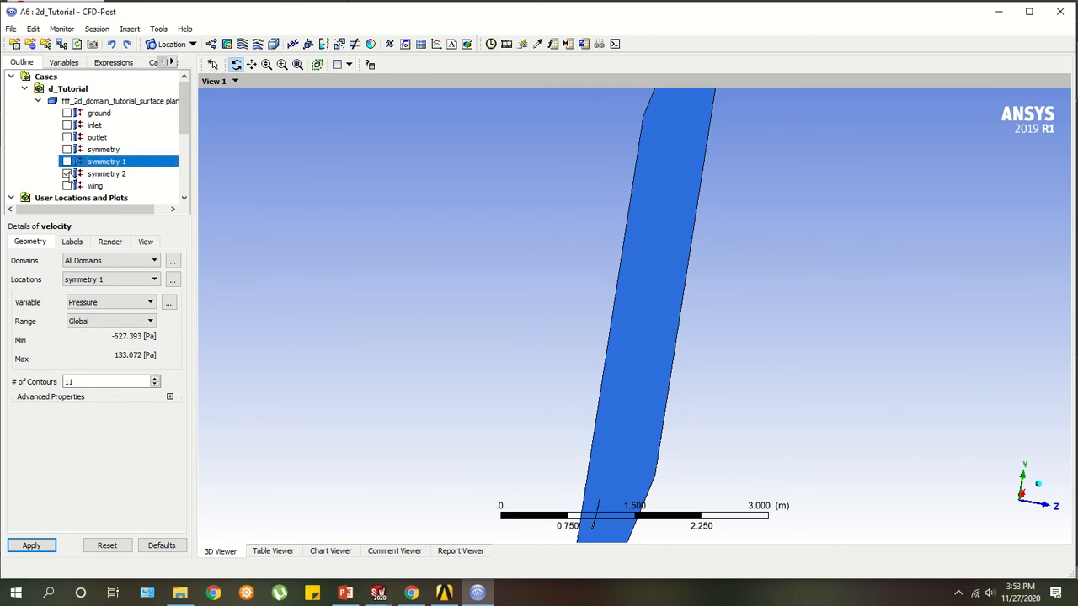
left_click(67, 173)
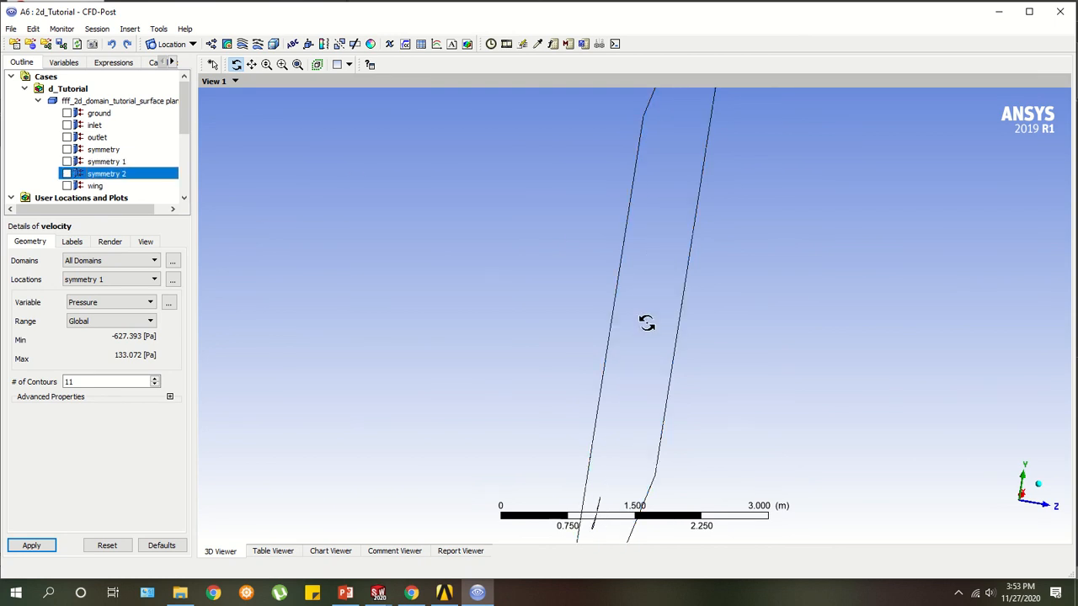
Orient the domain back towards the +Z direction and bring the wing area into closer view.
left_click_drag(646, 322, 590, 313)
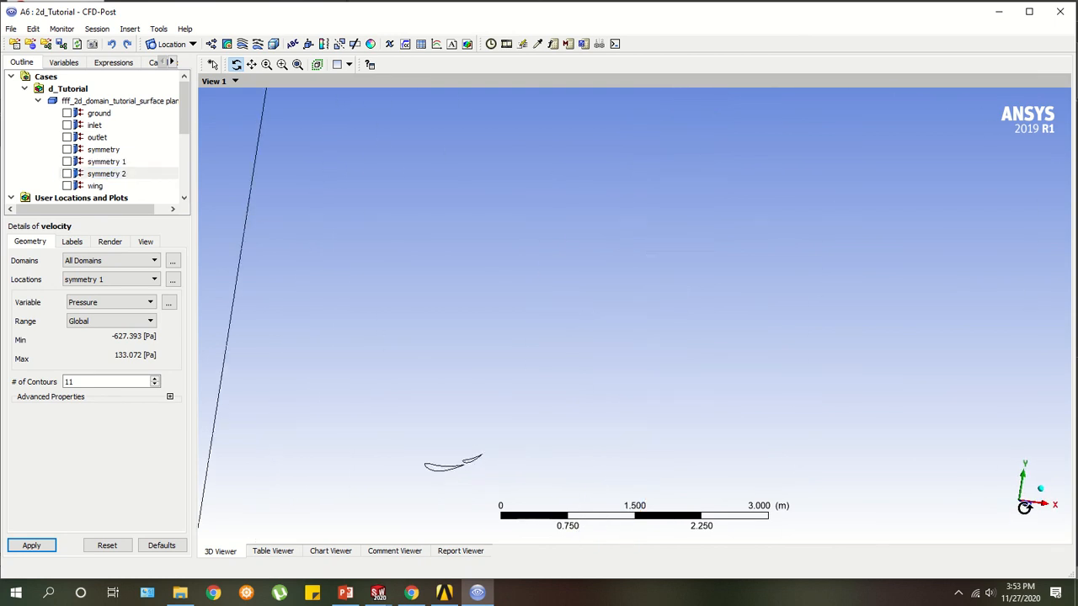
left_click_drag(861, 414, 859, 467)
left_click(1017, 525)
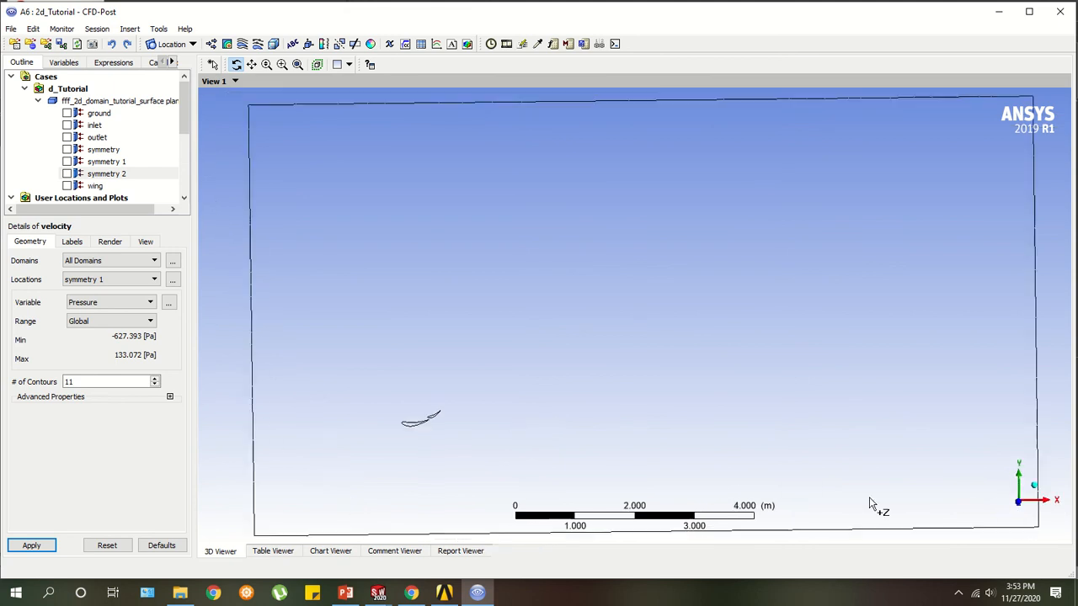
left_click_drag(472, 411, 486, 418)
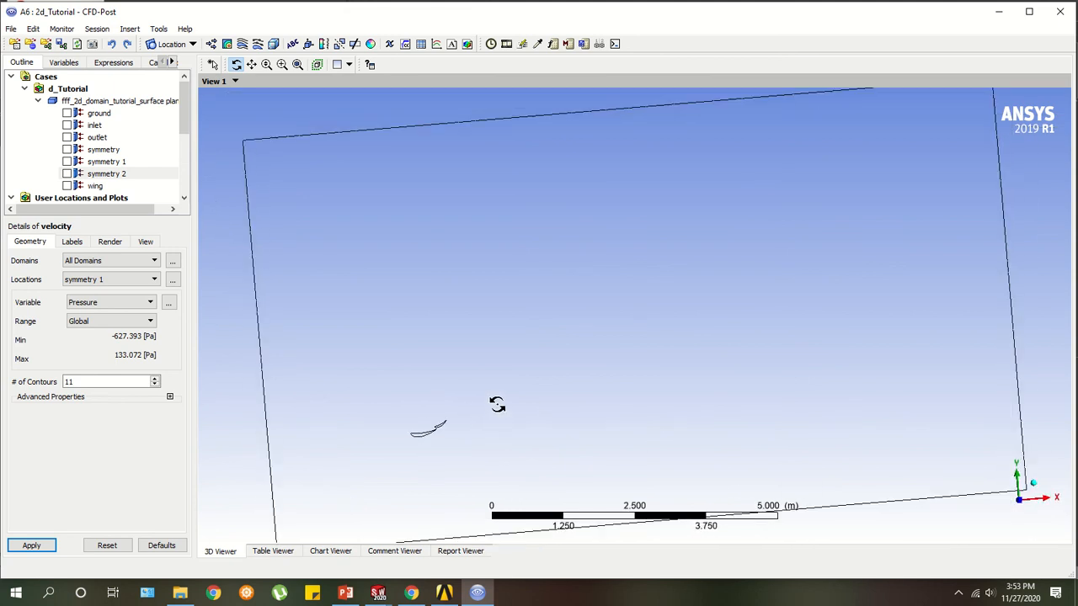
middle_click_drag(496, 405, 529, 329)
scroll(515, 332, "up", 3)
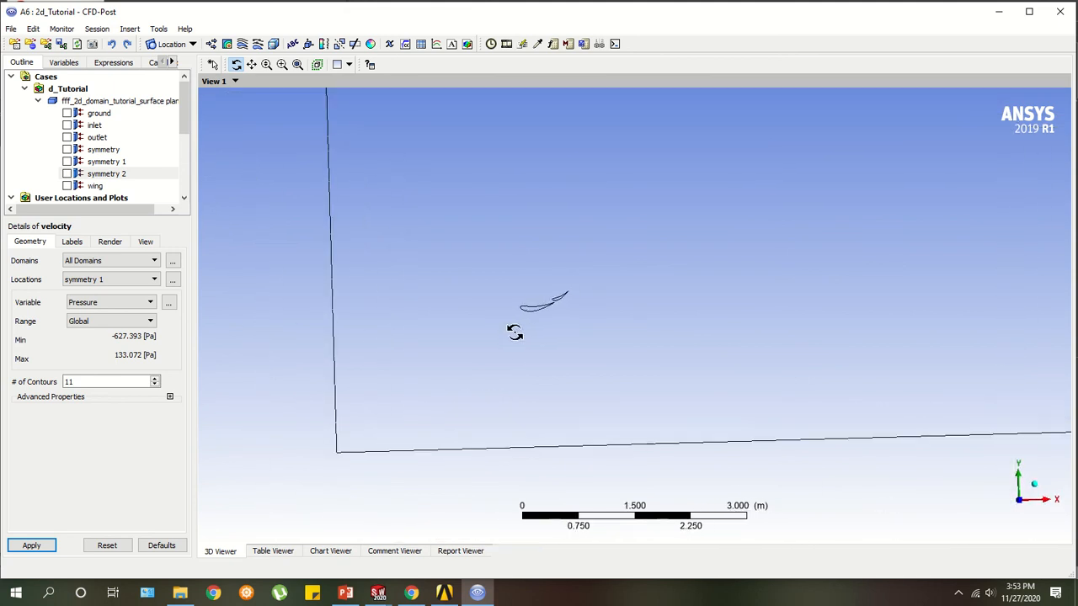
Toggle the pressure contour on and off to check its display.
scroll(113, 163, "down", 3)
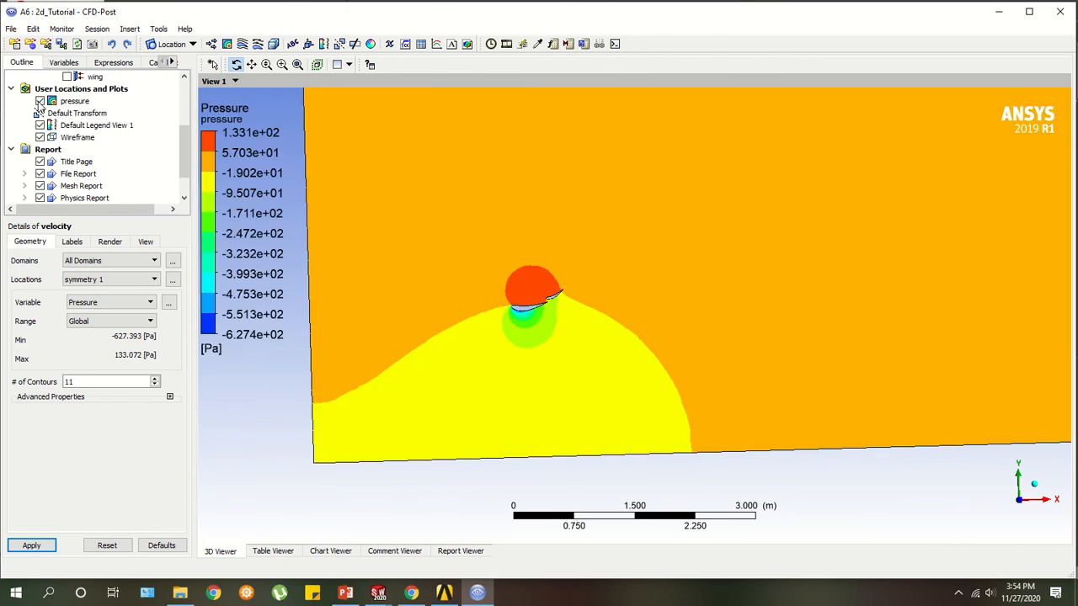
left_click_drag(38, 101, 30, 118)
left_click(39, 101)
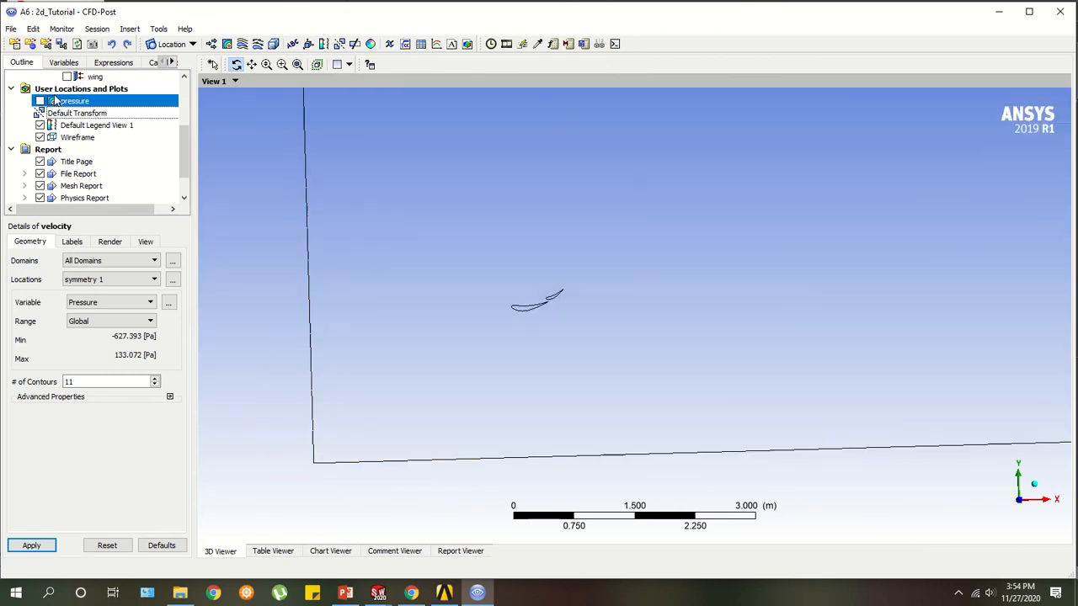
Insert a contour plot named "velocity" on symmetry 1, showing Velocity over the global range with 11 contours.
left_click(228, 45)
type("velocity")
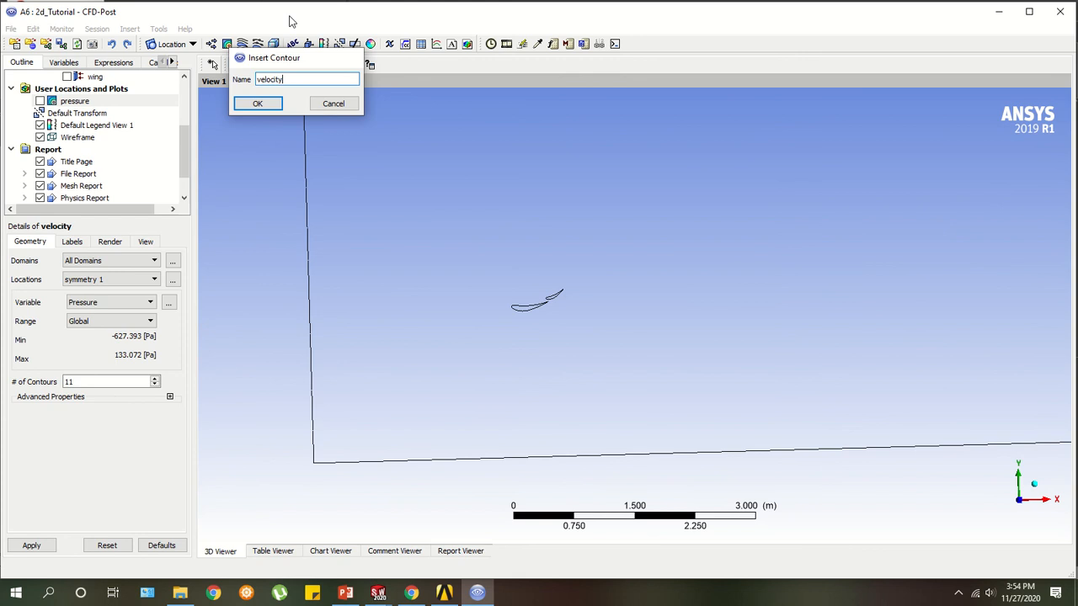
left_click(274, 102)
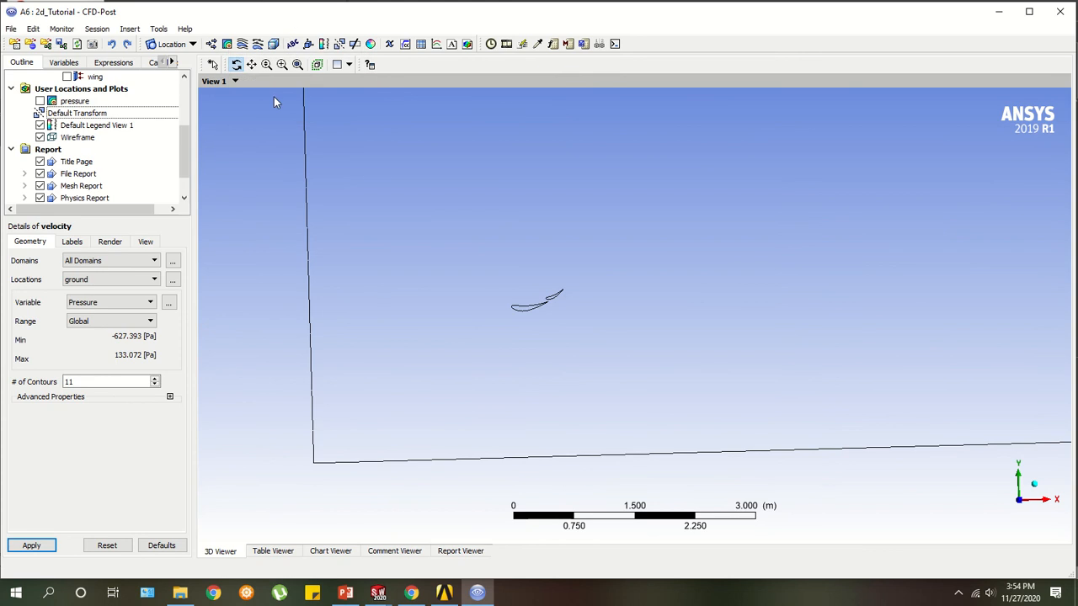
left_click(110, 279)
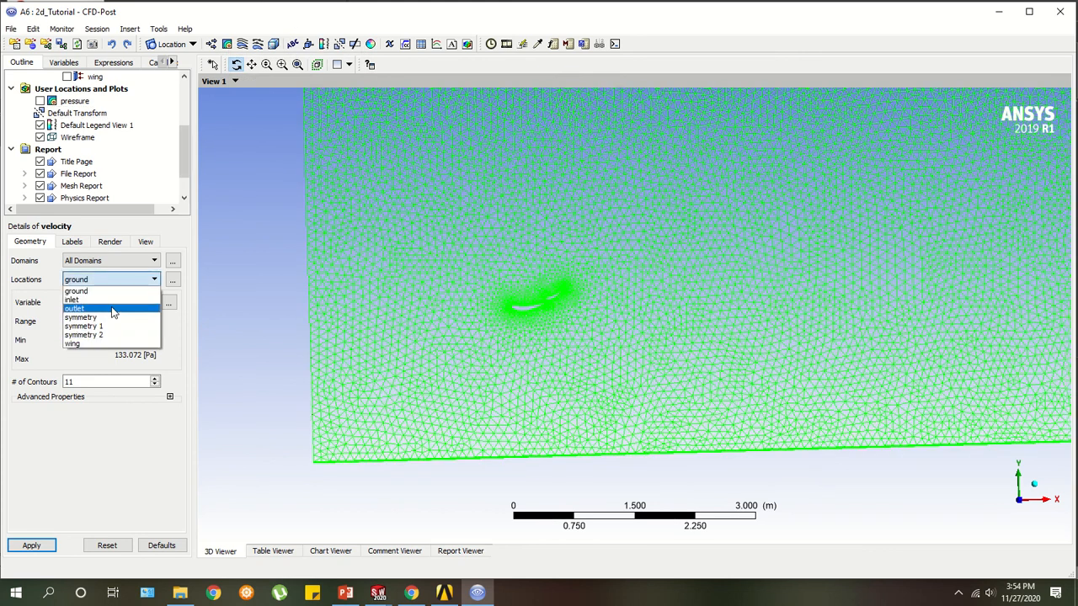
left_click(84, 326)
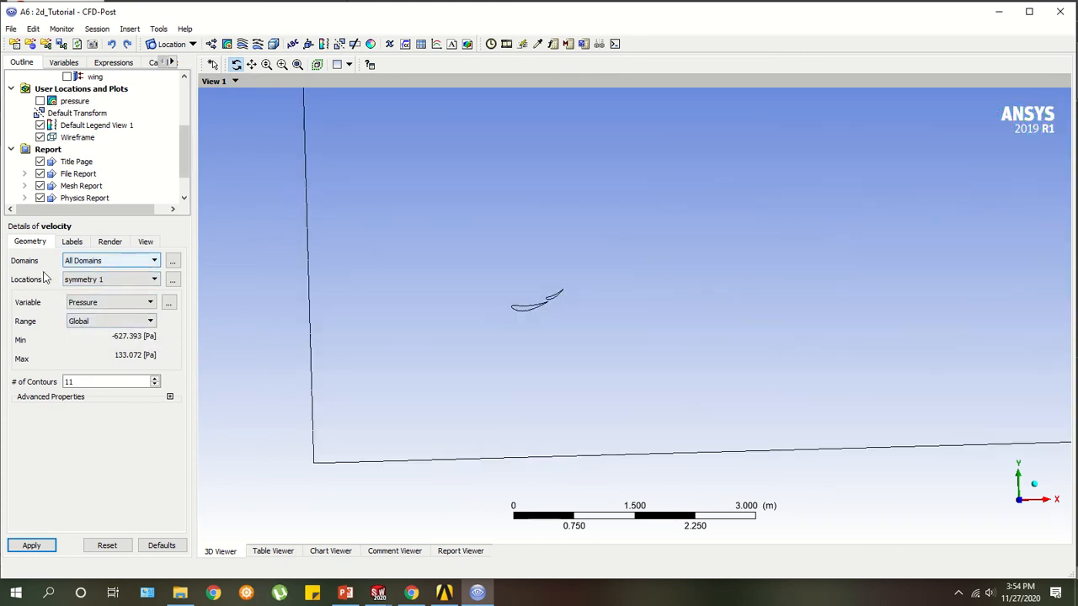
left_click(107, 303)
left_click(102, 358)
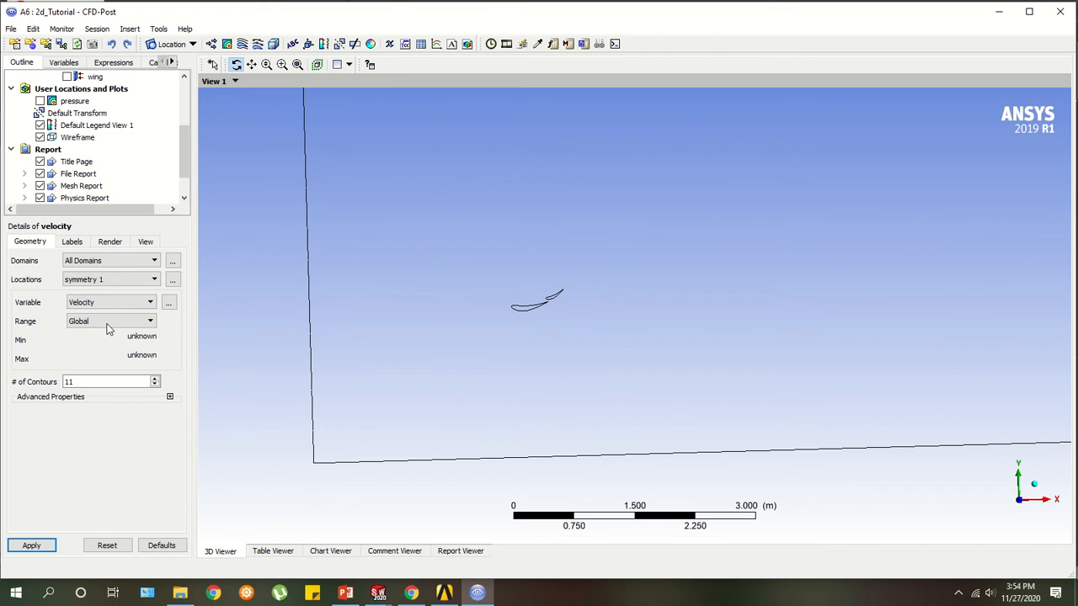
left_click(108, 322)
left_click(103, 333)
left_click(42, 546)
scroll(457, 295, "up", 3)
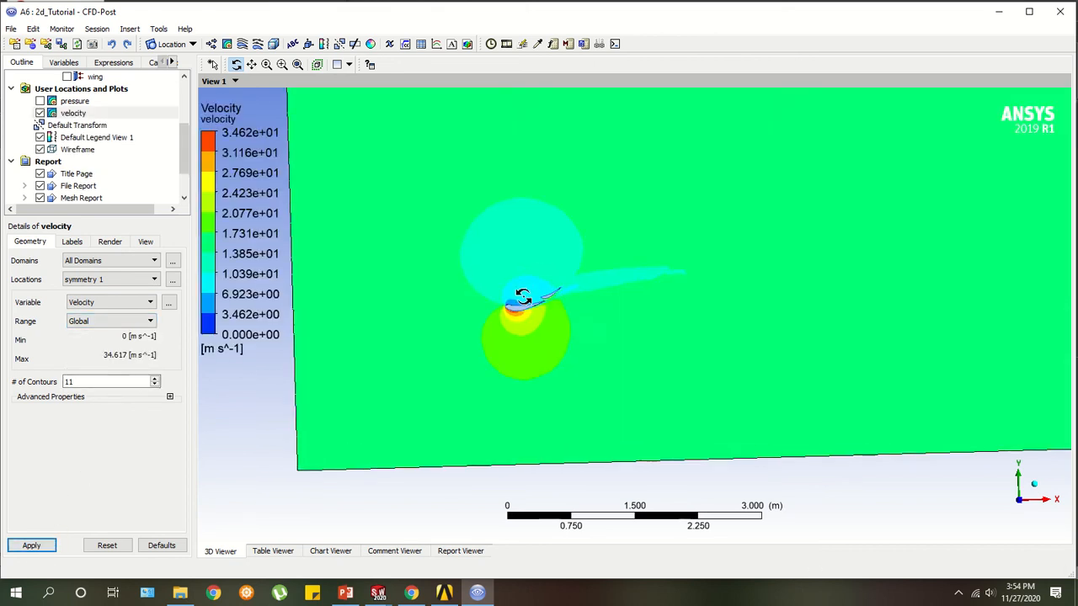
Orient the domain to the +Z direction and examine the velocity contour around the main wing element up close.
middle_click_drag(457, 295, 633, 314, "ctrl")
middle_click_drag(757, 293, 714, 283)
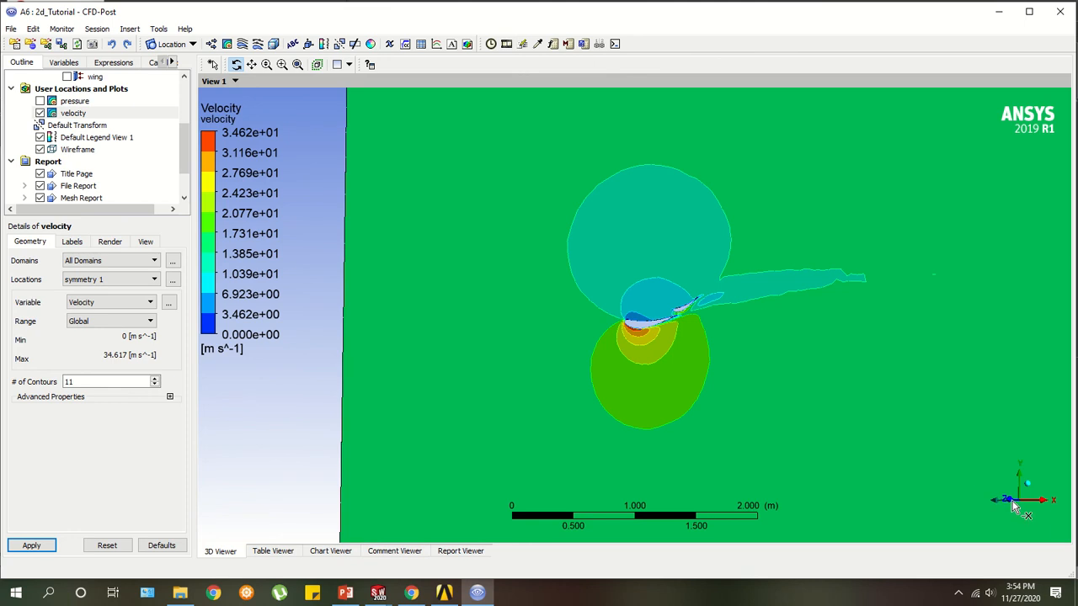
left_click_drag(1015, 505, 994, 479)
left_click(1013, 505)
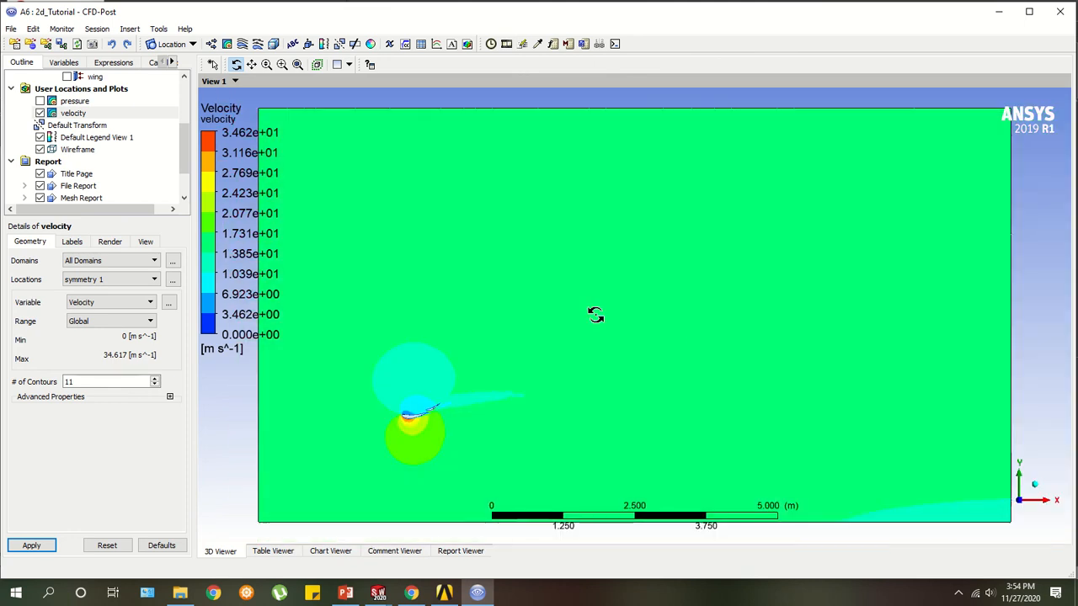
middle_click_drag(492, 371, 664, 281, "ctrl")
scroll(599, 319, "up", 2)
scroll(600, 319, "up", 5)
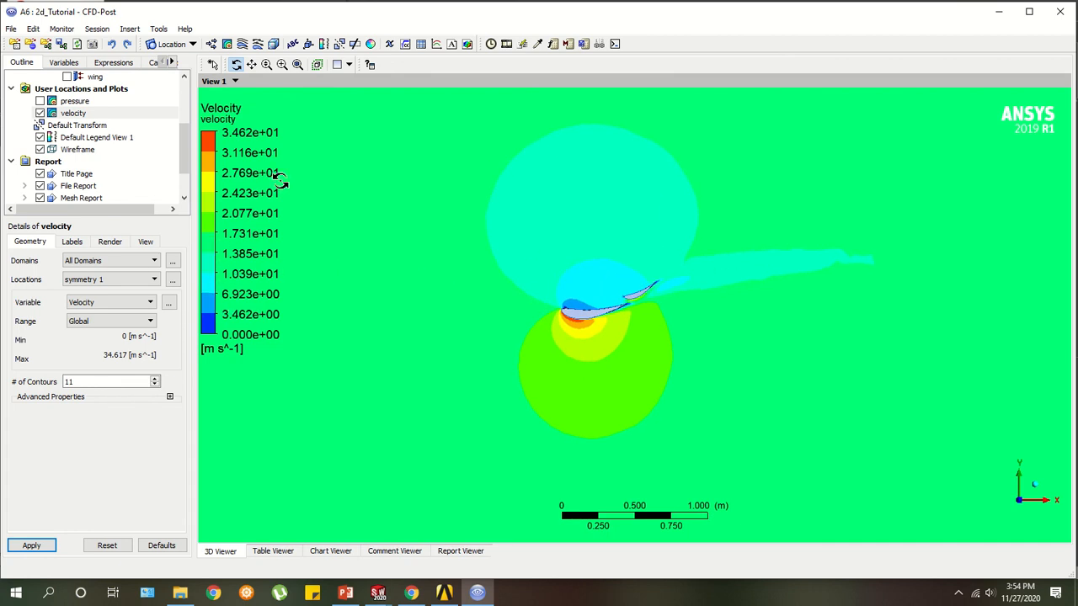
scroll(633, 344, "up", 3)
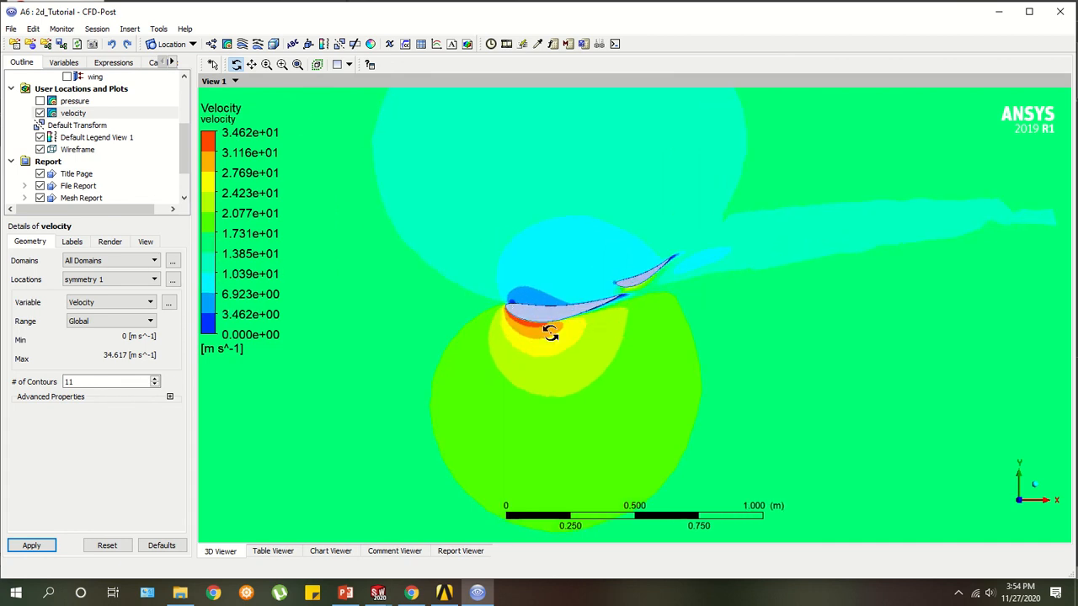
scroll(522, 340, "up", 3)
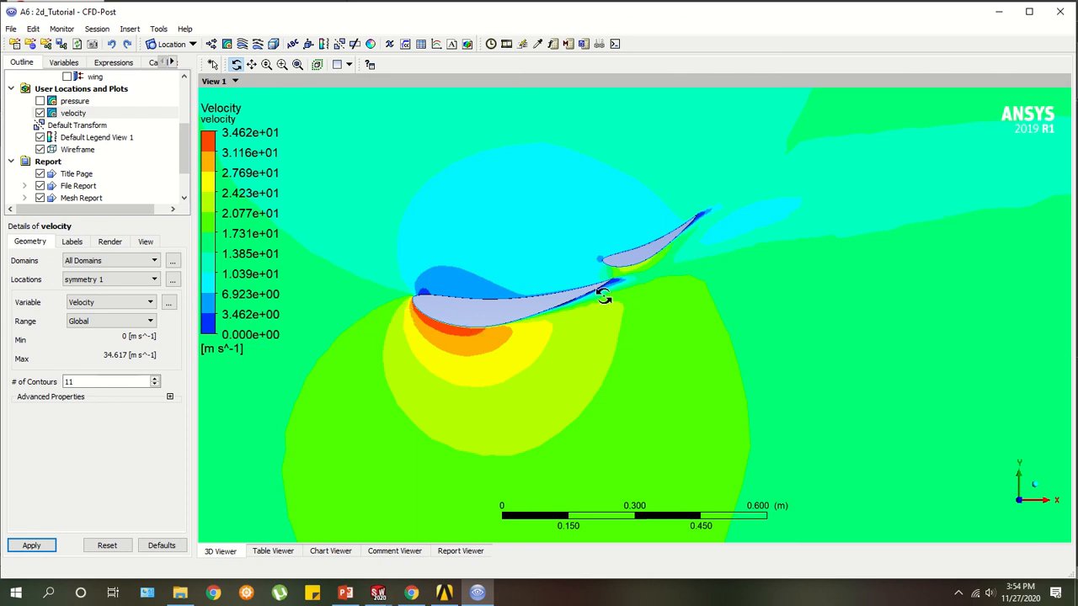
scroll(640, 309, "up", 5)
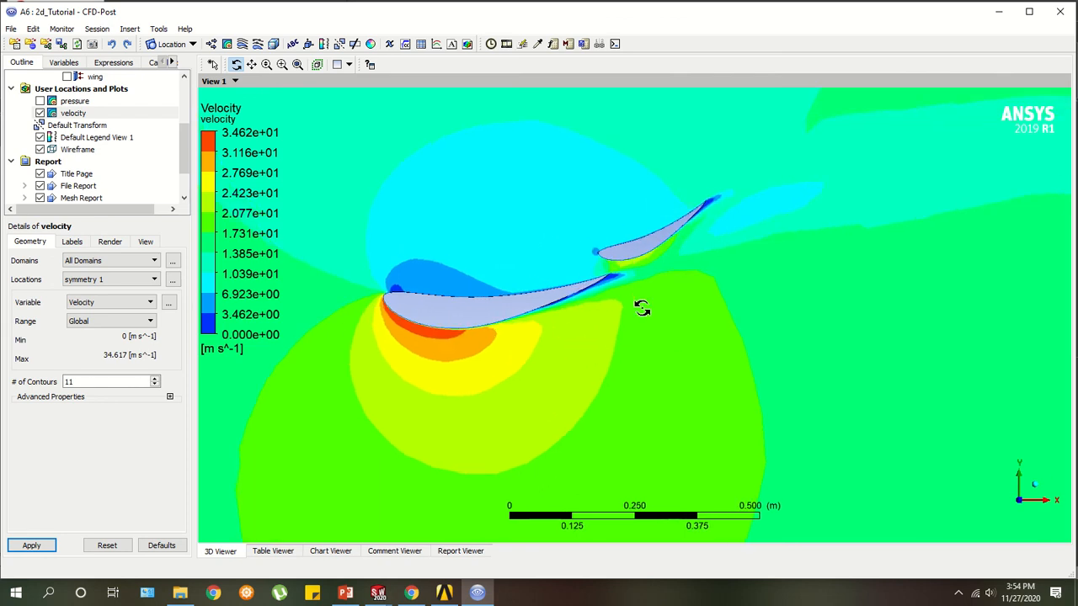
Examine the velocity contour at the gap between the two wing elements, their trailing edges and the wake.
middle_click_drag(685, 256, 621, 308, "ctrl")
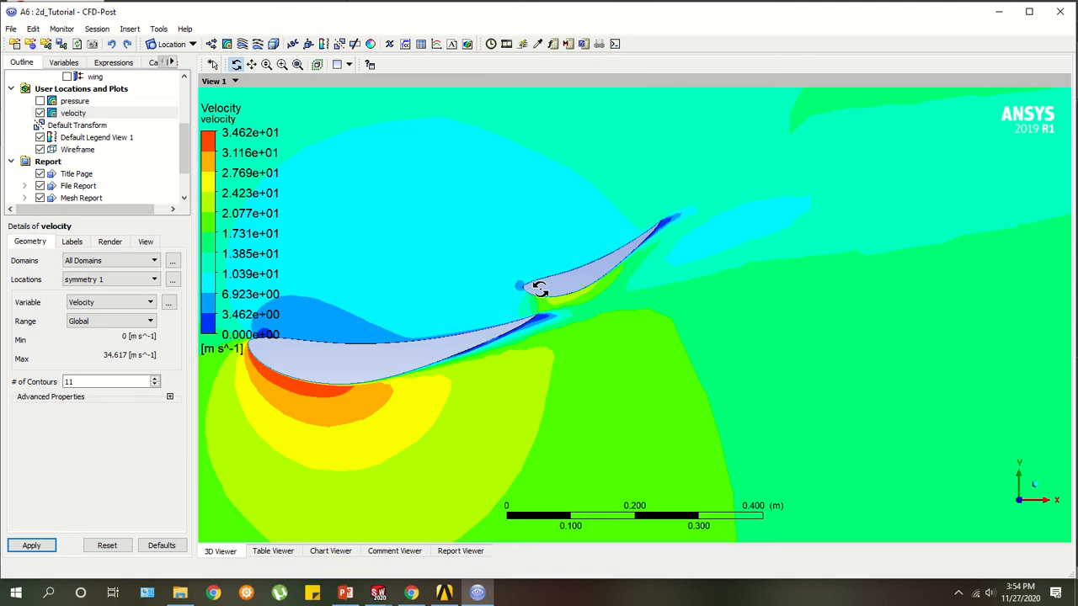
scroll(542, 288, "up", 2)
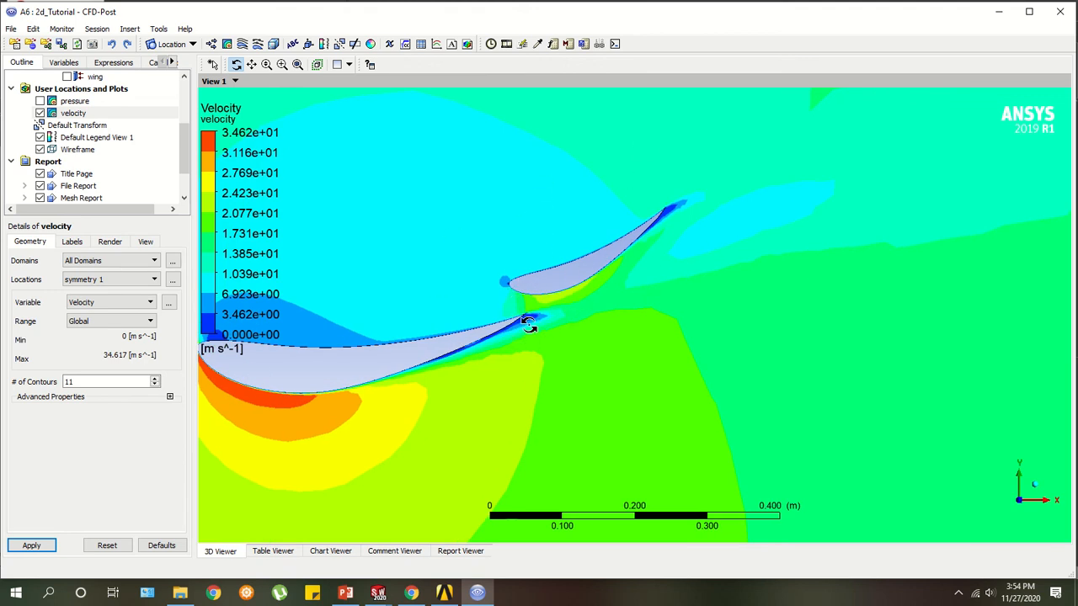
scroll(685, 212, "up", 3)
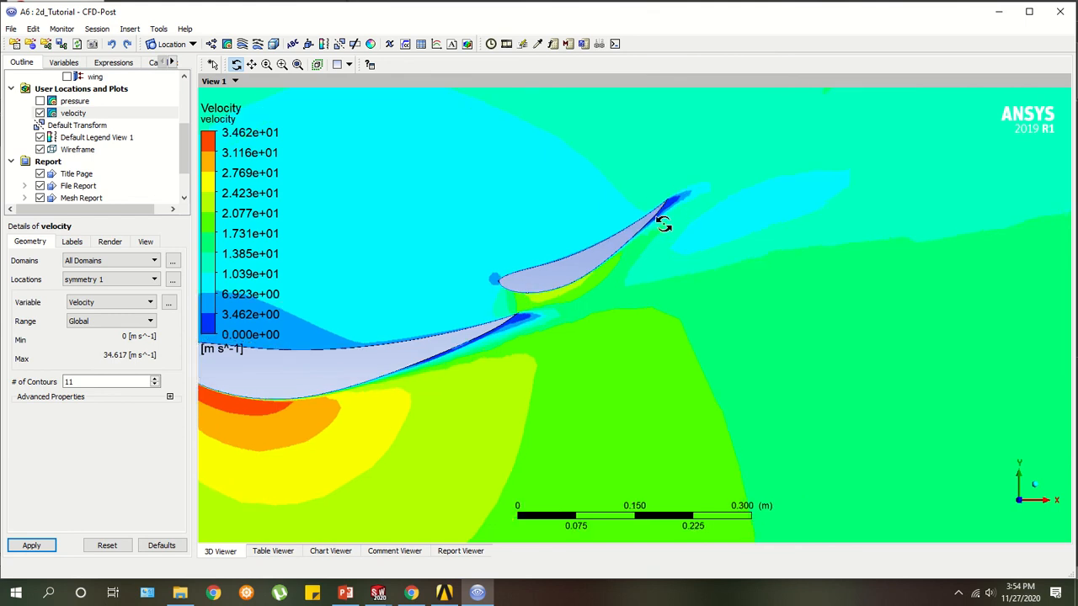
middle_click_drag(464, 330, 703, 282)
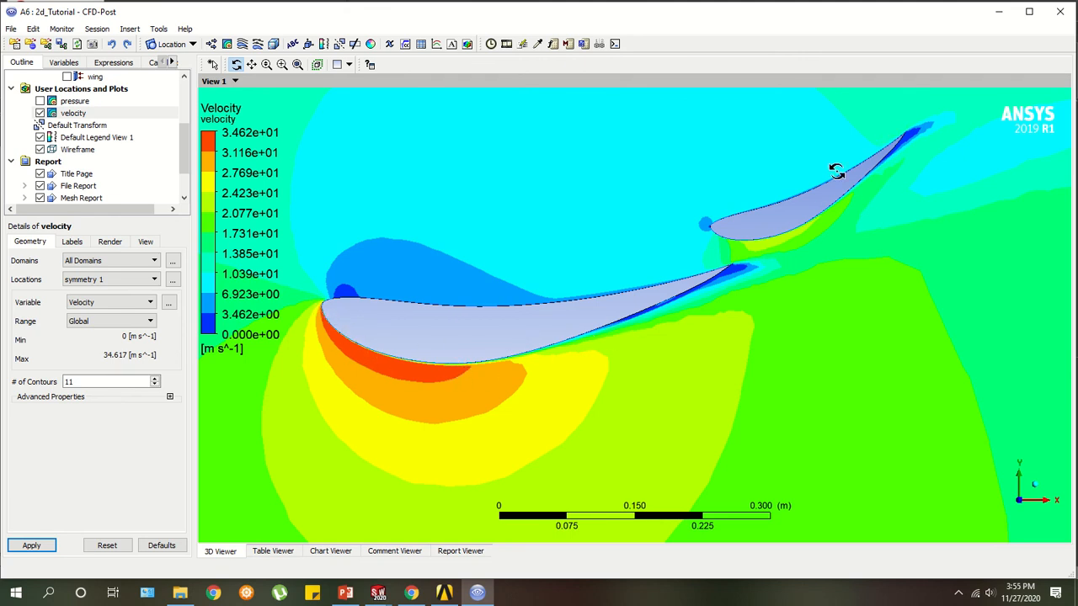
scroll(510, 349, "down", 10)
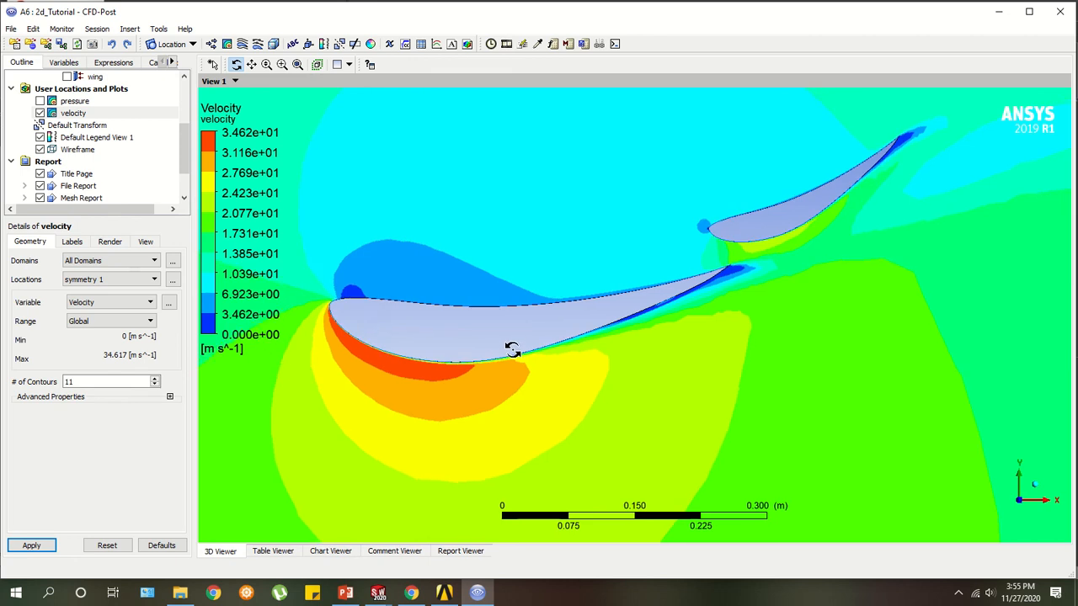
scroll(530, 358, "down", 1)
middle_click_drag(688, 281, 610, 209, "ctrl")
scroll(472, 217, "down", 5)
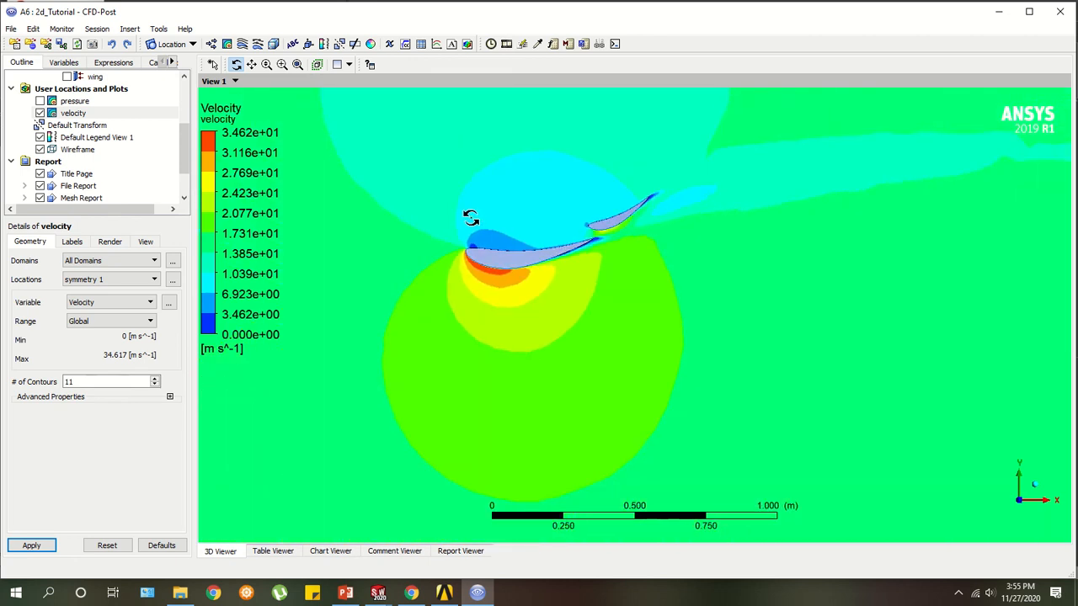
Hide the velocity contour and insert a 3D streamline of Velocity starting from the inlet with 25 equally spaced points.
left_click(39, 112)
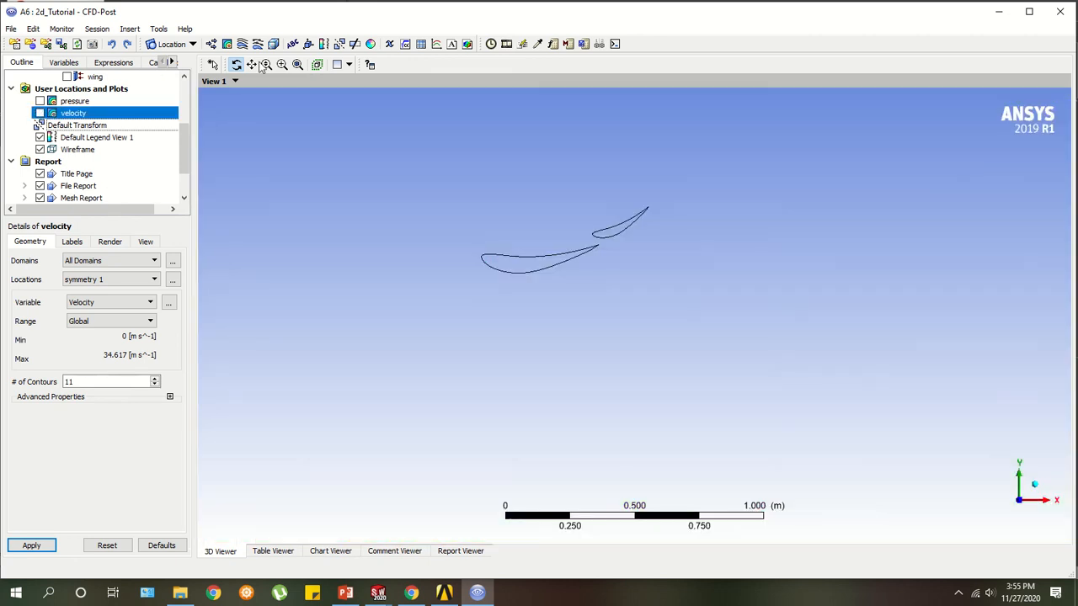
left_click(212, 43)
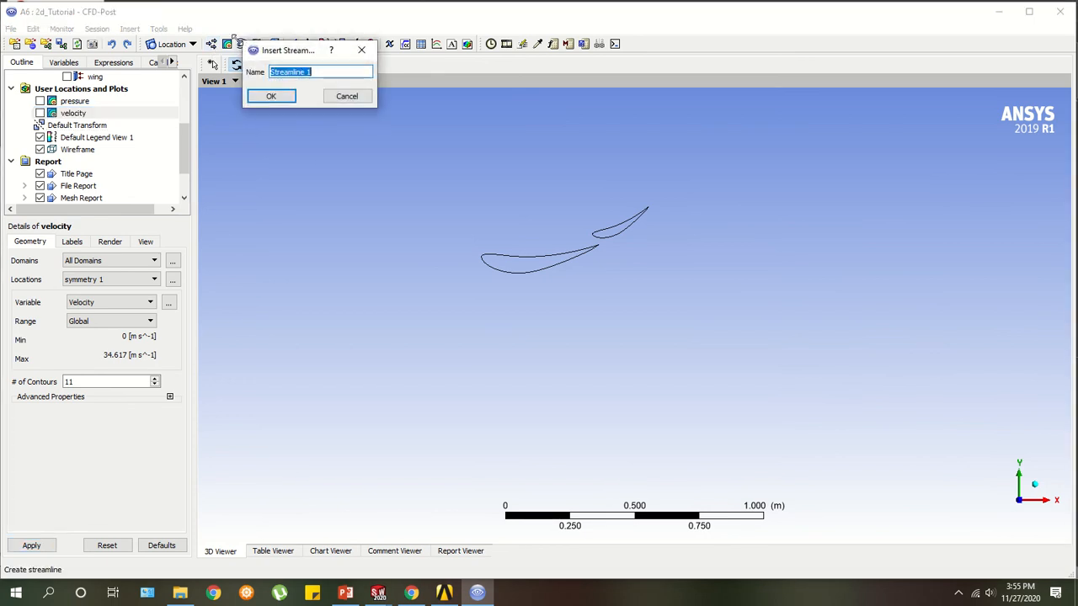
left_click(276, 96)
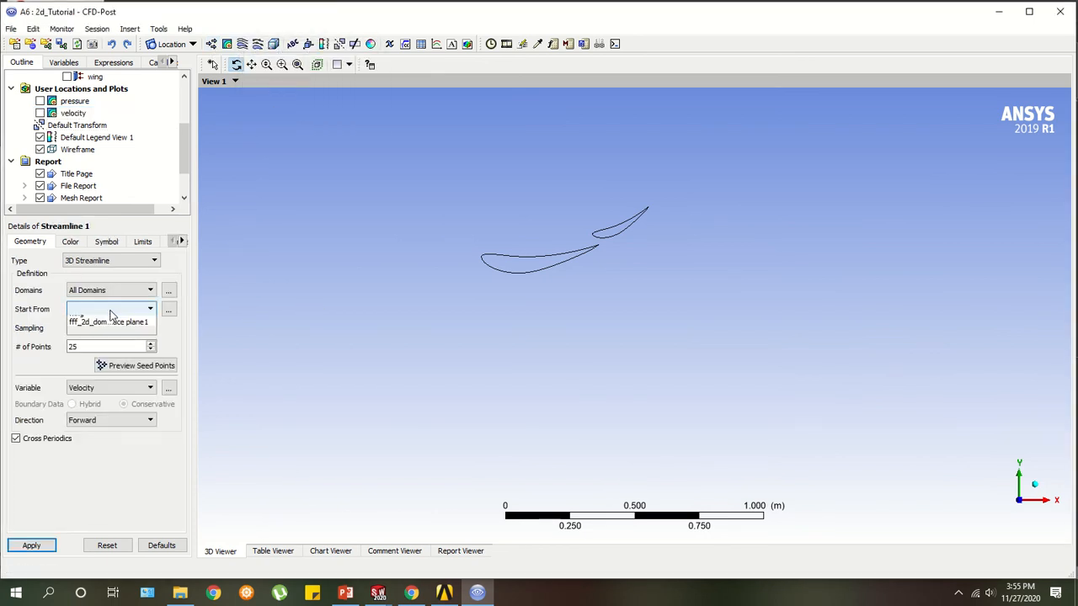
left_click(109, 309)
left_click(97, 330)
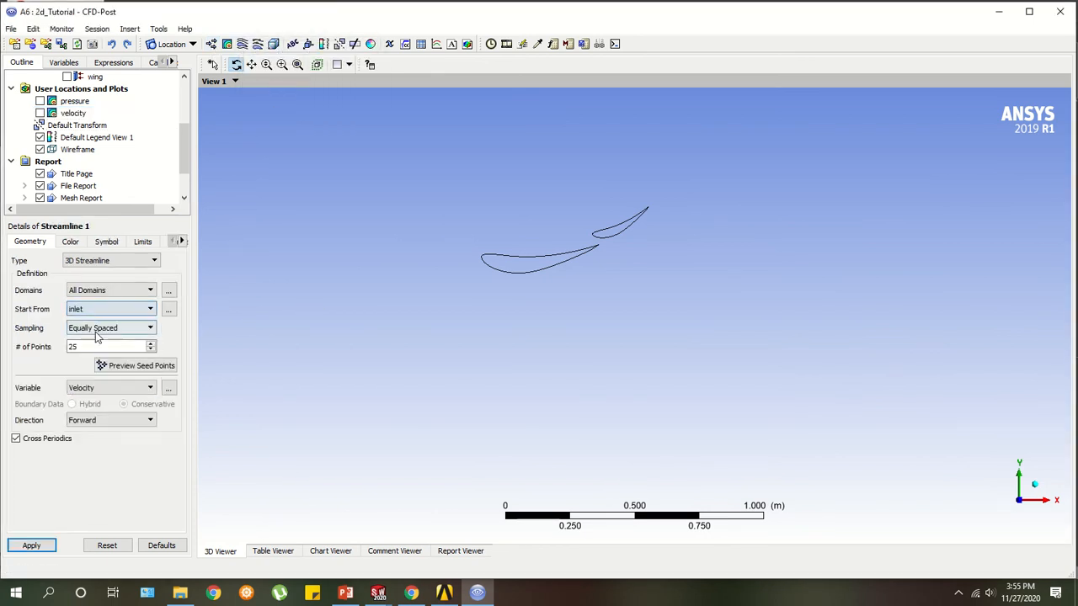
left_click(98, 262)
left_click(96, 271)
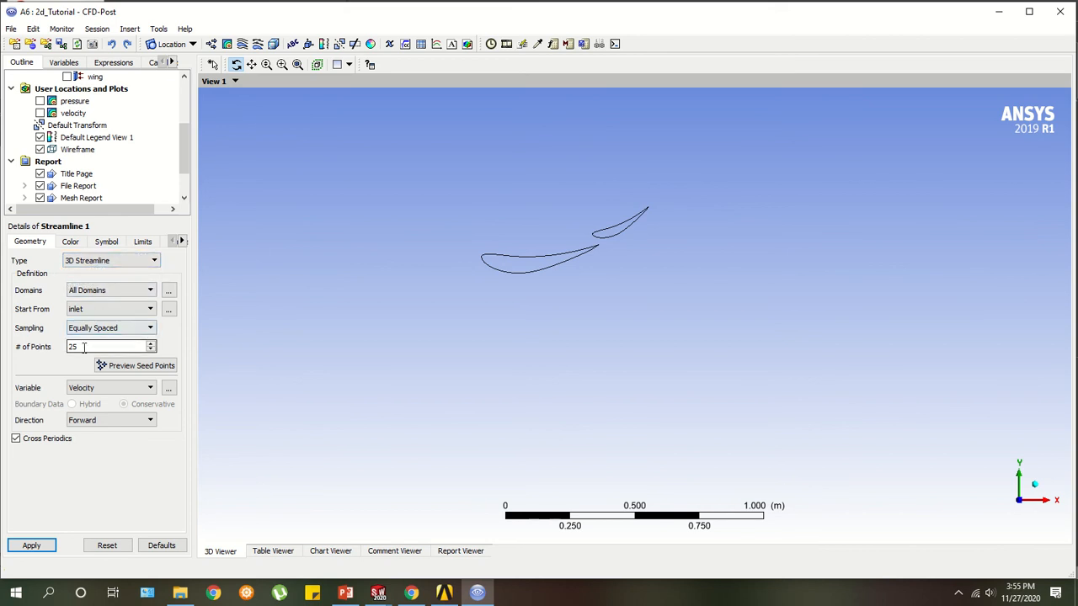
left_click(33, 545)
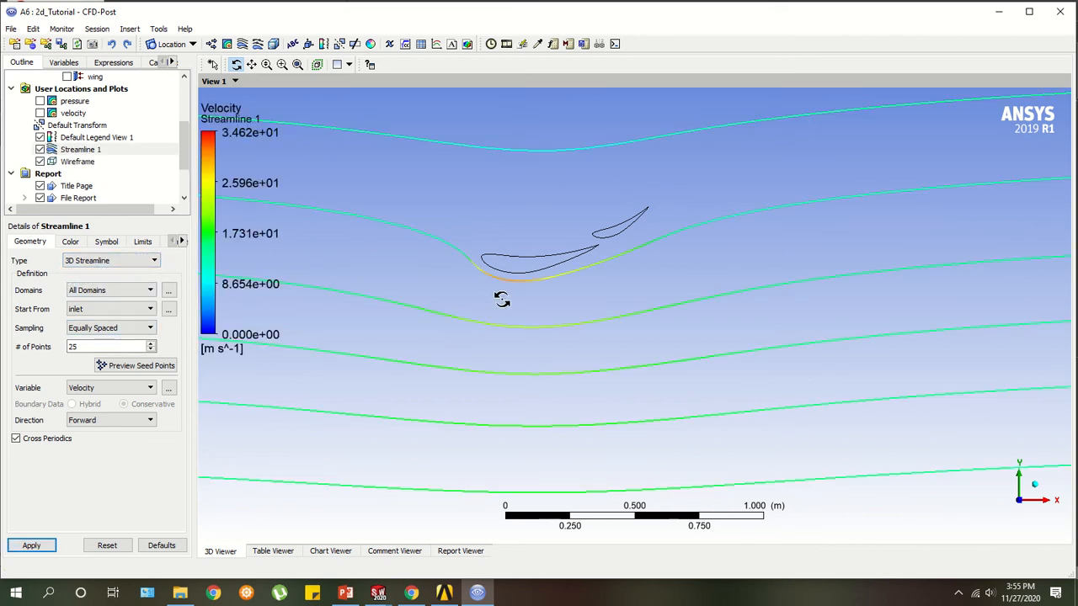
Increase the streamline's number of points to 250.
scroll(503, 298, "down", 5)
scroll(510, 304, "down", 3)
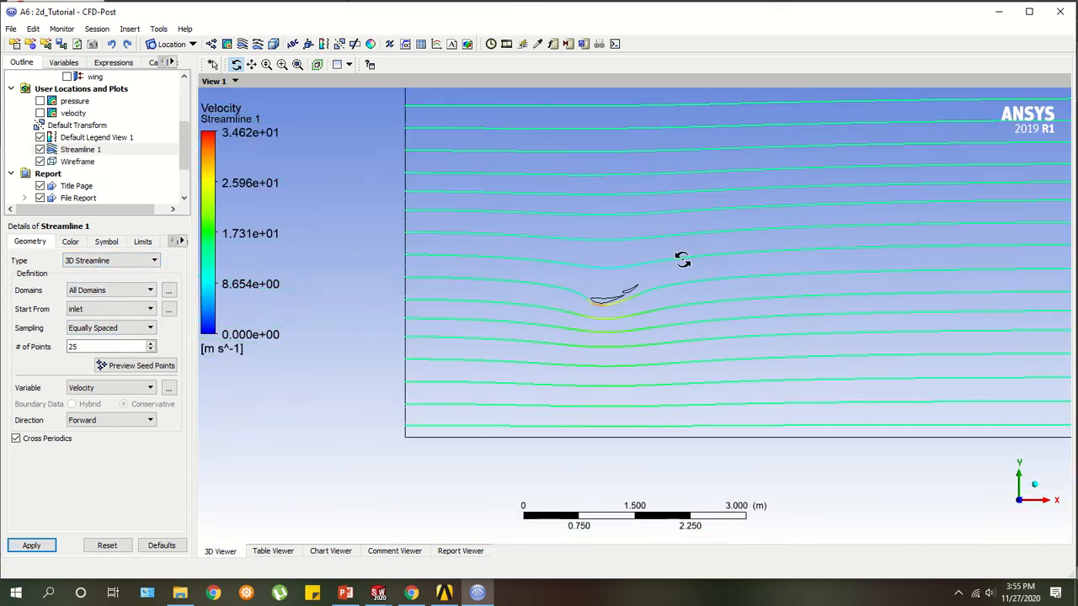
middle_click_drag(628, 292, 590, 257, "ctrl")
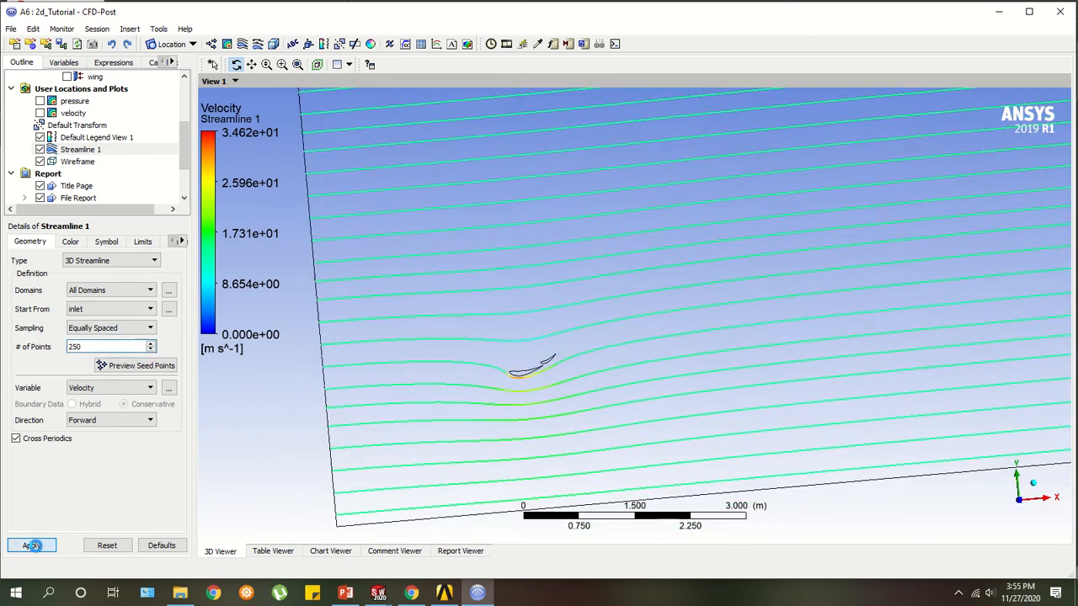
left_click(32, 546)
Inspect the denser streamlines around the wing and show the velocity contour together with them.
middle_click_drag(539, 371, 634, 303, "ctrl")
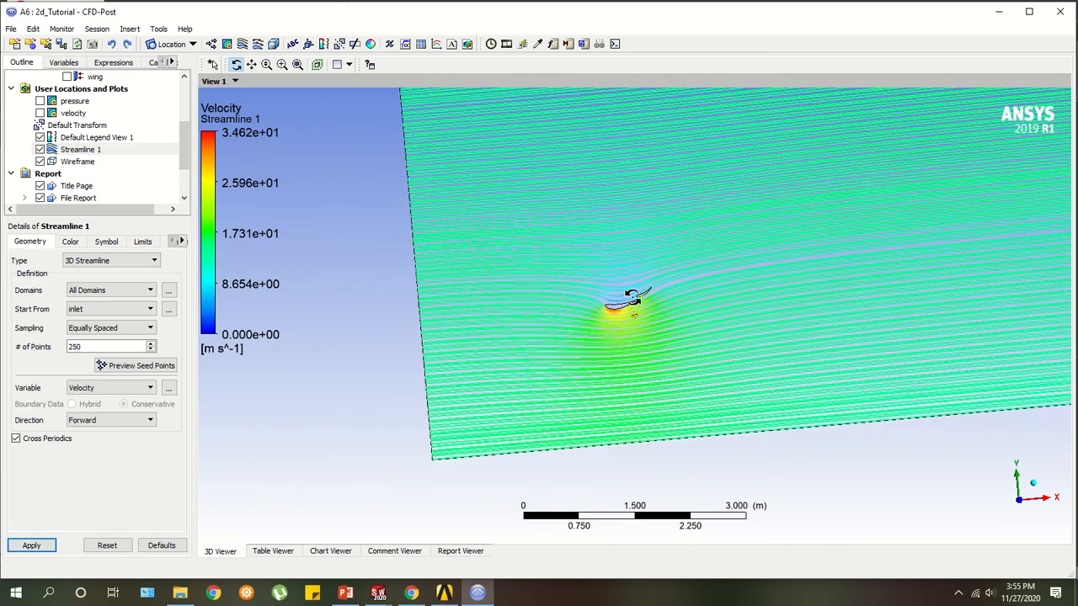
scroll(613, 297, "up", 3)
scroll(615, 290, "up", 5)
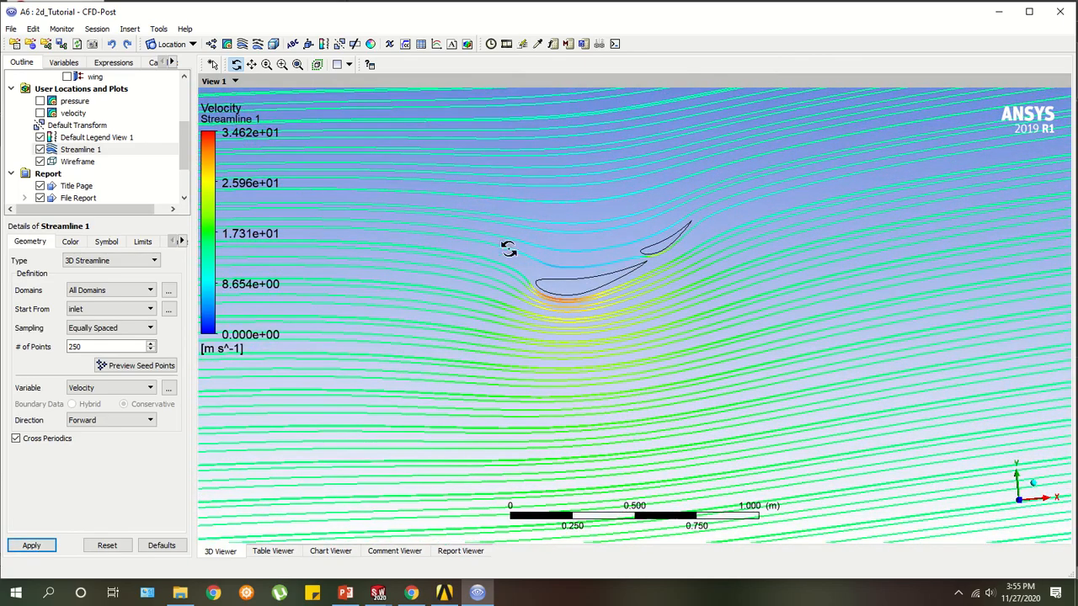
scroll(586, 271, "up", 2)
scroll(553, 252, "down", 4)
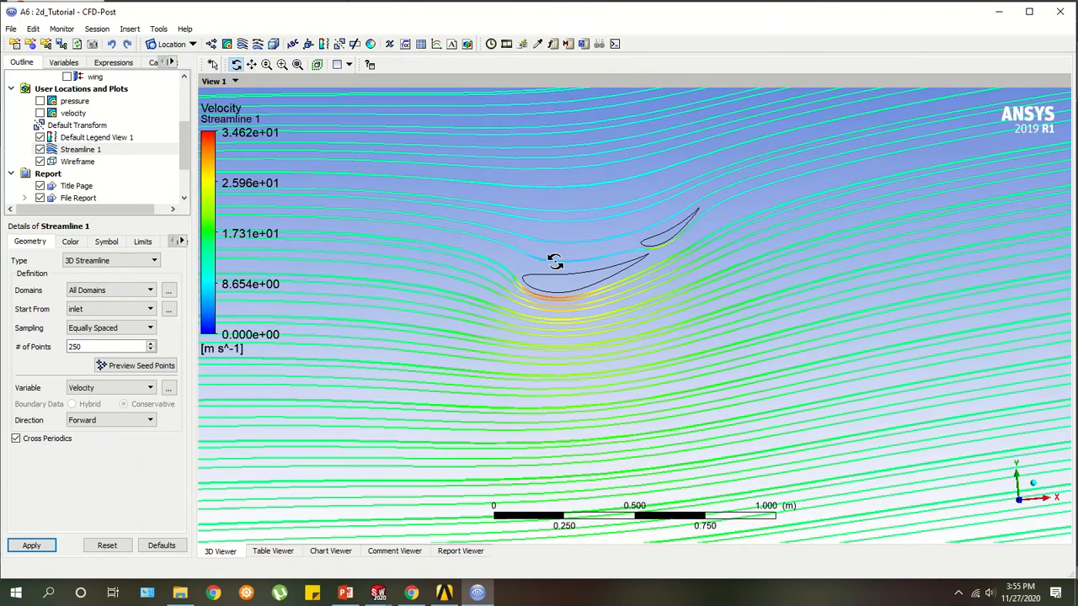
left_click(40, 112)
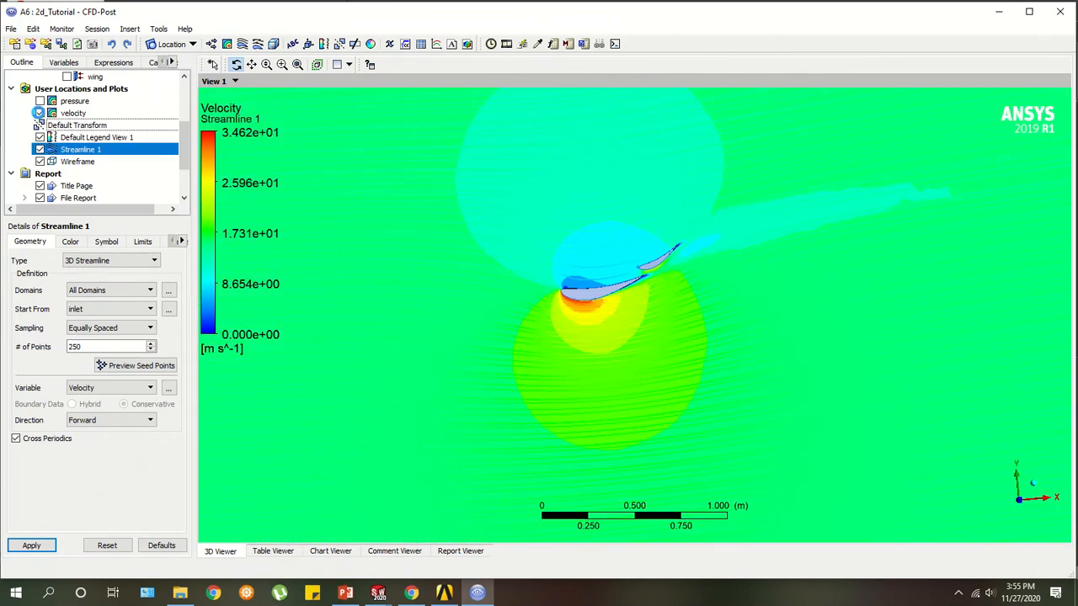
mouse_move(663, 279)
left_mouse_down()
mouse_move(615, 263)
mouse_move(655, 273)
left_mouse_up()
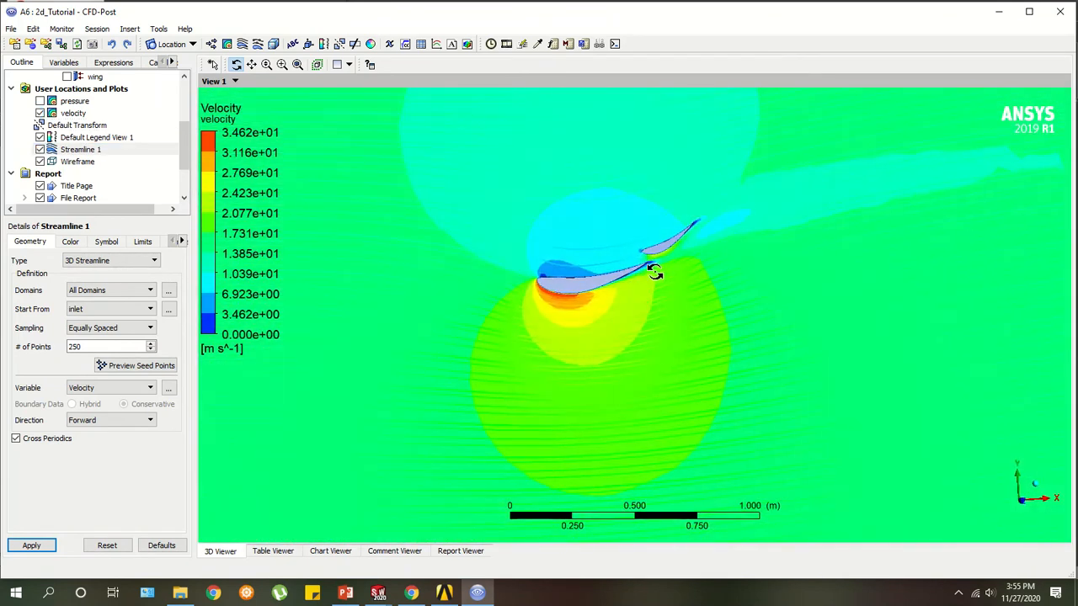
Set the velocity contour's transparency to 0.512 and check the overlaid streamlines across the domain.
left_click(77, 149)
left_click(72, 114)
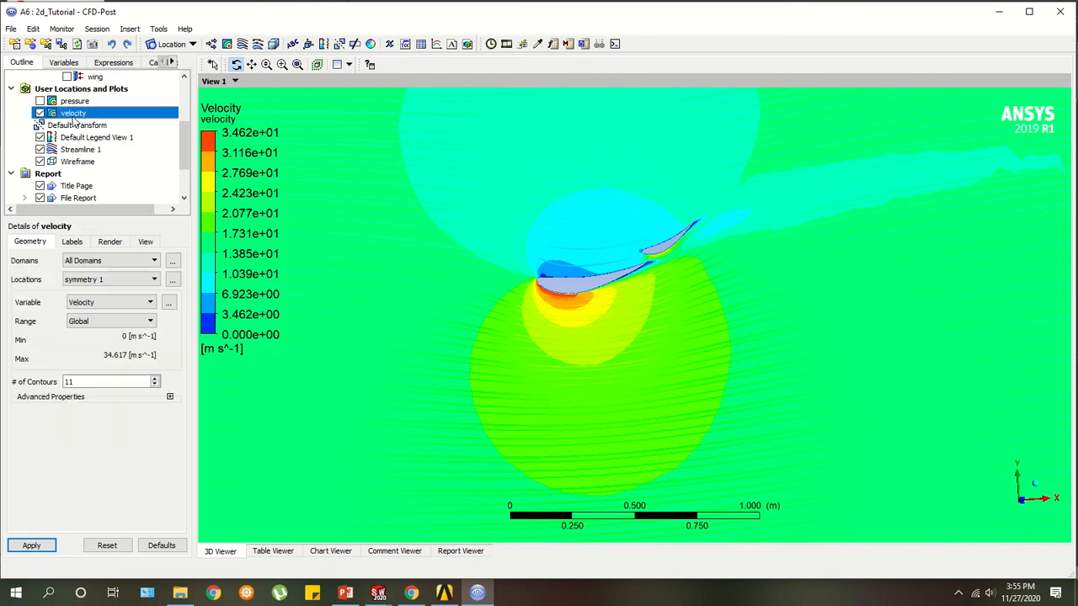
left_click(109, 242)
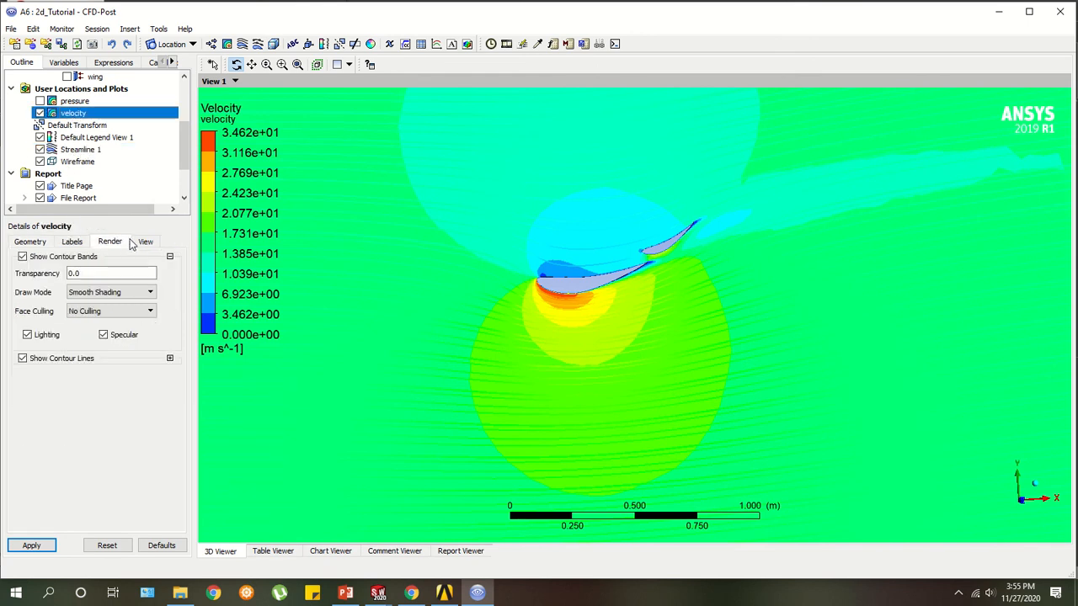
left_click_drag(113, 273, 77, 282)
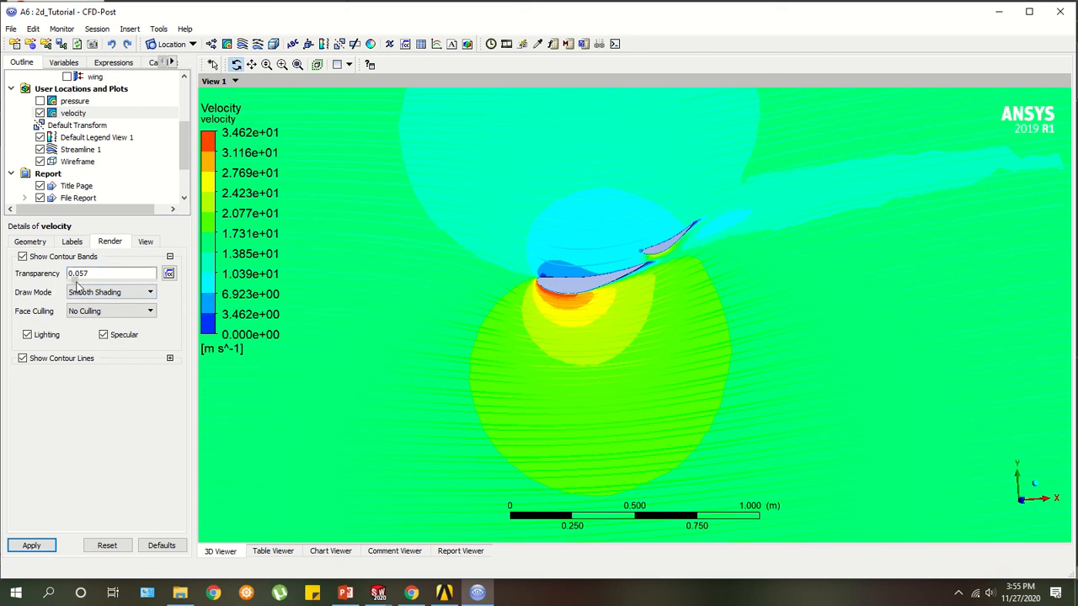
left_click(31, 546)
left_click_drag(581, 328, 570, 303)
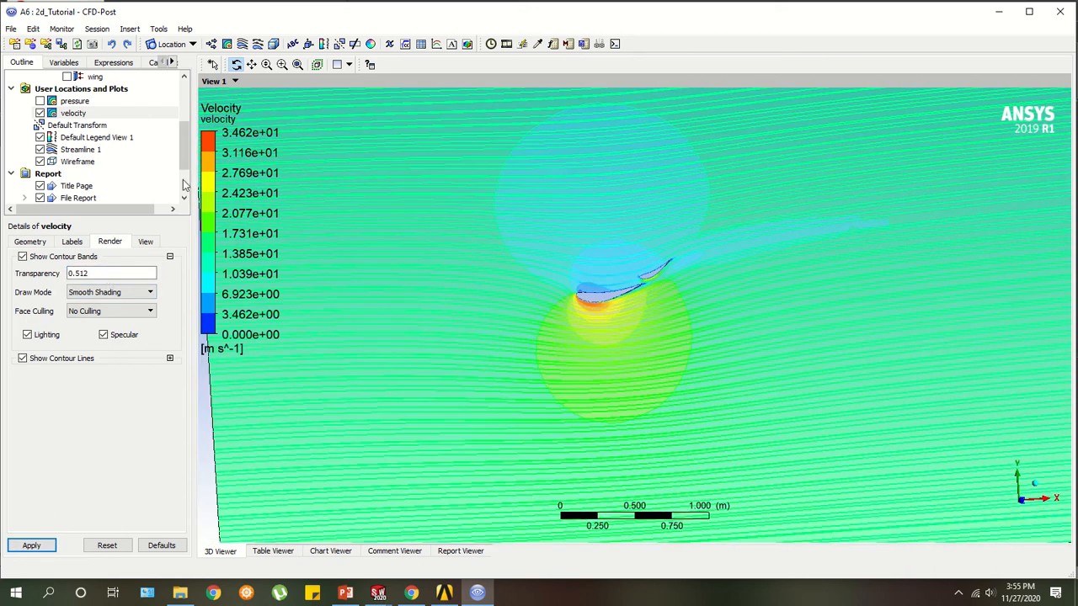
scroll(520, 218, "down", 4)
middle_click_drag(792, 223, 647, 243, "ctrl")
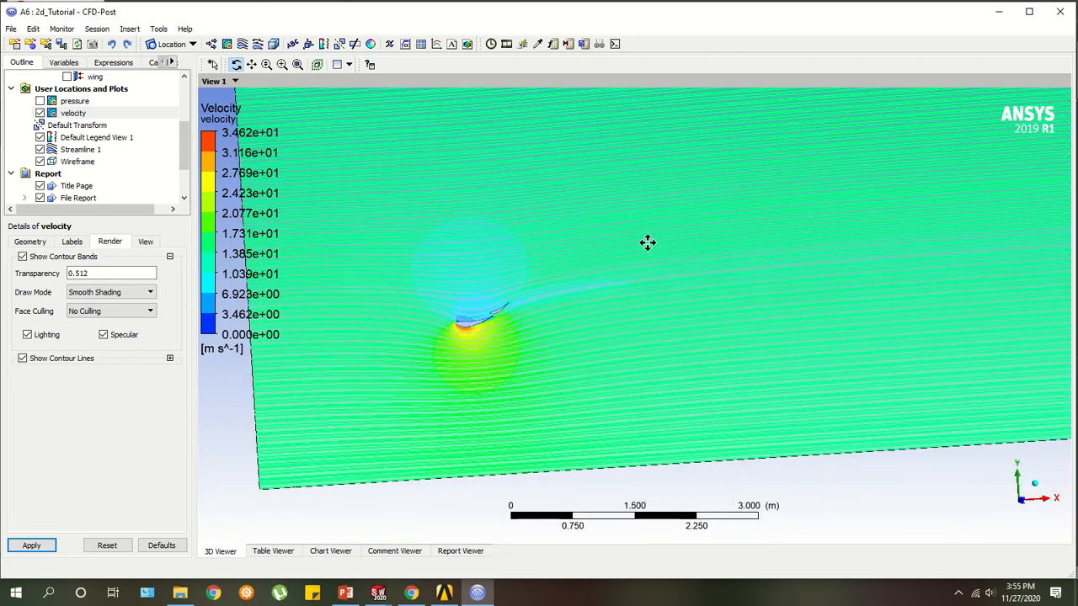
left_click_drag(647, 243, 564, 262)
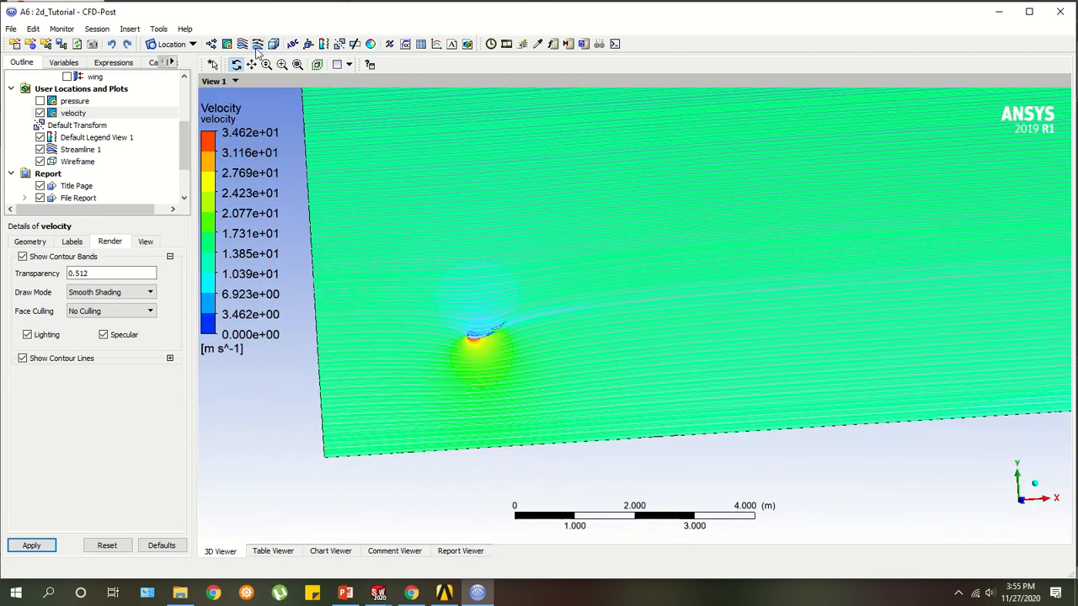
Open the Function Calculator among the available calculators.
scroll(115, 94, "up", 5)
left_click(155, 64)
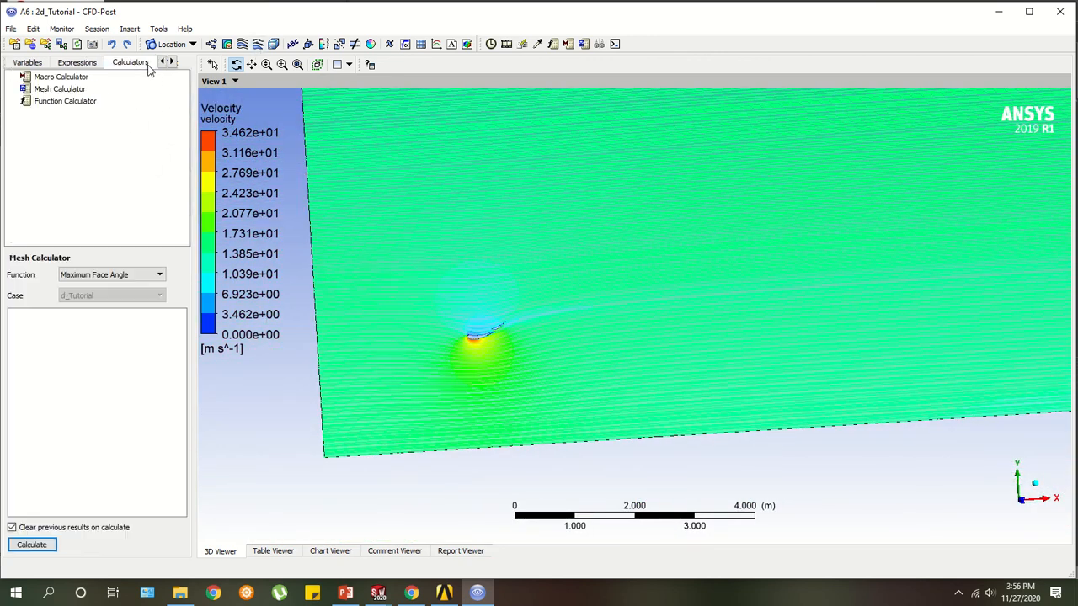
left_click(78, 101)
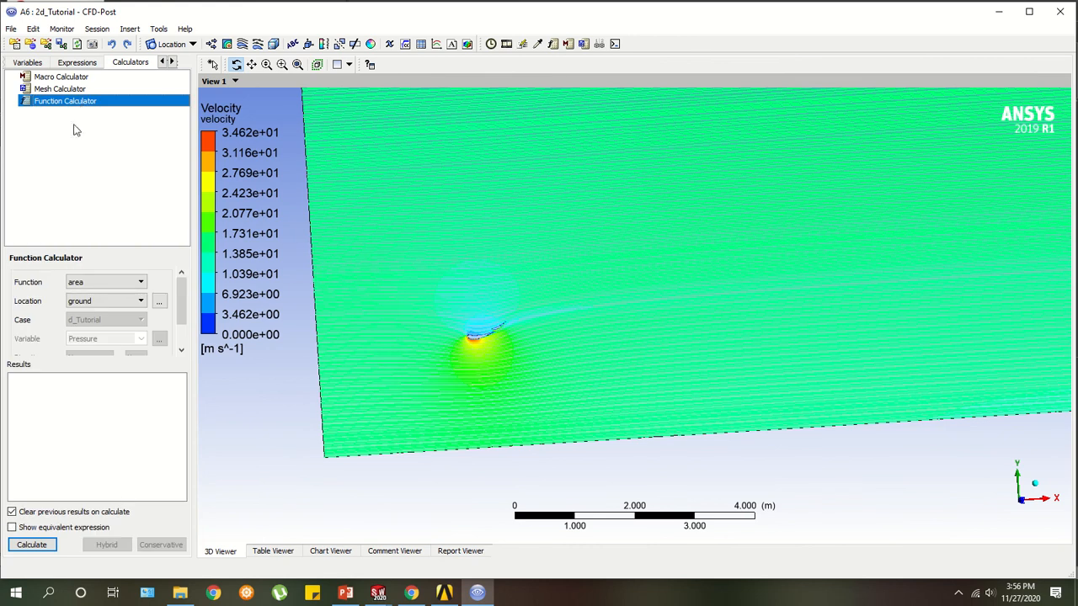
left_click(85, 282)
scroll(118, 337, "down", 3)
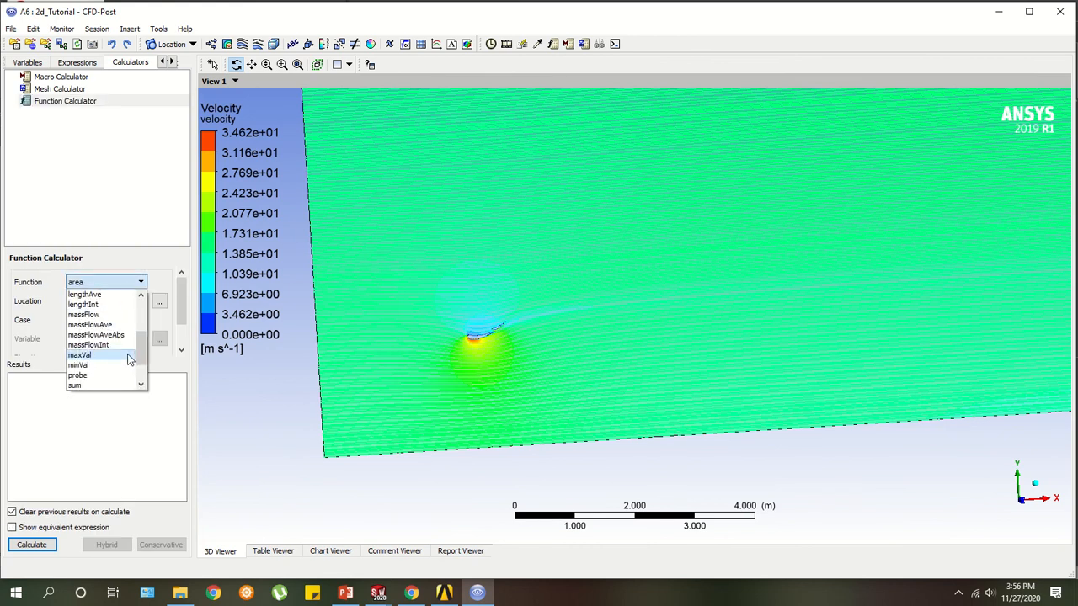
scroll(129, 360, "up", 2)
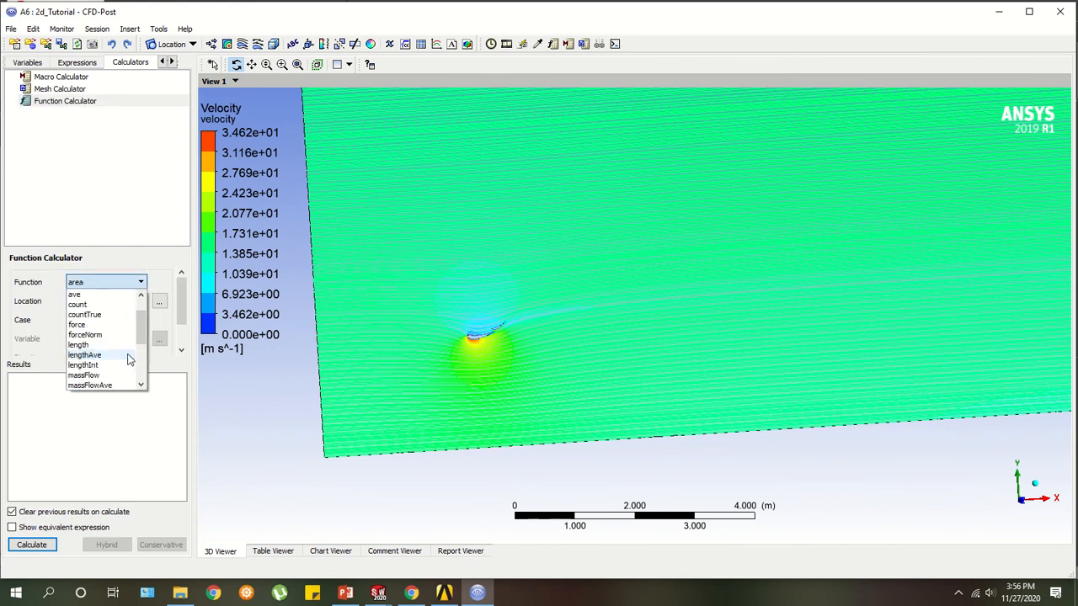
left_click(478, 593)
left_click(30, 363)
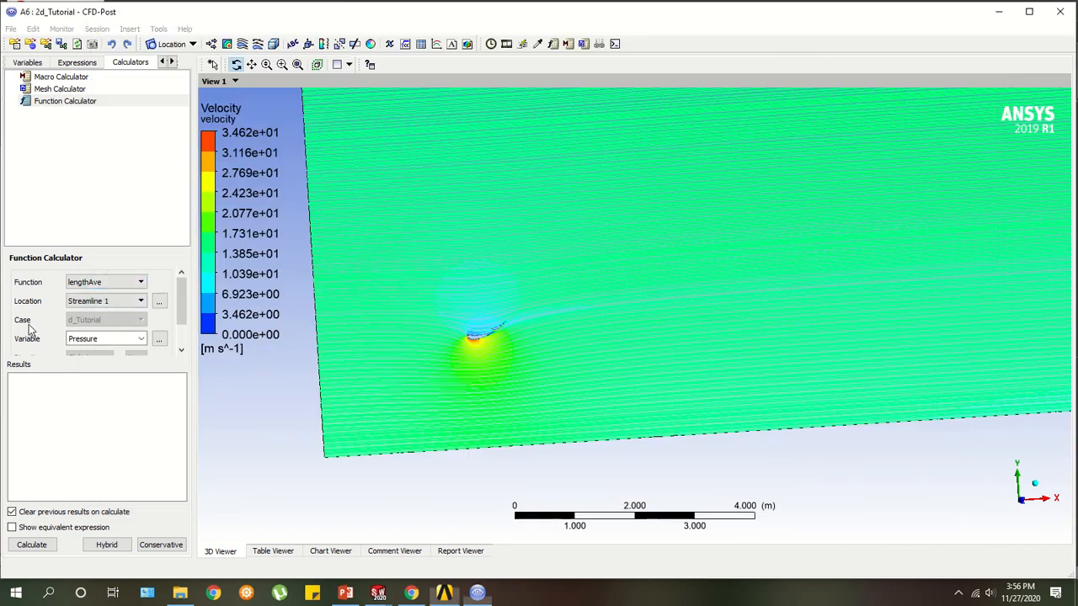
left_click(119, 301)
left_click(110, 312)
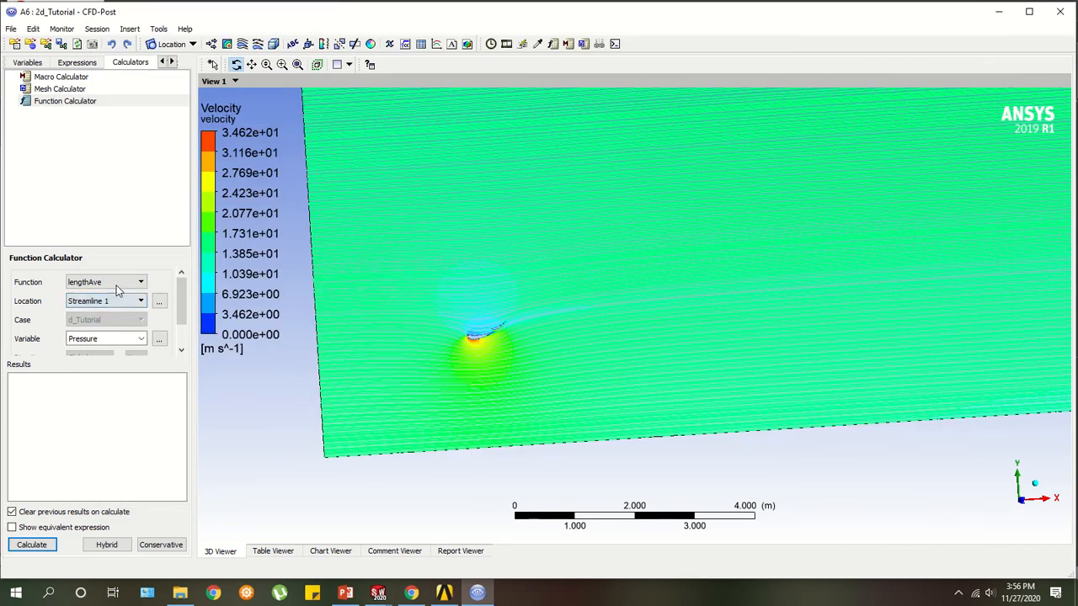
Set the calculator's function to force and its location to wing.
left_click(127, 282)
left_click(102, 326)
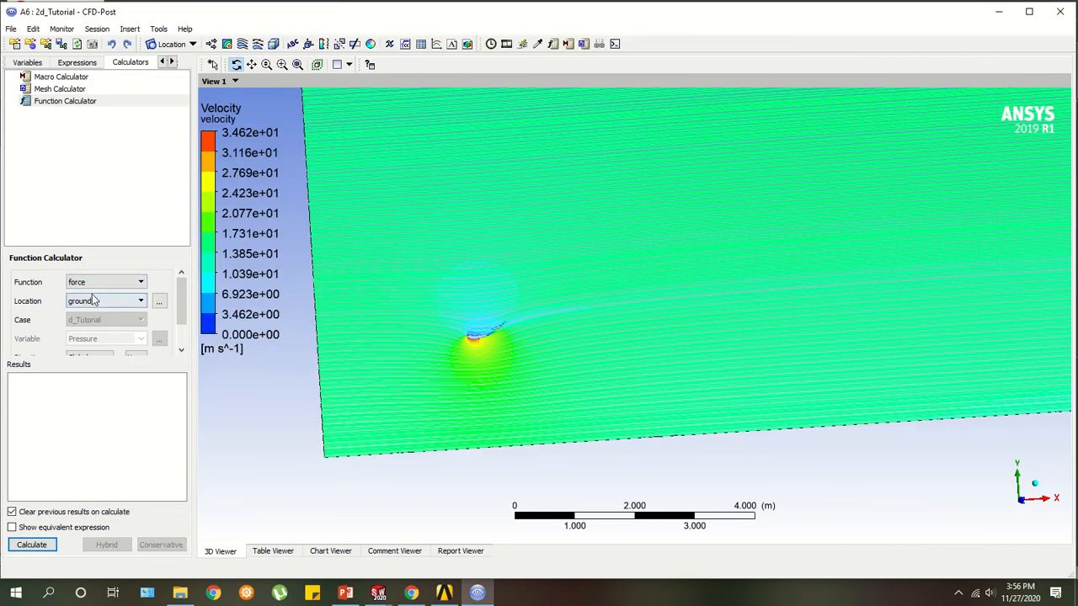
left_click(104, 300)
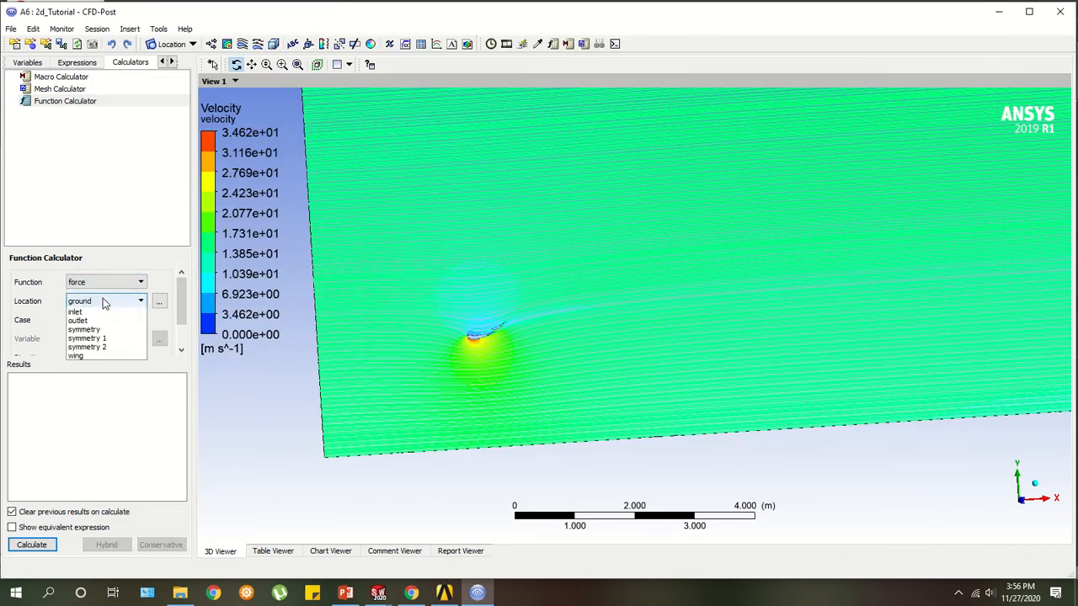
left_click(103, 365)
left_click(158, 302)
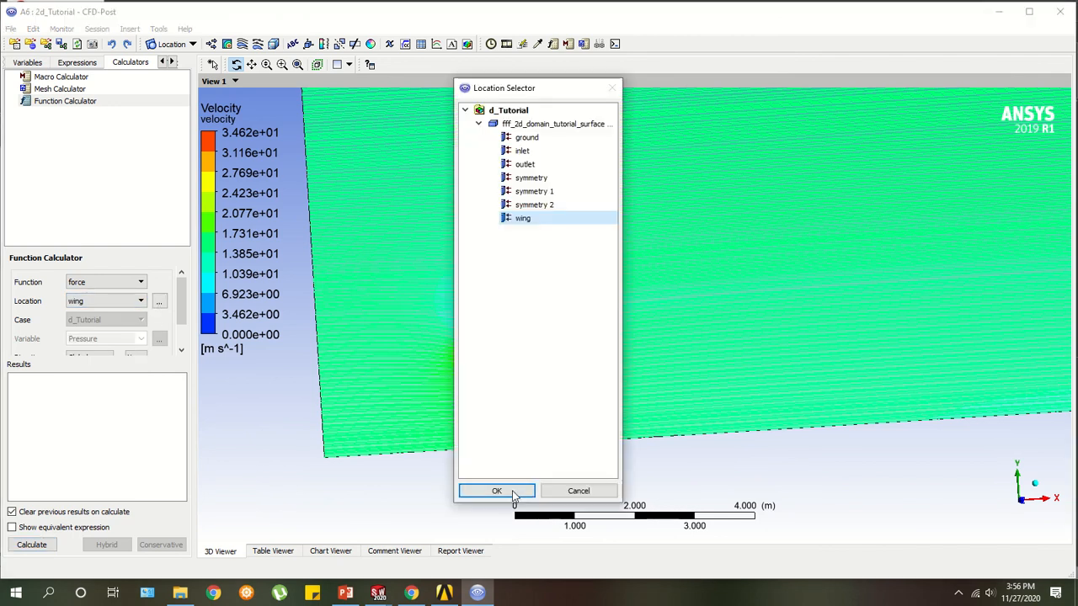
left_click(497, 491)
Calculate the force on the wing in the global X direction for all fluids.
scroll(46, 314, "down", 2)
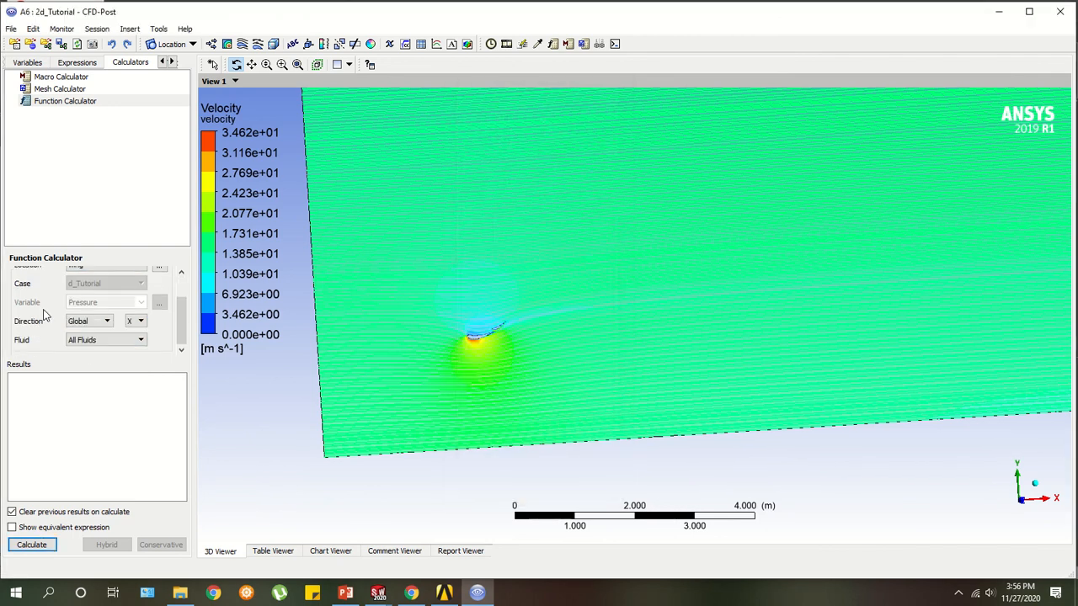
left_click(138, 324)
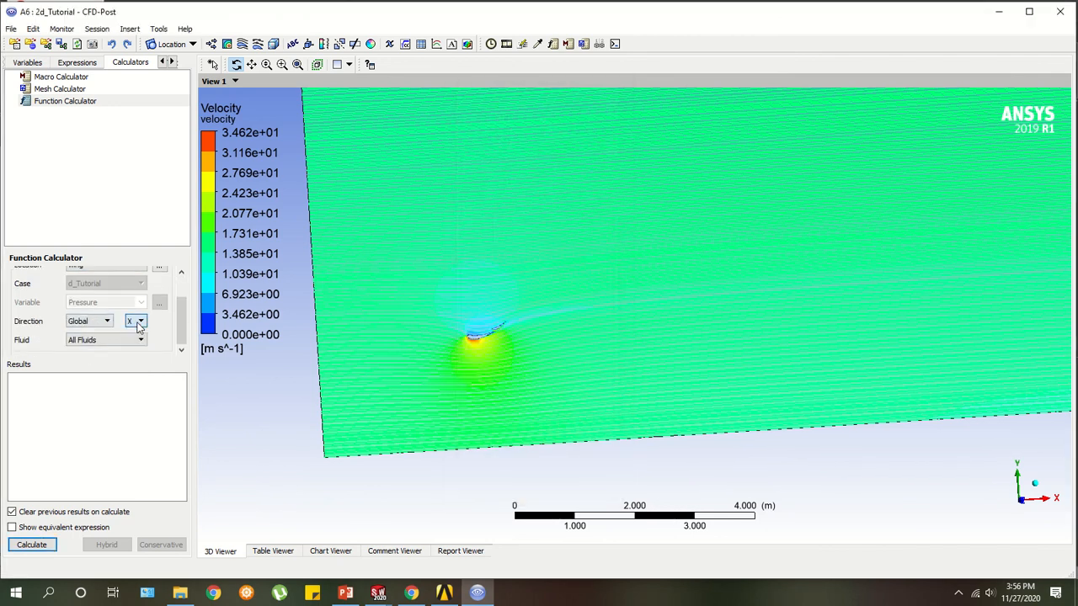
left_click(32, 545)
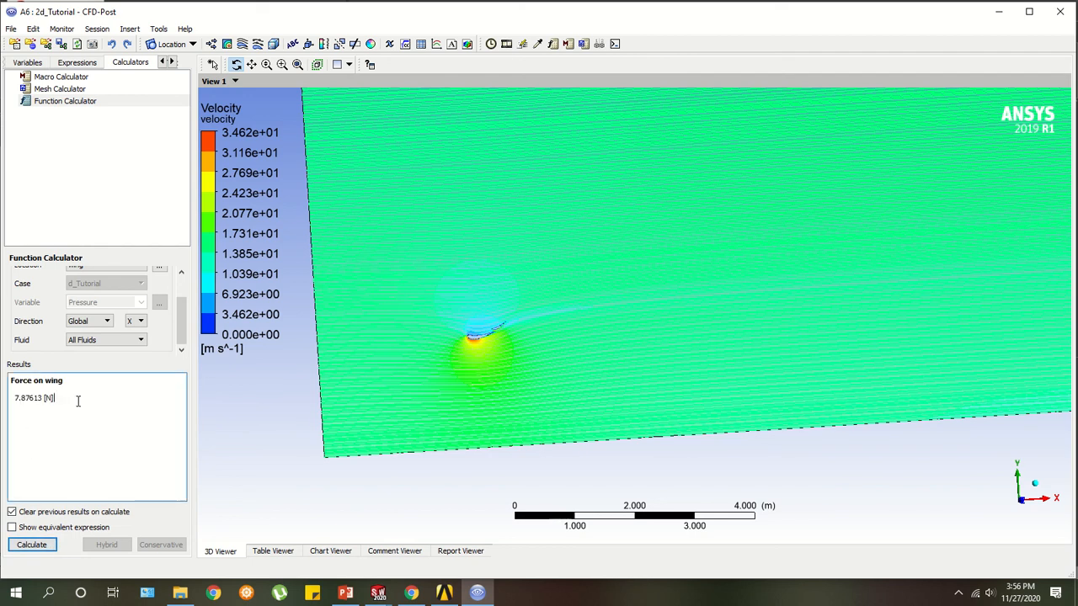
left_click_drag(74, 401, 108, 396)
left_click(28, 400)
left_click(108, 396)
Change the force direction to global Y and calculate the force on the wing.
left_click(140, 322)
left_click(139, 340)
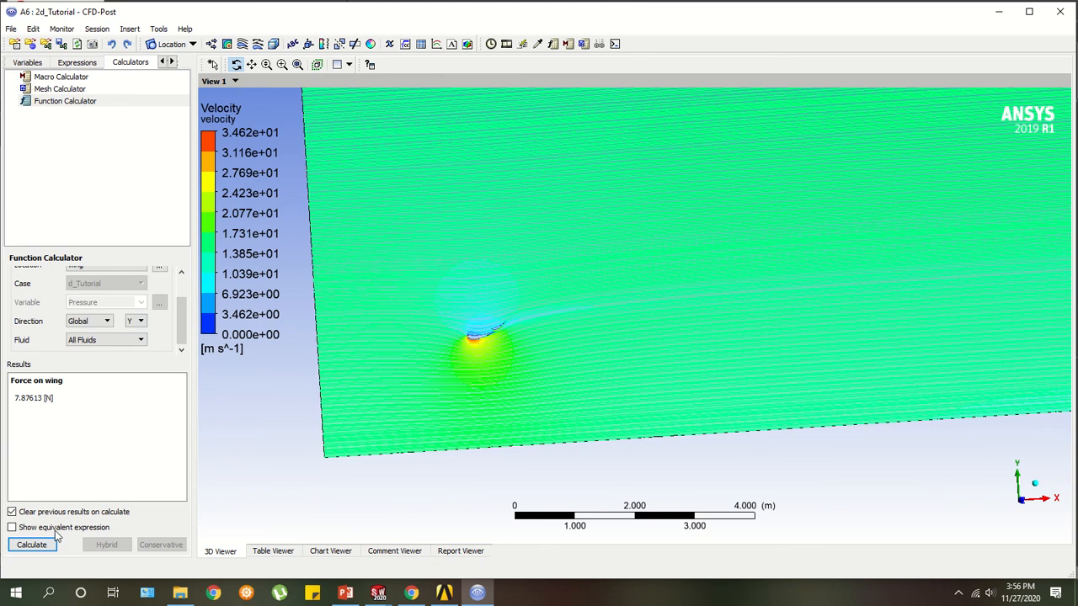
left_click(32, 545)
left_click_drag(17, 391, 68, 404)
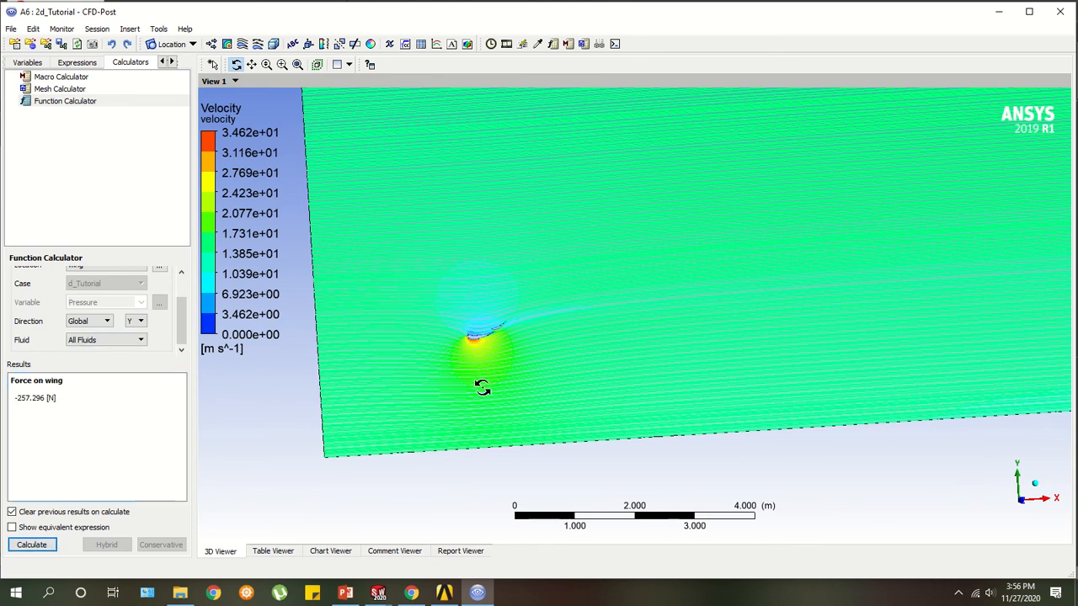
left_click_drag(484, 384, 601, 356)
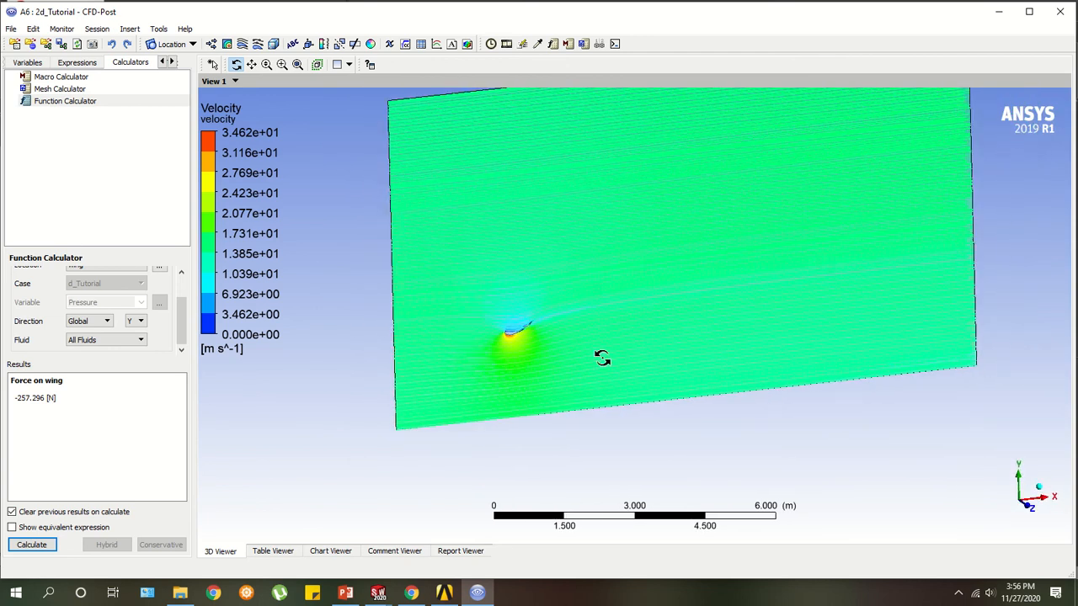
left_click_drag(676, 303, 659, 294)
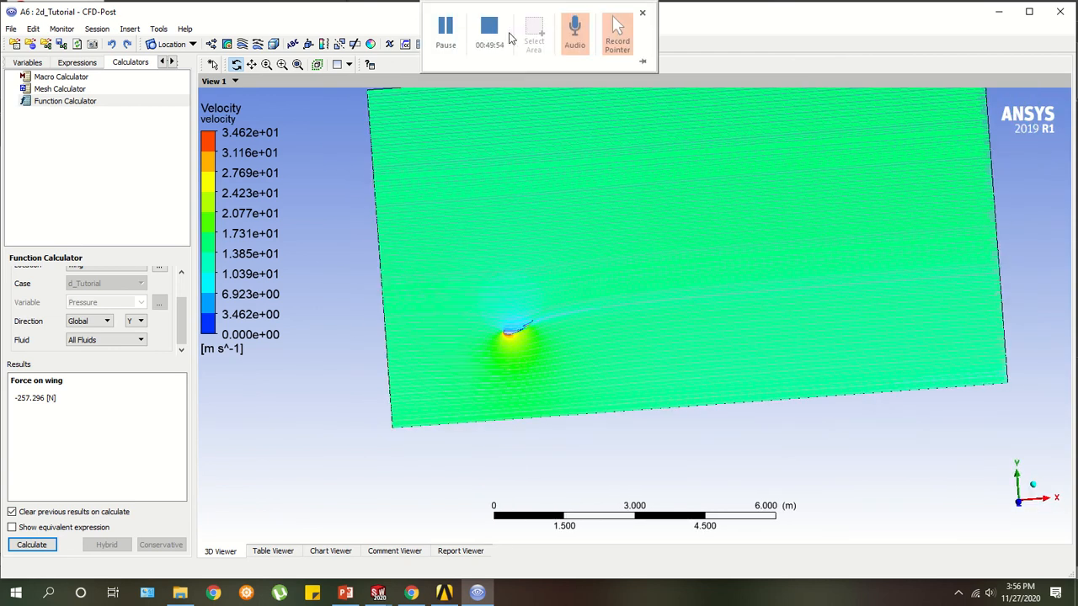